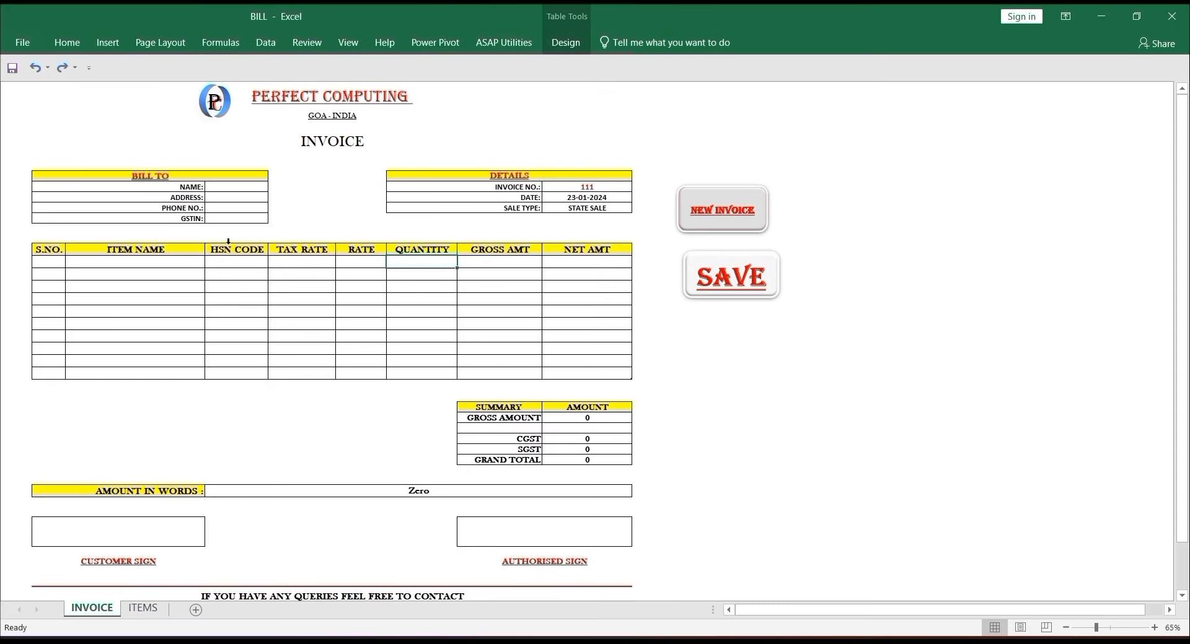
# - Zoom the invoice sheet to 100% and collapse the ribbon, keeping the customer name field selected
pyautogui.click(249, 186)
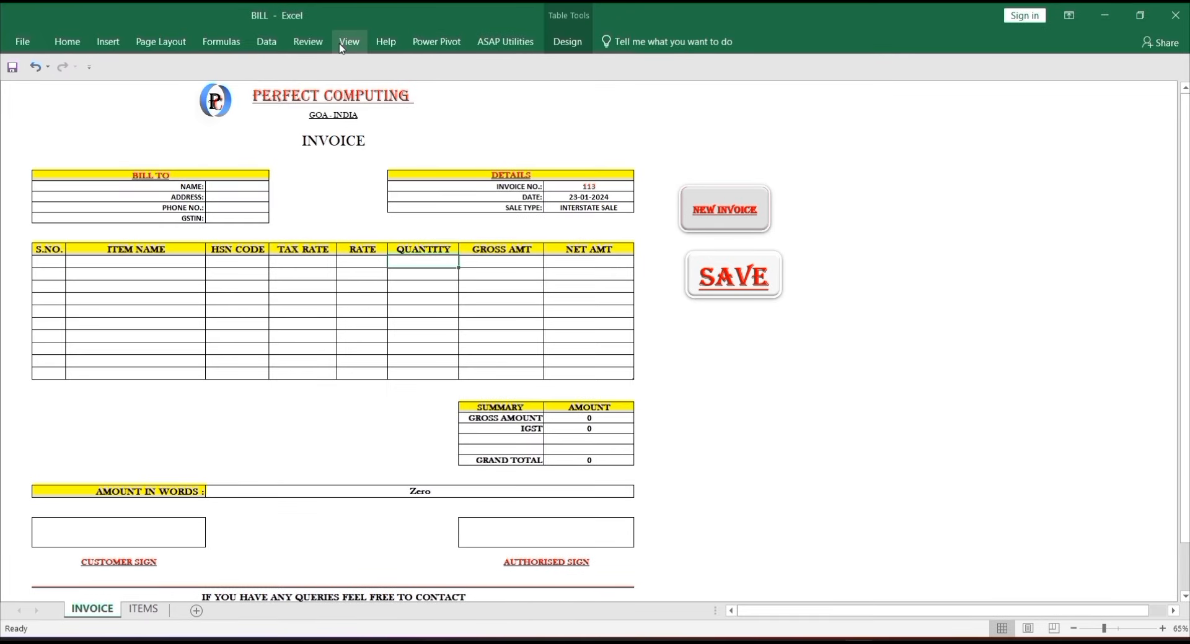
pyautogui.click(342, 43)
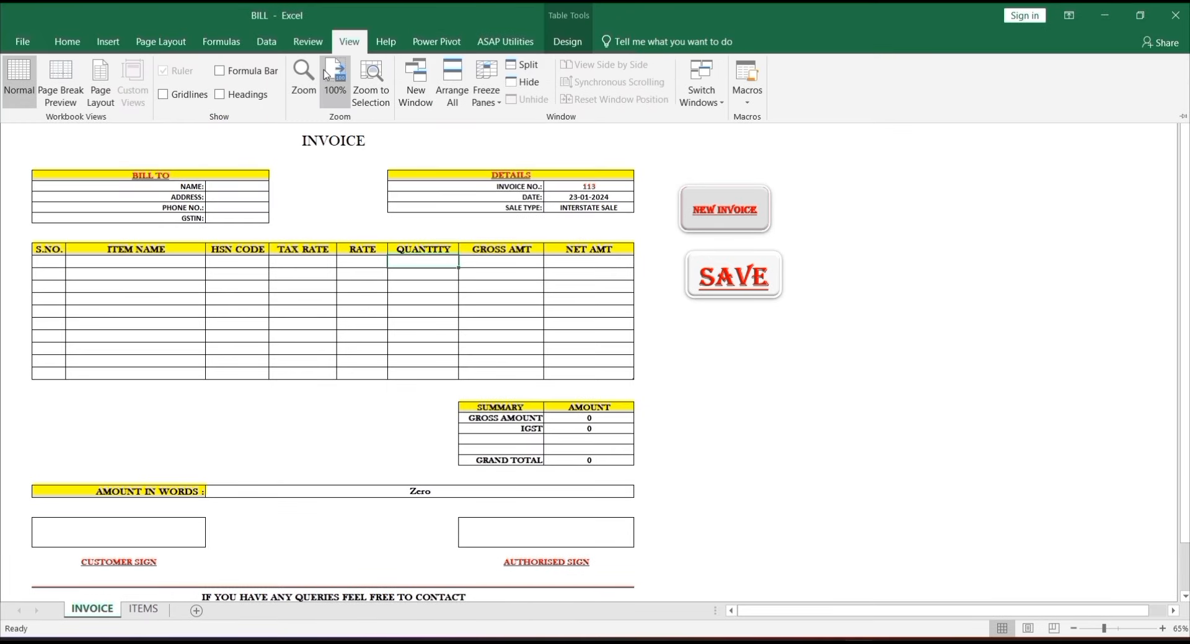
pyautogui.click(327, 74)
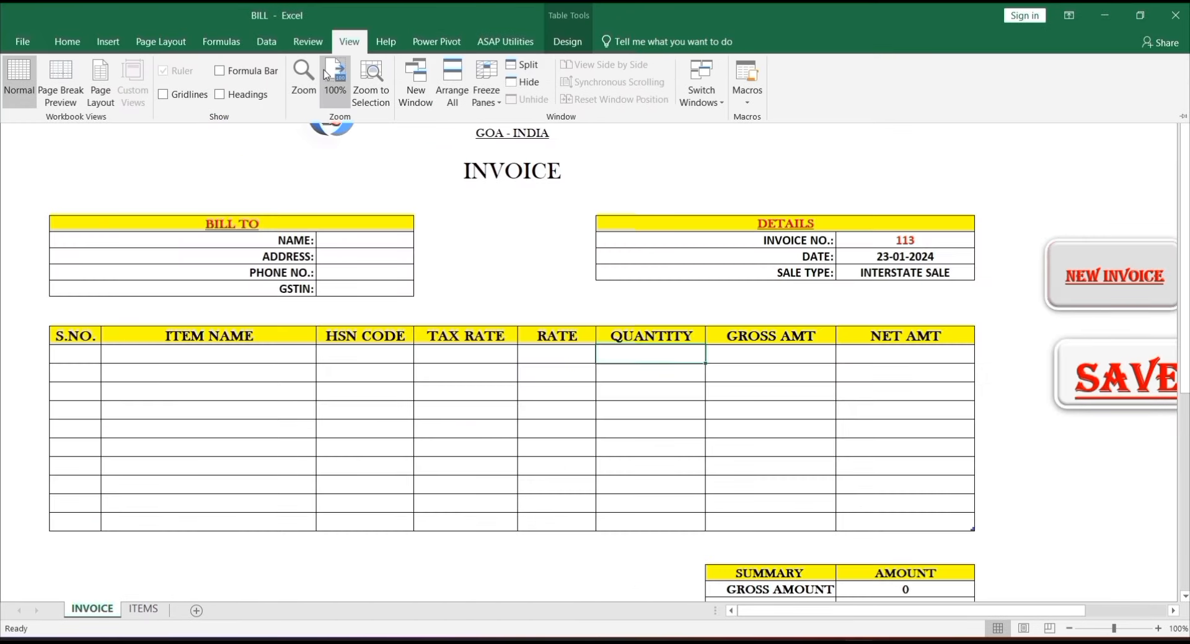
pyautogui.click(571, 192)
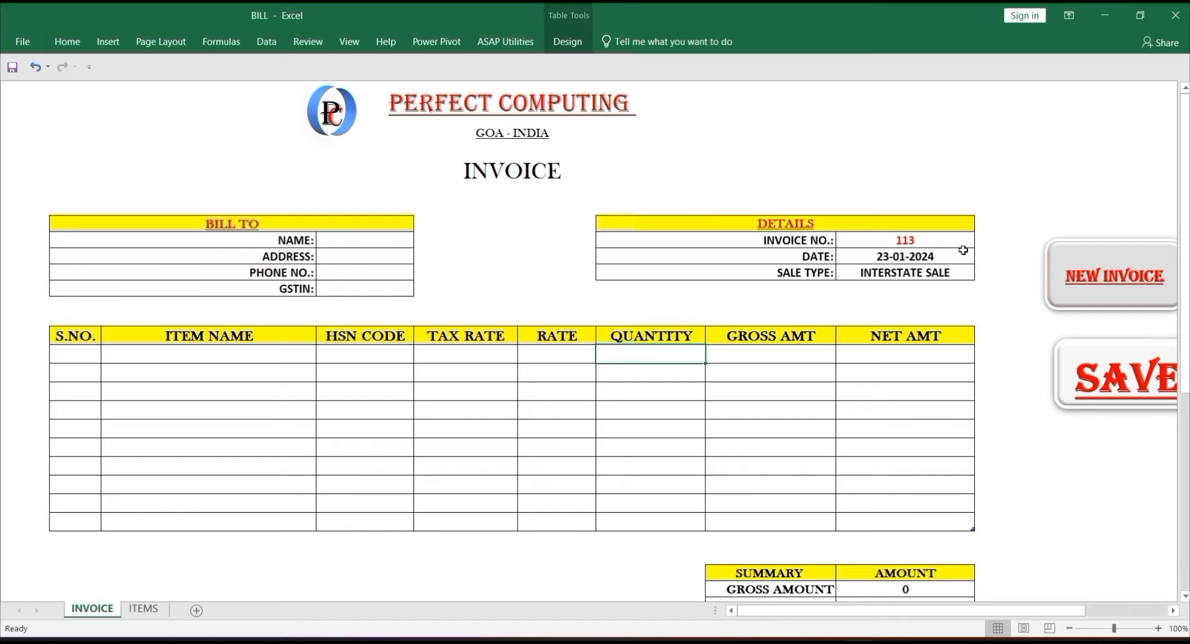
pyautogui.click(361, 241)
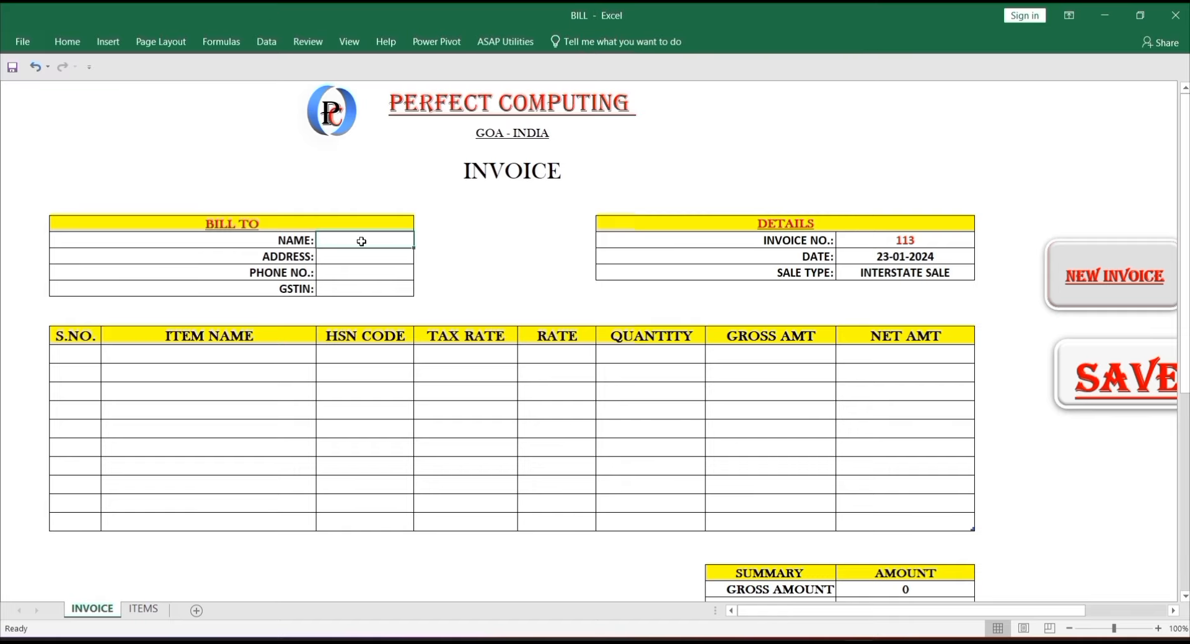
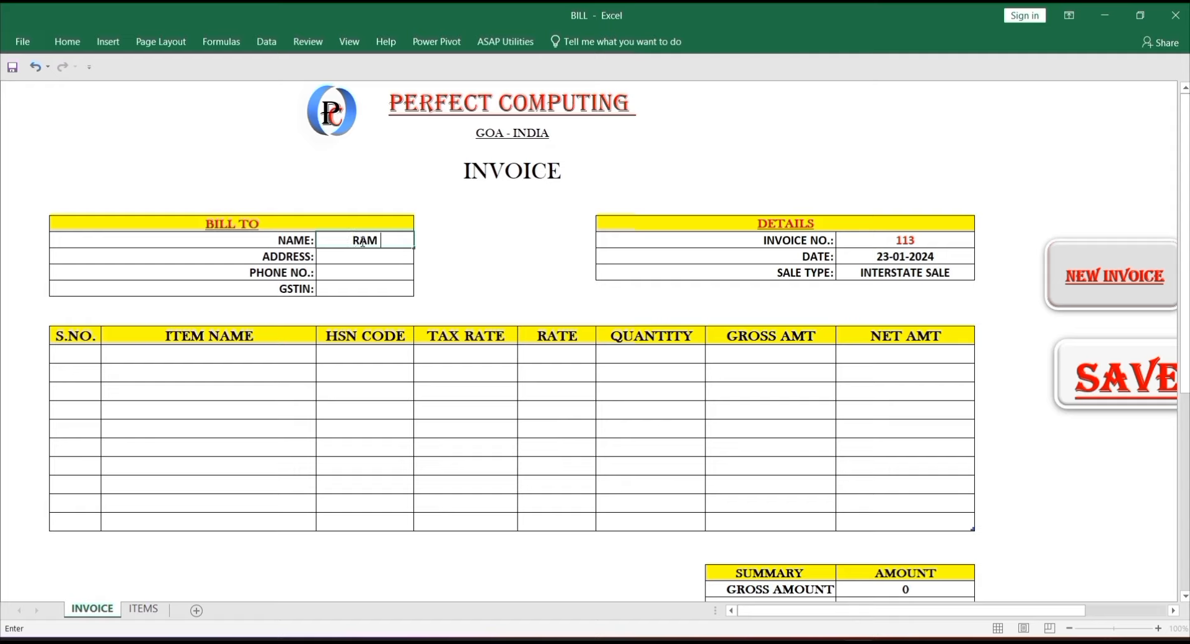
# - Fill in the customer's name, address, phone number and GSTIN in the BILL TO cells
pyautogui.press('Return')
pyautogui.write('DELHI')
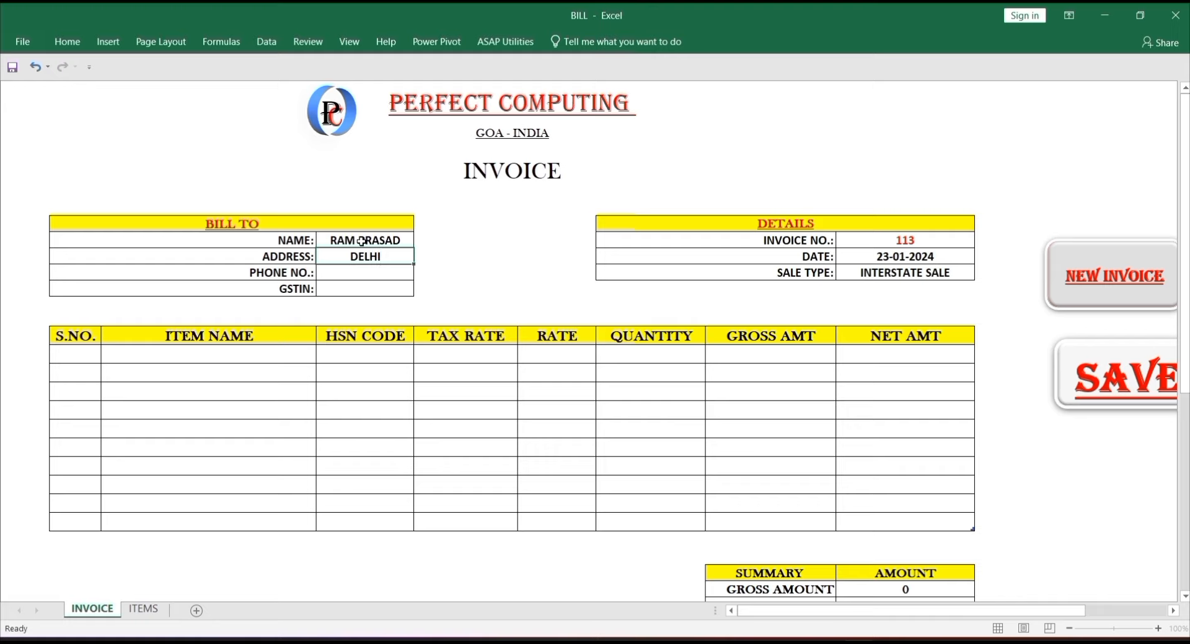
pyautogui.press('Return')
pyautogui.press('Return')
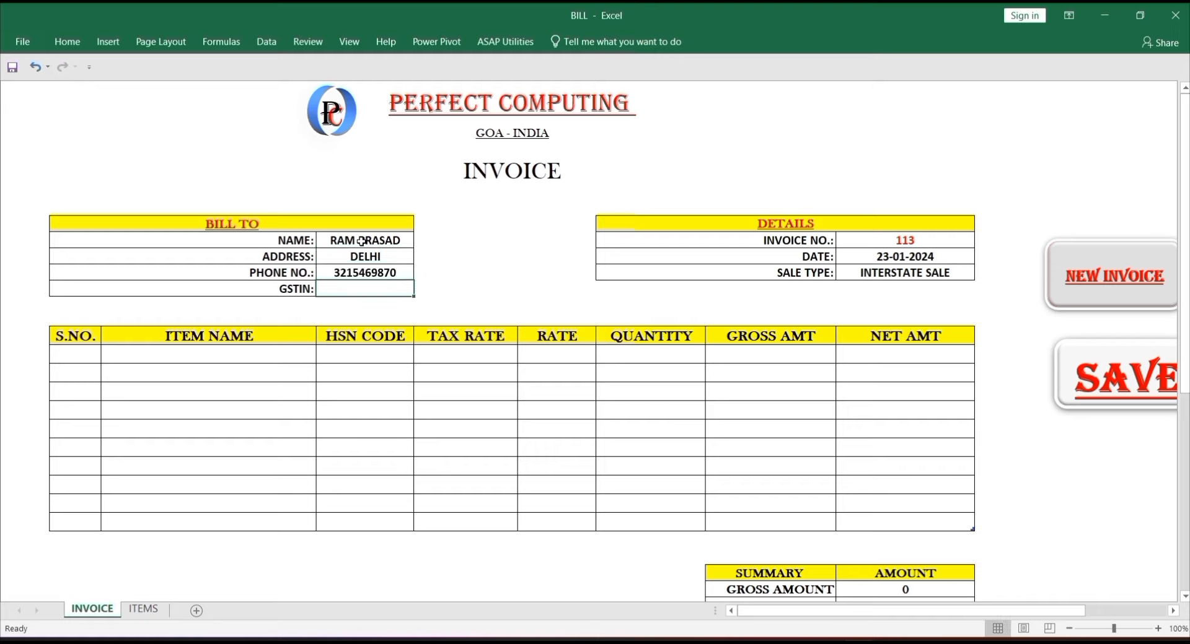
pyautogui.write('3493')
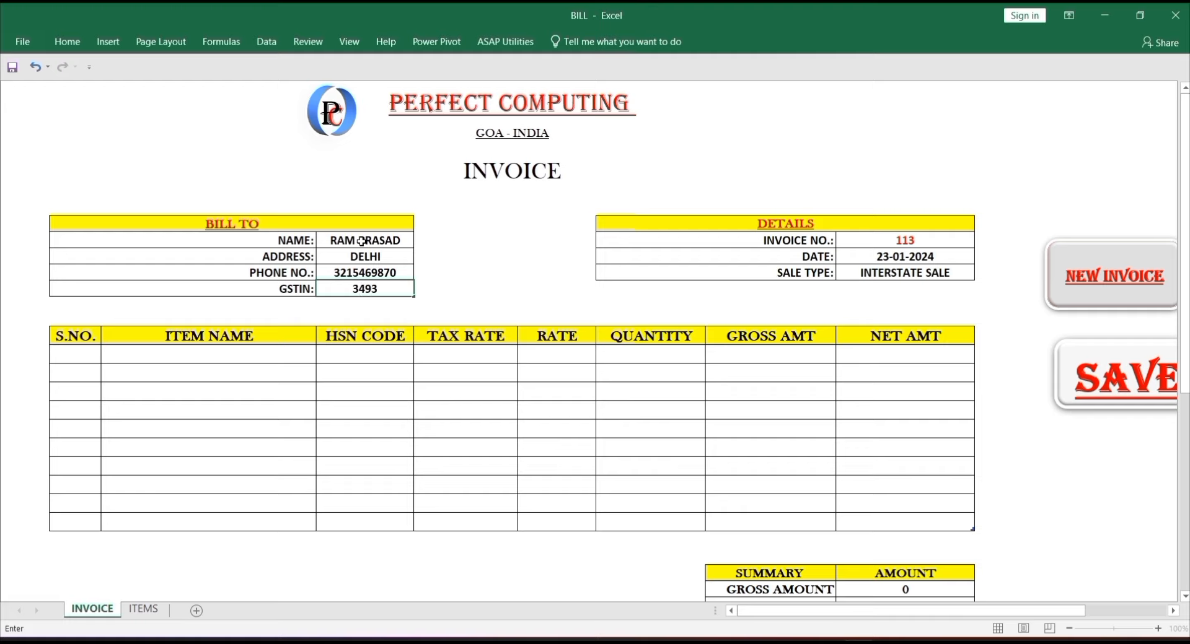
pyautogui.press('Return')
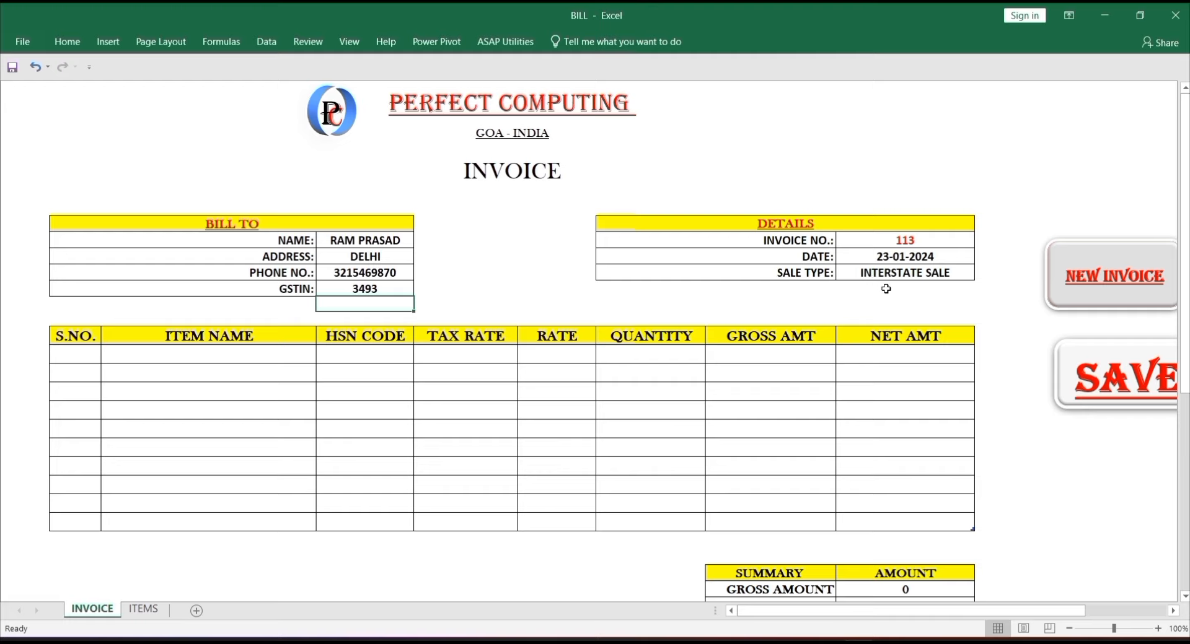
# - Set the sale type to STATE SALE from its dropdown
pyautogui.click(915, 276)
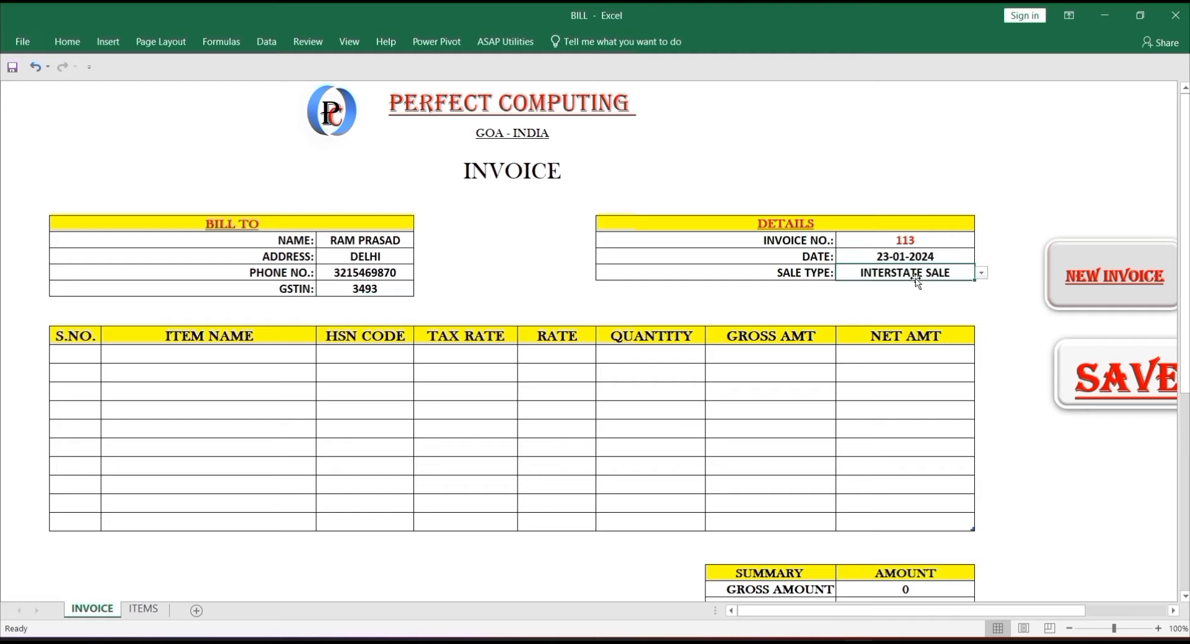
pyautogui.click(982, 273)
pyautogui.click(968, 286)
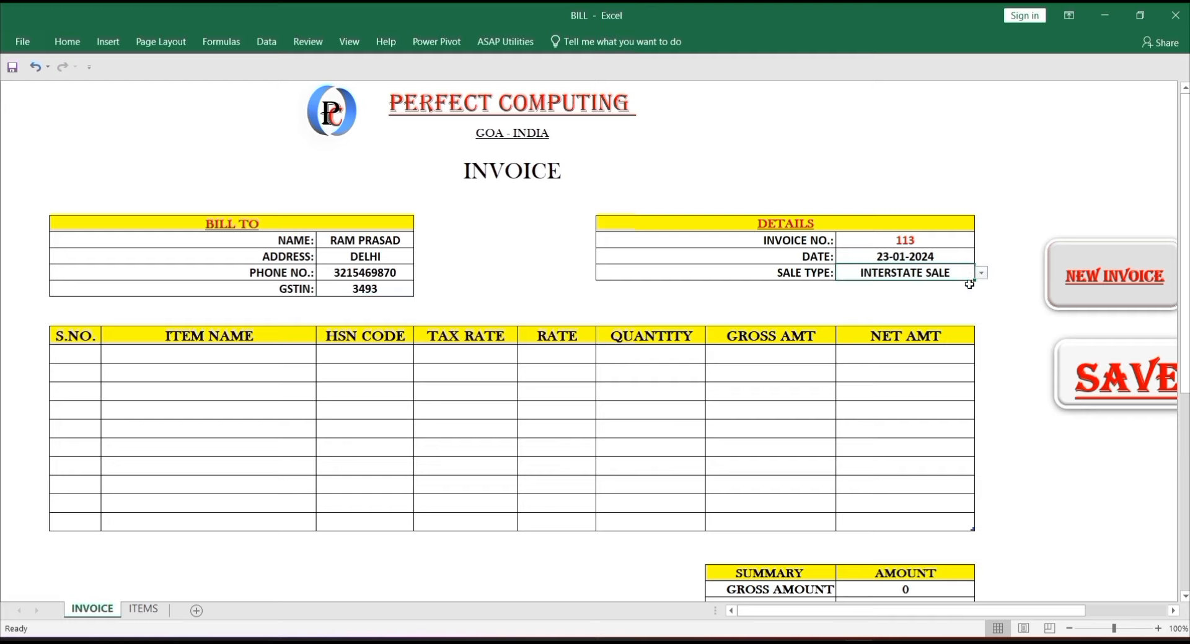
# - Add MOUSE as the first item with quantity 5, giving gross 1900 and net 1995
pyautogui.click(247, 356)
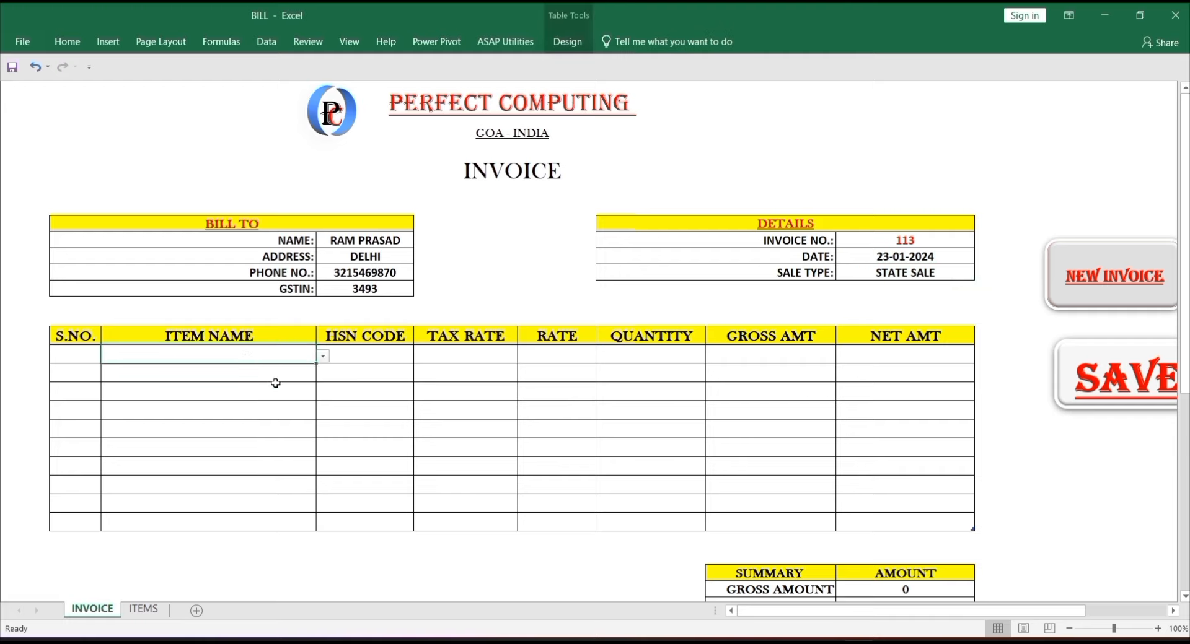
pyautogui.click(323, 357)
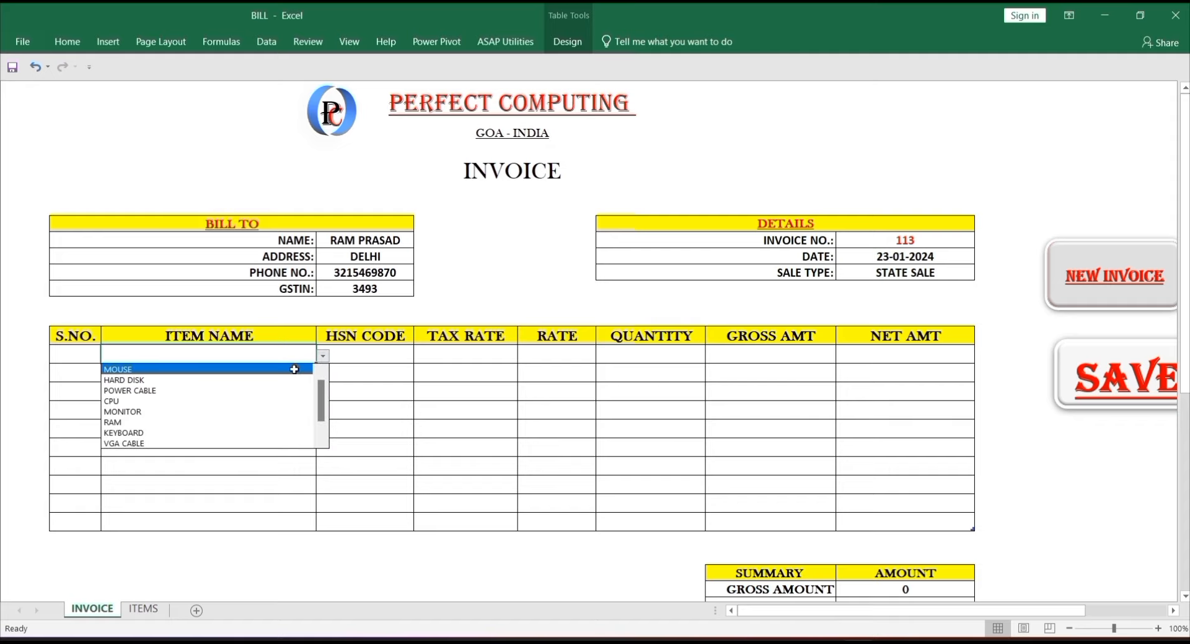
pyautogui.click(294, 369)
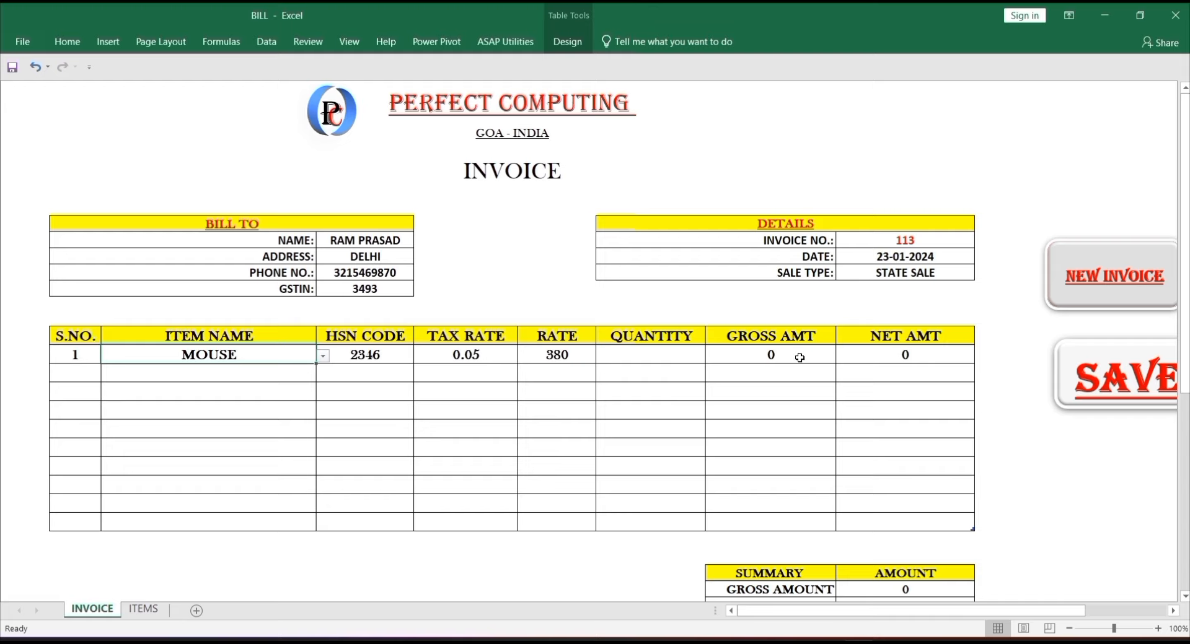
pyautogui.click(664, 359)
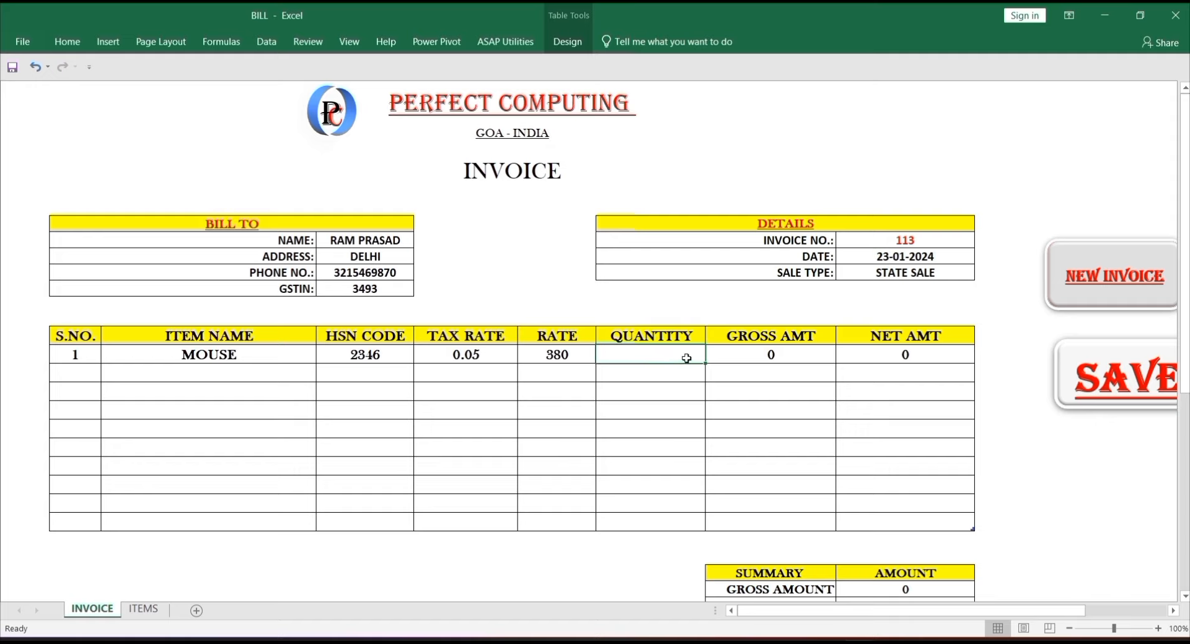
pyautogui.write('5')
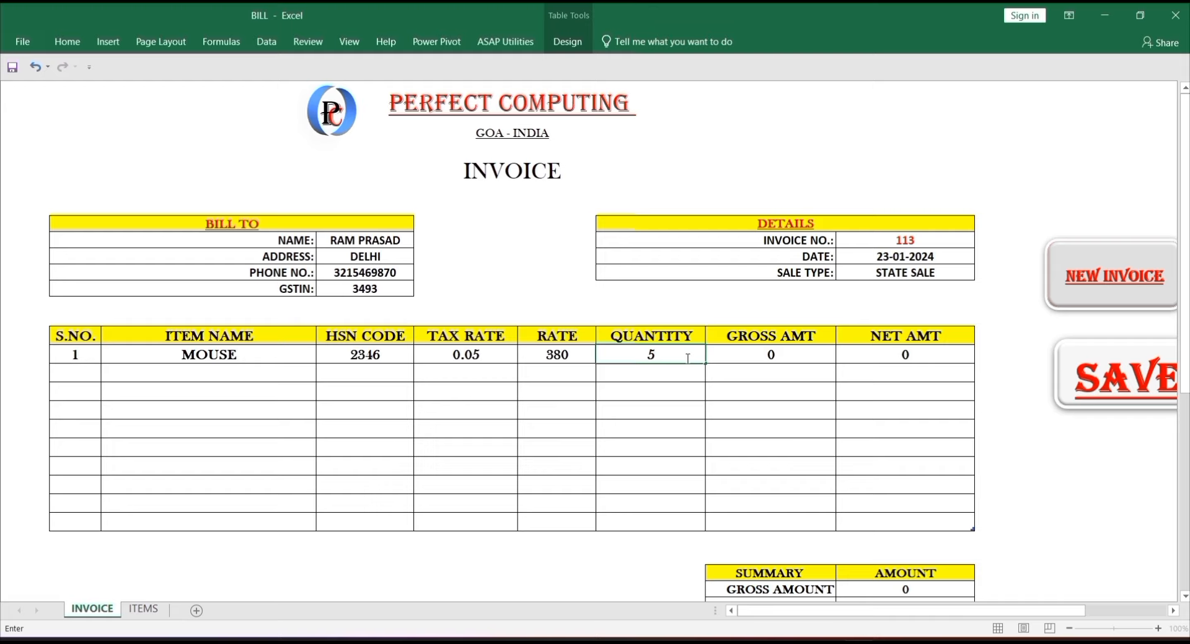
pyautogui.press('Return')
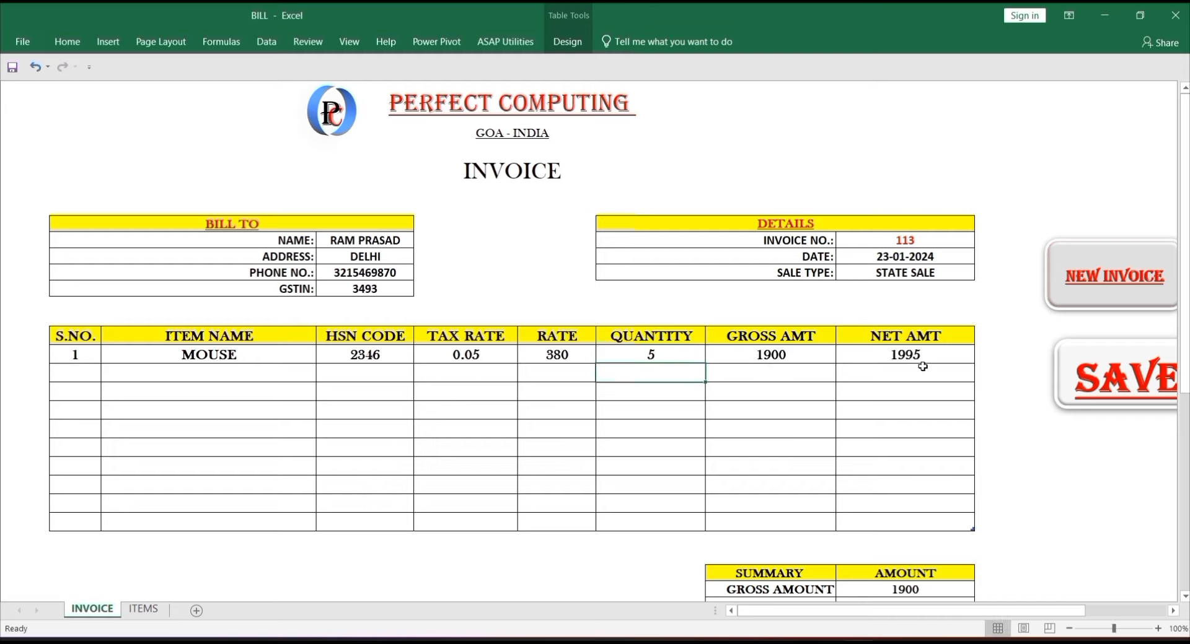
pyautogui.click(1185, 596)
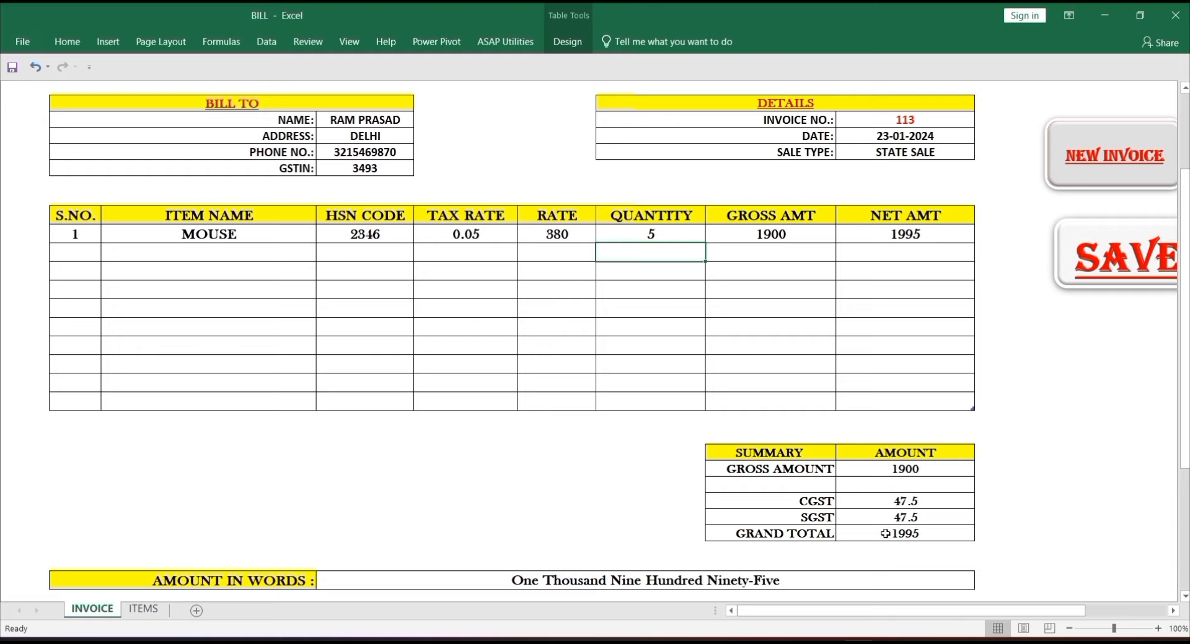
# - Switch the sale type to INTERSTATE SALE so IGST replaces CGST and SGST
pyautogui.click(917, 155)
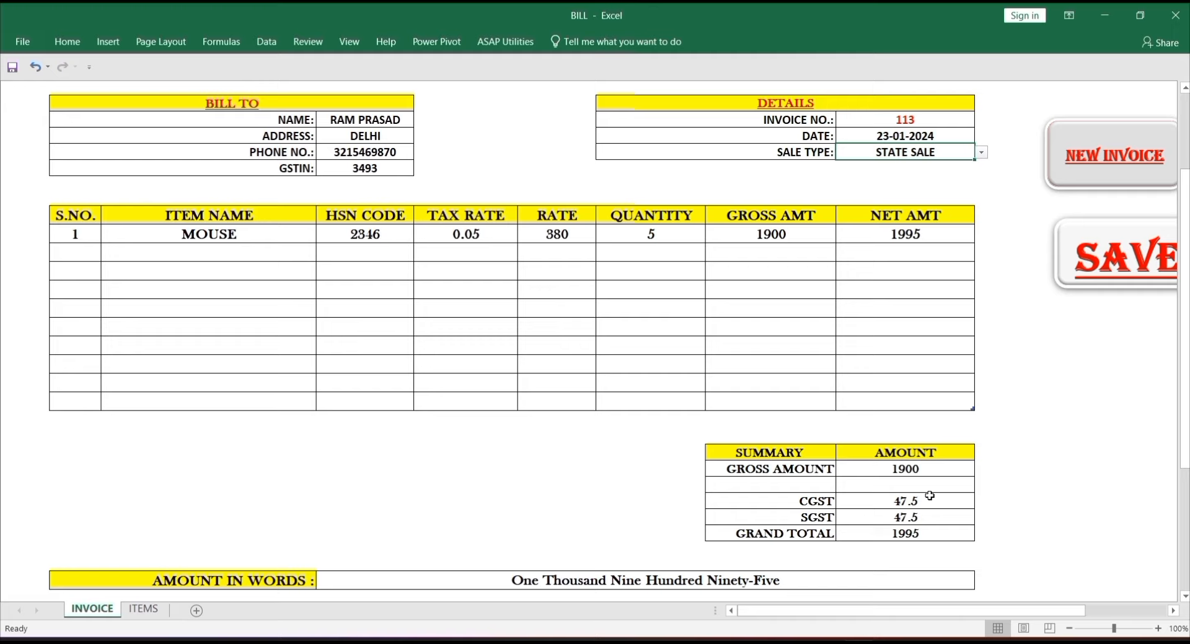
pyautogui.click(982, 153)
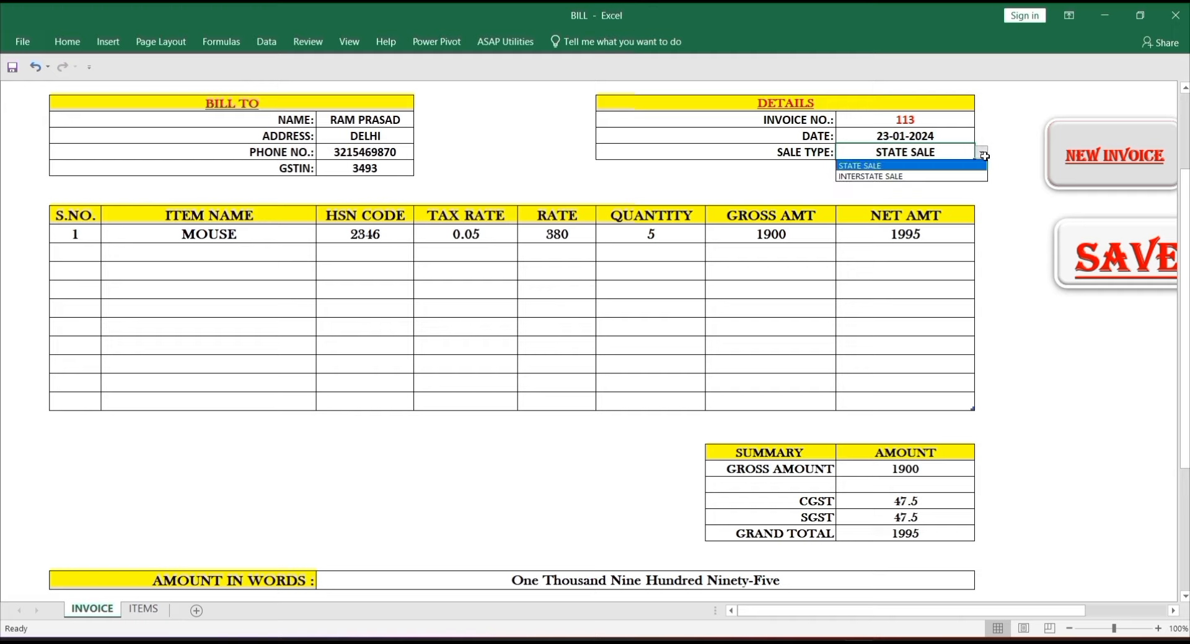
pyautogui.click(976, 176)
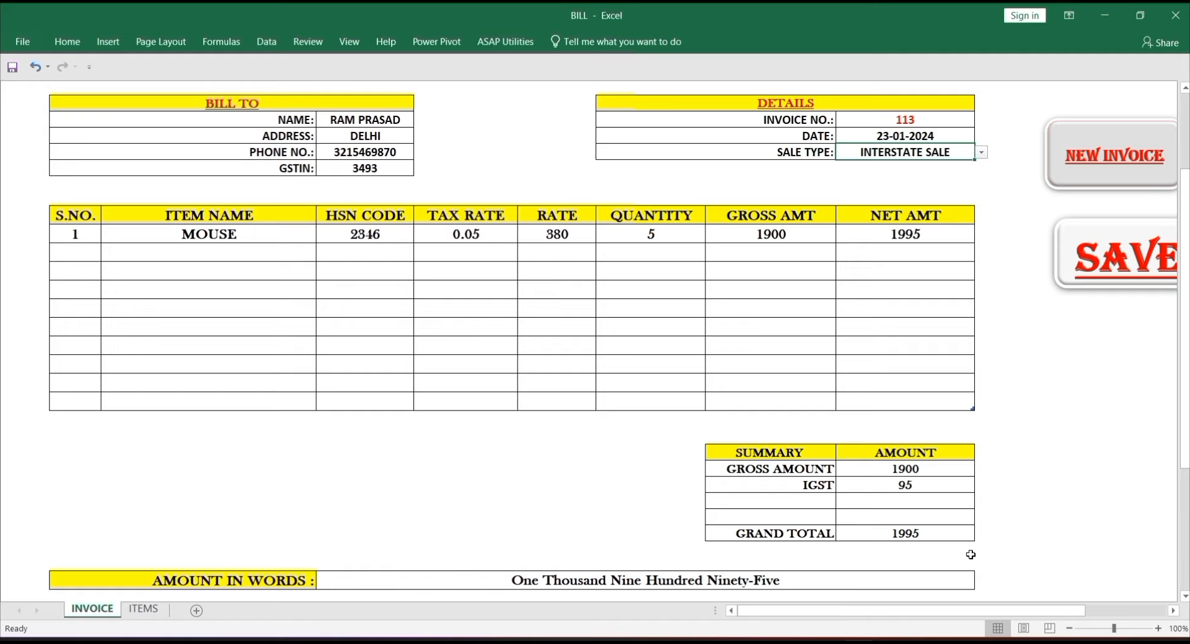
# - Scroll through the invoice to check IGST 95 and the 1995 grand total
pyautogui.click(1184, 596)
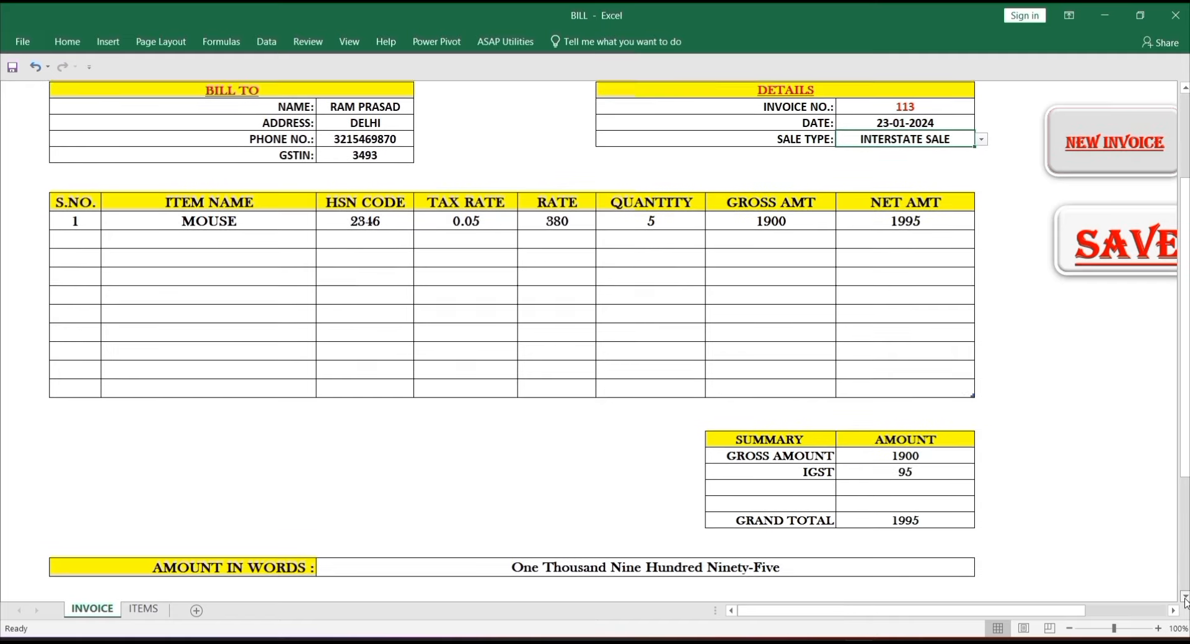
pyautogui.scroll(-2, 1184, 599)
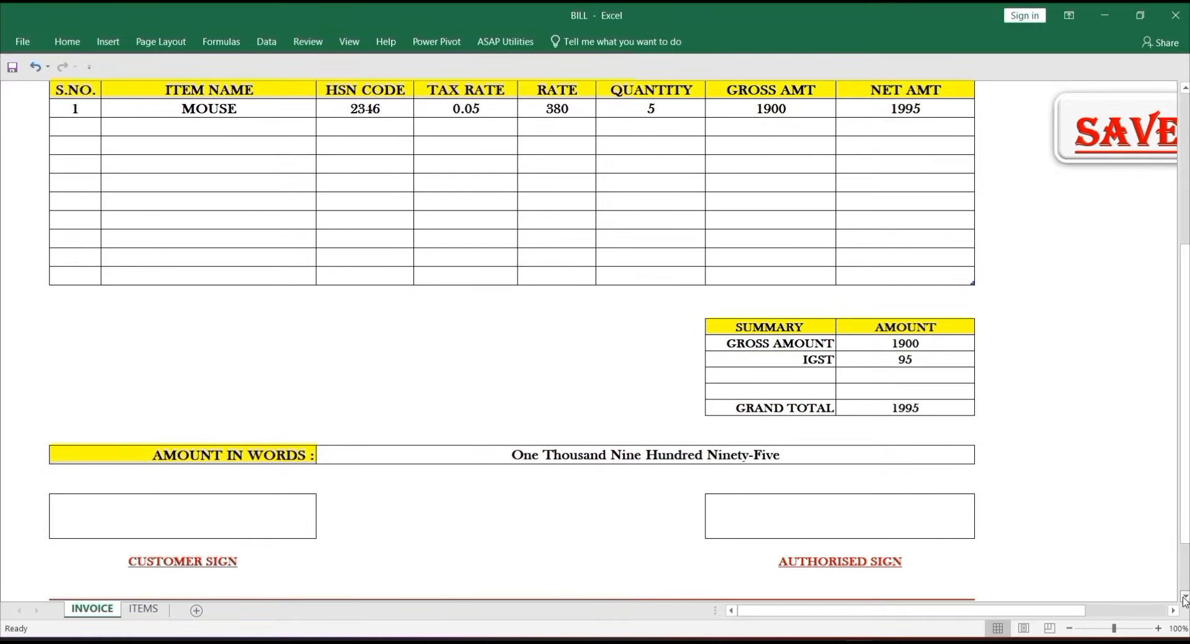
pyautogui.click(1184, 597)
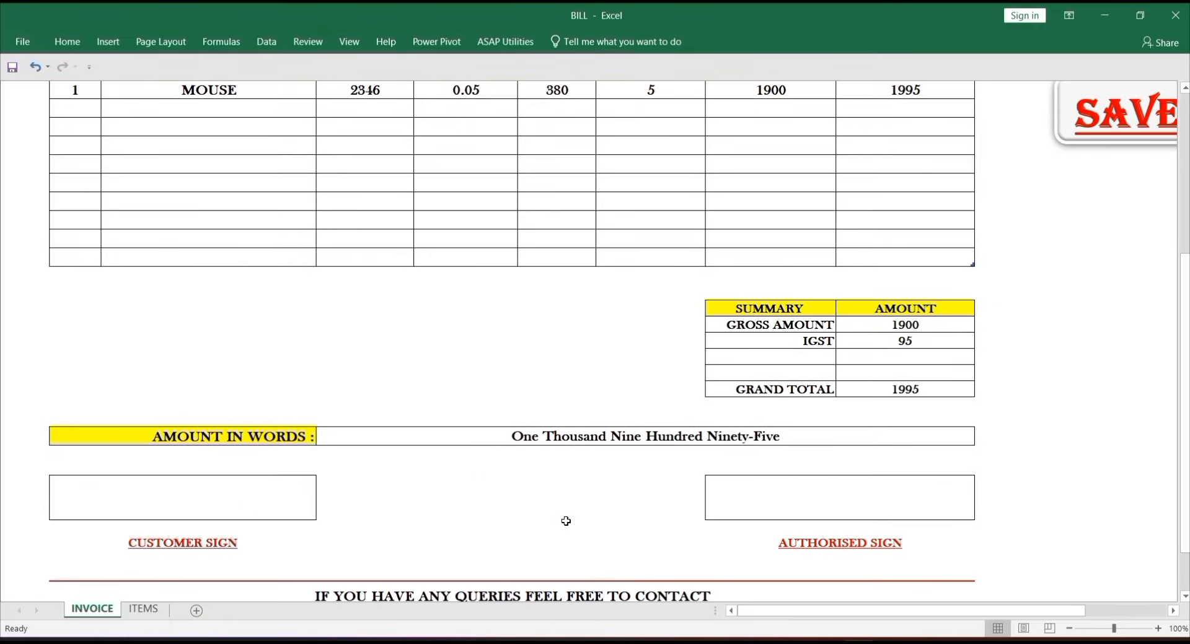
pyautogui.click(1186, 584)
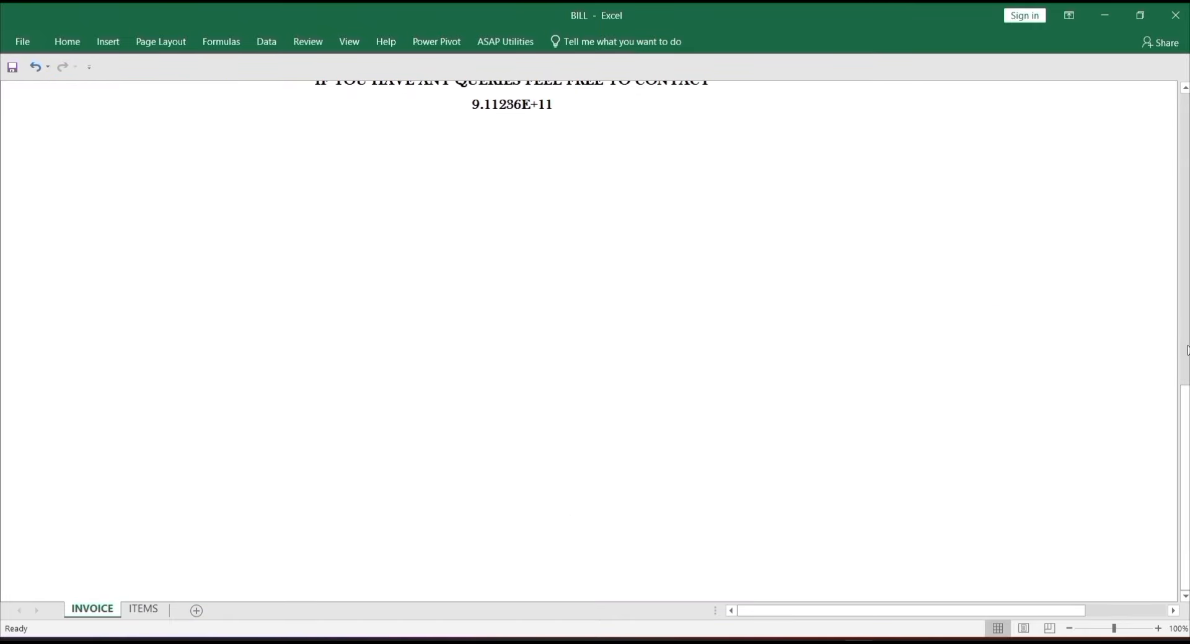
pyautogui.click(1186, 350)
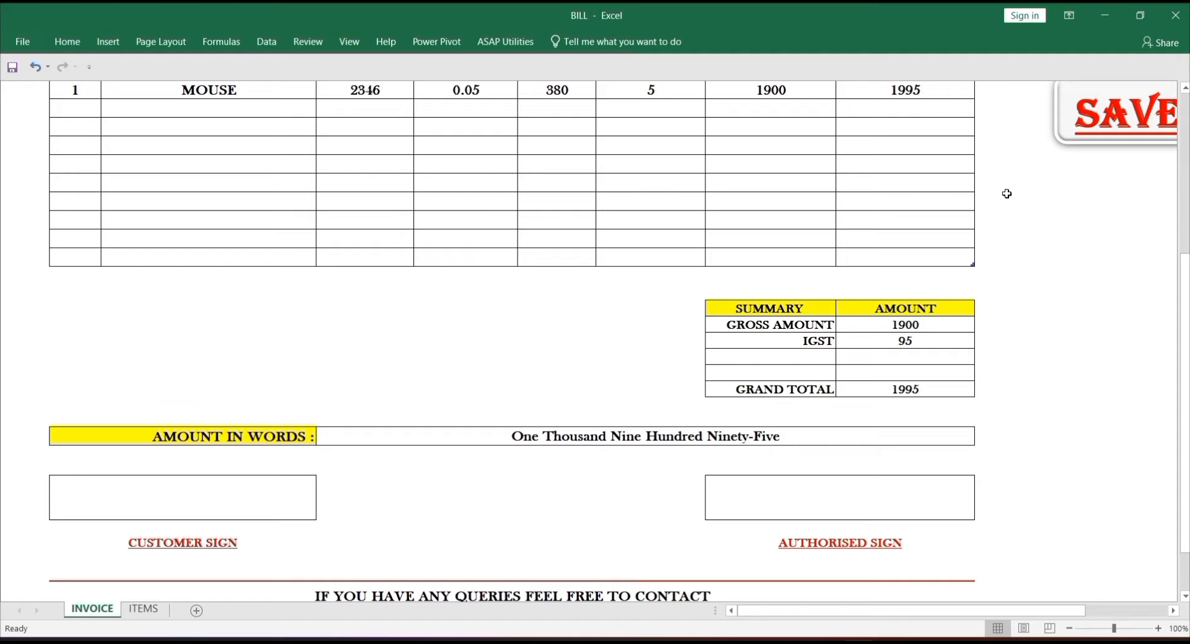
pyautogui.scroll(3, 1184, 174)
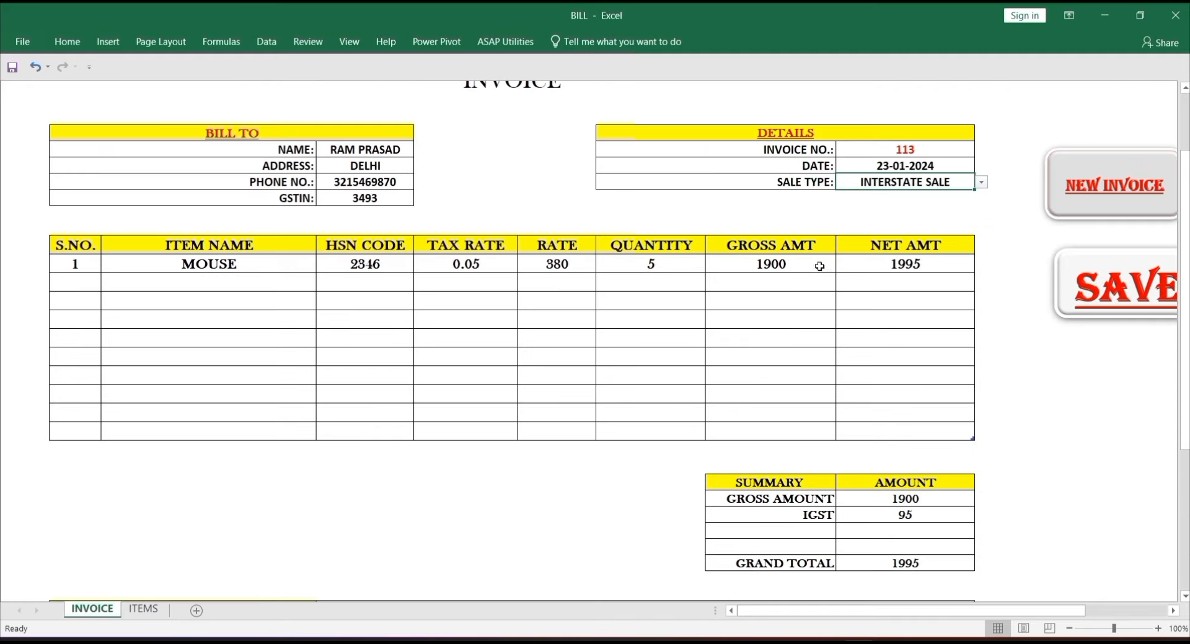
pyautogui.click(1185, 597)
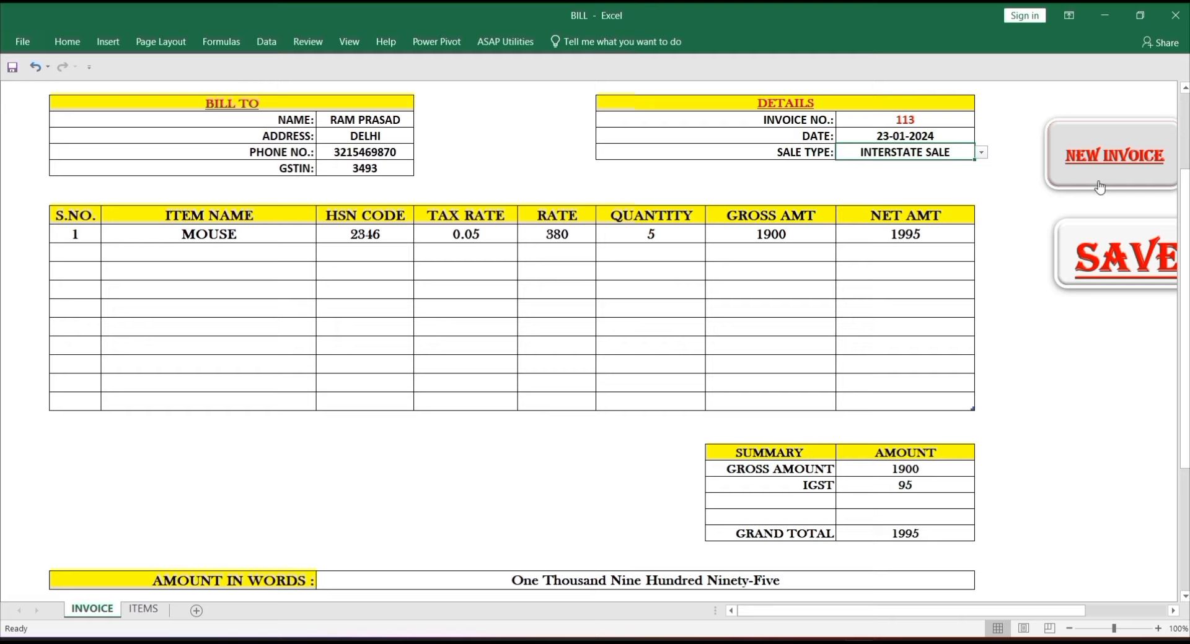
# - Clear the form to start a blank invoice 114 with all amounts at 0
pyautogui.click(1100, 187)
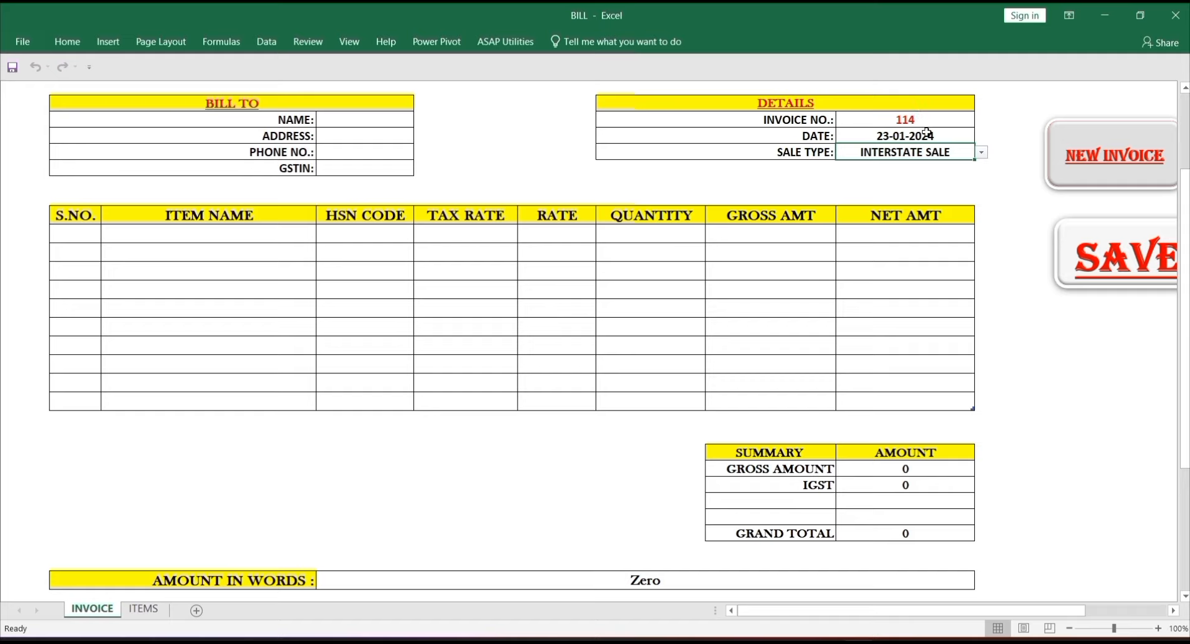
pyautogui.click(997, 229)
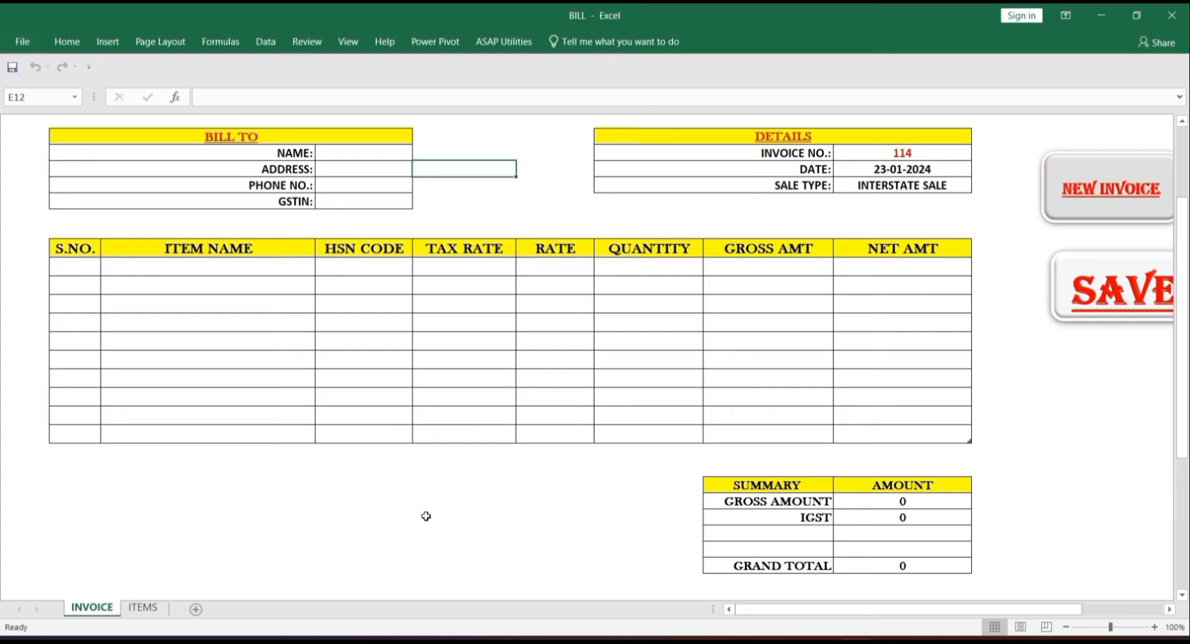
# - In a new blank workbook, merge and centre B1:I3 with middle alignment
pyautogui.hotkey('ctrl', 'n')
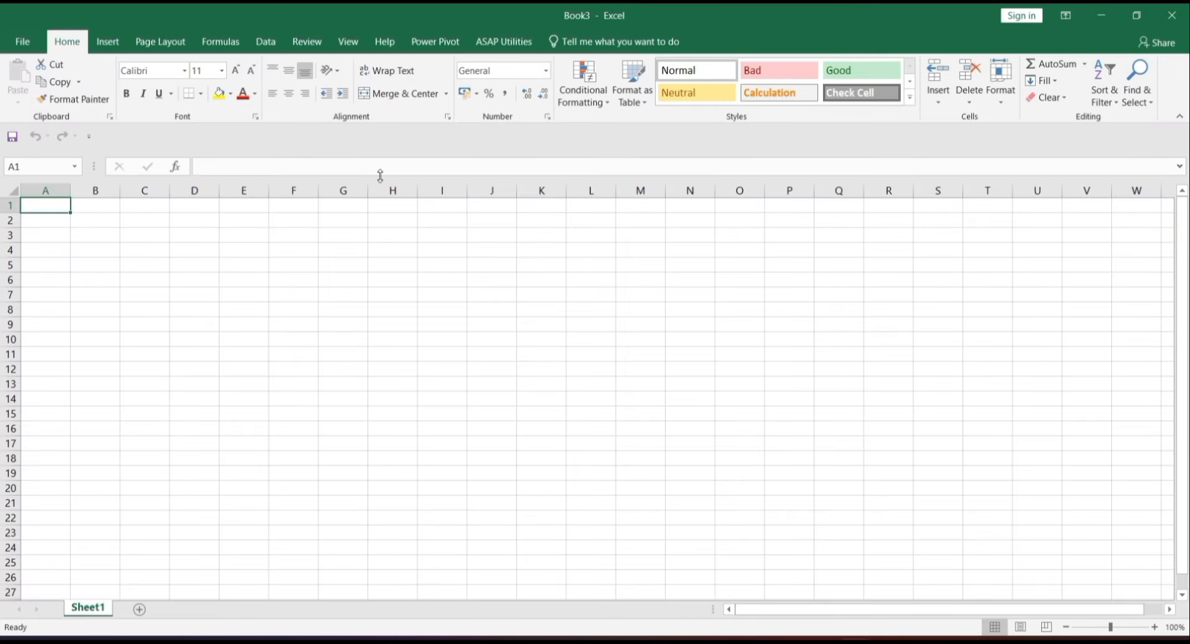
pyautogui.moveTo(95, 208); pyautogui.dragTo(261, 221)
pyautogui.moveTo(318, 218); pyautogui.dragTo(438, 232)
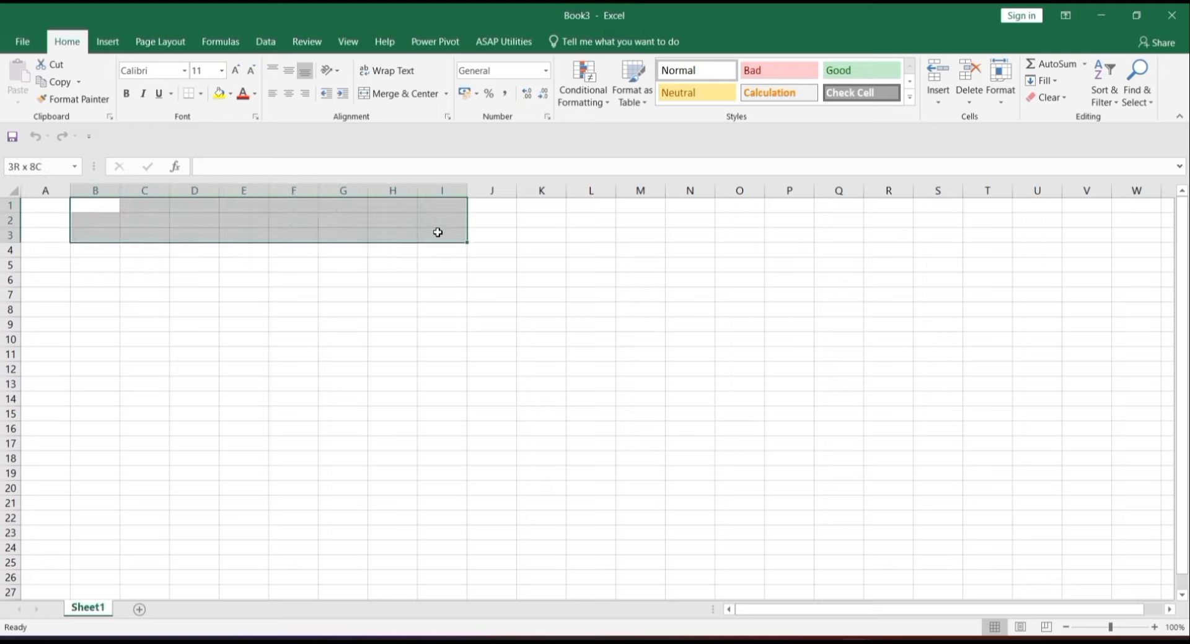
pyautogui.click(402, 93)
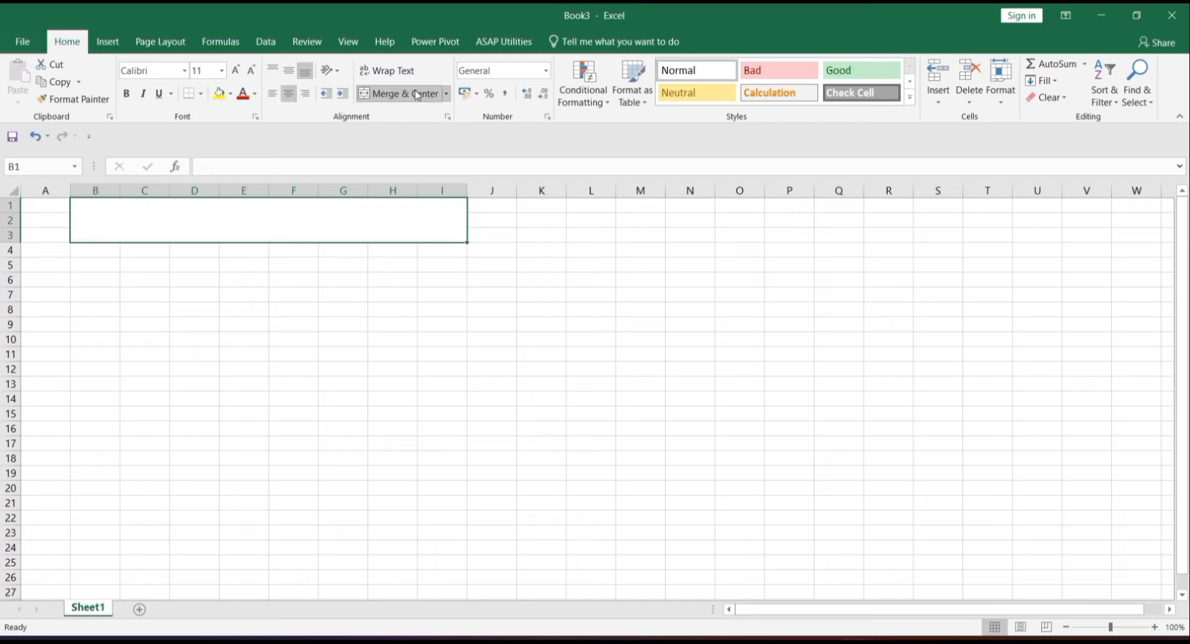
pyautogui.click(288, 71)
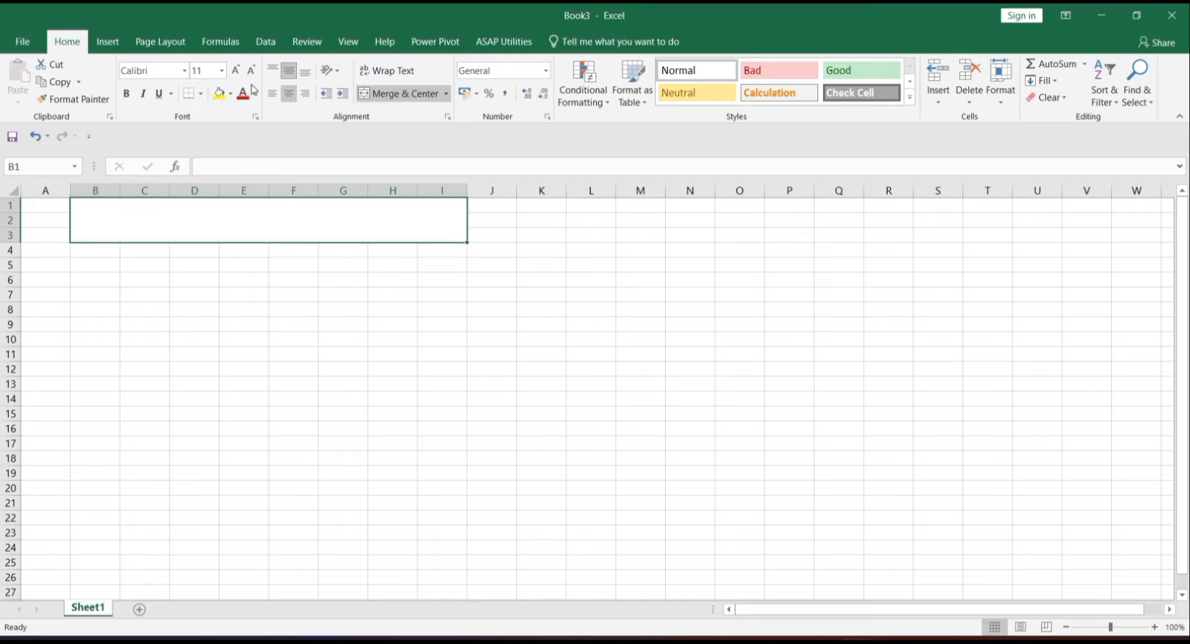
# - Enter PERFECT COMPUTING in 24-pt Algerian in the merged title cell
pyautogui.click(198, 70)
pyautogui.press('BackSpace')
pyautogui.click(185, 75)
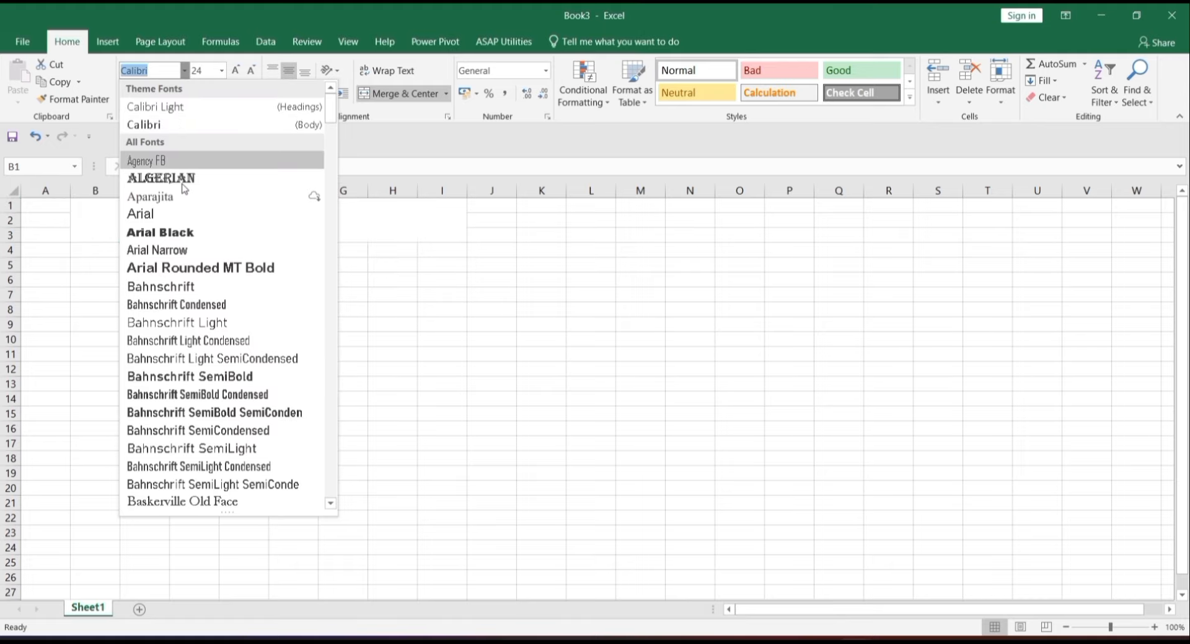
pyautogui.click(185, 179)
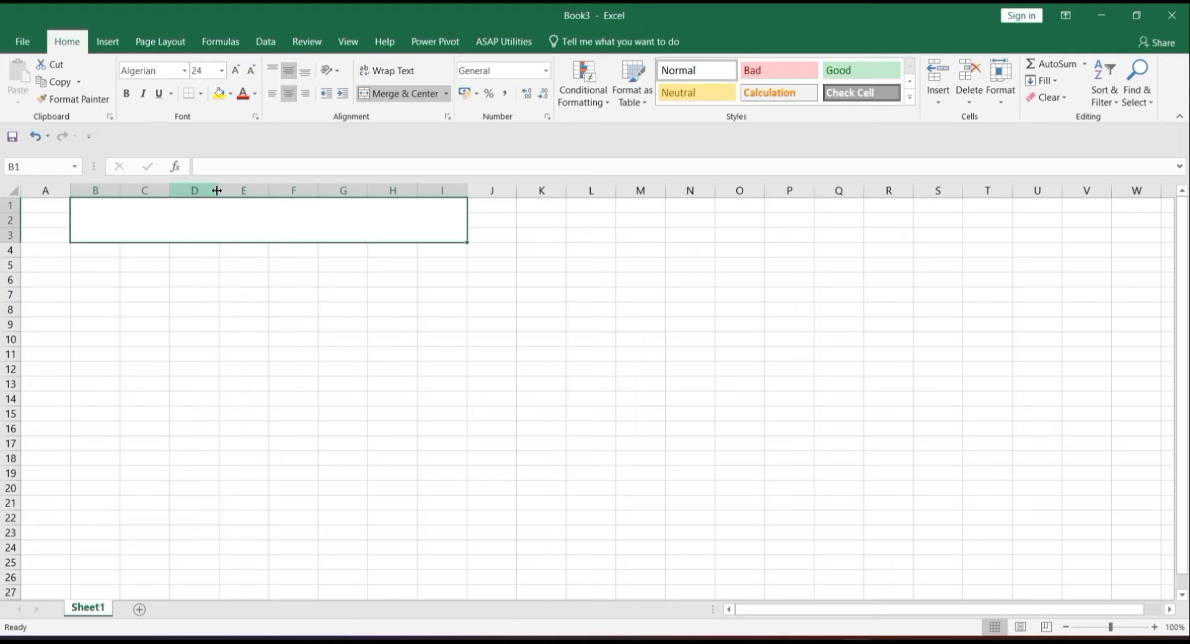
pyautogui.doubleClick(241, 228)
pyautogui.write('PERFECT COMP')
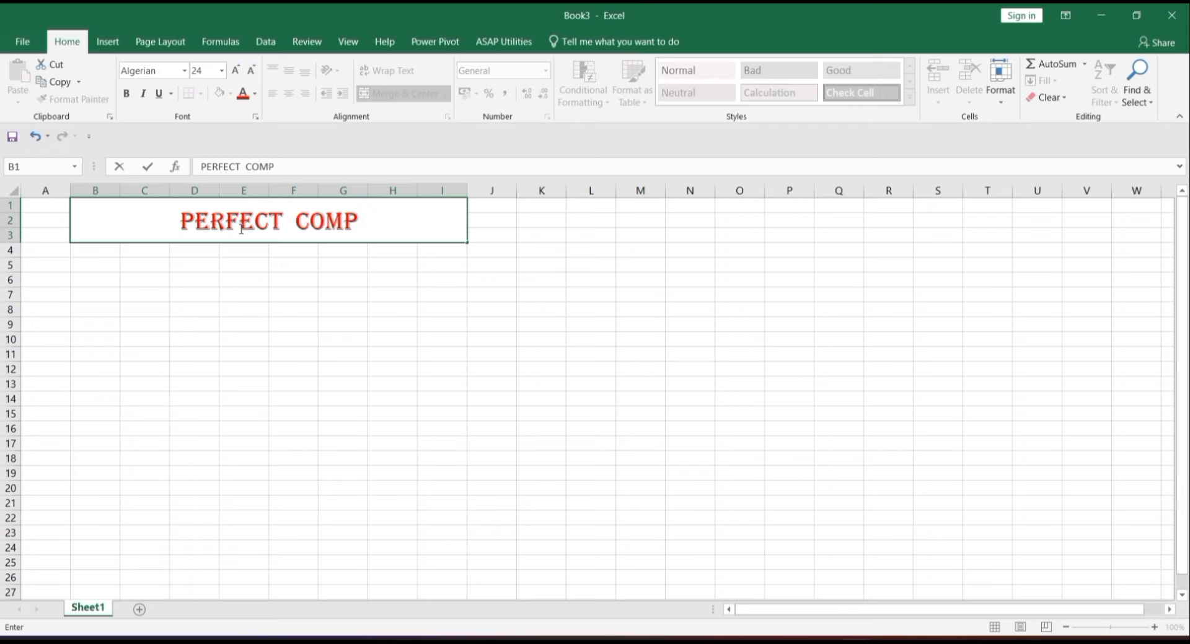
pyautogui.write('UTING')
pyautogui.press('Return')
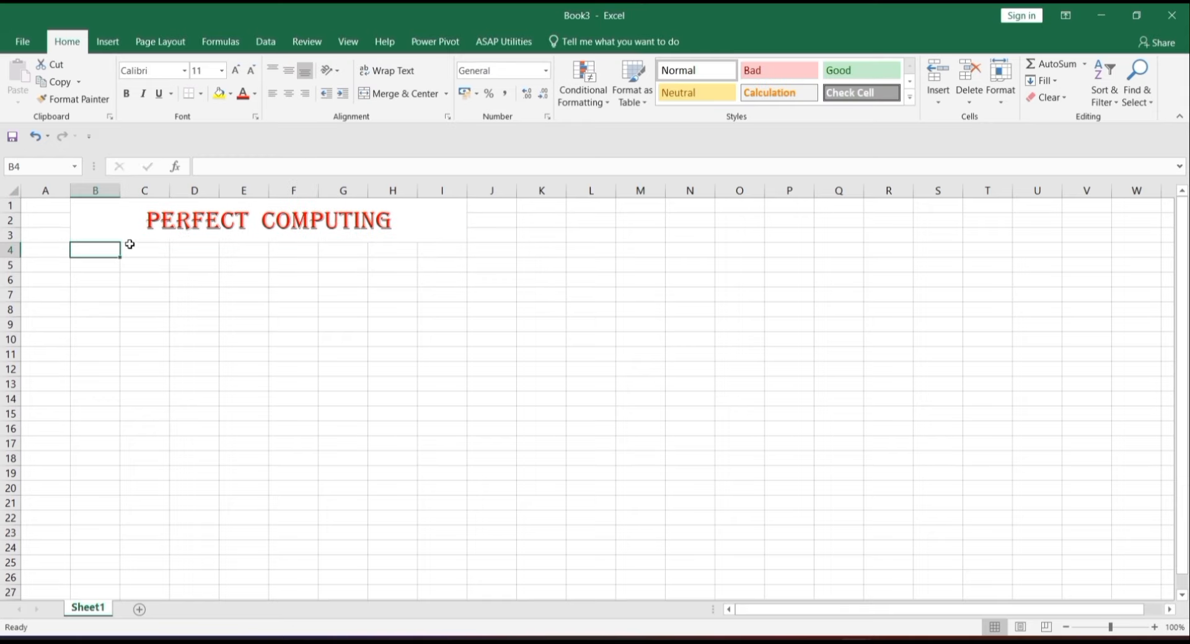
# - Merge B4:I4 and enter GOA - INDIA in 12-pt Baskerville Old Face, centred
pyautogui.moveTo(109, 246); pyautogui.dragTo(450, 252)
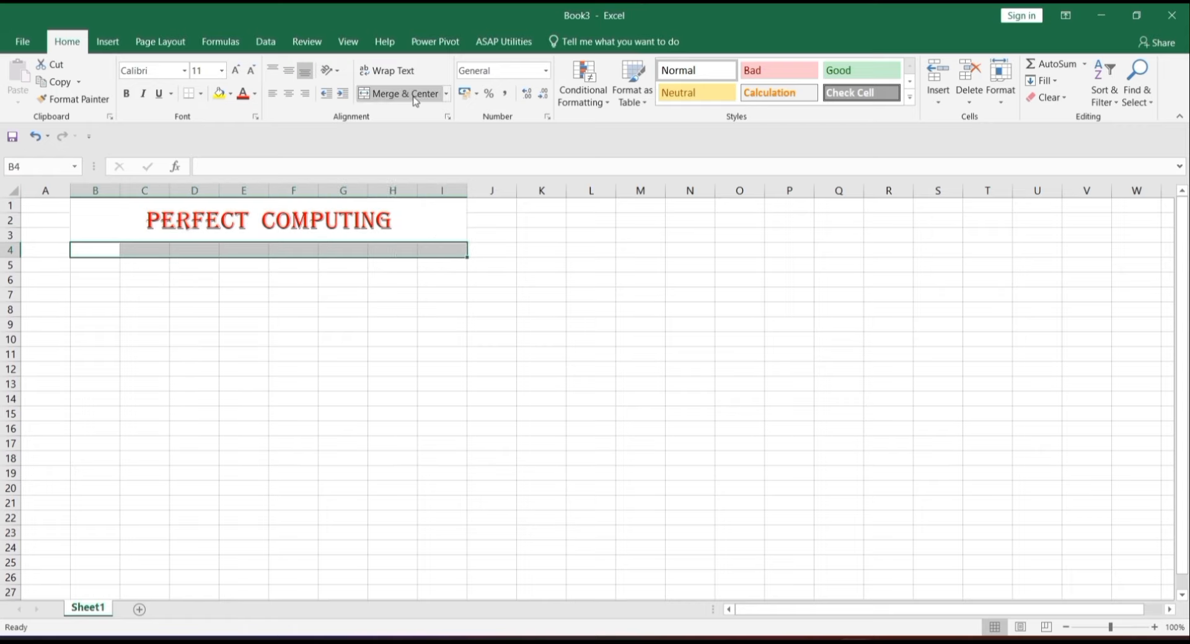
pyautogui.click(396, 94)
pyautogui.click(288, 70)
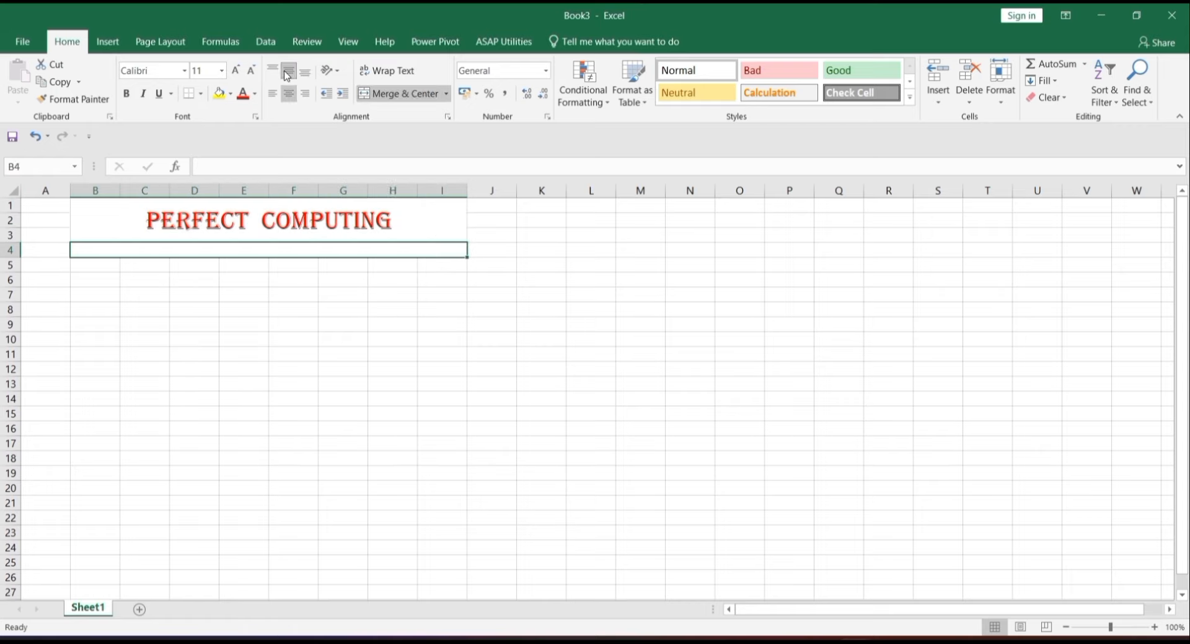
pyautogui.click(234, 71)
pyautogui.click(185, 70)
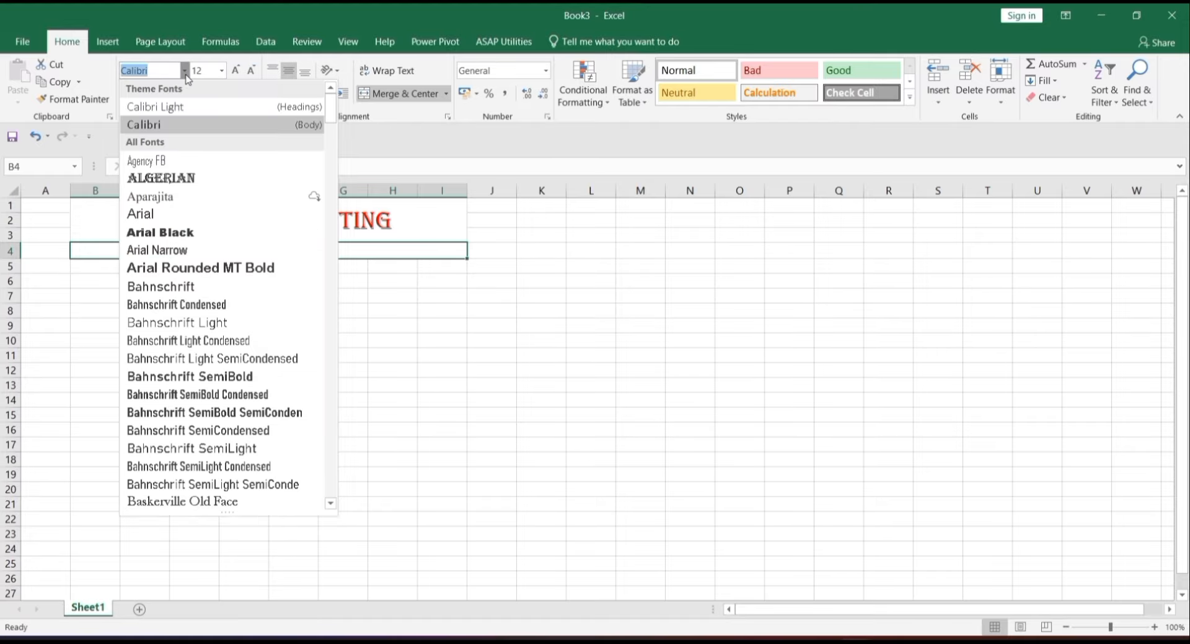
pyautogui.click(209, 501)
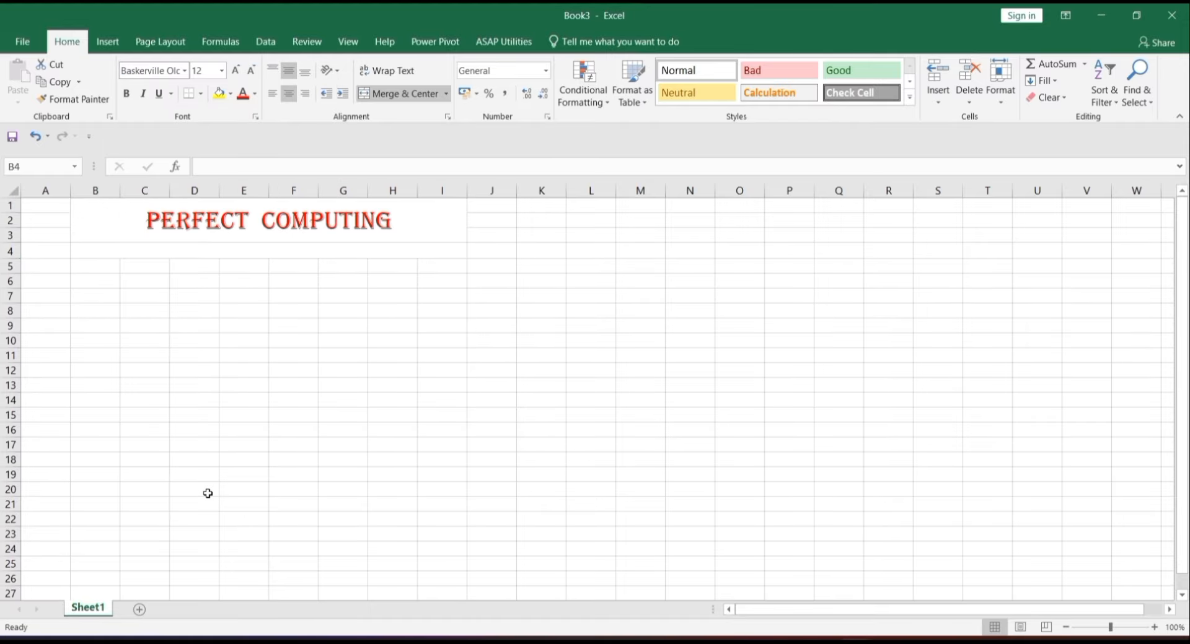
pyautogui.write('GOA - ')
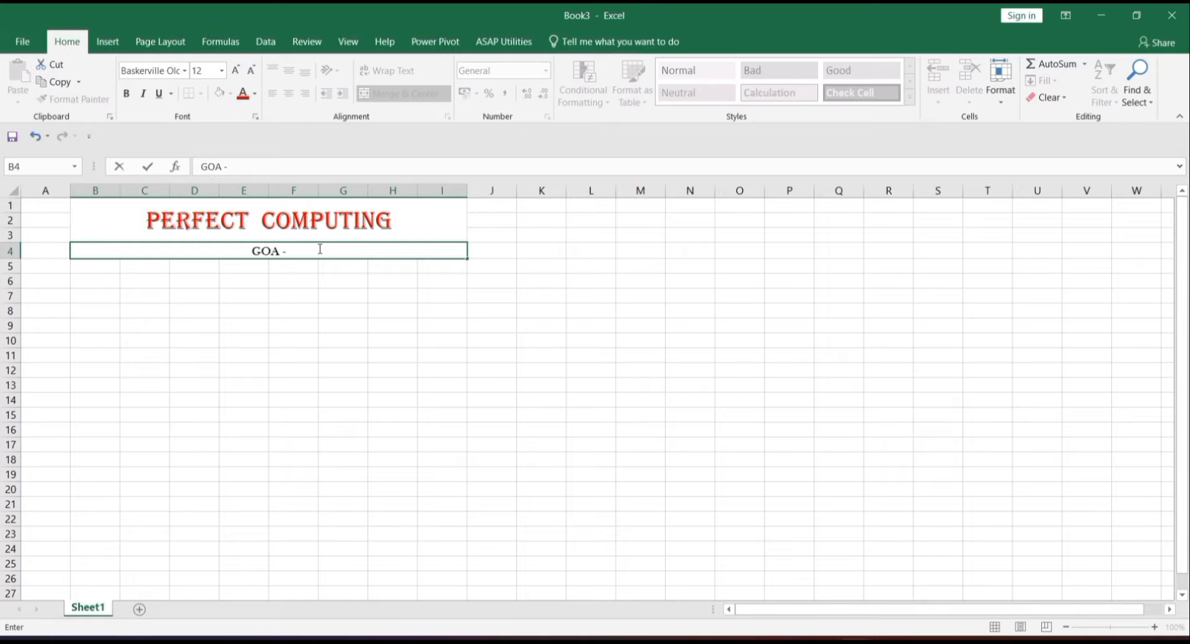
pyautogui.write('INDIA')
pyautogui.press('Return')
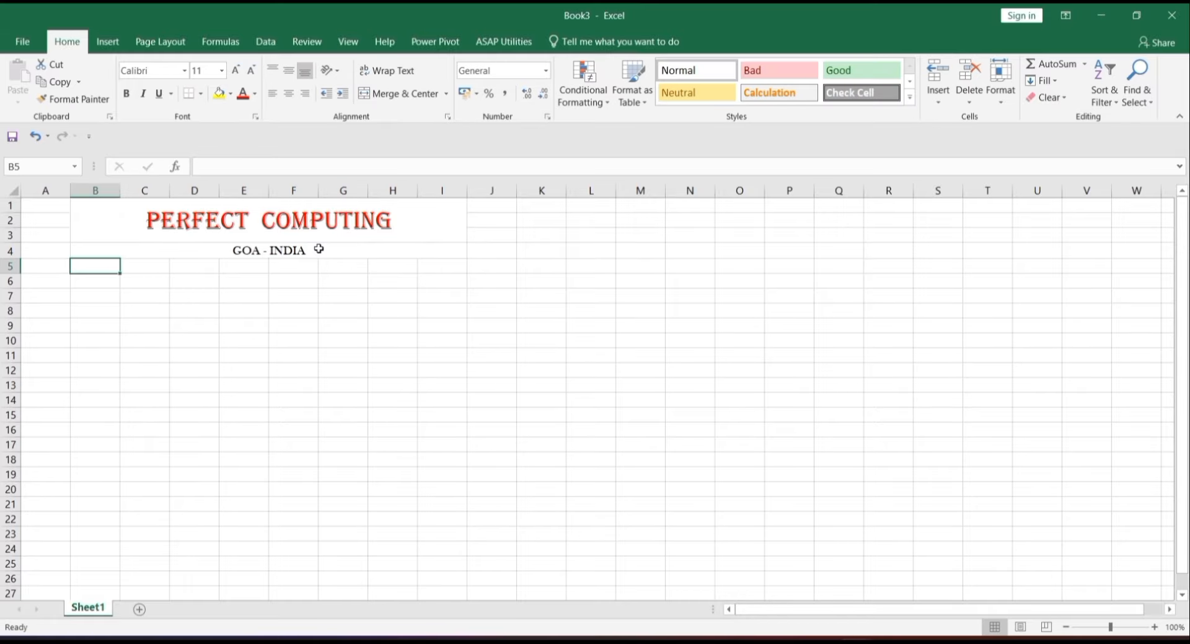
pyautogui.click(83, 276)
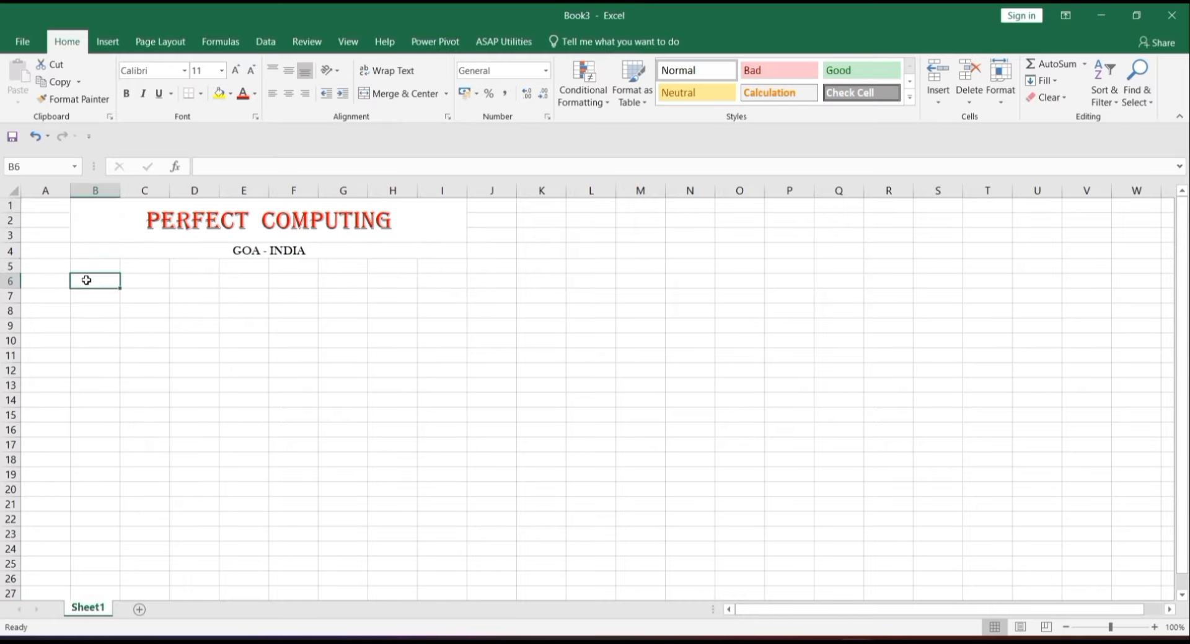
# - Merge and middle-align B6:I7 with 22-pt underlined text formatting
pyautogui.moveTo(86, 280); pyautogui.dragTo(451, 296)
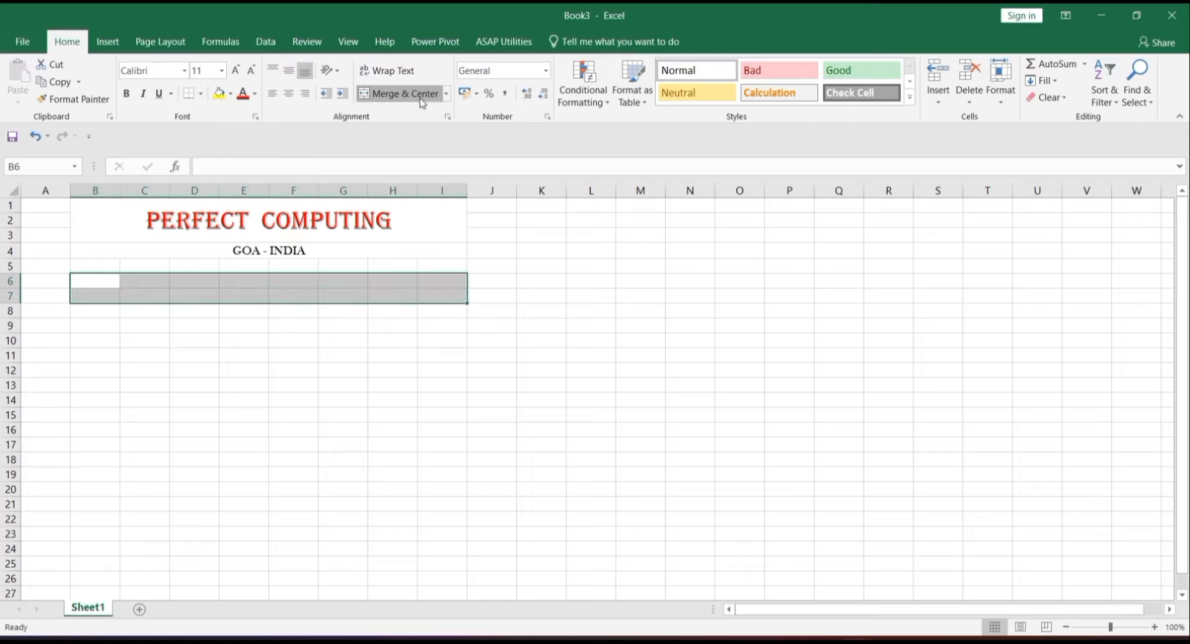
pyautogui.click(401, 93)
pyautogui.click(288, 70)
pyautogui.click(235, 70)
pyautogui.click(209, 75)
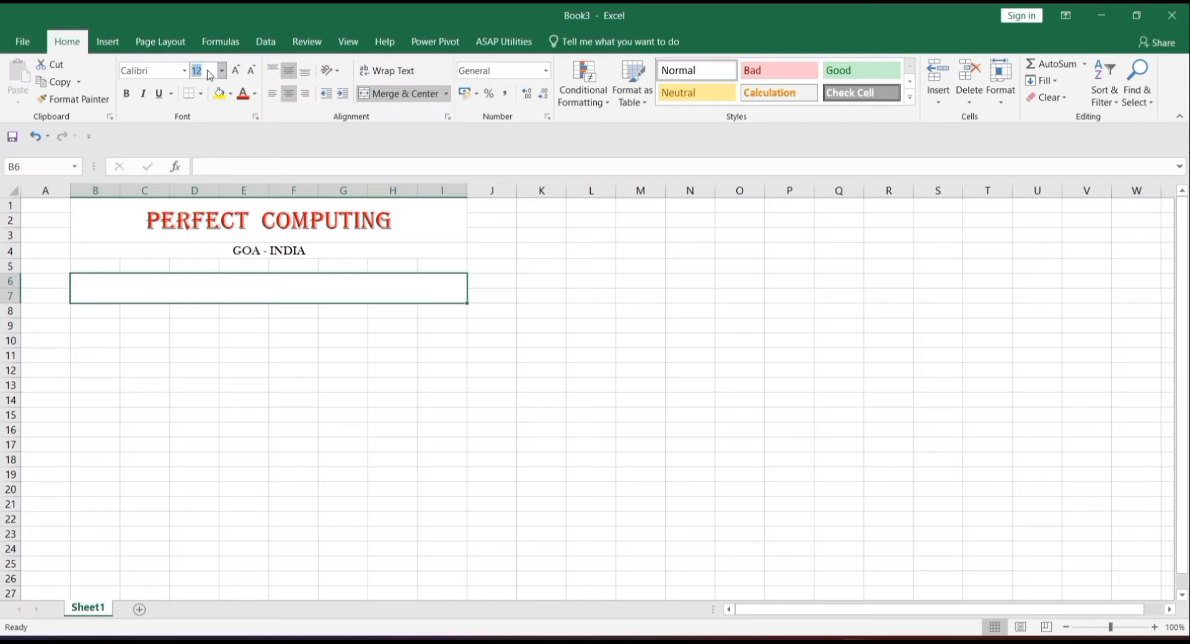
pyautogui.press('BackSpace')
pyautogui.write('22')
pyautogui.click(158, 93)
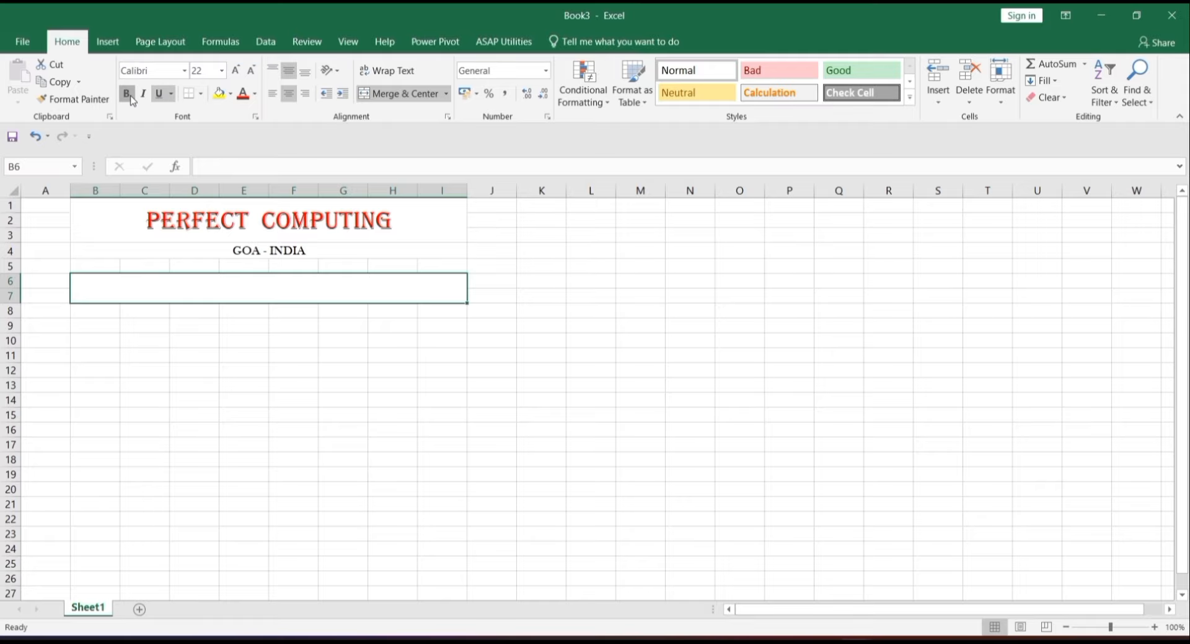
# - Enter INVOICE in Bahnschrift SemiLight SemiCondensed, then confirm an entry in B8
pyautogui.click(183, 72)
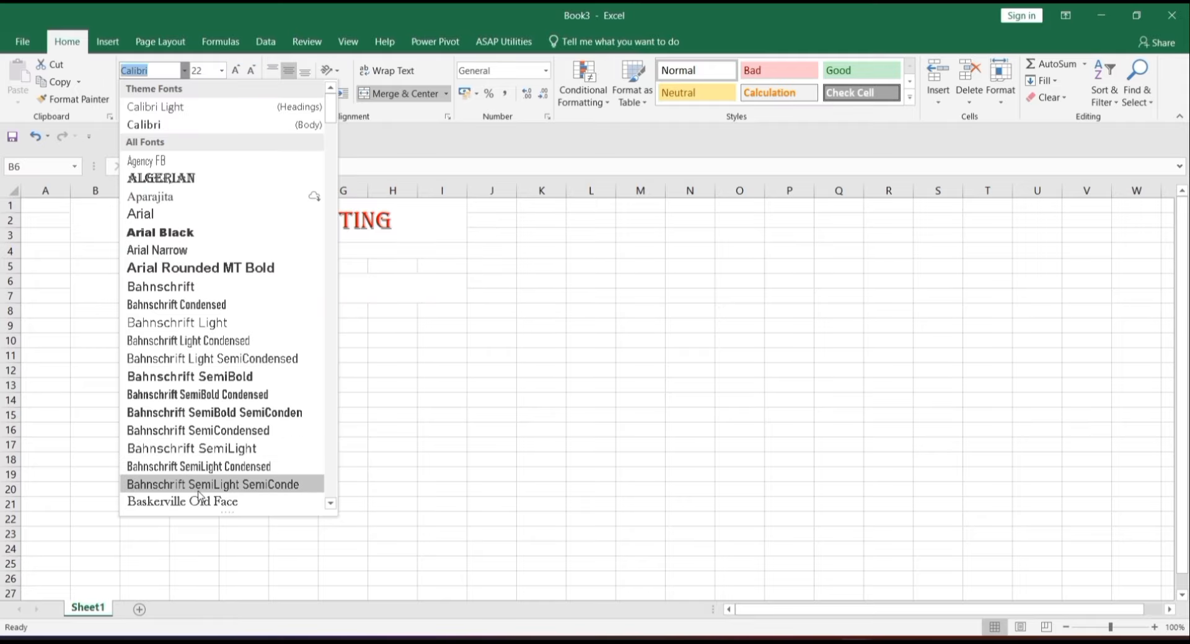
pyautogui.click(199, 493)
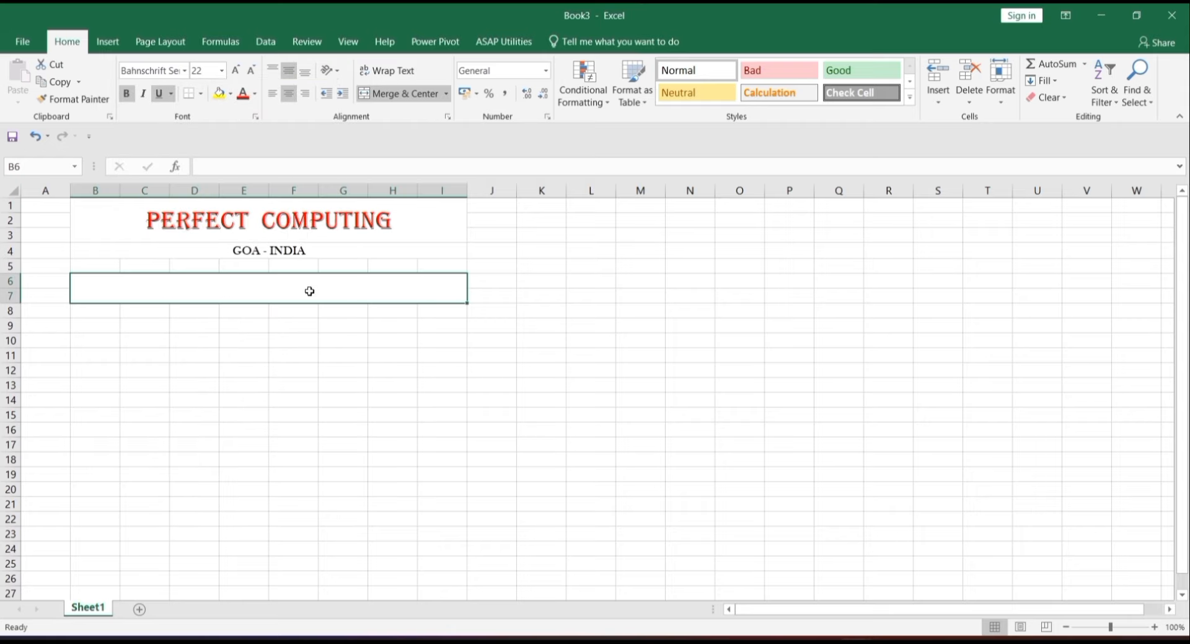
pyautogui.write('I')
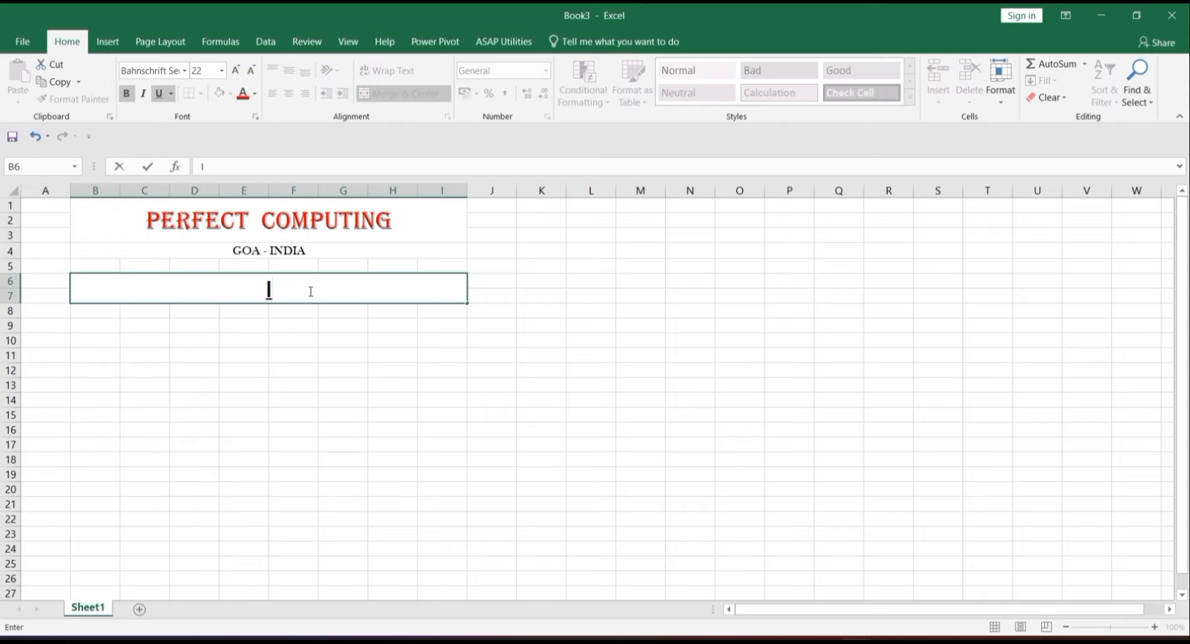
pyautogui.write('NVOICE')
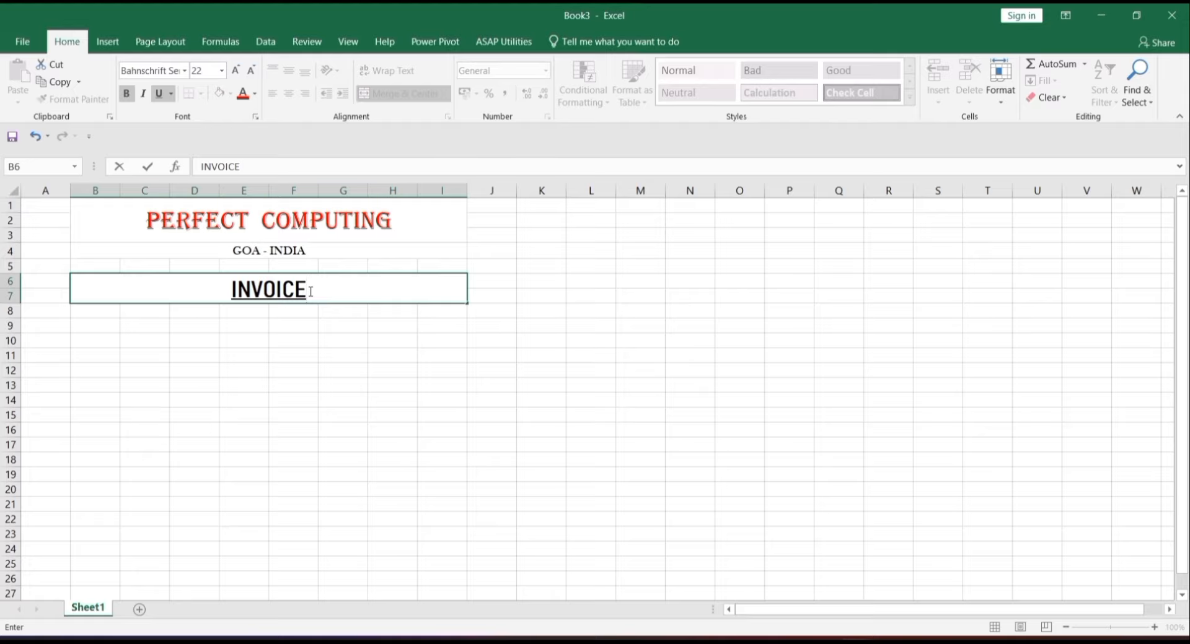
pyautogui.press('Return')
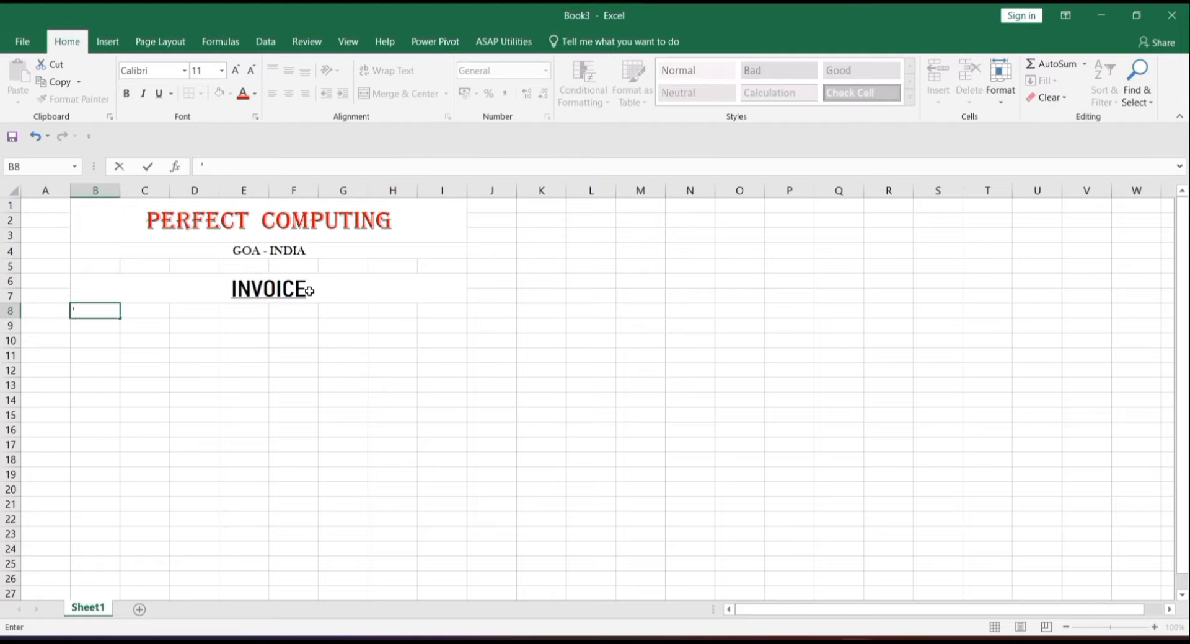
pyautogui.write("'")
pyautogui.press('Return')
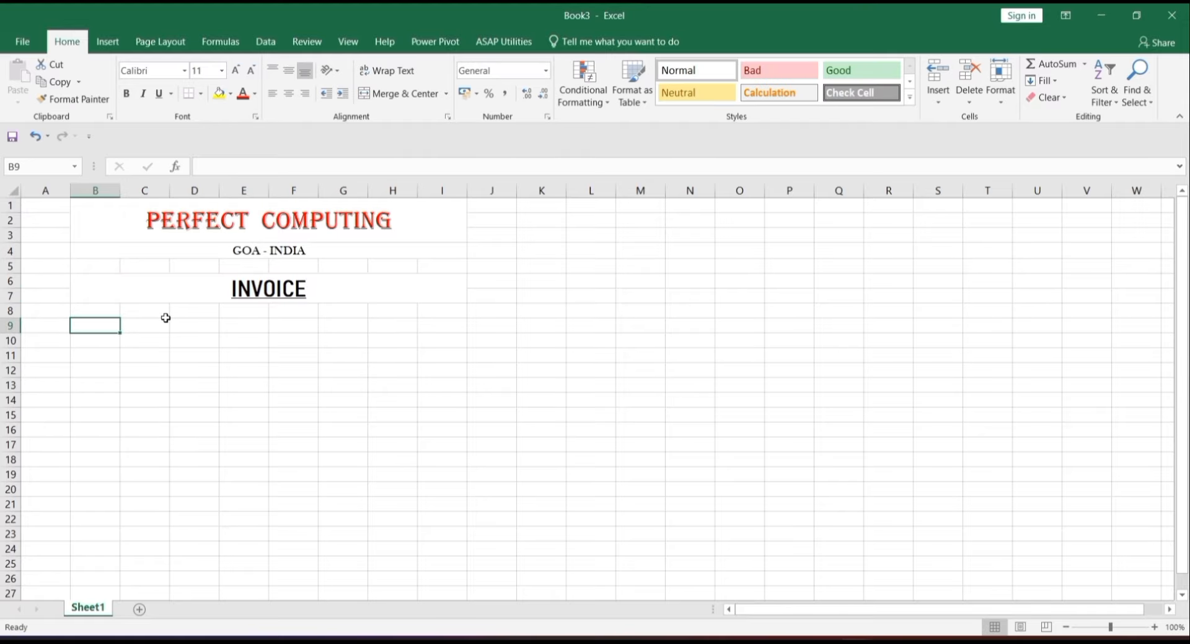
# - Merge B10:D10 into one cell and merge B11:C15 across, row by row
pyautogui.click(107, 337)
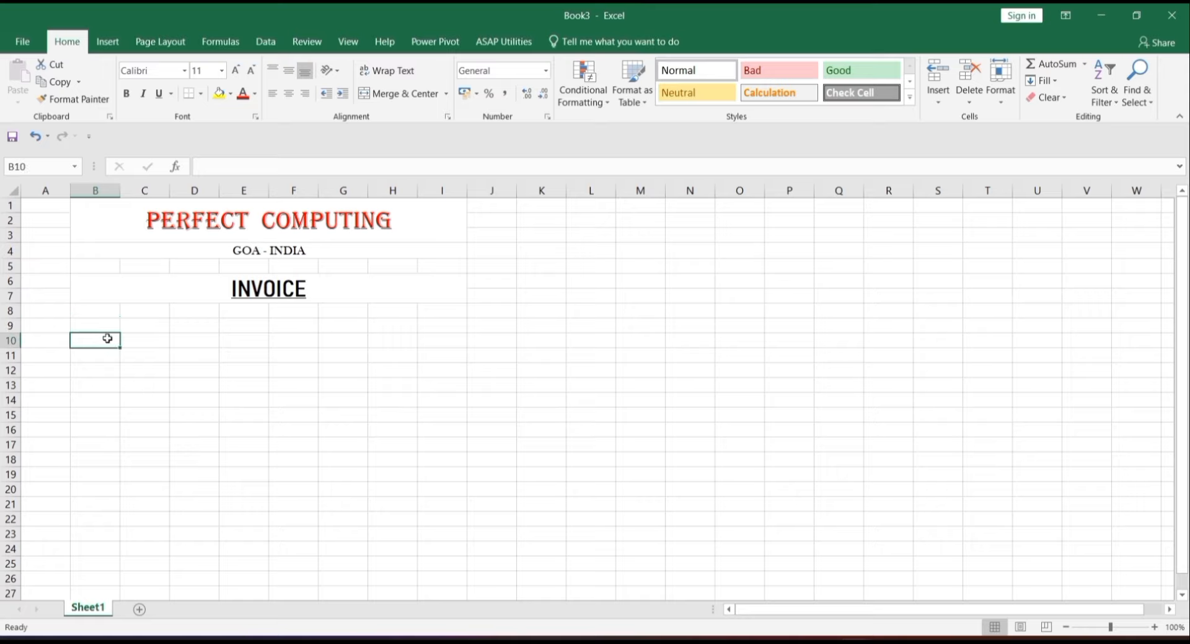
pyautogui.moveTo(110, 339); pyautogui.dragTo(206, 347)
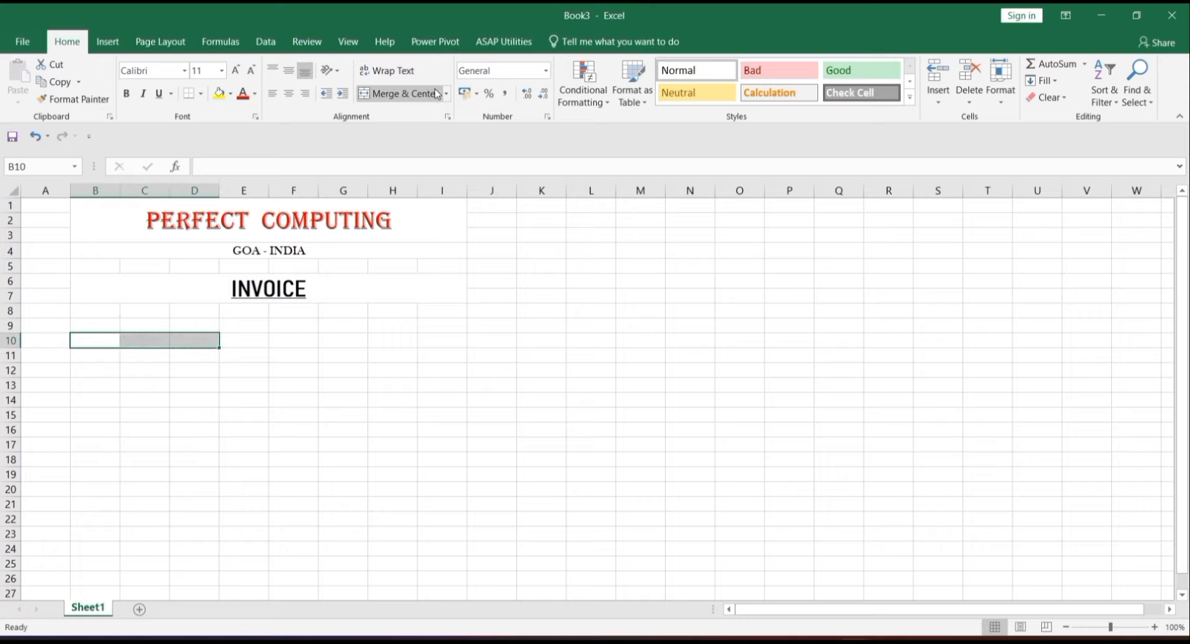
pyautogui.click(426, 96)
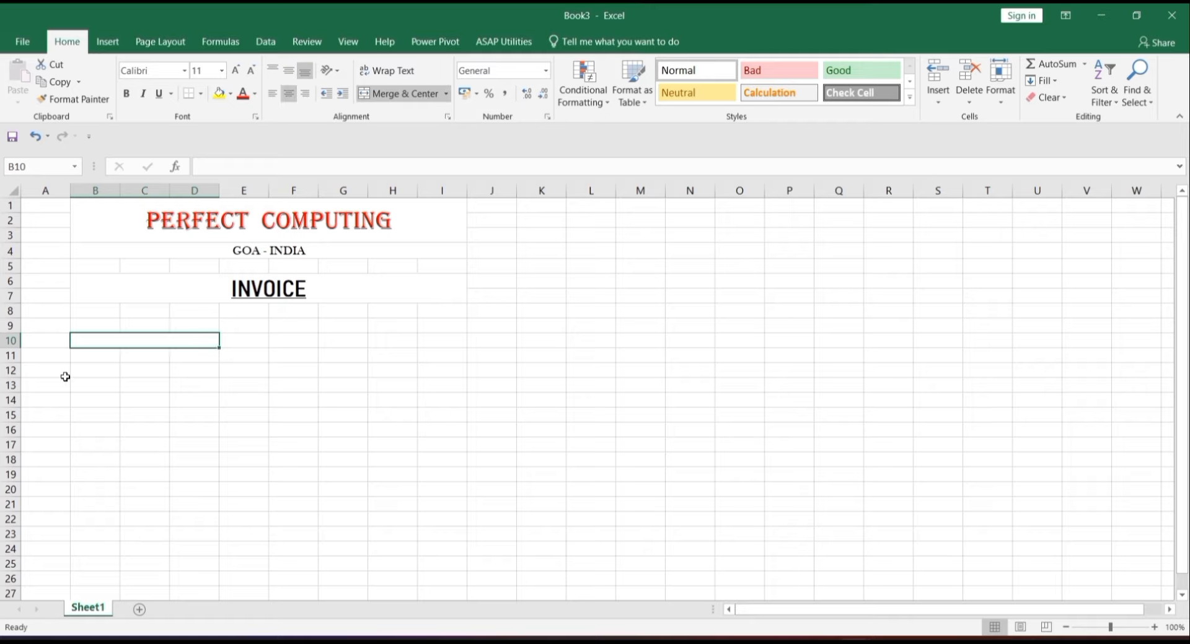
pyautogui.click(99, 360)
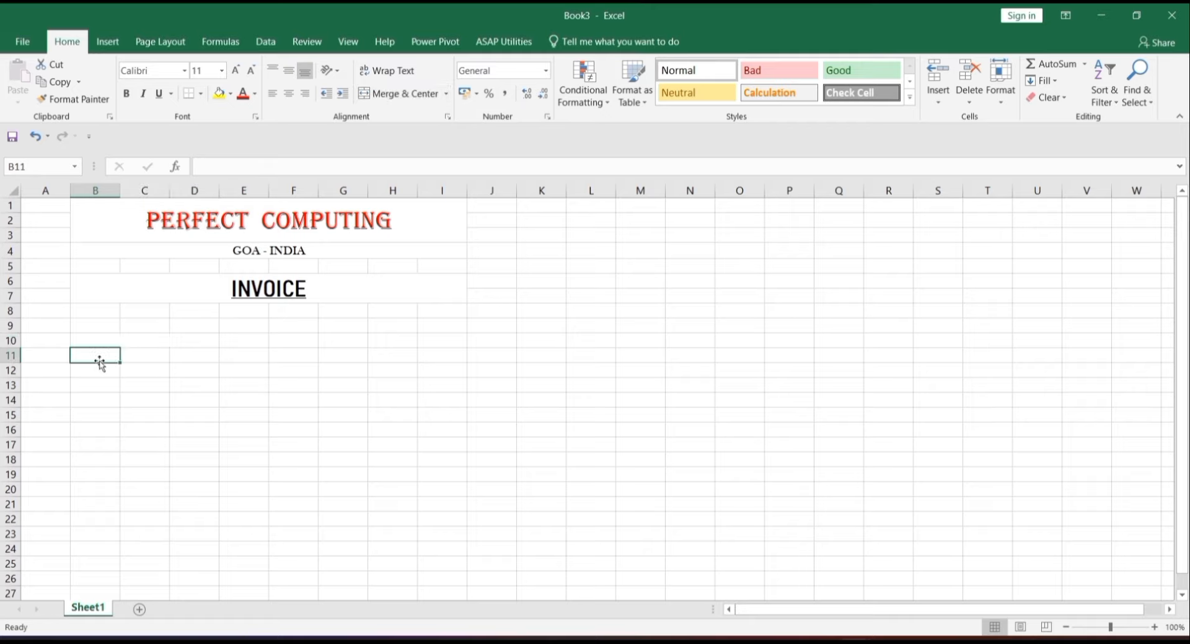
pyautogui.moveTo(98, 357); pyautogui.dragTo(135, 360)
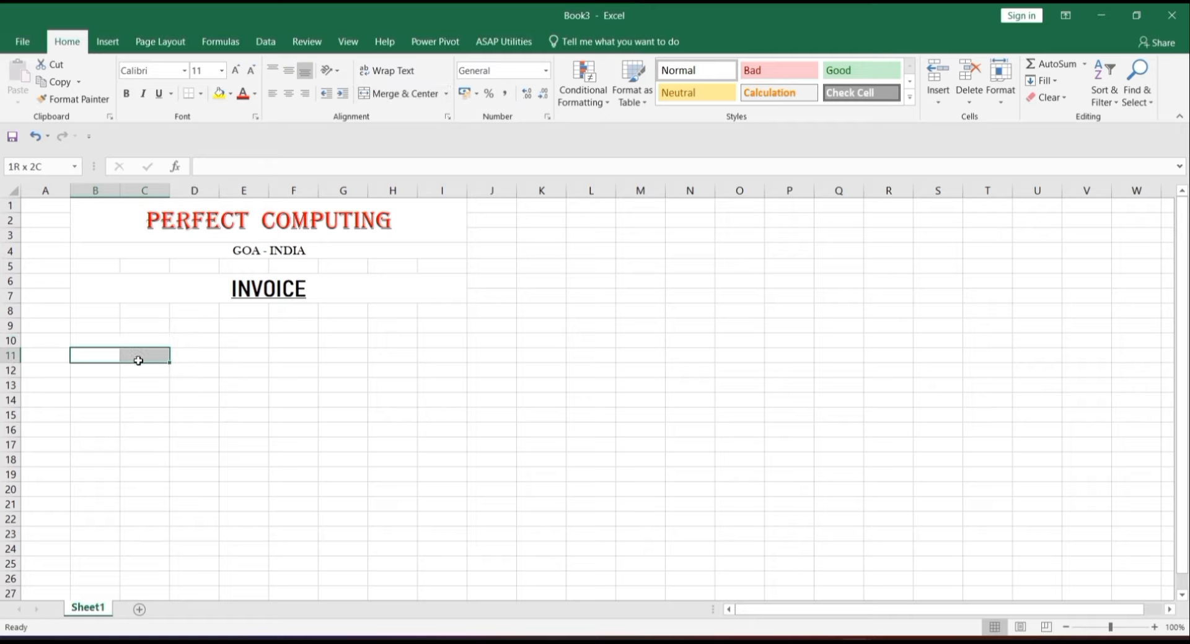
pyautogui.moveTo(138, 362); pyautogui.dragTo(133, 411)
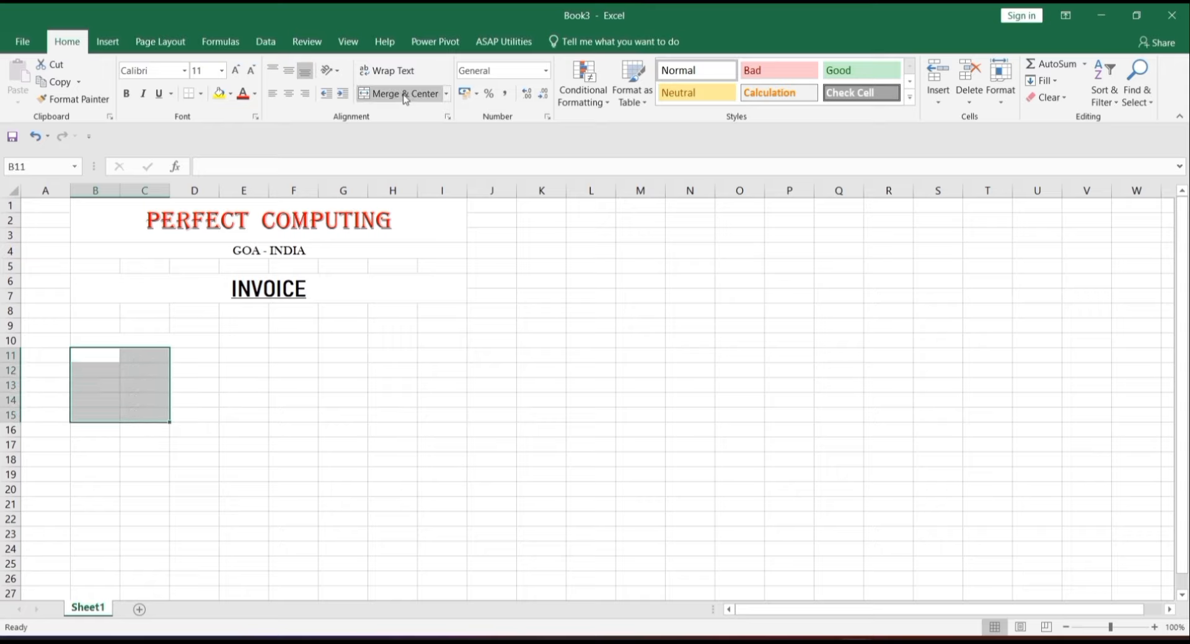
pyautogui.click(446, 93)
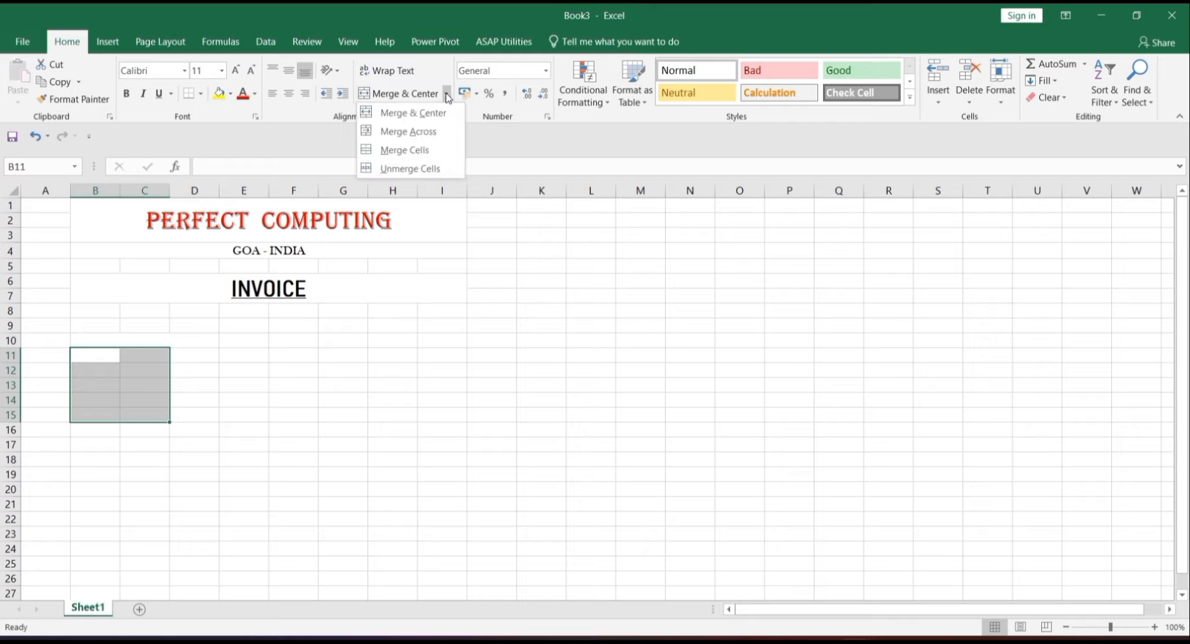
pyautogui.click(440, 130)
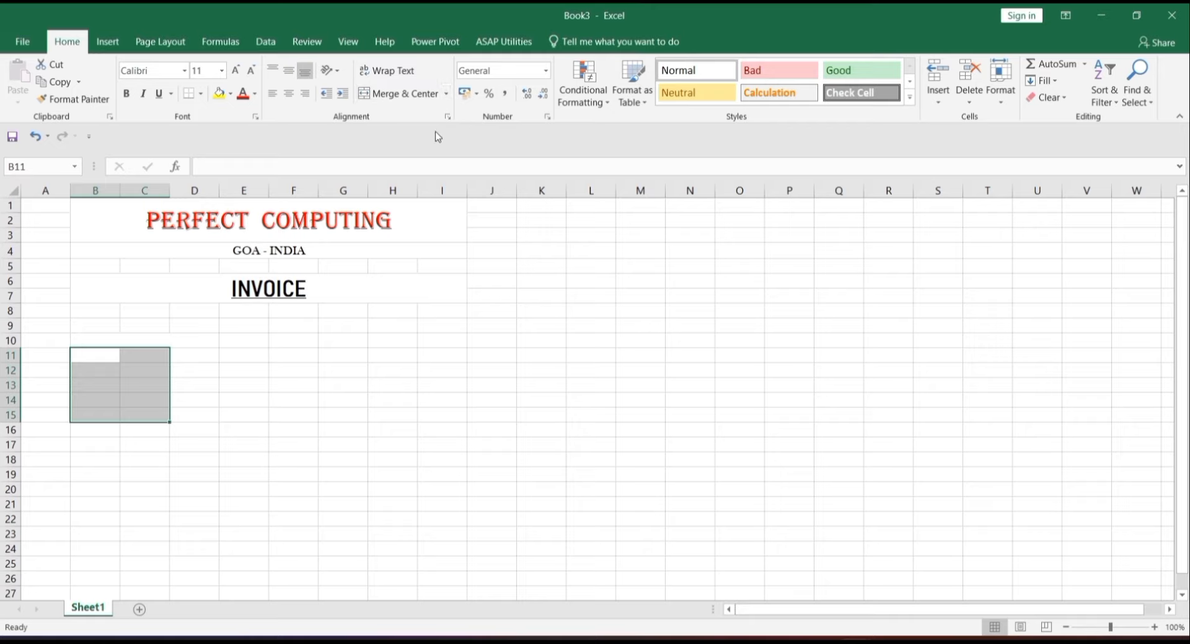
pyautogui.click(108, 378)
pyautogui.click(135, 350)
# - Give B10:D15 all borders, widen columns C and D, and fill B10 yellow
pyautogui.moveTo(132, 343); pyautogui.dragTo(184, 413)
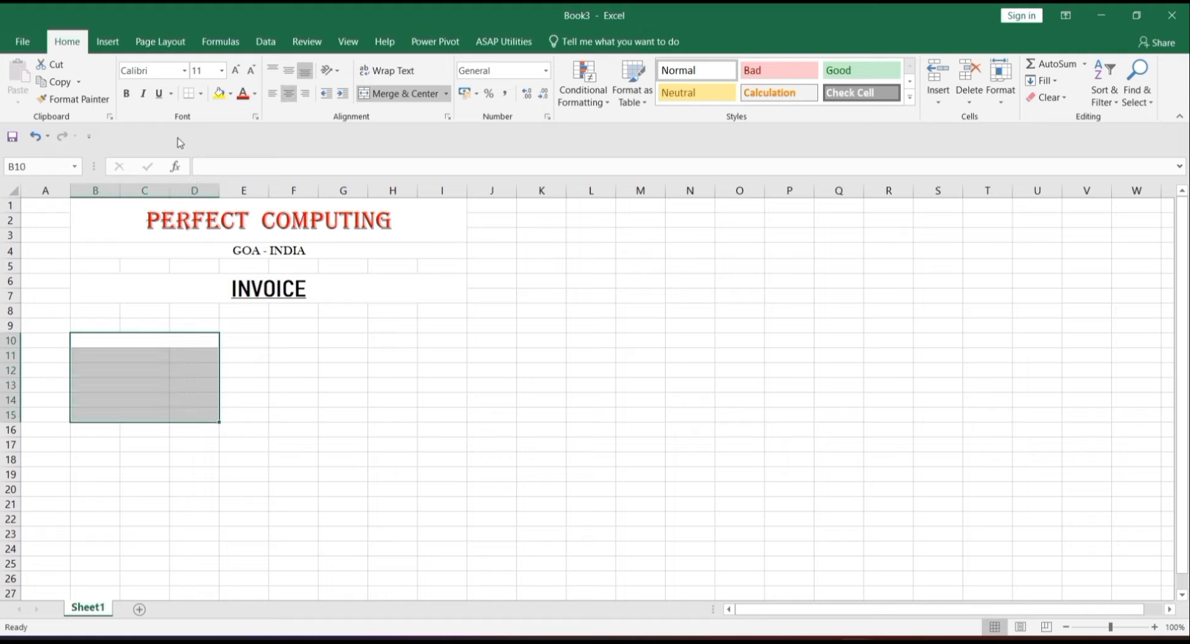
pyautogui.click(201, 96)
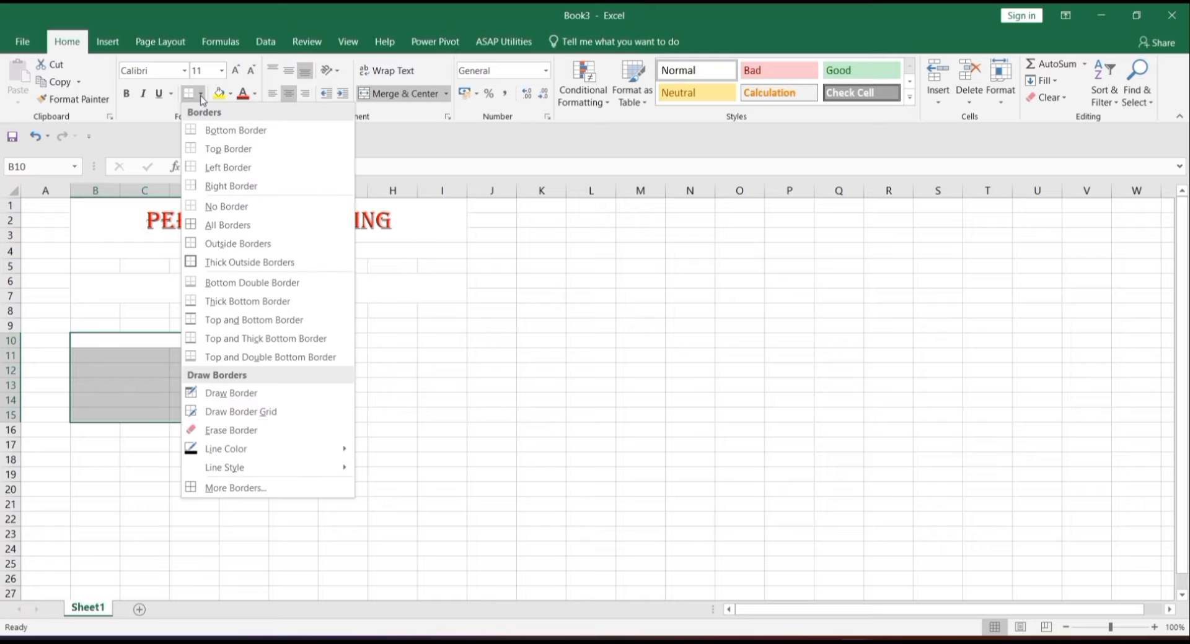
pyautogui.click(238, 230)
pyautogui.click(213, 432)
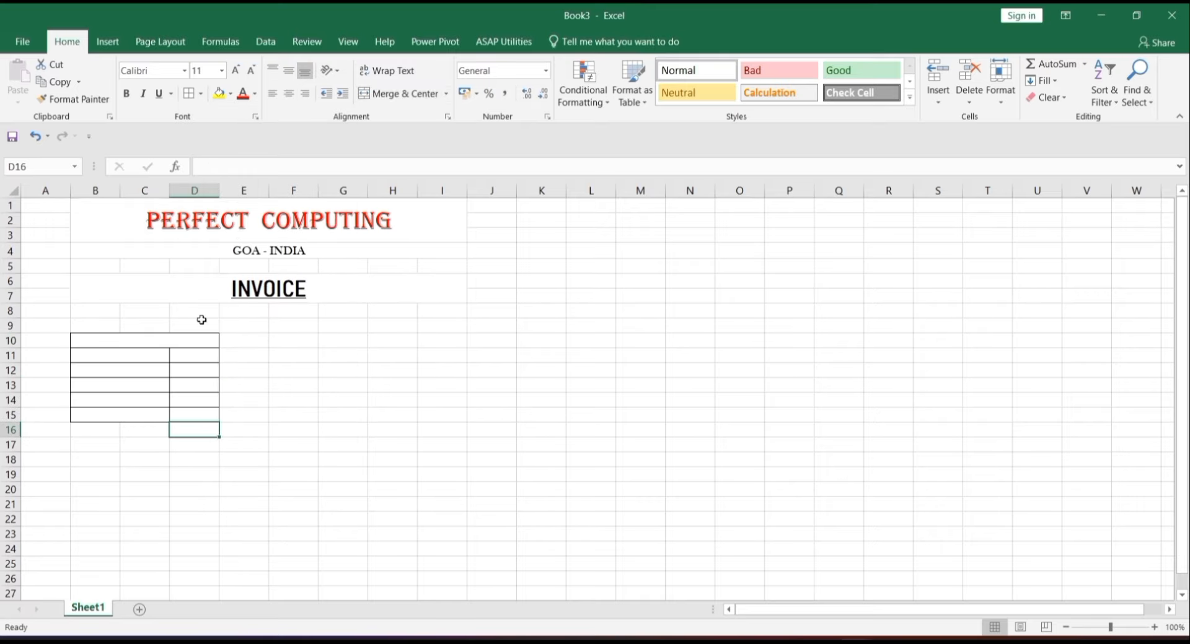
pyautogui.moveTo(225, 195); pyautogui.dragTo(278, 190)
pyautogui.moveTo(169, 190); pyautogui.dragTo(212, 190)
pyautogui.click(160, 342)
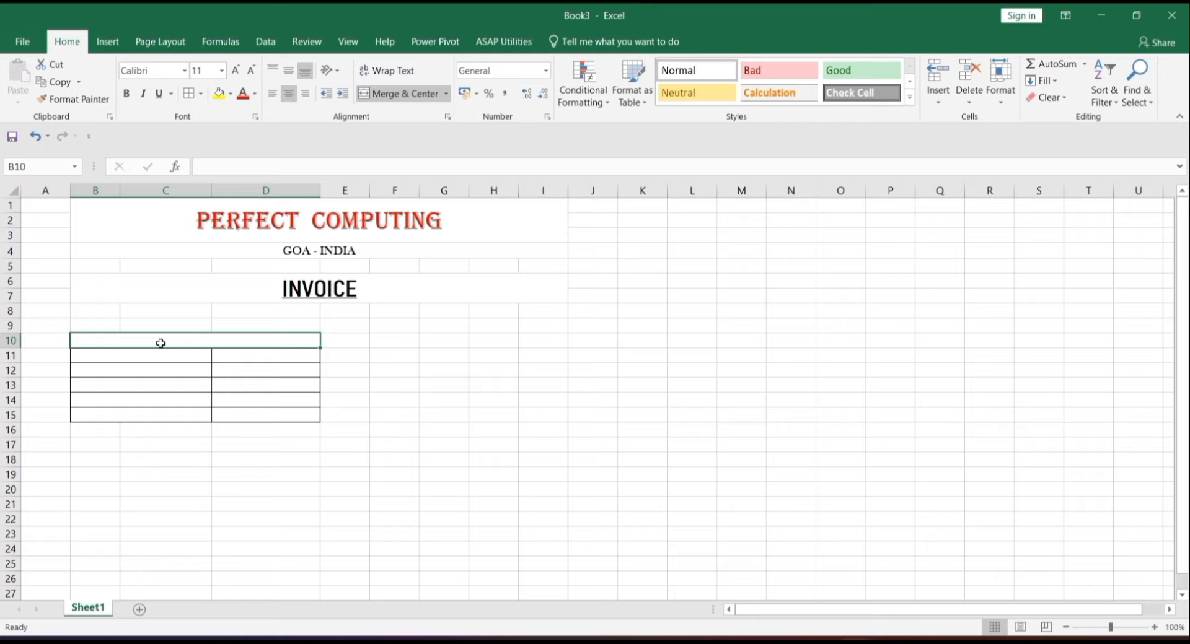
pyautogui.click(218, 93)
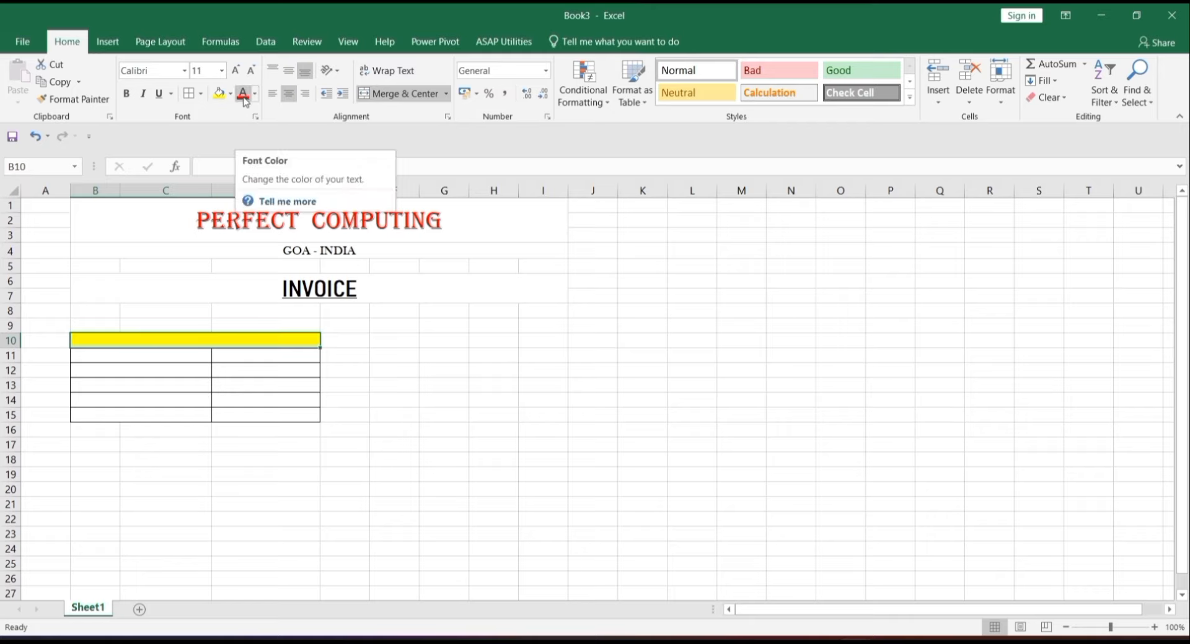
# - Title the yellow header CUSTOMER DETAILS in 12-pt Baskerville Old Face
pyautogui.click(234, 72)
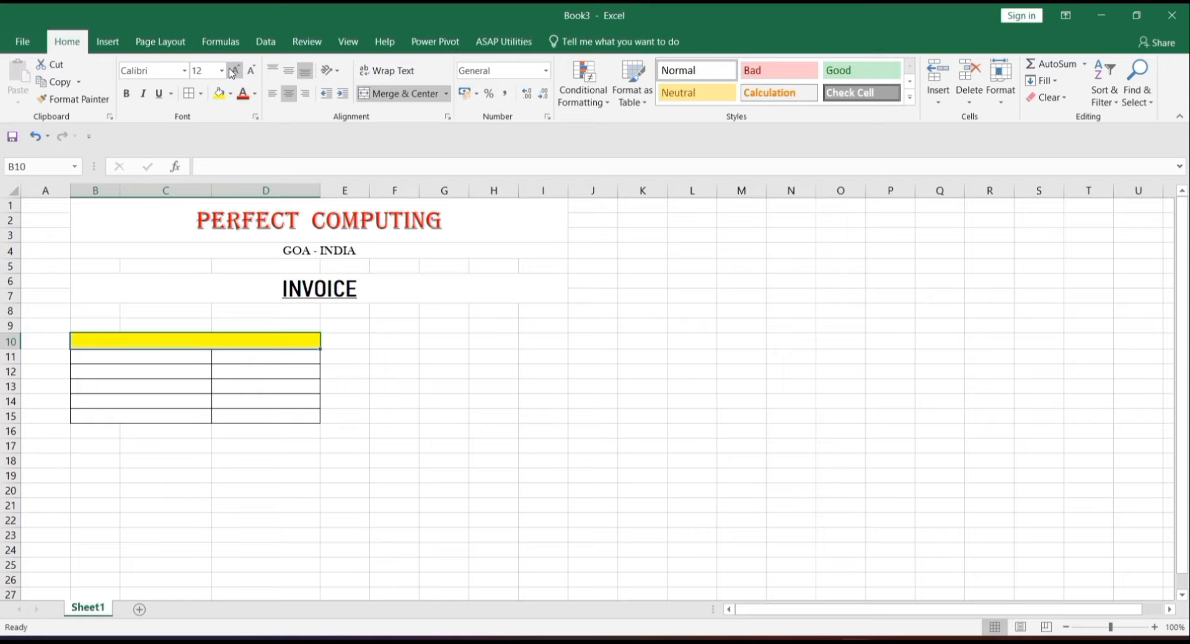
pyautogui.click(186, 71)
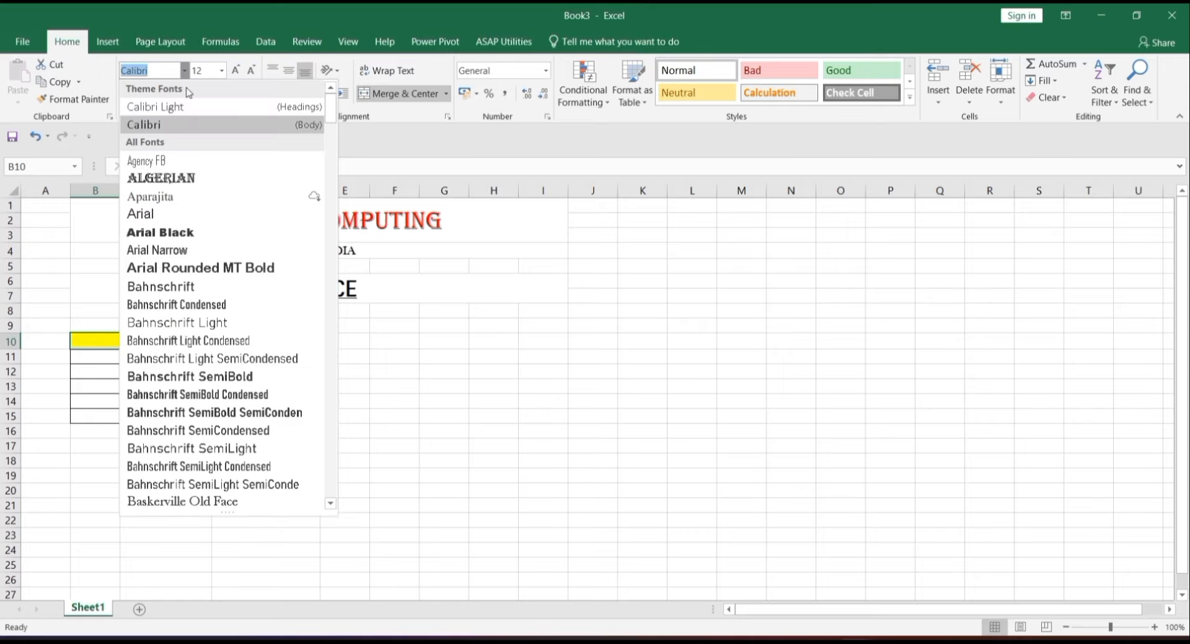
pyautogui.click(231, 504)
pyautogui.doubleClick(214, 340)
pyautogui.write('CUSTOM')
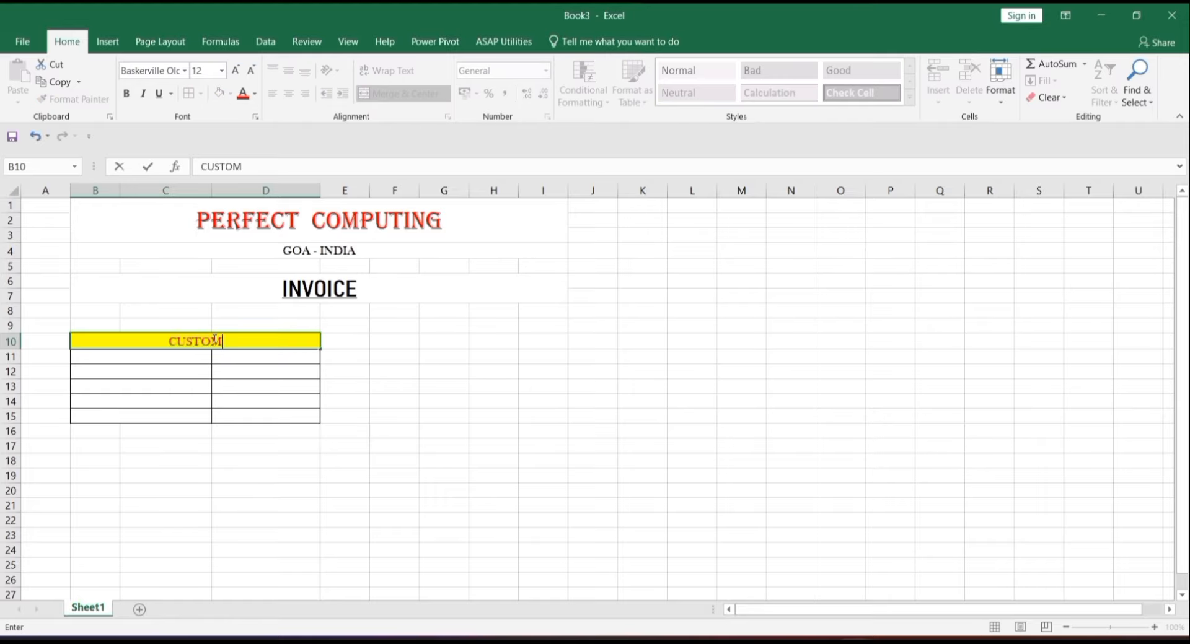
pyautogui.write('ER DETAILS')
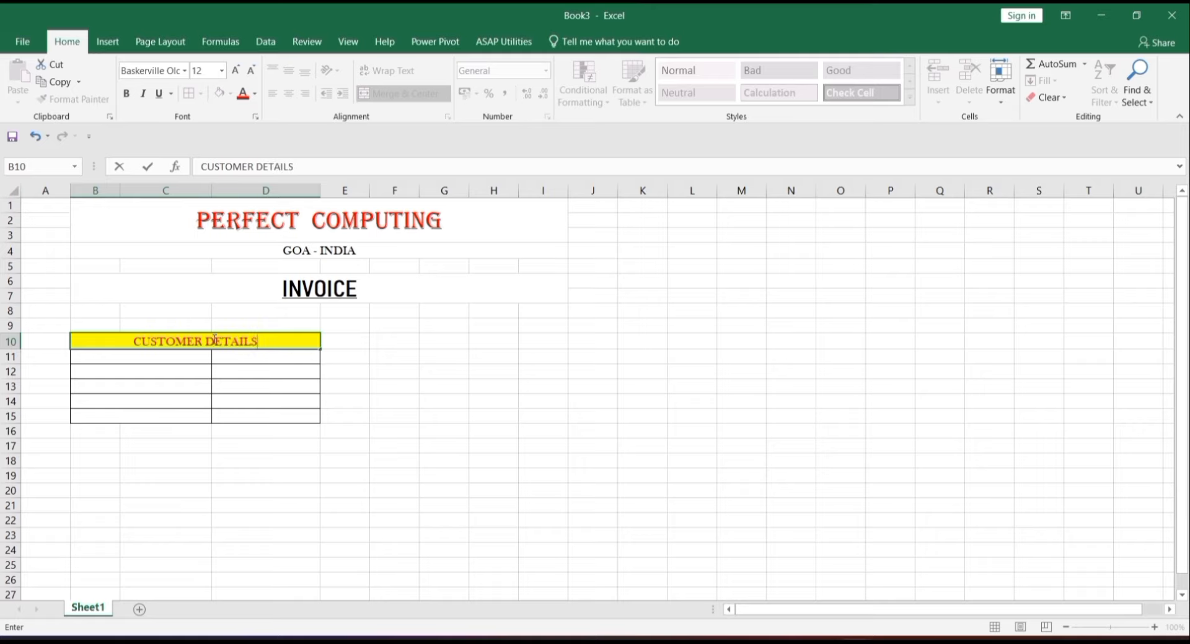
pyautogui.press('Return')
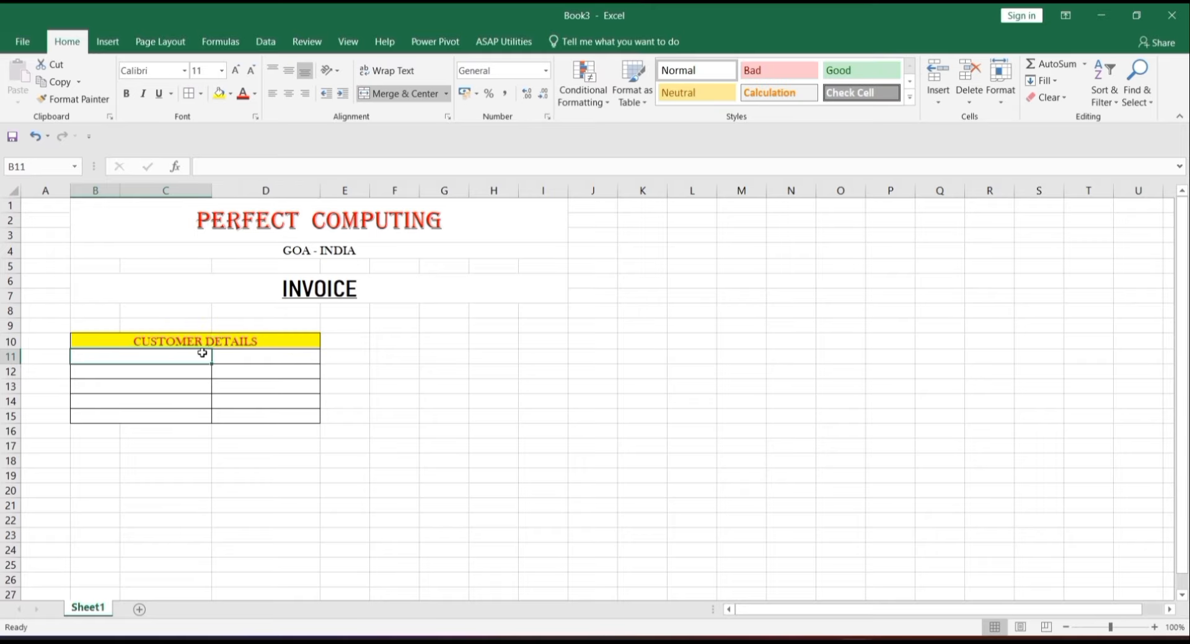
# - Enter the labels NAME:, PHONE NO.:, ADDRESS: and GSTIN: in B11:B14
pyautogui.write('NAME')
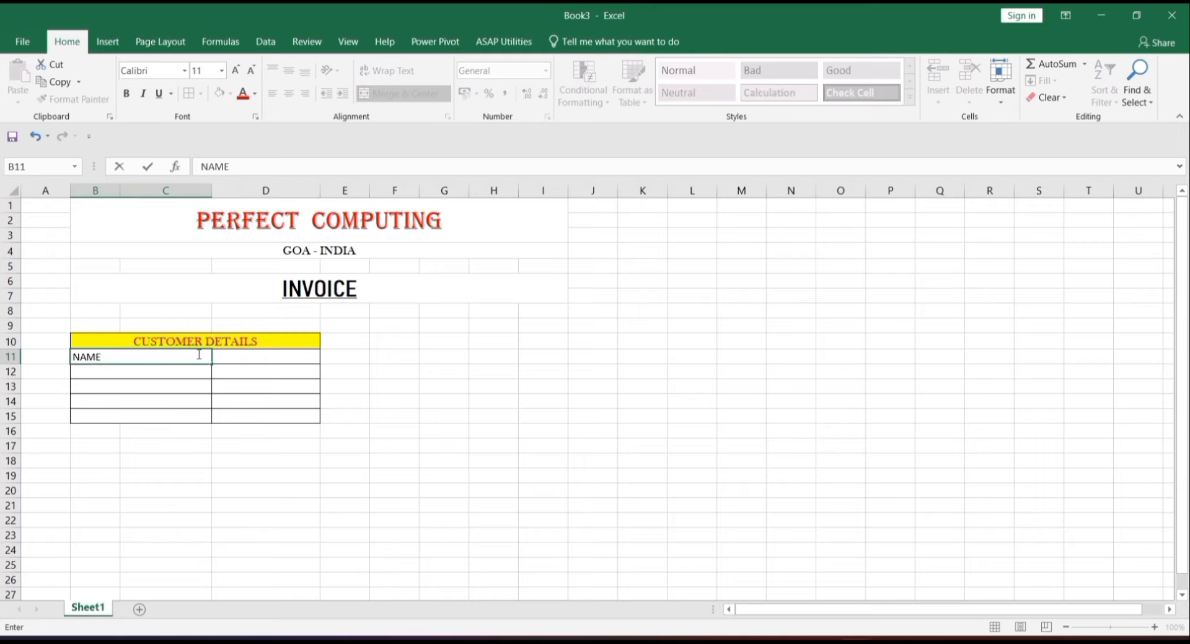
pyautogui.press('Return')
pyautogui.write('PHONE NO.:')
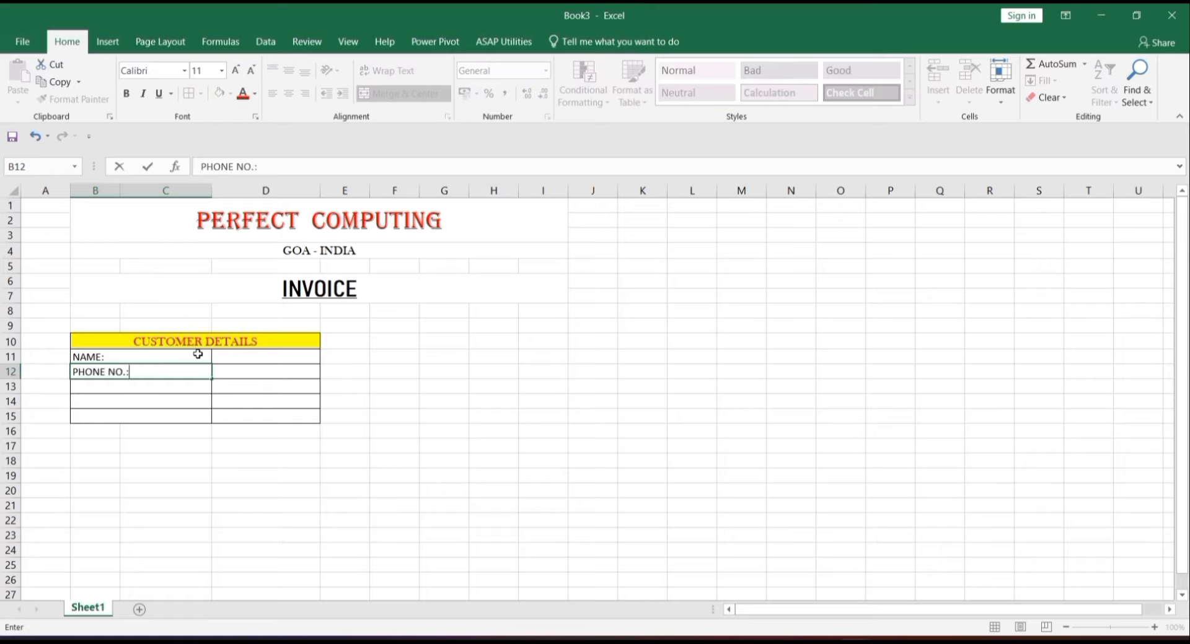
pyautogui.press('Return')
pyautogui.write('ADDRE')
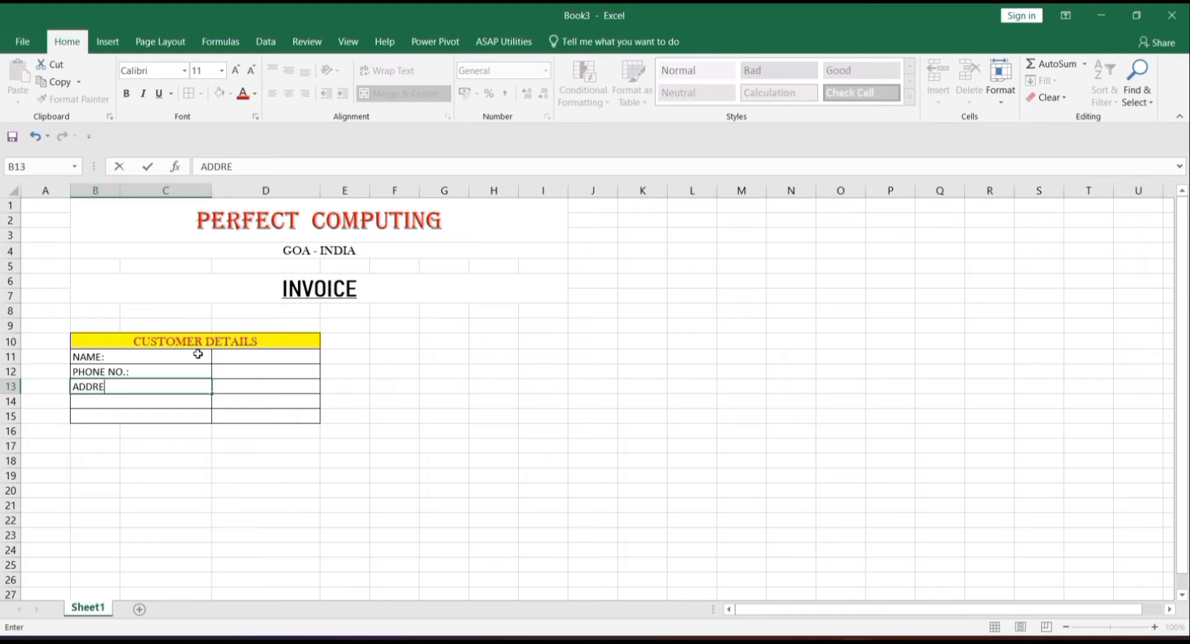
pyautogui.write('SS:')
pyautogui.press('Return')
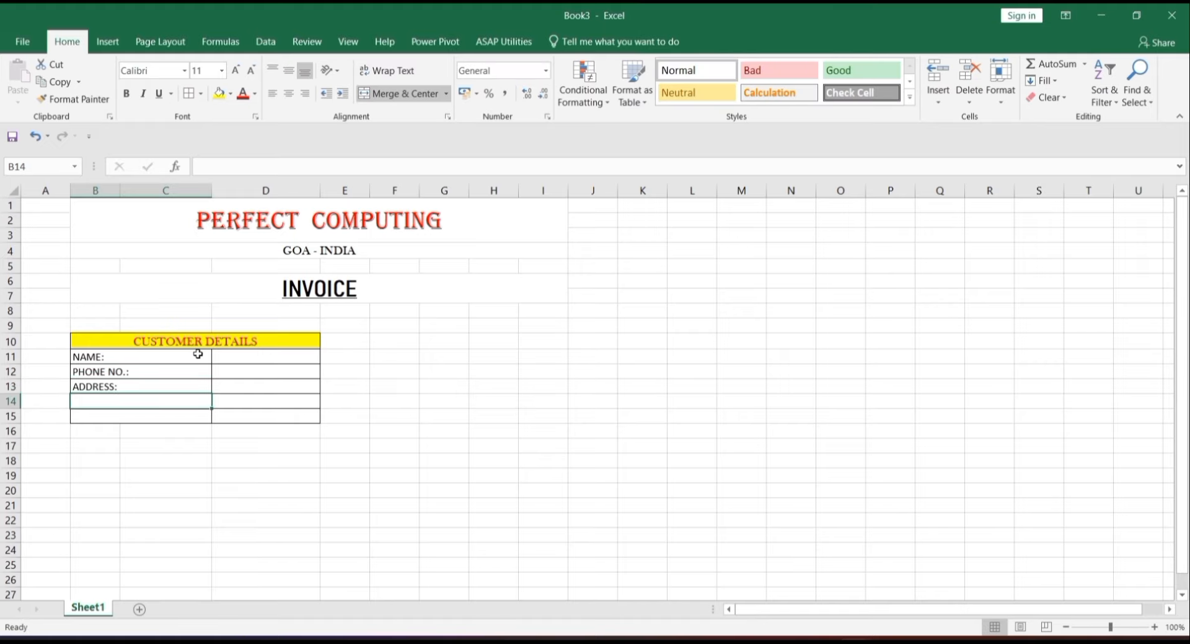
pyautogui.write('GSTIN:')
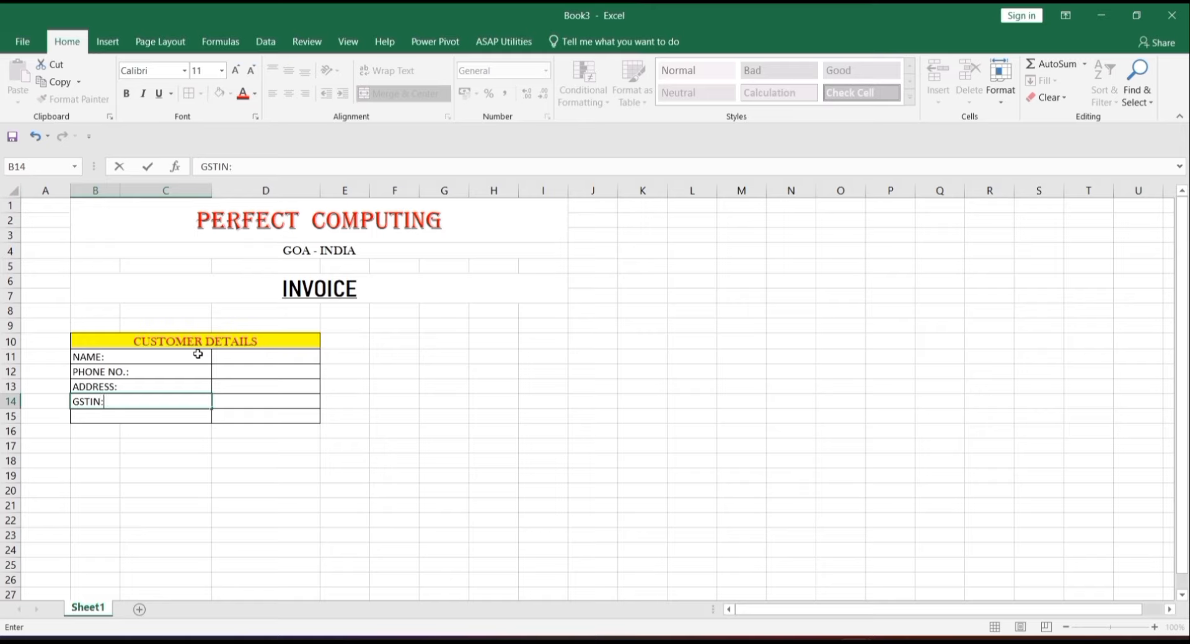
pyautogui.press('Return')
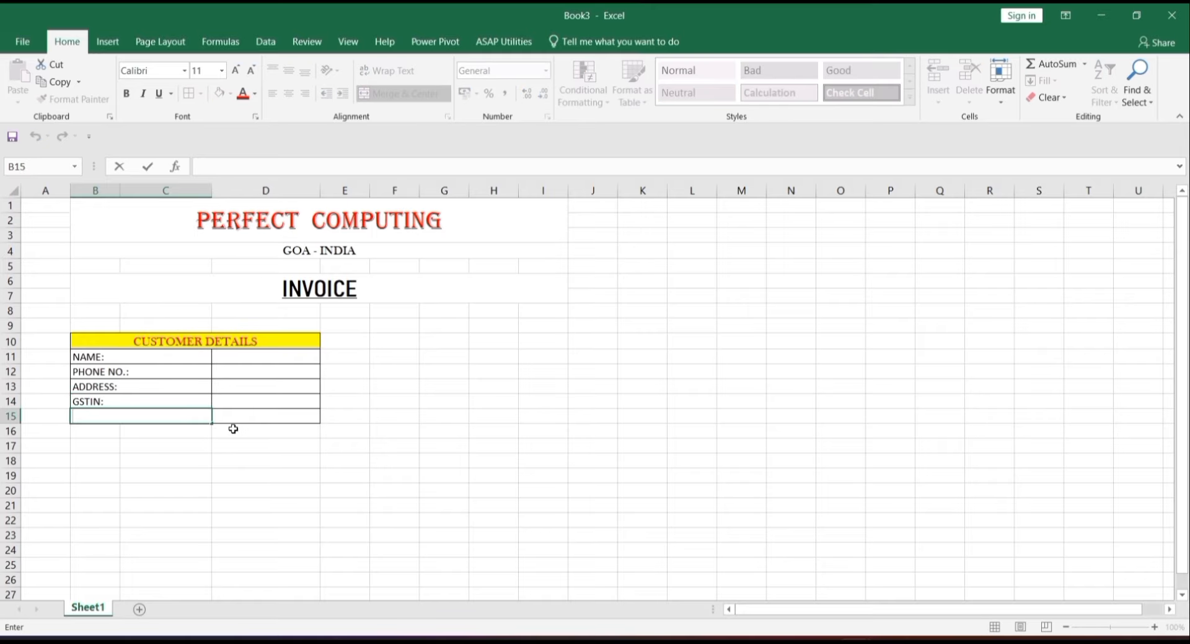
# - Remove the borders from row 15 and apply All Borders to the customer box B10:D14
pyautogui.moveTo(198, 414); pyautogui.dragTo(254, 417)
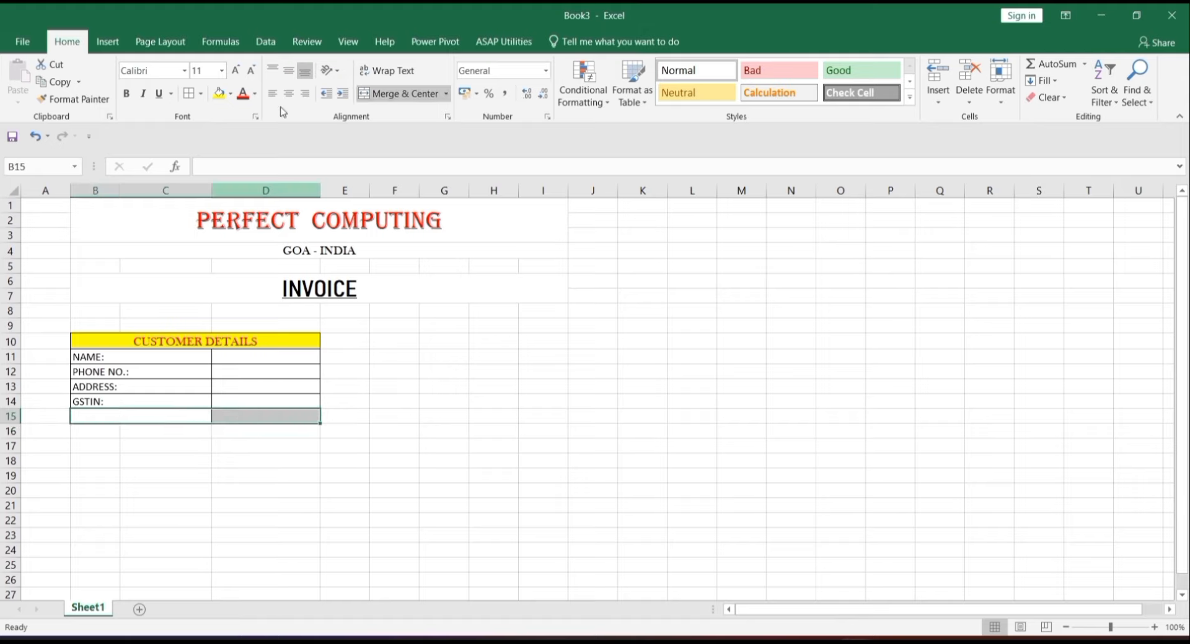
pyautogui.click(202, 93)
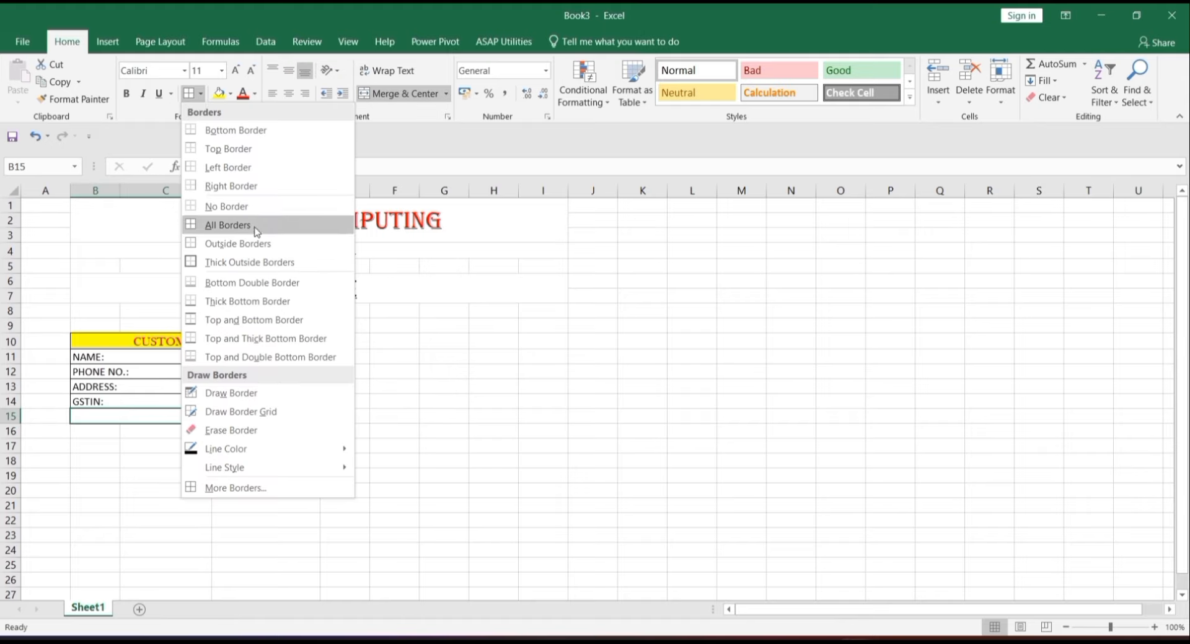
pyautogui.click(263, 208)
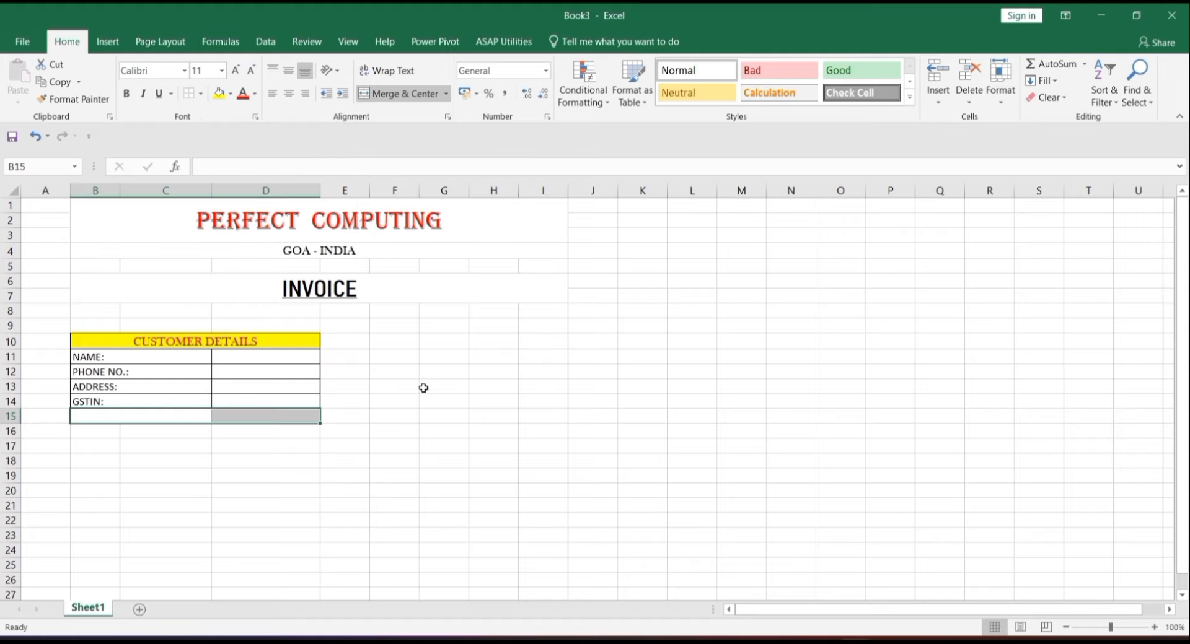
pyautogui.click(434, 415)
pyautogui.click(143, 343)
pyautogui.moveTo(193, 360); pyautogui.dragTo(231, 401)
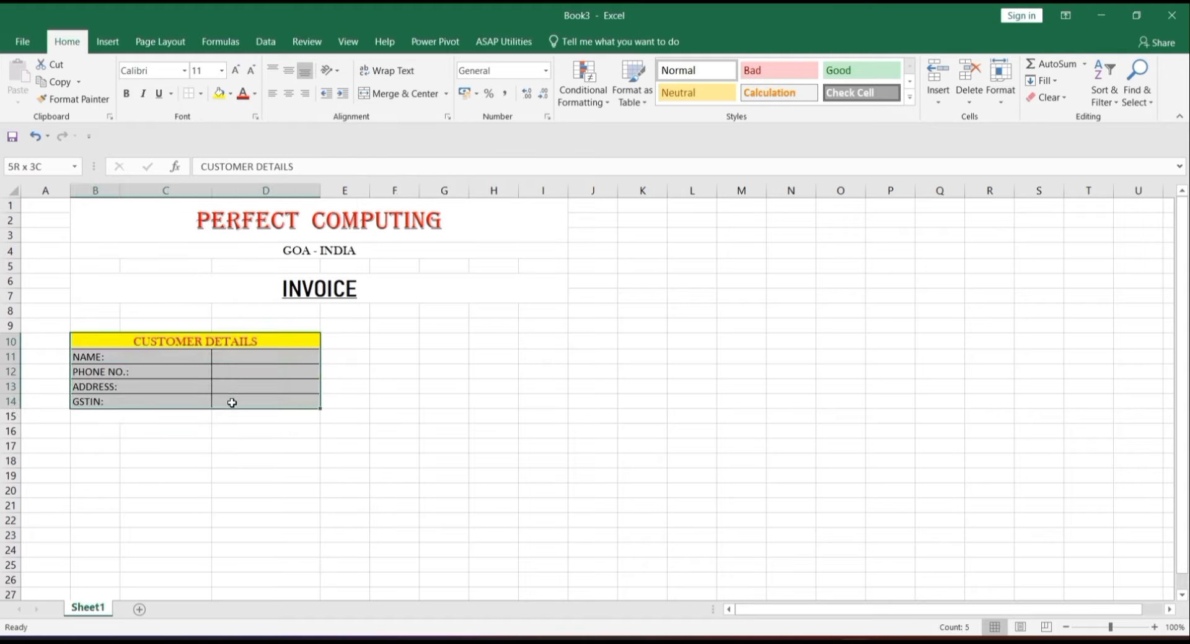
pyautogui.click(202, 94)
pyautogui.click(239, 226)
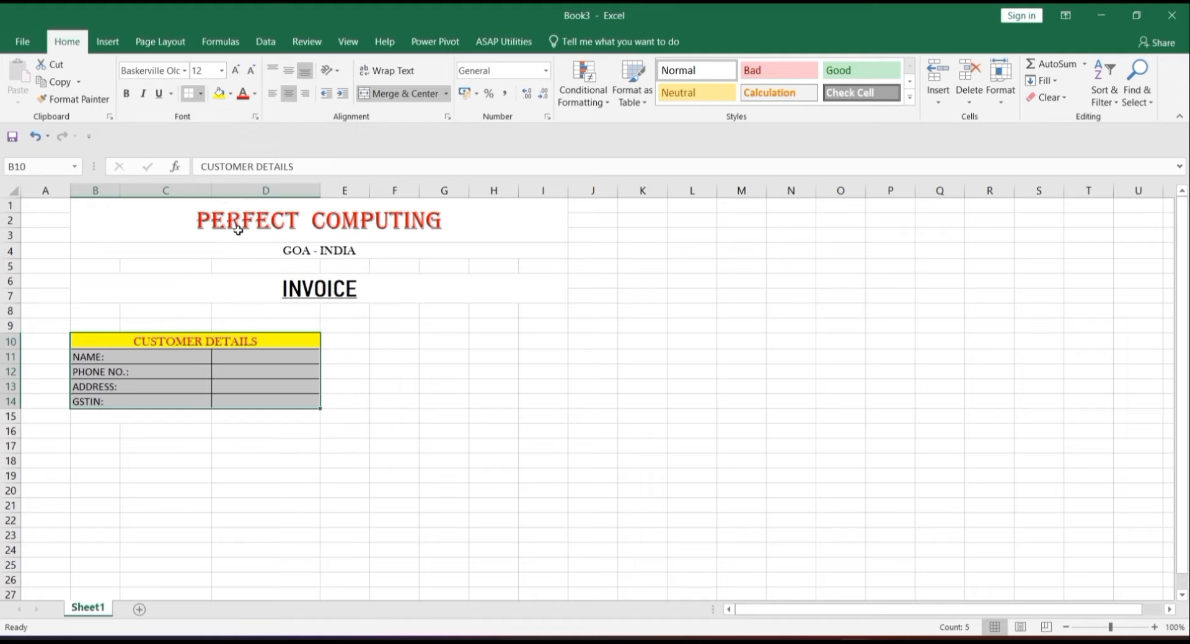
pyautogui.click(345, 429)
# - Make the labels in B11:C14 right-aligned, bold and size 12, then copy the box's formatting
pyautogui.moveTo(149, 357); pyautogui.dragTo(173, 400)
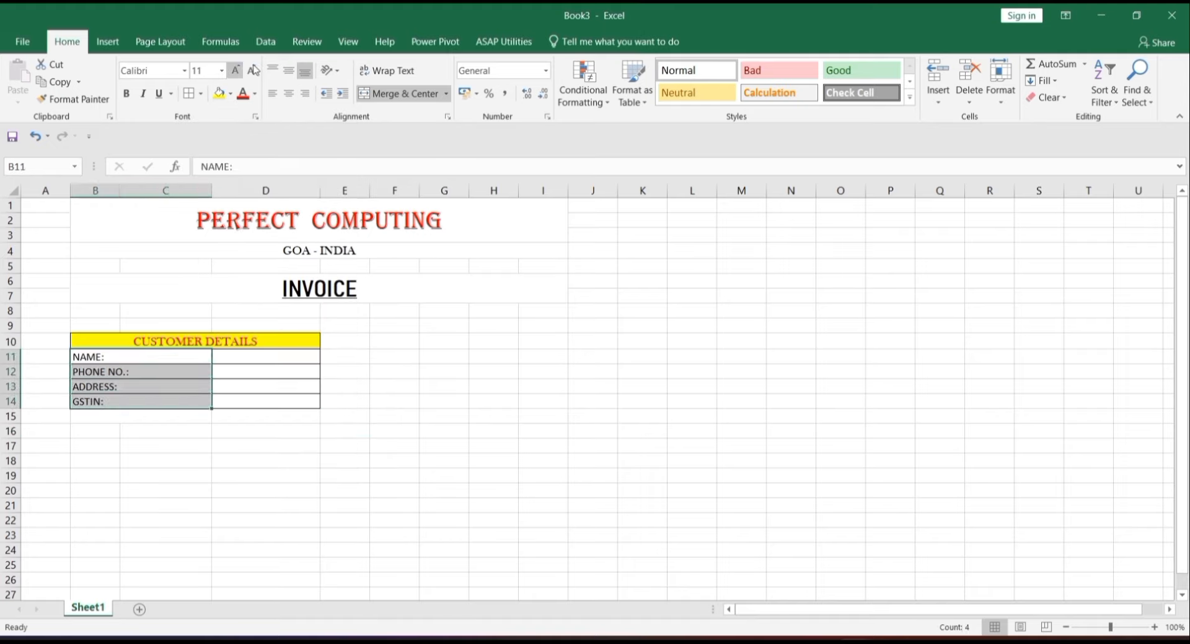
pyautogui.click(308, 93)
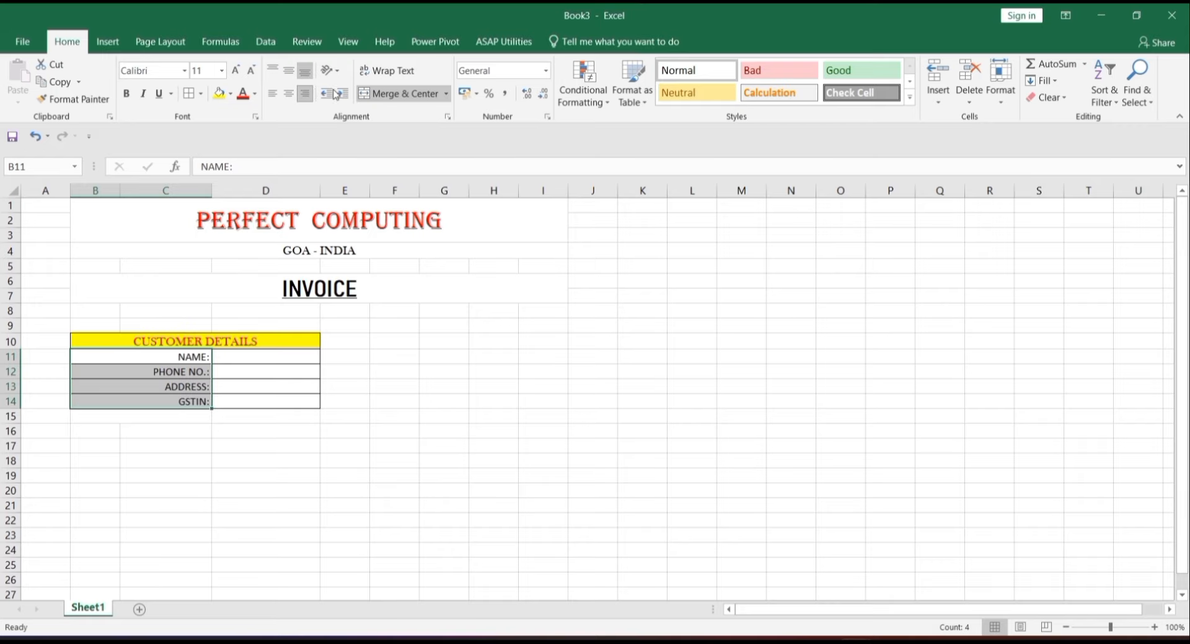
pyautogui.click(126, 93)
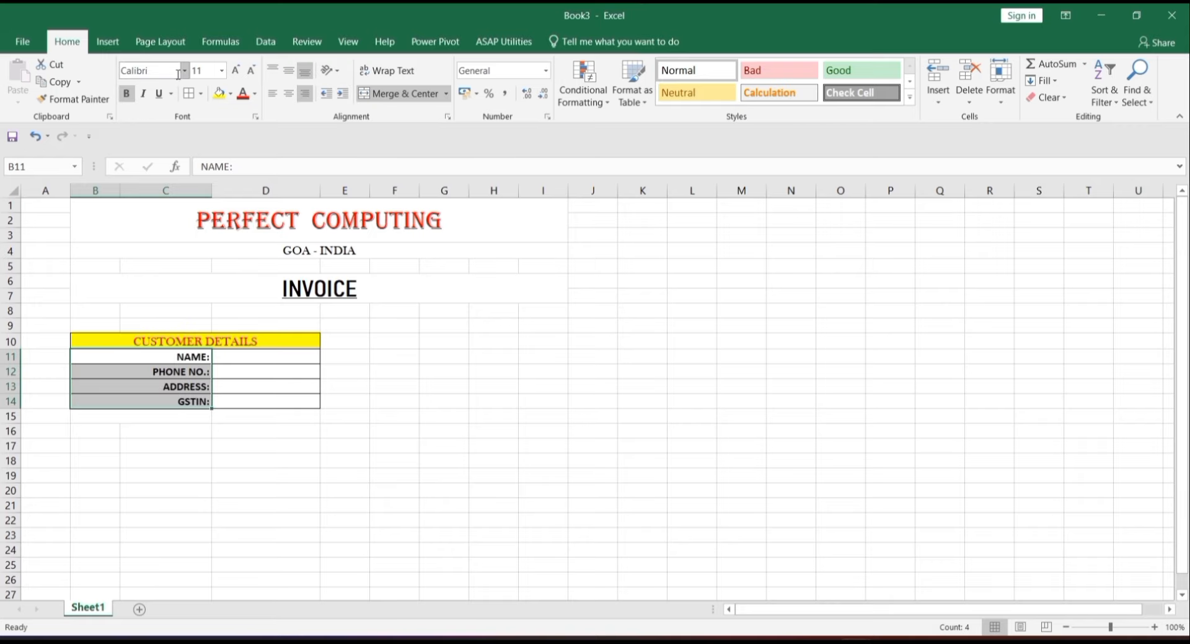
pyautogui.click(236, 72)
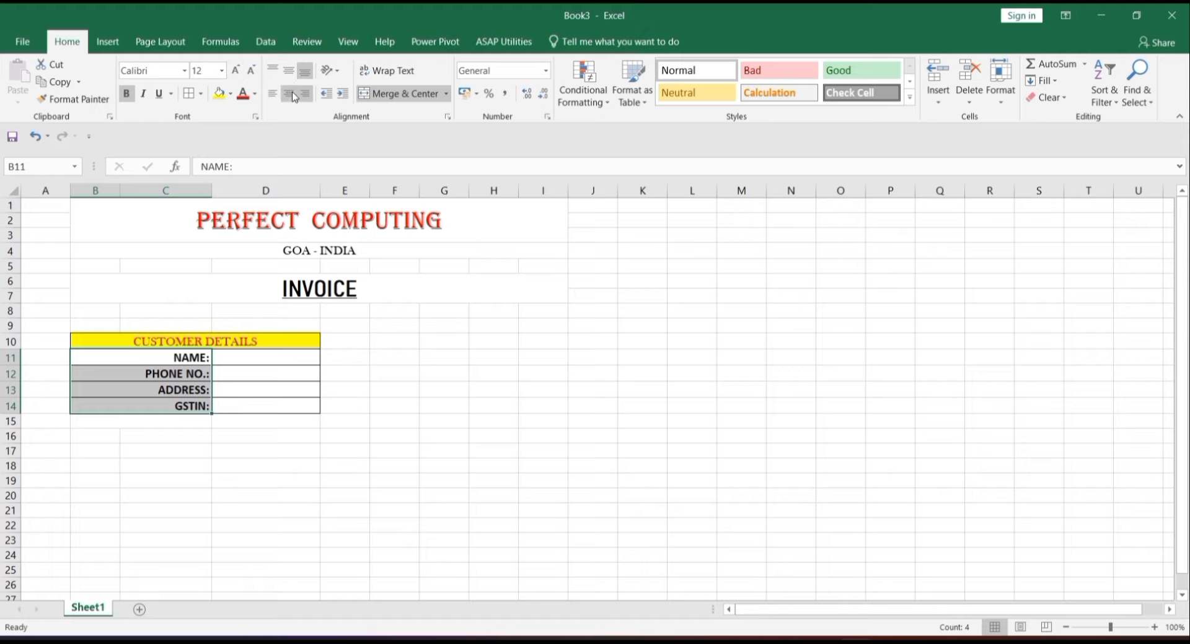
pyautogui.click(367, 375)
pyautogui.moveTo(242, 336); pyautogui.dragTo(268, 401)
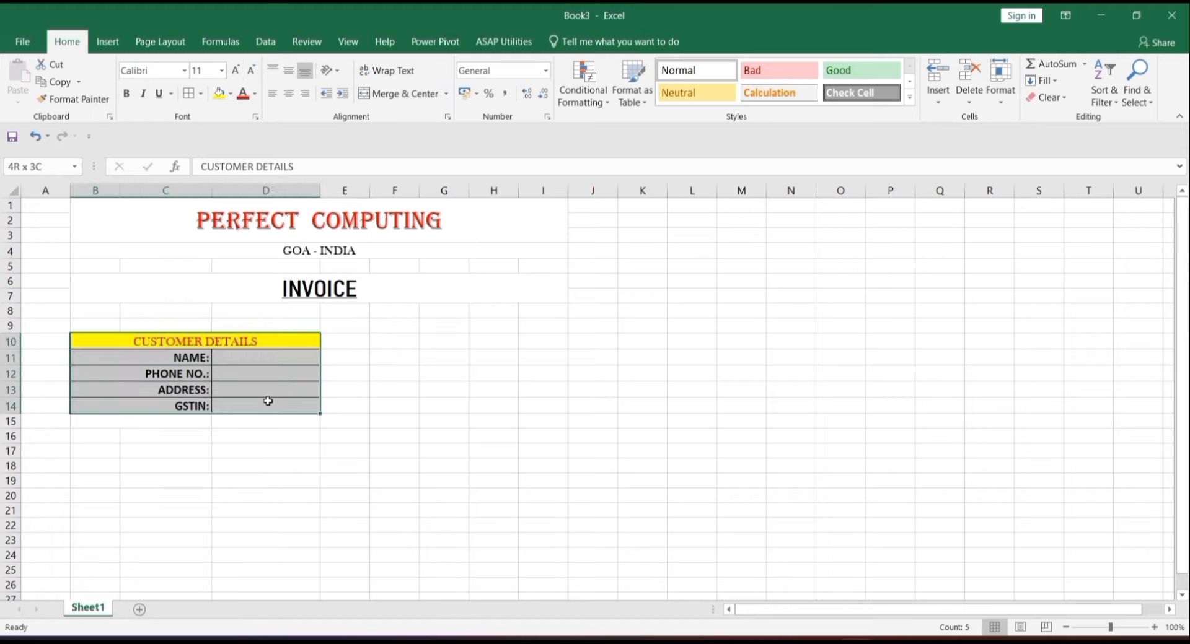
pyautogui.click(74, 99)
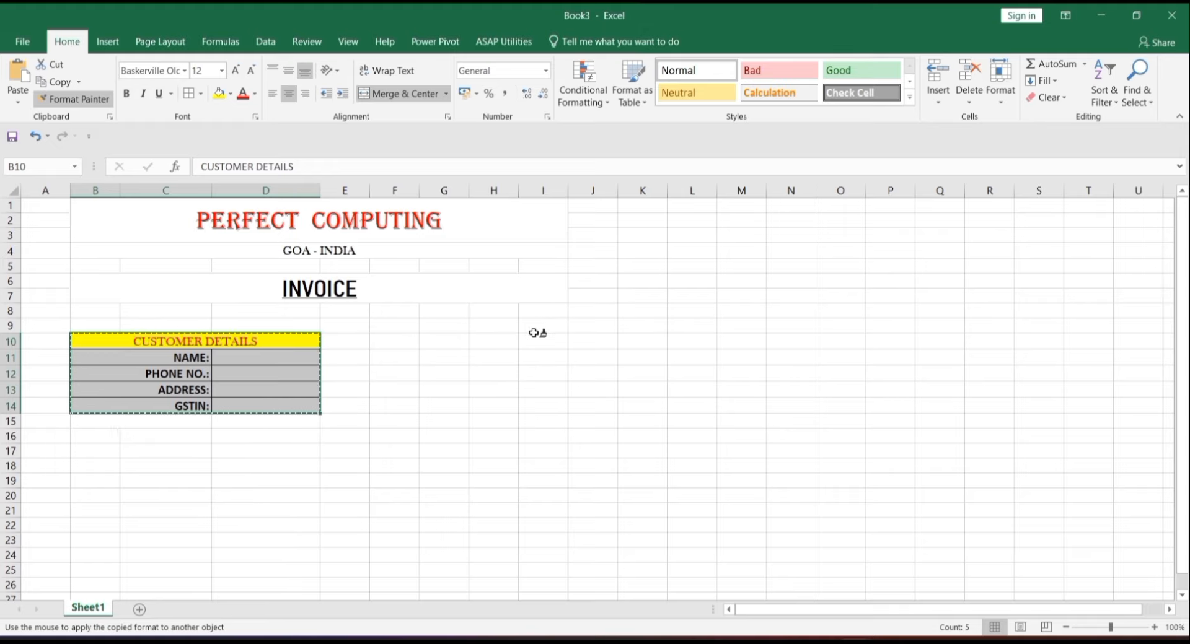
# - Paint the customer box format onto G10:I14 and widen columns H and I
pyautogui.click(438, 337)
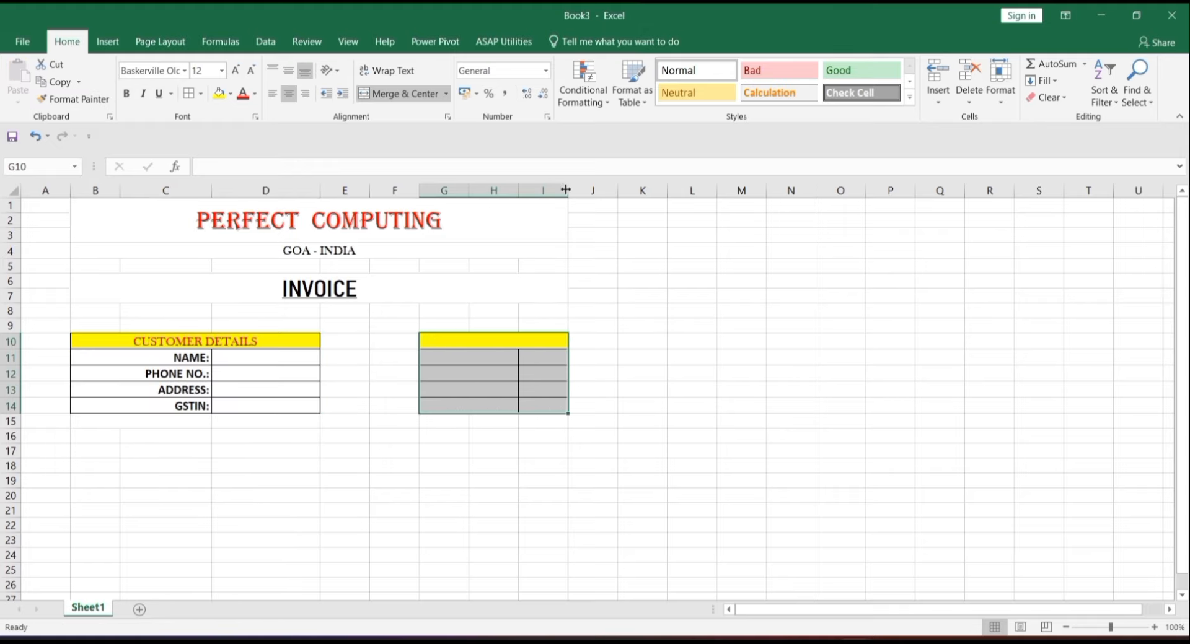
pyautogui.moveTo(566, 190); pyautogui.dragTo(633, 190)
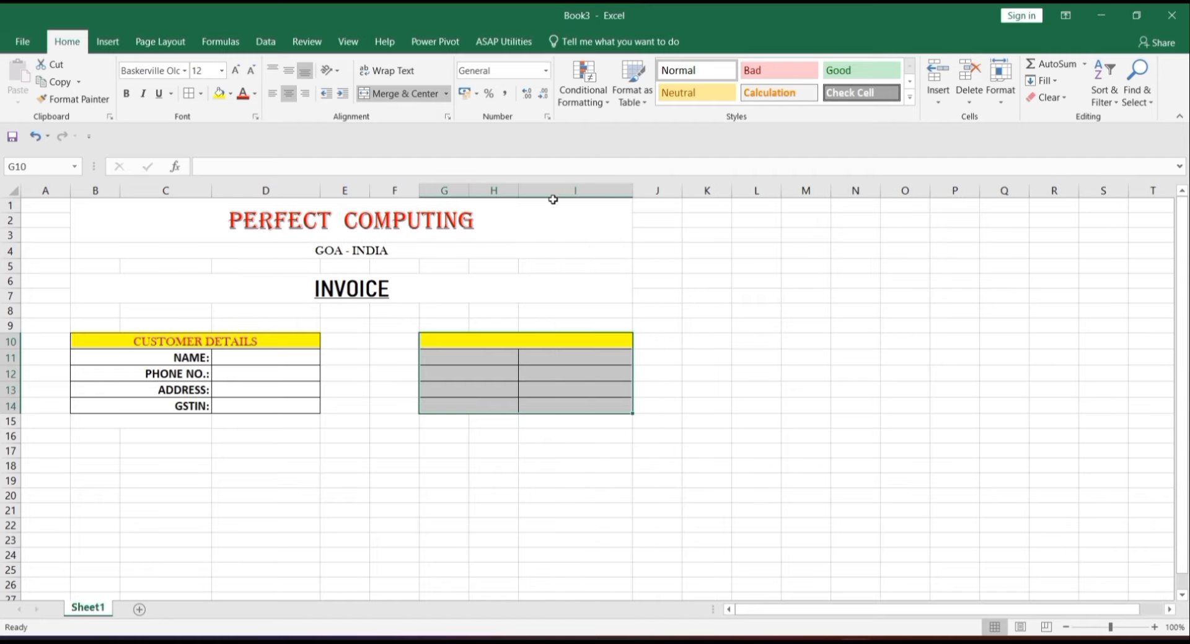
pyautogui.click(507, 190)
pyautogui.moveTo(517, 189); pyautogui.dragTo(560, 190)
# - Head the second box DETAILS and enter INVOICE NO.:, DATE: and SALE TYPE: in G11–G13
pyautogui.click(740, 310)
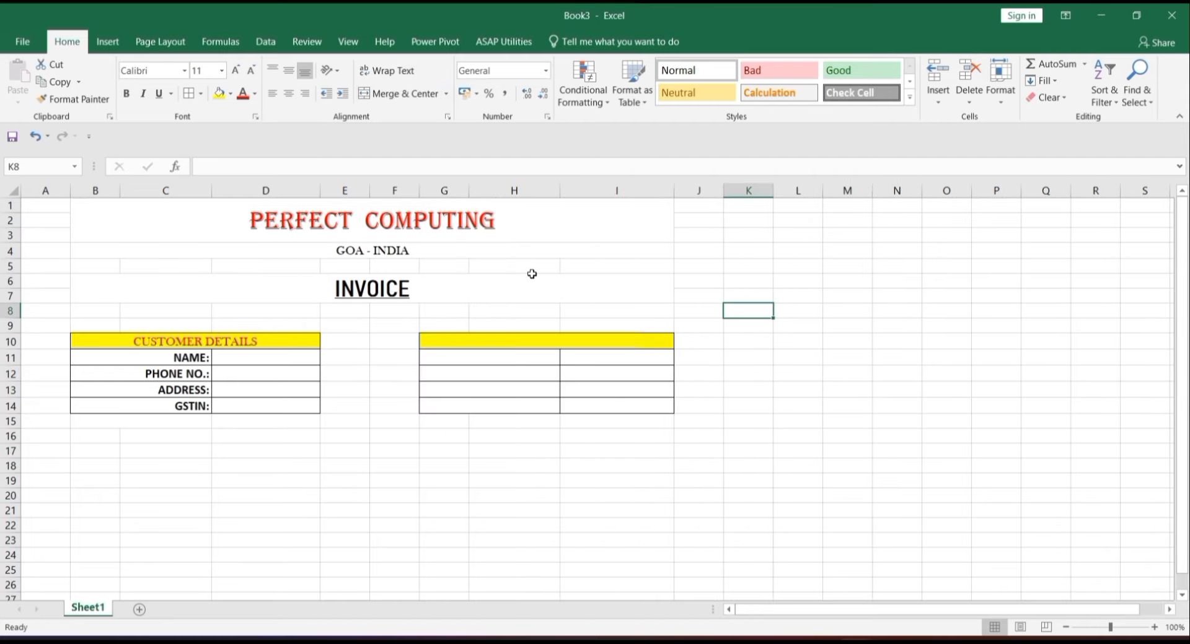
pyautogui.click(558, 340)
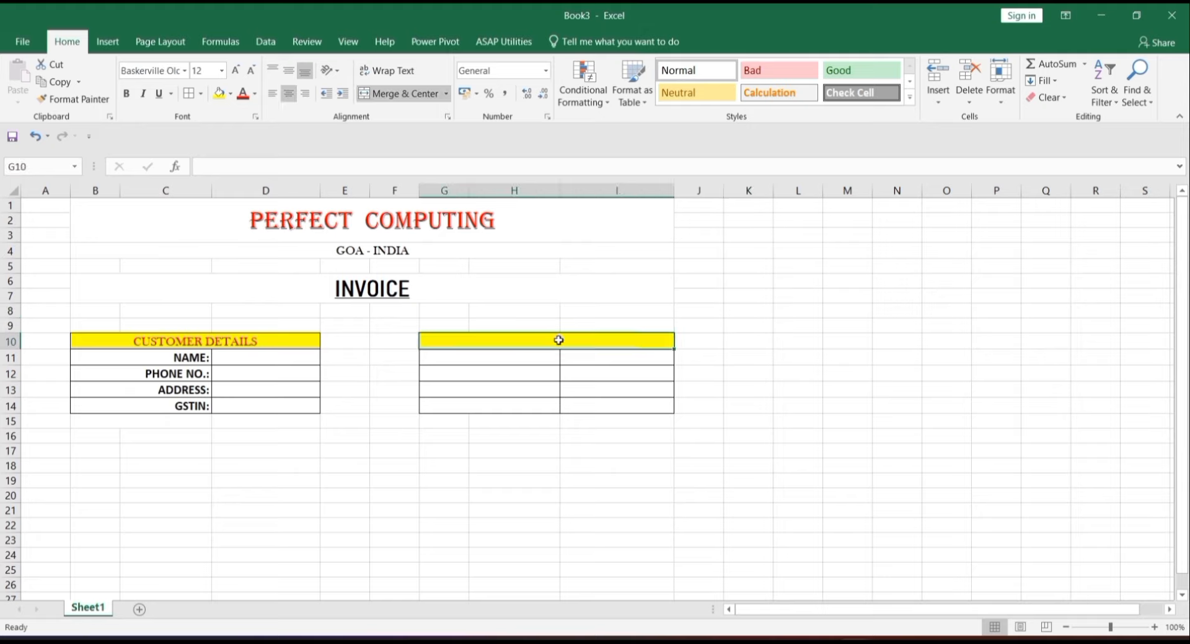
pyautogui.write('DETAILS')
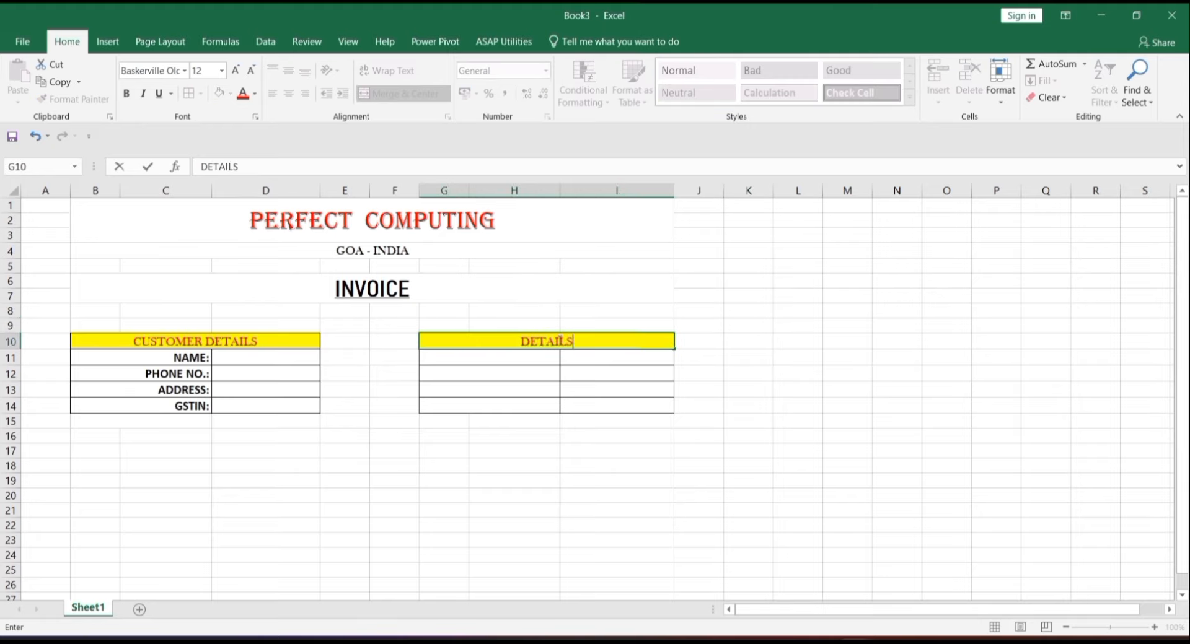
pyautogui.click(531, 358)
pyautogui.write('INVO')
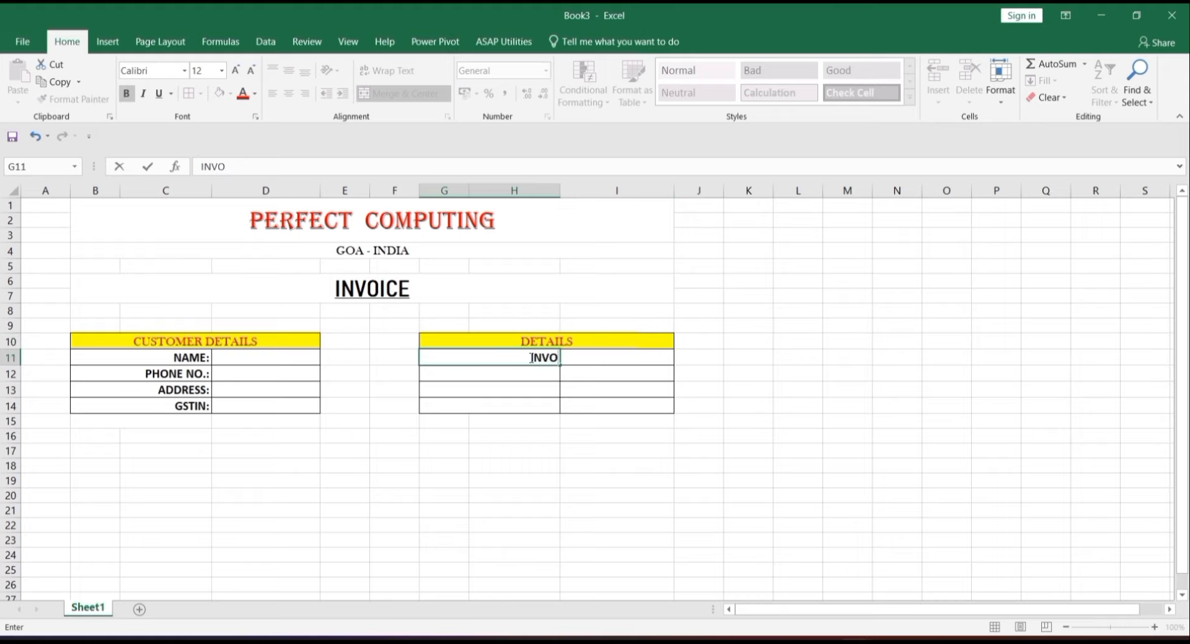
pyautogui.write('ICE NO.:')
pyautogui.press('Return')
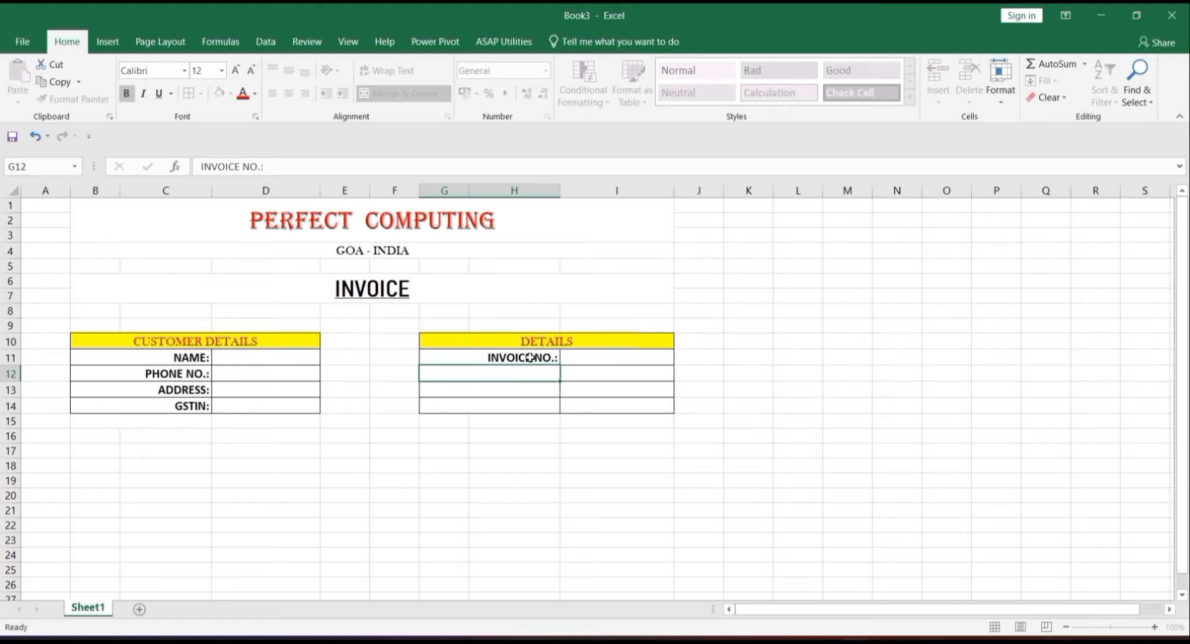
pyautogui.write('DATE')
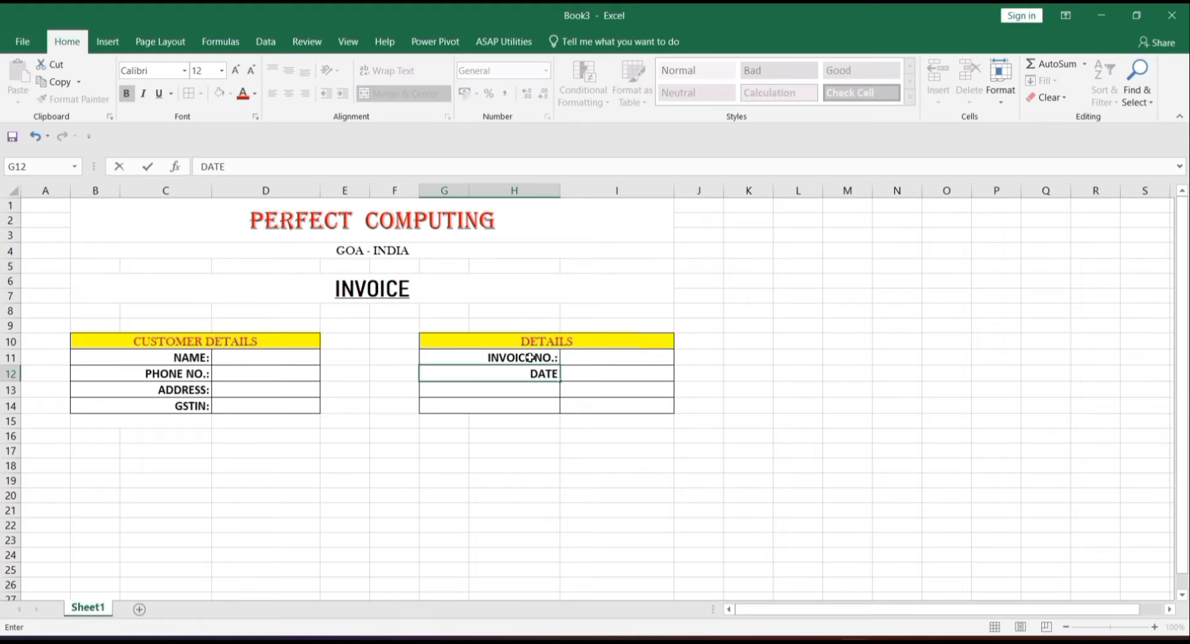
pyautogui.write(':')
pyautogui.press('Return')
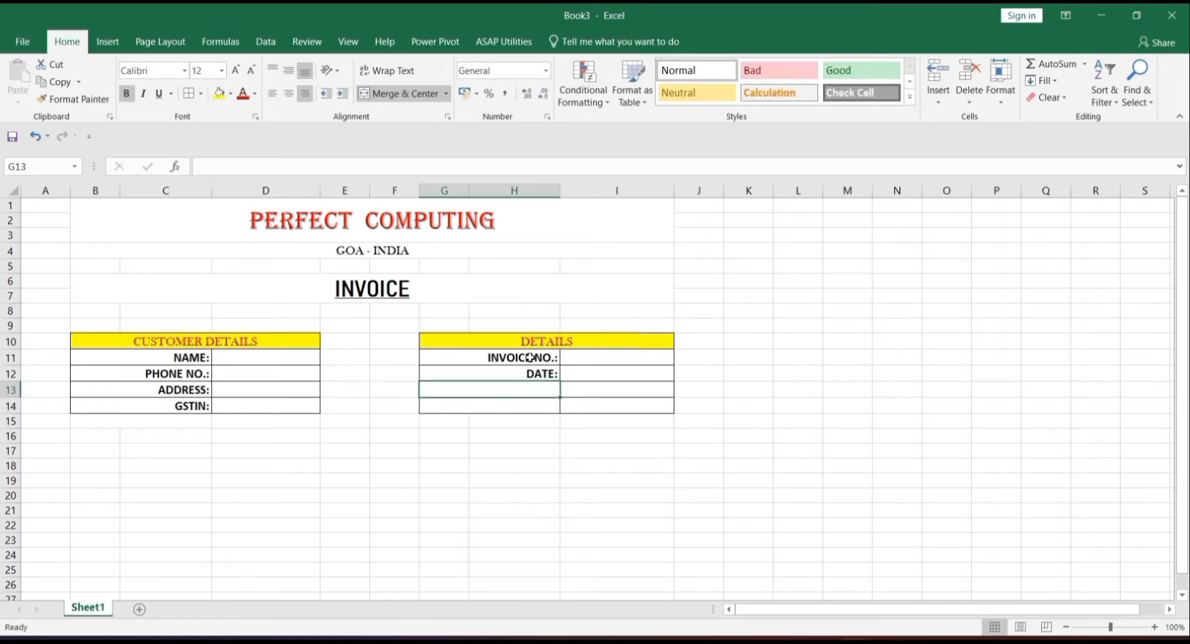
pyautogui.write('SALE TYPE:')
pyautogui.click(651, 382)
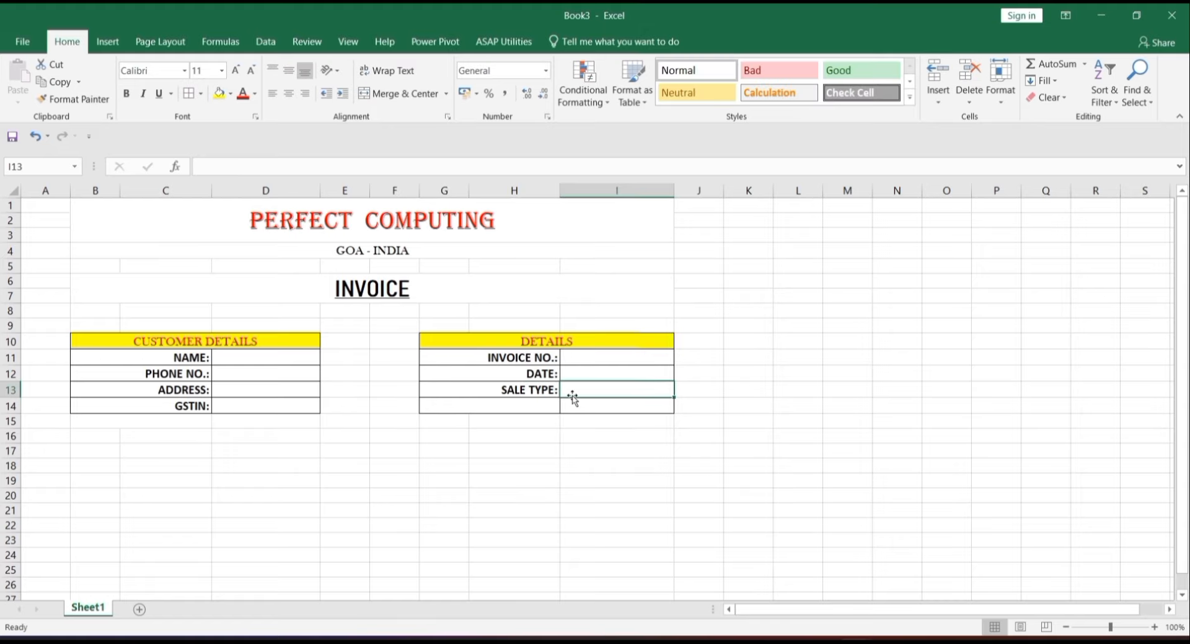
# - Remove all borders from the empty row G14:I14
pyautogui.moveTo(547, 406); pyautogui.dragTo(594, 409)
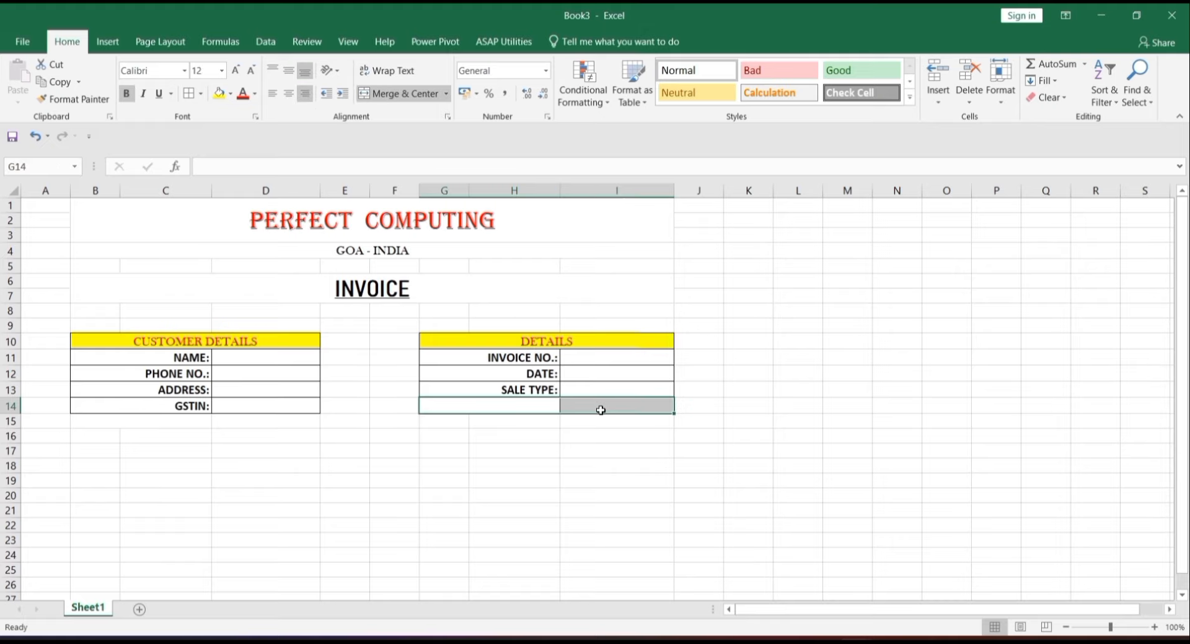
pyautogui.click(202, 93)
pyautogui.click(226, 207)
pyautogui.click(677, 388)
# - Apply All Borders to the DETAILS box G10:I13
pyautogui.moveTo(502, 342); pyautogui.dragTo(563, 390)
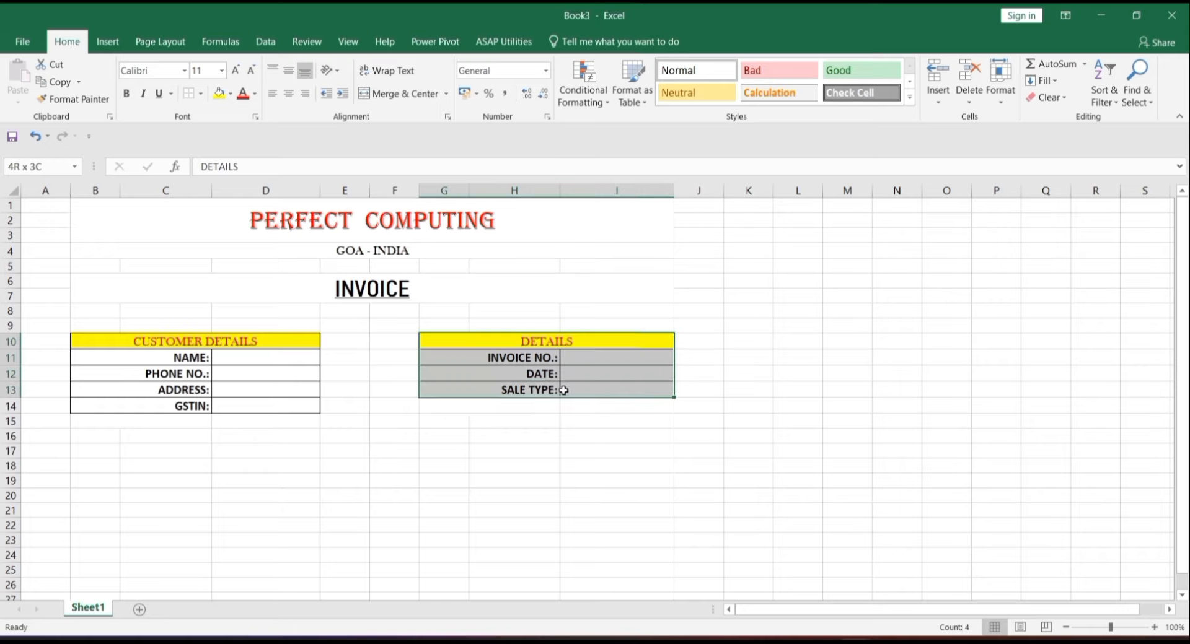
pyautogui.click(203, 100)
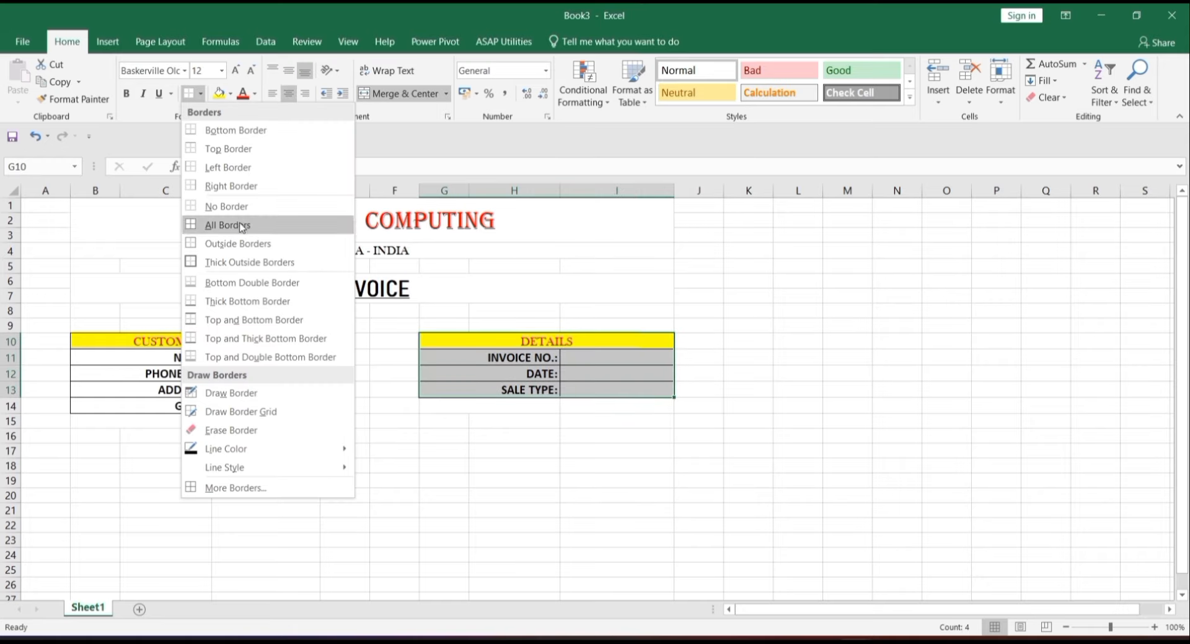
pyautogui.click(260, 223)
pyautogui.click(620, 417)
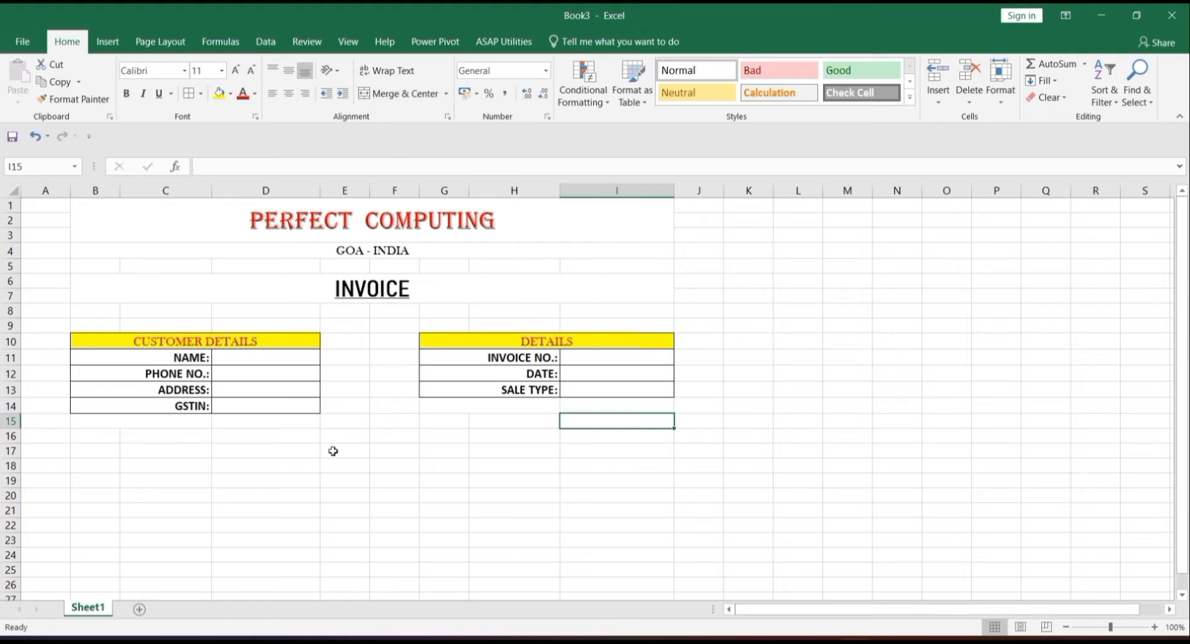
# - Enter invoice number 100 in I11 and make I11:I13 centred, middle-aligned, bold, 12 pt
pyautogui.click(610, 358)
pyautogui.write('100')
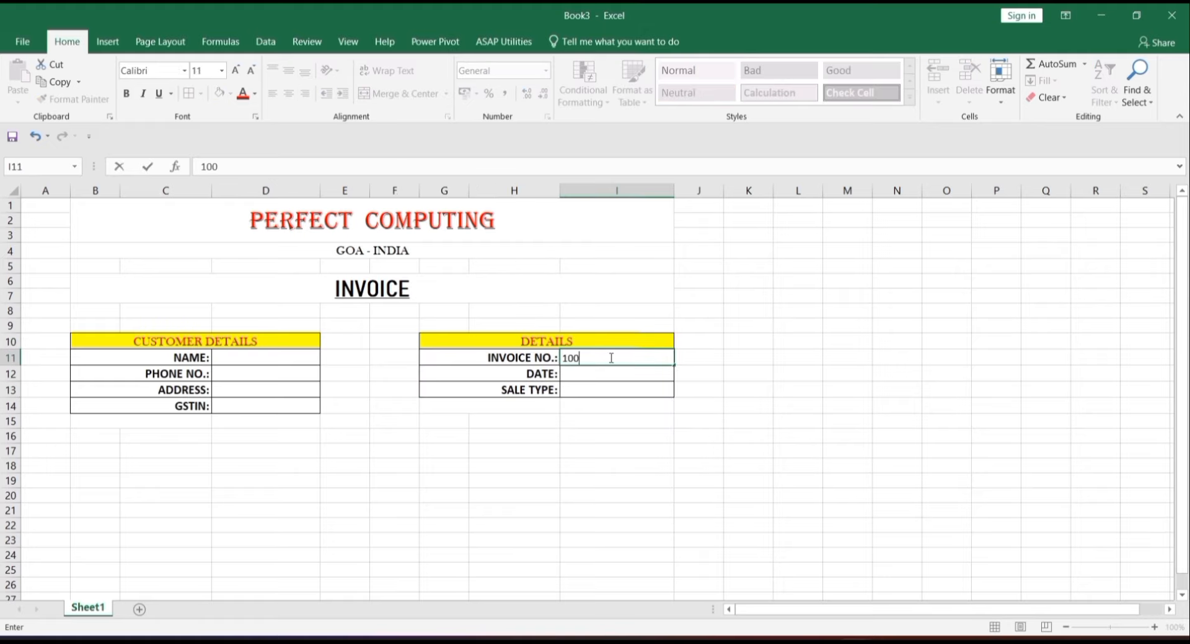
pyautogui.press('Return')
pyautogui.click(615, 355)
pyautogui.doubleClick(607, 358)
pyautogui.moveTo(613, 378)
pyautogui.mouseDown()
pyautogui.moveTo(611, 353)
pyautogui.moveTo(613, 391)
pyautogui.mouseUp()
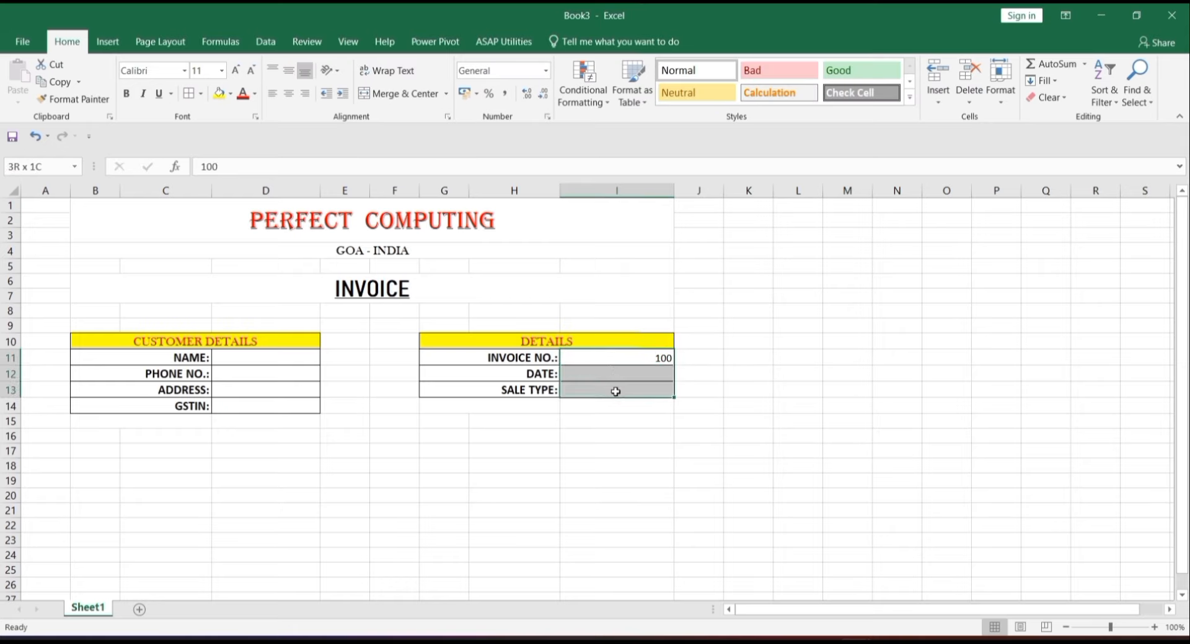
pyautogui.click(289, 93)
pyautogui.click(293, 73)
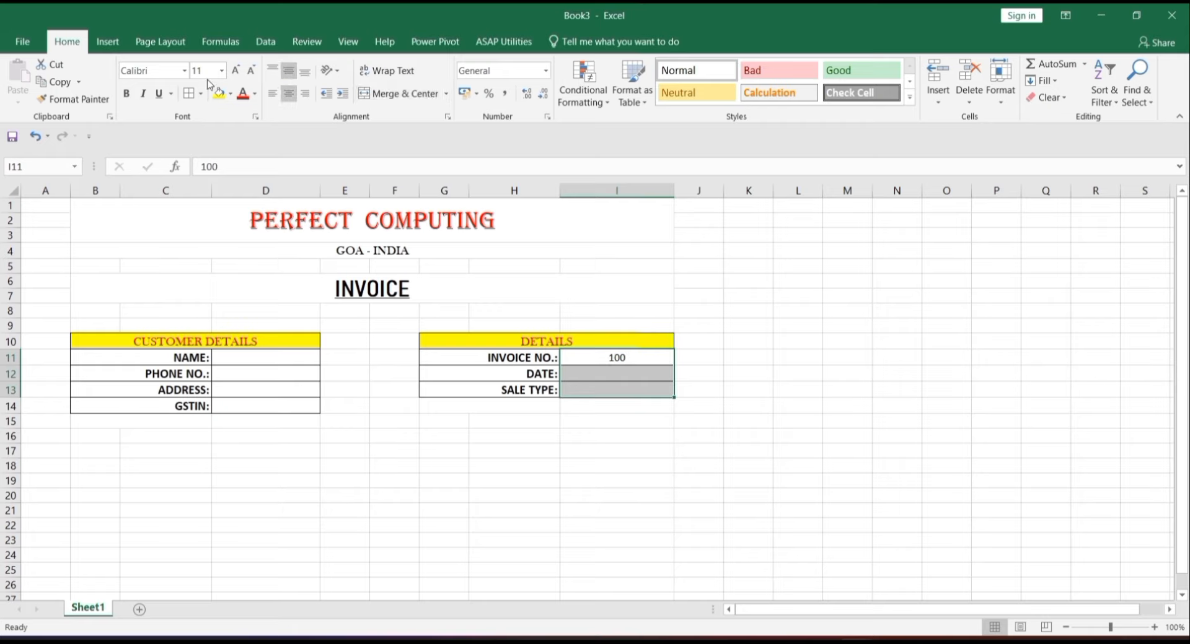
pyautogui.click(236, 71)
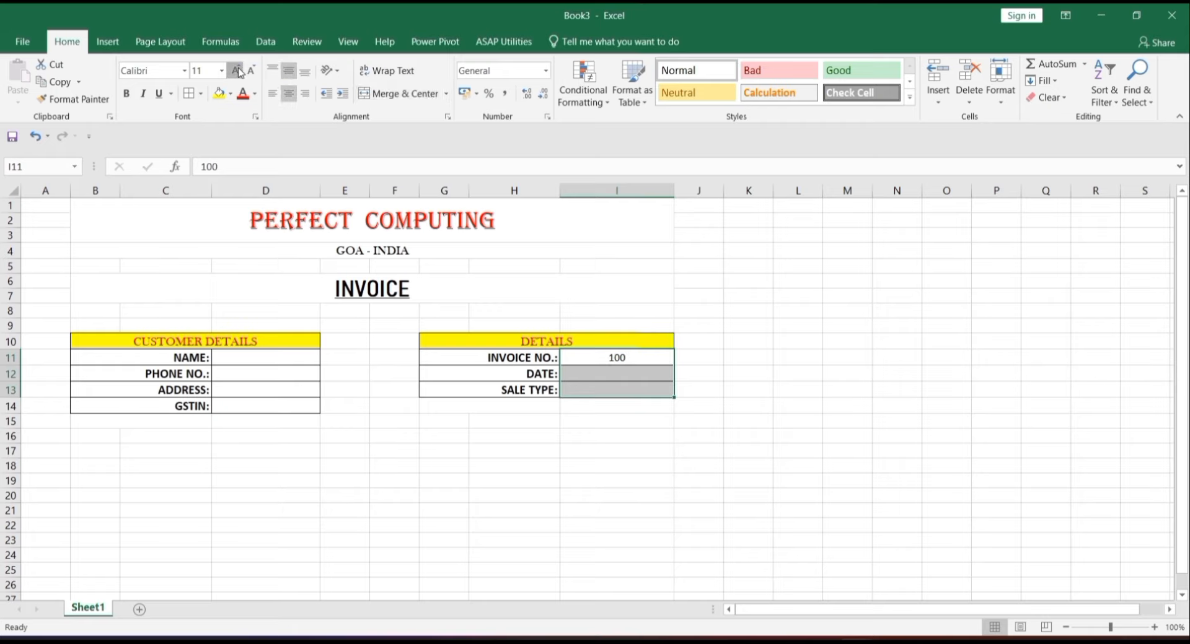
pyautogui.click(126, 96)
pyautogui.click(614, 463)
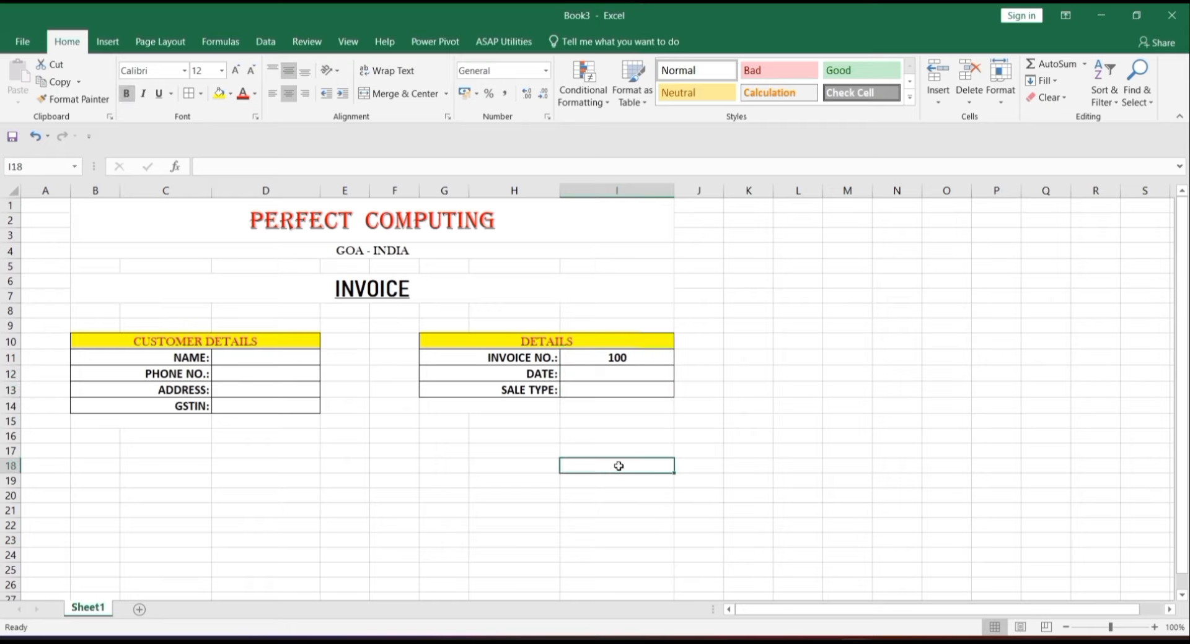
# - Set customer value cells D11:D14 to Baskerville Old Face 12, centred and middle-aligned
pyautogui.moveTo(233, 356); pyautogui.dragTo(243, 406)
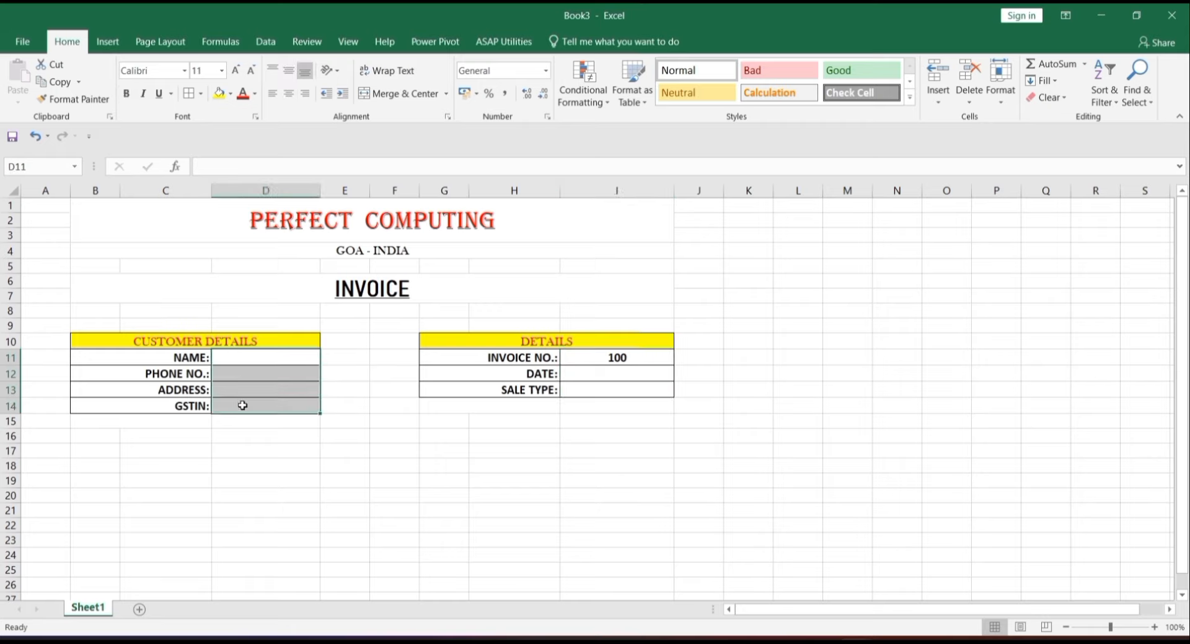
pyautogui.click(235, 71)
pyautogui.click(184, 70)
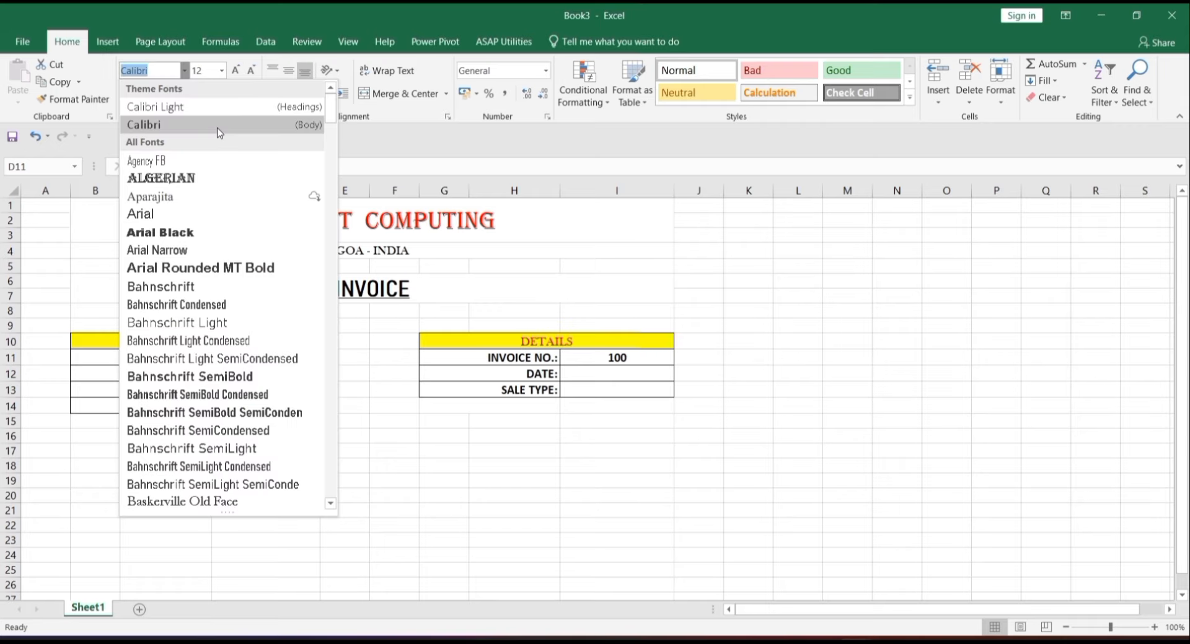
pyautogui.click(248, 502)
pyautogui.click(289, 72)
pyautogui.click(288, 93)
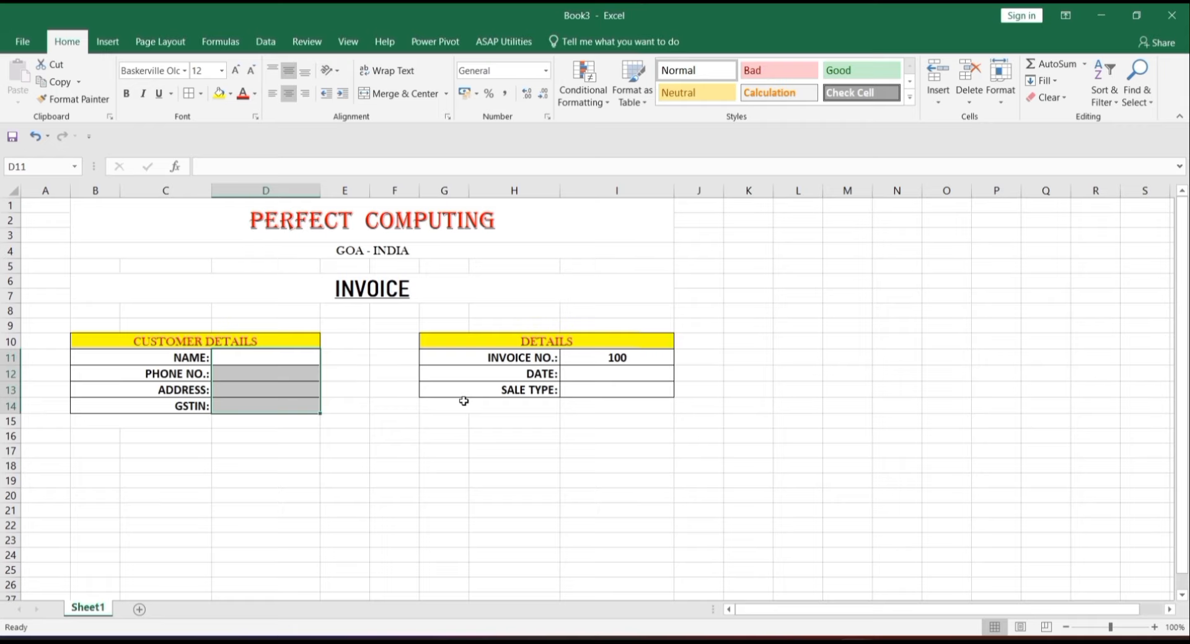
pyautogui.click(640, 402)
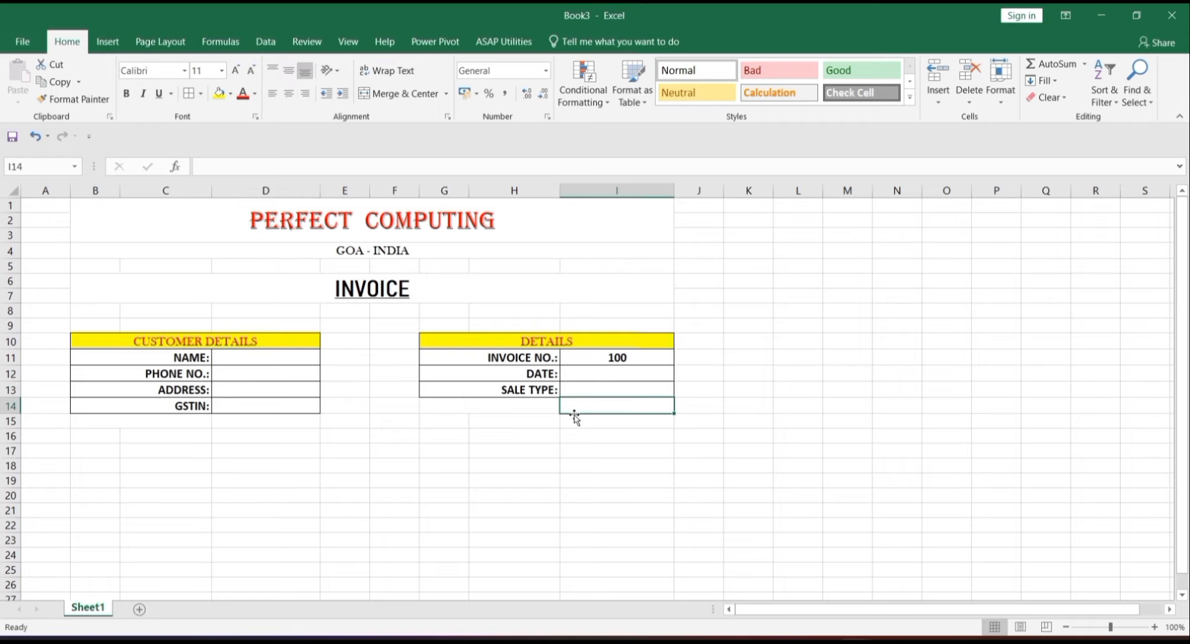
# - Colour the invoice number 100 in I11 red
pyautogui.click(622, 359)
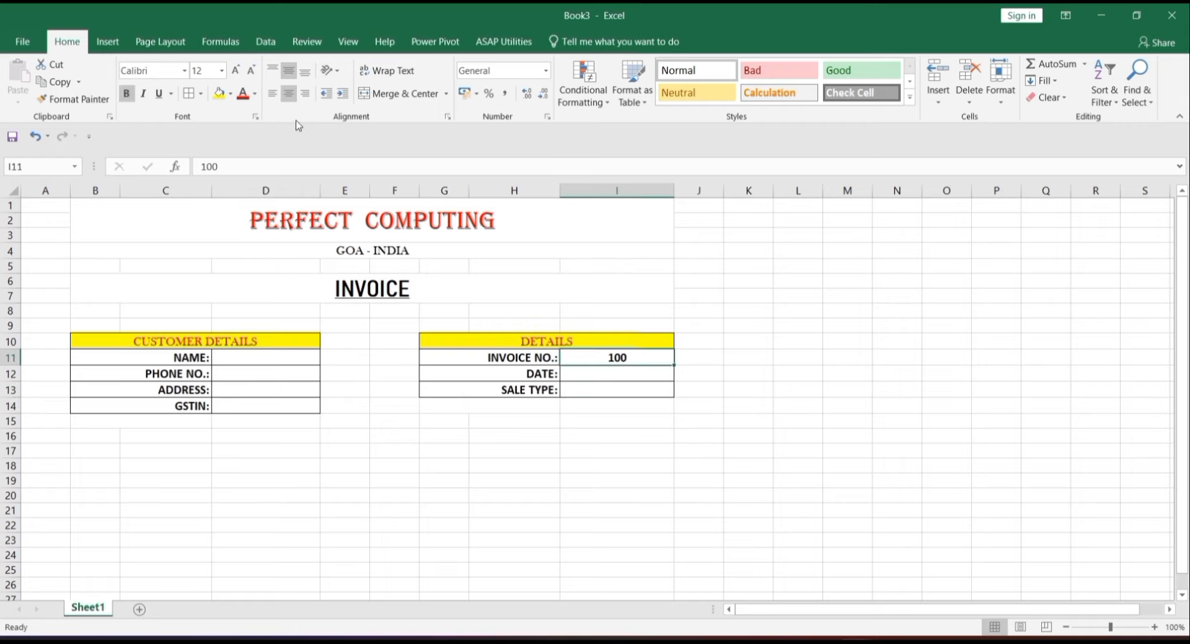
pyautogui.click(242, 94)
pyautogui.click(679, 409)
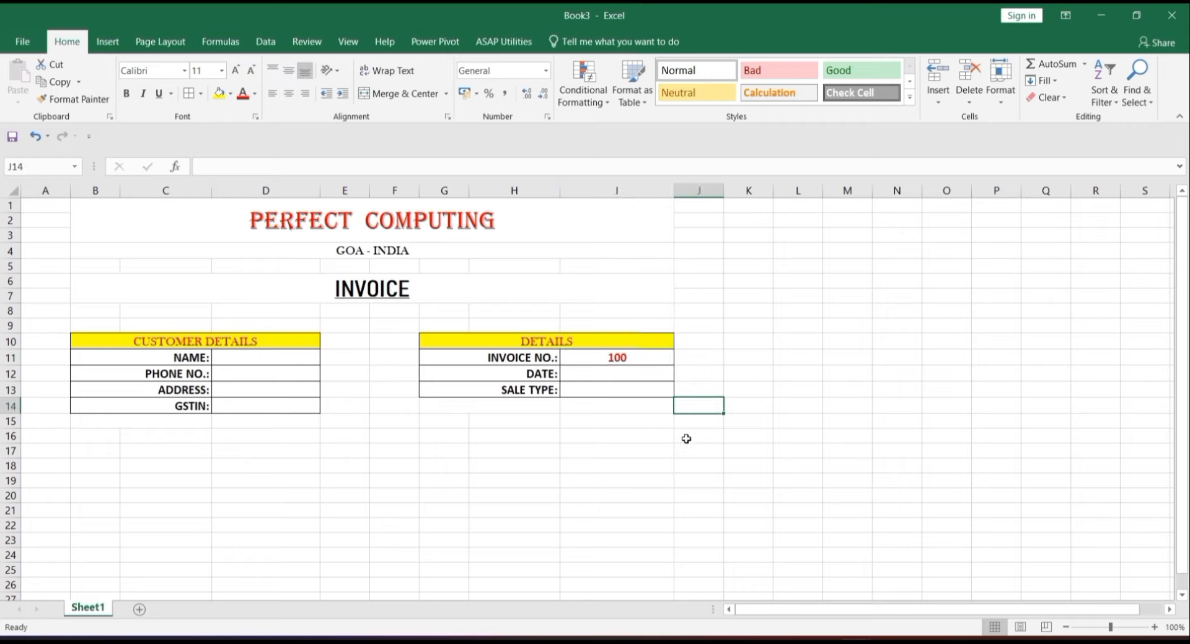
pyautogui.click(121, 422)
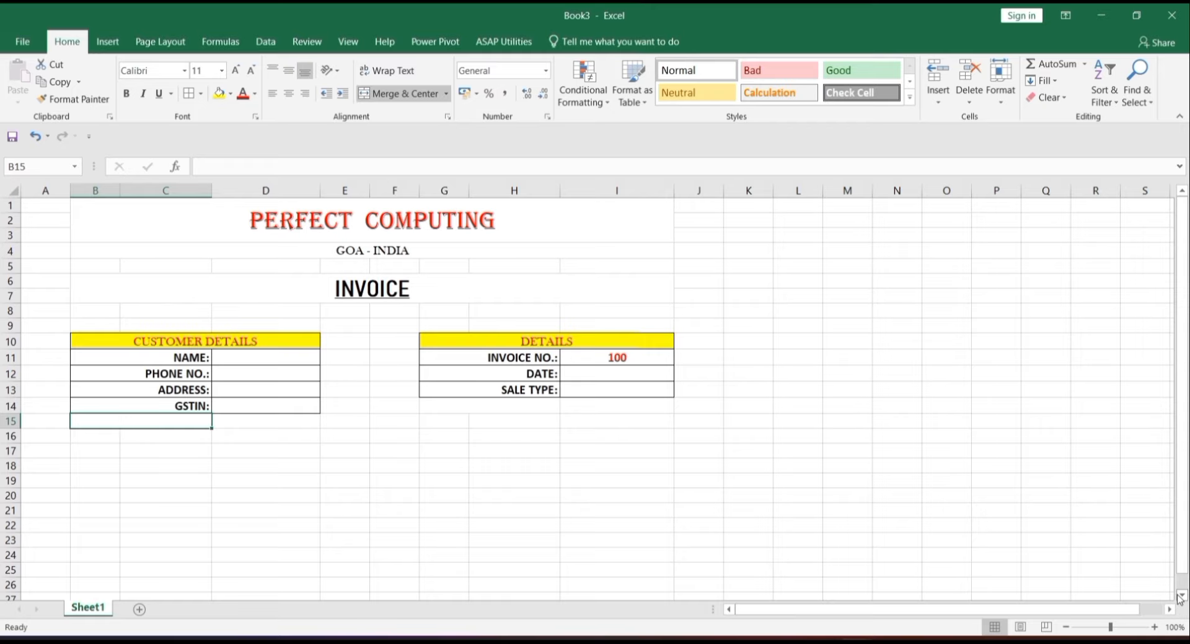
# - Apply All Borders to the range B18:I29 to create the item grid
pyautogui.scroll(-4, 1180, 598)
pyautogui.click(90, 402)
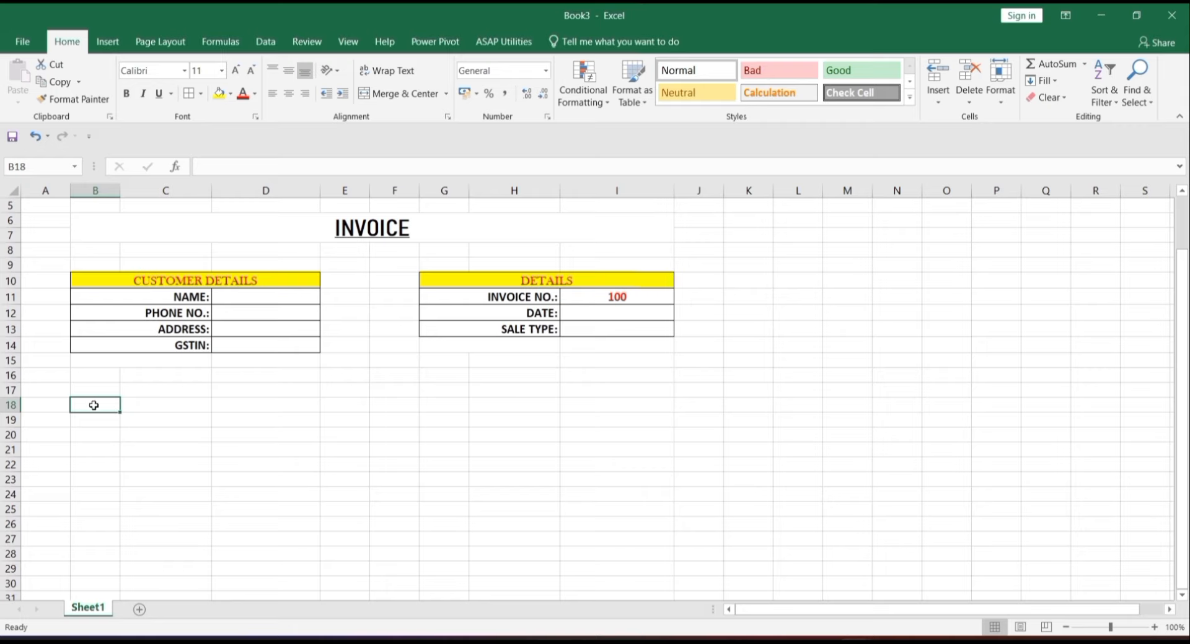
pyautogui.hotkey('shift', 'Right')
pyautogui.hotkey('shift', 'Right')
pyautogui.hotkey('shift', 'Right')
pyautogui.hotkey('shift', 'Right')
pyautogui.hotkey('shift', 'Right')
pyautogui.hotkey('shift', 'Right')
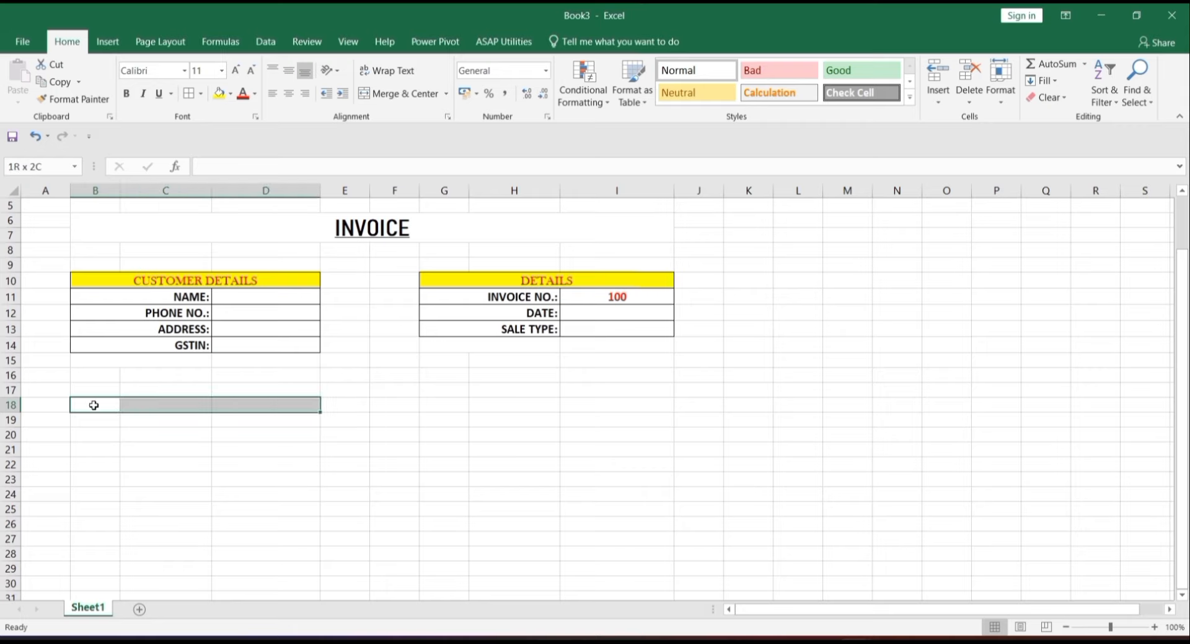
pyautogui.hotkey('shift', 'Right')
pyautogui.hotkey('shift', 'Right')
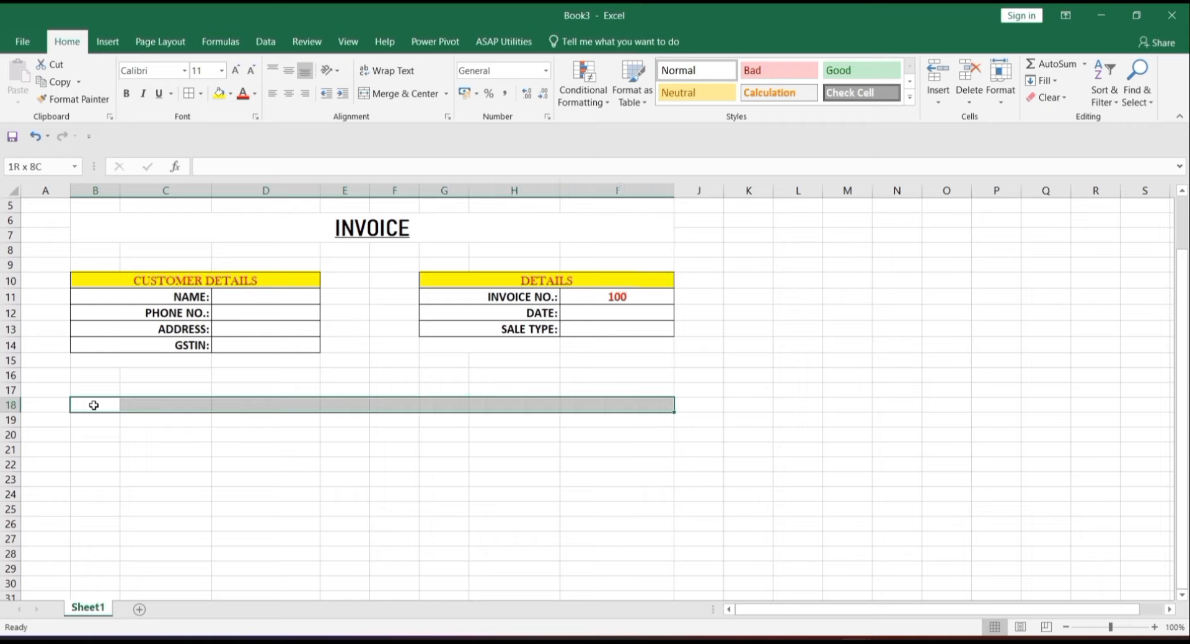
pyautogui.hotkey('shift', 'Left')
pyautogui.hotkey('shift', 'Down')
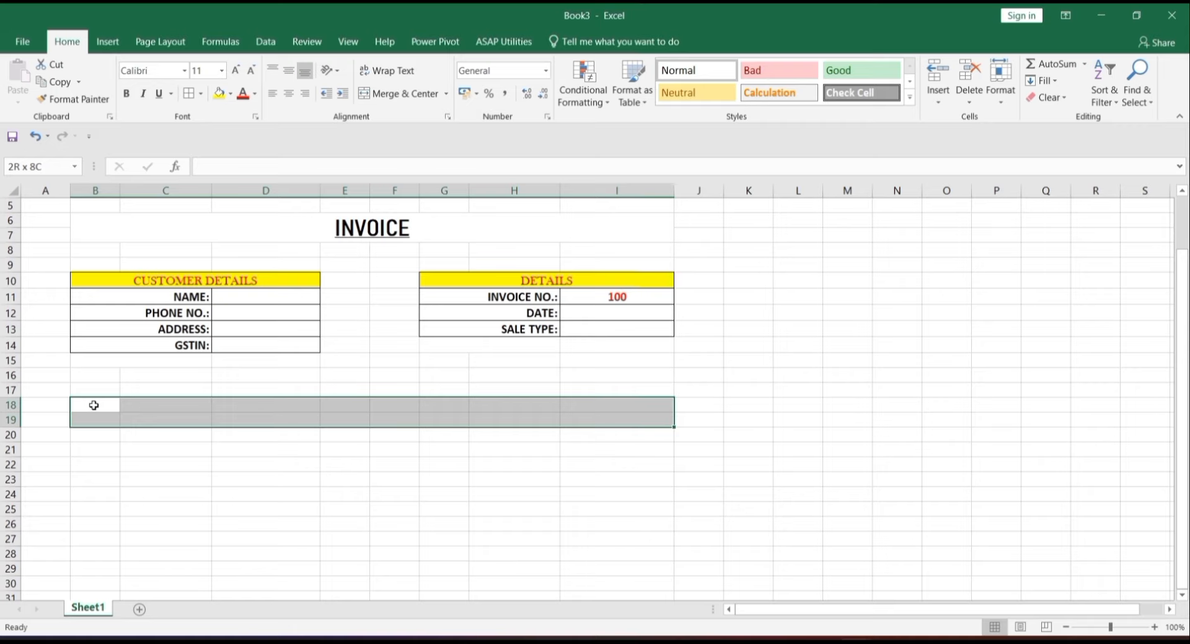
pyautogui.hotkey('shift', 'Down')
pyautogui.hotkey('shift', 'Down')
pyautogui.hotkey('shift', 'Down')
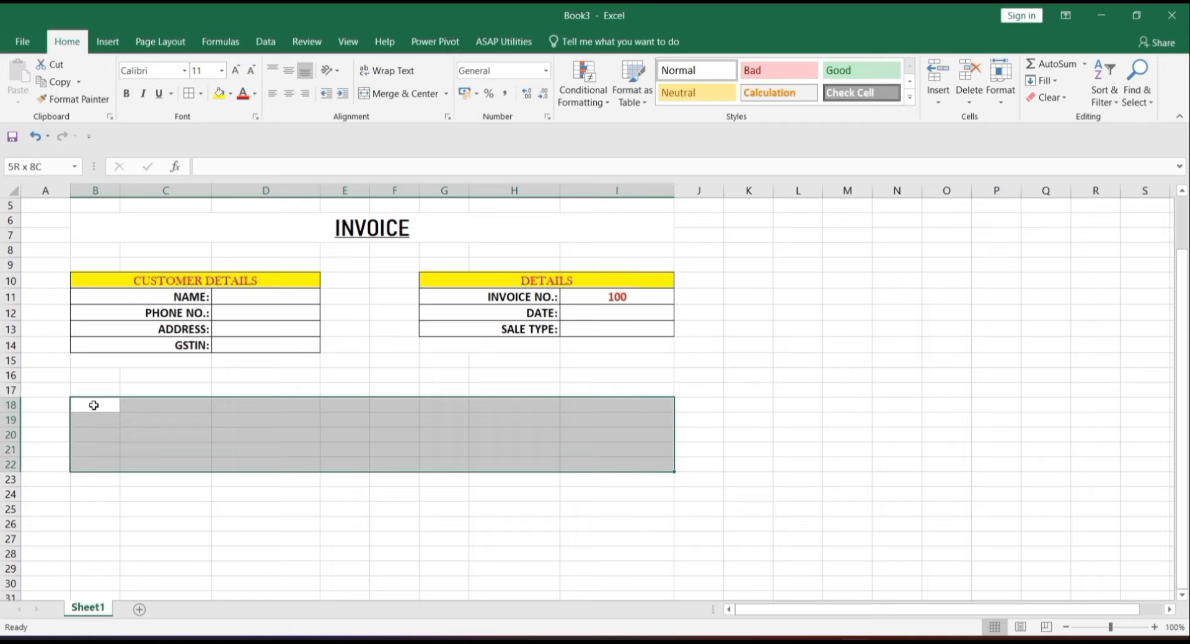
pyautogui.hotkey('shift', 'Down')
pyautogui.hotkey('shift', 'Down')
pyautogui.hotkey('shift', 'Down')
pyautogui.hotkey('shift', 'Down')
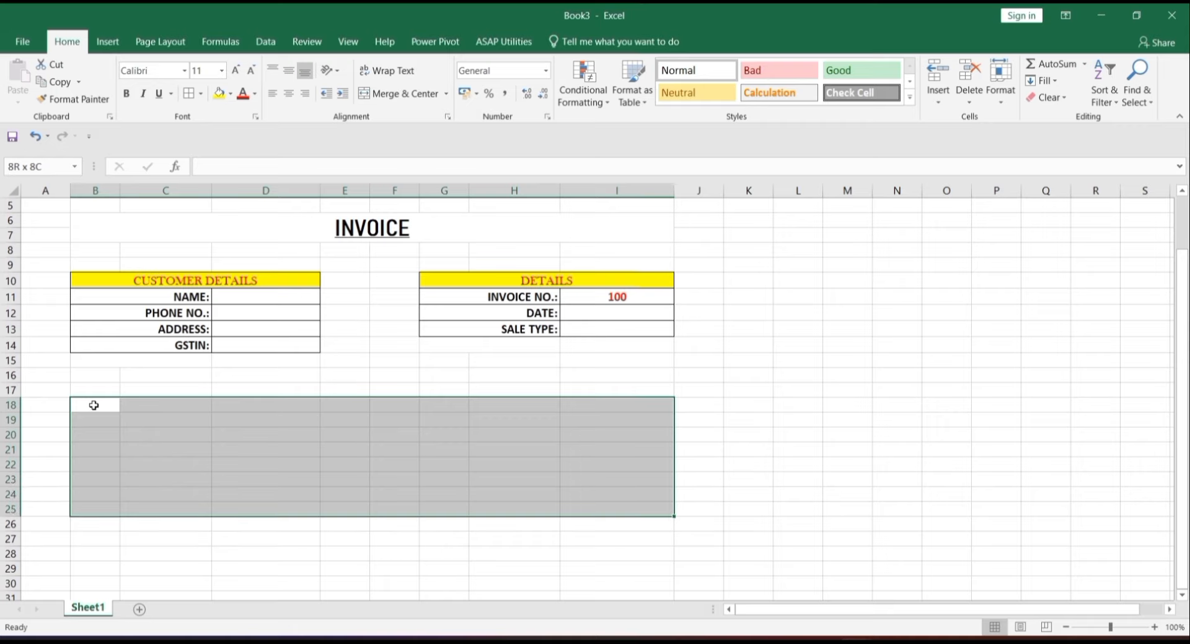
pyautogui.hotkey('shift', 'Down')
pyautogui.hotkey('shift', 'Down')
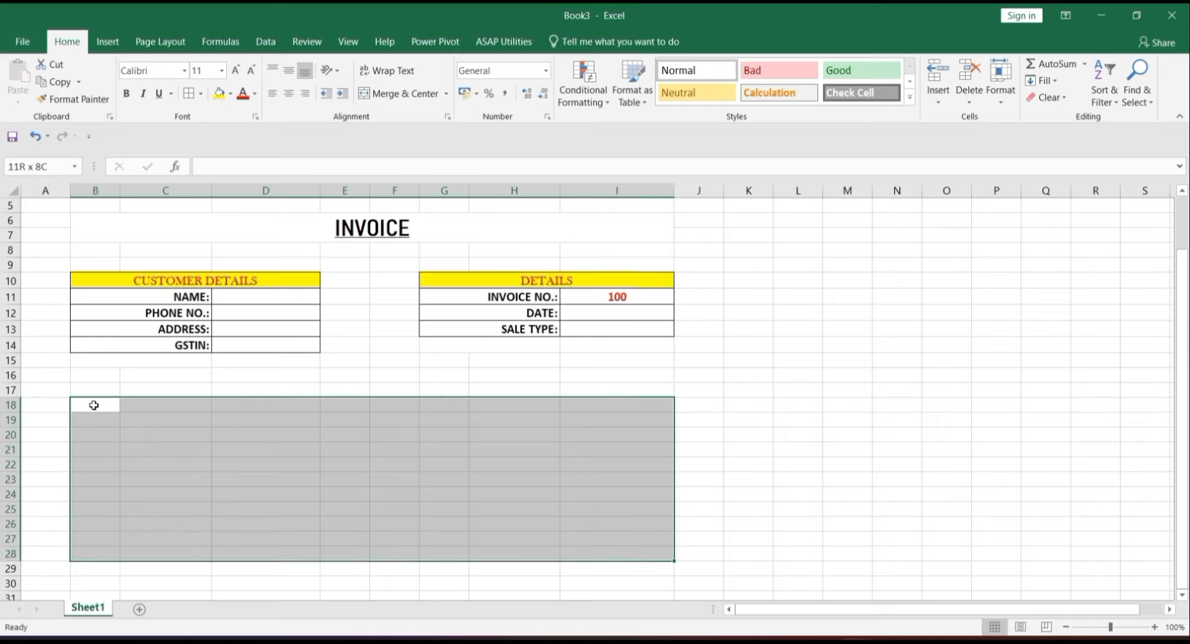
pyautogui.hotkey('shift', 'Down')
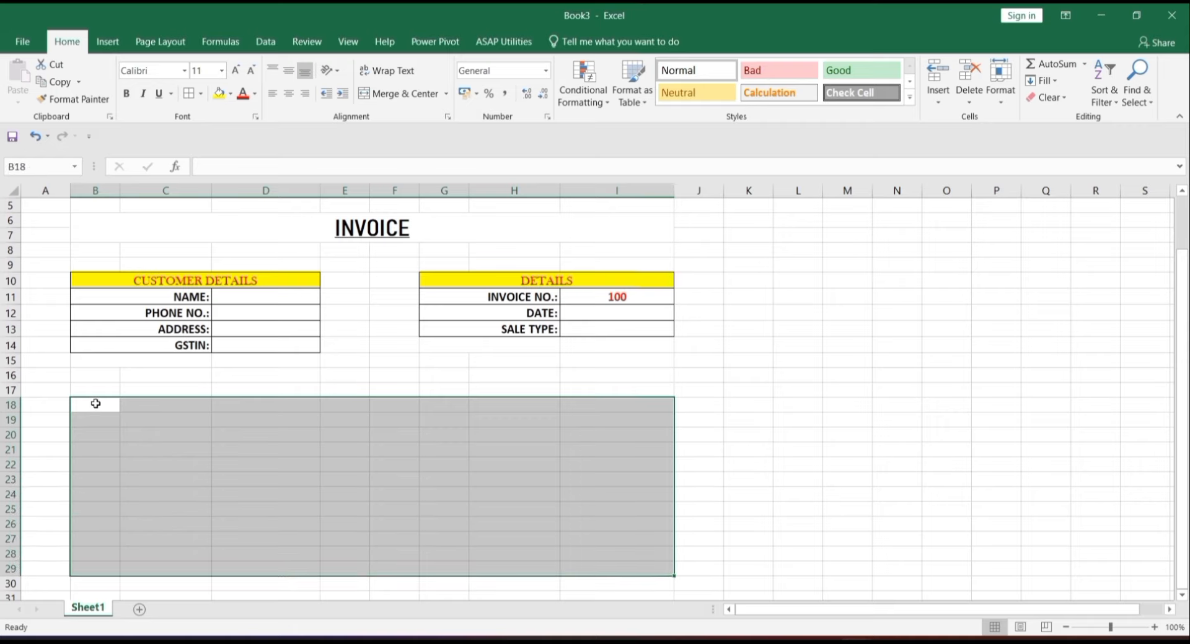
pyautogui.click(189, 95)
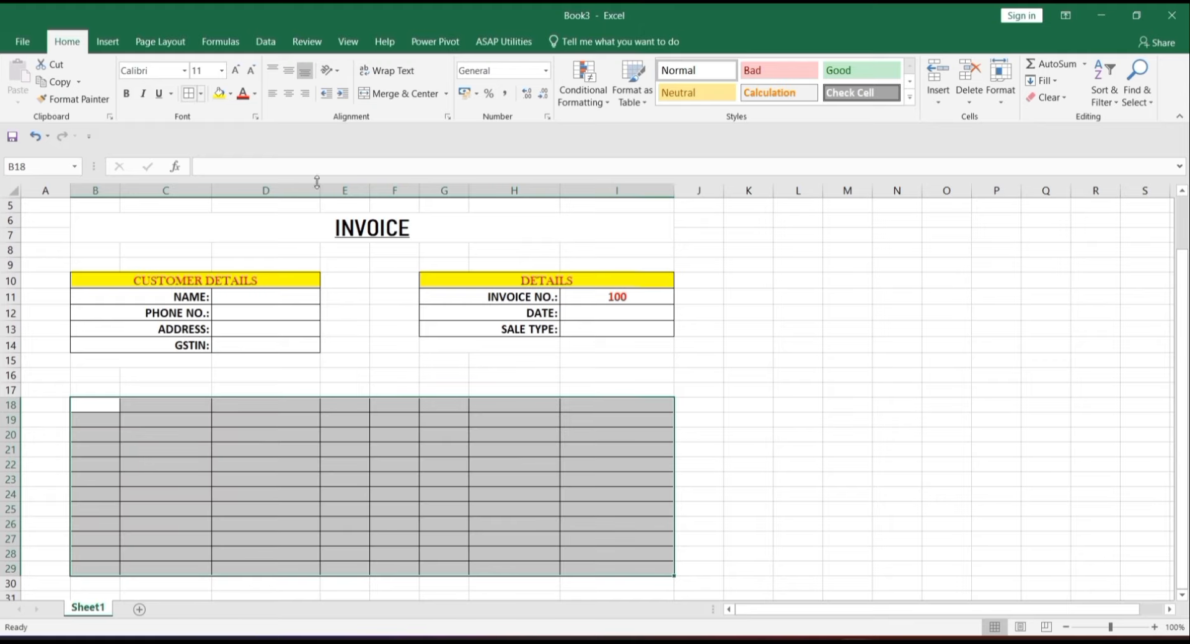
pyautogui.click(477, 496)
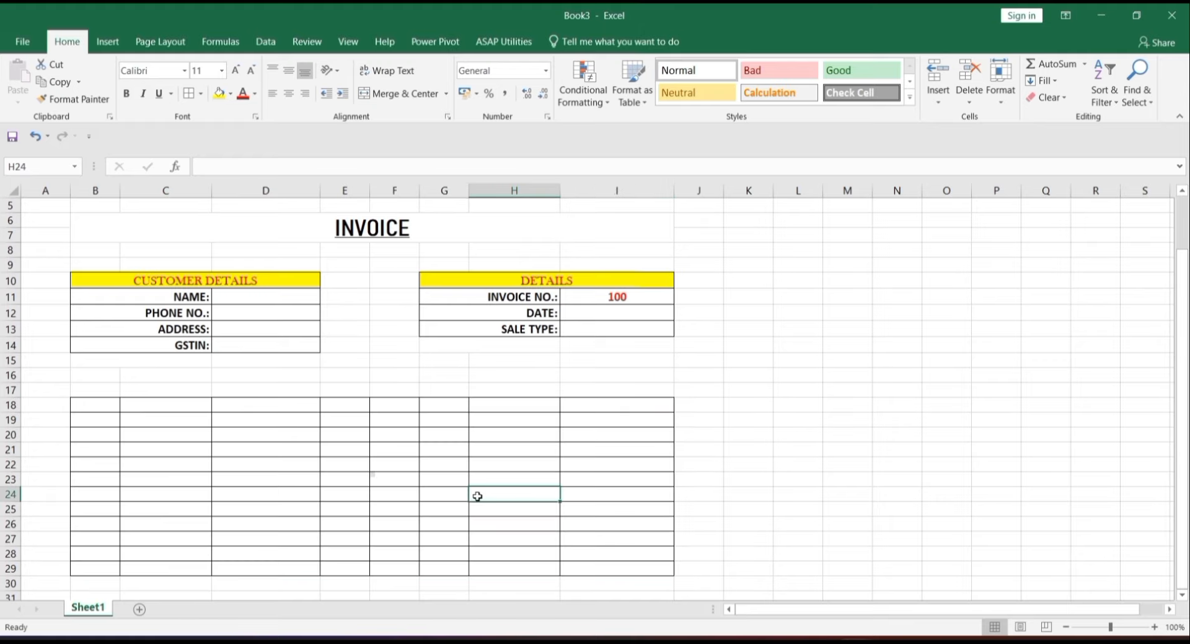
pyautogui.click(103, 405)
# - Enter headers S.NO., ITEM NAME, HSN CODE and TAX RATE in B18:E18
pyautogui.write('S.NO')
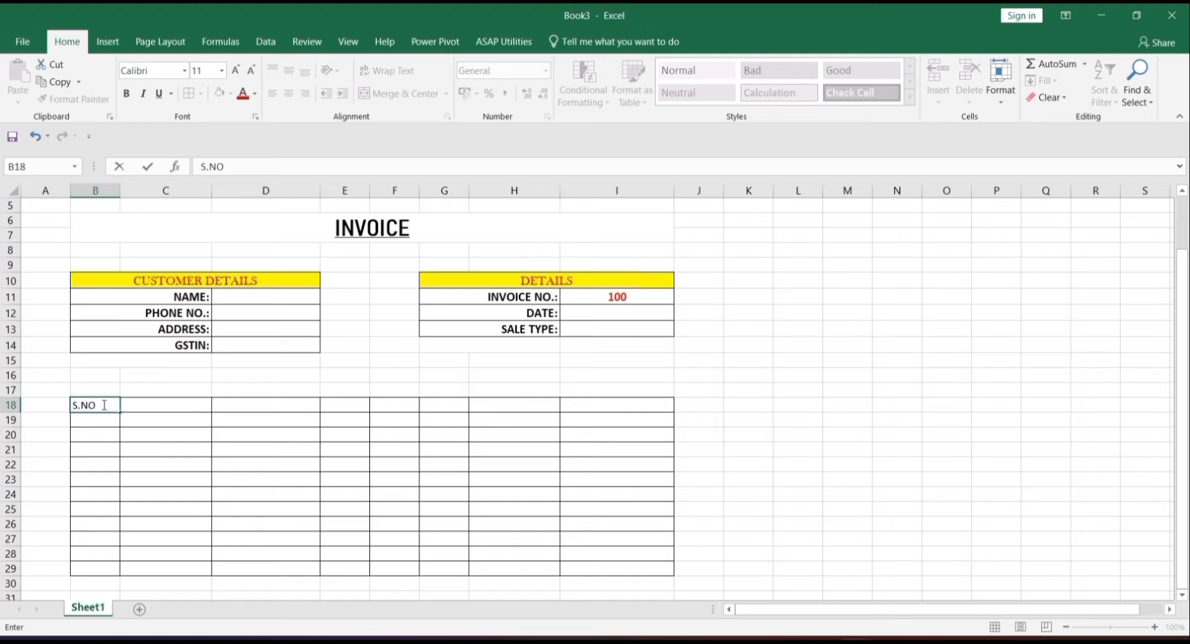
pyautogui.write('.')
pyautogui.press('Tab')
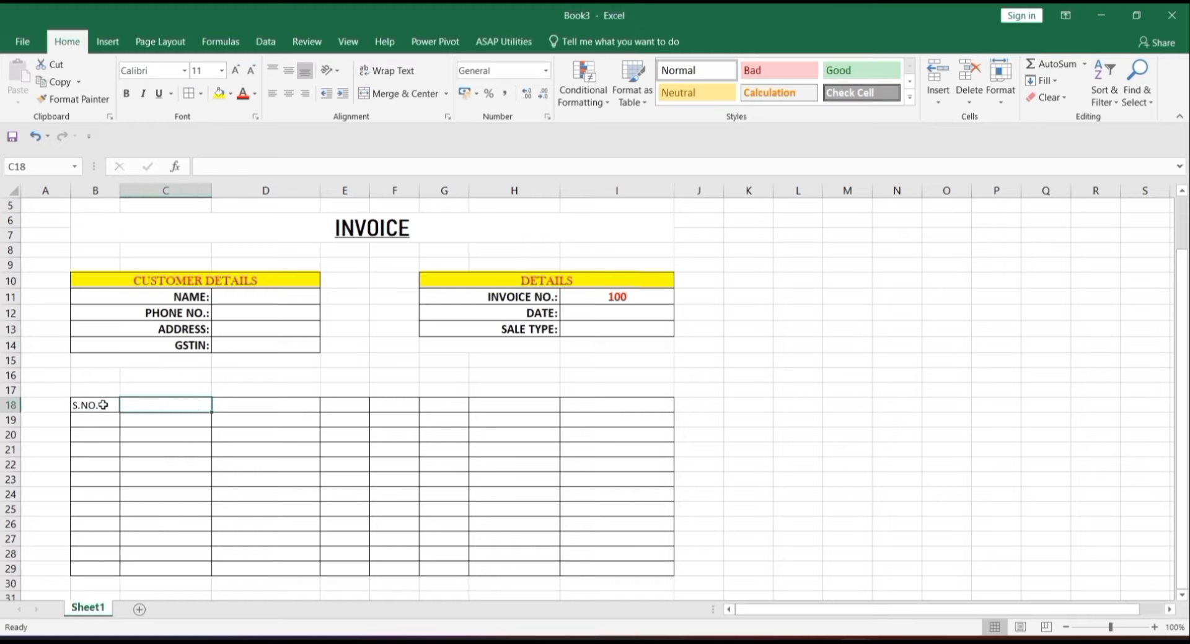
pyautogui.write('ITEM NAME')
pyautogui.press('Tab')
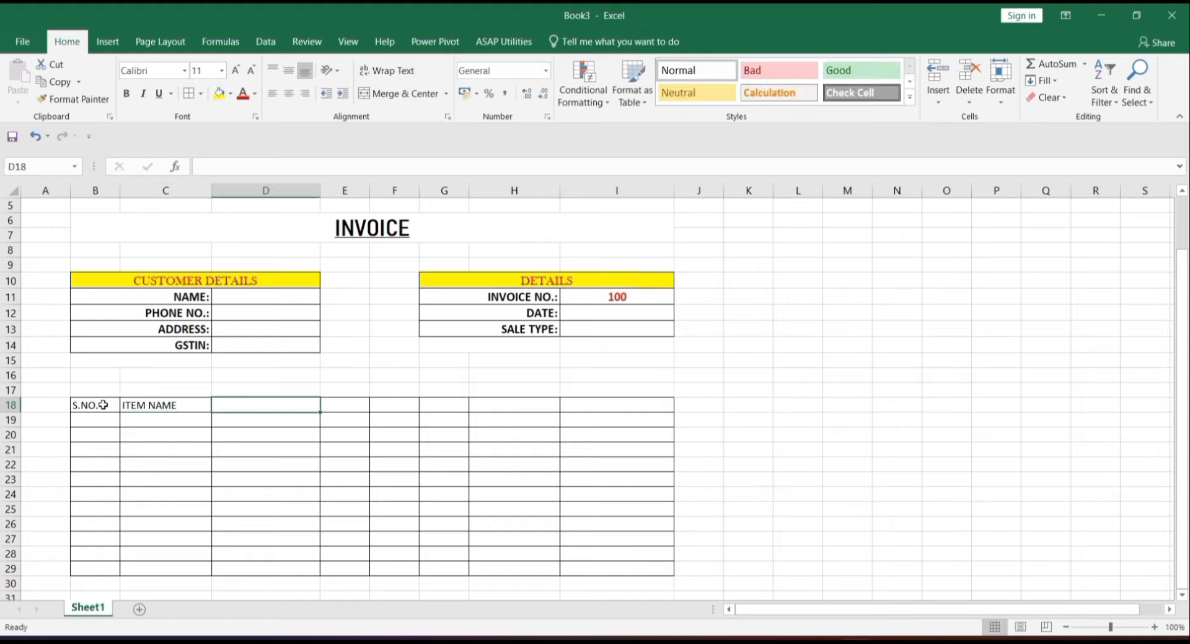
pyautogui.write('HSN')
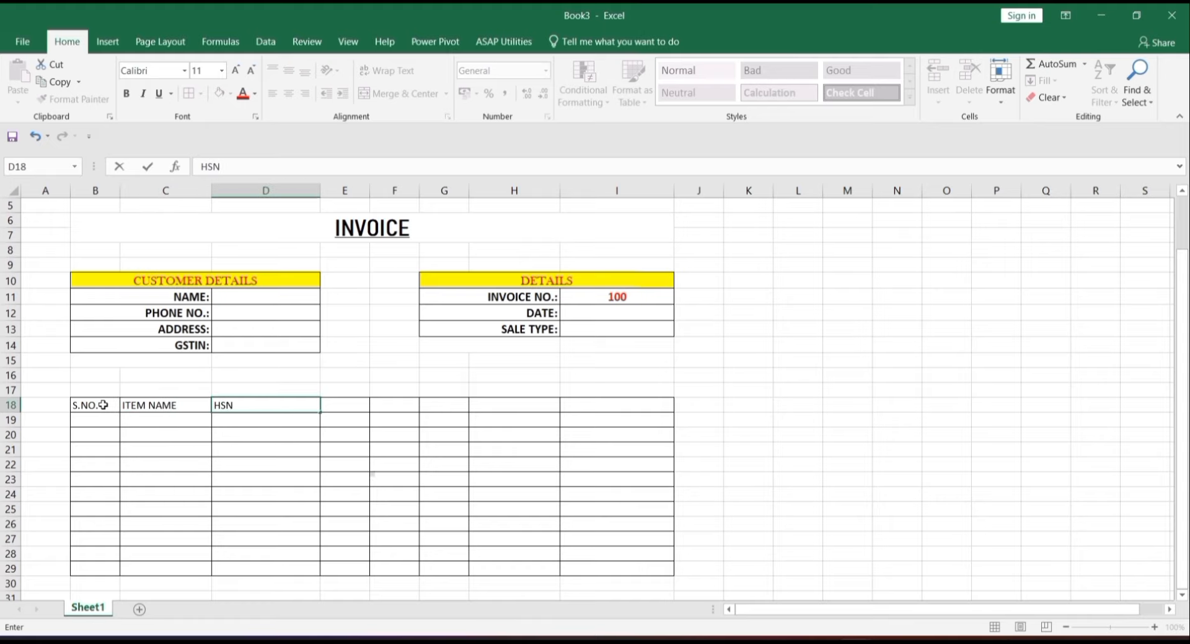
pyautogui.write(' CODE')
pyautogui.press('Tab')
pyautogui.write('TAX RATE')
pyautogui.press('Tab')
pyautogui.click(335, 404)
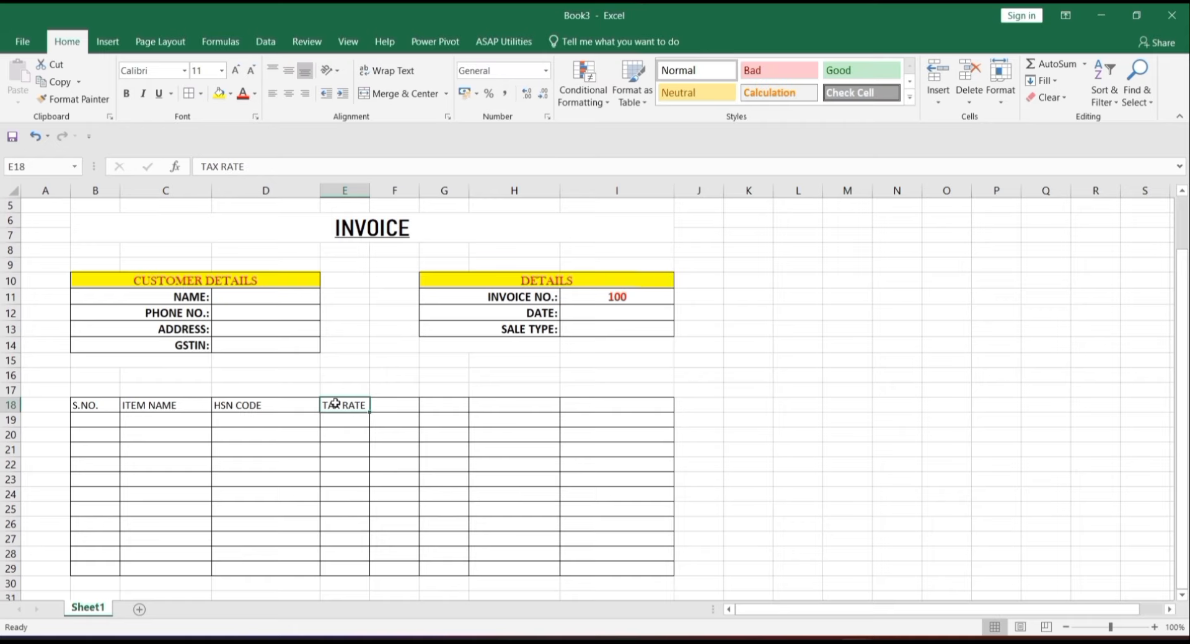
pyautogui.press('Tab')
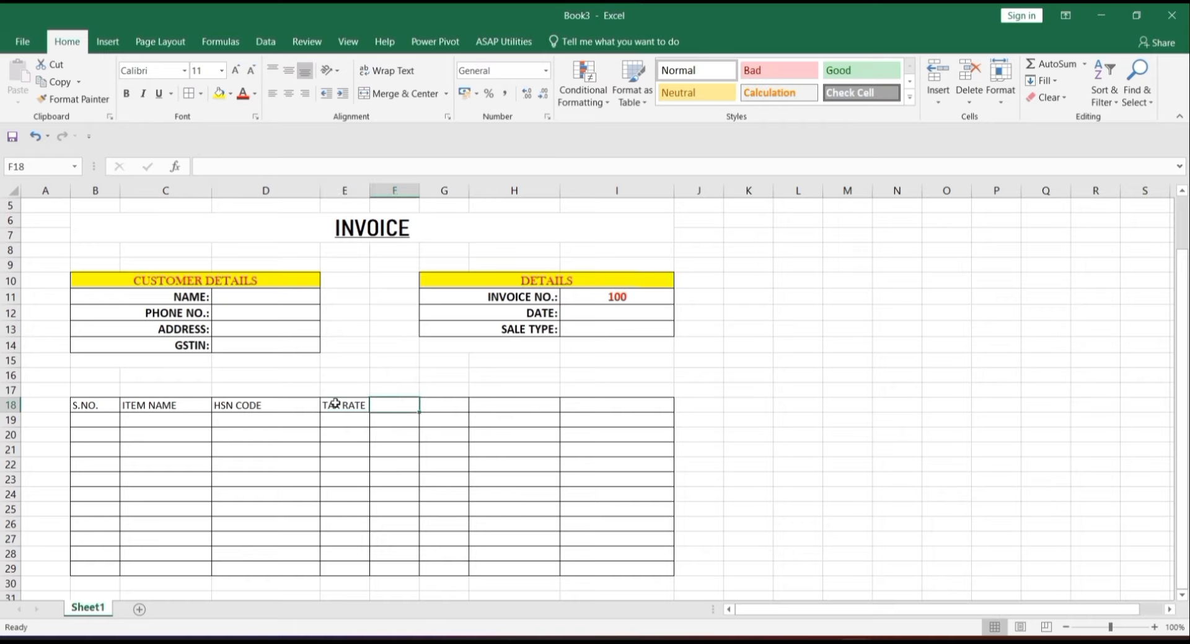
# - Enter headers RATE, QUANTITY, GROSS AMOUNT and NET AMOUNT in F18:I18, then narrow column B
pyautogui.write('RATE')
pyautogui.press('Tab')
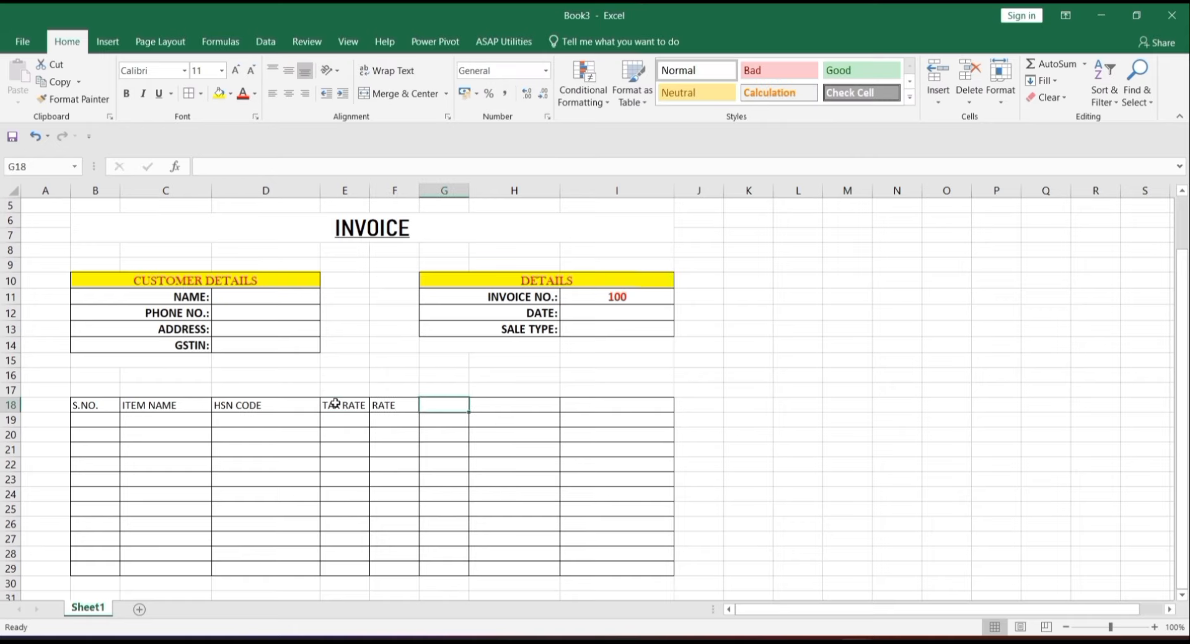
pyautogui.write('QUANTITY')
pyautogui.press('Tab')
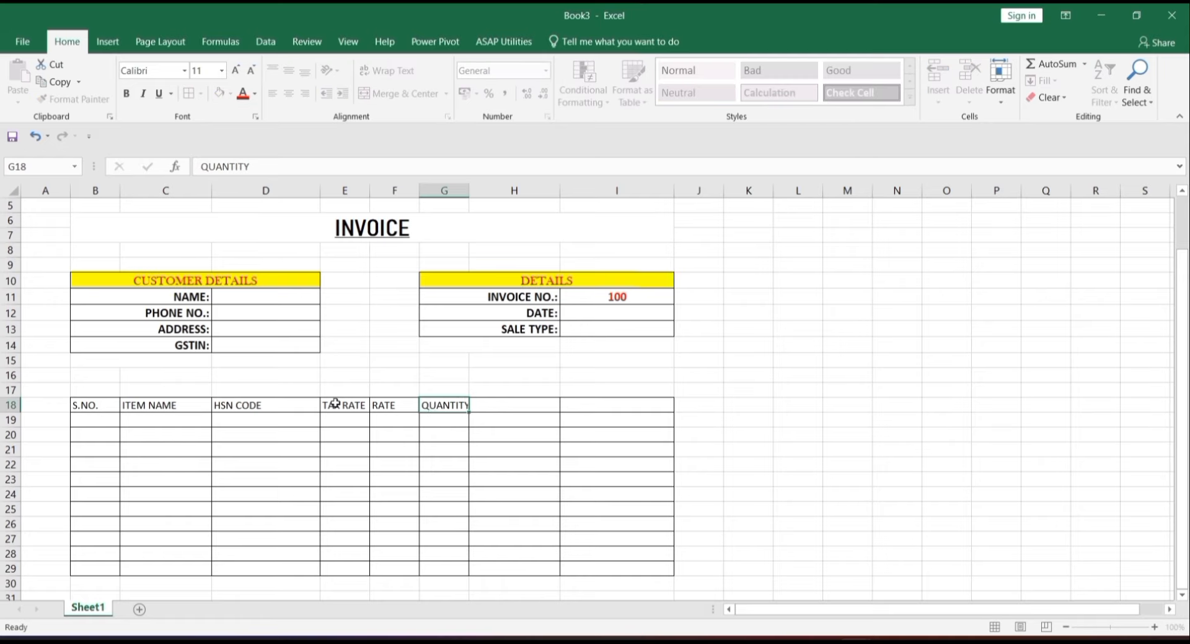
pyautogui.write('GR')
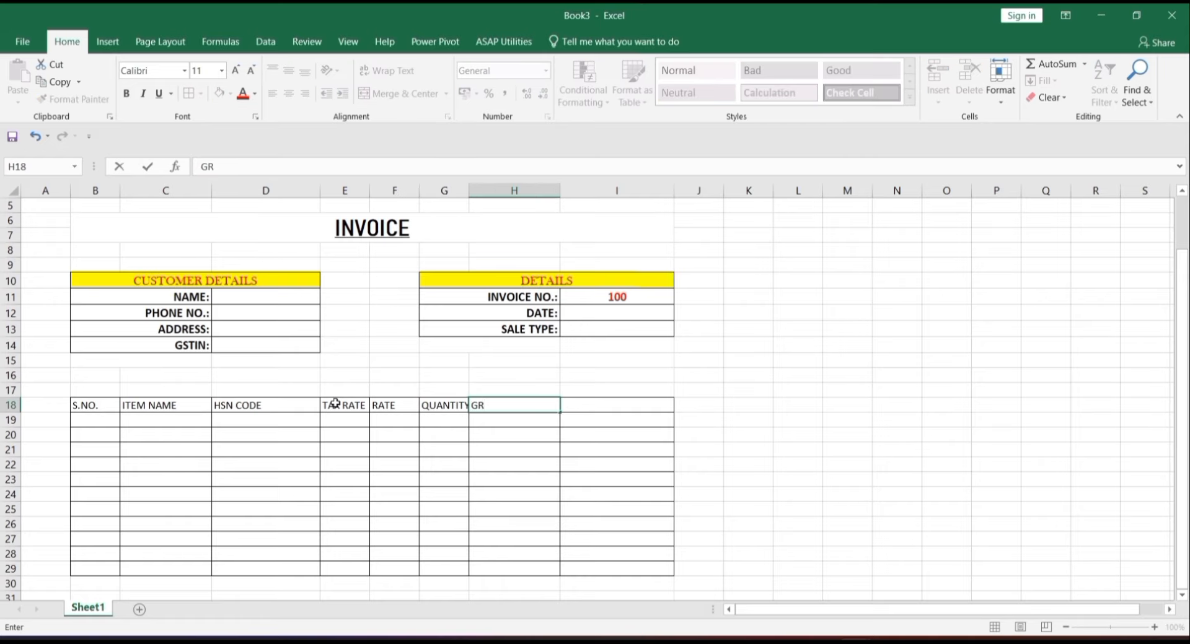
pyautogui.write('OSS AMOUNT')
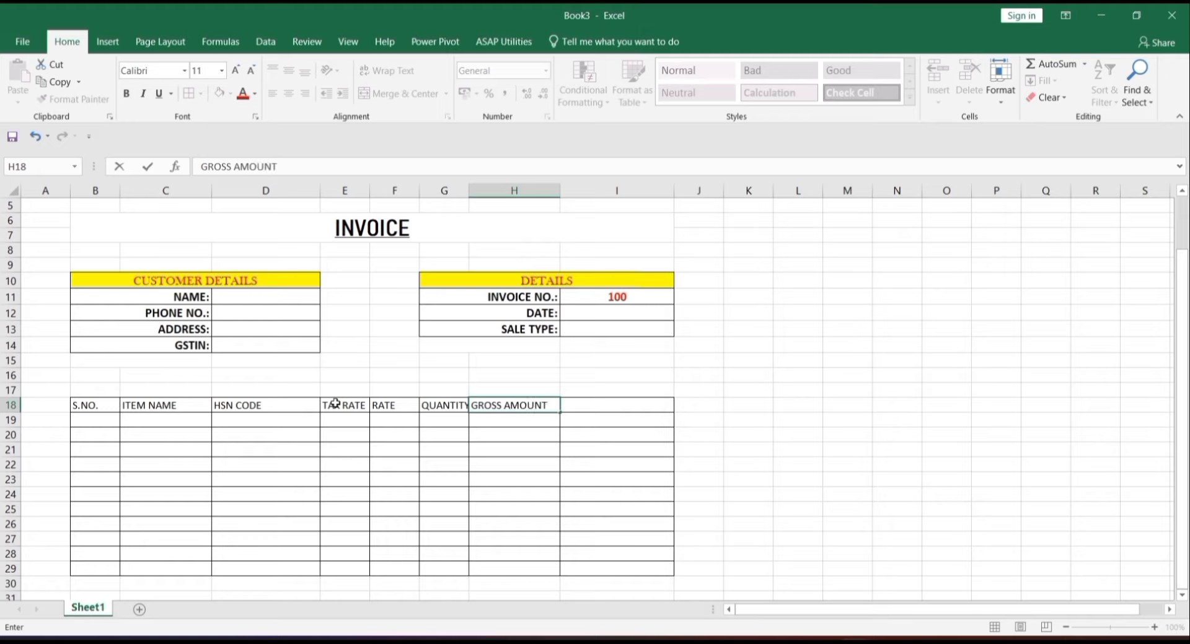
pyautogui.press('Tab')
pyautogui.write('N')
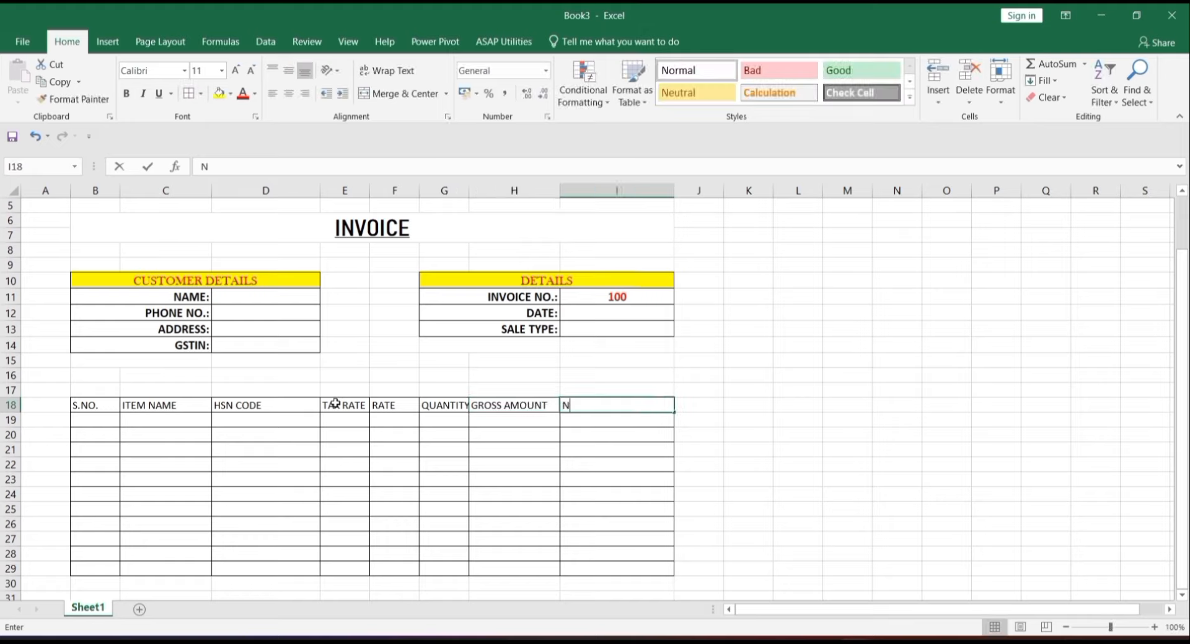
pyautogui.write('ET AMOUN')
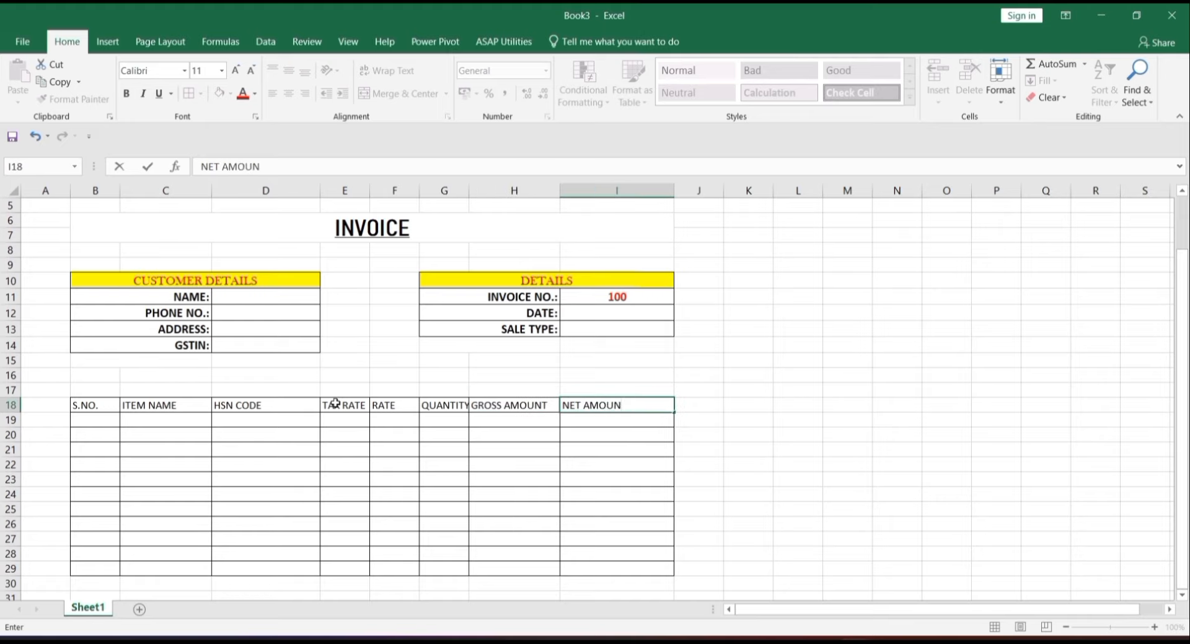
pyautogui.write('T')
pyautogui.press('Return')
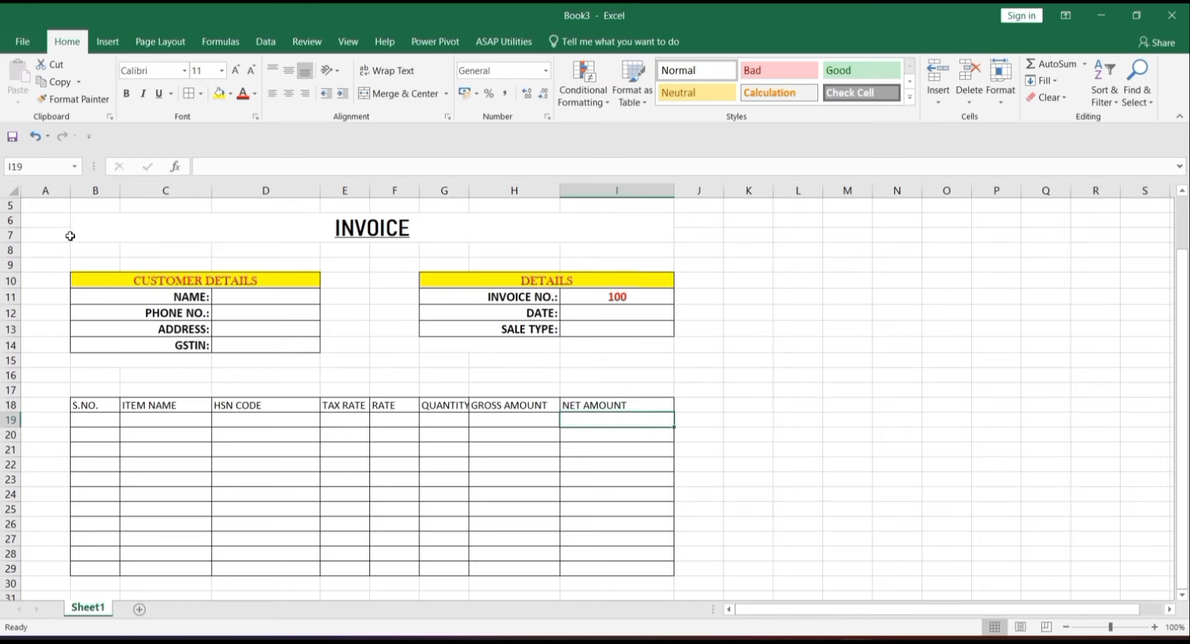
pyautogui.moveTo(120, 186); pyautogui.dragTo(115, 186)
# - Widen columns C, D, H and I so item names, HSN codes and amounts fit
pyautogui.moveTo(207, 191); pyautogui.dragTo(293, 204)
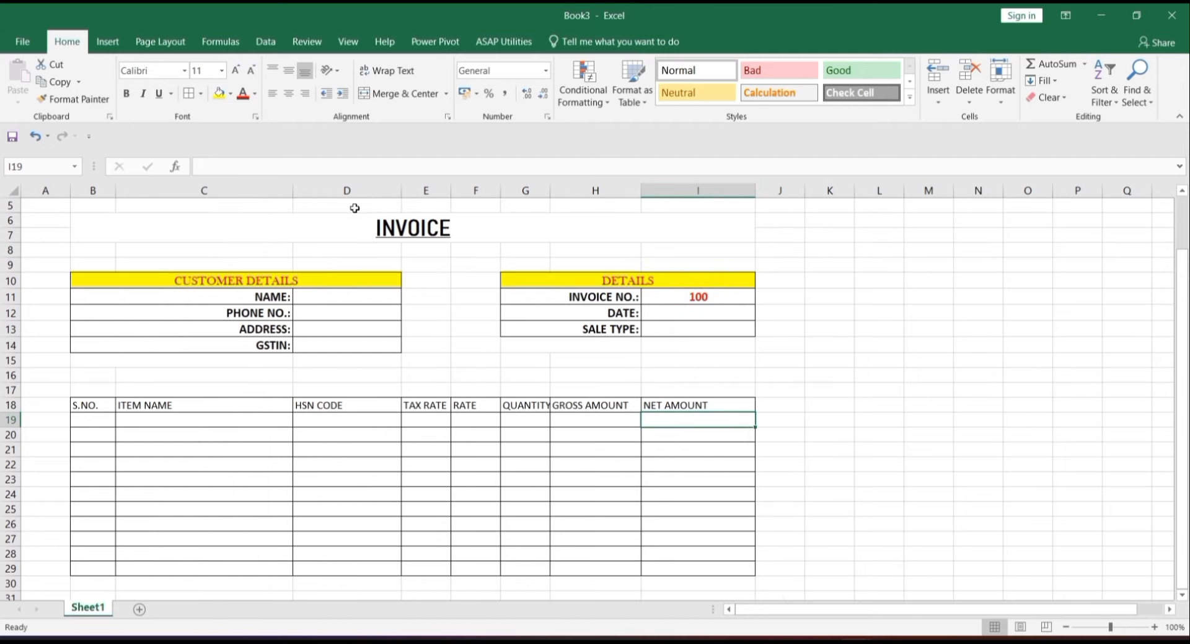
pyautogui.moveTo(401, 187); pyautogui.dragTo(658, 190)
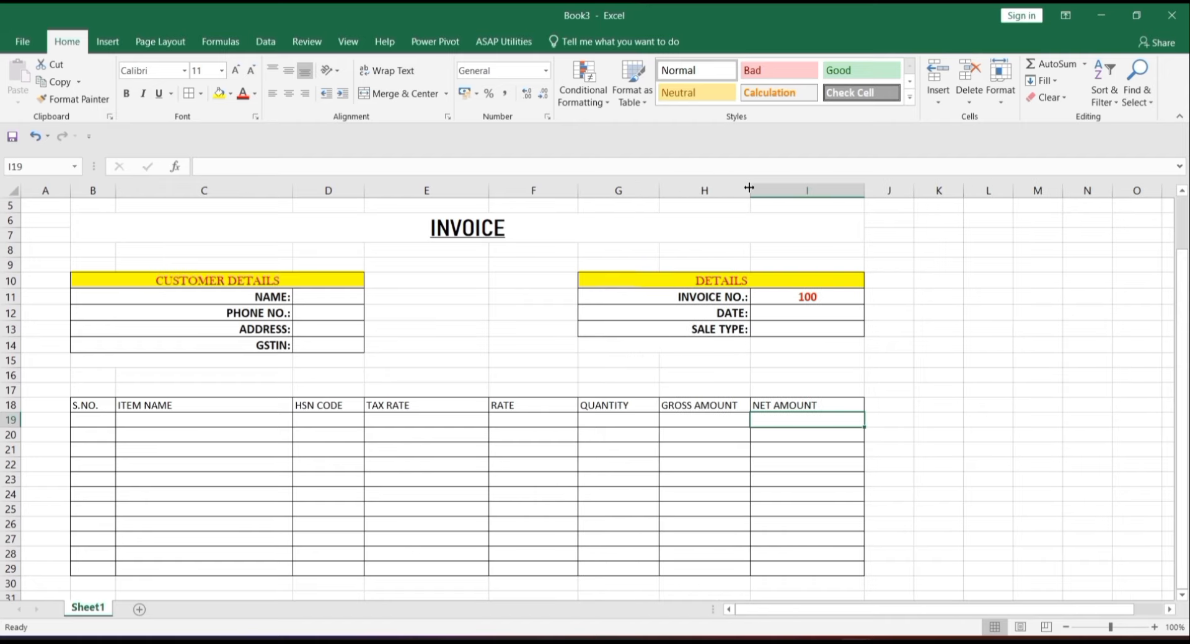
pyautogui.moveTo(749, 188); pyautogui.dragTo(765, 189)
pyautogui.moveTo(879, 189); pyautogui.dragTo(906, 189)
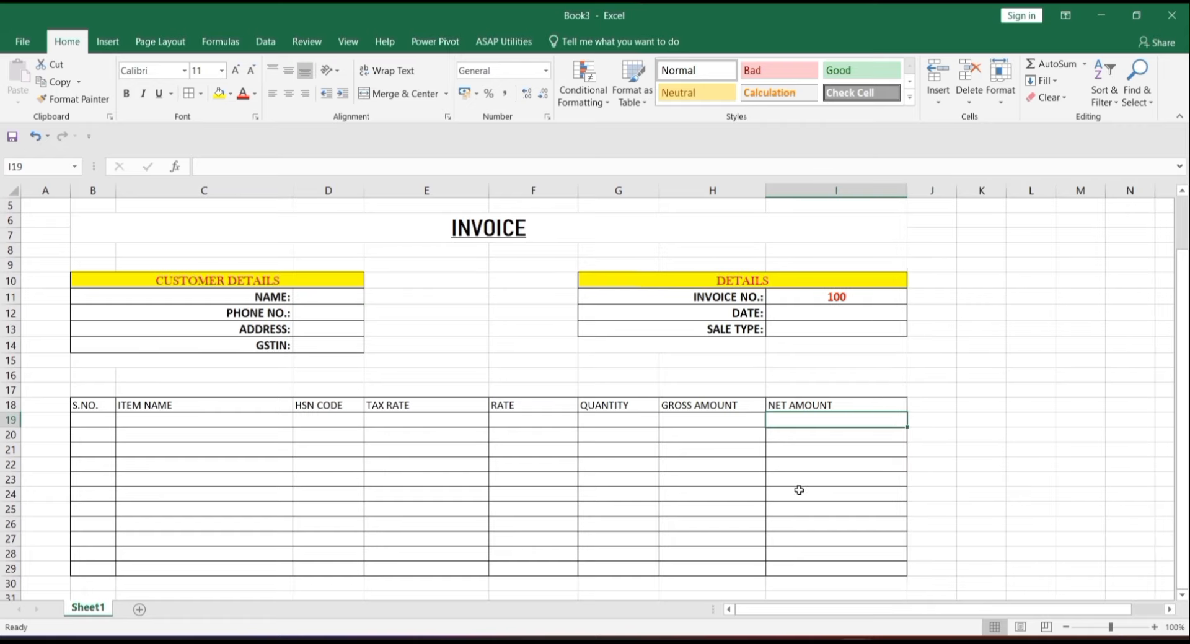
pyautogui.moveTo(94, 402); pyautogui.dragTo(827, 402)
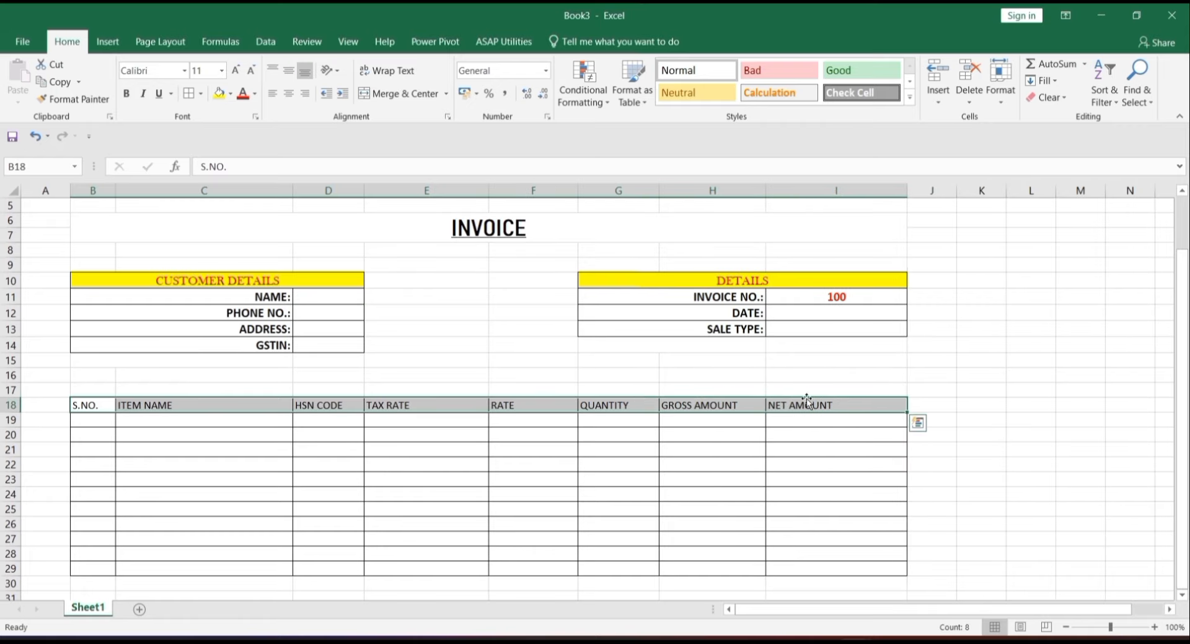
# - Format headers B18:I18 with yellow fill and red bold Baskerville Old Face 14, centred both ways
pyautogui.click(218, 93)
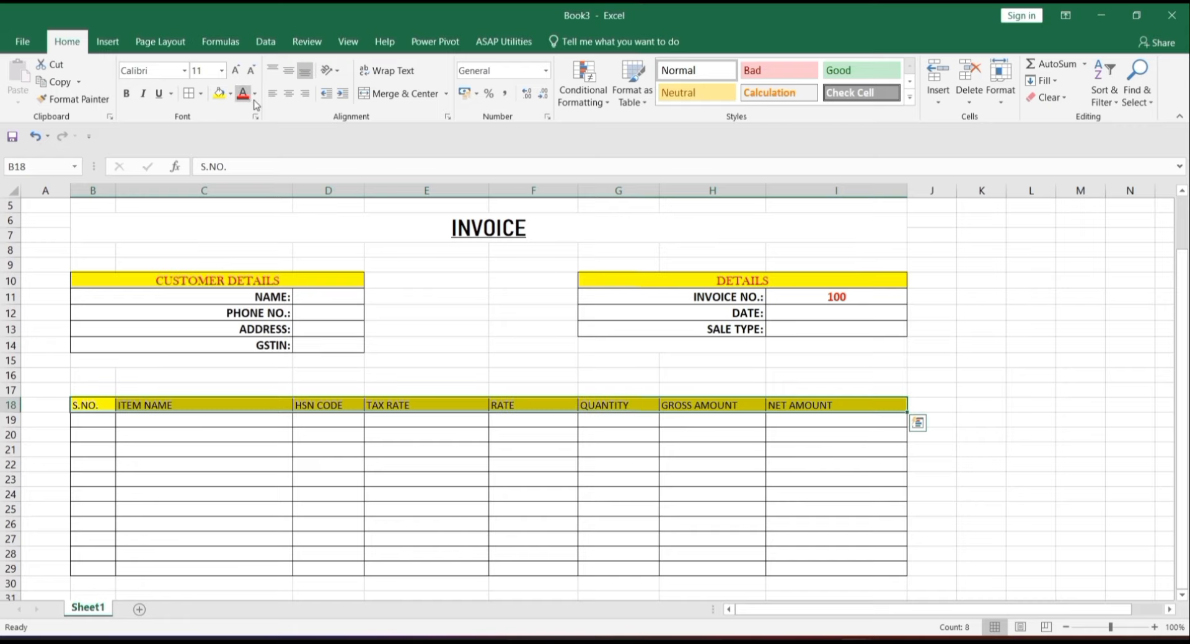
pyautogui.click(243, 93)
pyautogui.click(235, 70)
pyautogui.click(234, 73)
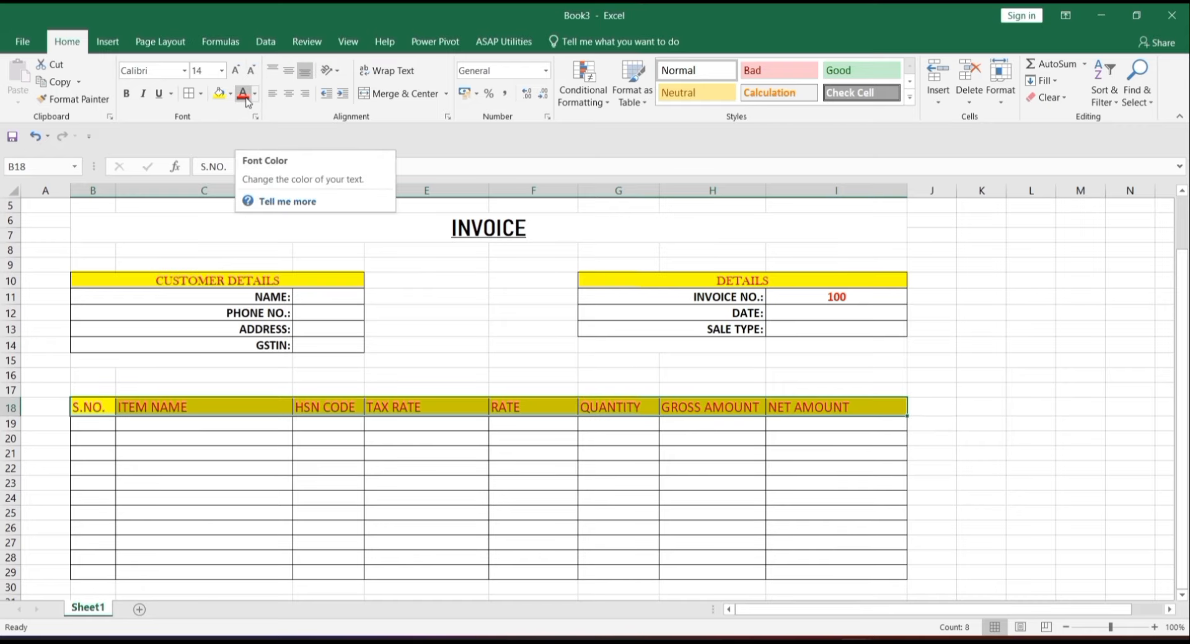
pyautogui.click(184, 70)
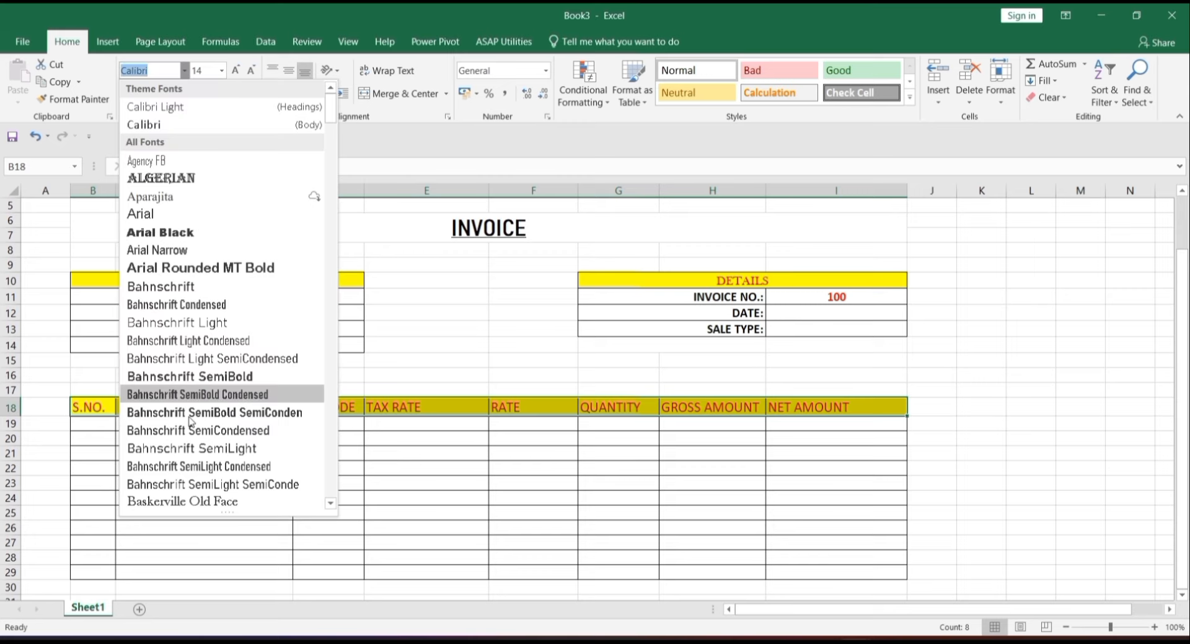
pyautogui.click(215, 502)
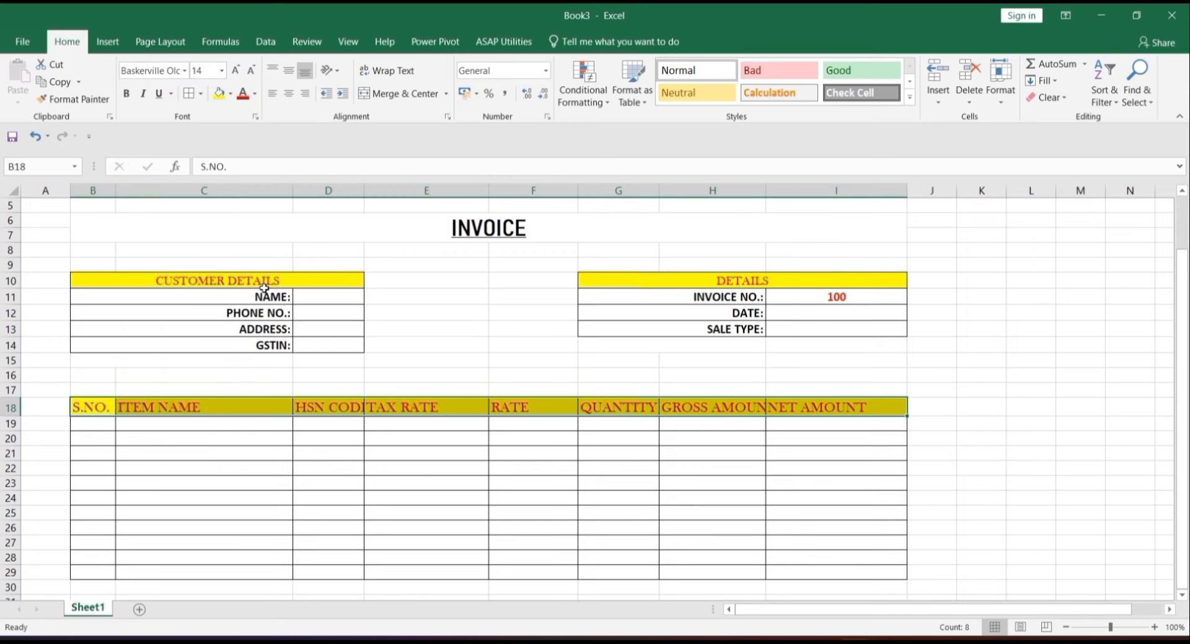
pyautogui.click(289, 94)
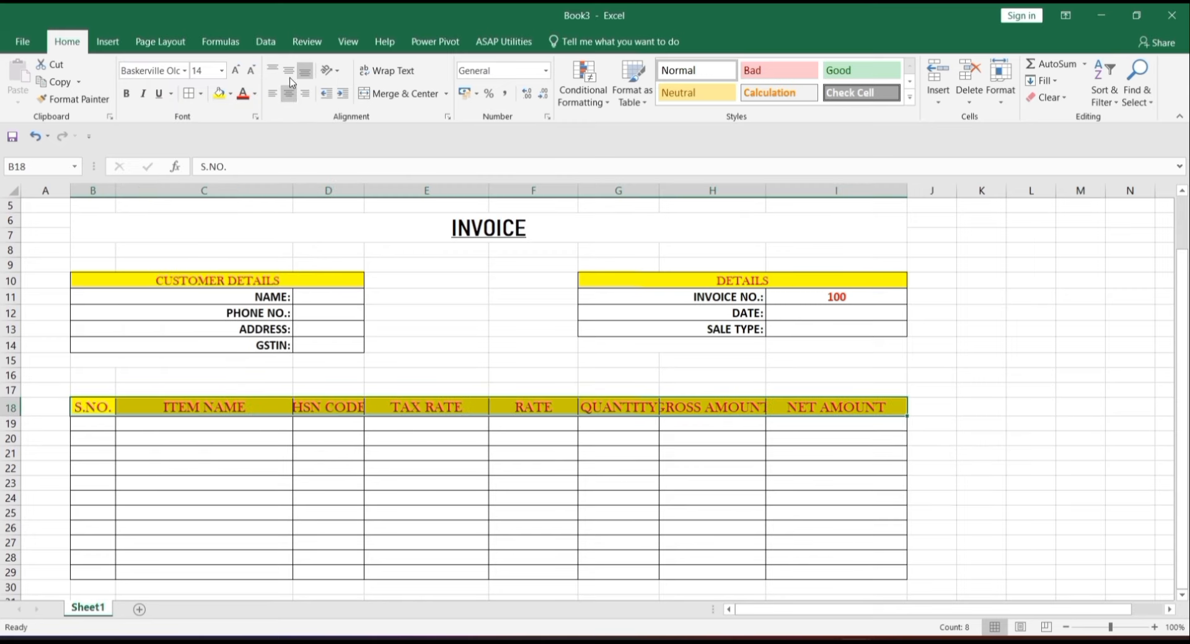
pyautogui.click(290, 72)
pyautogui.click(124, 98)
pyautogui.click(484, 515)
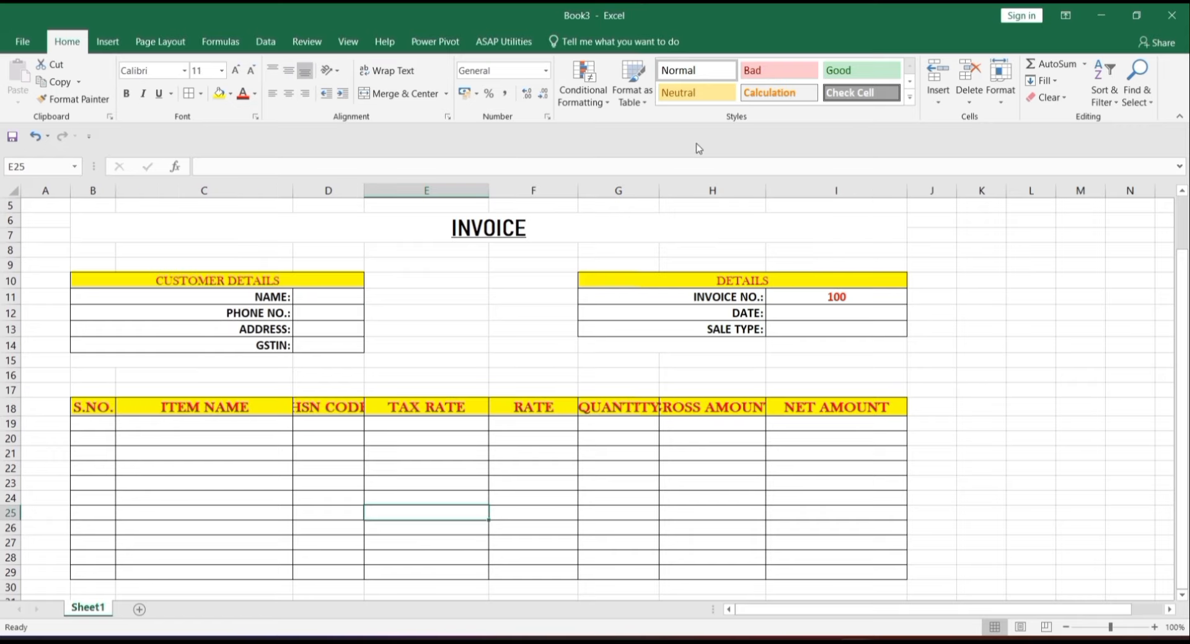
# - Widen columns G, H and D so QUANTITY, GROSS AMOUNT and HSN CODE fit
pyautogui.moveTo(665, 195); pyautogui.dragTo(700, 183)
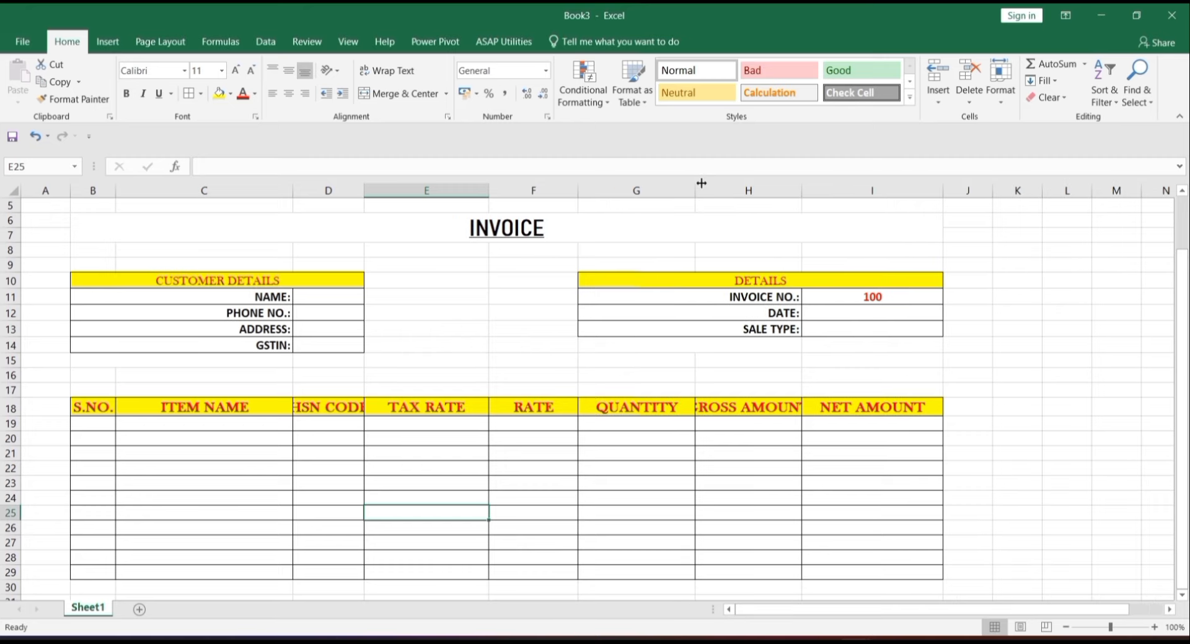
pyautogui.moveTo(801, 187); pyautogui.dragTo(843, 183)
pyautogui.moveTo(364, 188); pyautogui.dragTo(426, 185)
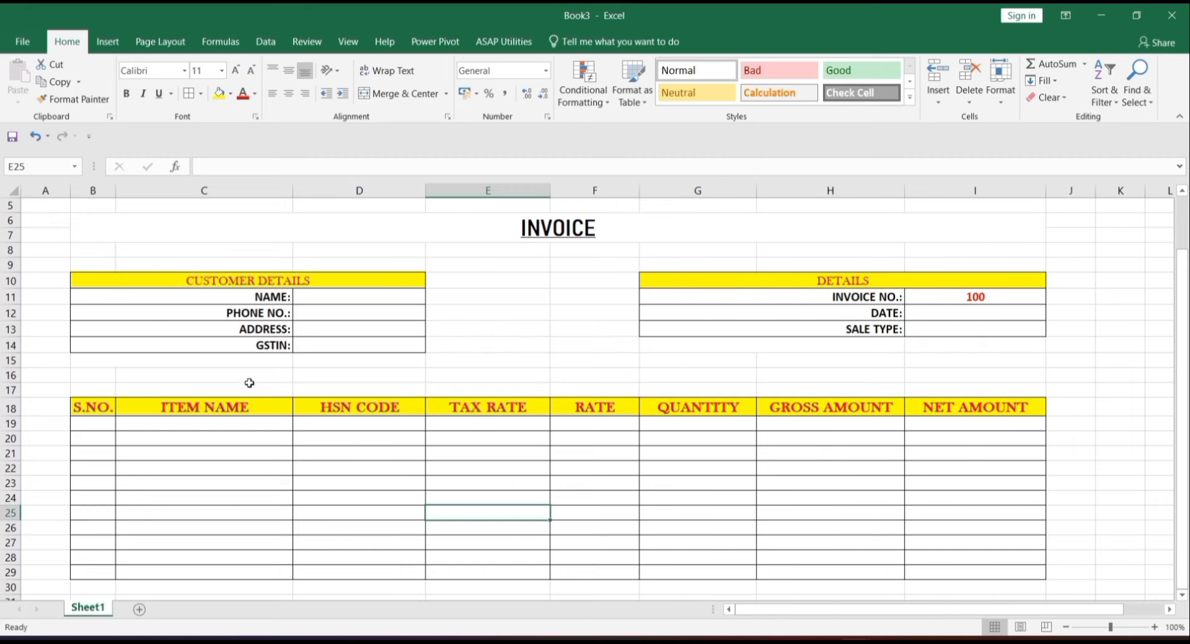
pyautogui.click(843, 571)
pyautogui.press('Down')
pyautogui.press('Down')
pyautogui.press('Down')
pyautogui.press('Down')
pyautogui.press('Down')
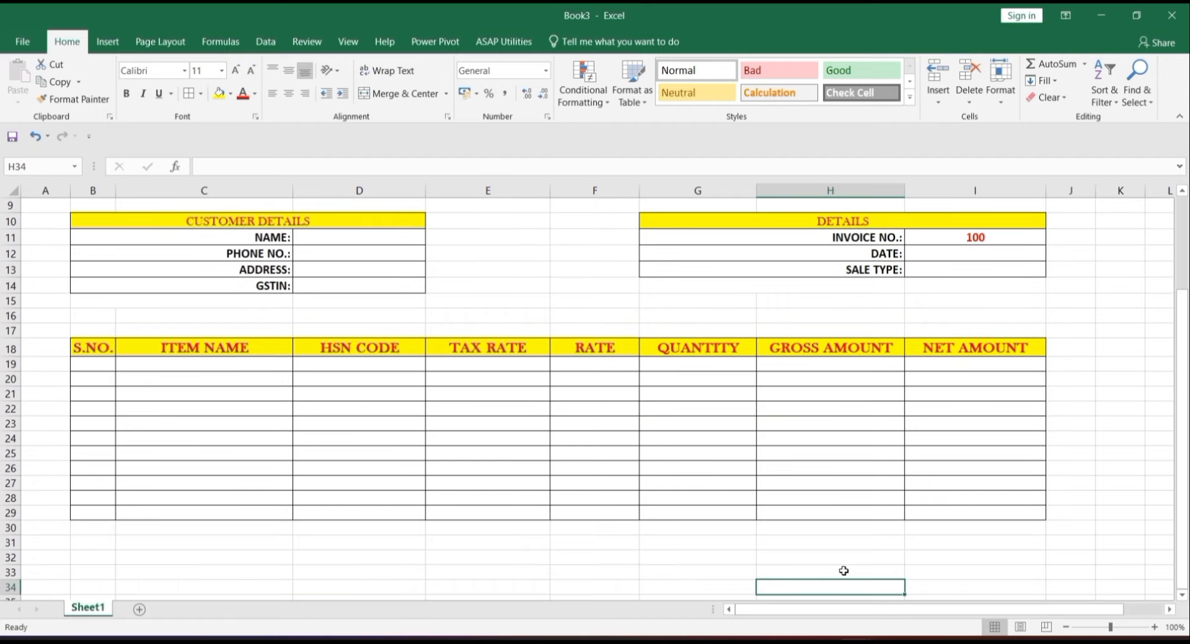
pyautogui.click(810, 555)
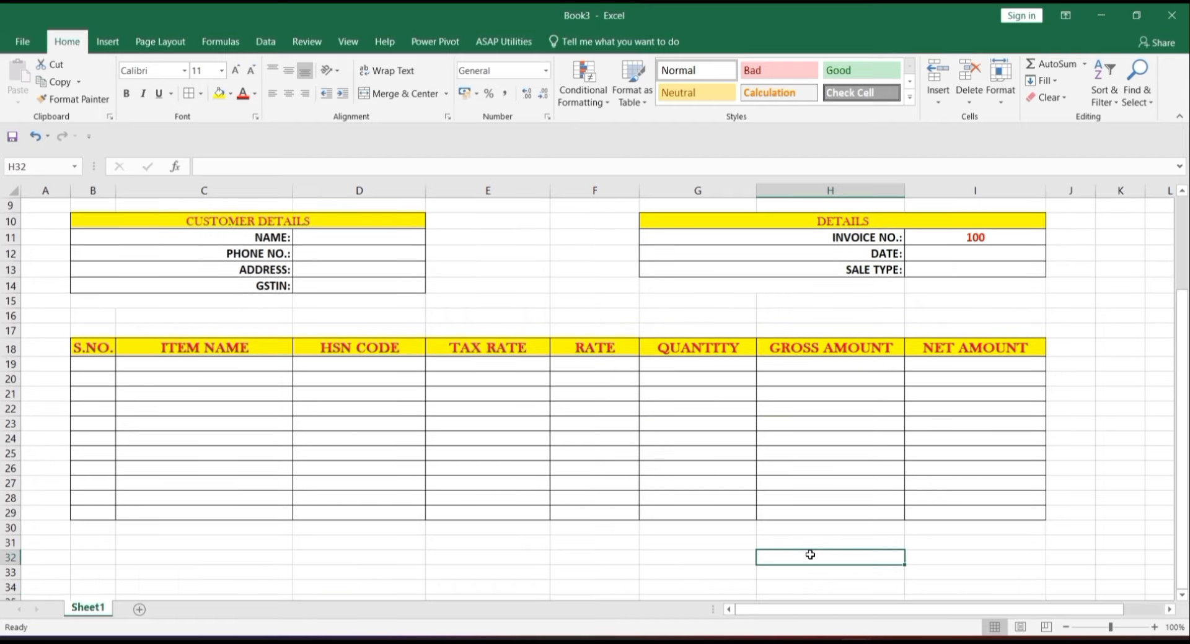
# - Apply All Borders to the summary range H32:I37 below the item grid
pyautogui.moveTo(822, 559); pyautogui.dragTo(917, 556)
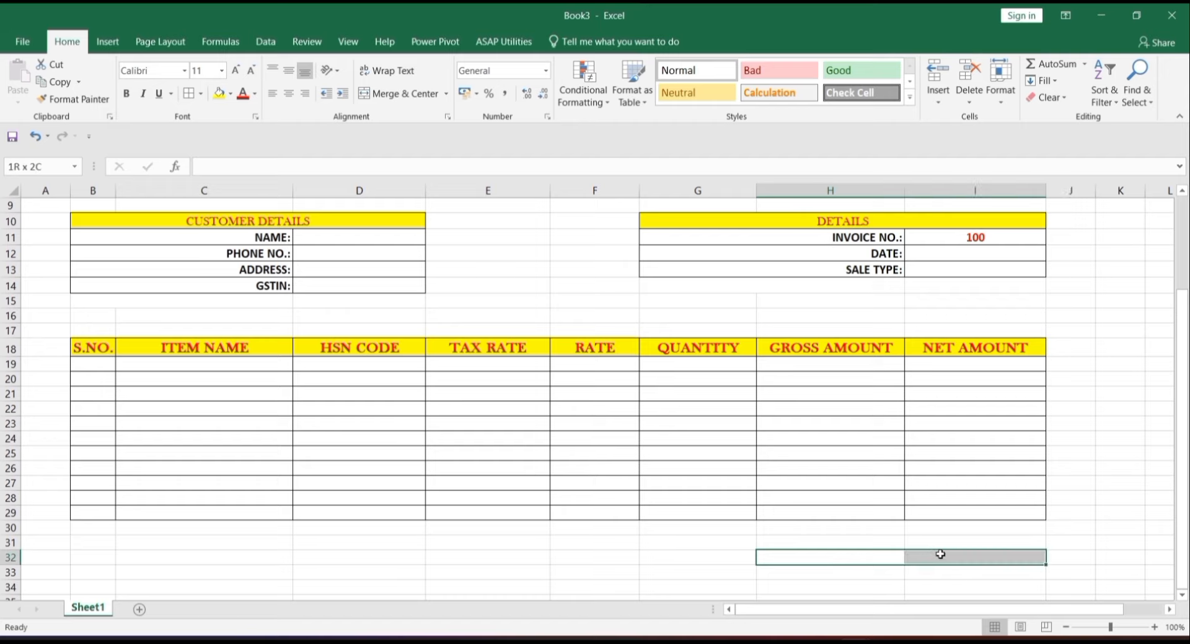
pyautogui.hotkey('shift', 'Down')
pyautogui.hotkey('shift', 'Down')
pyautogui.hotkey('shift', 'Down')
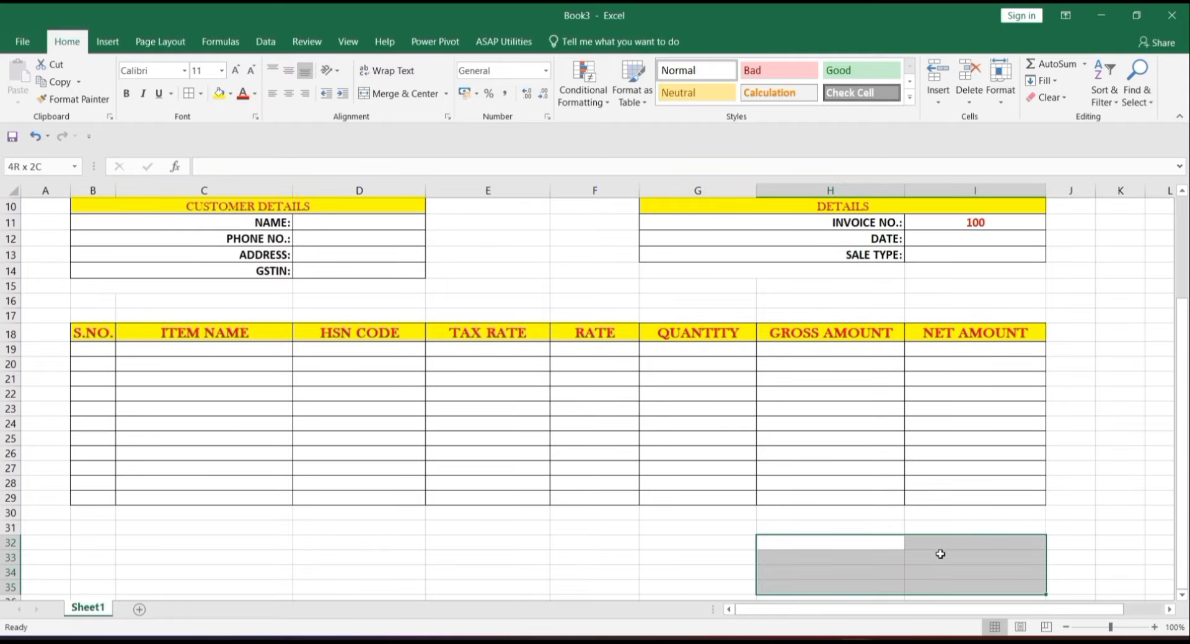
pyautogui.hotkey('shift', 'Down')
pyautogui.hotkey('shift', 'Down')
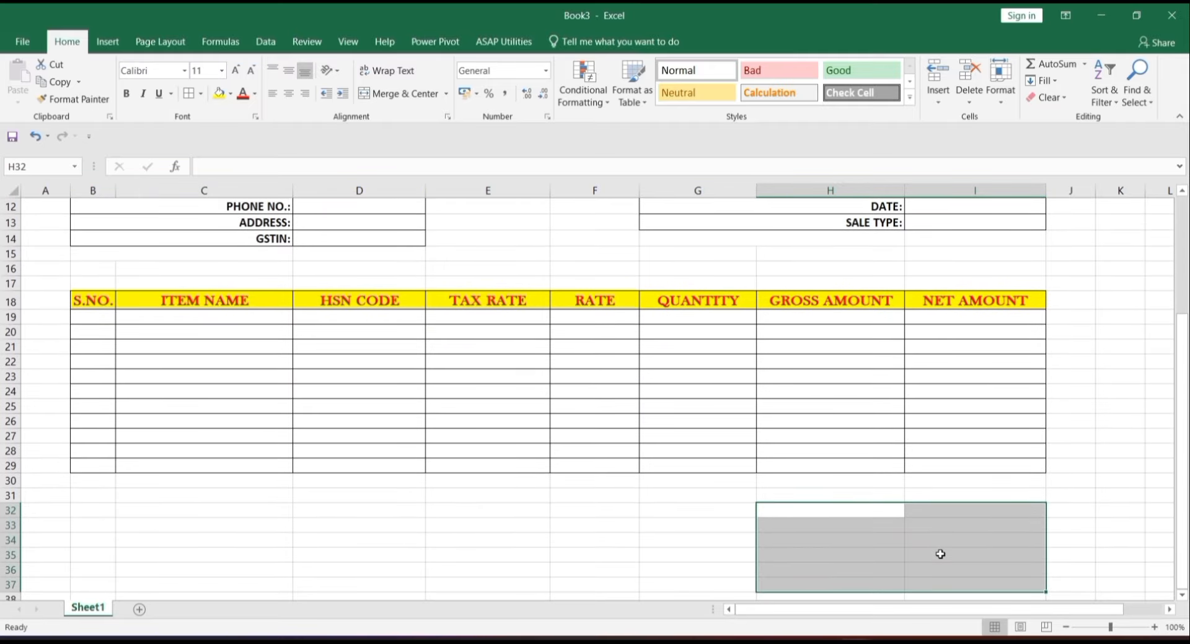
pyautogui.click(193, 99)
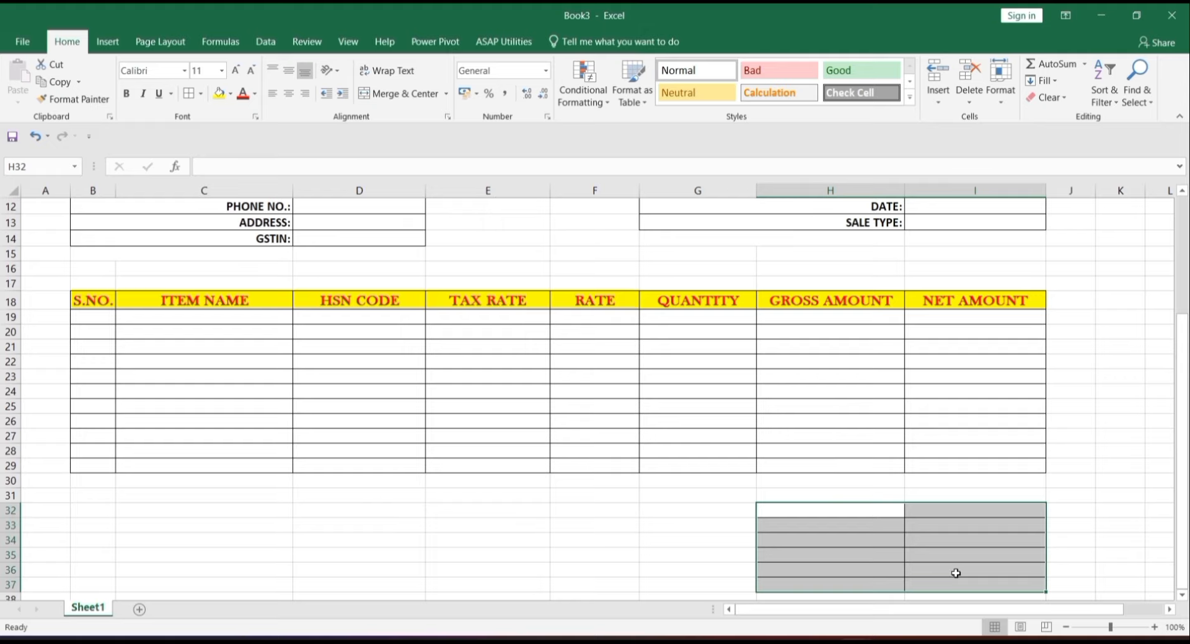
pyautogui.click(883, 569)
# - Enter the headings SUMMARY in H32 and AMOUNT in I32
pyautogui.click(866, 509)
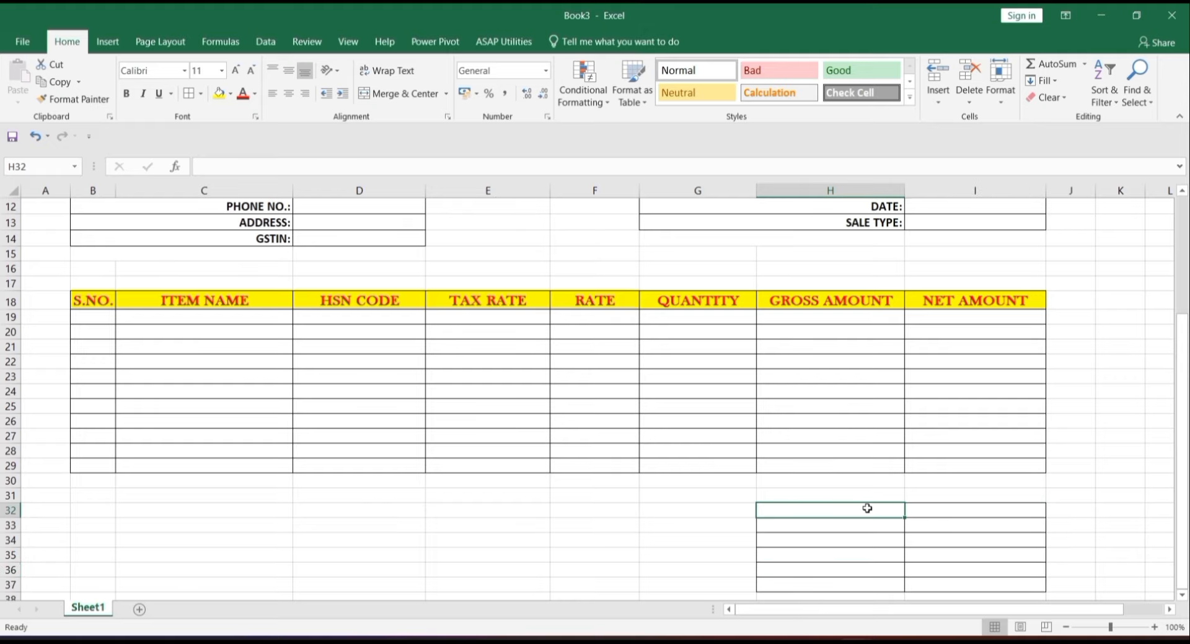
pyautogui.write('SUMM')
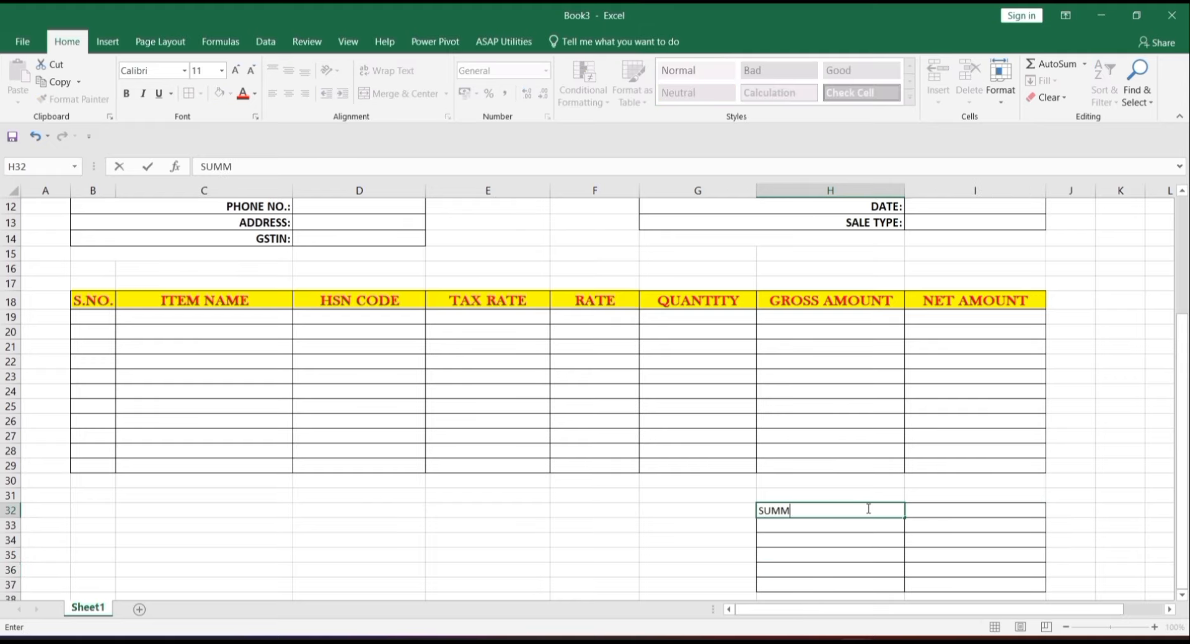
pyautogui.write('ARY')
pyautogui.click(924, 508)
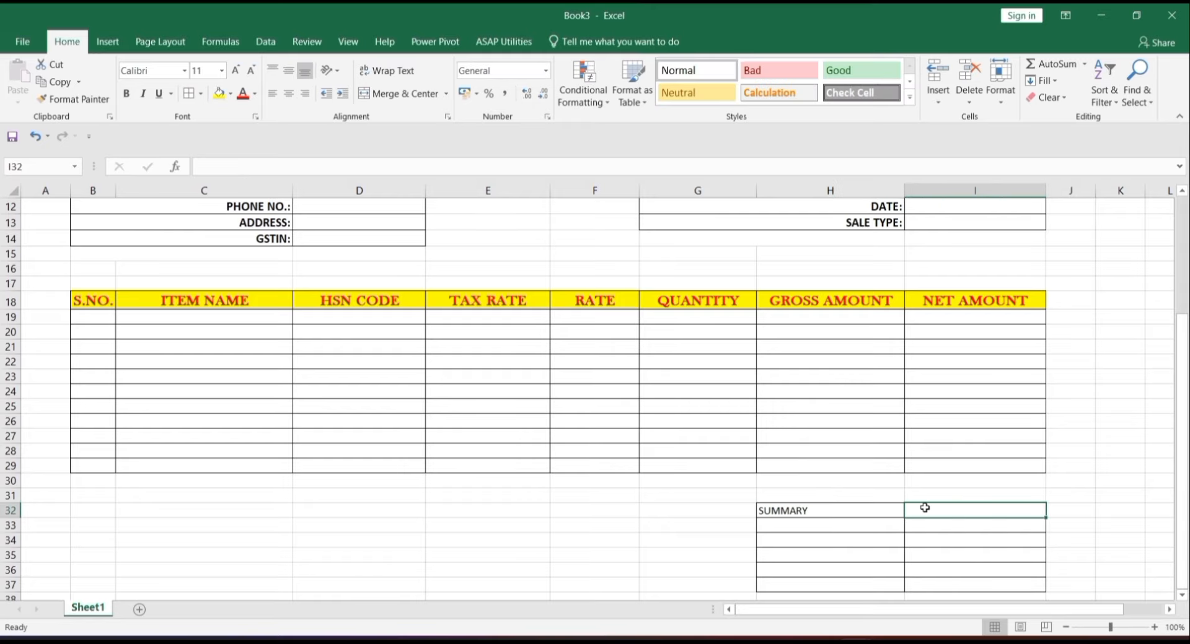
pyautogui.write('AMOUNT')
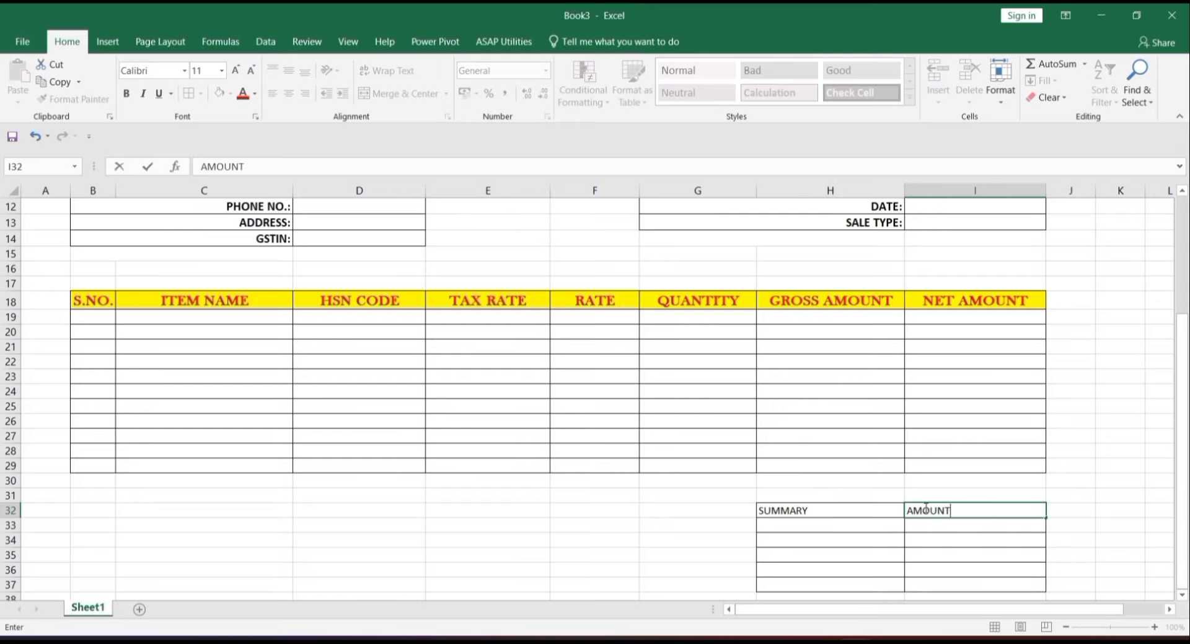
pyautogui.click(925, 508)
pyautogui.click(877, 509)
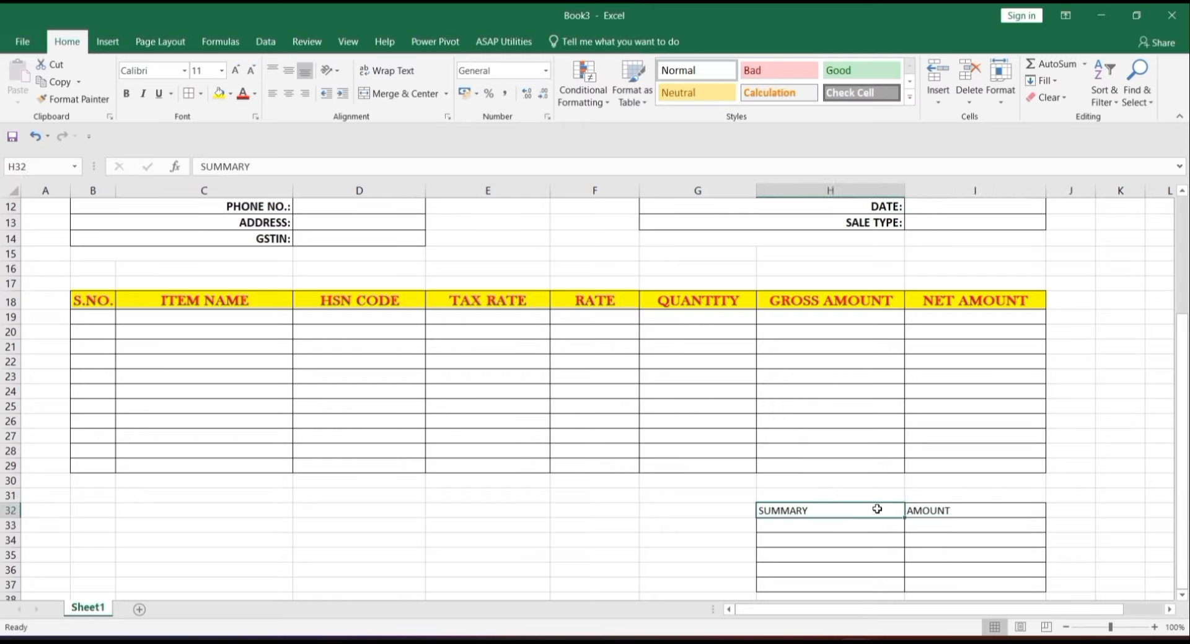
pyautogui.moveTo(904, 508); pyautogui.dragTo(942, 511)
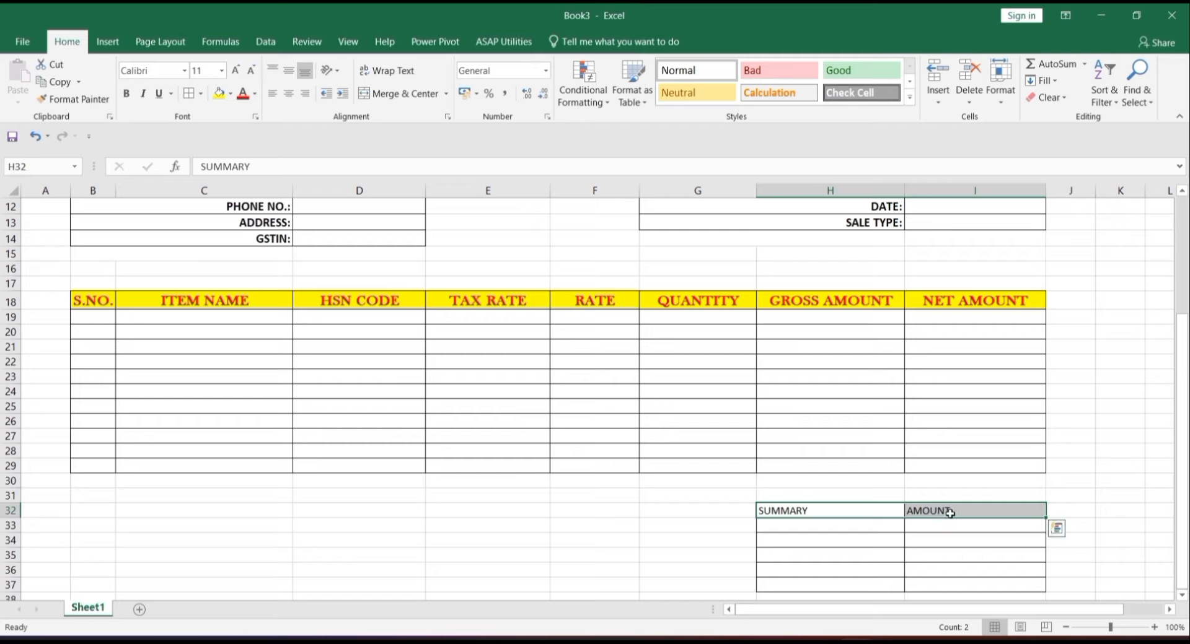
# - Format SUMMARY and AMOUNT as yellow-filled, red, bold, 12-point, centred Baskerville Old Face
pyautogui.click(219, 94)
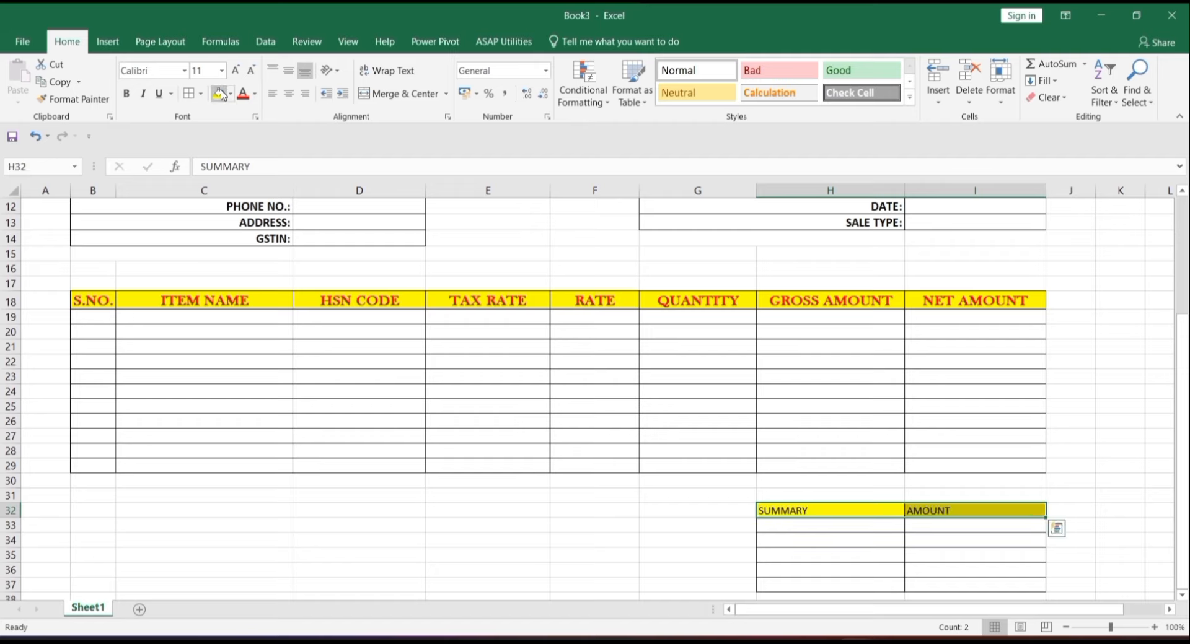
pyautogui.click(242, 93)
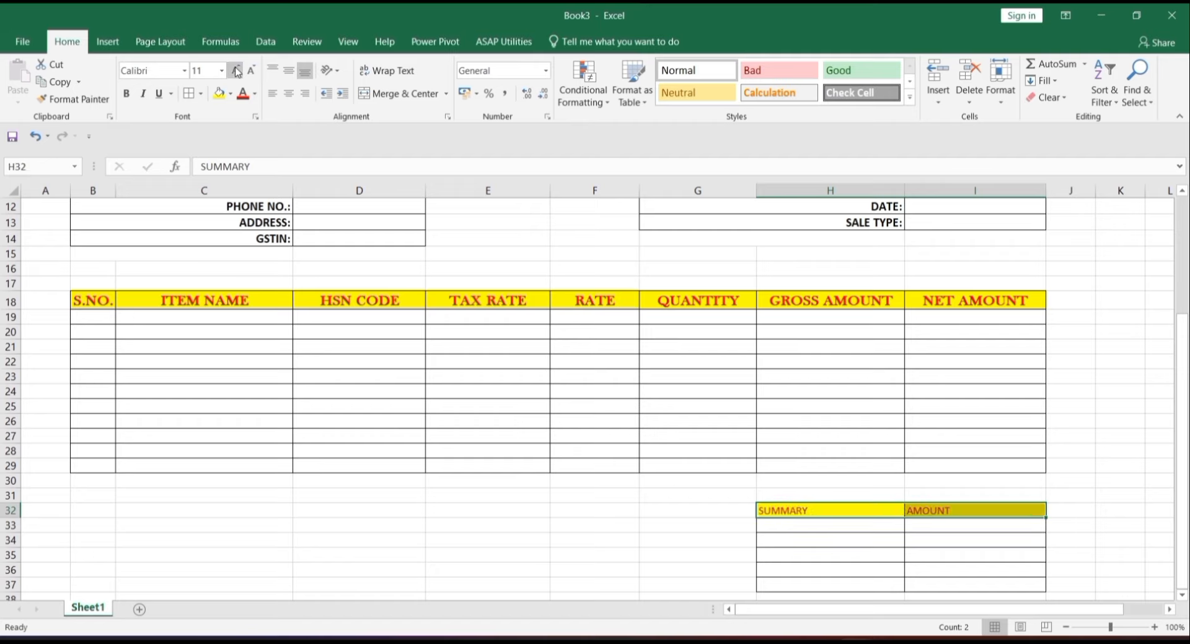
pyautogui.click(236, 72)
pyautogui.click(236, 72)
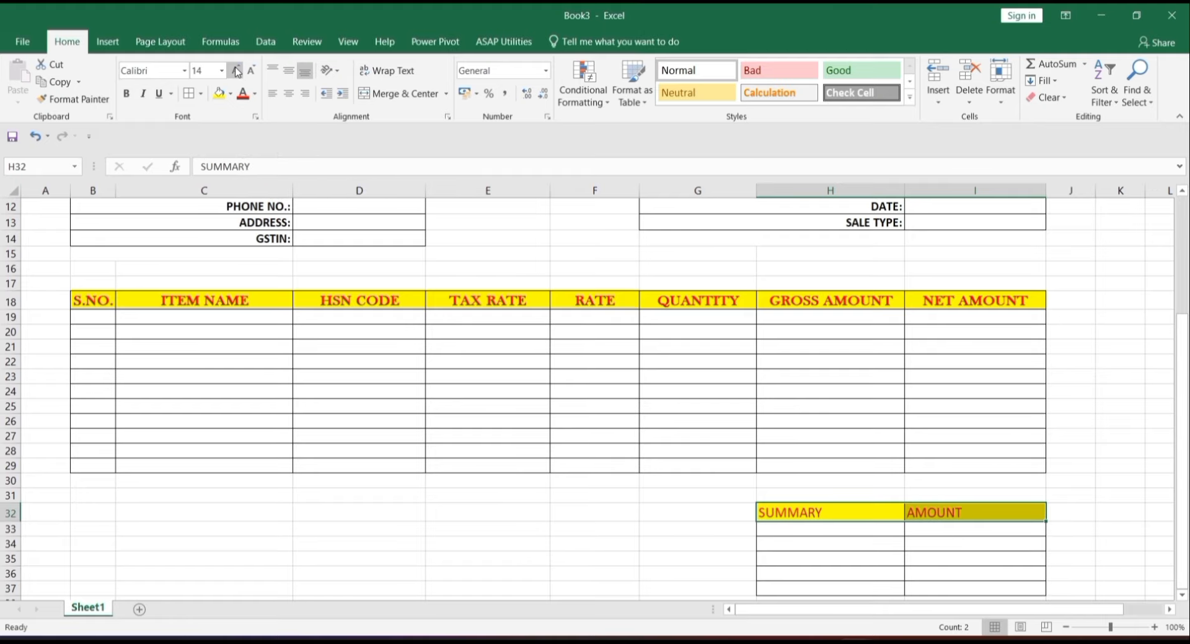
pyautogui.click(251, 70)
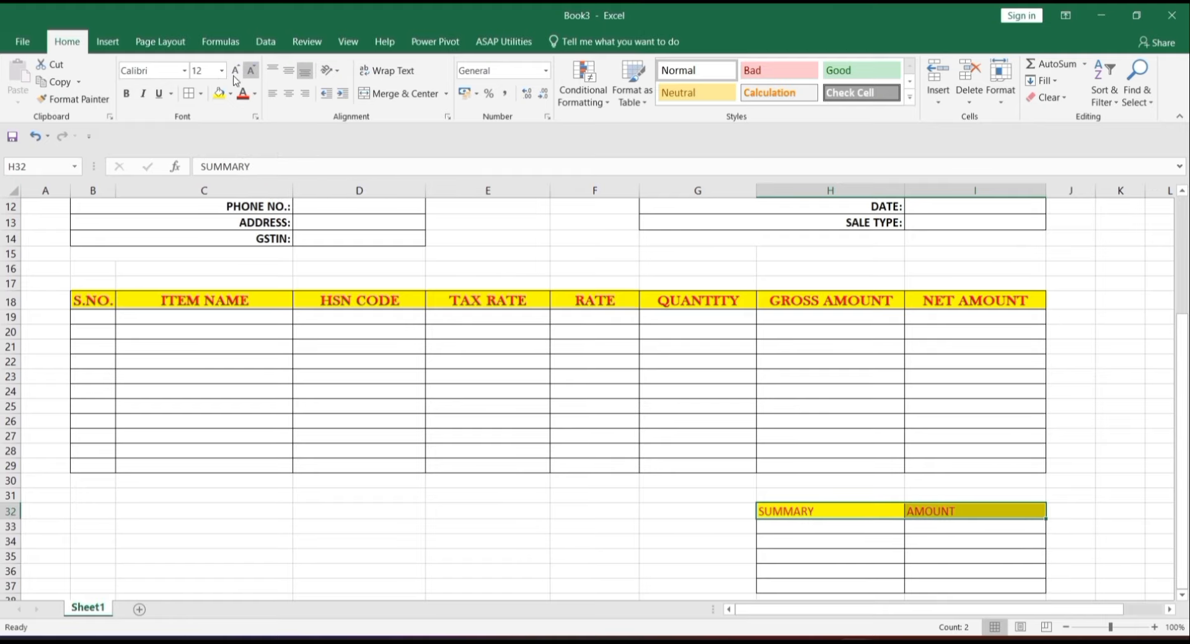
pyautogui.click(128, 94)
pyautogui.click(289, 71)
pyautogui.click(289, 93)
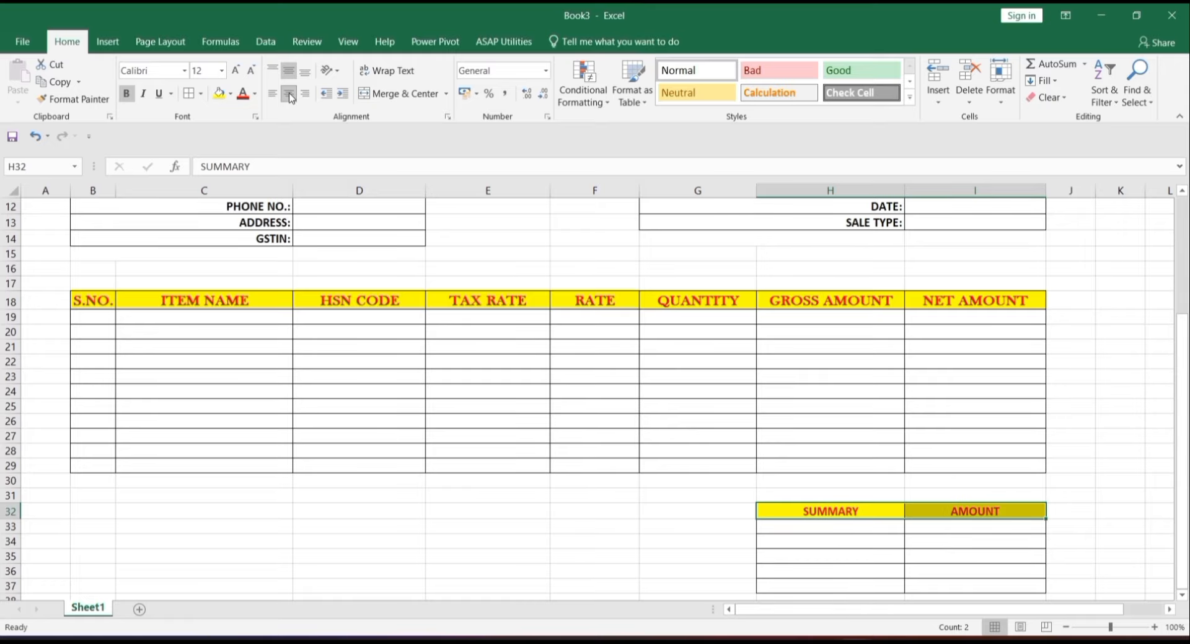
pyautogui.click(184, 71)
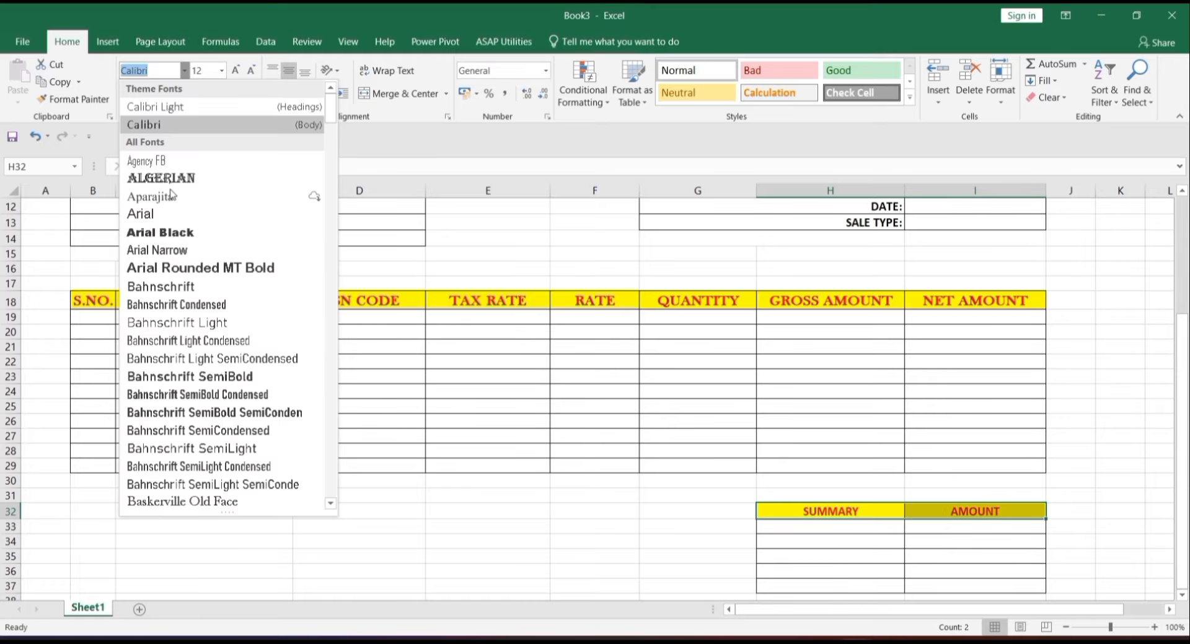
pyautogui.click(224, 502)
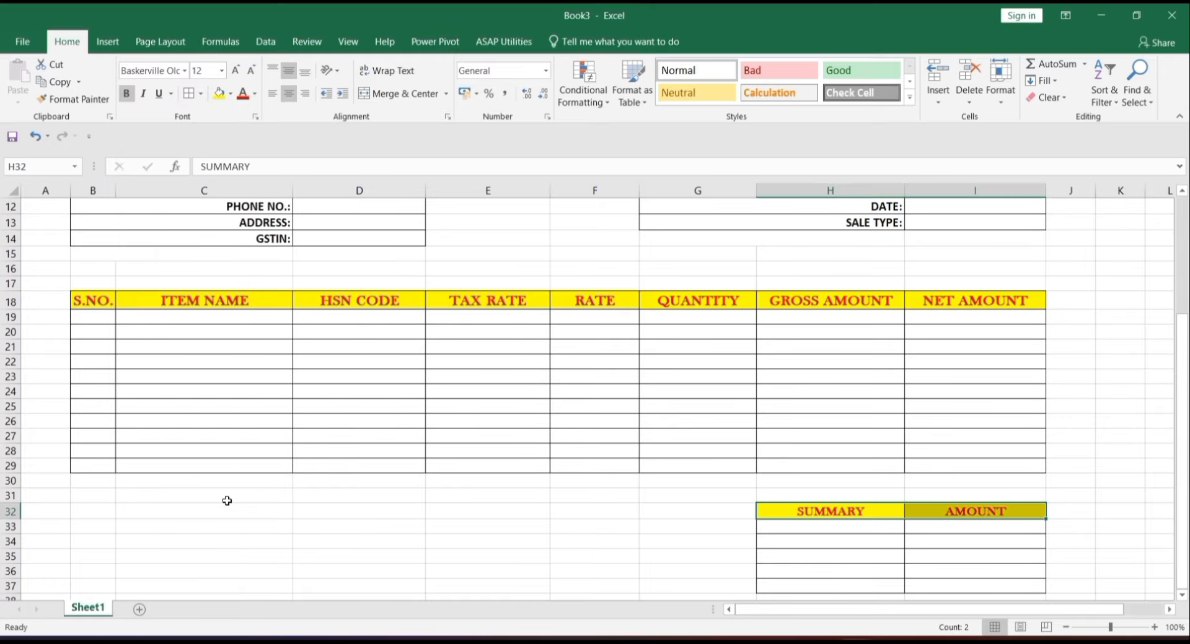
# - Right-align the summary label cells H33:H37 and set them to 12 point
pyautogui.moveTo(850, 530); pyautogui.dragTo(849, 589)
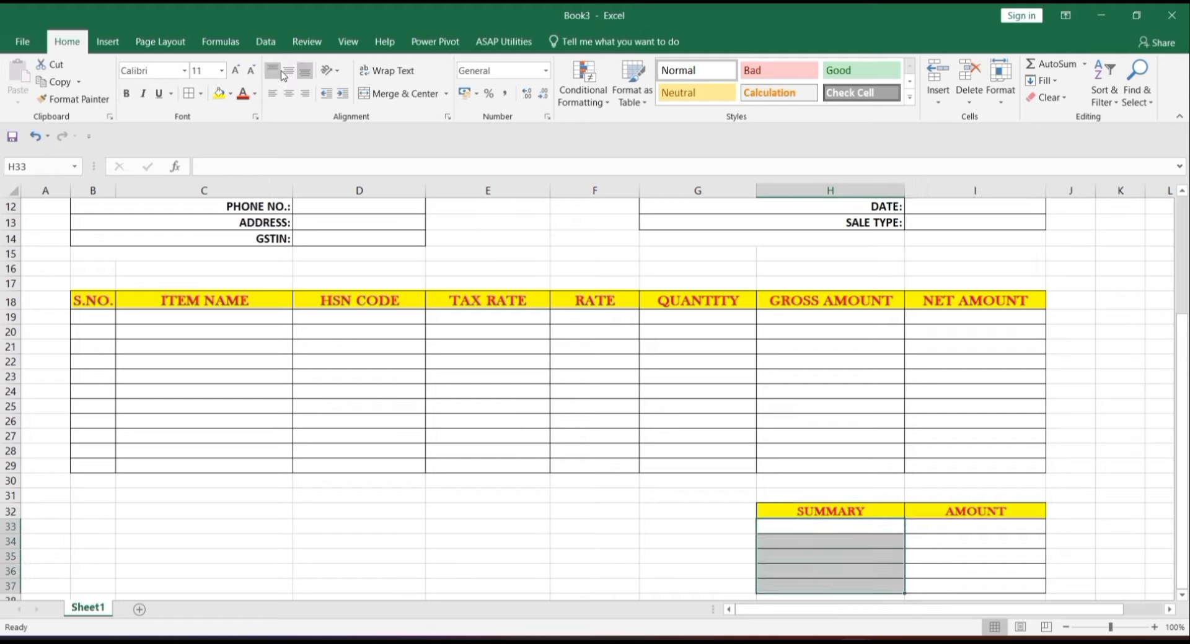
pyautogui.click(303, 93)
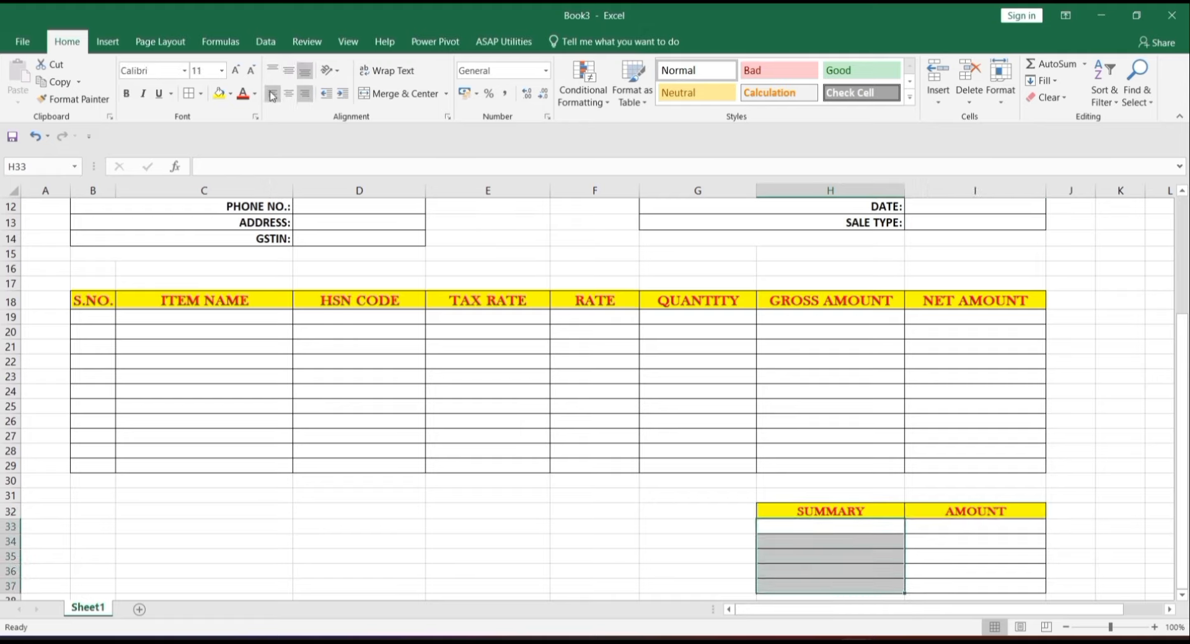
pyautogui.click(234, 69)
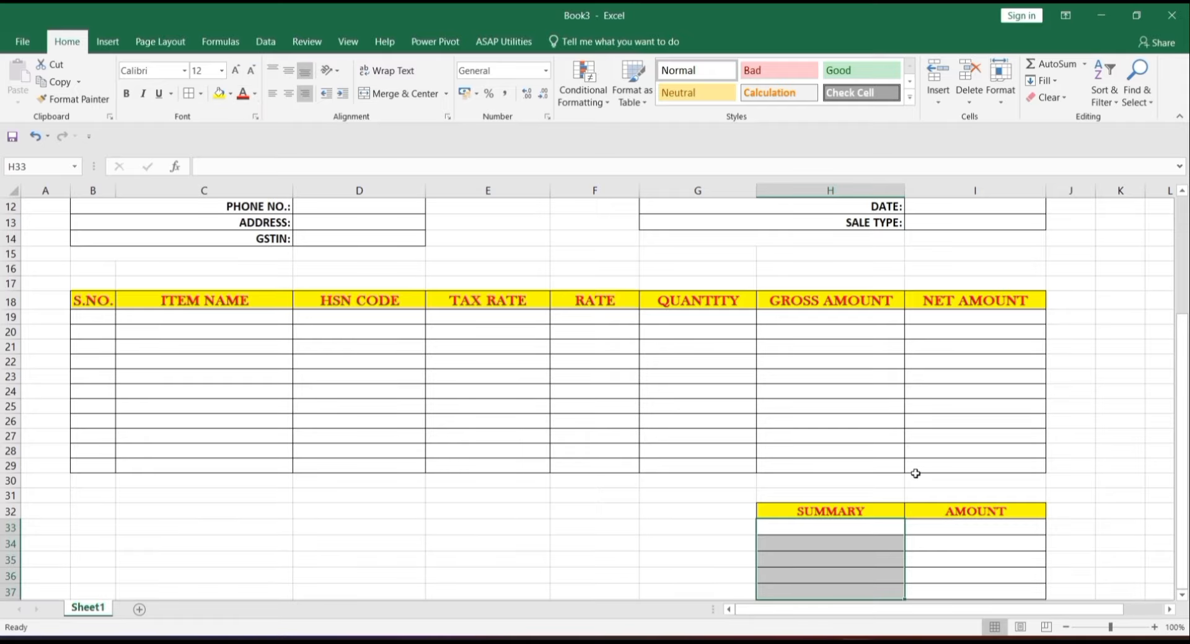
# - Make the amount cells I33:I37 centred, bold and 12 point
pyautogui.click(925, 527)
pyautogui.moveTo(929, 543); pyautogui.dragTo(935, 569)
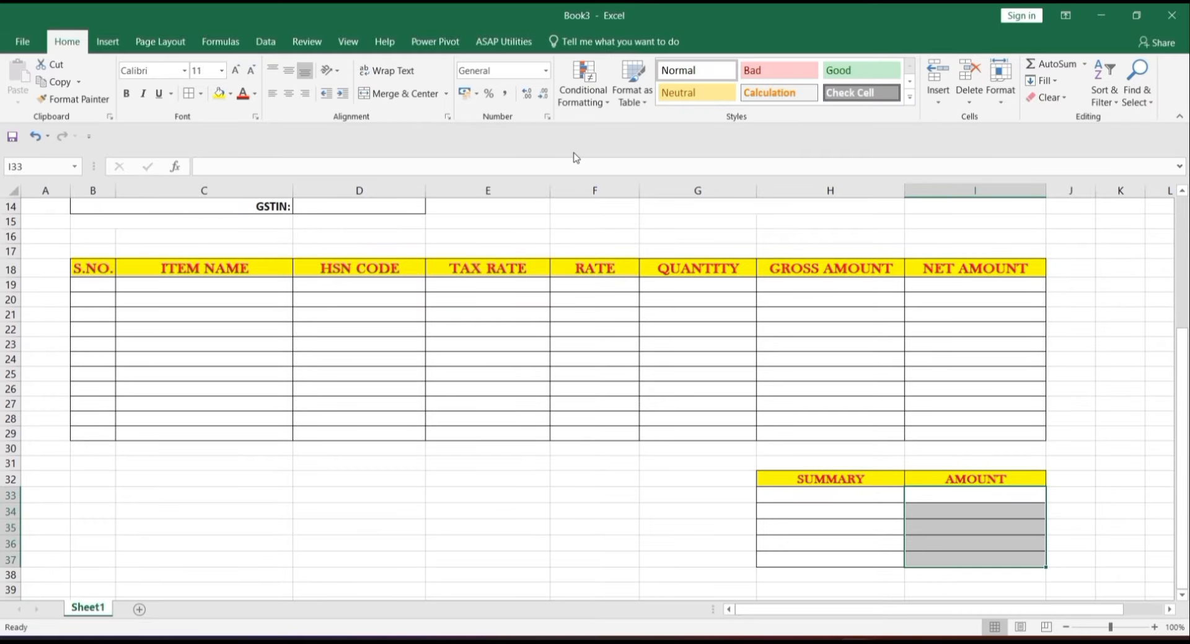
pyautogui.click(288, 92)
pyautogui.click(288, 71)
pyautogui.click(236, 71)
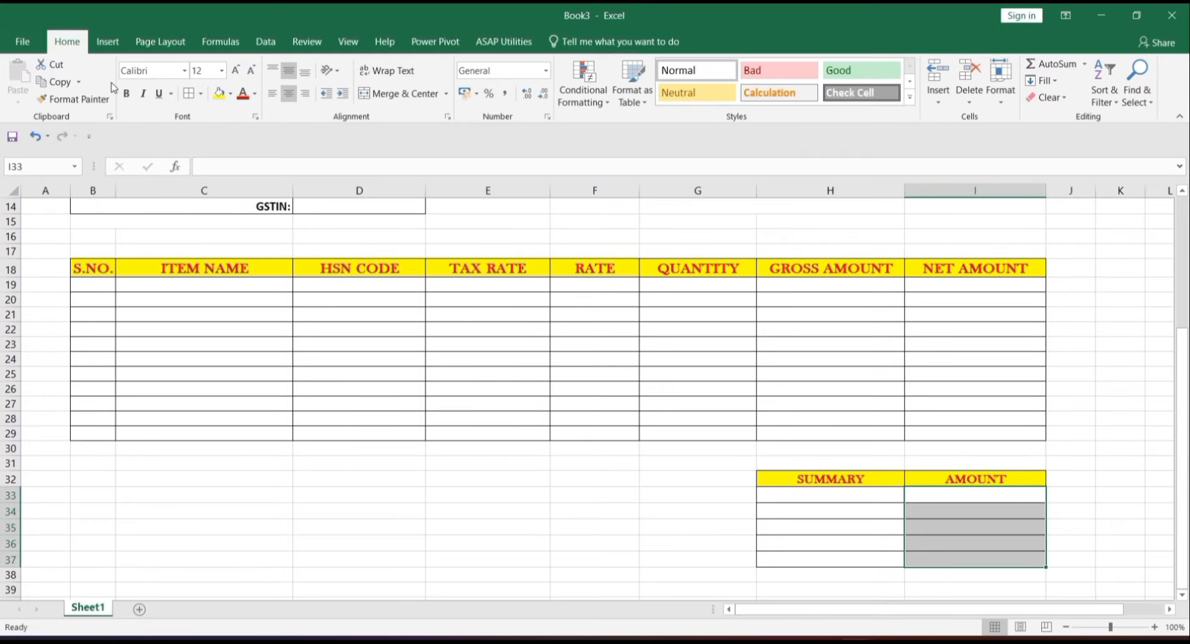
pyautogui.click(129, 96)
pyautogui.click(833, 346)
pyautogui.click(643, 570)
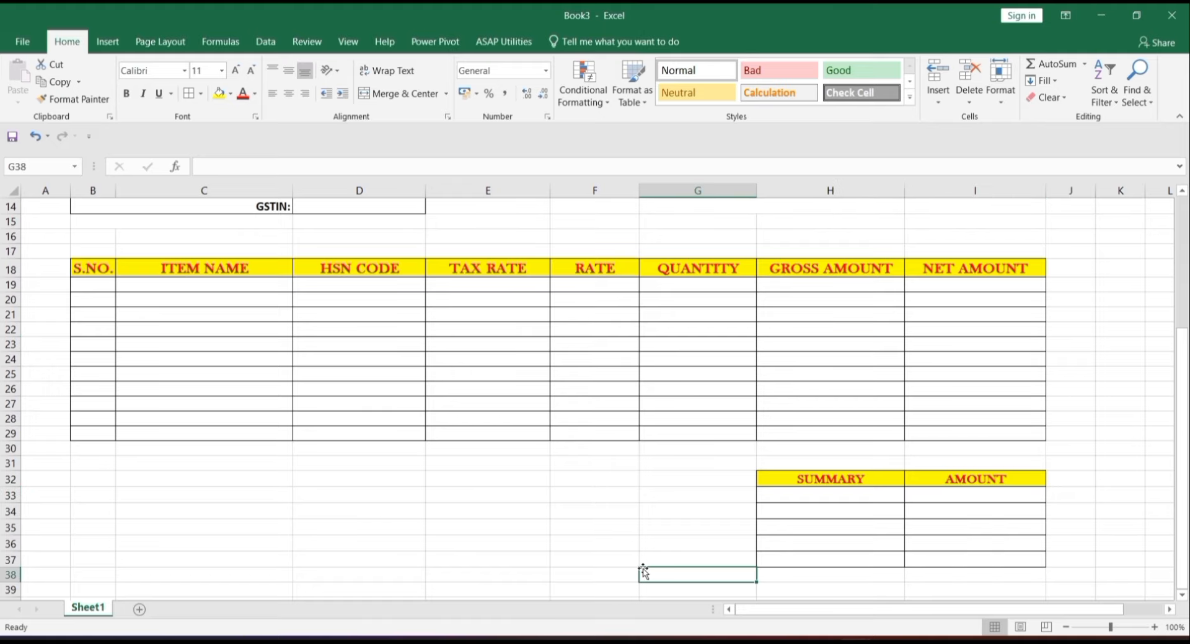
pyautogui.click(103, 575)
# - Merge B40:C40 into a yellow, bold, right-aligned Baskerville Old Face label 'AMOUNT IN WORDS:'
pyautogui.press('Down')
pyautogui.press('Down')
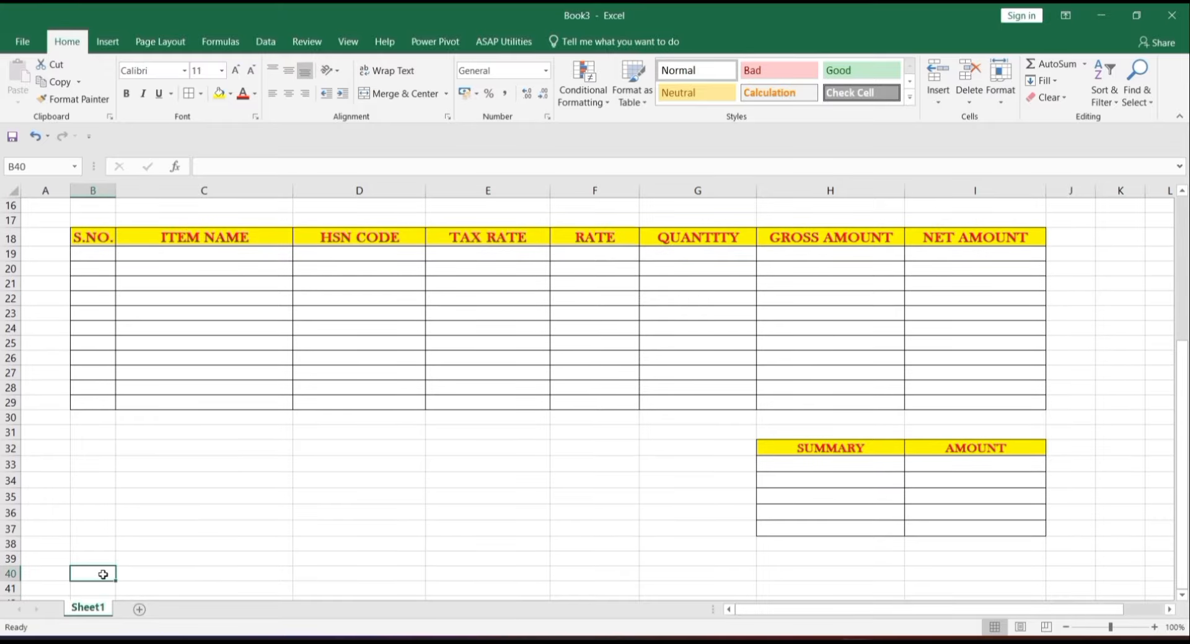
pyautogui.moveTo(91, 570); pyautogui.dragTo(209, 572)
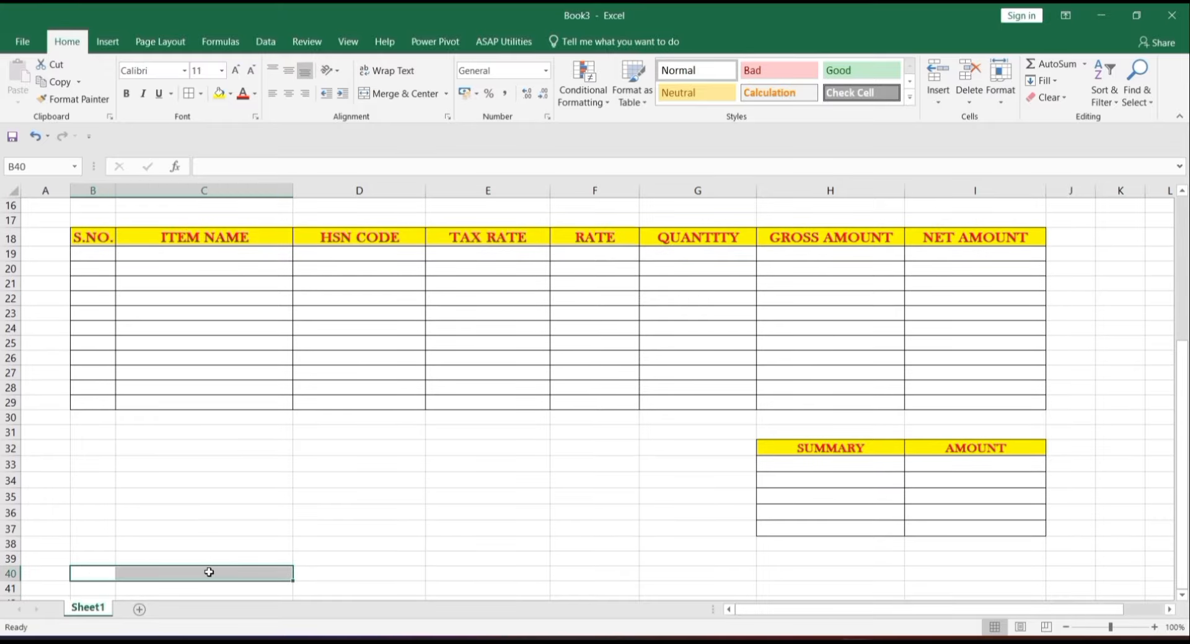
pyautogui.click(397, 94)
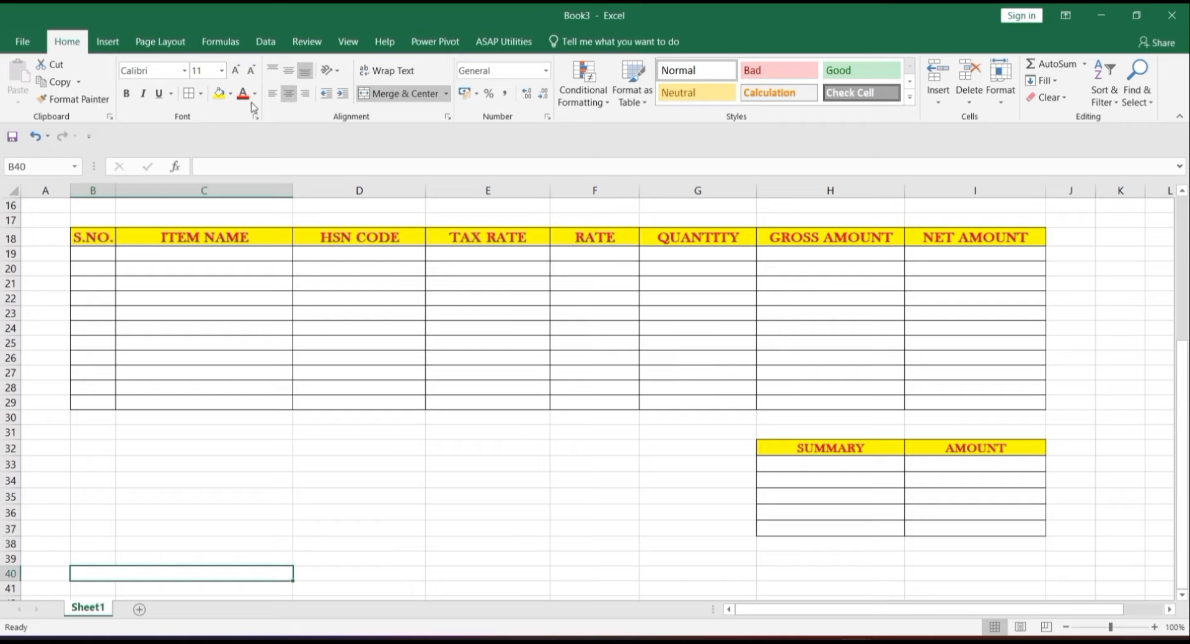
pyautogui.click(219, 94)
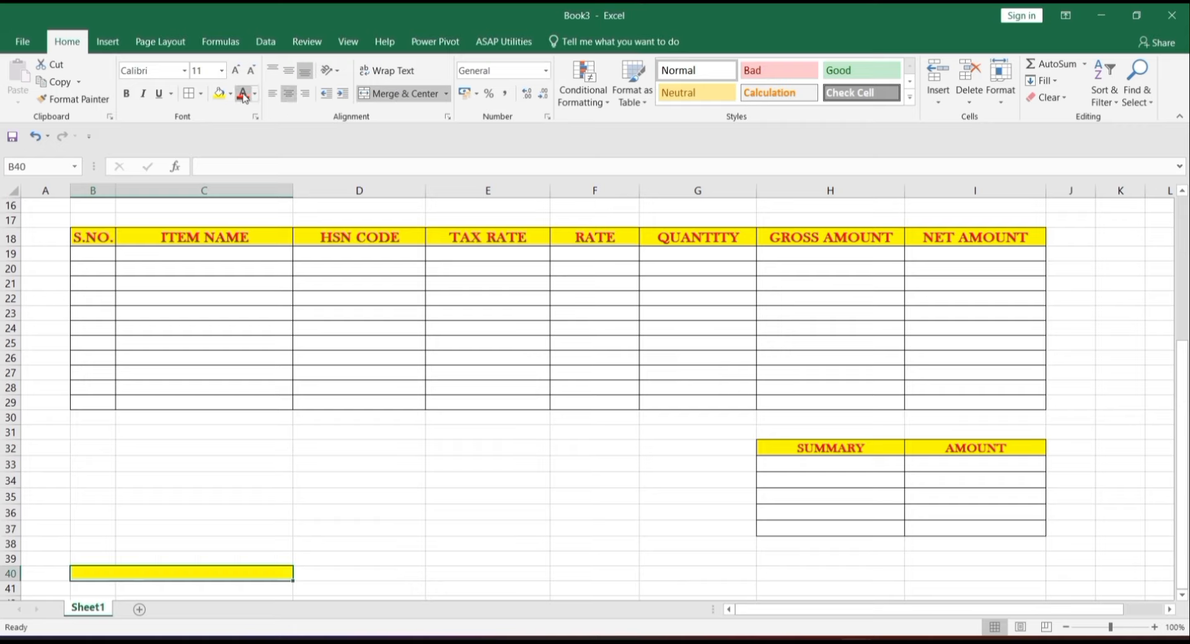
pyautogui.click(235, 71)
pyautogui.click(236, 71)
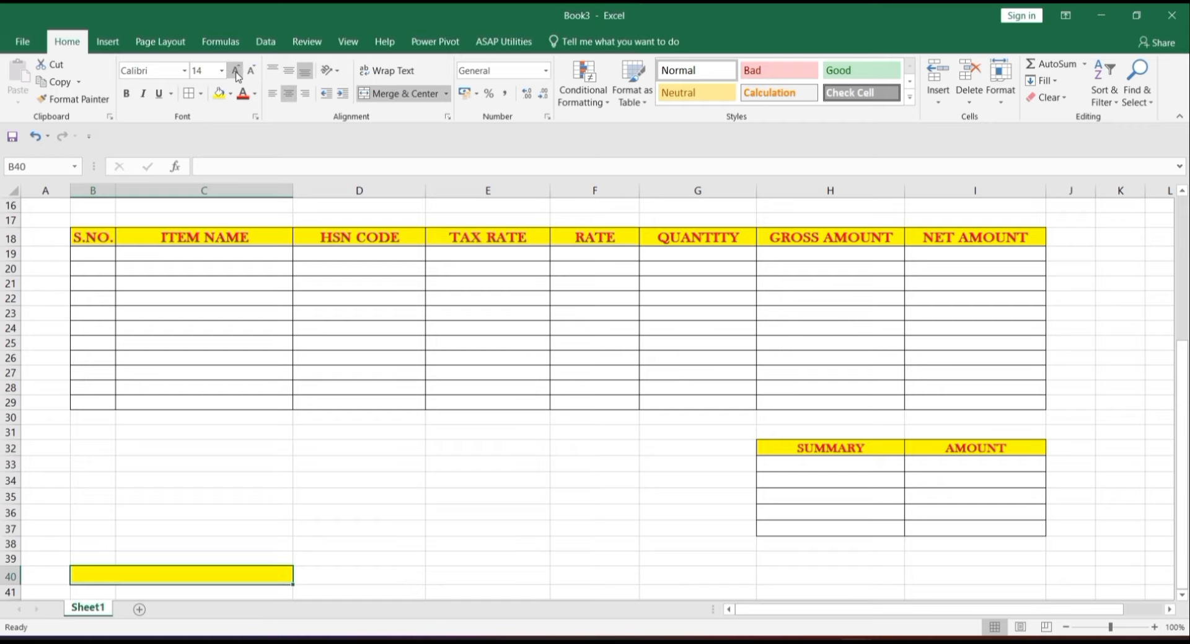
pyautogui.click(184, 70)
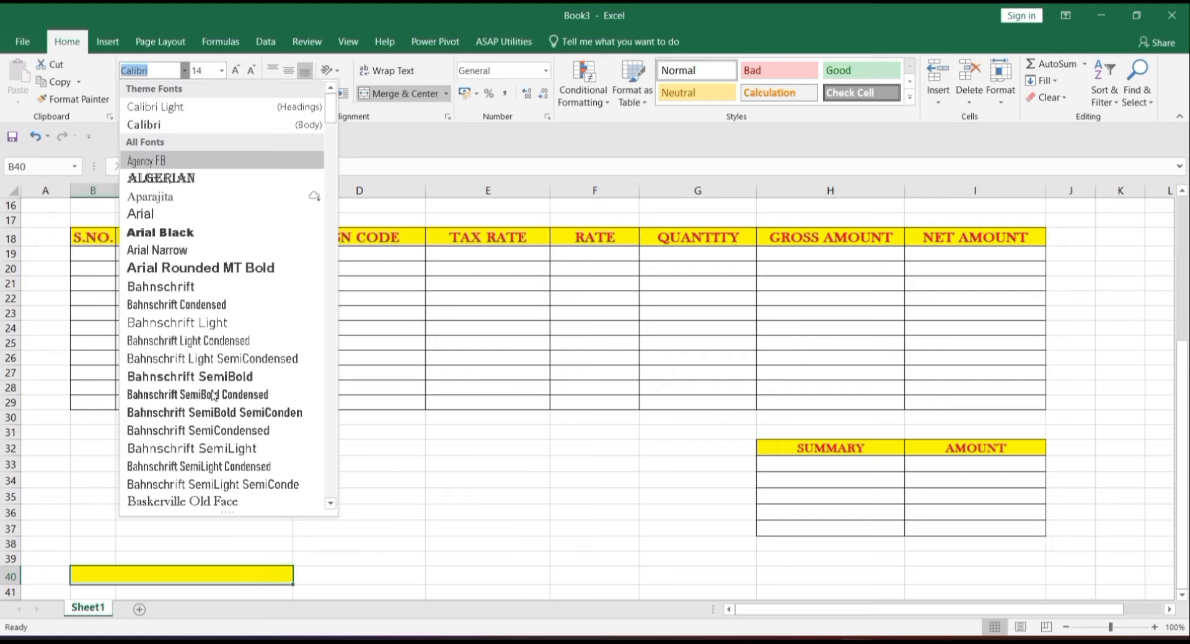
pyautogui.click(238, 501)
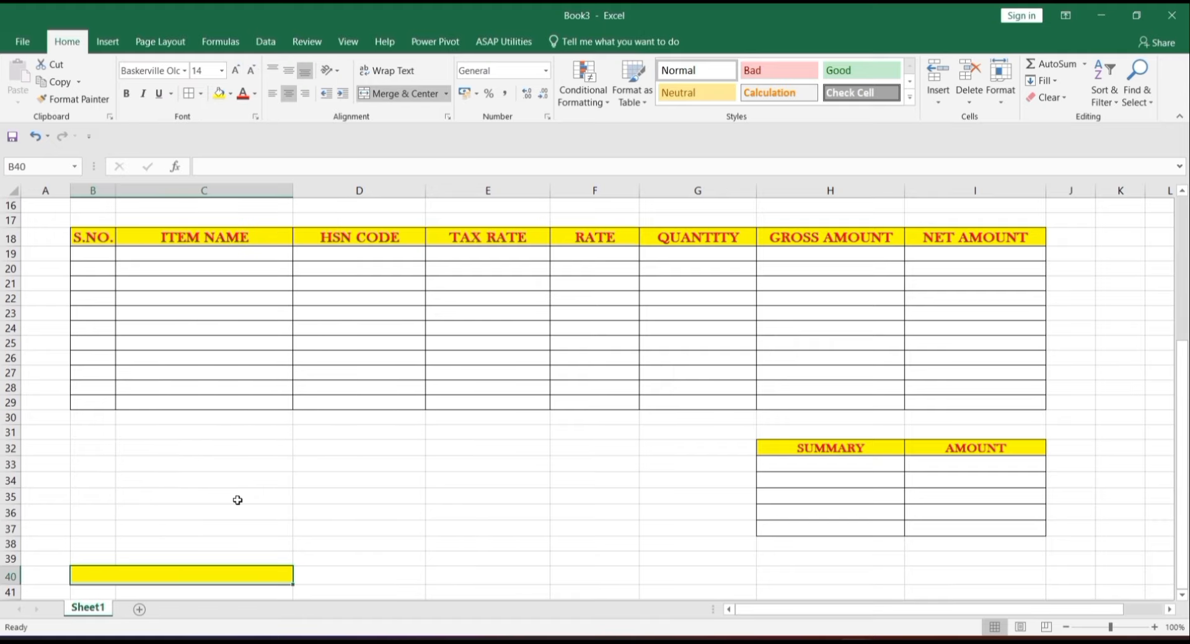
pyautogui.click(160, 95)
pyautogui.click(127, 93)
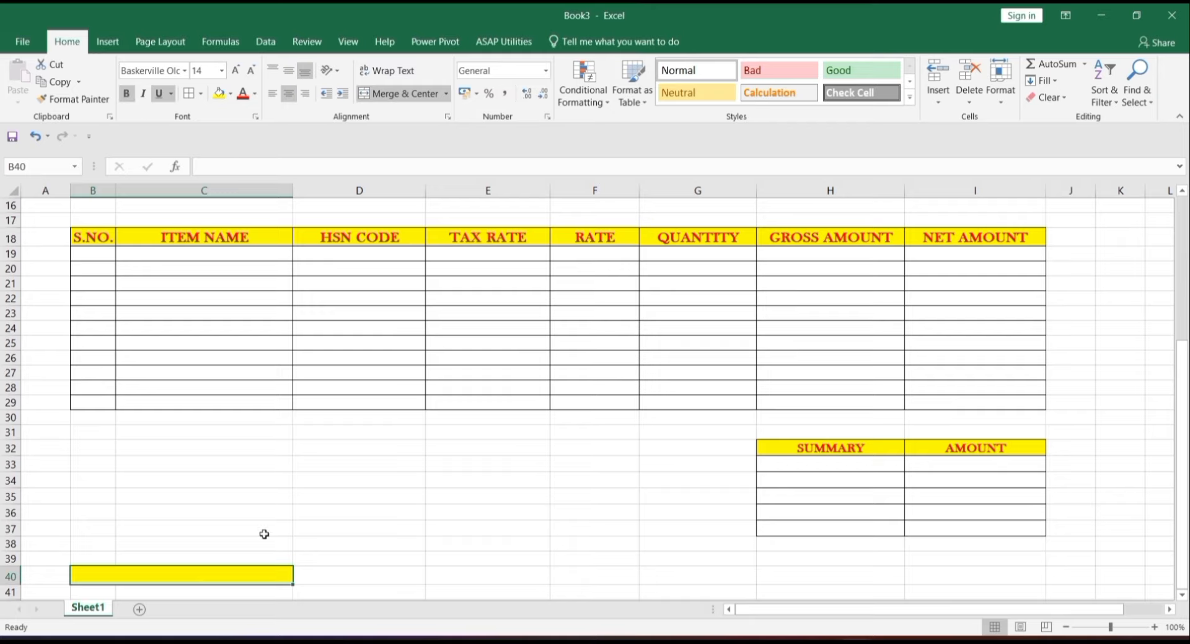
pyautogui.write('AMOUNT IN WORDS')
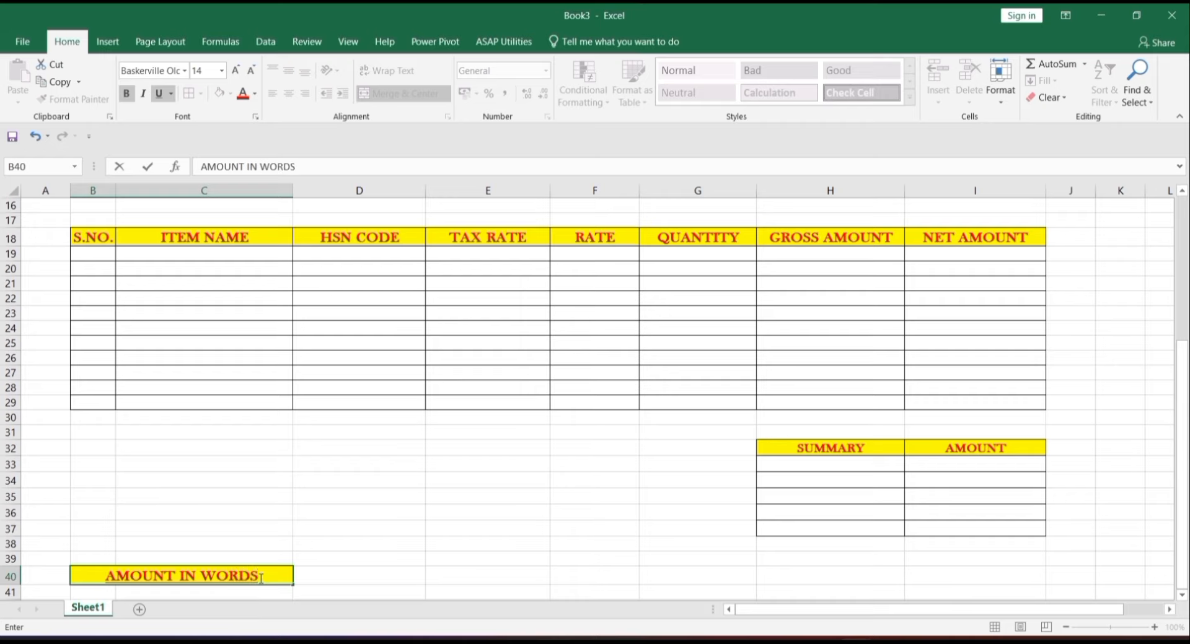
pyautogui.write(':')
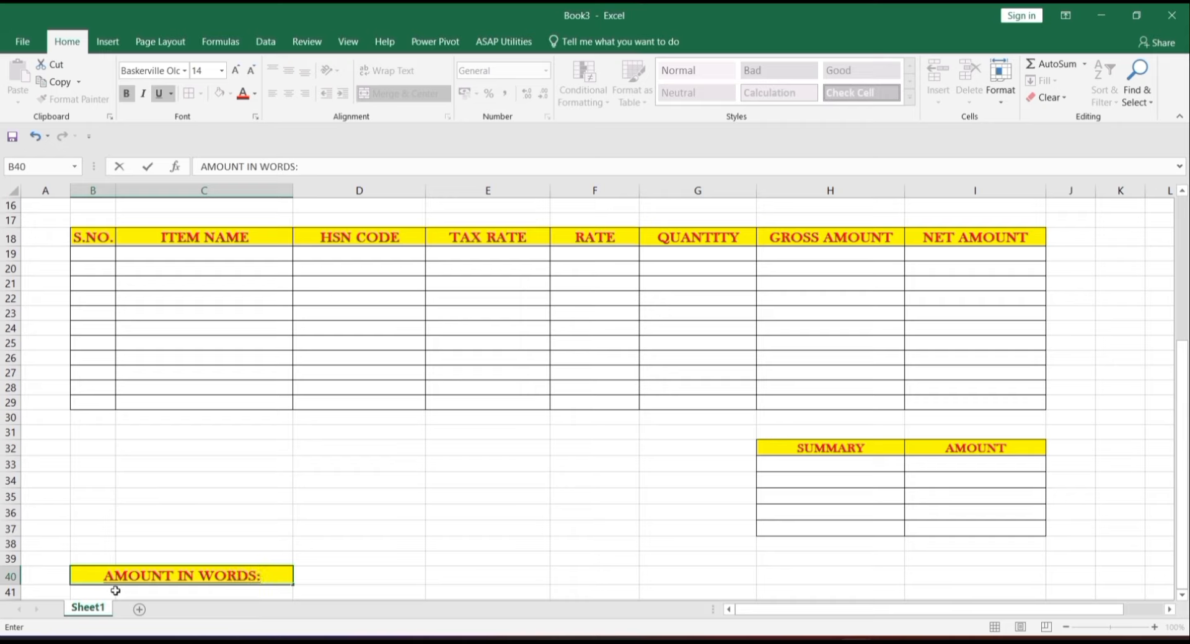
pyautogui.click(305, 94)
pyautogui.click(304, 94)
# - Merge D40:I40 into one middle-aligned cell in Baskerville Old Face 12
pyautogui.click(377, 570)
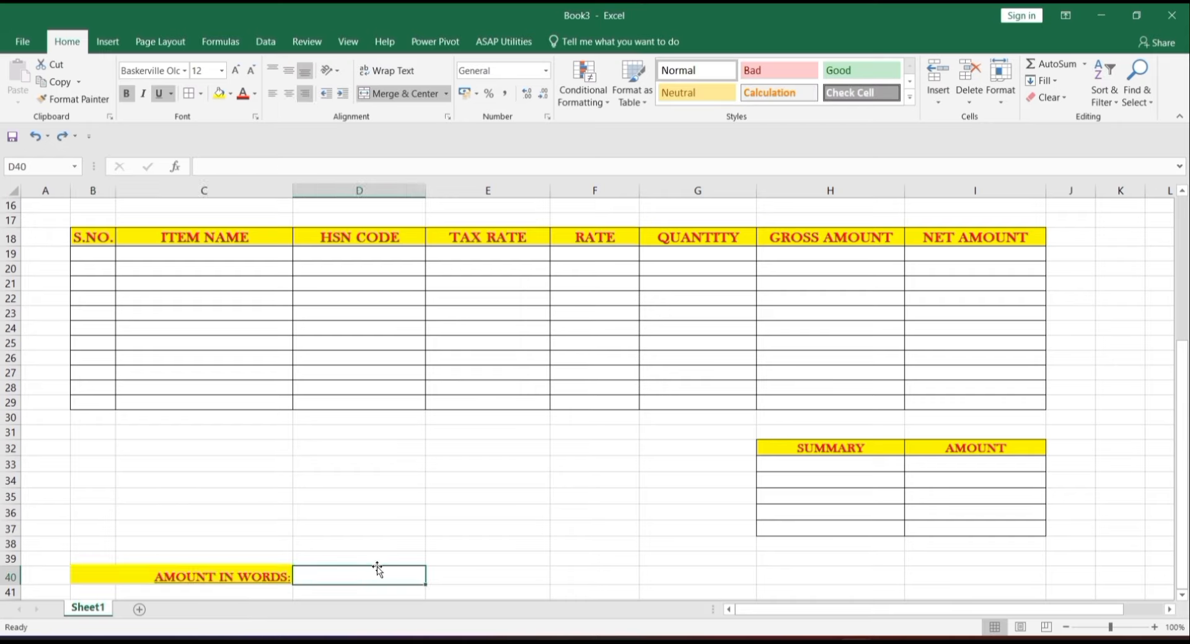
pyautogui.click(267, 577)
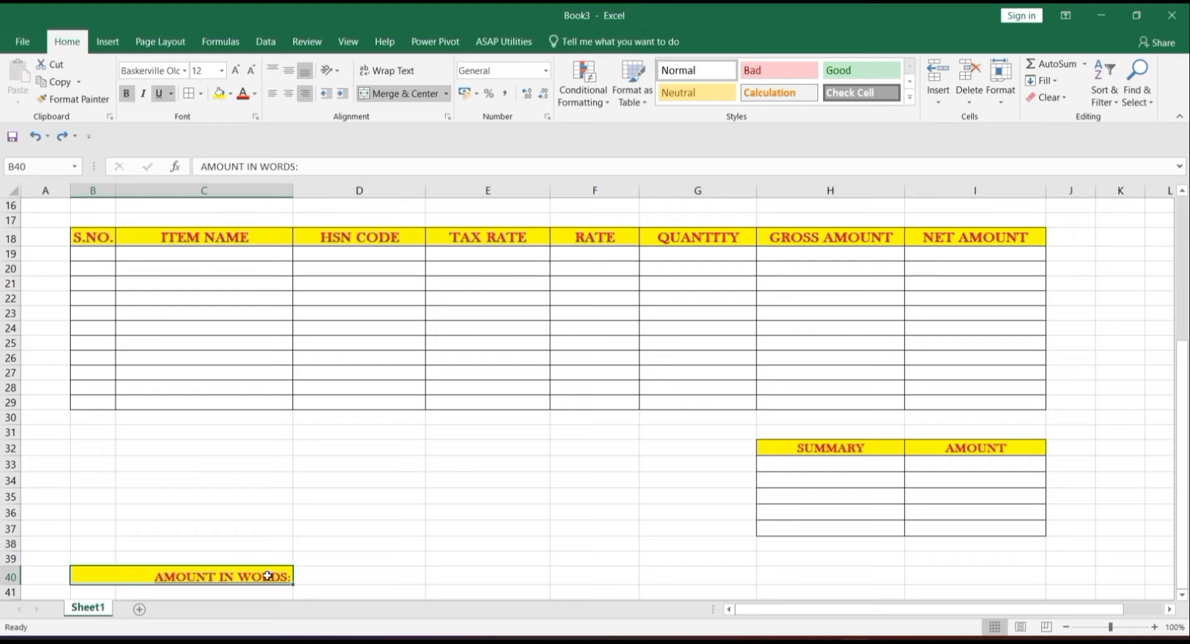
pyautogui.click(318, 574)
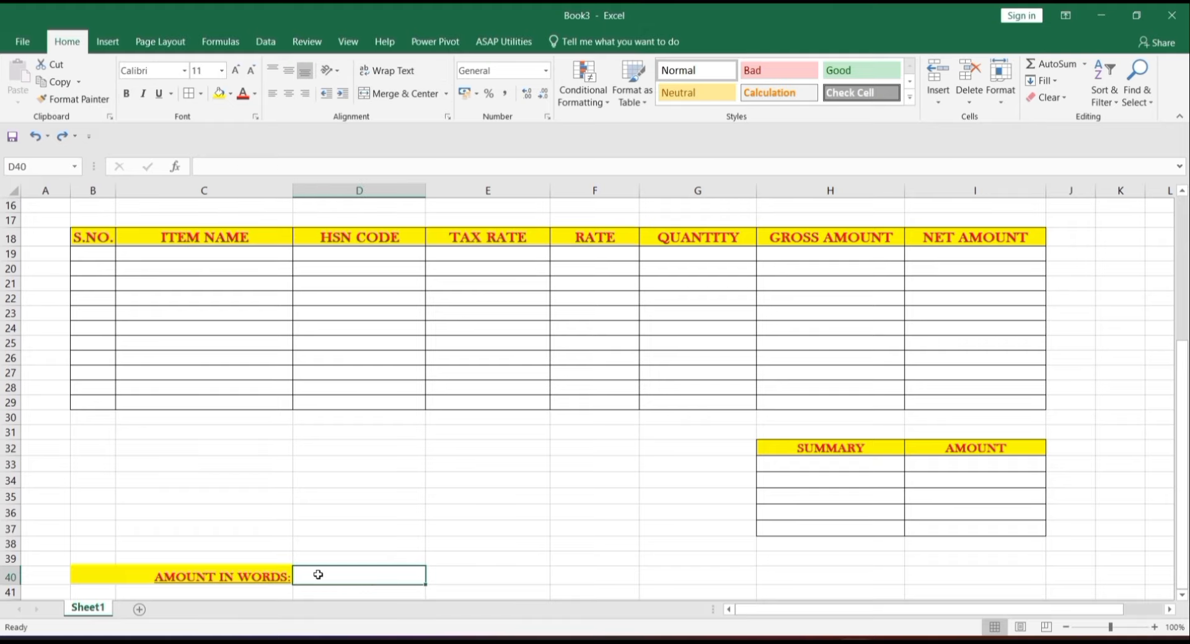
pyautogui.moveTo(318, 575); pyautogui.dragTo(999, 574)
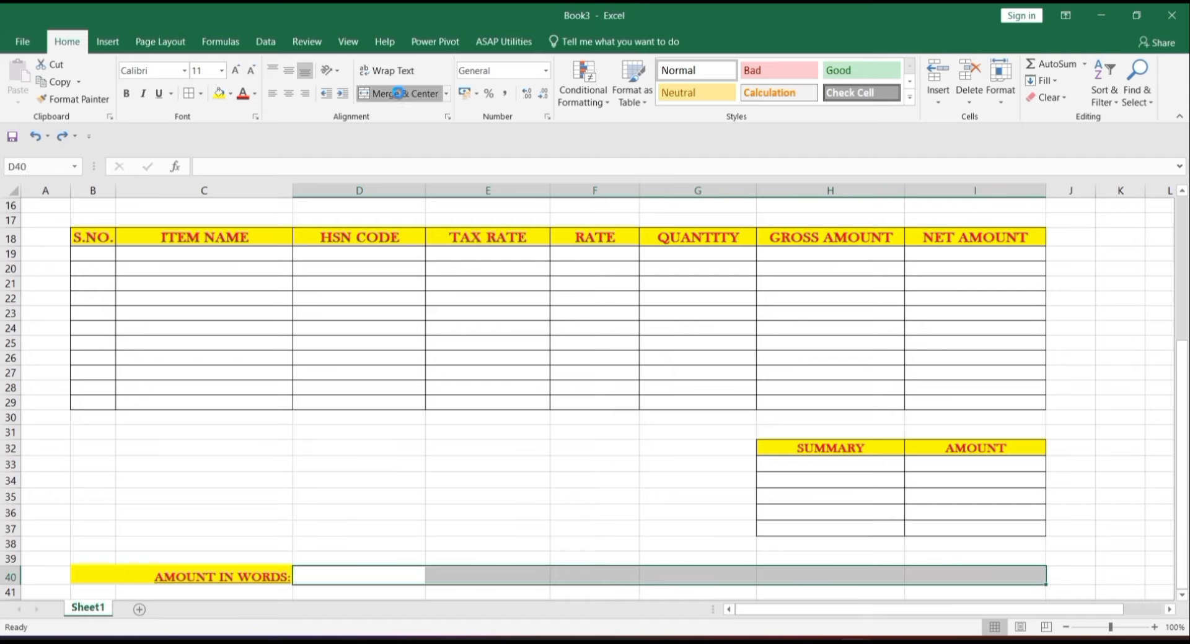
pyautogui.click(398, 92)
pyautogui.click(288, 70)
pyautogui.click(239, 70)
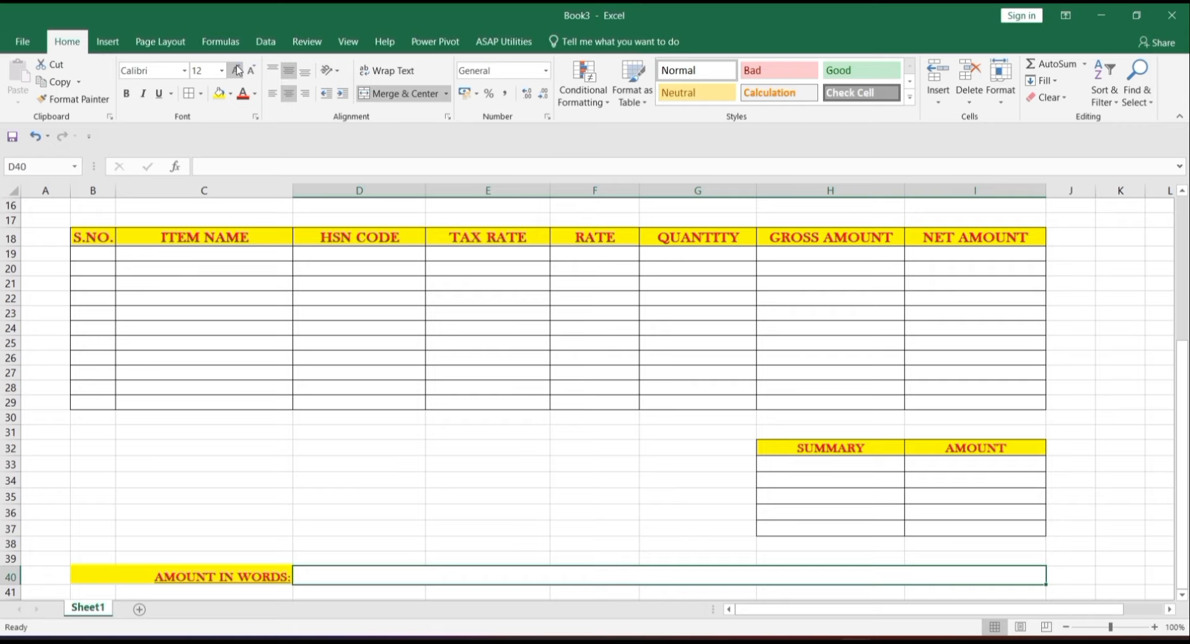
pyautogui.click(184, 71)
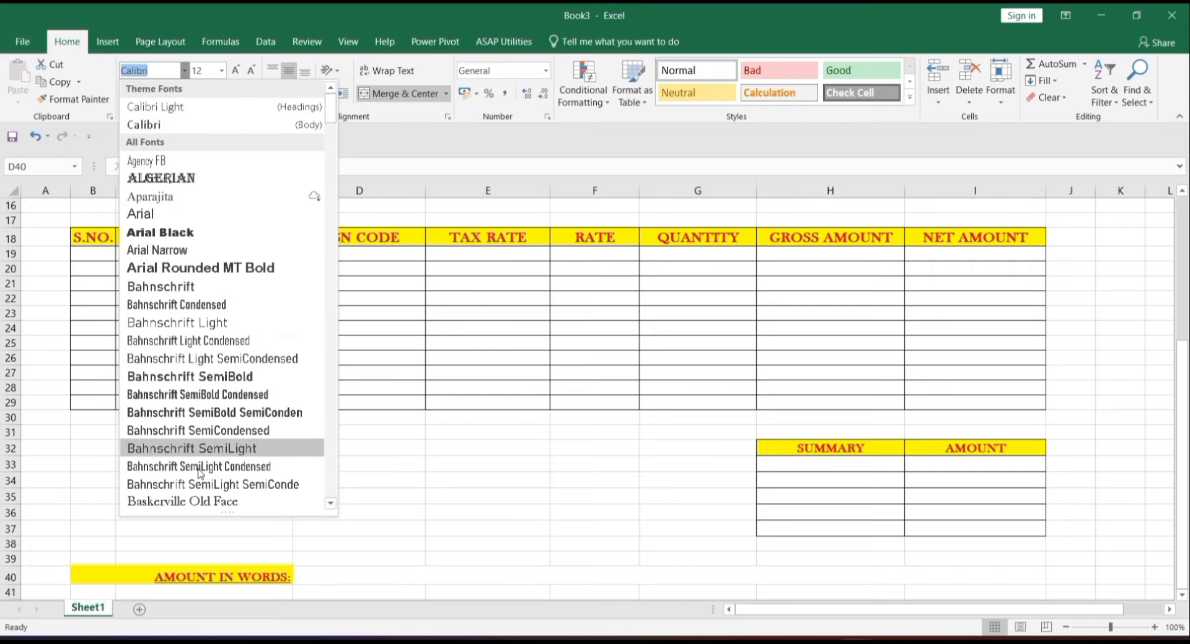
pyautogui.click(200, 502)
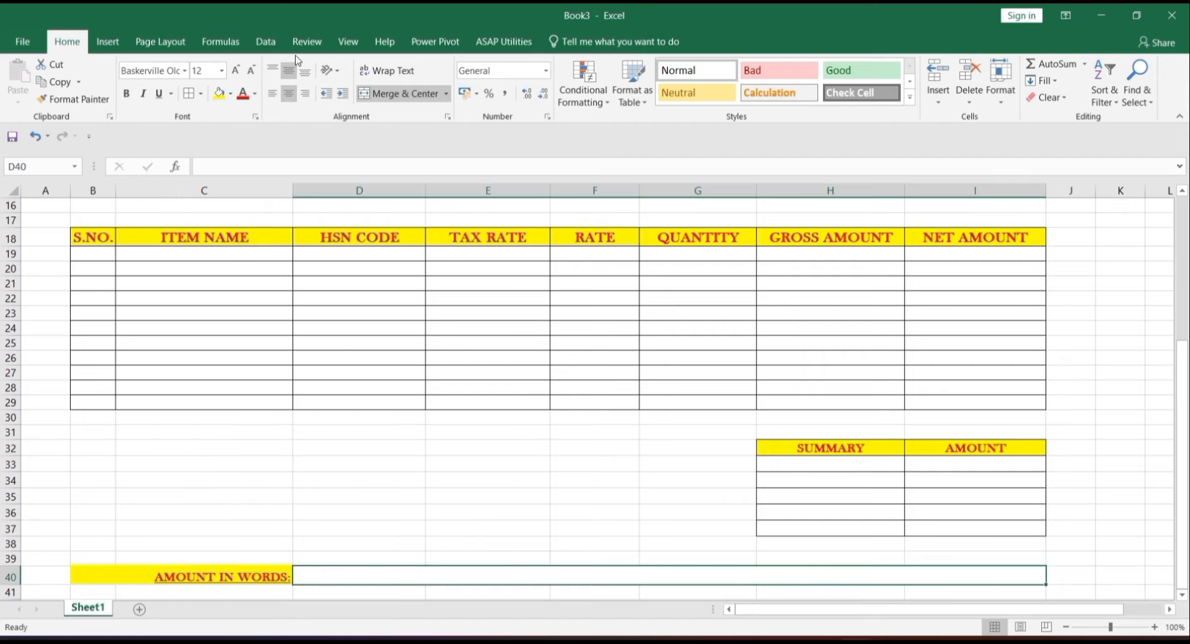
# - Outline row 40 from B to I with an outside border
pyautogui.click(263, 574)
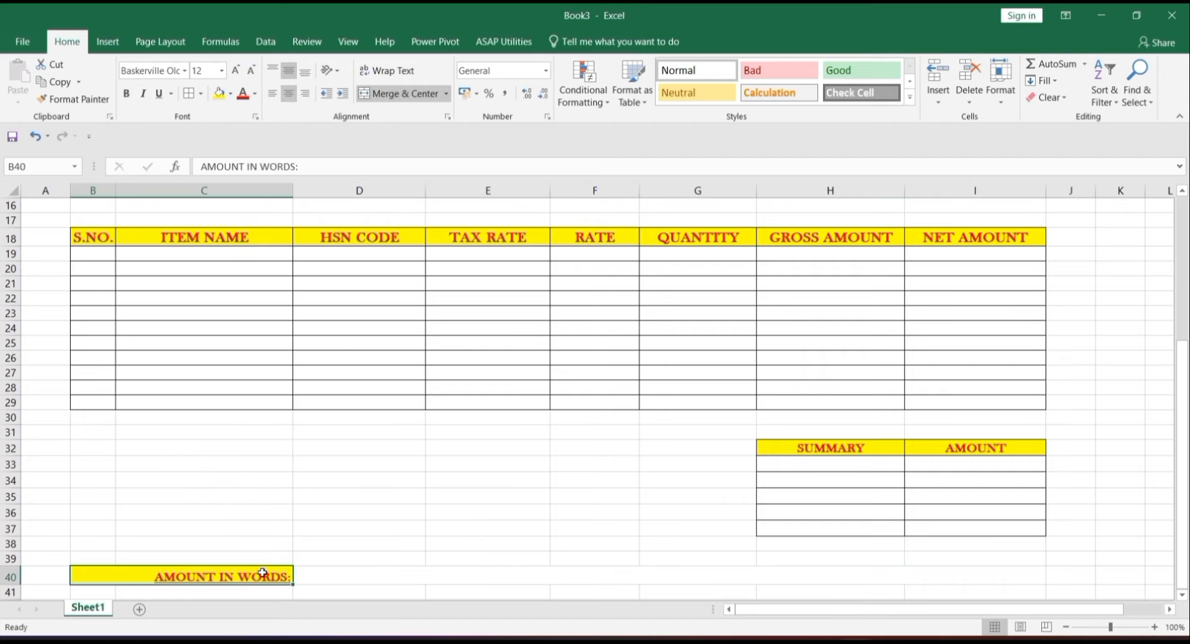
pyautogui.moveTo(263, 574); pyautogui.dragTo(328, 575)
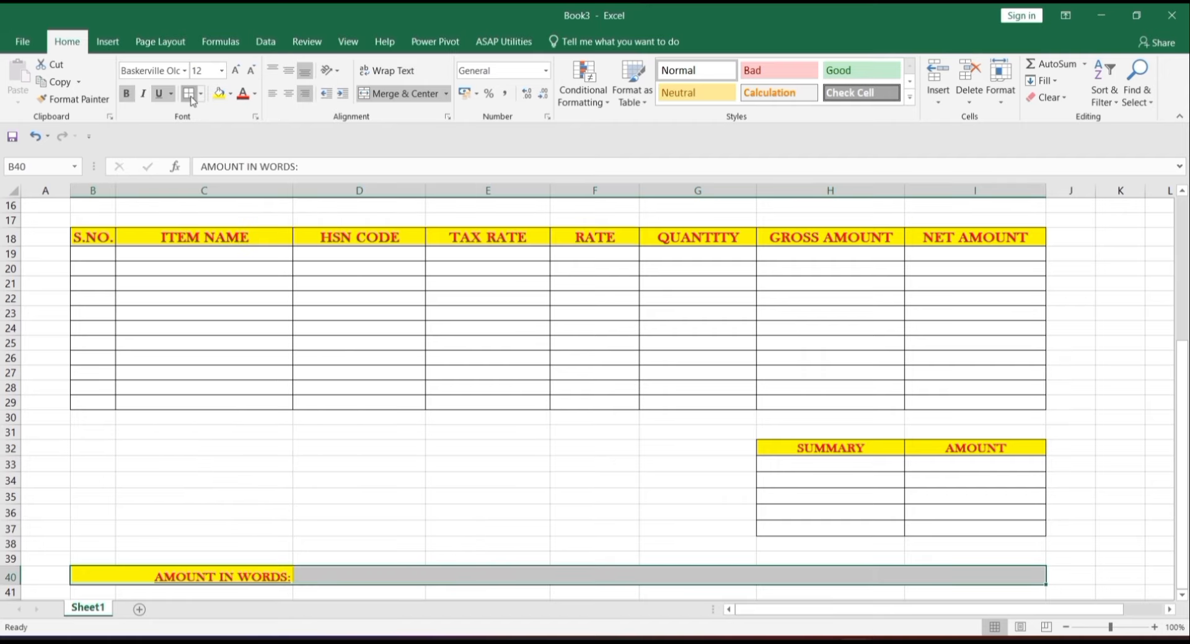
pyautogui.click(509, 495)
pyautogui.press('Down')
pyautogui.press('Down')
pyautogui.press('Down')
pyautogui.press('Down')
pyautogui.press('Down')
pyautogui.press('Down')
pyautogui.press('Down')
pyautogui.press('Down')
pyautogui.press('Down')
pyautogui.press('Down')
pyautogui.press('Down')
pyautogui.press('Down')
pyautogui.press('Down')
pyautogui.press('Down')
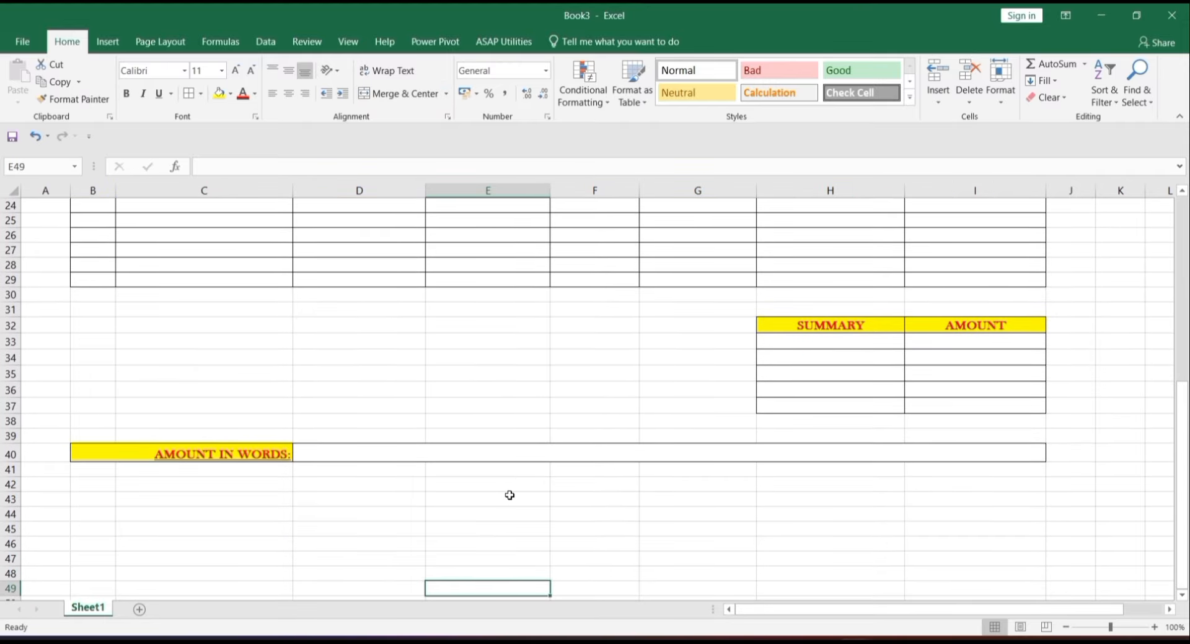
pyautogui.press('Down')
pyautogui.press('Down')
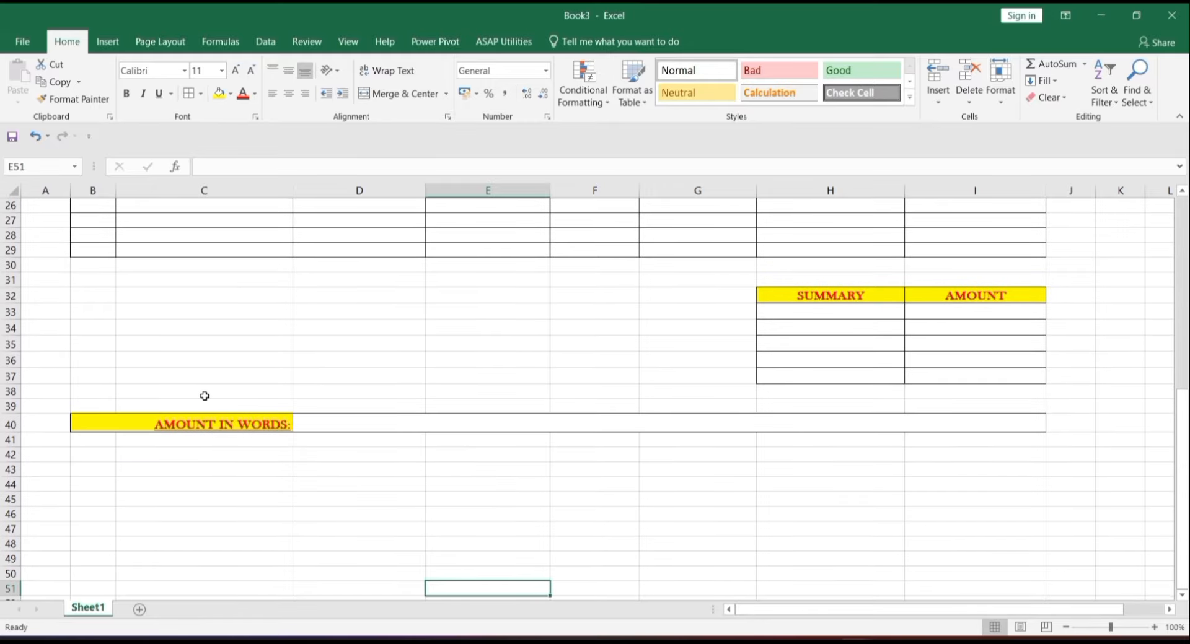
# - Merge B43:C45 into one signature box and give it an outside border
pyautogui.click(106, 444)
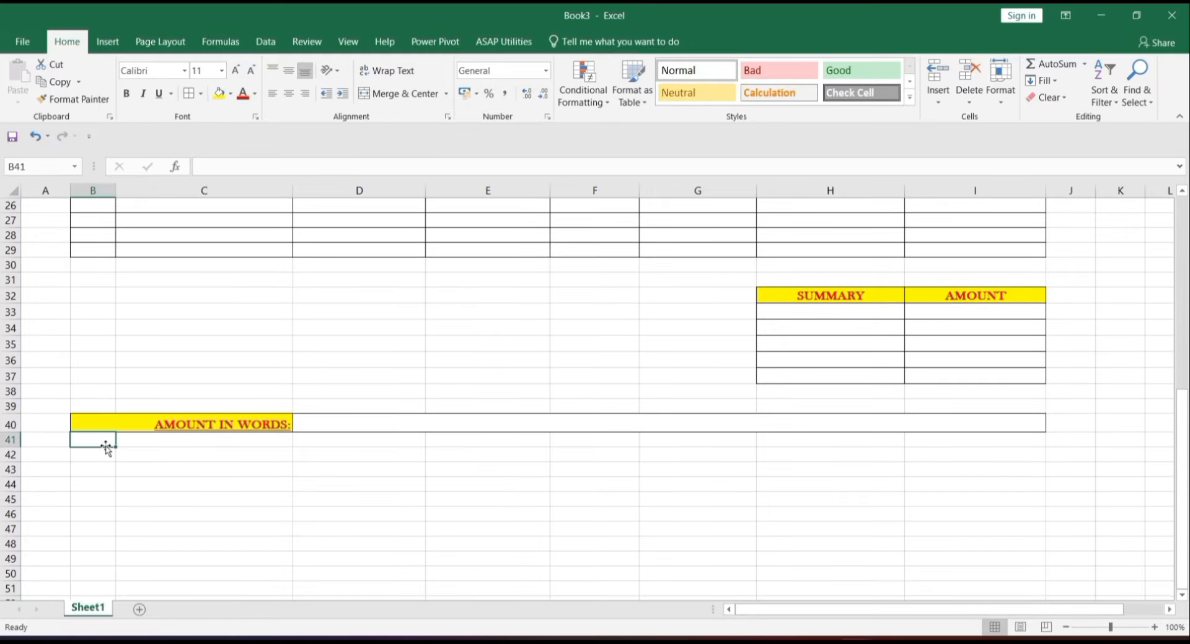
pyautogui.click(106, 455)
pyautogui.press('Down')
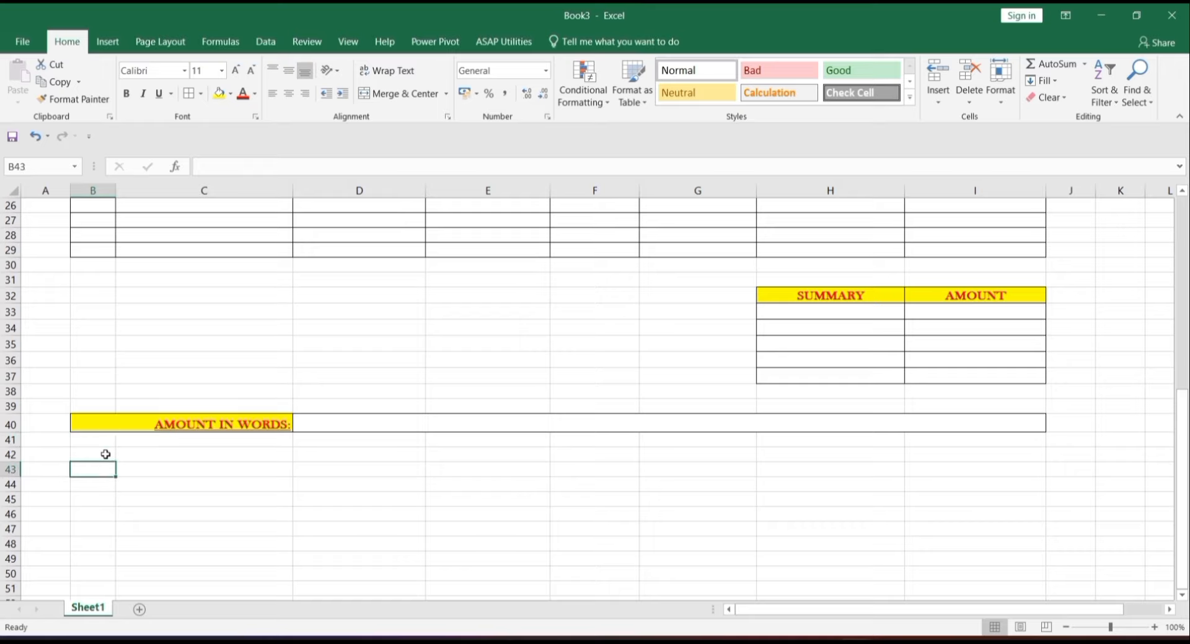
pyautogui.press('Down')
pyautogui.press('Up')
pyautogui.moveTo(104, 471); pyautogui.dragTo(186, 495)
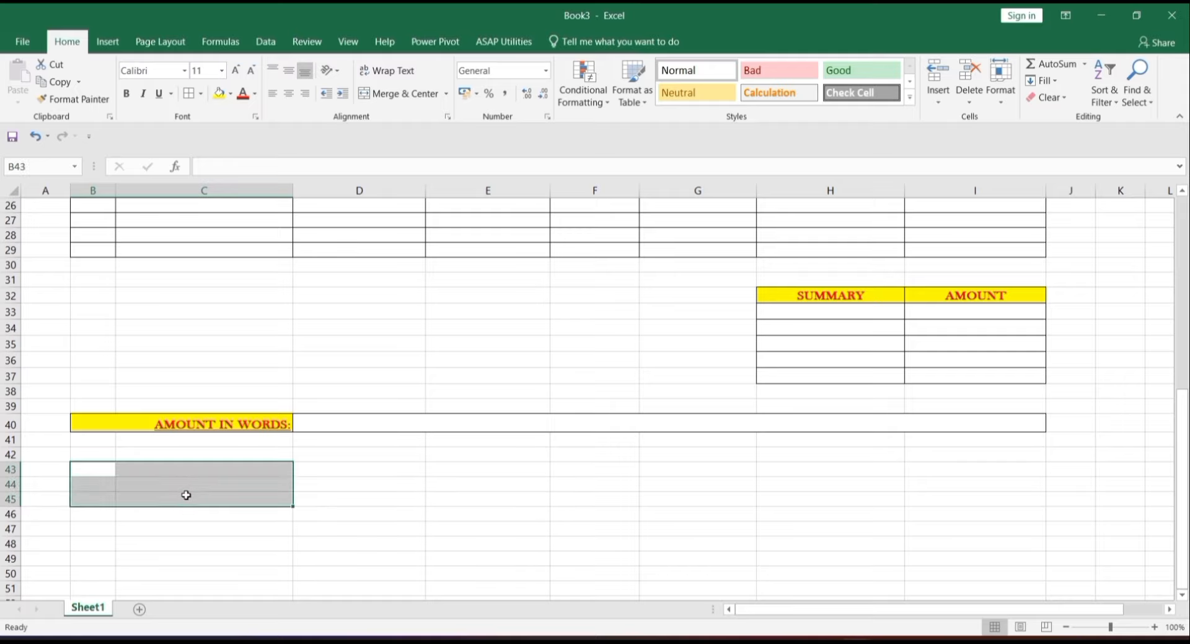
pyautogui.click(402, 93)
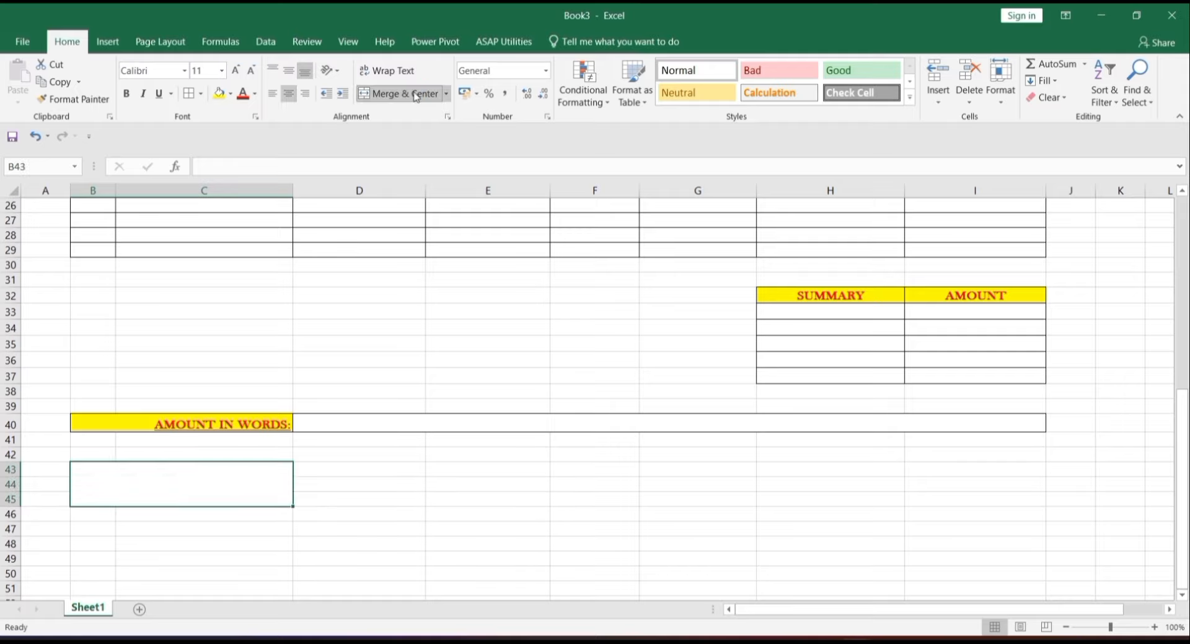
pyautogui.click(192, 95)
# - Caption merged B47:C47 'CUSTOMER SIGN' in red bold underlined 14-pt Baskerville Old Face; copy the block's format
pyautogui.moveTo(101, 530); pyautogui.dragTo(146, 526)
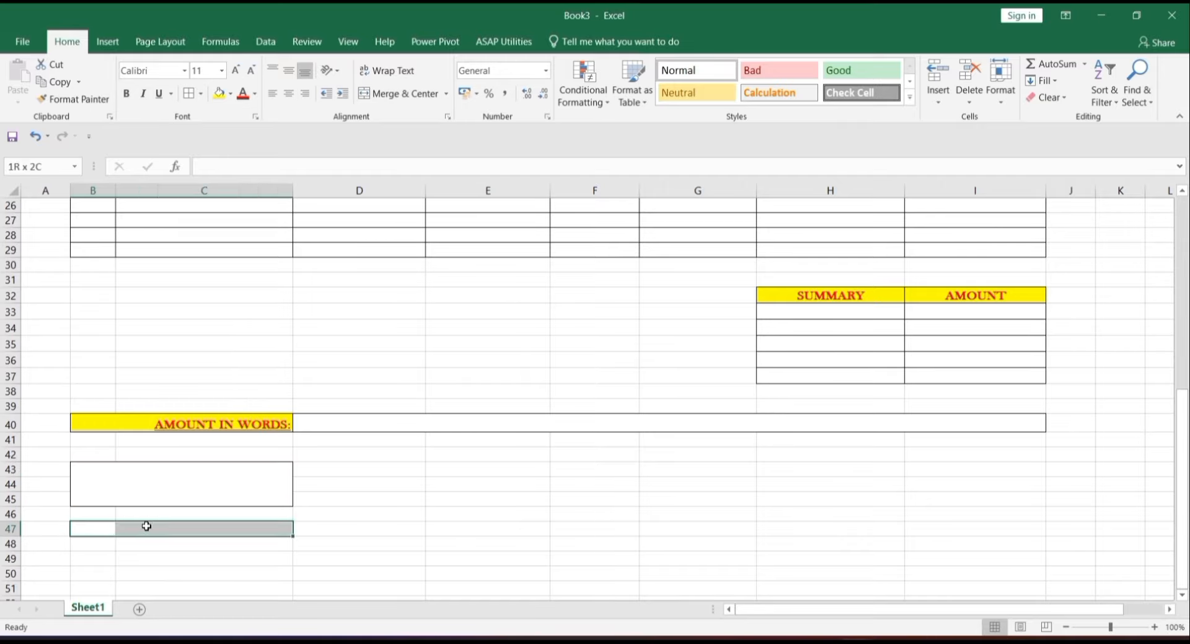
pyautogui.click(400, 93)
pyautogui.click(289, 70)
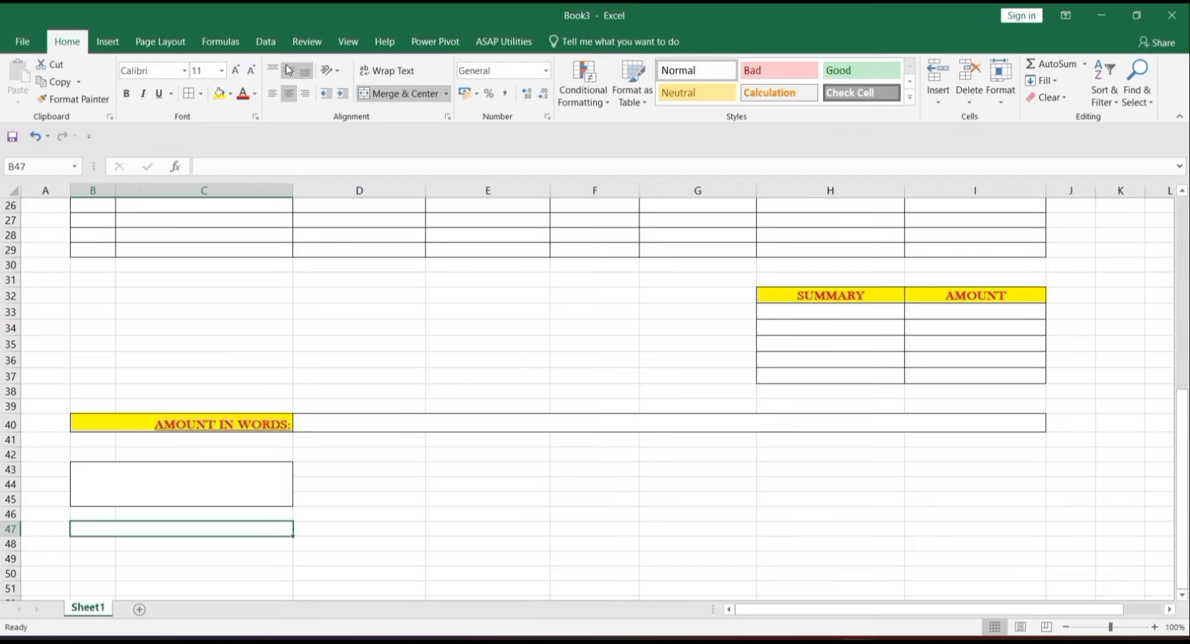
pyautogui.click(243, 95)
pyautogui.click(236, 71)
pyautogui.click(236, 71)
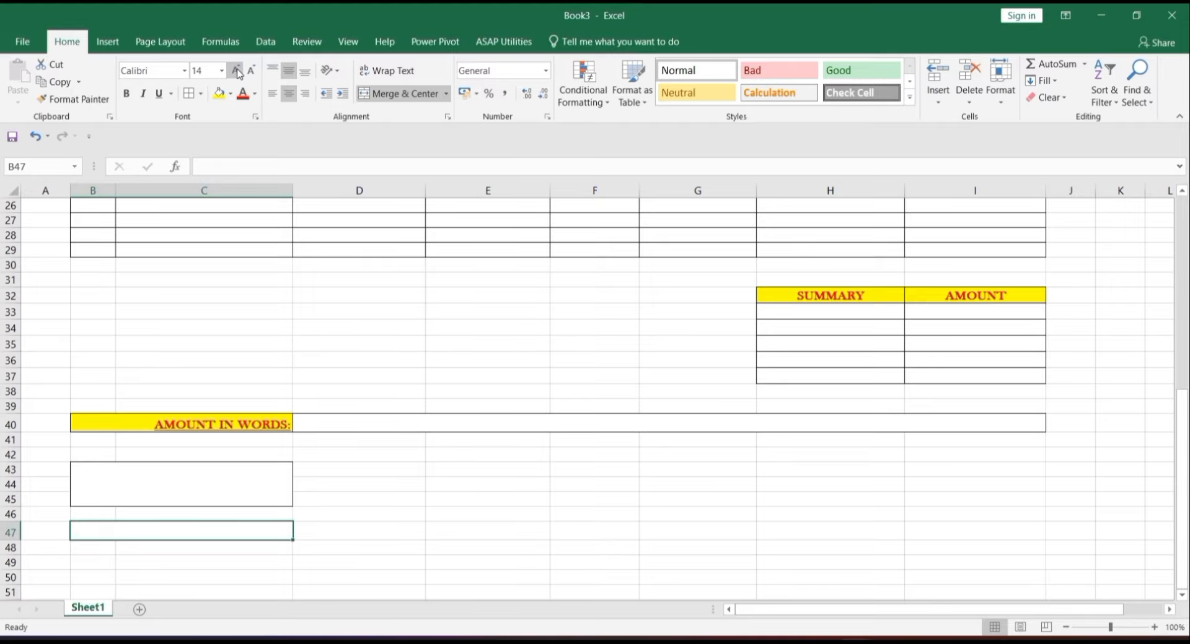
pyautogui.click(184, 71)
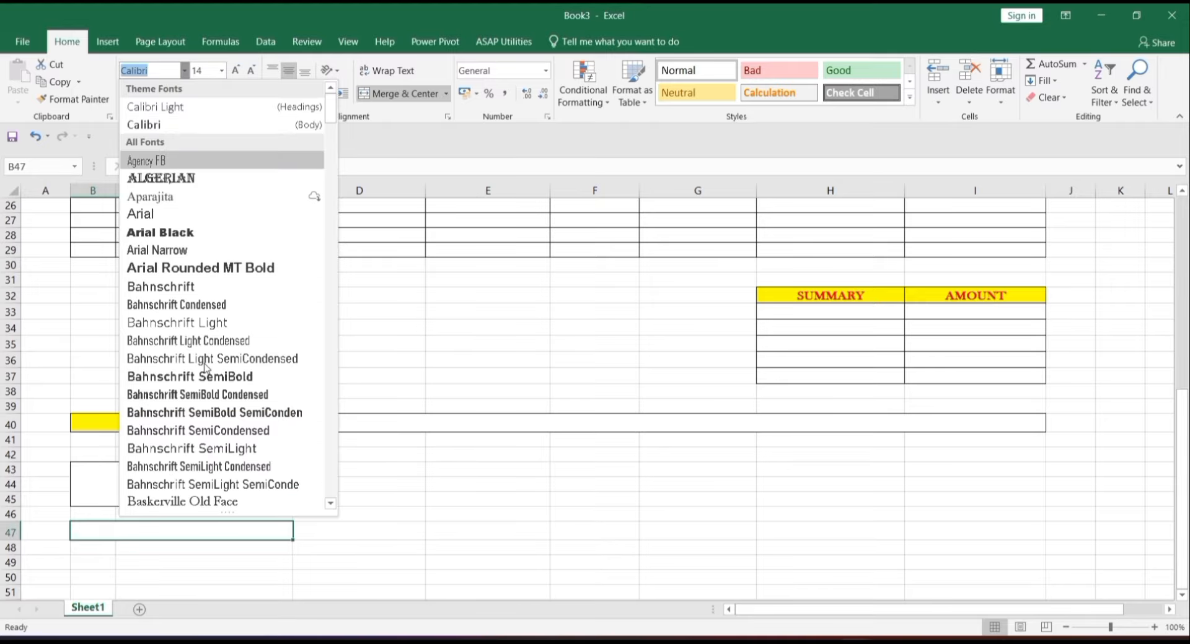
pyautogui.click(226, 501)
pyautogui.click(127, 94)
pyautogui.click(159, 94)
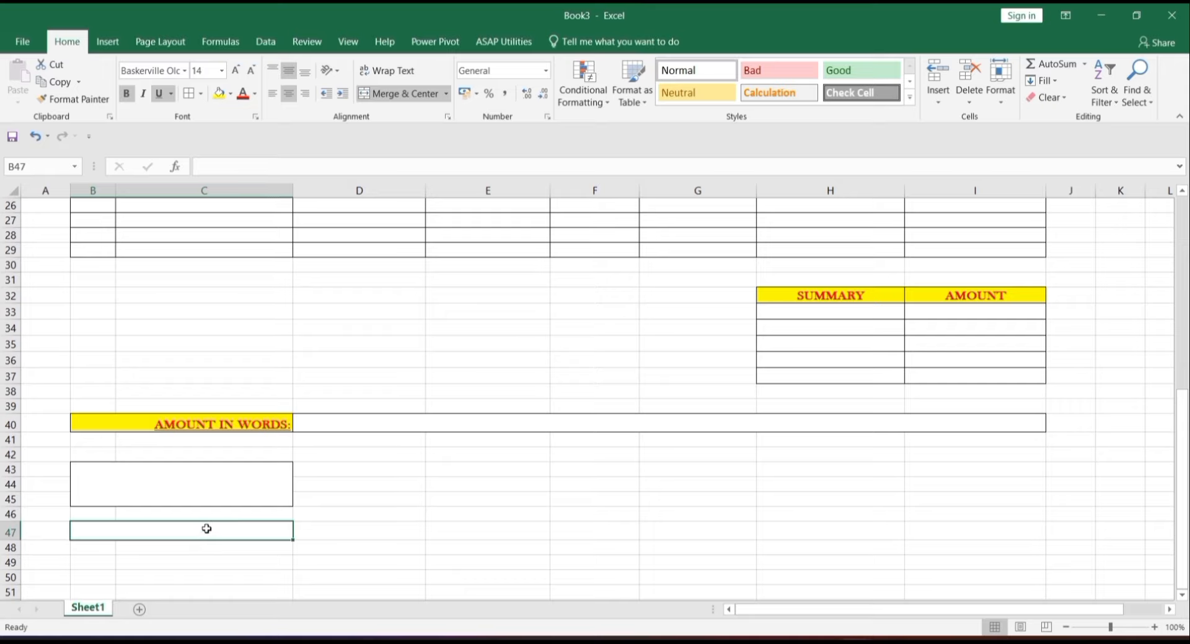
pyautogui.write('CUSTOMER SIGN')
pyautogui.moveTo(197, 487); pyautogui.dragTo(214, 531)
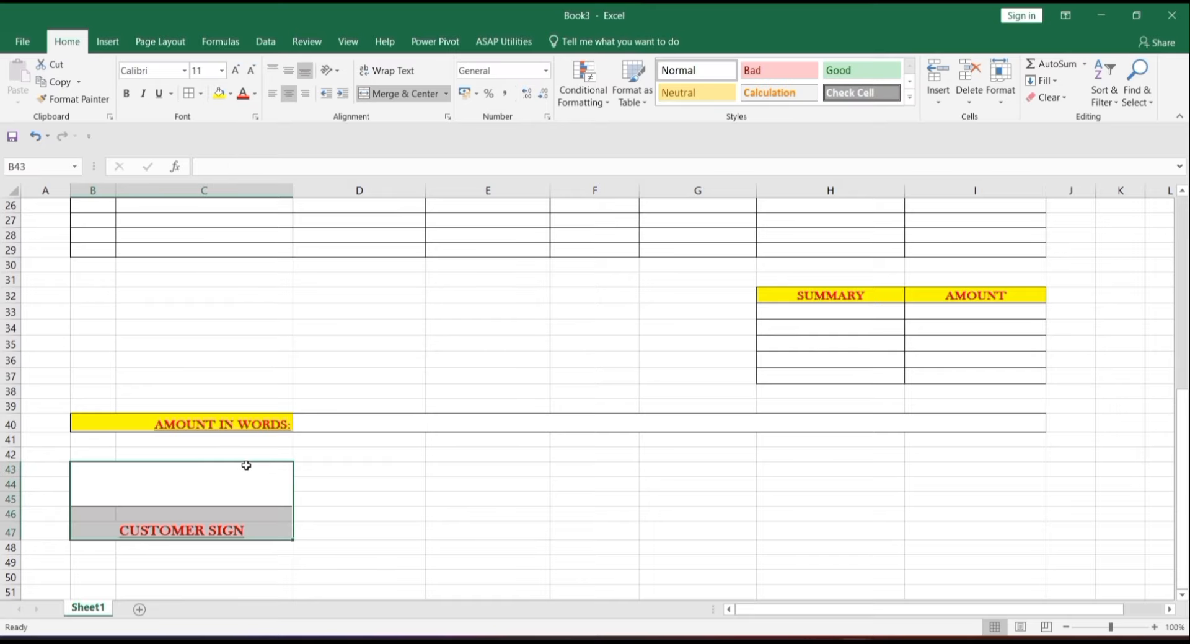
pyautogui.click(73, 99)
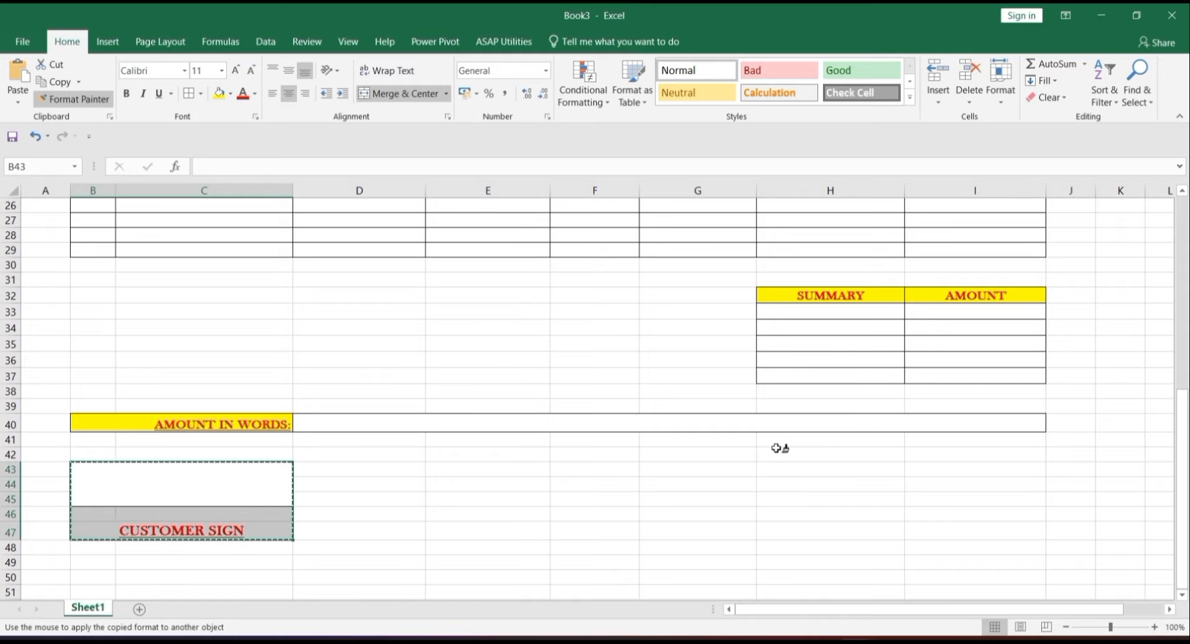
# - Paint the signature block's format onto H43:I47 and caption it AUTHORISED SIGN
pyautogui.click(811, 466)
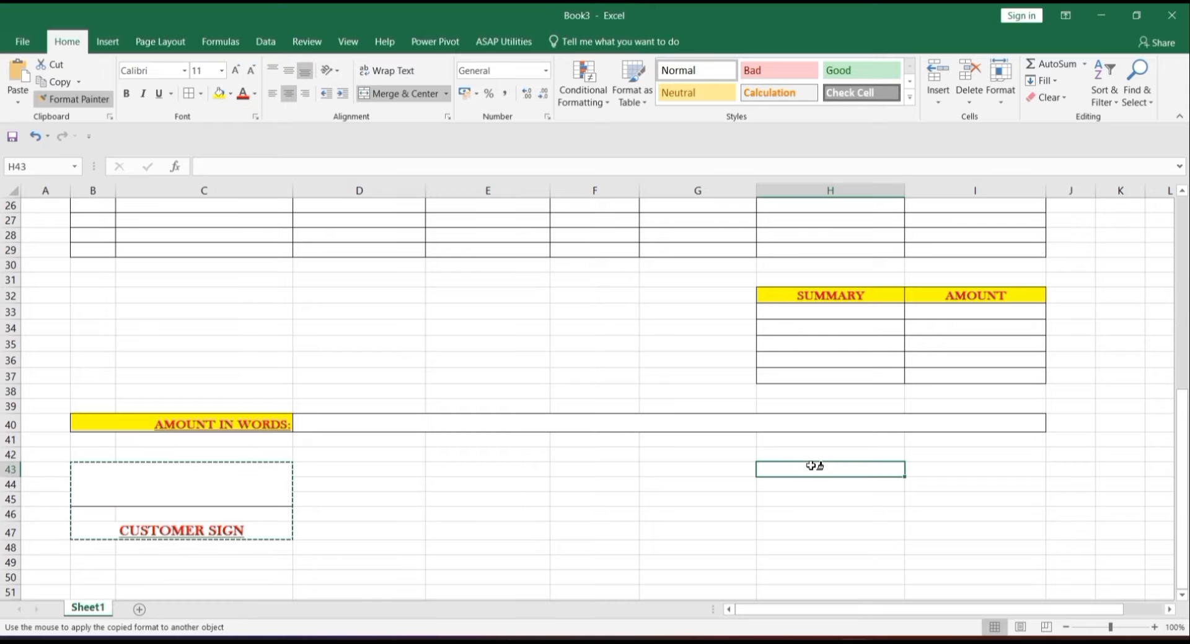
pyautogui.click(710, 471)
pyautogui.moveTo(283, 469); pyautogui.dragTo(782, 480)
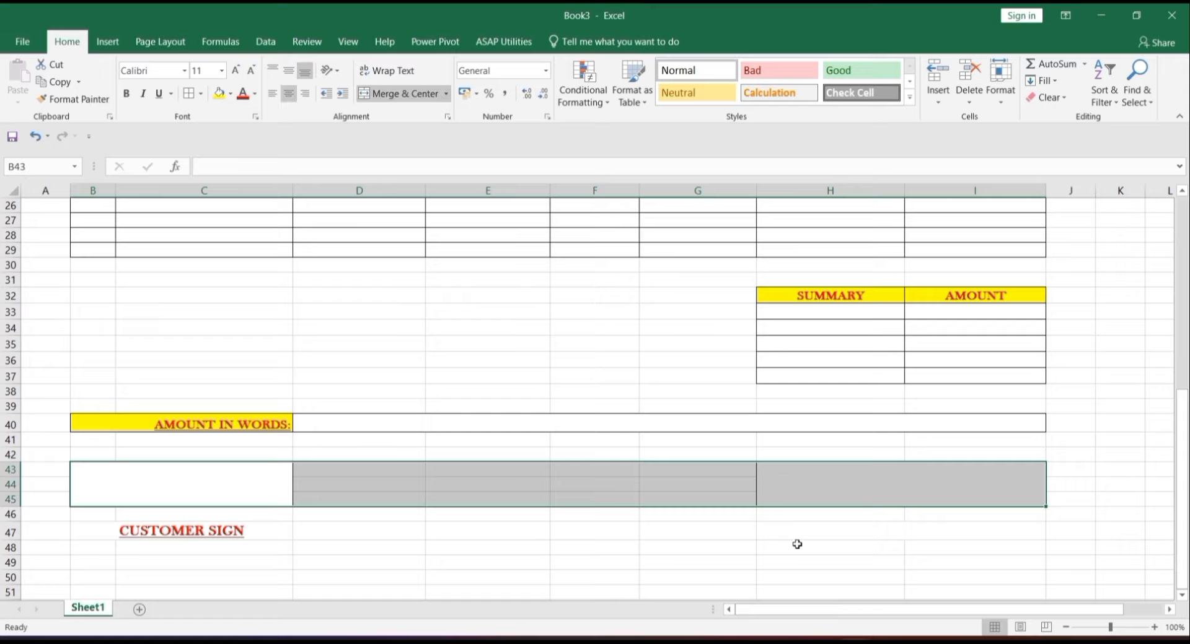
pyautogui.click(798, 533)
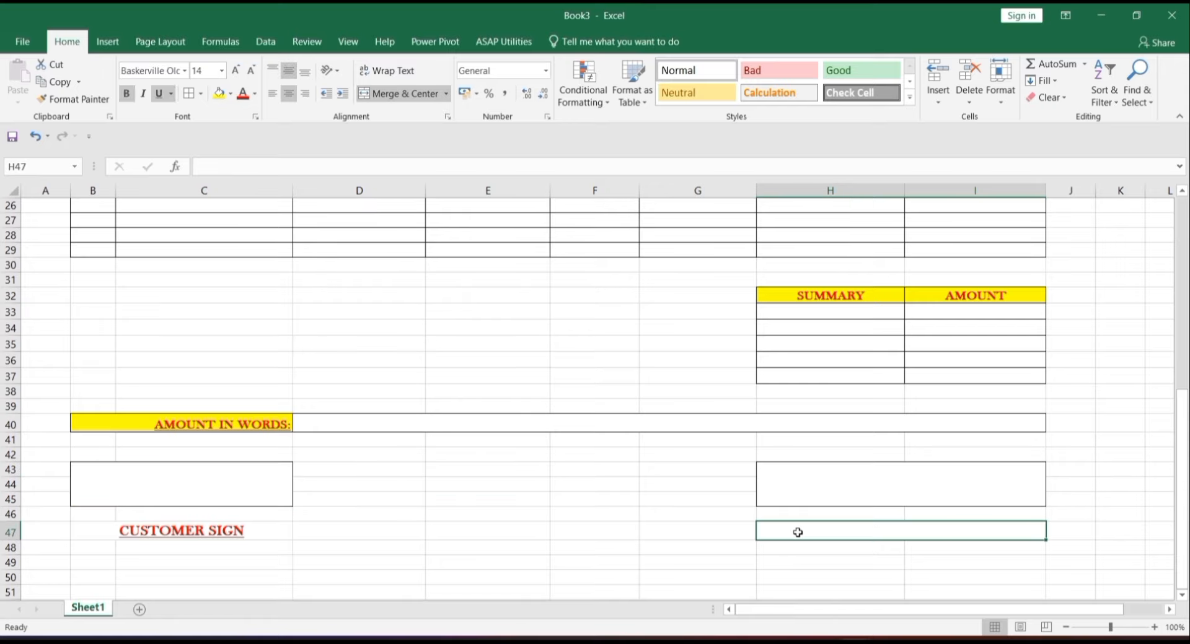
pyautogui.write('A')
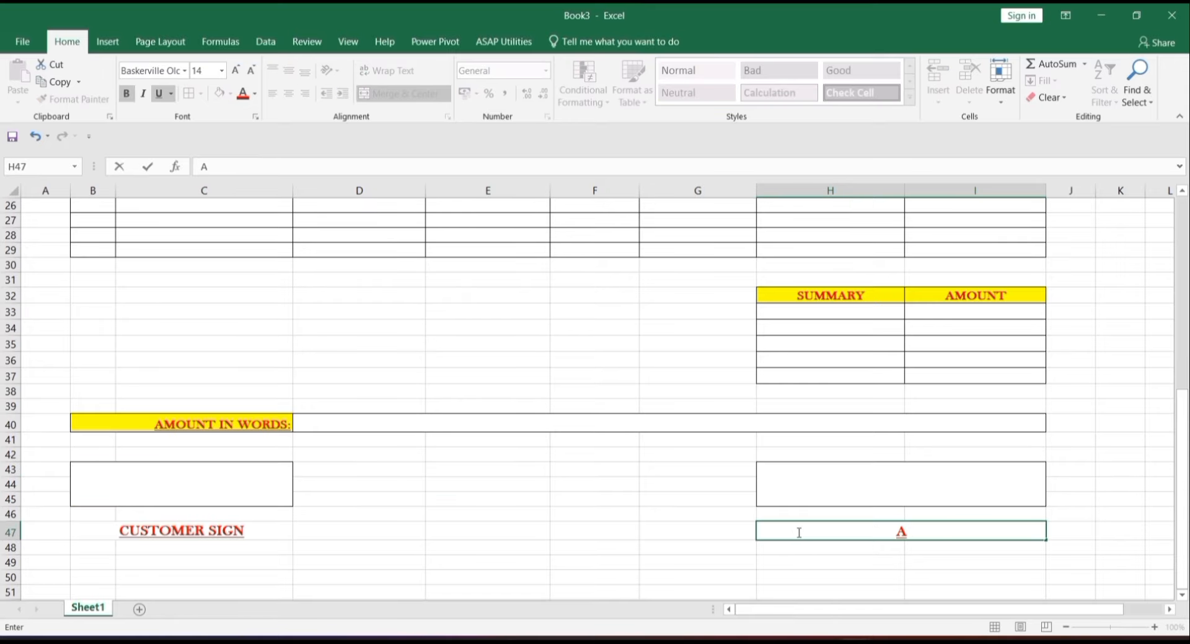
pyautogui.write('UTHORISE')
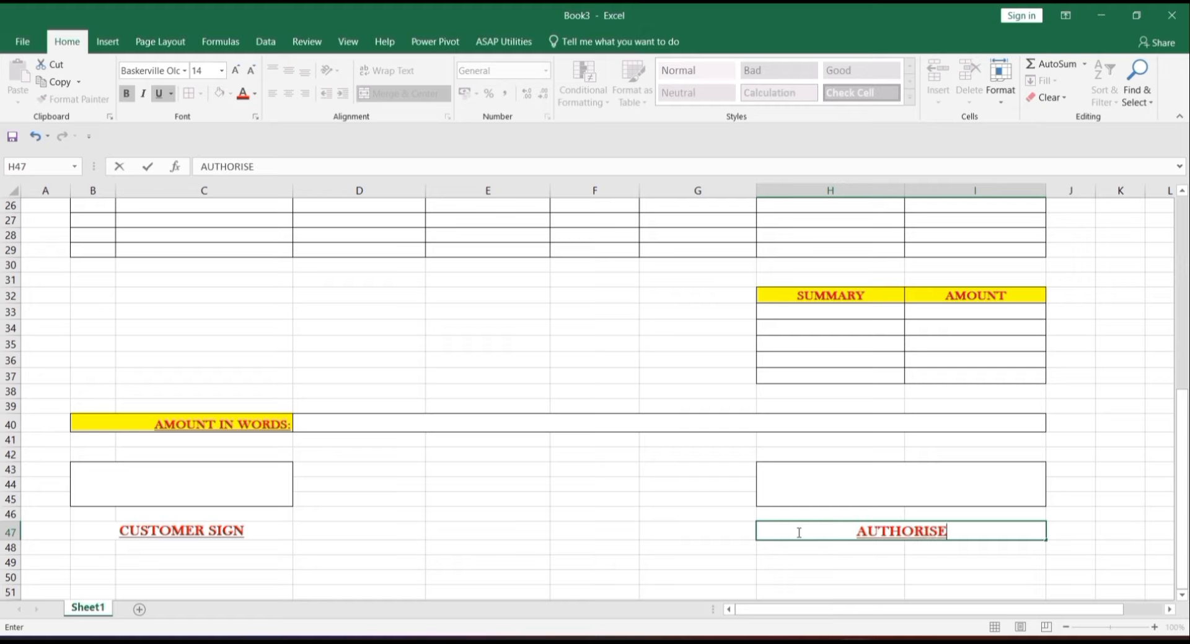
pyautogui.write('D SIGN')
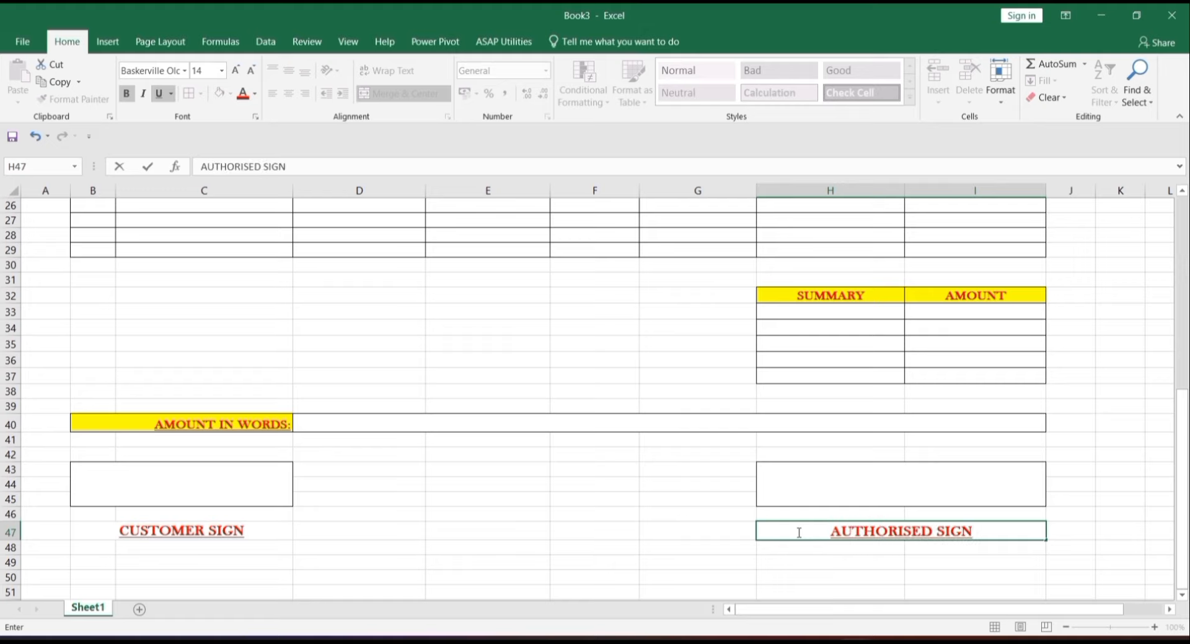
pyautogui.press('Return')
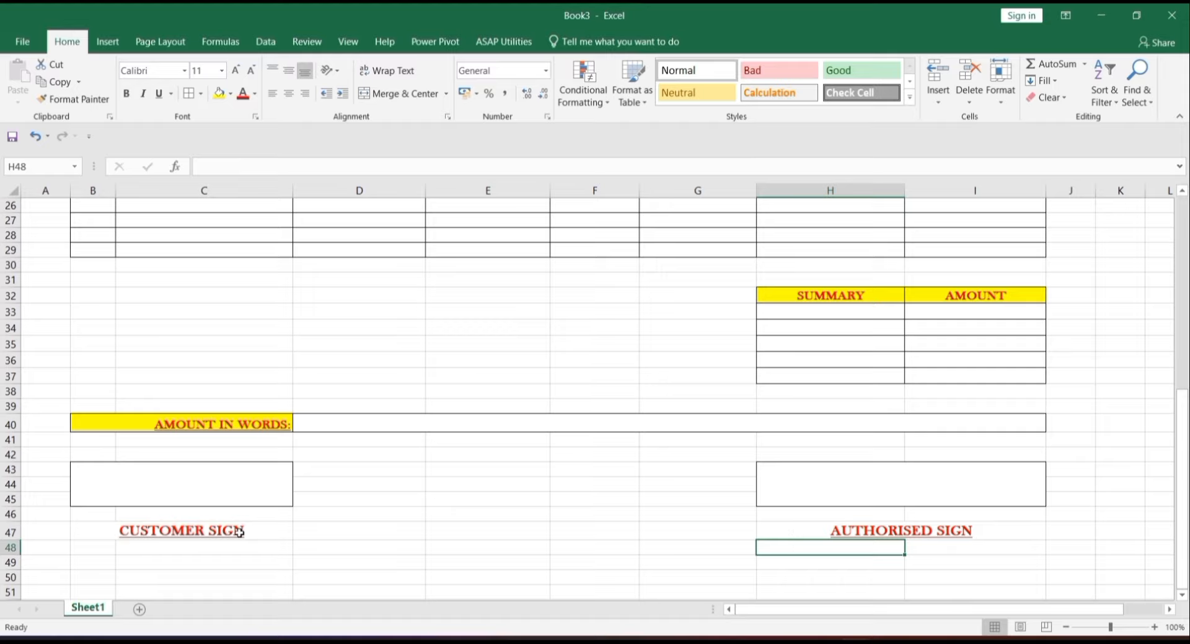
# - Draw a red thick bottom border across B49:I49
pyautogui.moveTo(84, 565)
pyautogui.mouseDown()
pyautogui.moveTo(736, 587)
pyautogui.moveTo(1004, 561)
pyautogui.mouseUp()
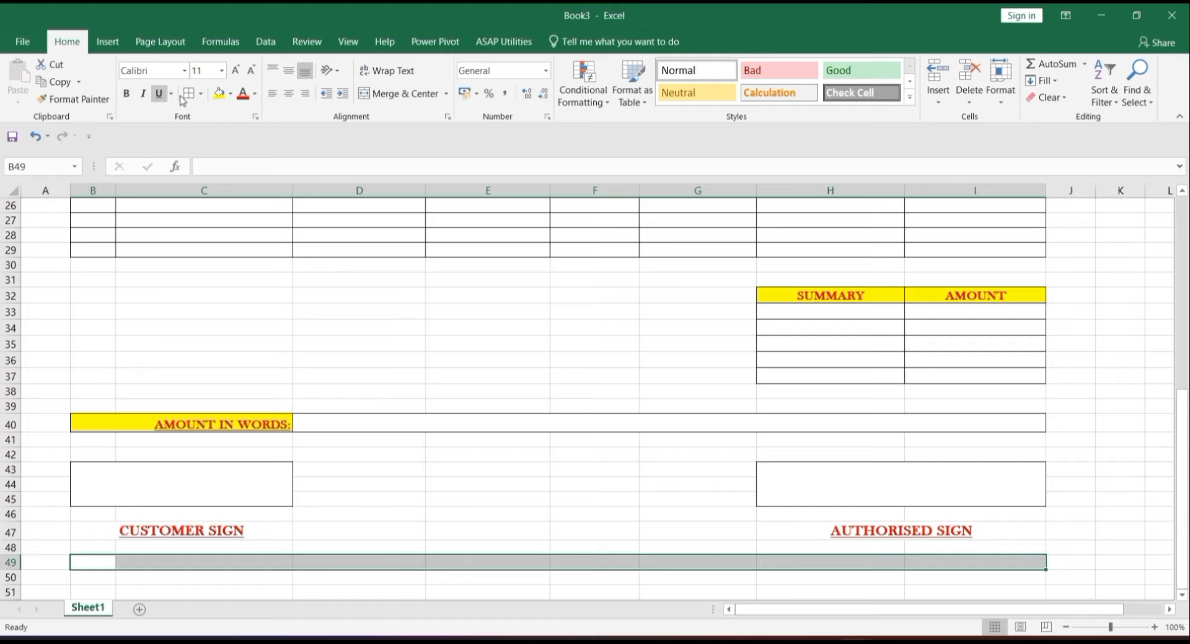
pyautogui.click(200, 94)
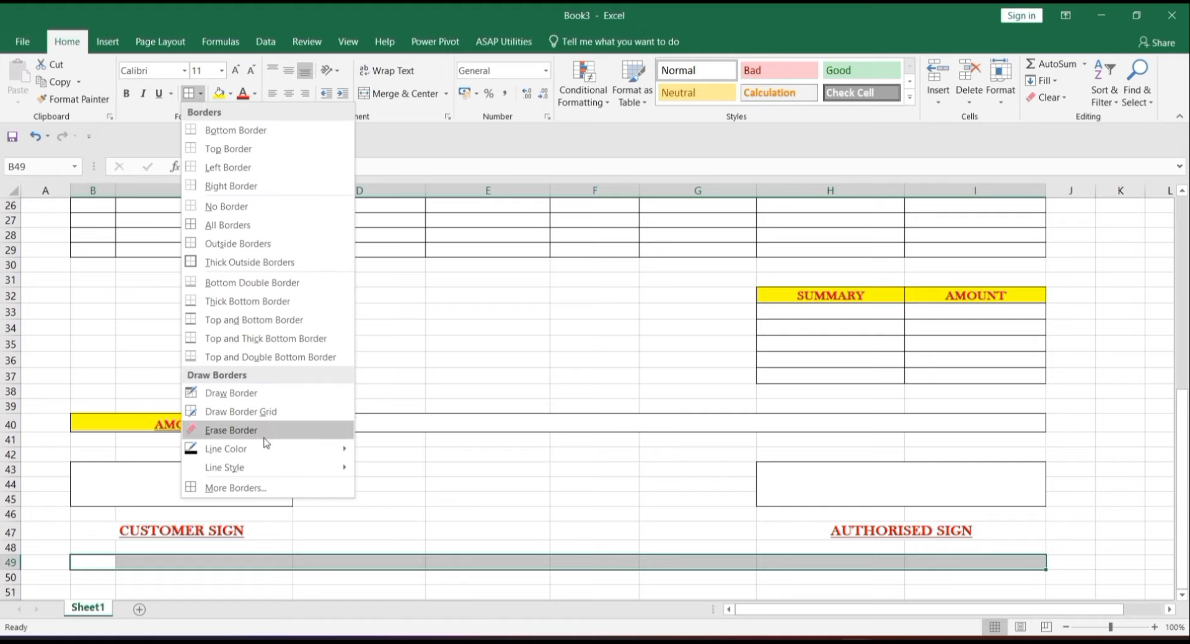
pyautogui.moveTo(287, 455)
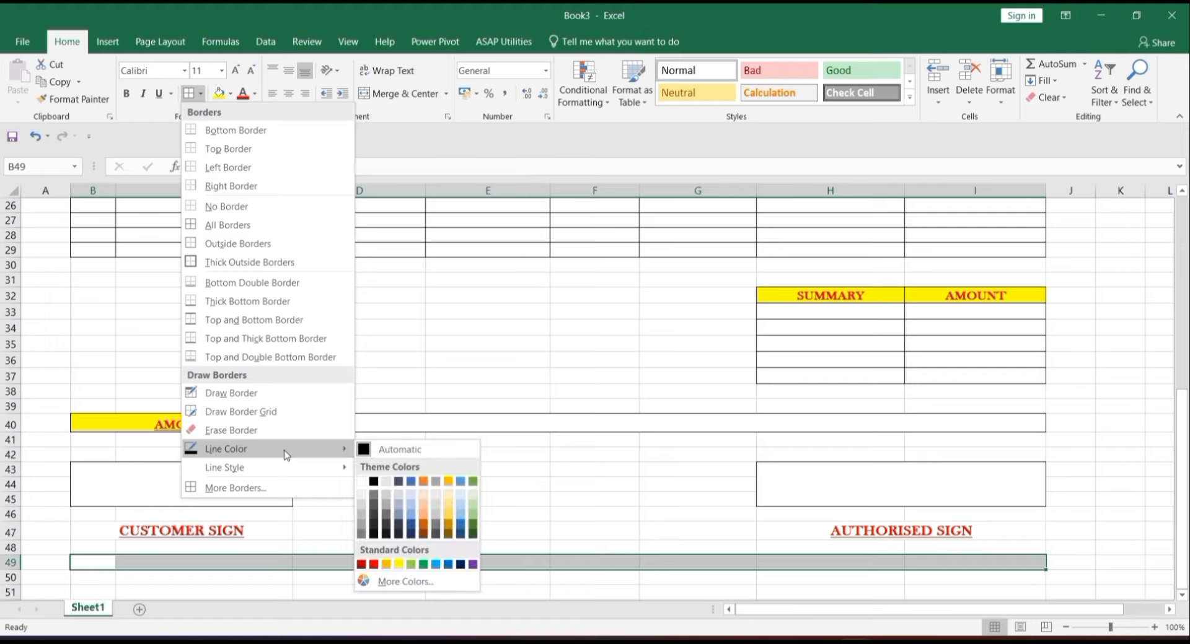
pyautogui.click(374, 565)
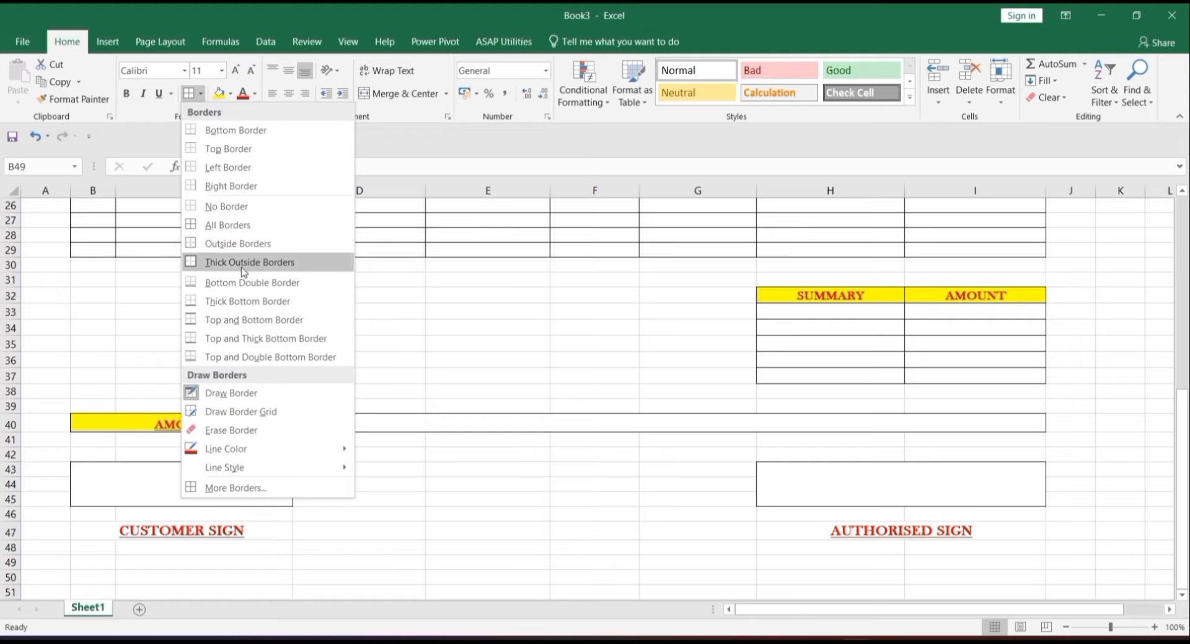
pyautogui.click(246, 302)
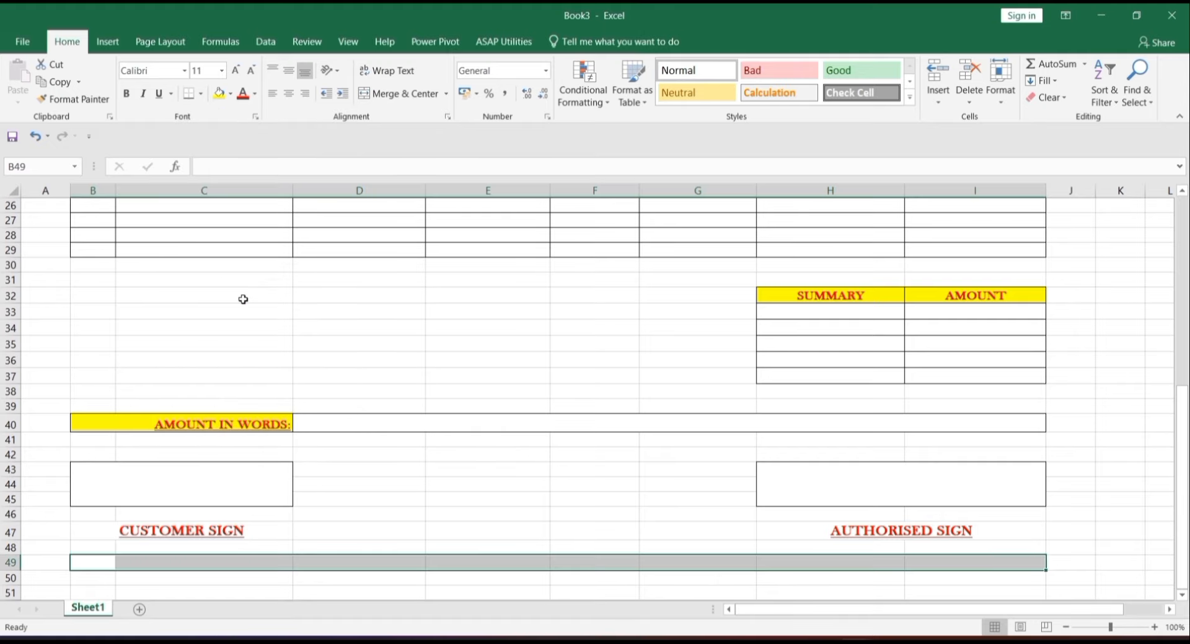
pyautogui.click(542, 589)
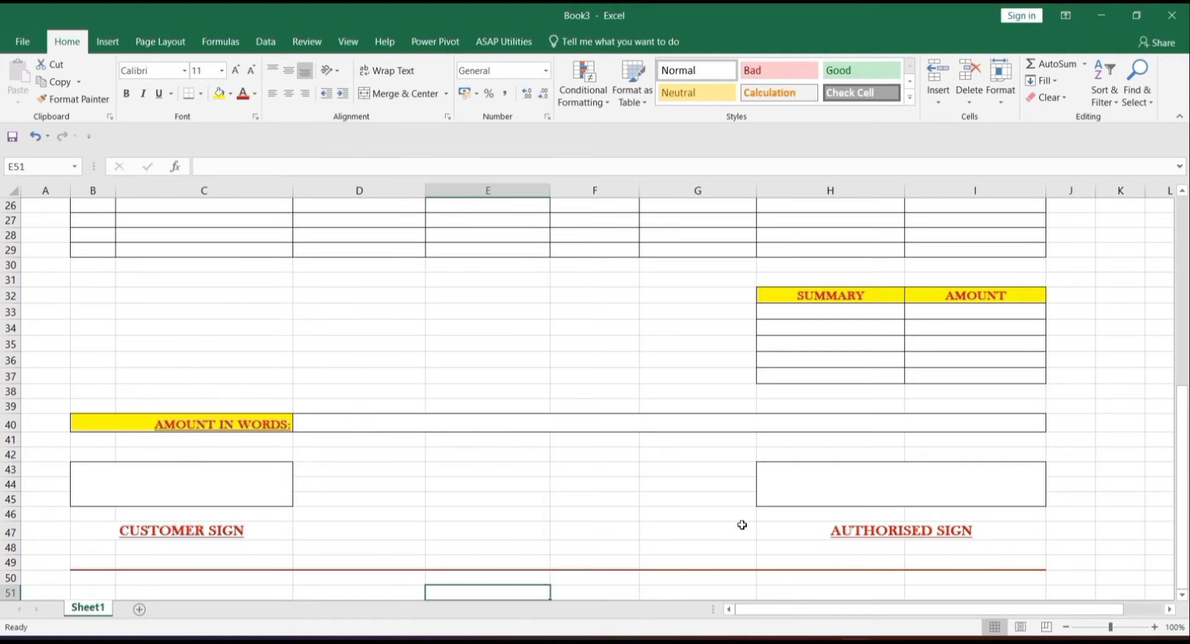
pyautogui.click(808, 563)
pyautogui.press('Down')
pyautogui.press('Down')
pyautogui.press('Down')
pyautogui.press('Down')
pyautogui.press('Down')
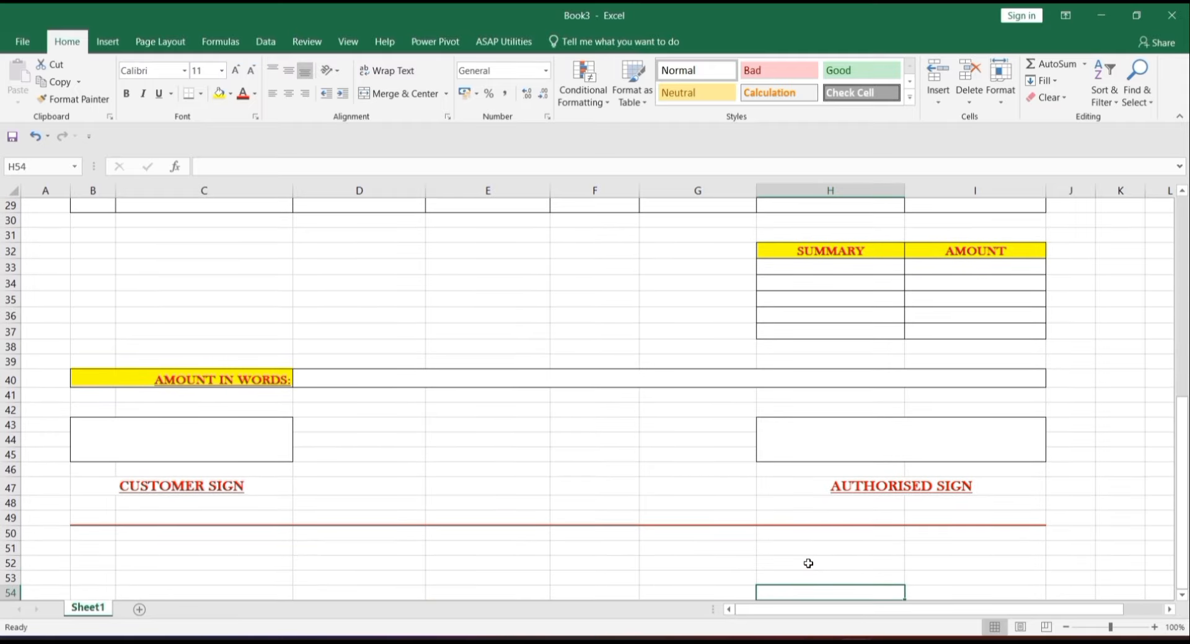
# - Merge B50:I51 into one middle-aligned 14-pt Baskerville Old Face cell
pyautogui.moveTo(108, 533); pyautogui.dragTo(973, 545)
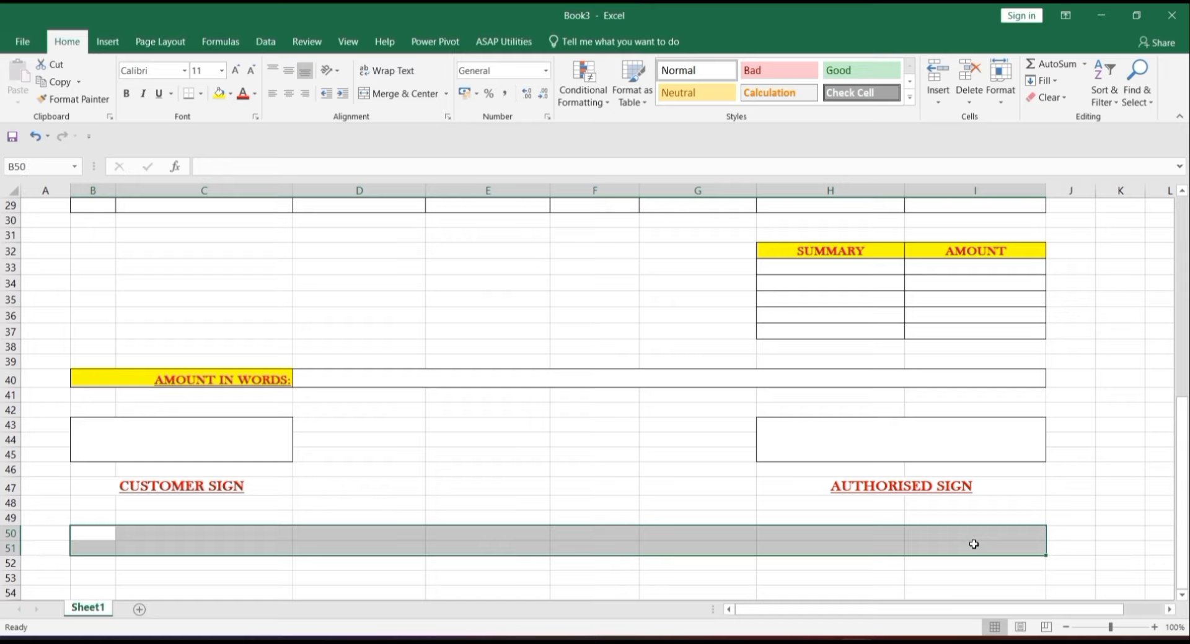
pyautogui.click(405, 94)
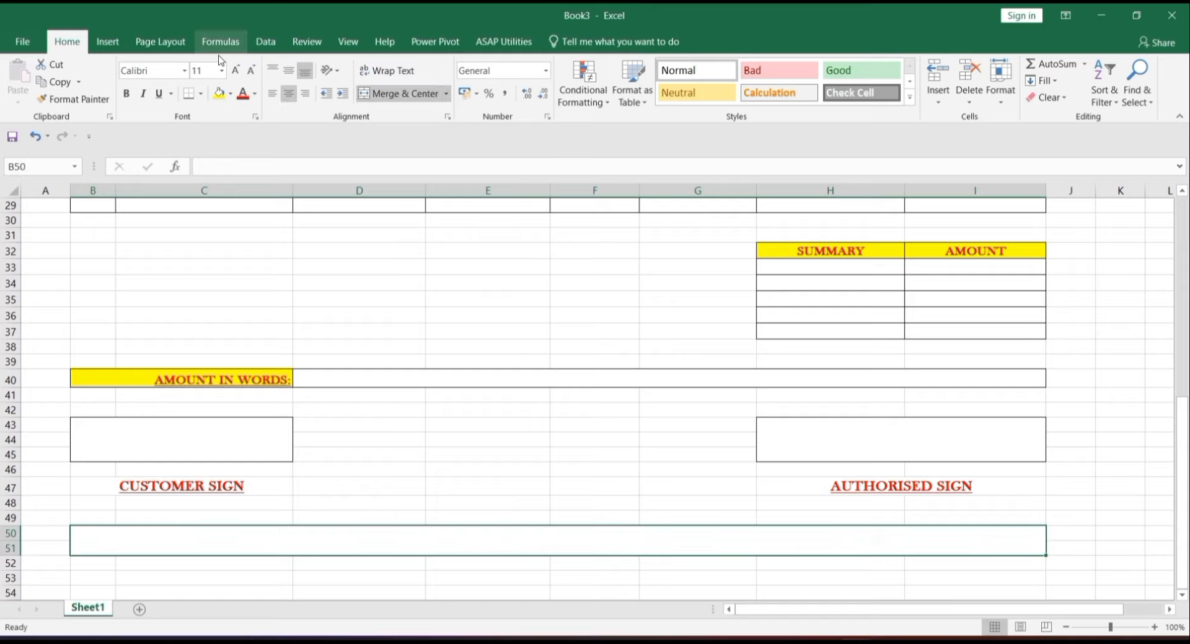
pyautogui.click(235, 71)
pyautogui.click(236, 70)
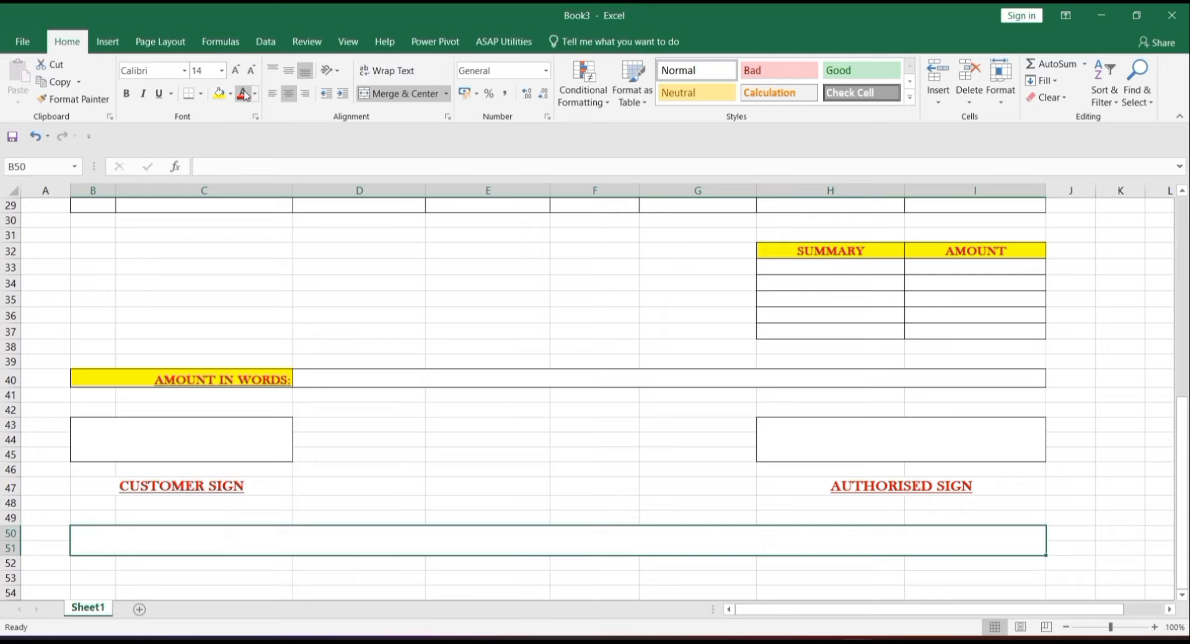
pyautogui.click(184, 70)
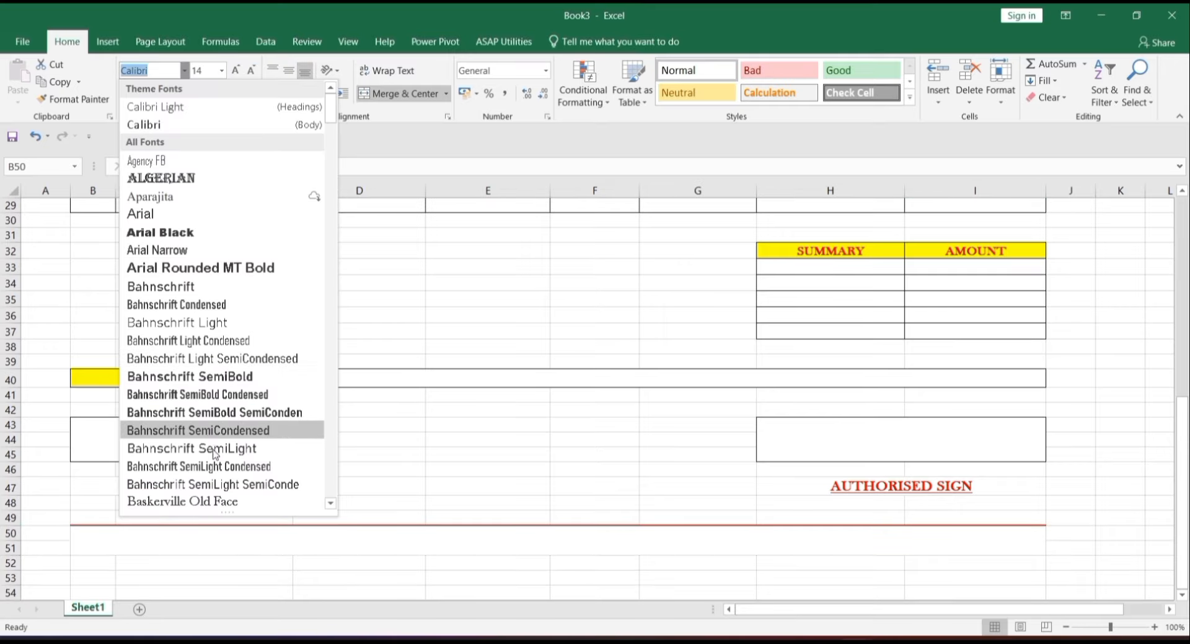
pyautogui.click(224, 501)
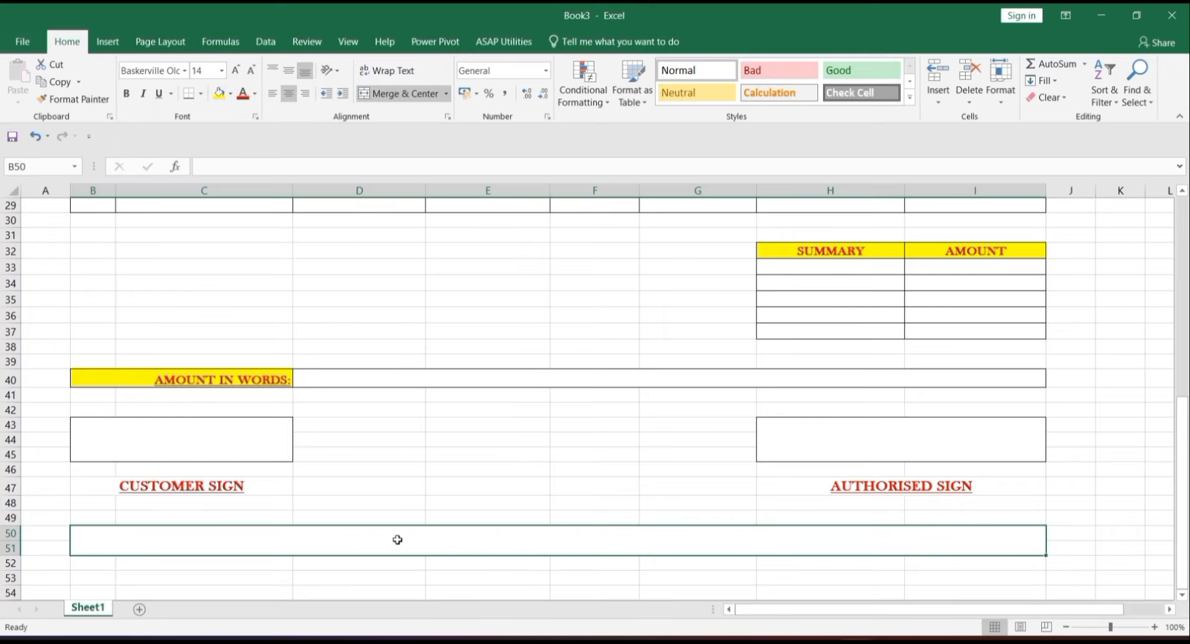
pyautogui.click(289, 71)
# - Enter the footer 'IF YOU HAVE ANY QUERIES, FEEL FREE TO CONTACT US'
pyautogui.doubleClick(517, 542)
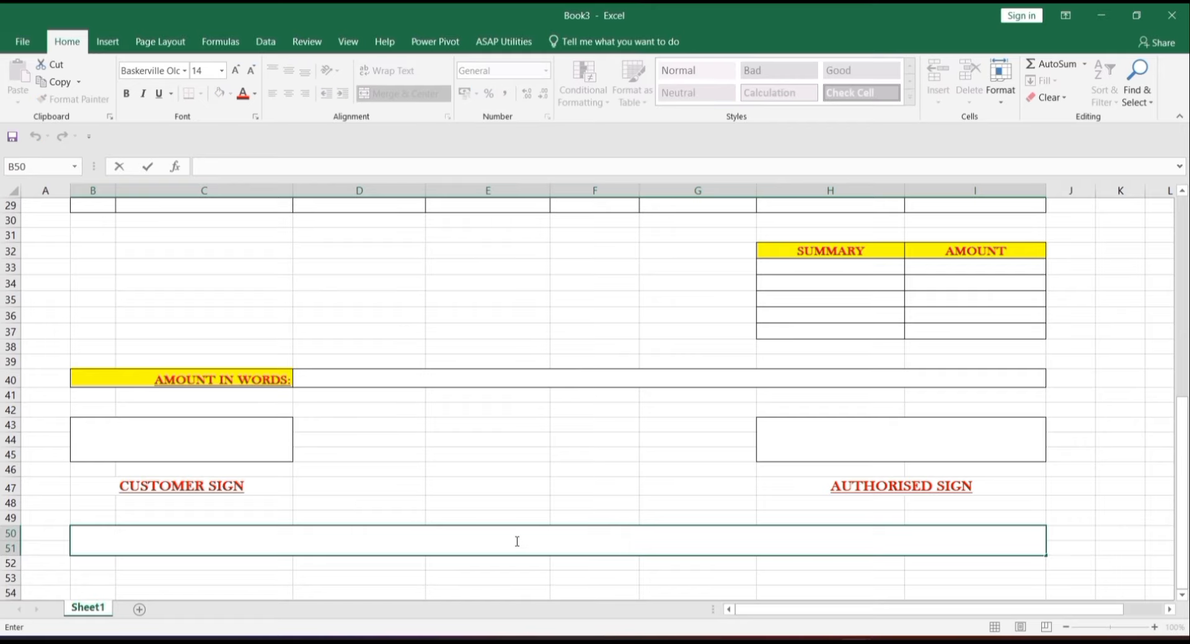
pyautogui.write('IF YOU HAVE AN')
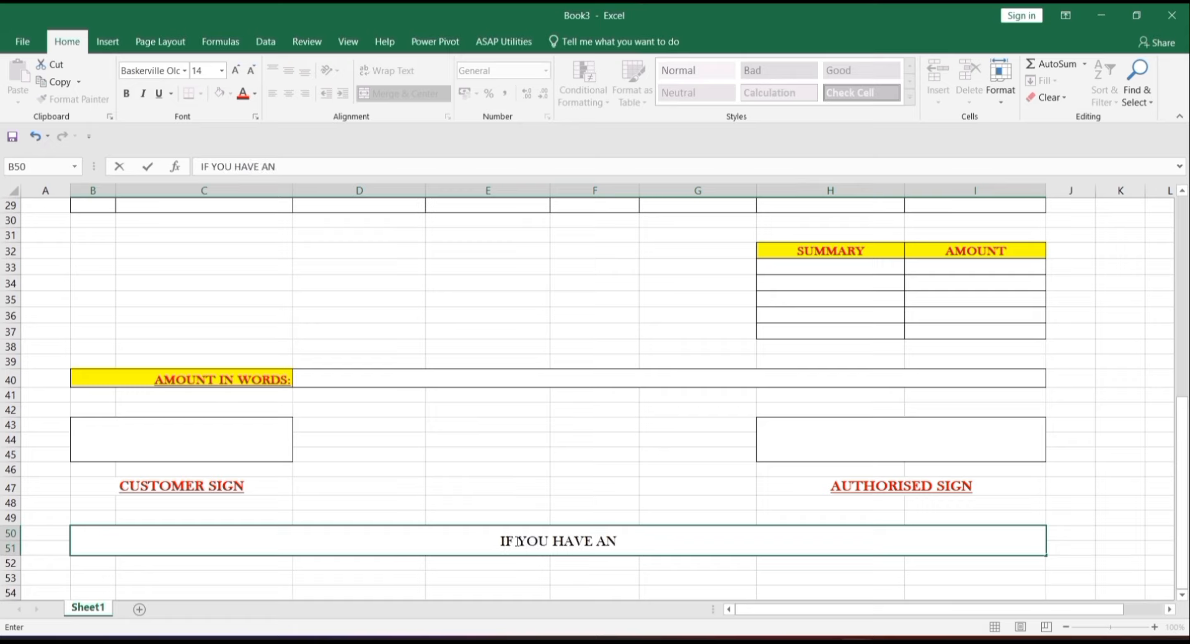
pyautogui.write('Y QUERIES')
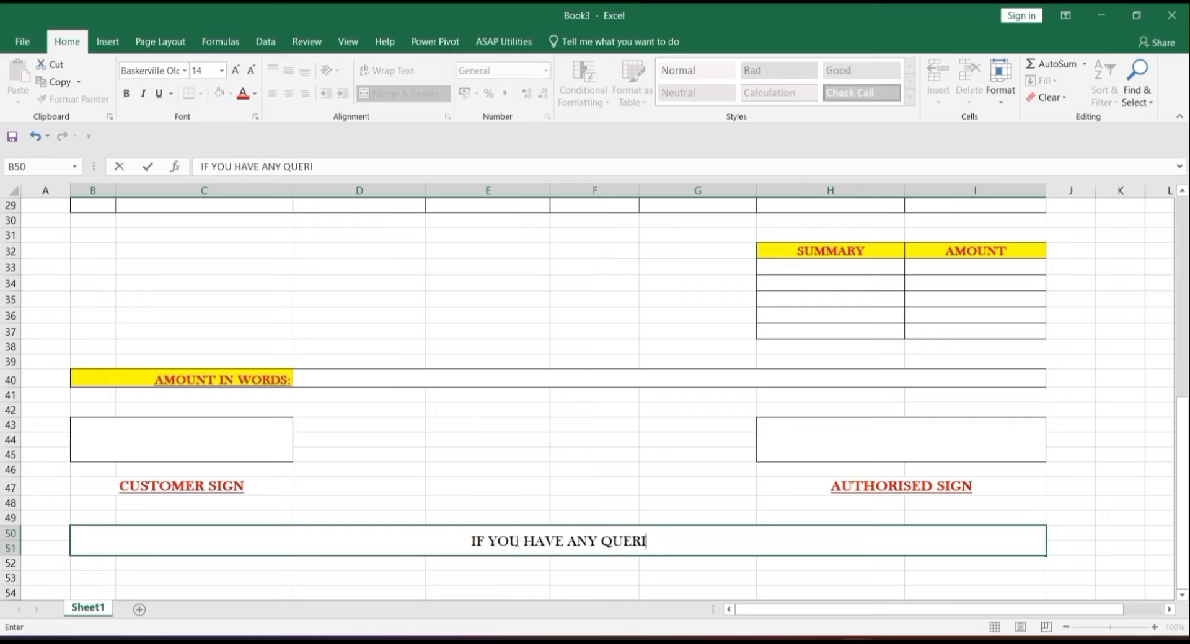
pyautogui.press('BackSpace')
pyautogui.write('ES')
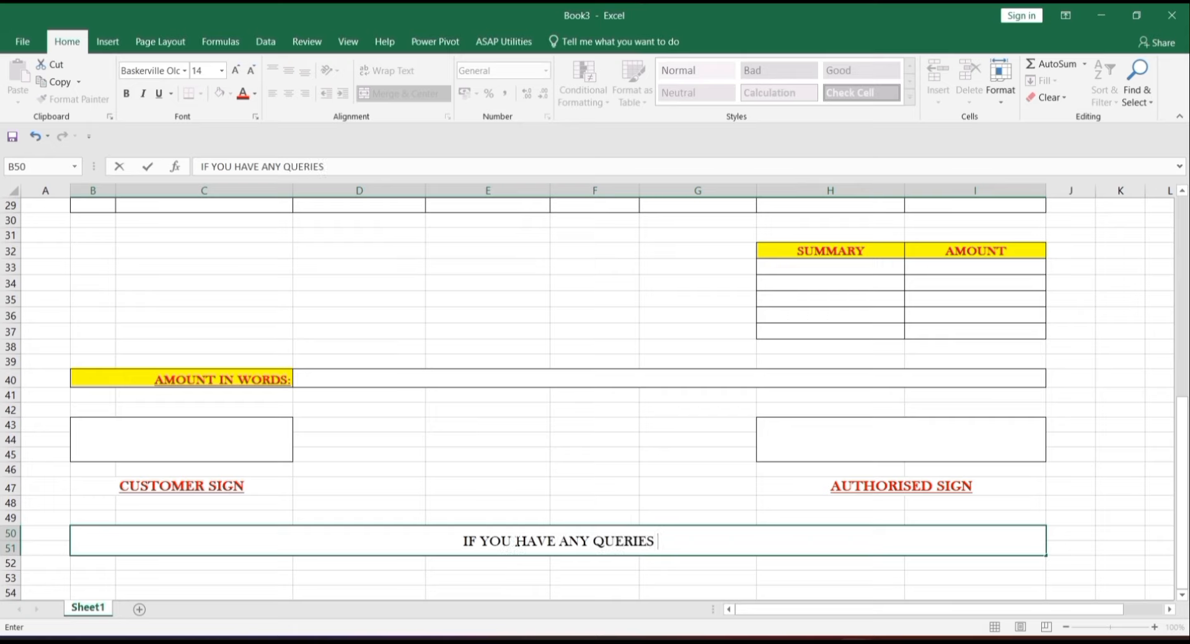
pyautogui.write(', FE')
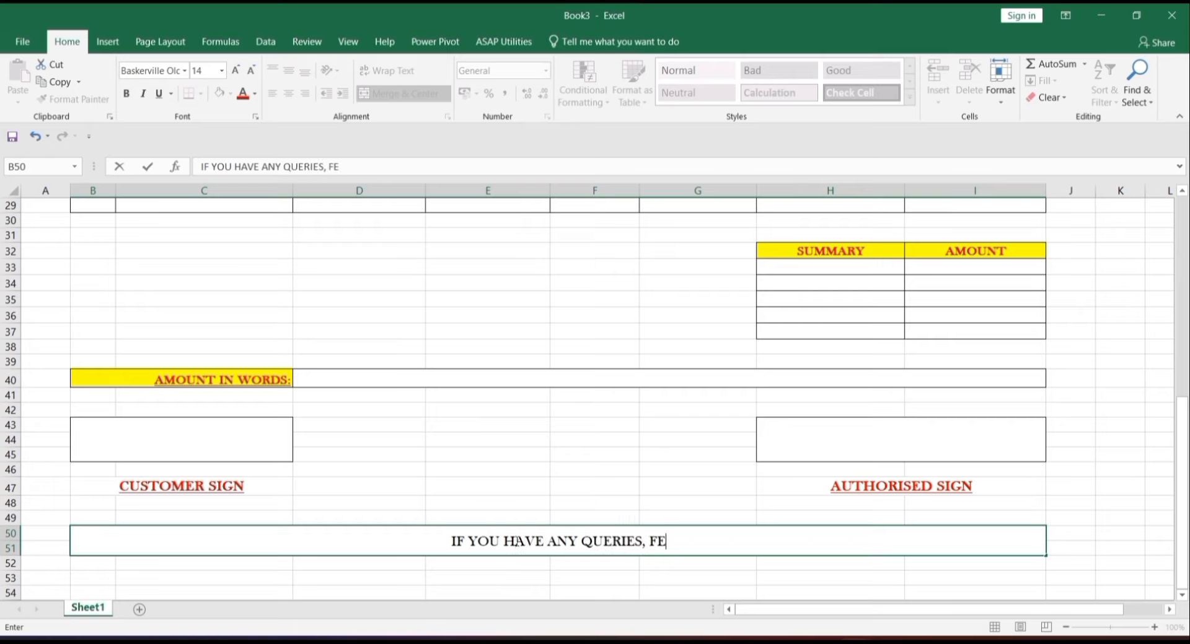
pyautogui.write('EL FREE')
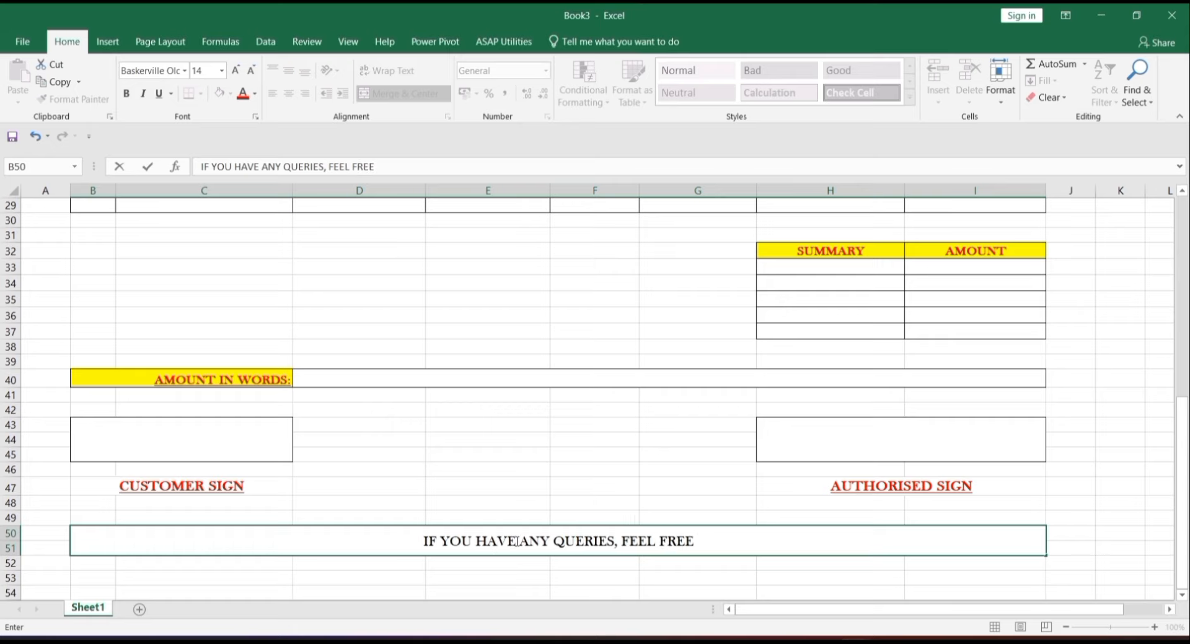
pyautogui.write(' TO CONTACT')
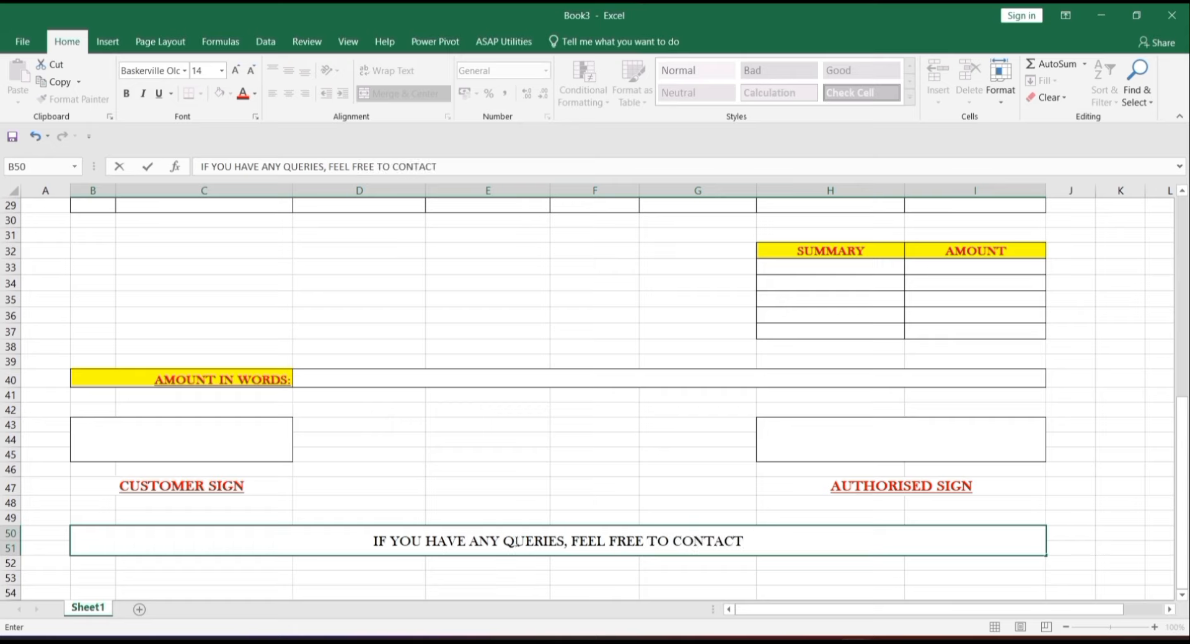
pyautogui.write(' US')
pyautogui.press('Return')
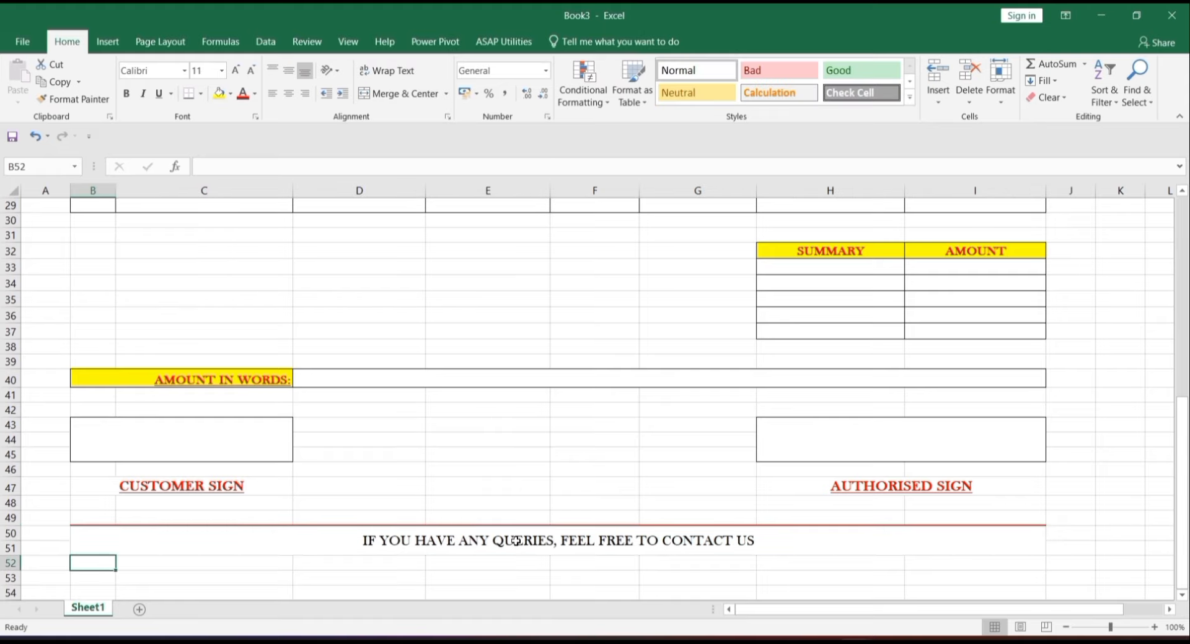
# - Merge B52:I52 into one middle-aligned 14-point cell
pyautogui.moveTo(87, 562); pyautogui.dragTo(970, 512)
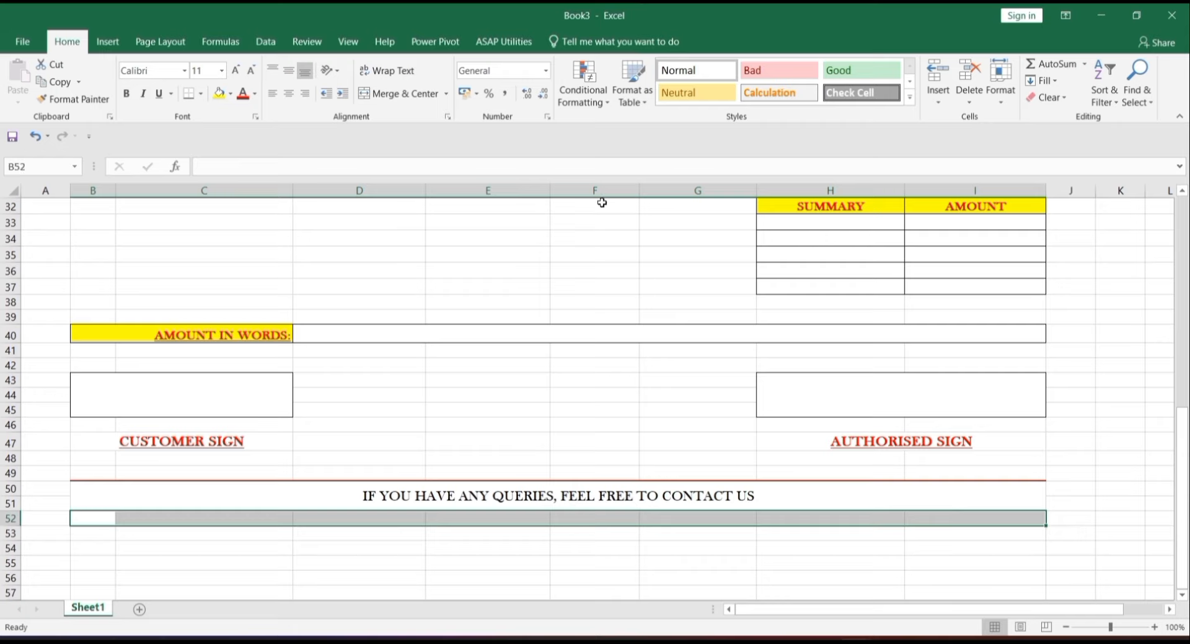
pyautogui.click(409, 93)
pyautogui.click(289, 70)
pyautogui.click(236, 70)
pyautogui.click(235, 70)
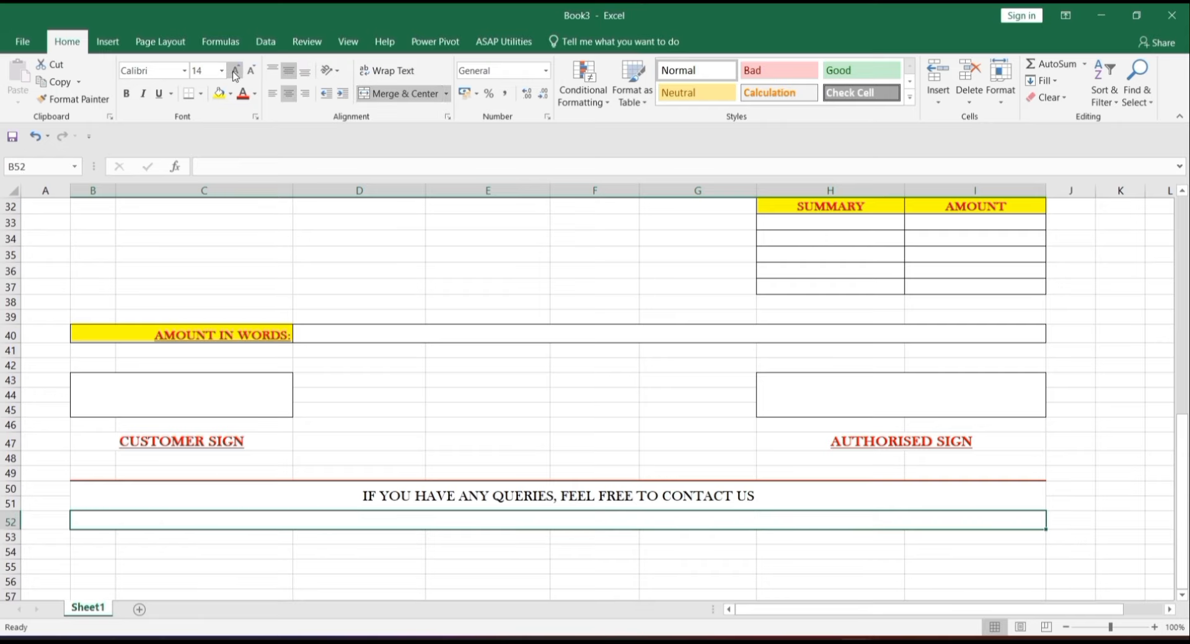
# - Enter the contact phone number in the merged cell
pyautogui.doubleClick(516, 522)
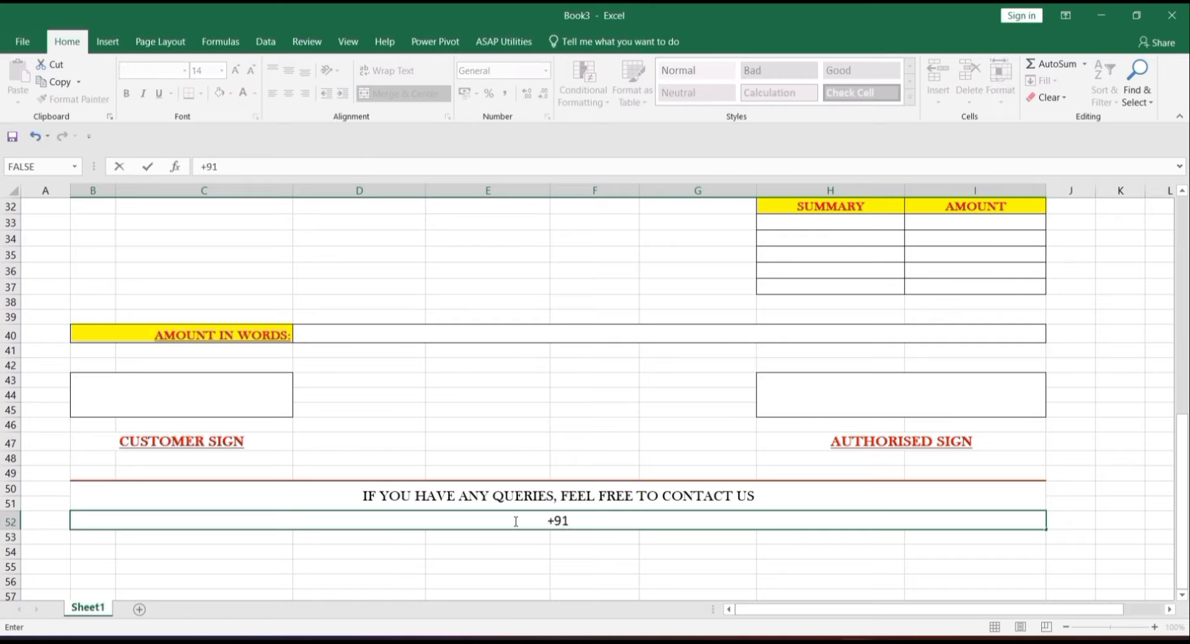
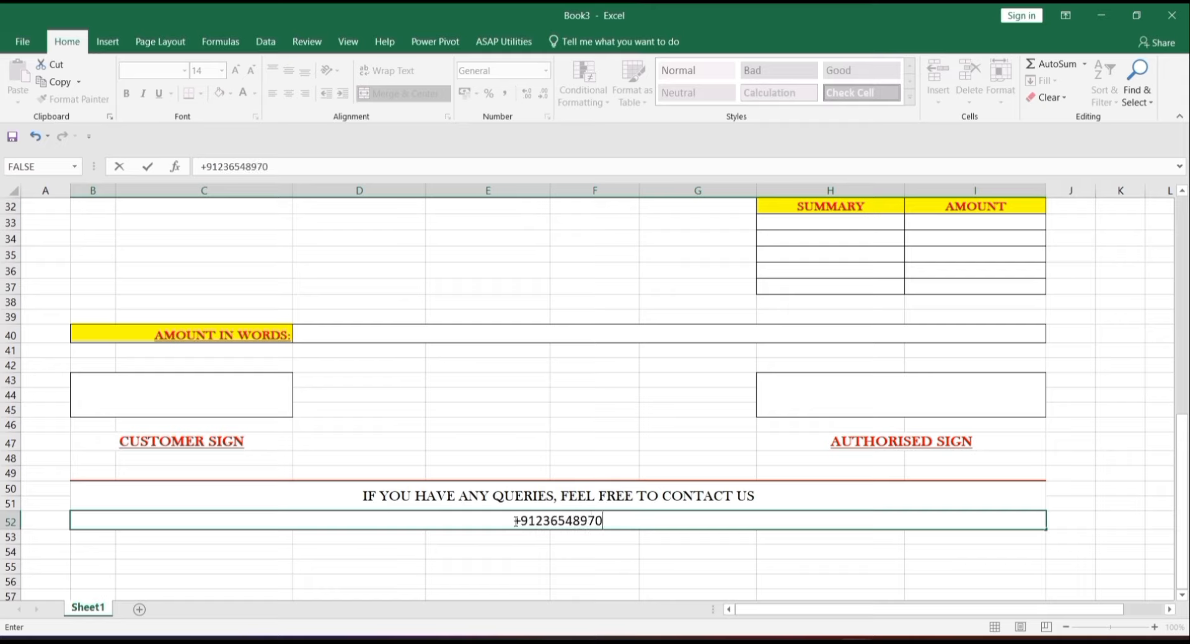
pyautogui.press('Return')
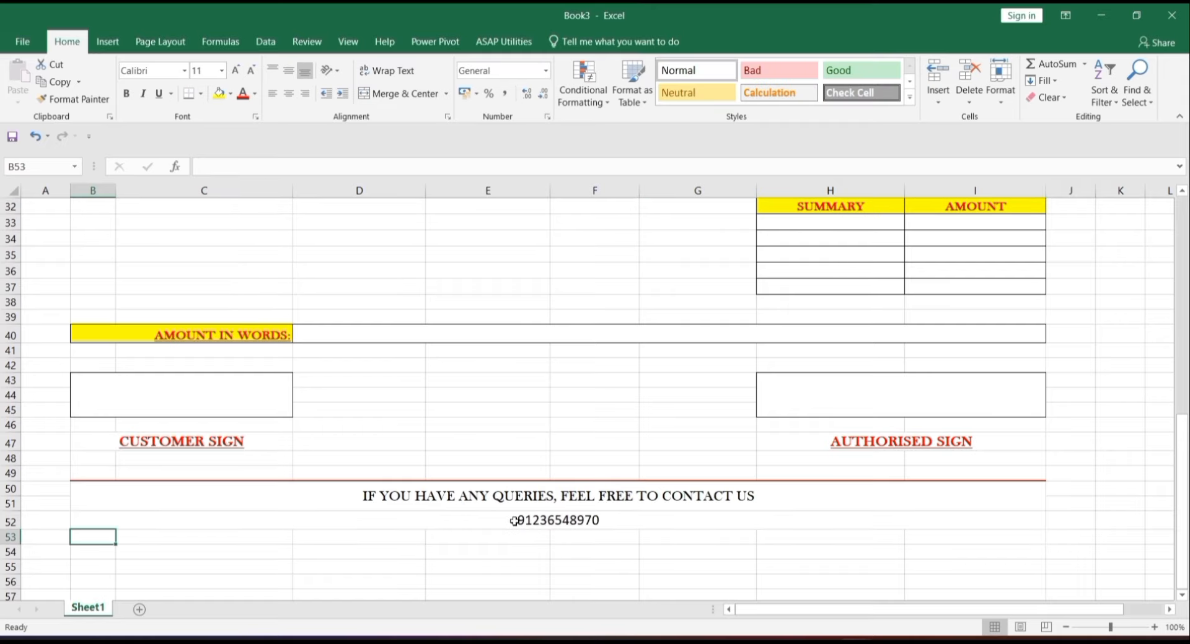
pyautogui.click(666, 520)
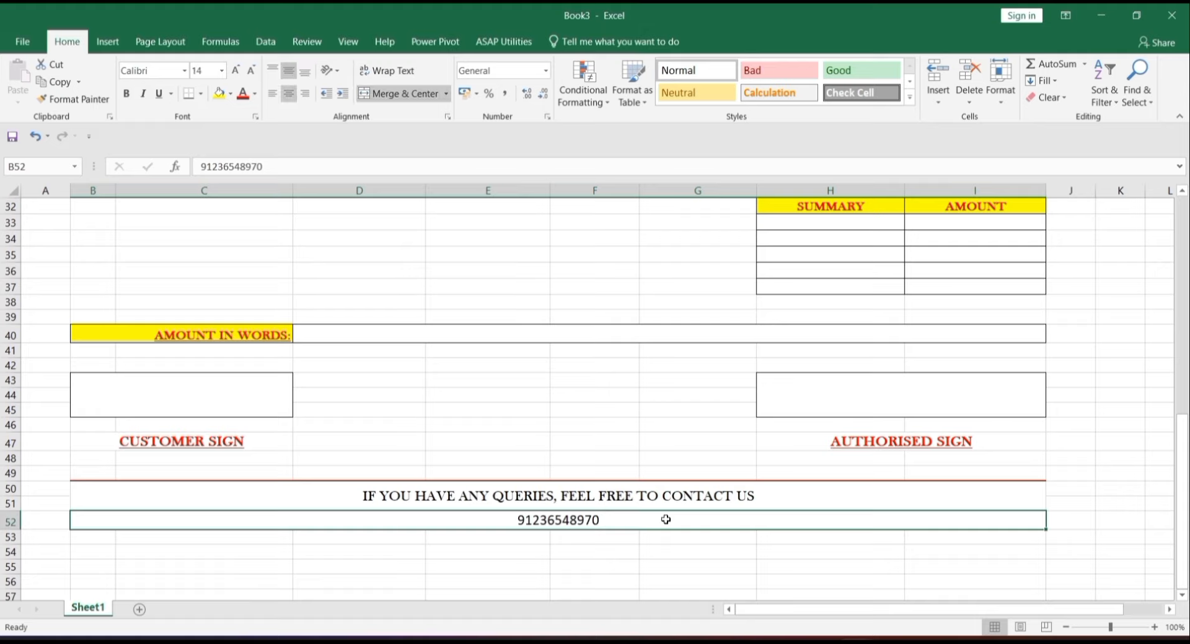
pyautogui.press('Up')
pyautogui.press('Up')
pyautogui.press('Up')
pyautogui.press('Up')
pyautogui.press('Up')
pyautogui.press('Up')
pyautogui.press('Up')
pyautogui.press('Up')
pyautogui.press('Up')
pyautogui.press('Up')
pyautogui.press('Up')
pyautogui.press('Up')
pyautogui.press('Up')
pyautogui.press('Up')
pyautogui.press('Up')
pyautogui.press('Up')
pyautogui.press('Up')
pyautogui.press('Up')
pyautogui.press('Up')
pyautogui.press('Up')
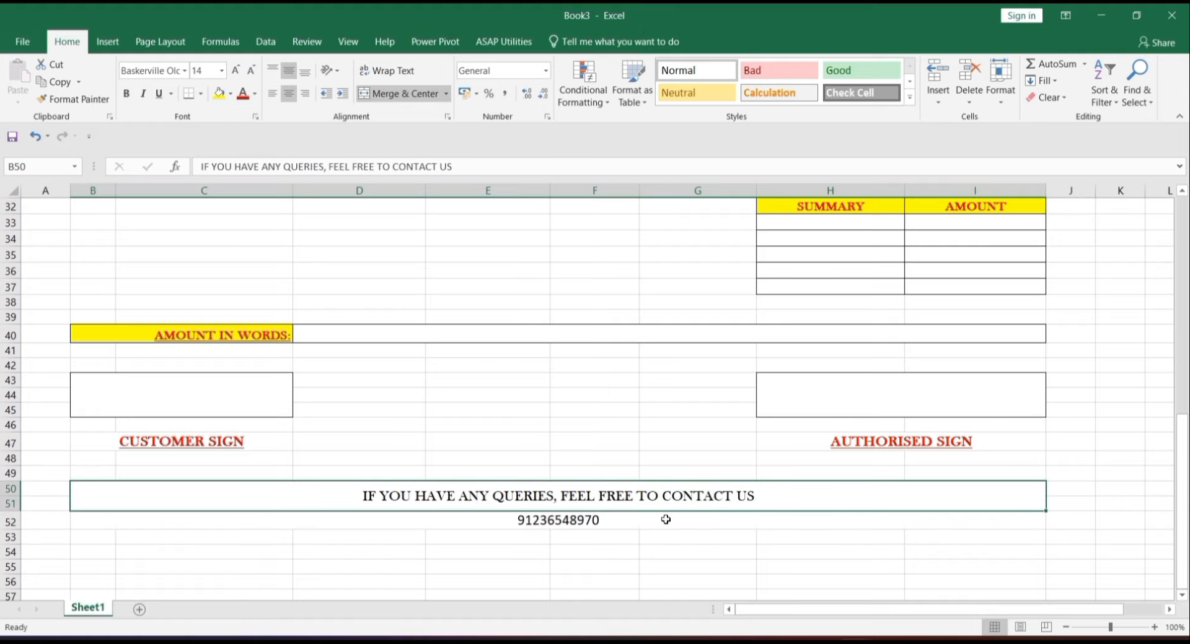
pyautogui.press('Up')
pyautogui.press('Up')
pyautogui.press('Up')
pyautogui.press('Up')
pyautogui.press('Up')
pyautogui.press('Up')
pyautogui.press('Up')
pyautogui.press('Up')
pyautogui.press('Up')
pyautogui.press('Up')
pyautogui.press('Up')
pyautogui.press('Up')
pyautogui.press('Up')
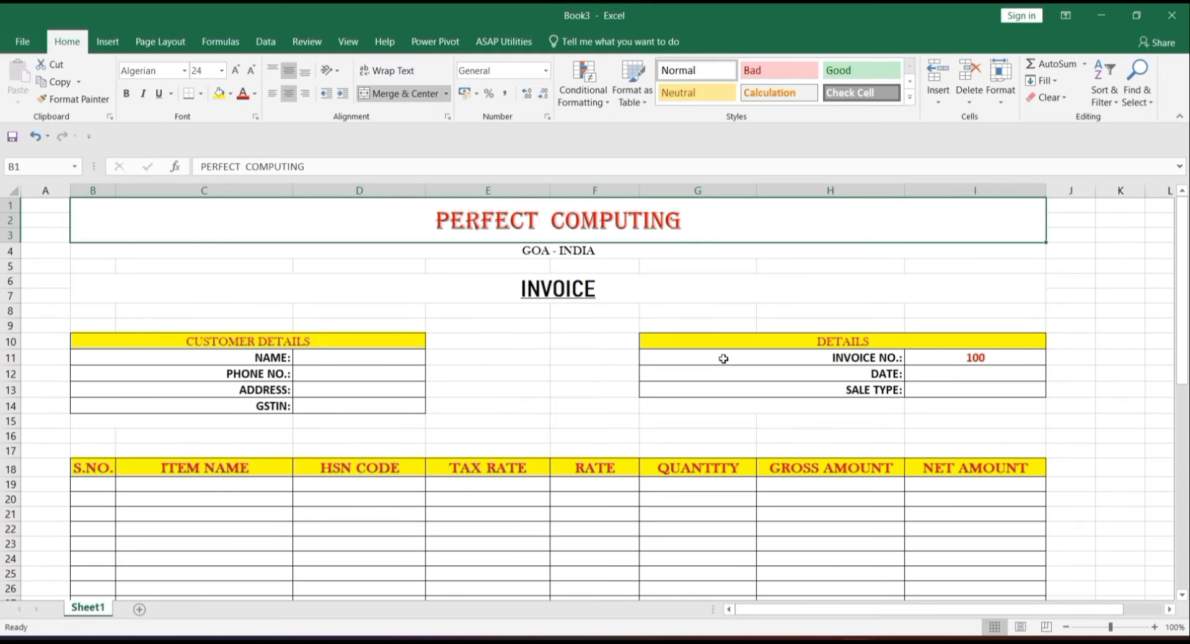
# - Remove the PC logo from the BILL workbook's invoice header
pyautogui.click(324, 356)
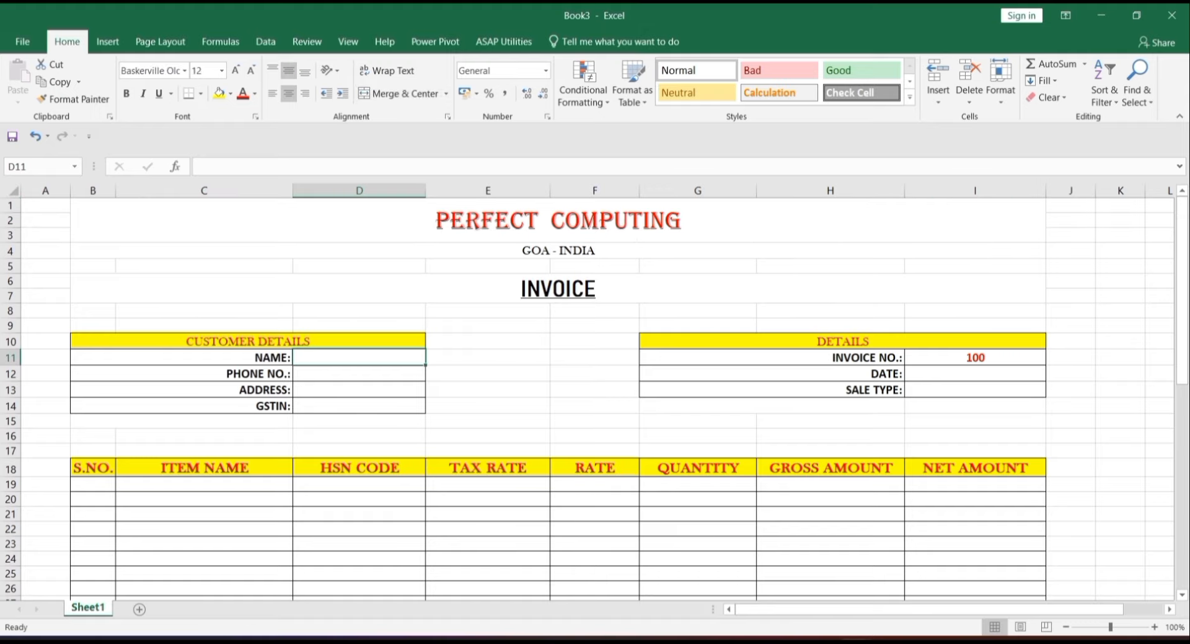
pyautogui.moveTo(855, 642)
pyautogui.click(832, 597)
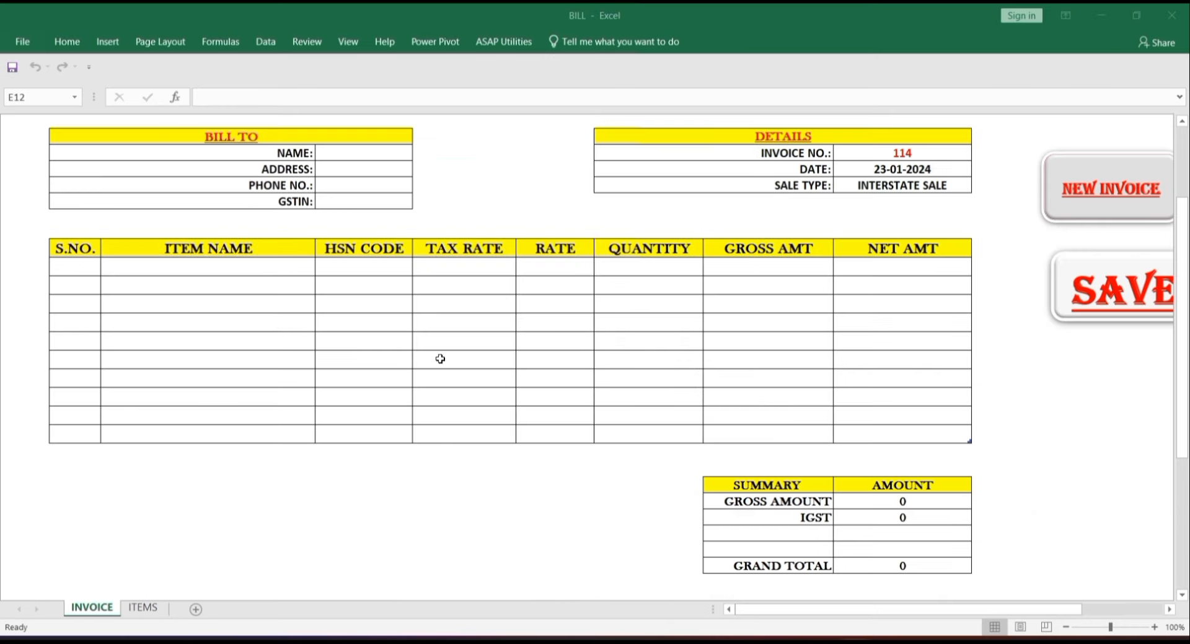
pyautogui.hotkey('ctrl', 'Up')
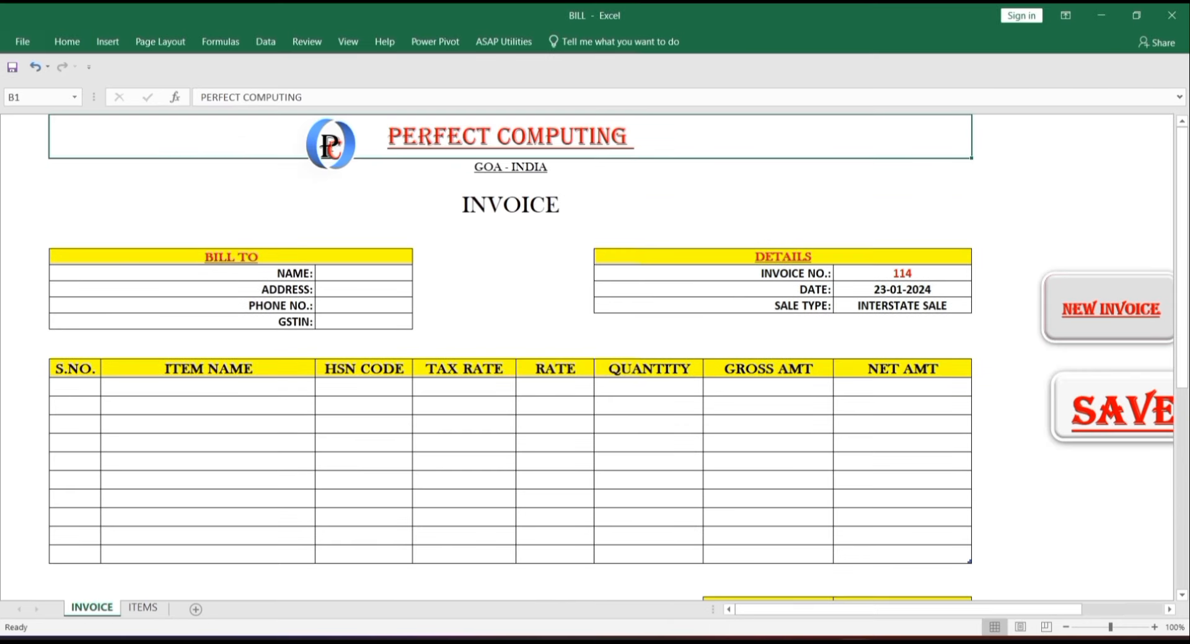
pyautogui.click(317, 162)
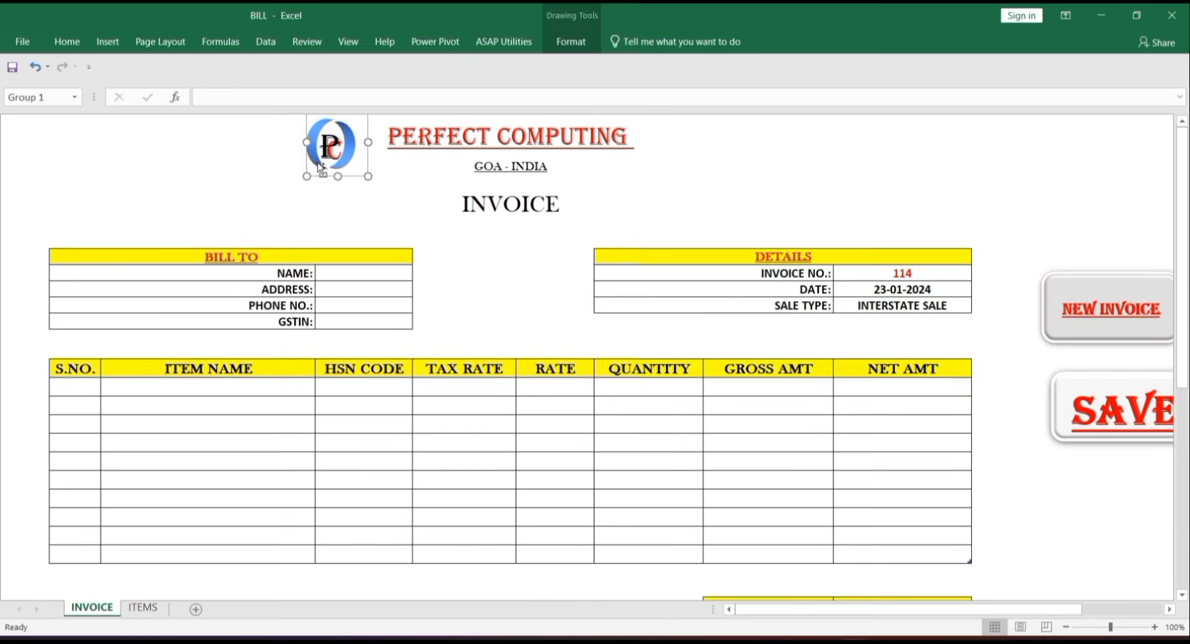
pyautogui.press('Delete')
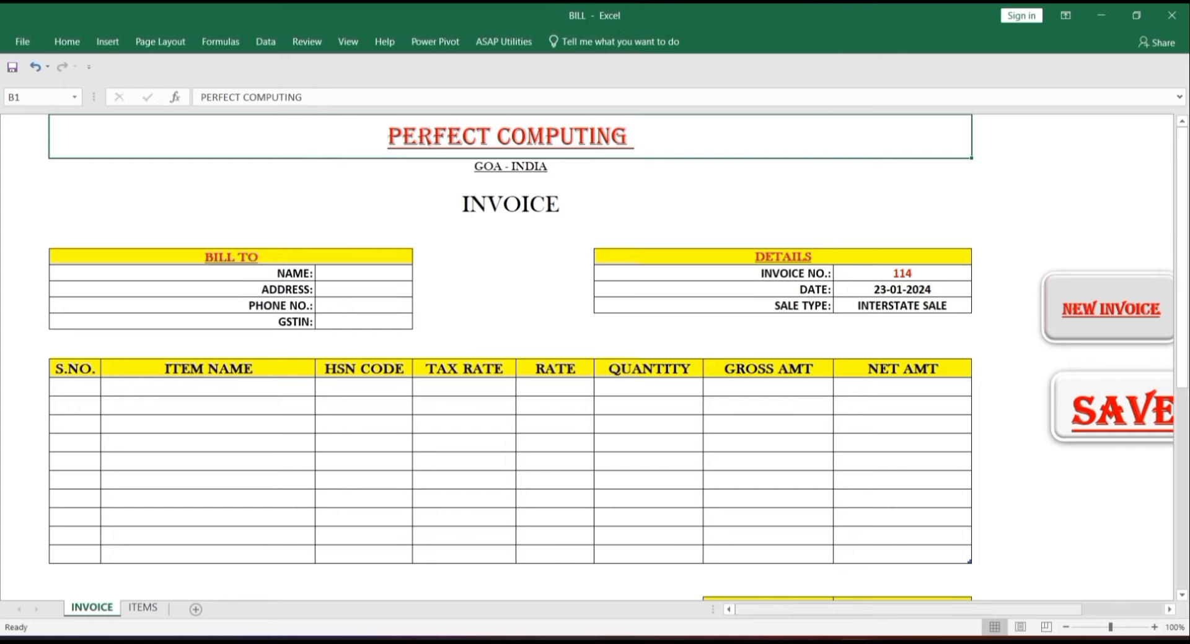
# - Paste the PC logo into Book3 just left of the PERFECT COMPUTING title
pyautogui.moveTo(858, 641)
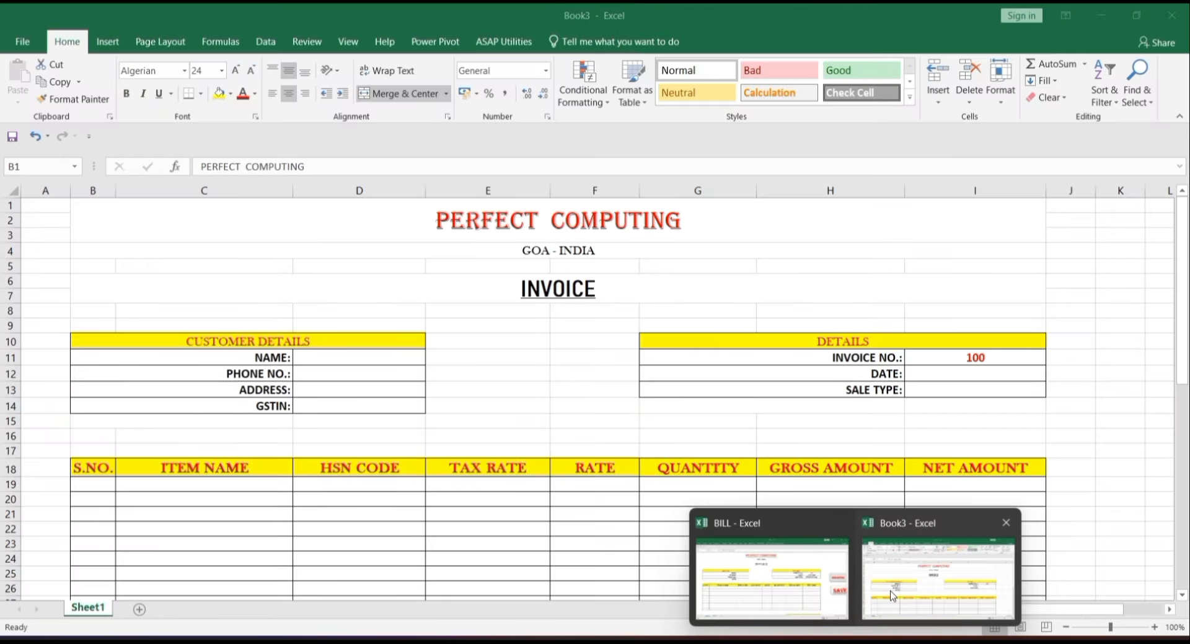
pyautogui.click(892, 596)
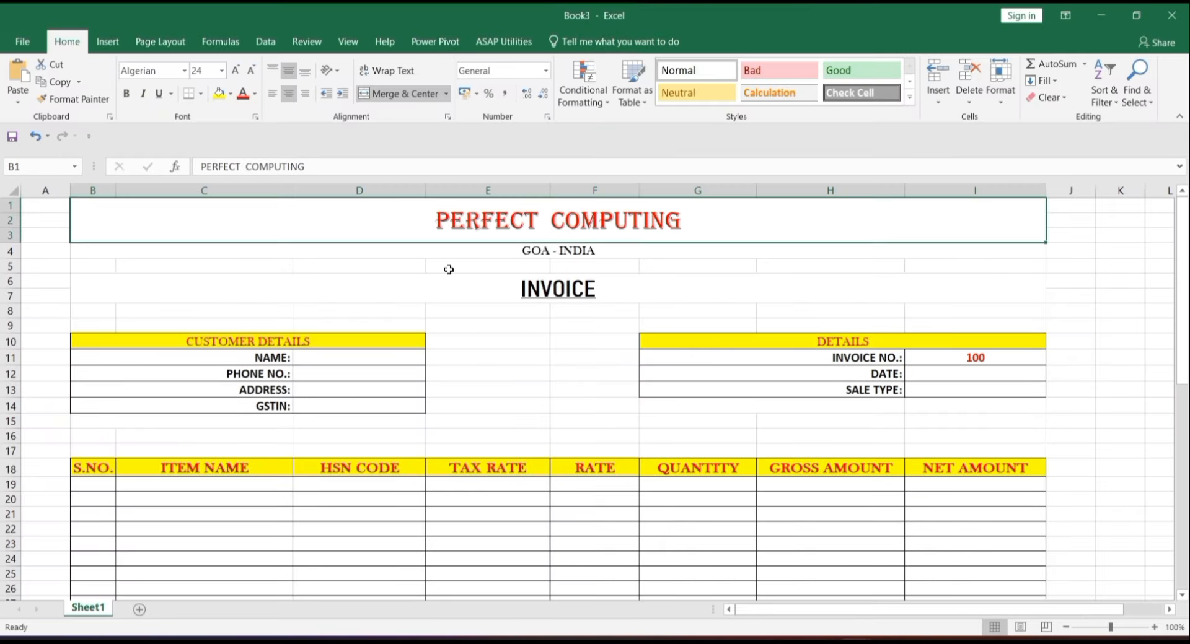
pyautogui.hotkey('ctrl', 'v')
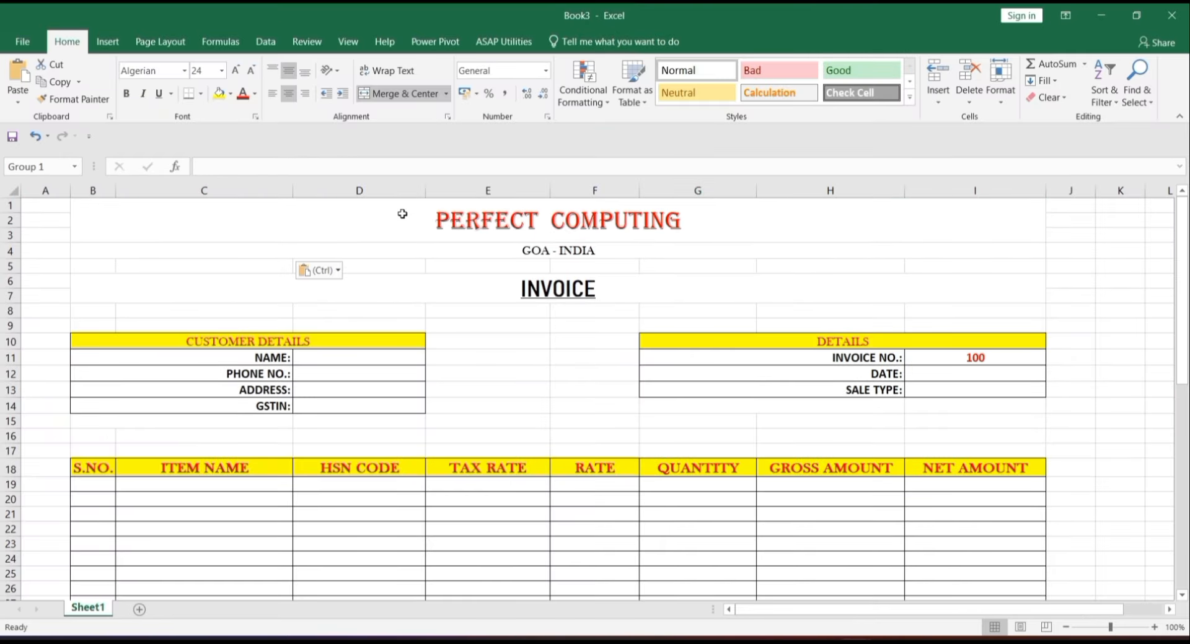
pyautogui.moveTo(119, 260); pyautogui.dragTo(424, 207)
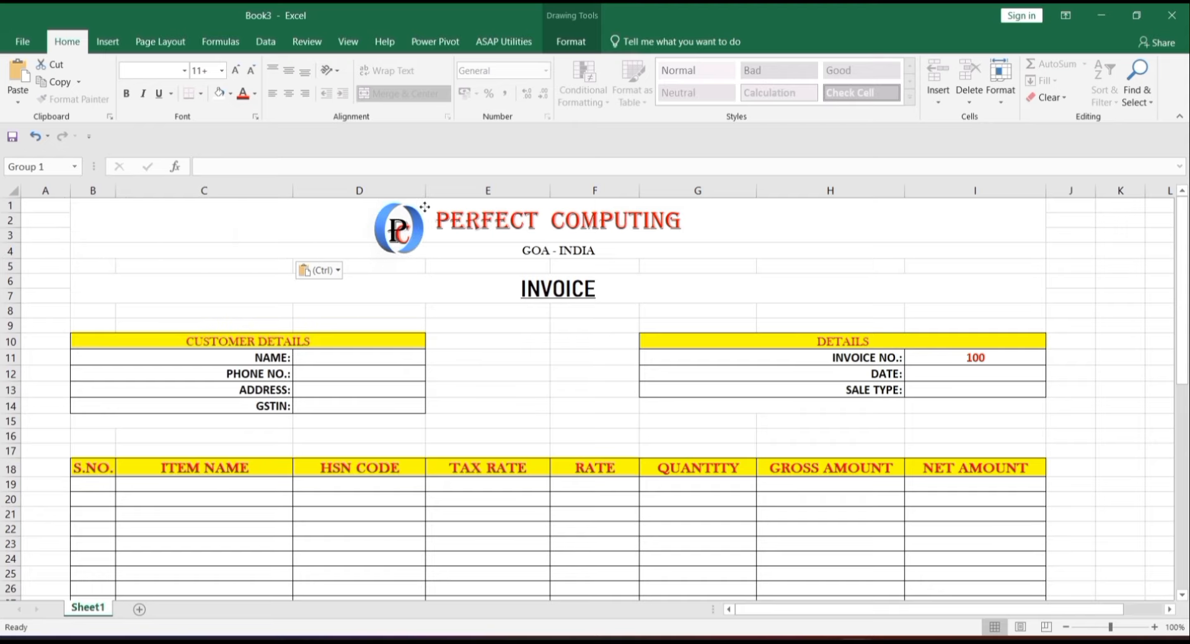
pyautogui.click(474, 246)
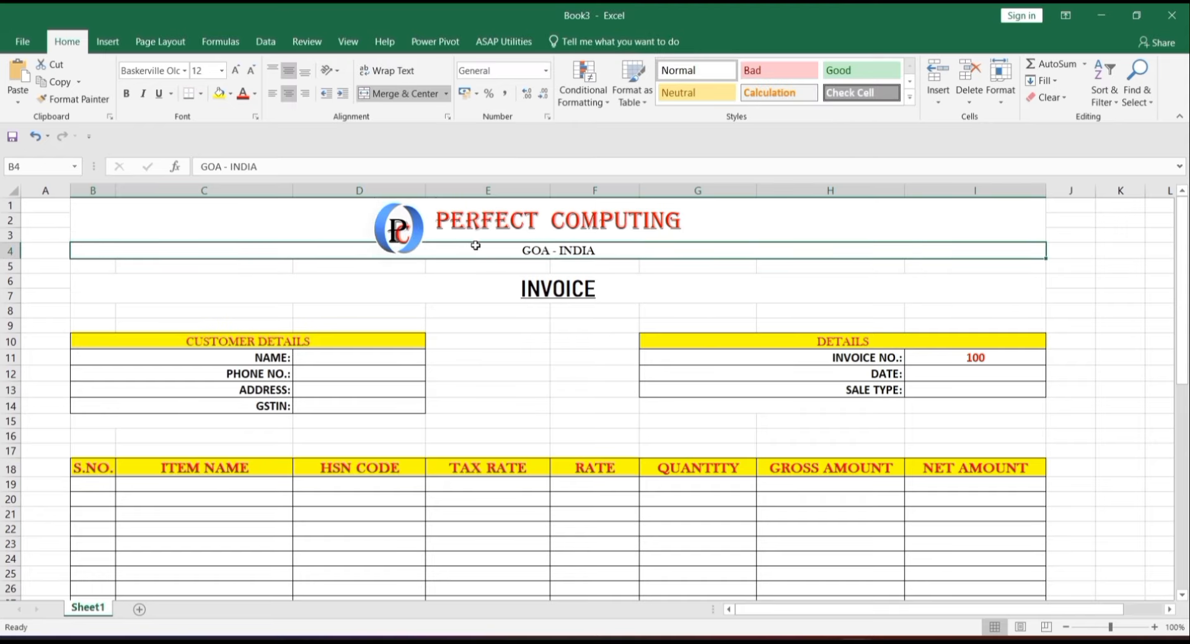
# - Set the sheet's zoom to 65%
pyautogui.click(743, 269)
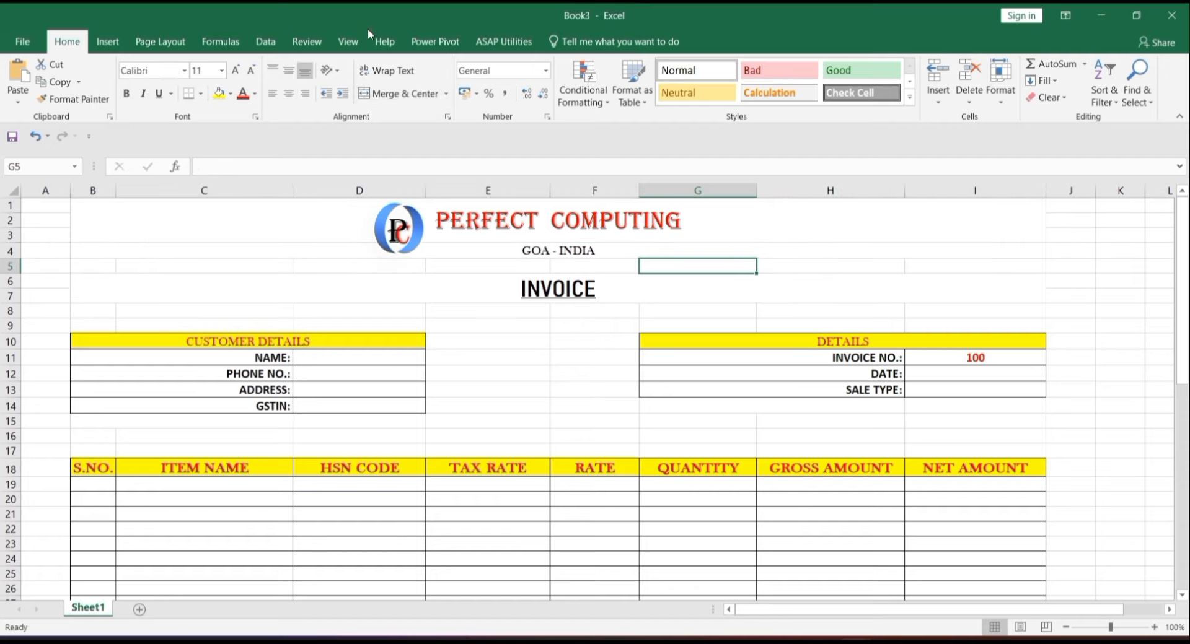
pyautogui.click(353, 41)
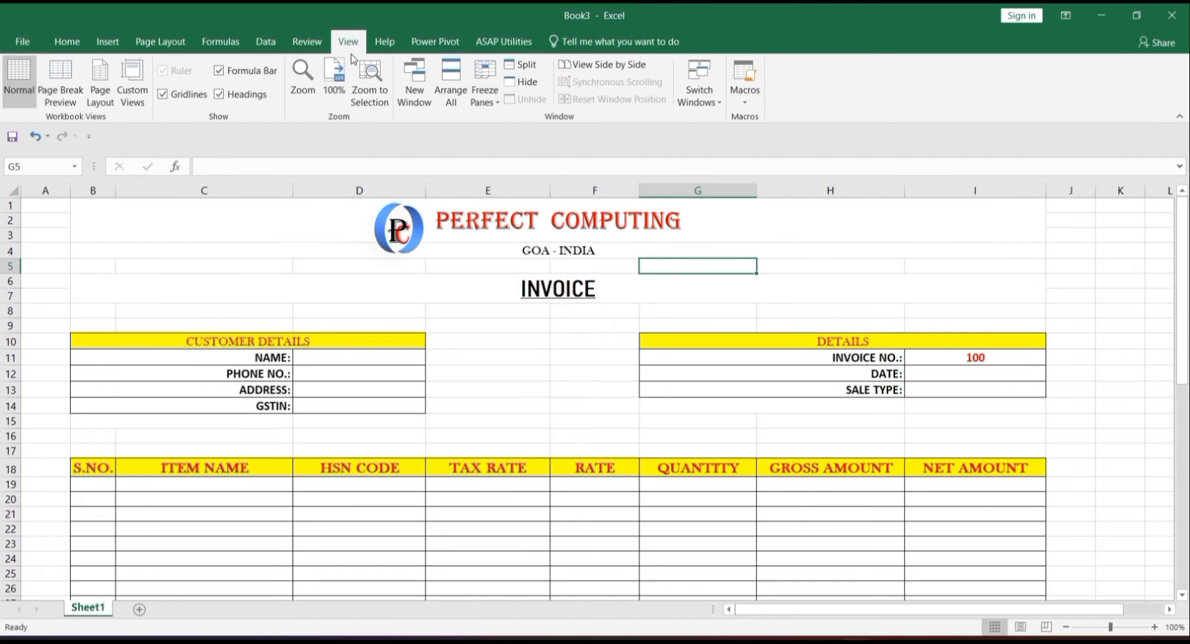
pyautogui.click(303, 77)
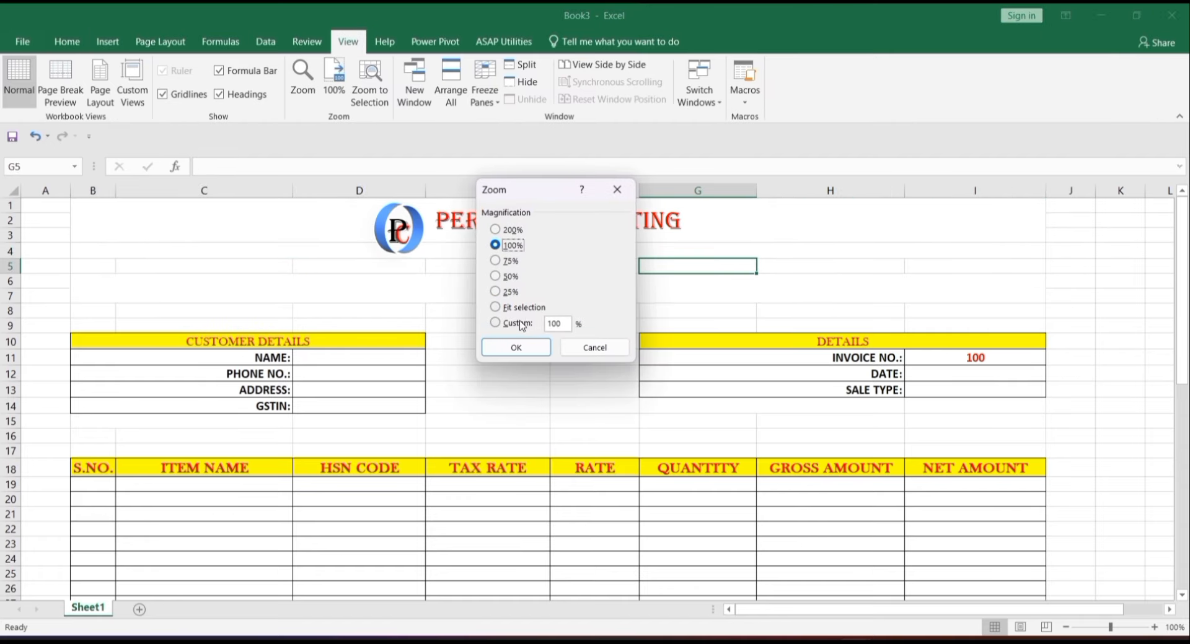
pyautogui.click(522, 321)
pyautogui.doubleClick(561, 323)
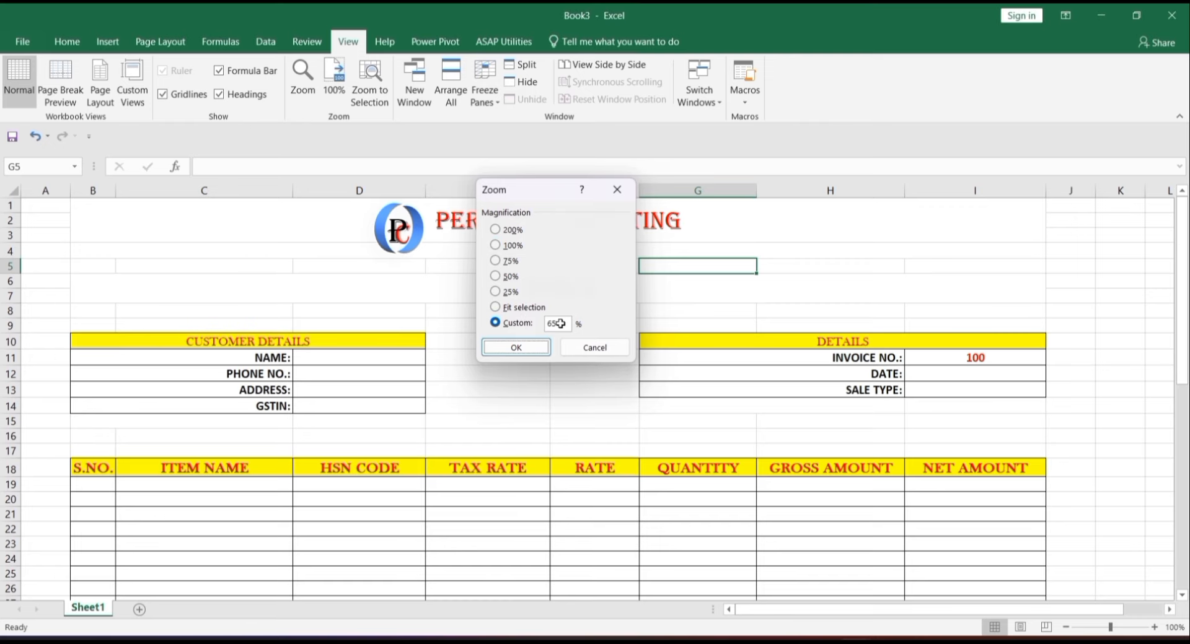
pyautogui.click(516, 347)
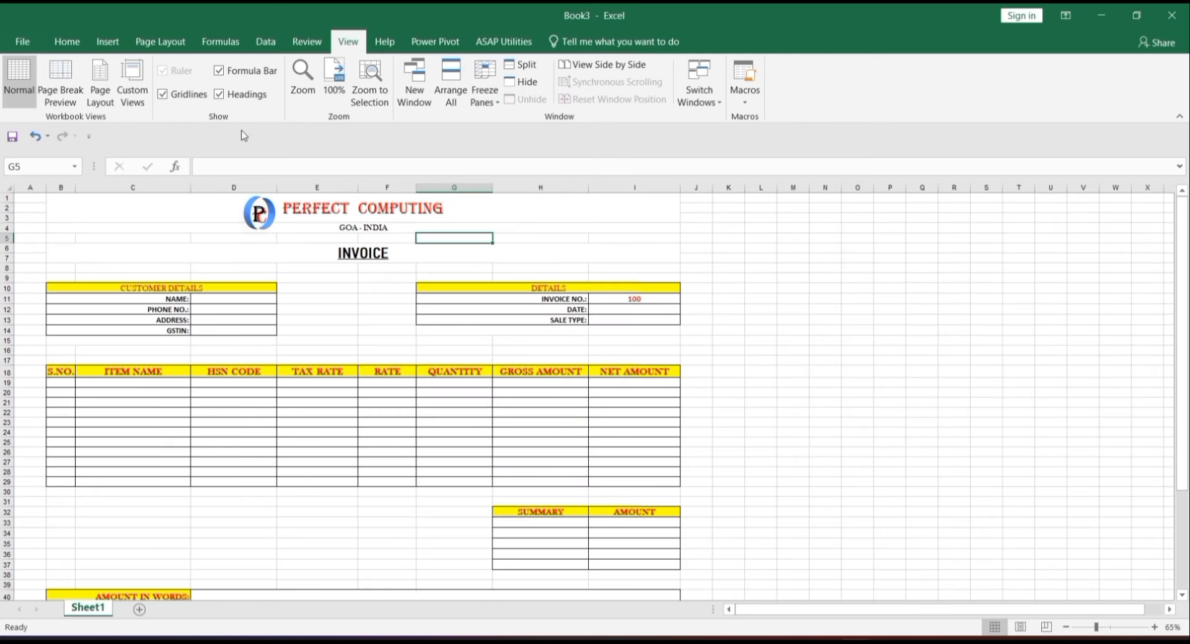
# - Hide gridlines, keep headings and formula bar visible, then bring the BILL workbook forward
pyautogui.click(203, 98)
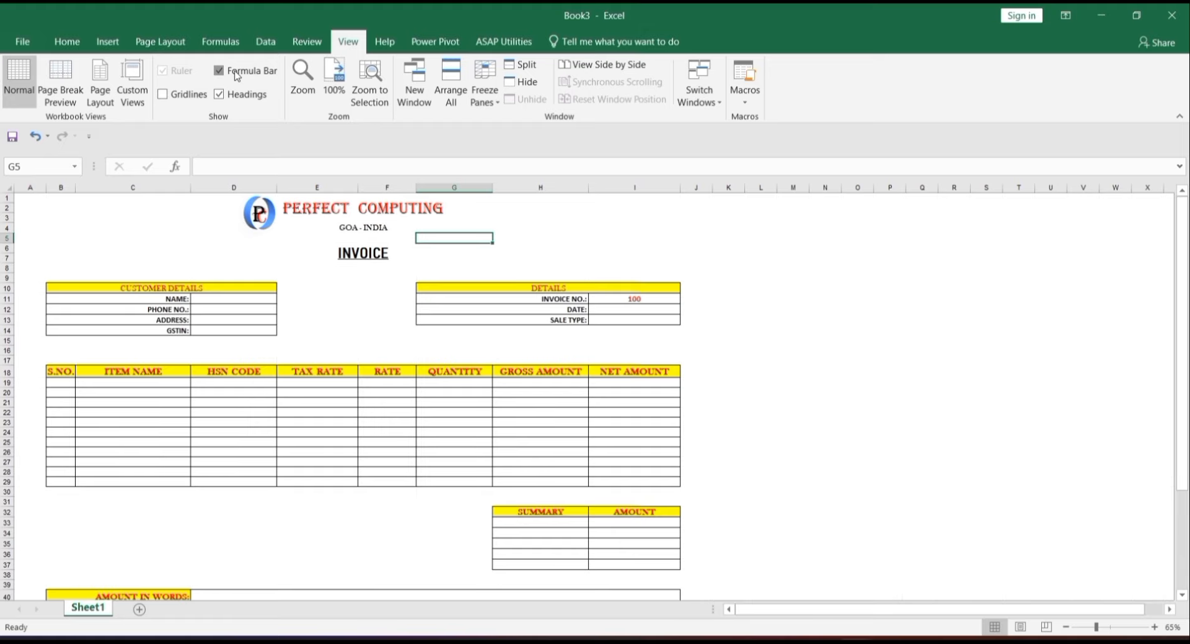
pyautogui.click(242, 96)
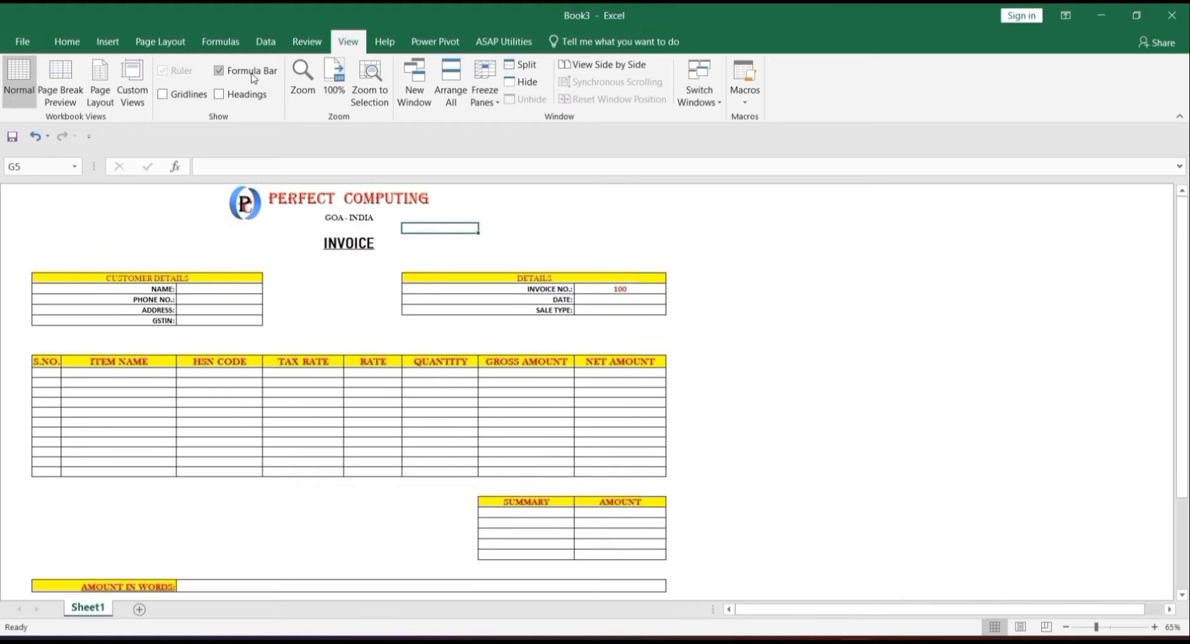
pyautogui.click(219, 70)
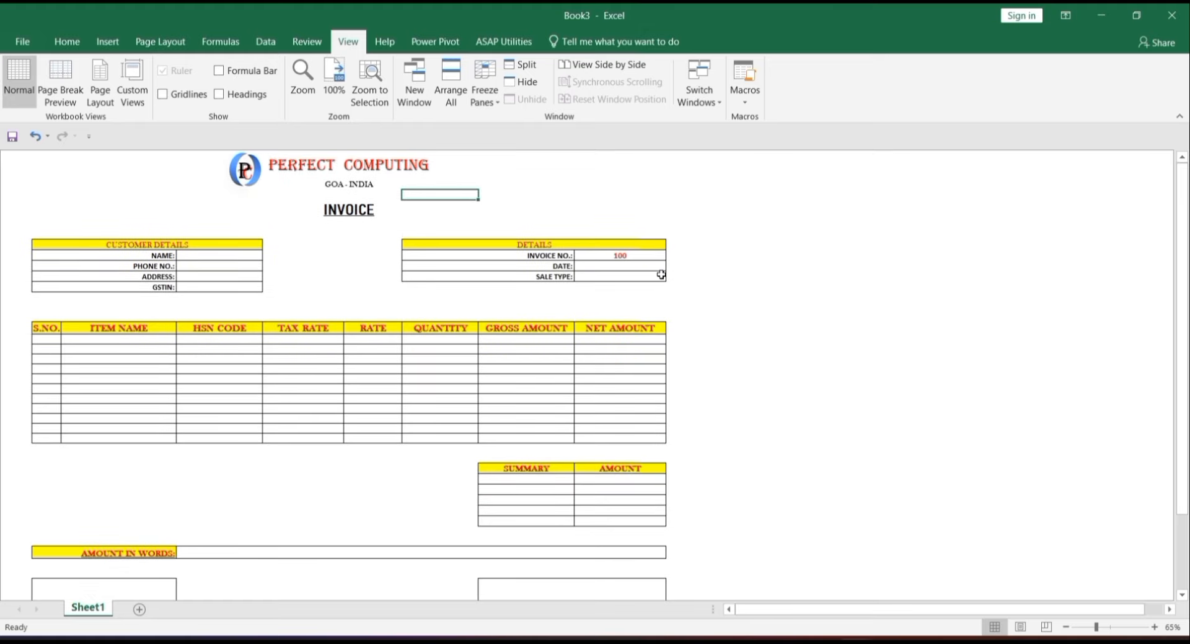
pyautogui.hotkey('ctrl', 'F1')
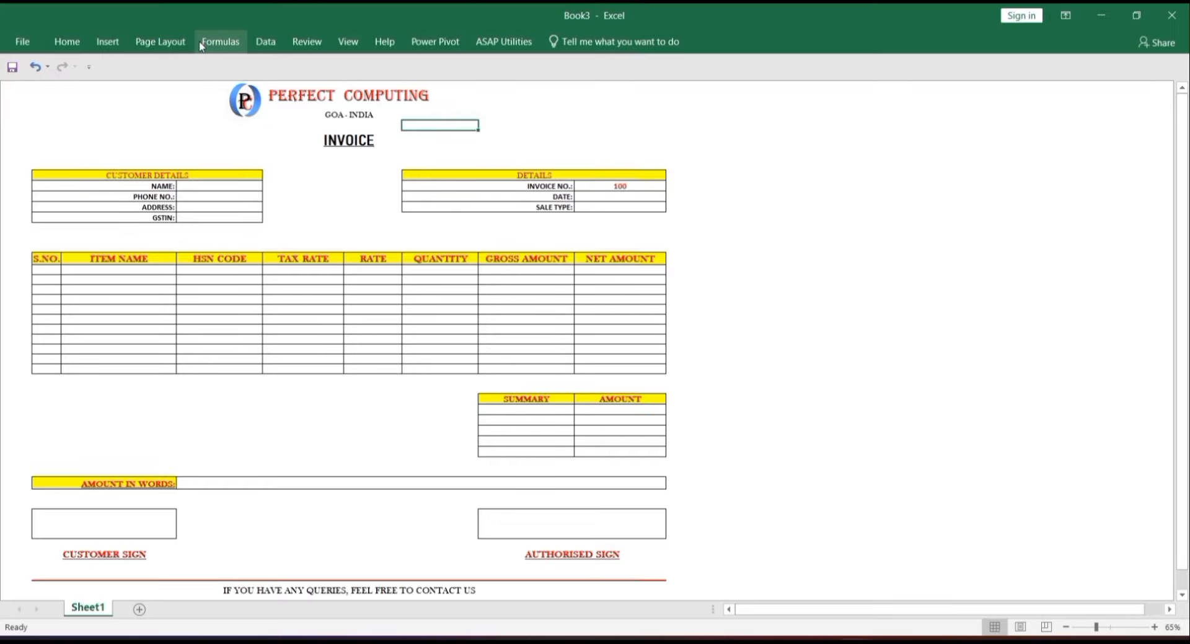
pyautogui.hotkey('ctrl', 'F1')
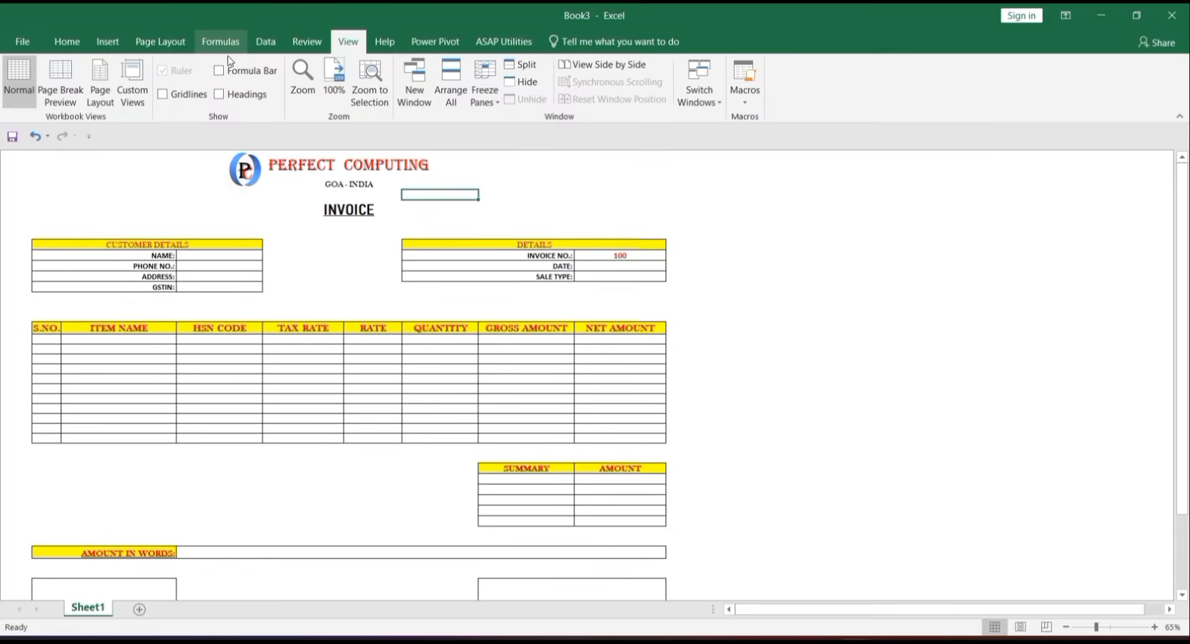
pyautogui.click(233, 70)
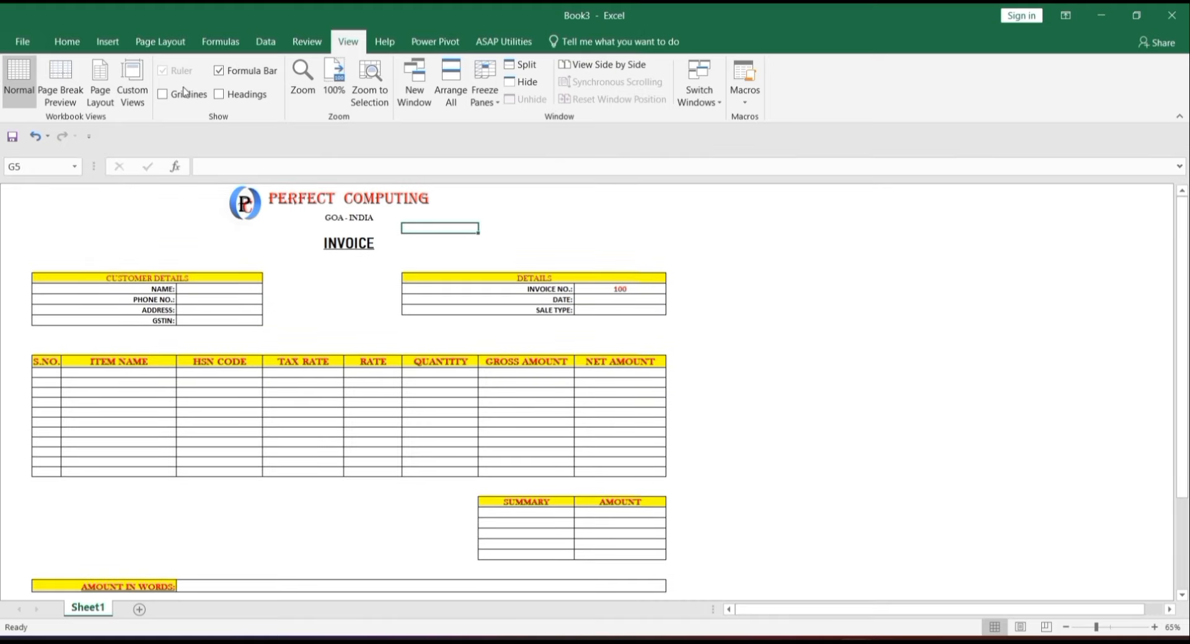
pyautogui.click(220, 94)
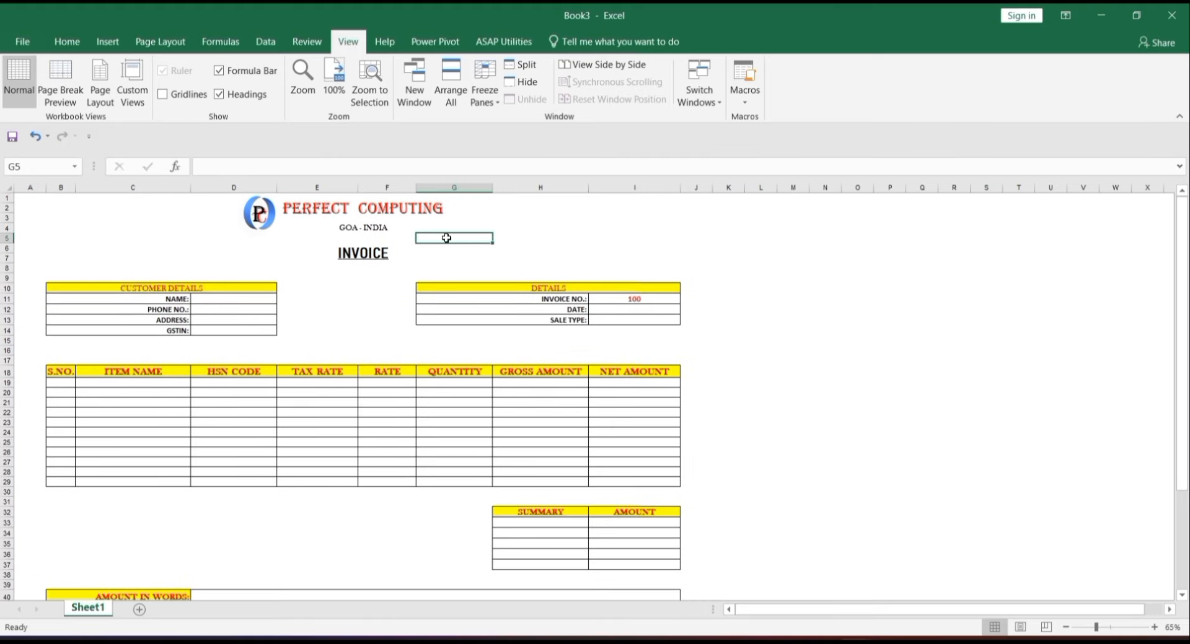
pyautogui.moveTo(855, 642)
pyautogui.click(773, 573)
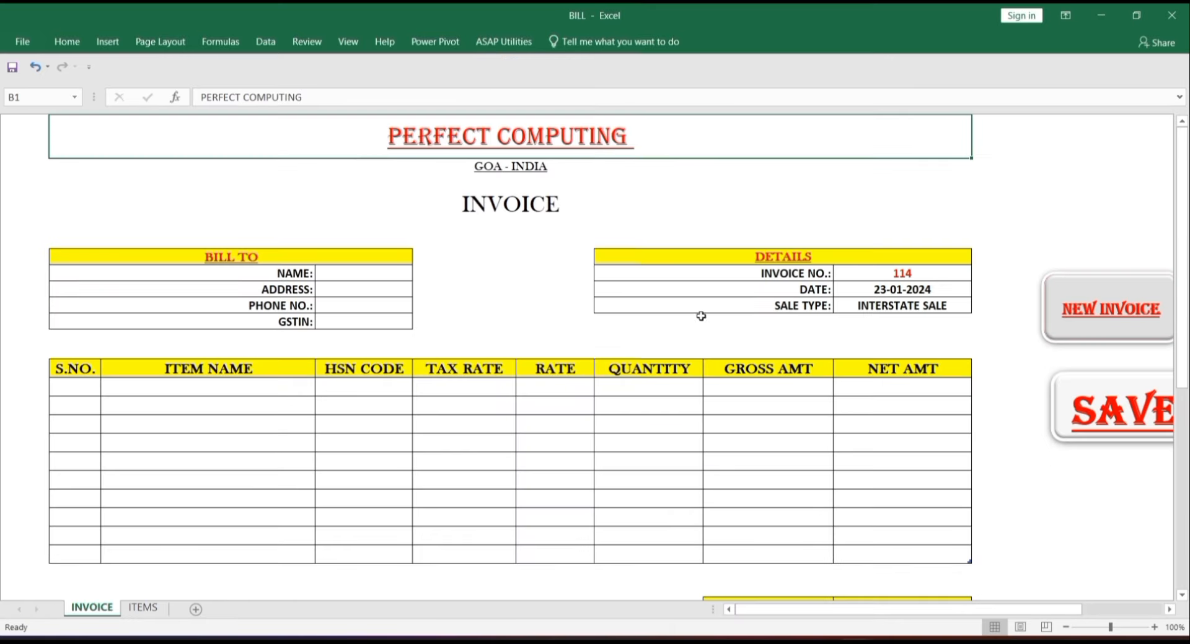
# - Copy the product table B2:F12 from the ITEMS sheet of the BILL workbook
pyautogui.click(149, 607)
pyautogui.moveTo(98, 154); pyautogui.dragTo(656, 374)
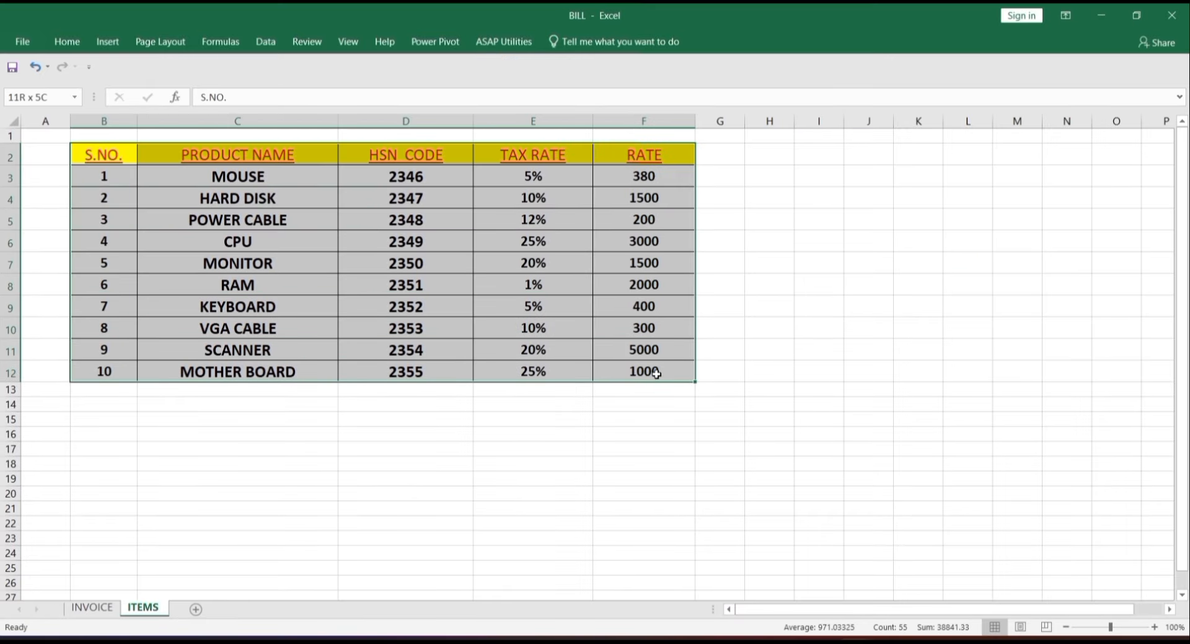
pyautogui.hotkey('ctrl', 'c')
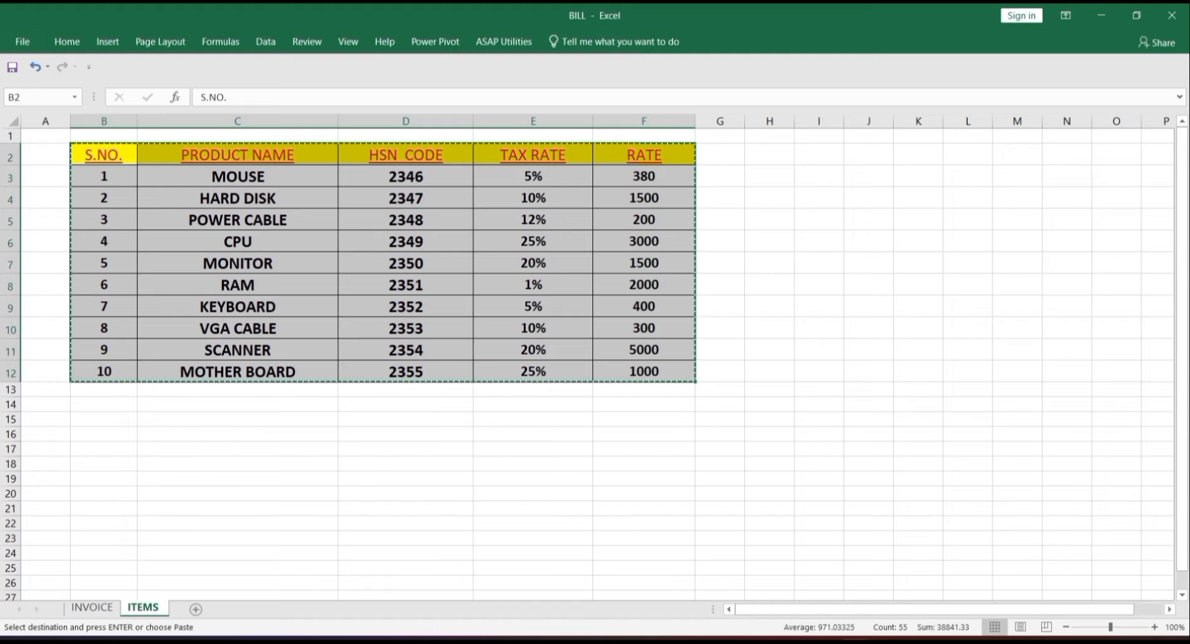
# - Paste the product table at cell B1 of a new Sheet2 in Book3
pyautogui.moveTo(886, 638)
pyautogui.click(932, 576)
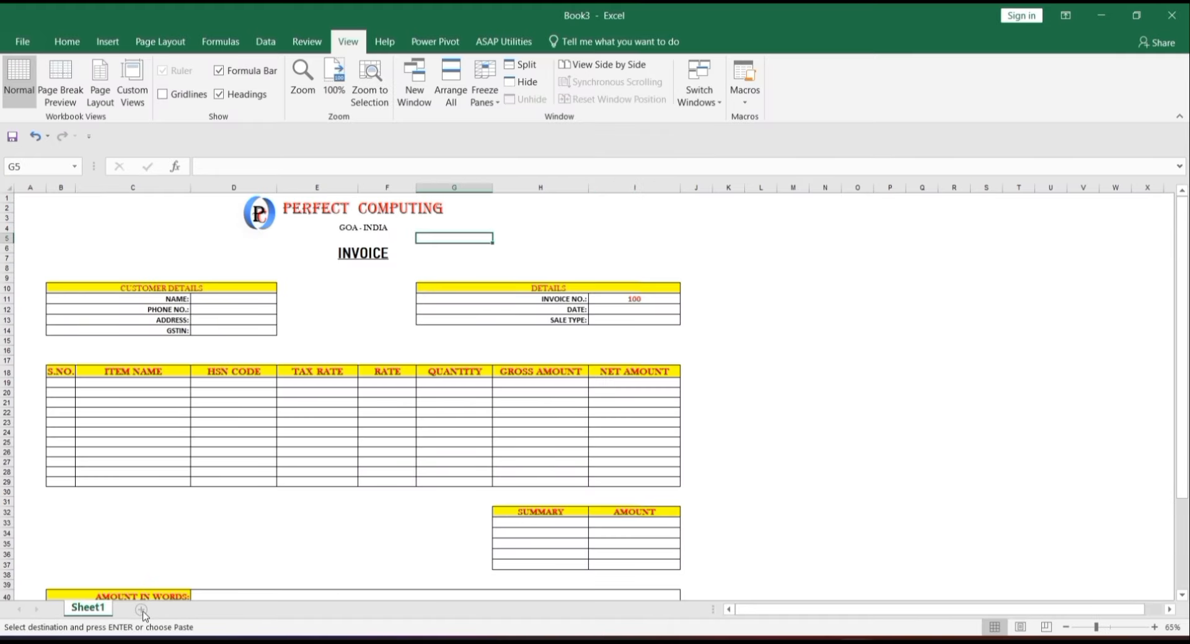
pyautogui.click(141, 610)
pyautogui.click(106, 212)
pyautogui.hotkey('ctrl', 'v')
# - Widen the item list columns so HSN CODE, TAX RATE and RATE fit, then show Sheet1 at 100%
pyautogui.moveTo(121, 191); pyautogui.dragTo(364, 190)
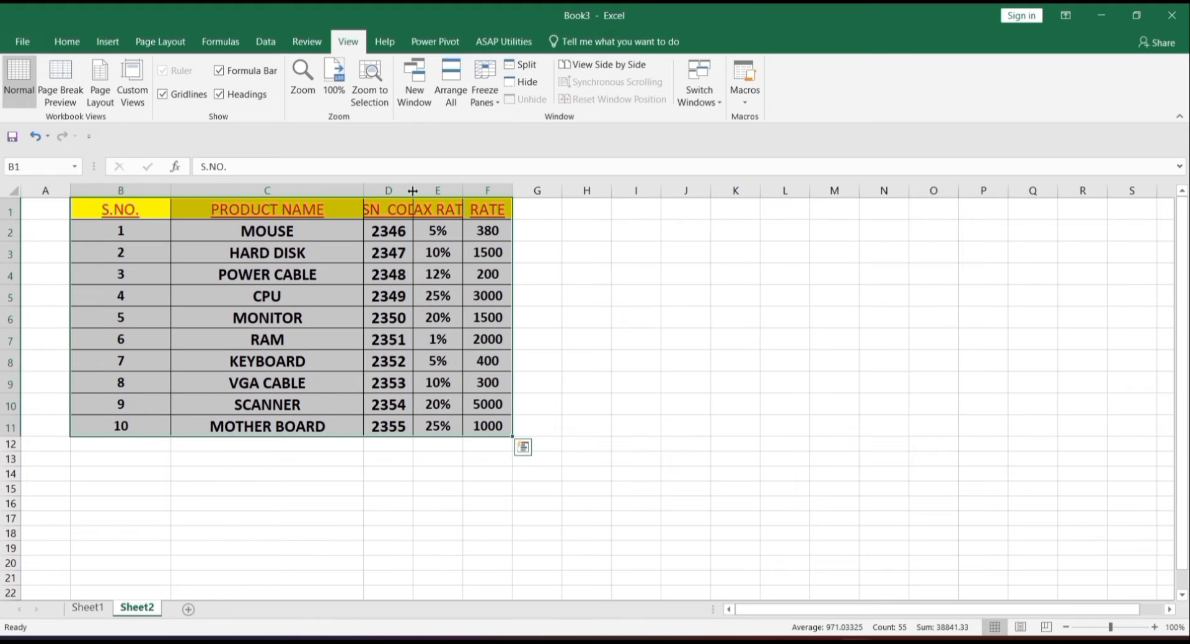
pyautogui.moveTo(414, 189); pyautogui.dragTo(638, 189)
pyautogui.click(526, 257)
pyautogui.click(517, 230)
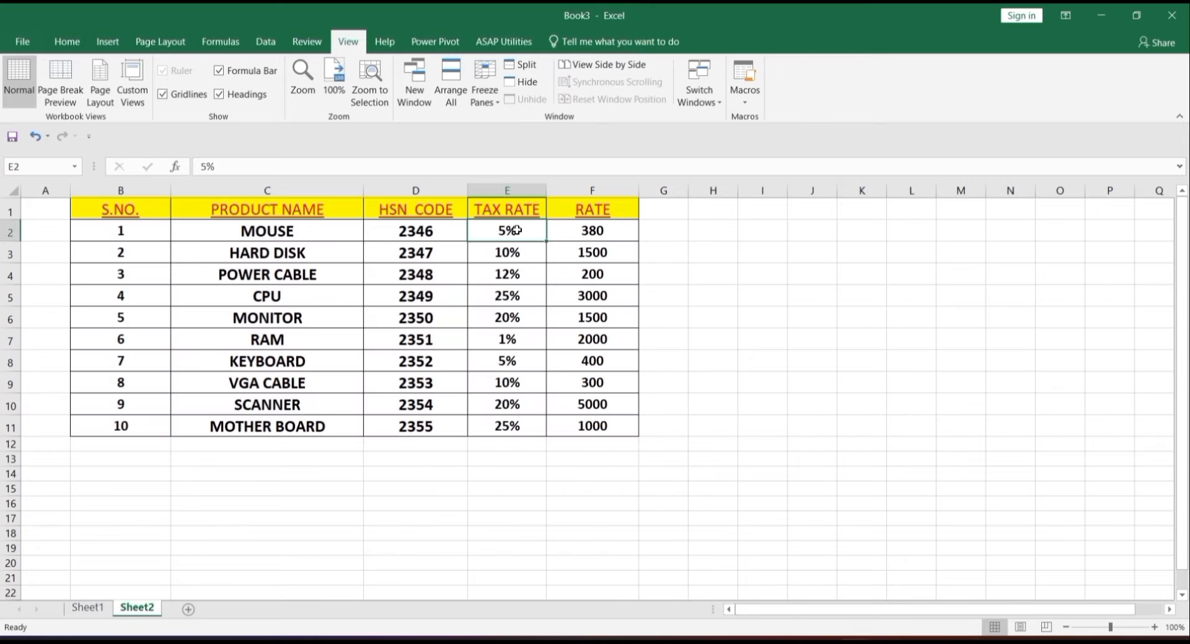
pyautogui.click(517, 293)
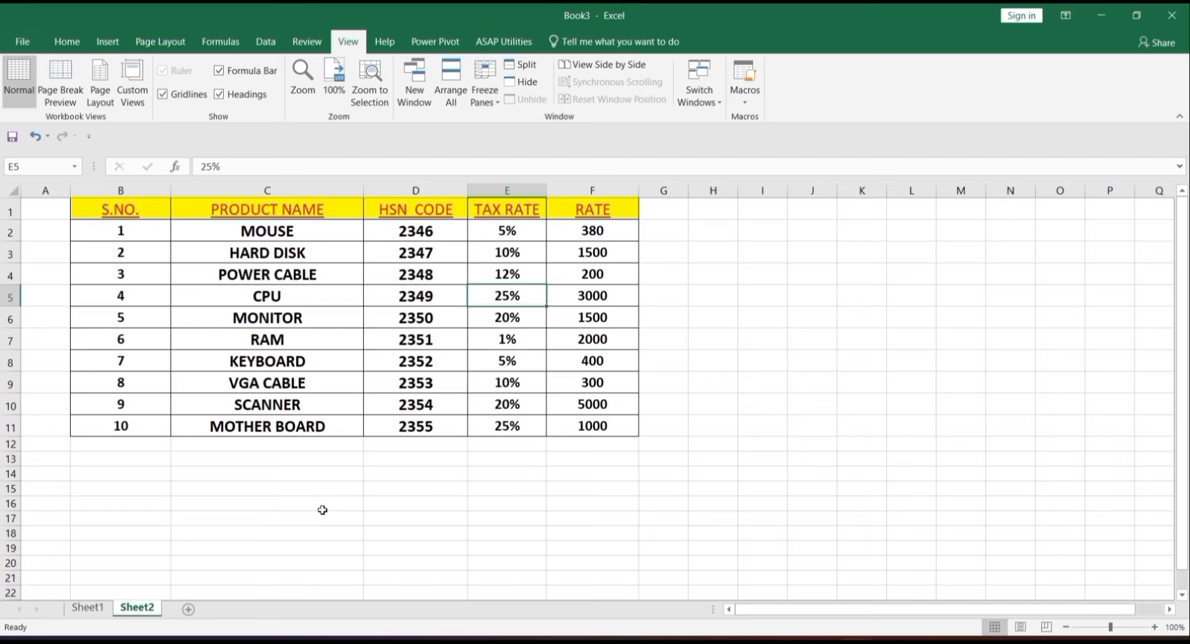
pyautogui.click(88, 608)
pyautogui.click(338, 76)
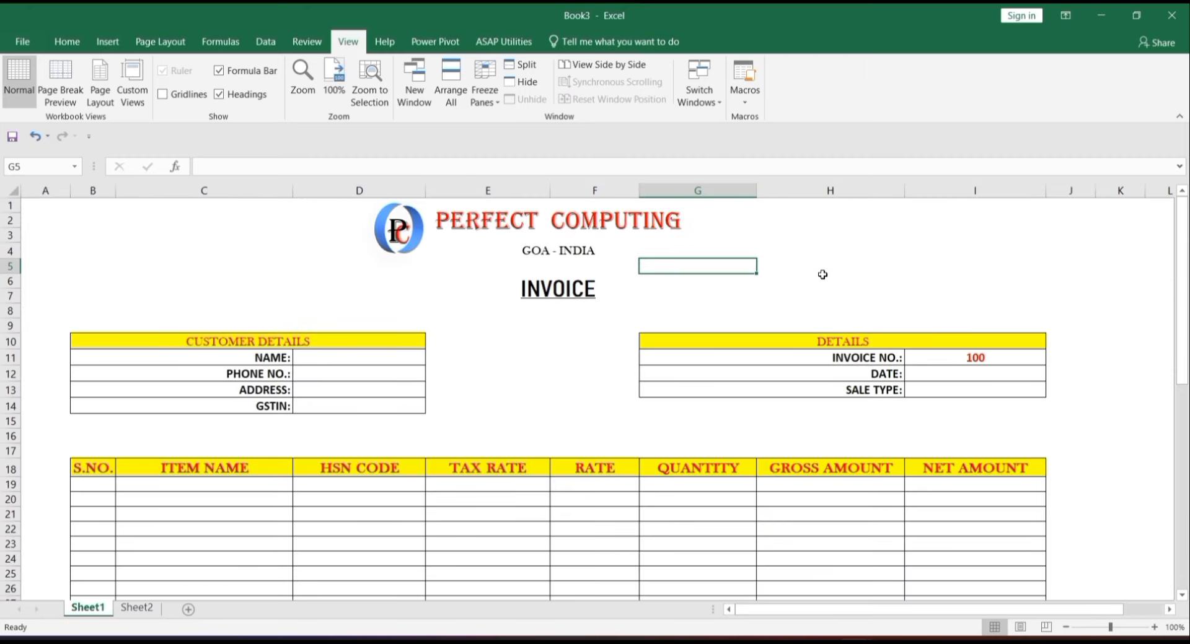
pyautogui.click(977, 358)
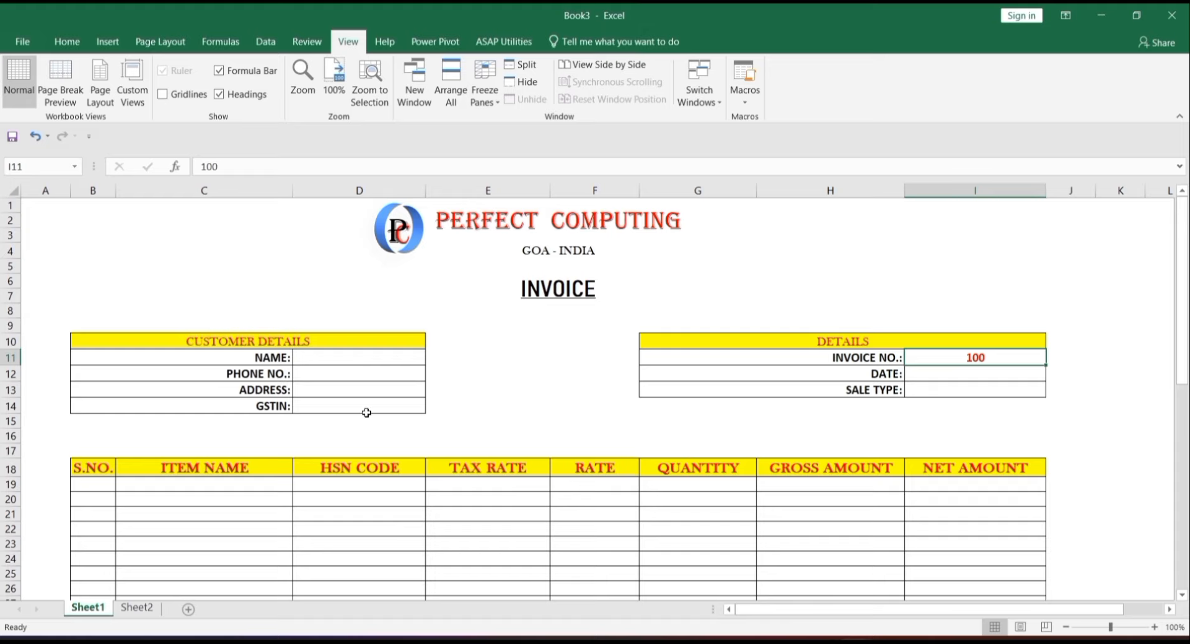
pyautogui.click(941, 377)
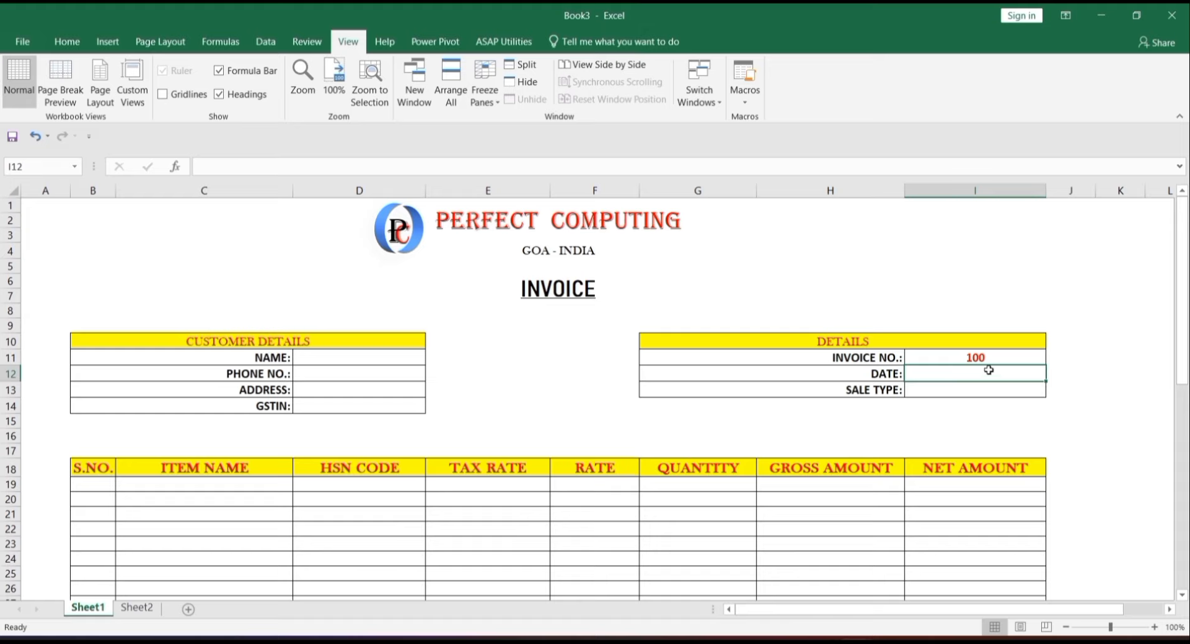
# - Enter =TODAY() in the DATE cell I12
pyautogui.write('=T')
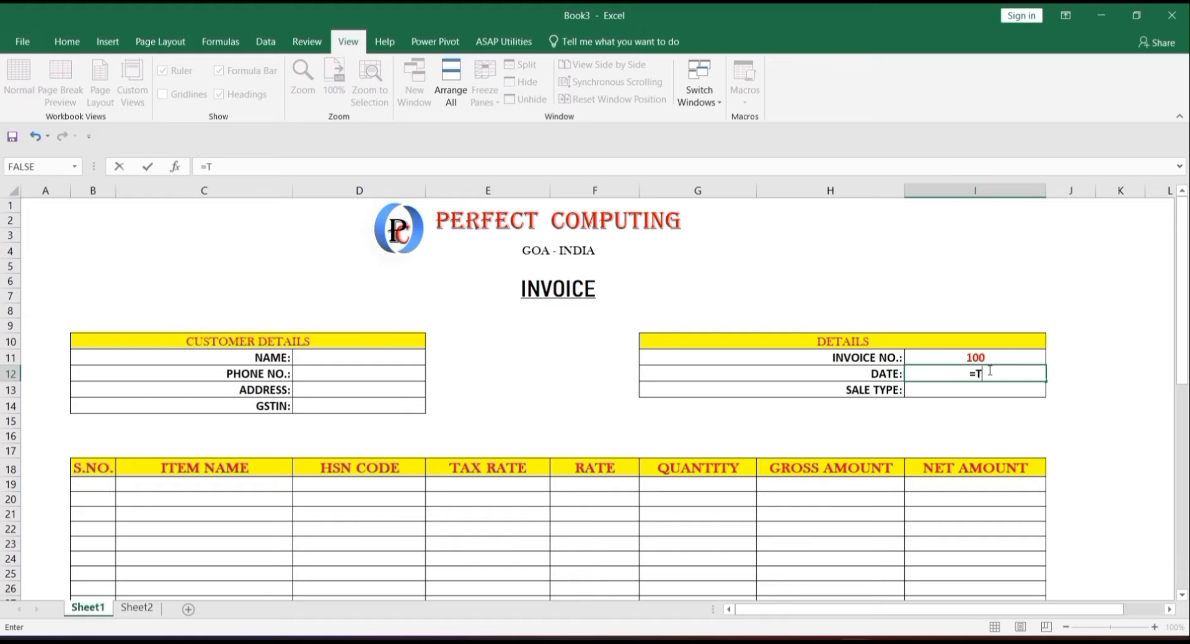
pyautogui.write('ODA')
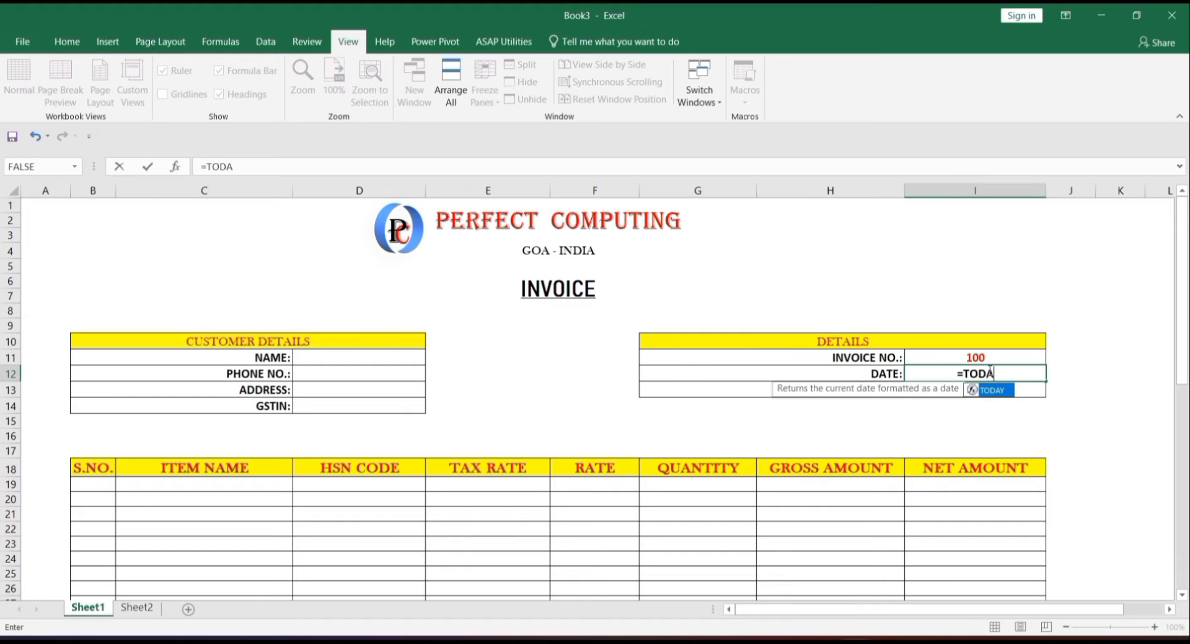
pyautogui.press('Tab')
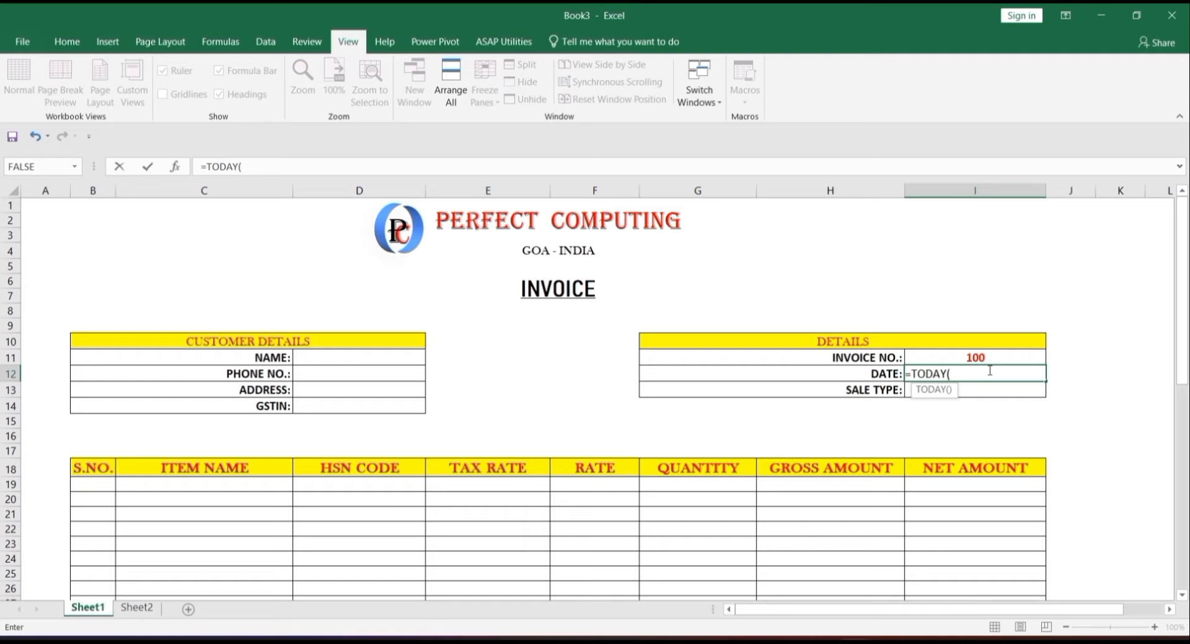
pyautogui.write(')')
pyautogui.press('Return')
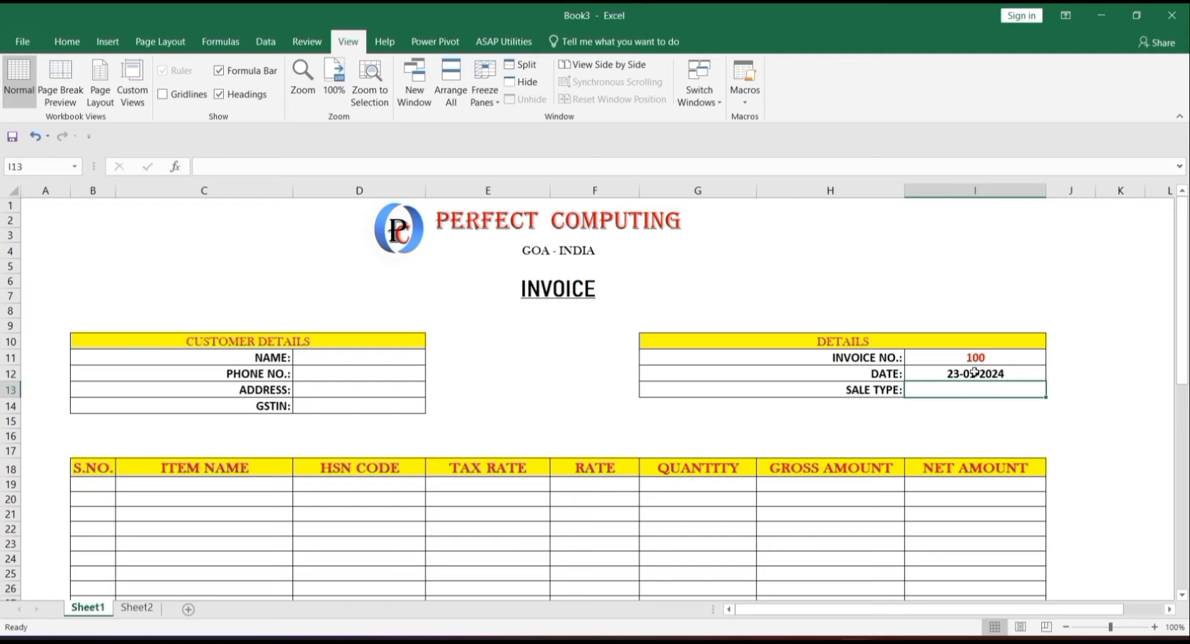
# - Format I12 as Long Date so it shows 23 January 2024
pyautogui.click(974, 371)
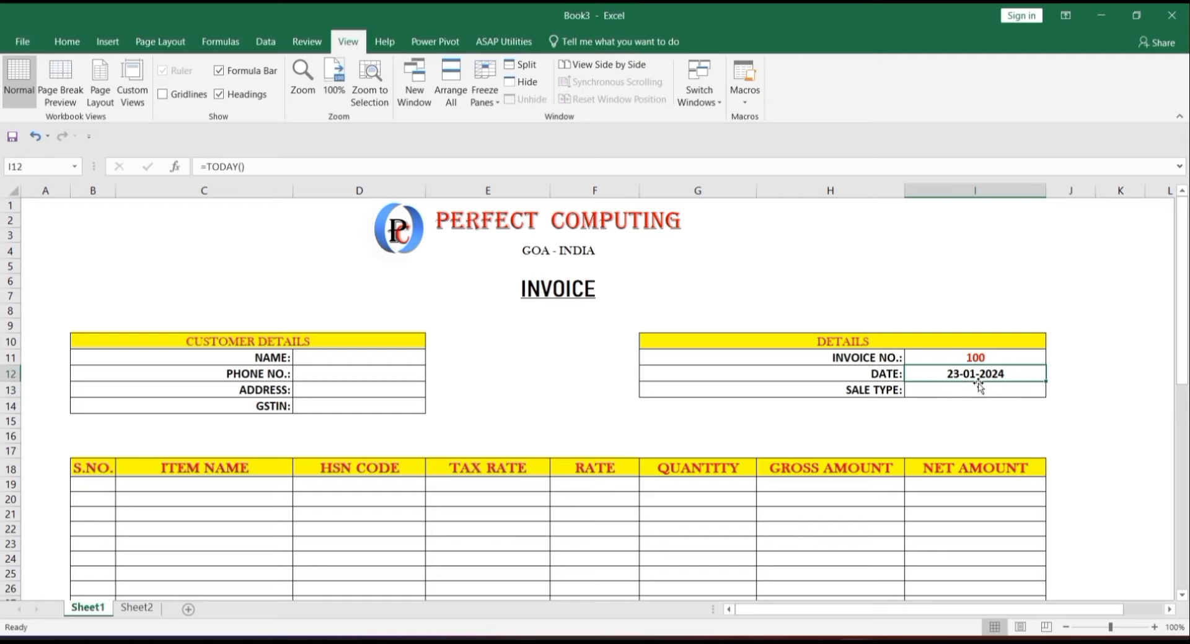
pyautogui.click(69, 41)
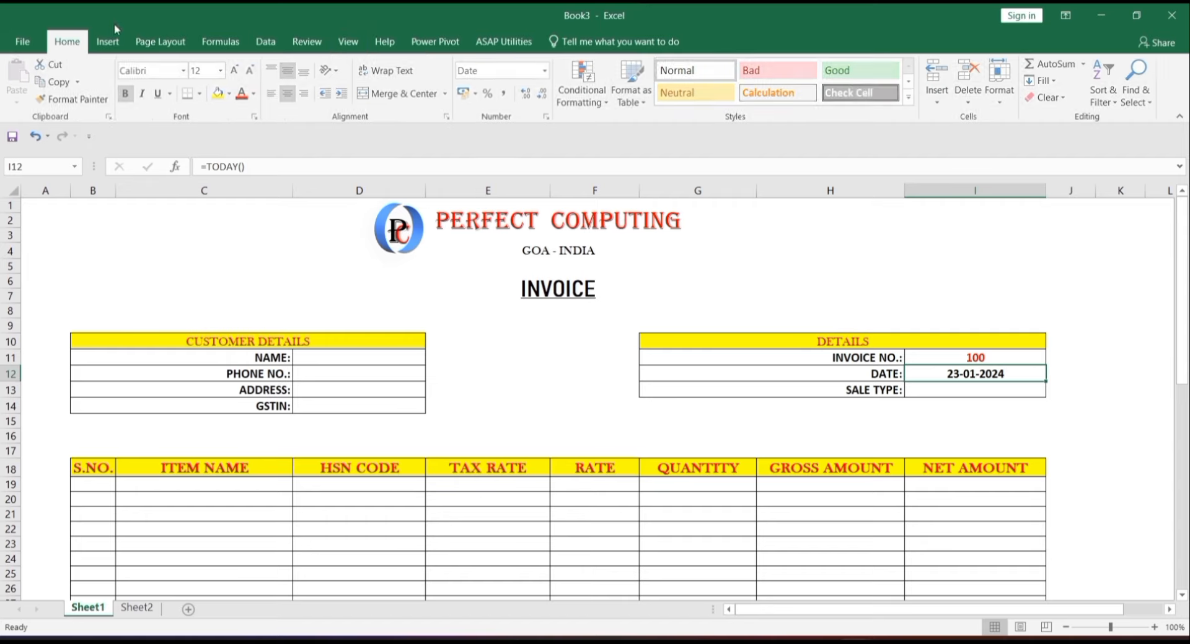
pyautogui.click(546, 70)
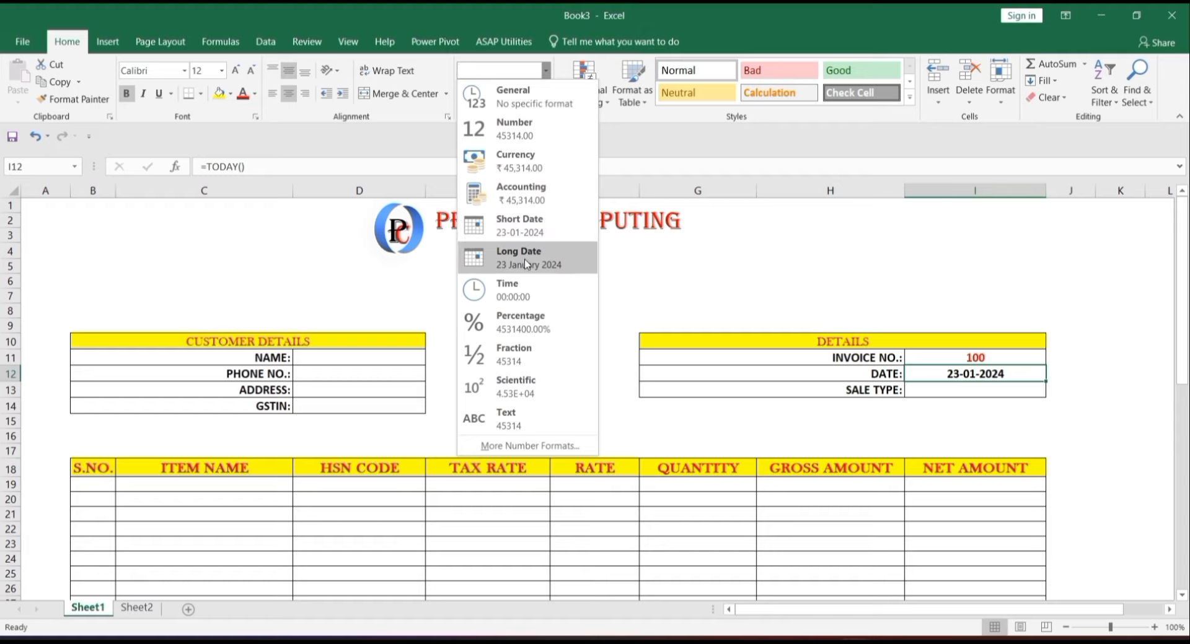
pyautogui.click(525, 264)
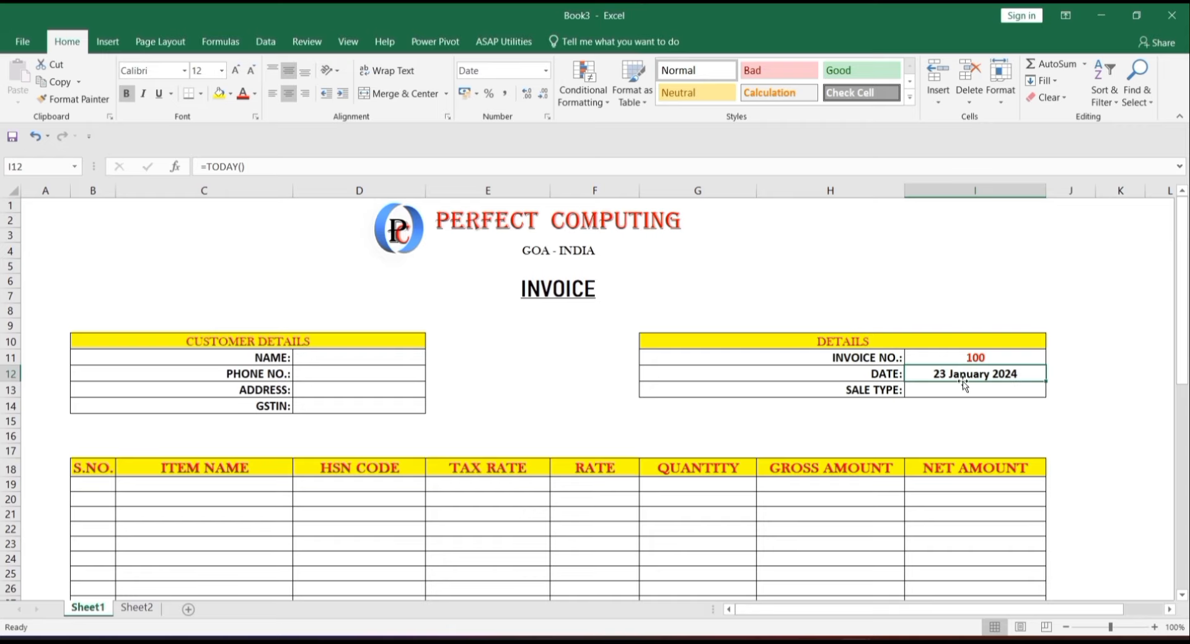
pyautogui.click(996, 391)
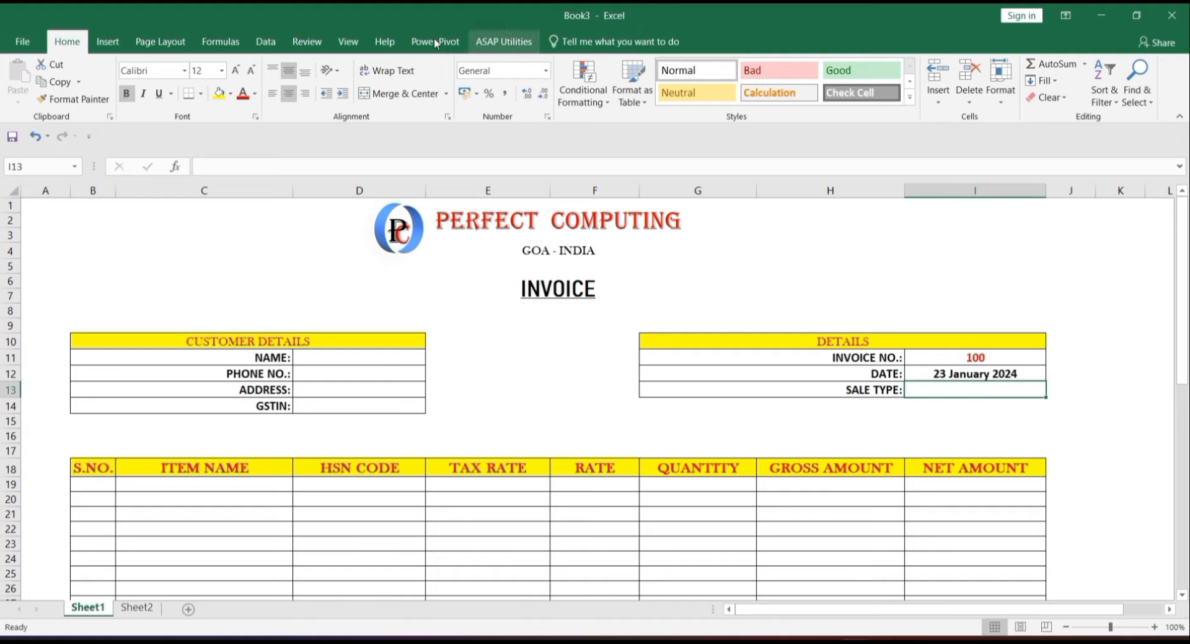
pyautogui.click(276, 39)
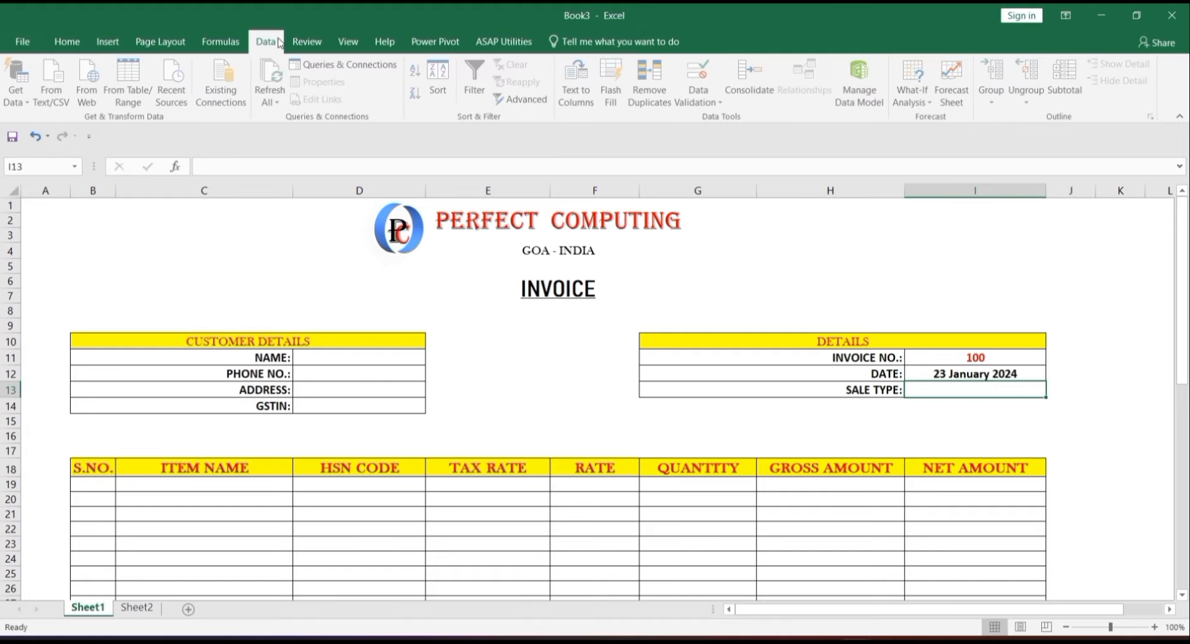
# - Limit I13 to a STATE SALE / INTERSTATE SALE list and choose STATE SALE
pyautogui.click(703, 78)
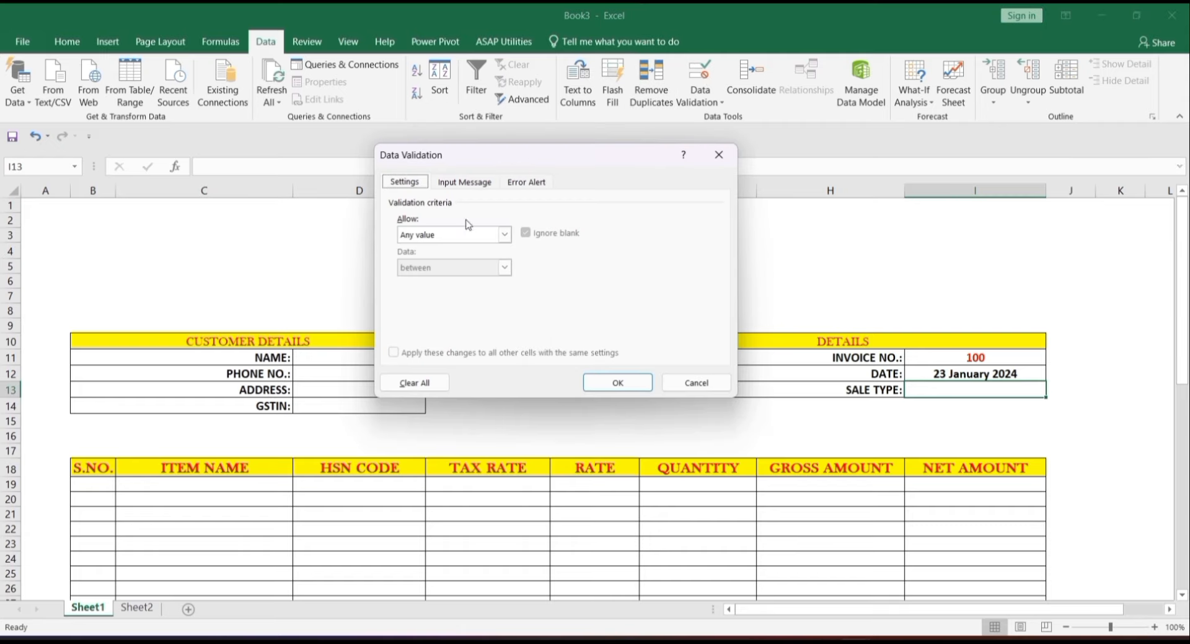
pyautogui.click(504, 234)
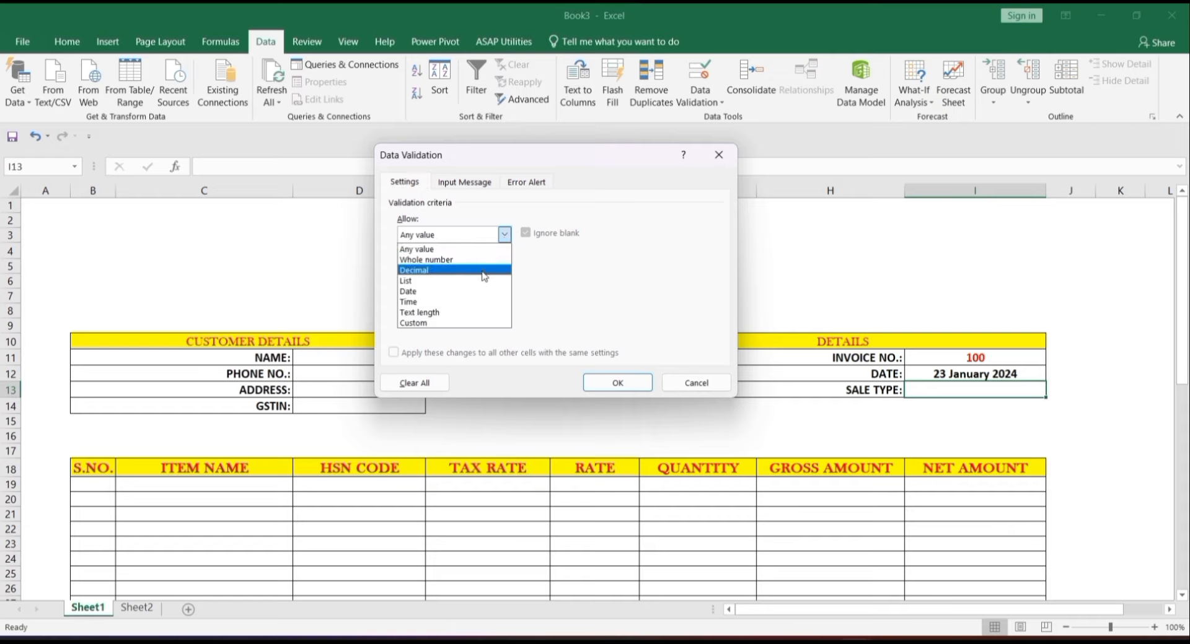
pyautogui.click(472, 282)
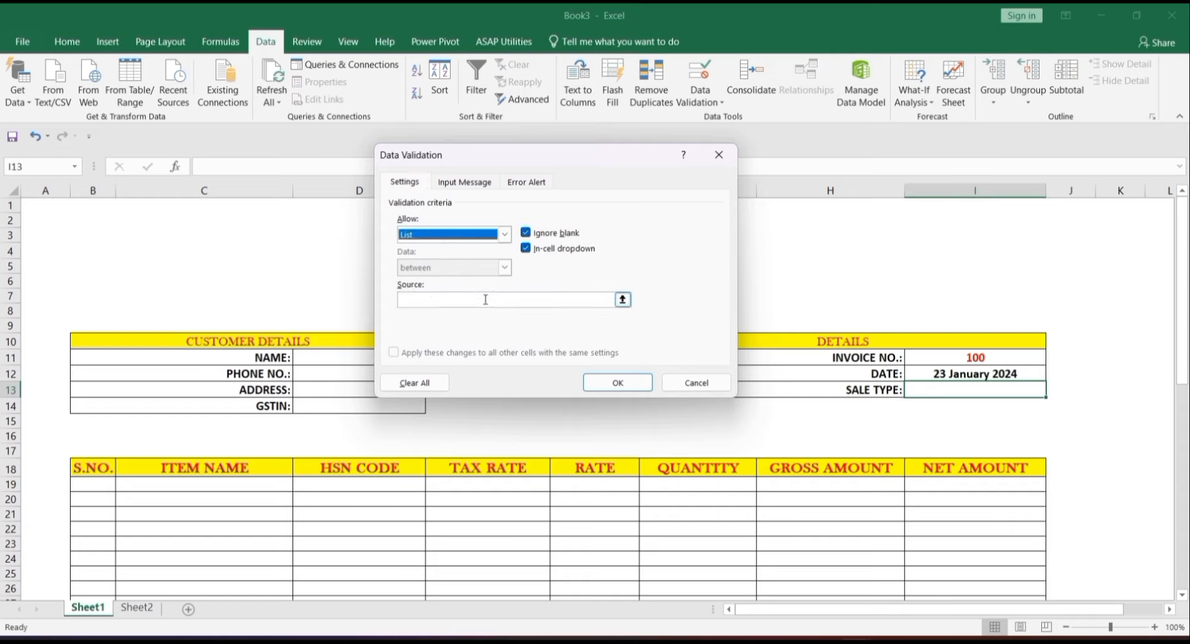
pyautogui.click(485, 301)
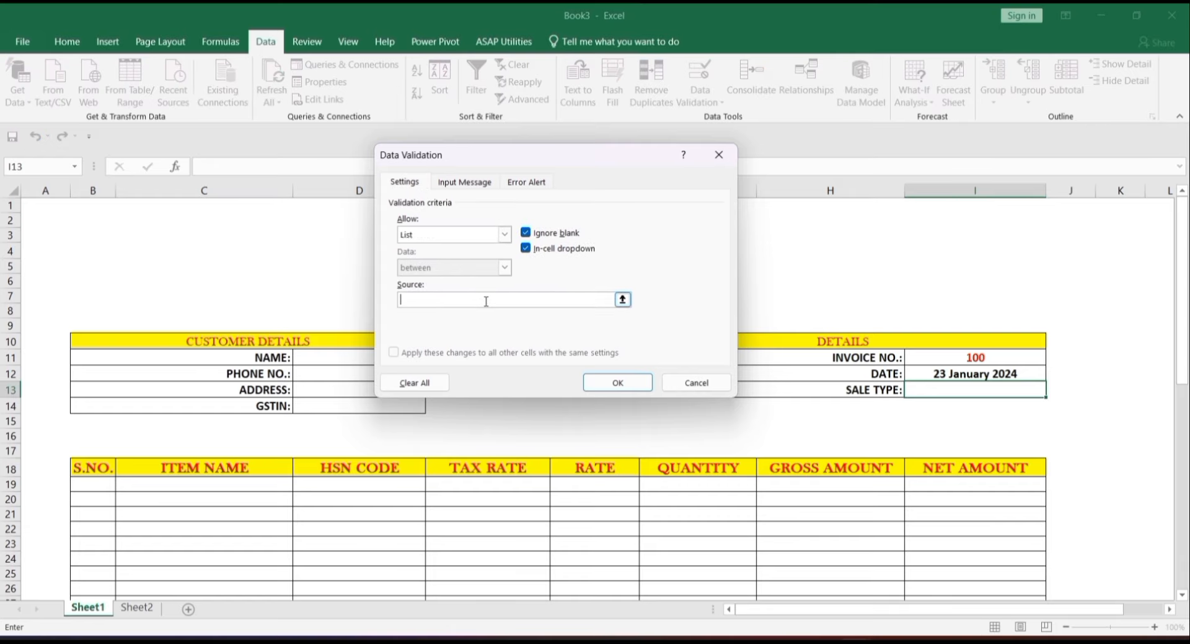
pyautogui.write('STATE SALE,INTERSTATE SALE')
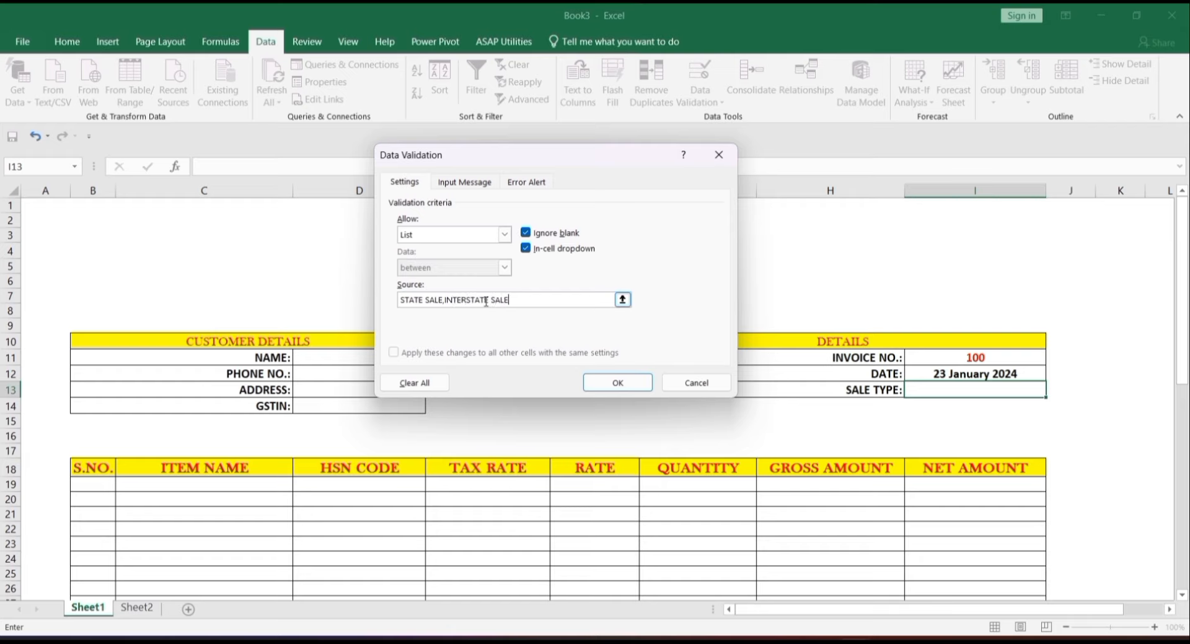
pyautogui.press('Return')
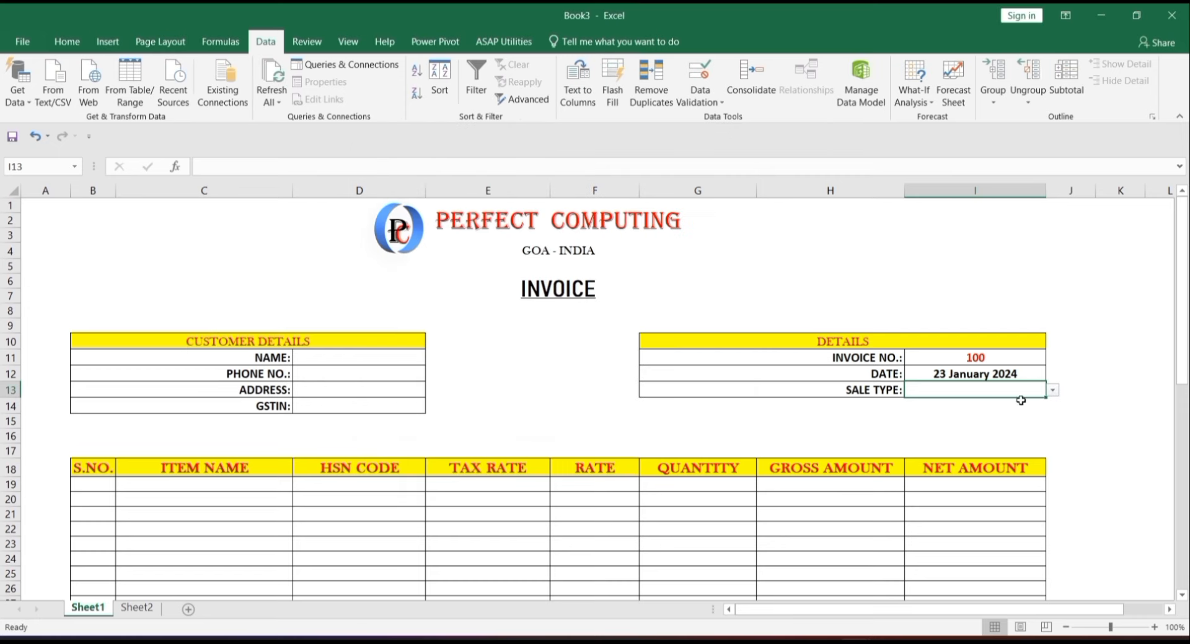
pyautogui.click(1052, 390)
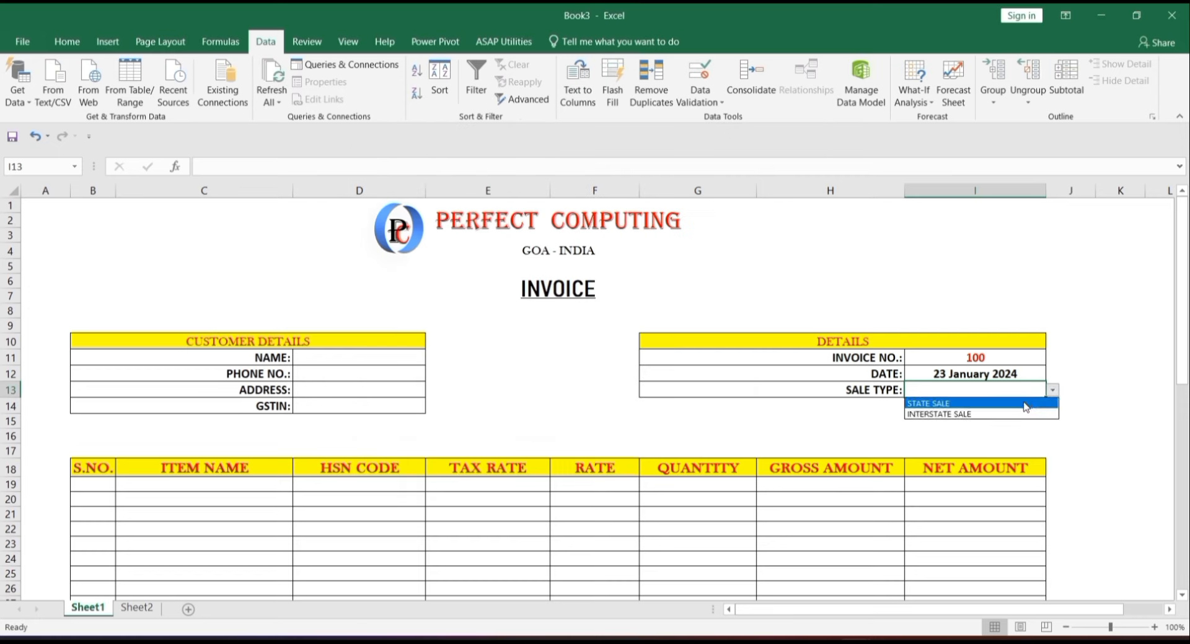
pyautogui.click(1026, 404)
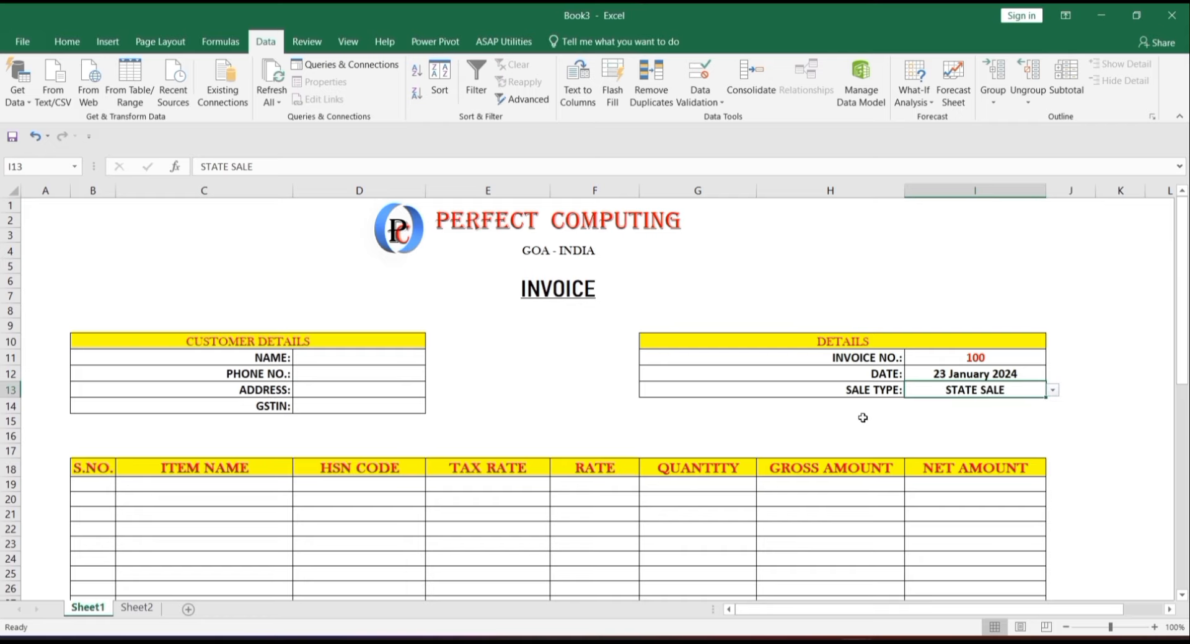
pyautogui.click(262, 502)
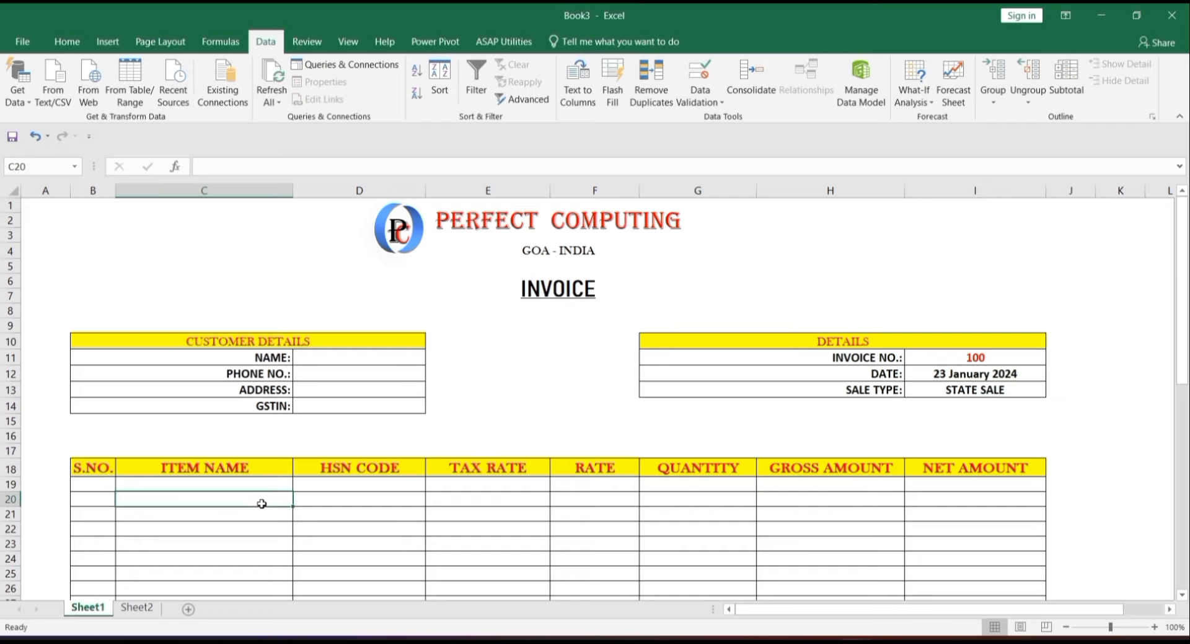
# - Enter =IF(C19="","",1) in B19 so S.NO. shows 1 only when an item is named
pyautogui.press('Down')
pyautogui.press('Down')
pyautogui.press('Down')
pyautogui.press('Down')
pyautogui.press('Down')
pyautogui.press('Down')
pyautogui.press('Down')
pyautogui.press('Down')
pyautogui.press('Down')
pyautogui.press('Down')
pyautogui.press('Down')
pyautogui.press('Down')
pyautogui.press('Down')
pyautogui.press('Down')
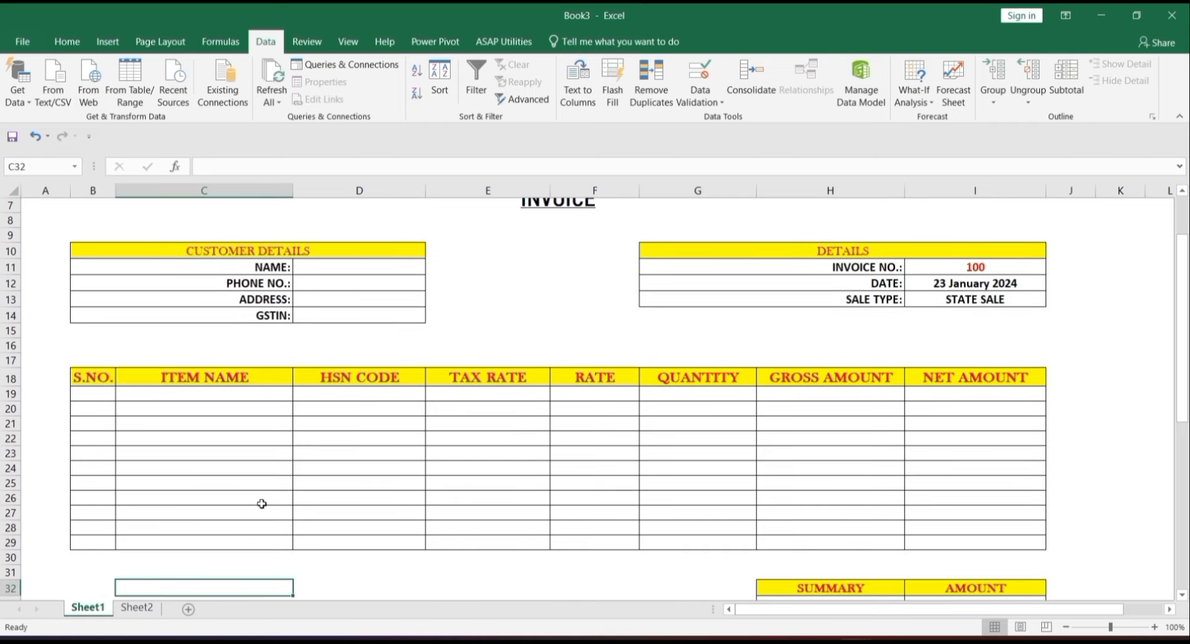
pyautogui.click(238, 366)
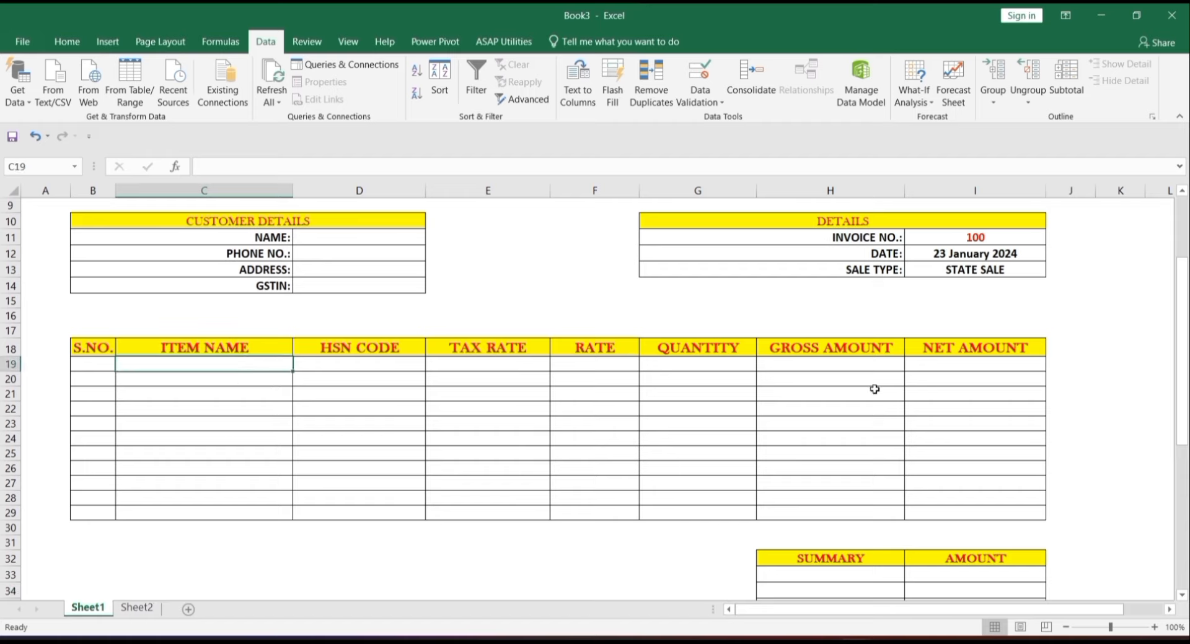
pyautogui.click(106, 362)
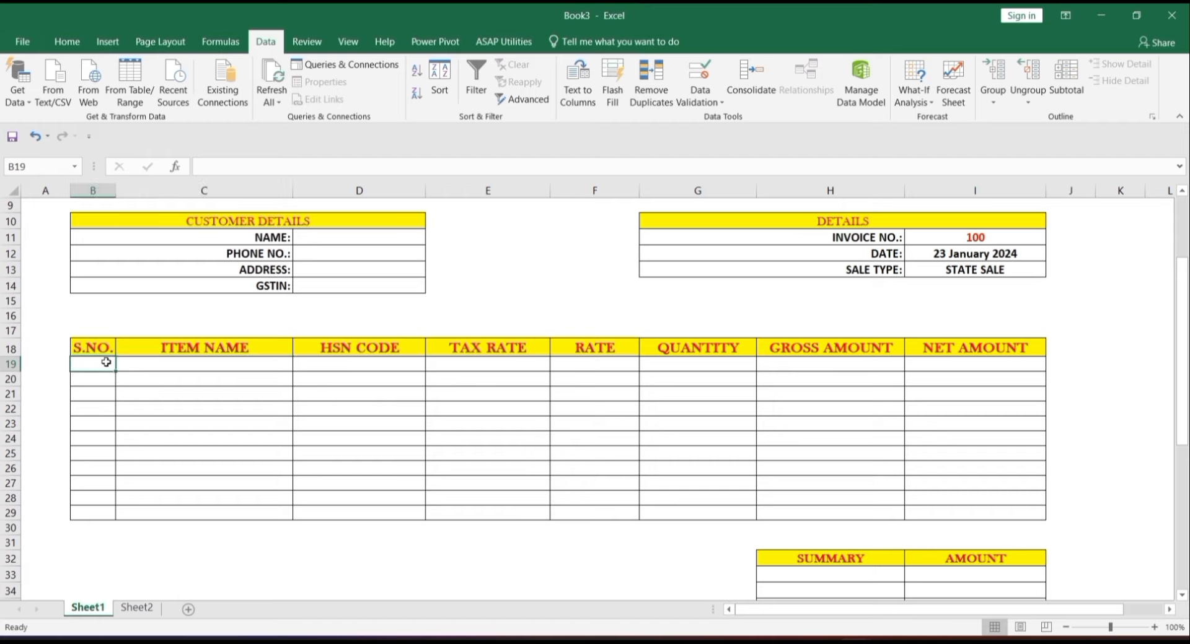
pyautogui.write('=I')
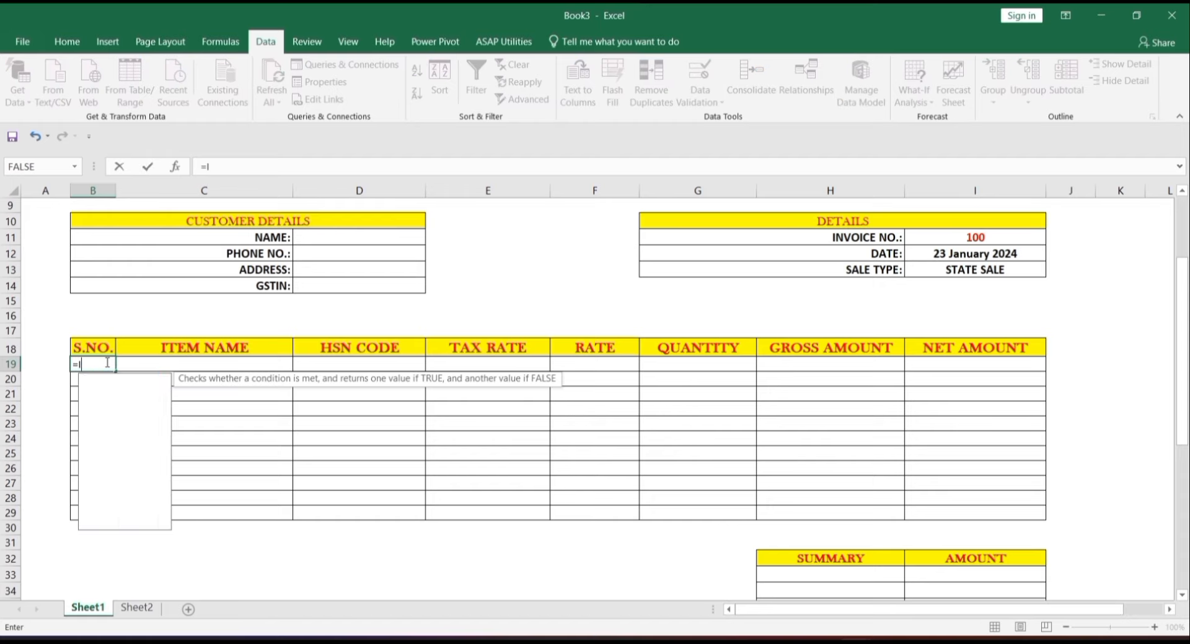
pyautogui.write('F(')
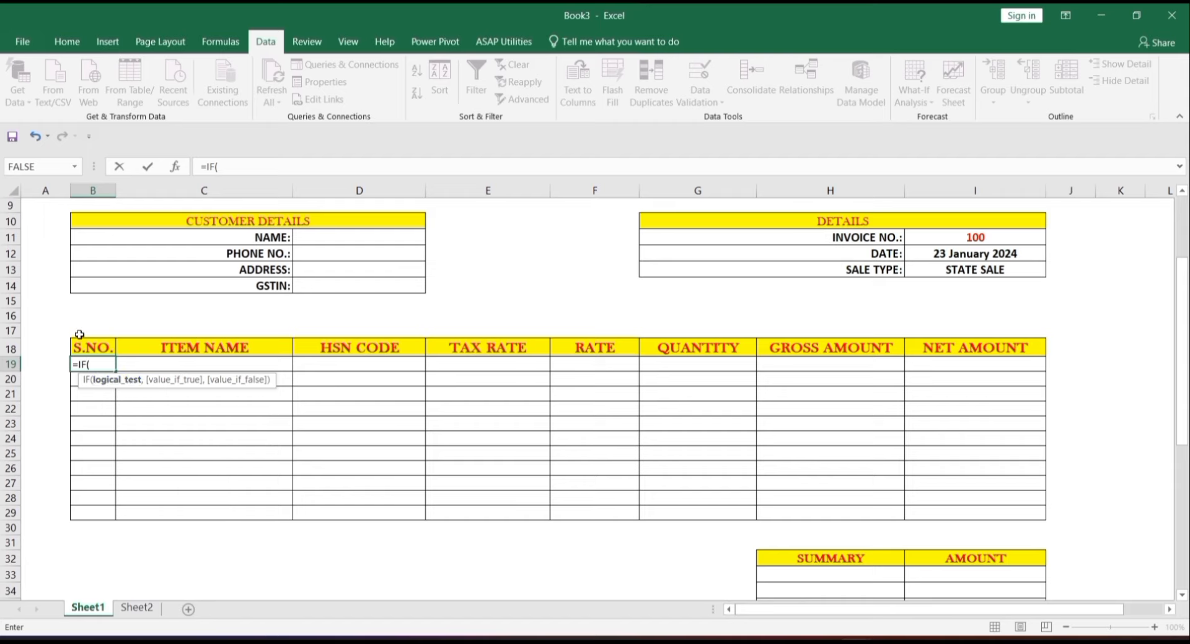
pyautogui.click(184, 366)
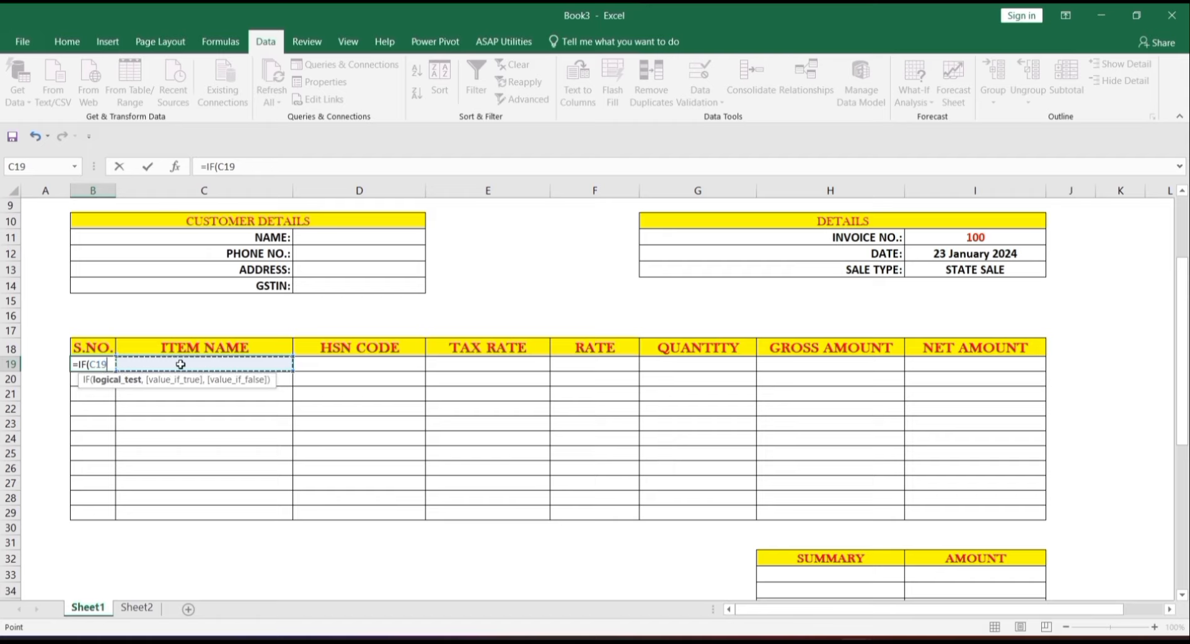
pyautogui.write('"')
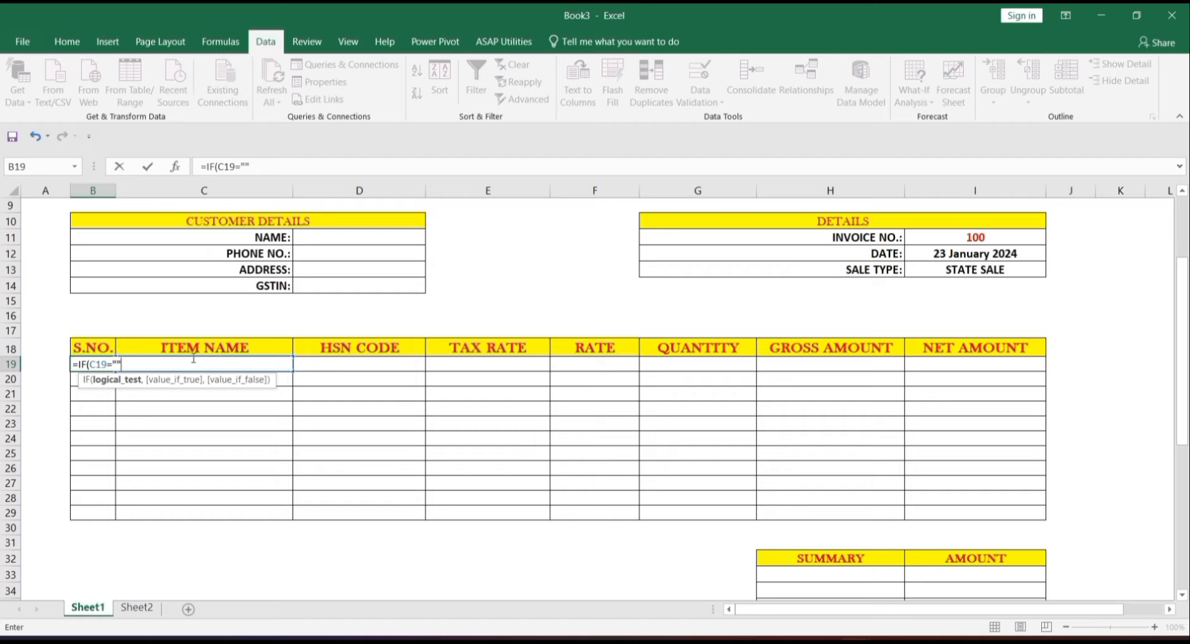
pyautogui.write(',')
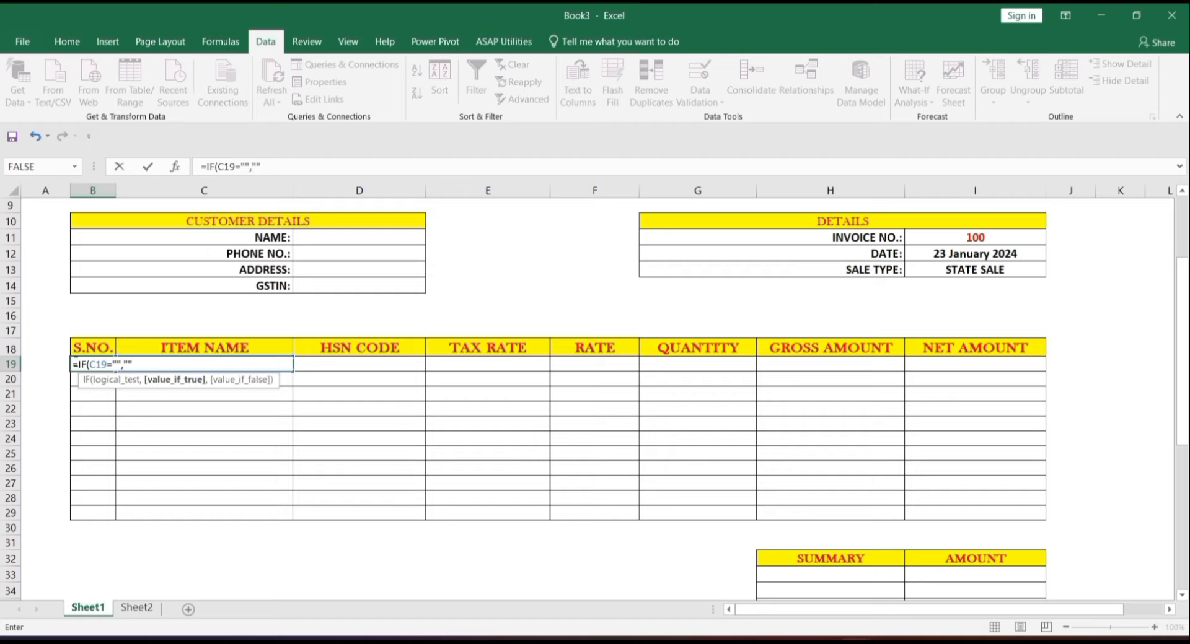
pyautogui.write('"",1')
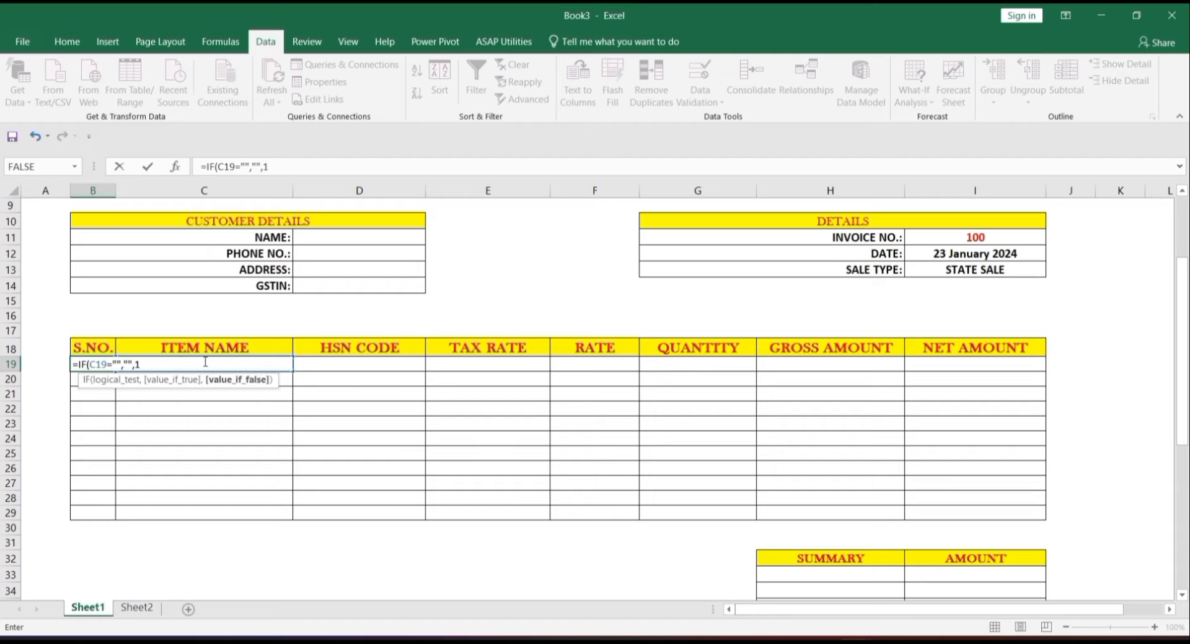
pyautogui.write(')')
pyautogui.click(159, 363)
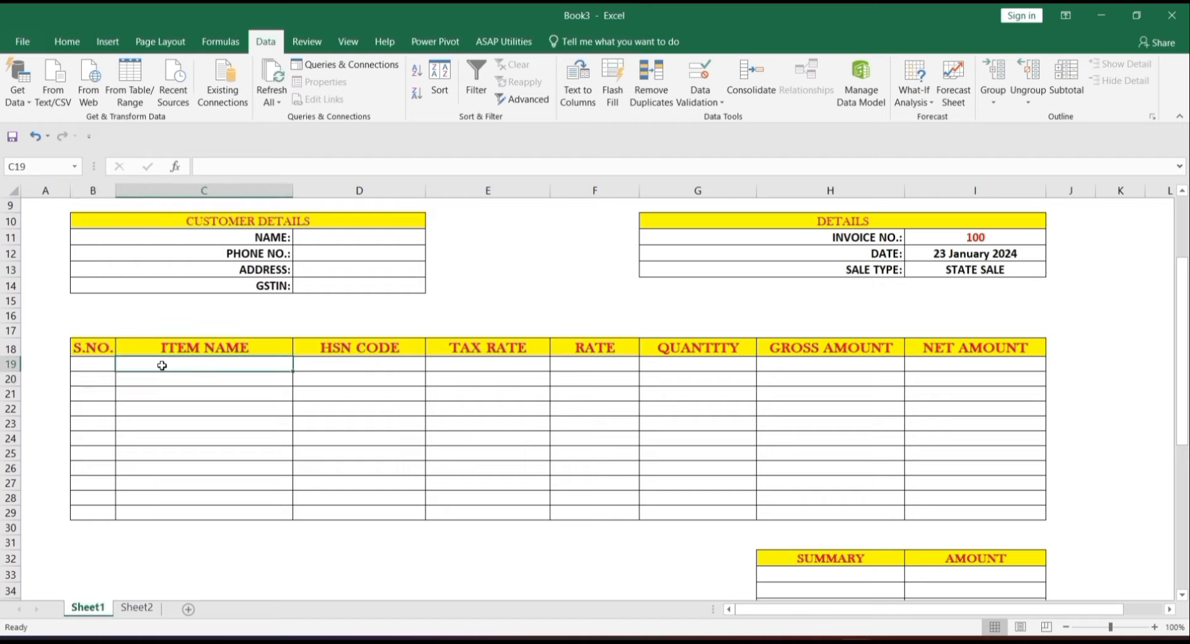
# - Test with item K in C19, then clear it so B19 shows blank
pyautogui.write('K')
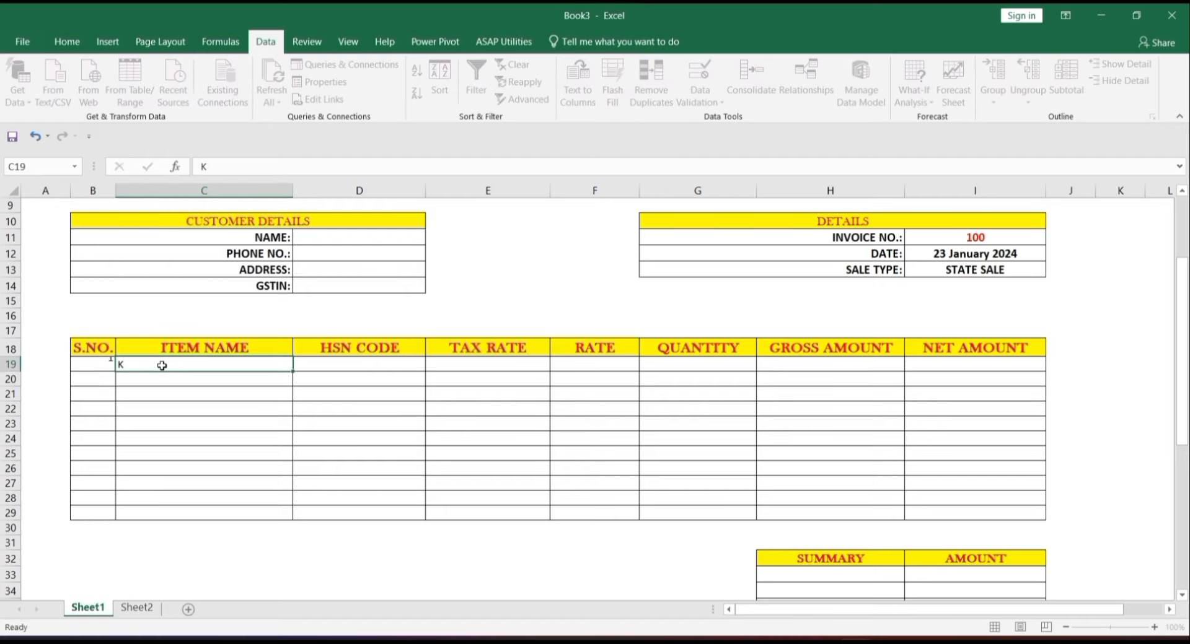
pyautogui.press('Return')
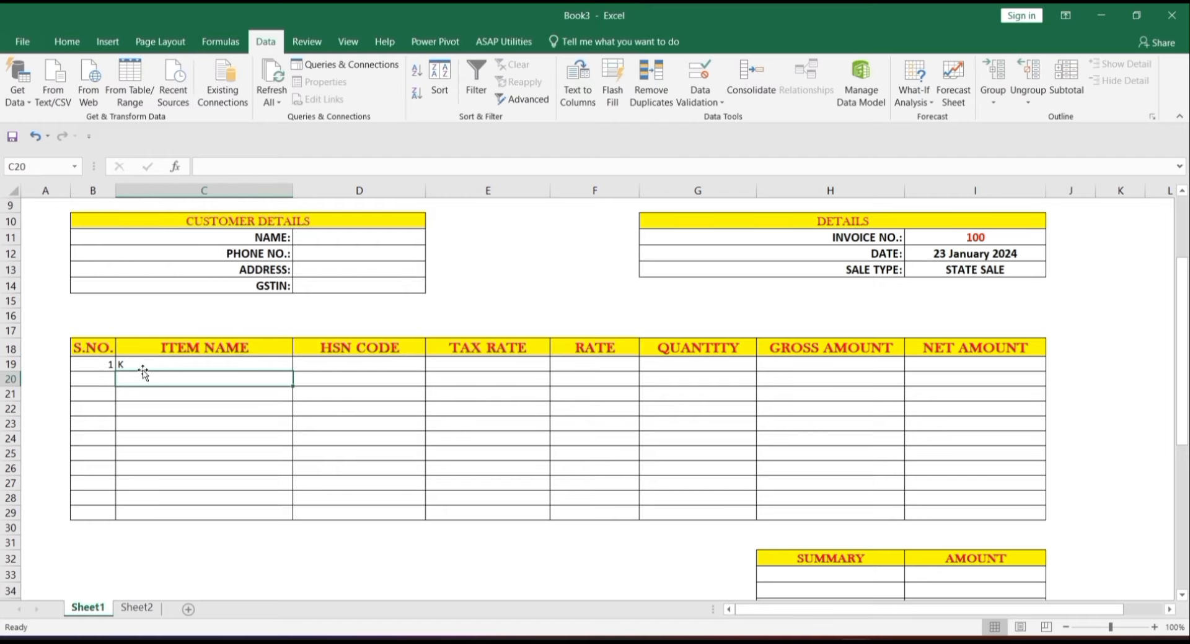
pyautogui.click(143, 365)
pyautogui.press('BackSpace')
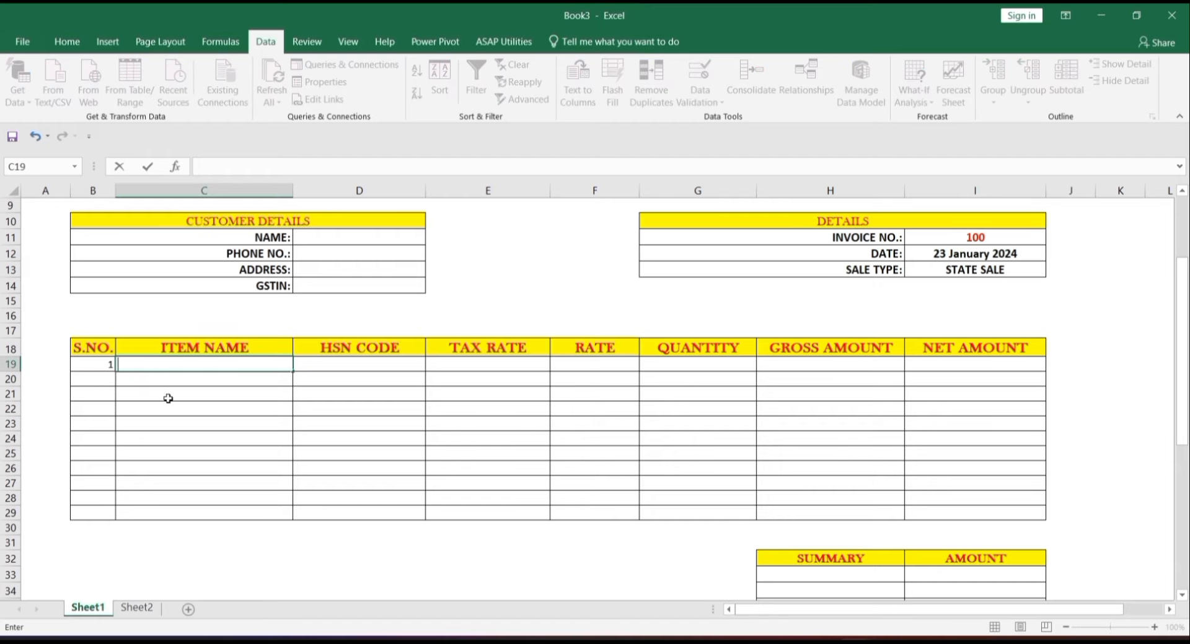
pyautogui.press('Return')
pyautogui.click(90, 365)
# - Make B19:I29 bold 12-point text, centred horizontally and vertically
pyautogui.moveTo(91, 365); pyautogui.dragTo(992, 515)
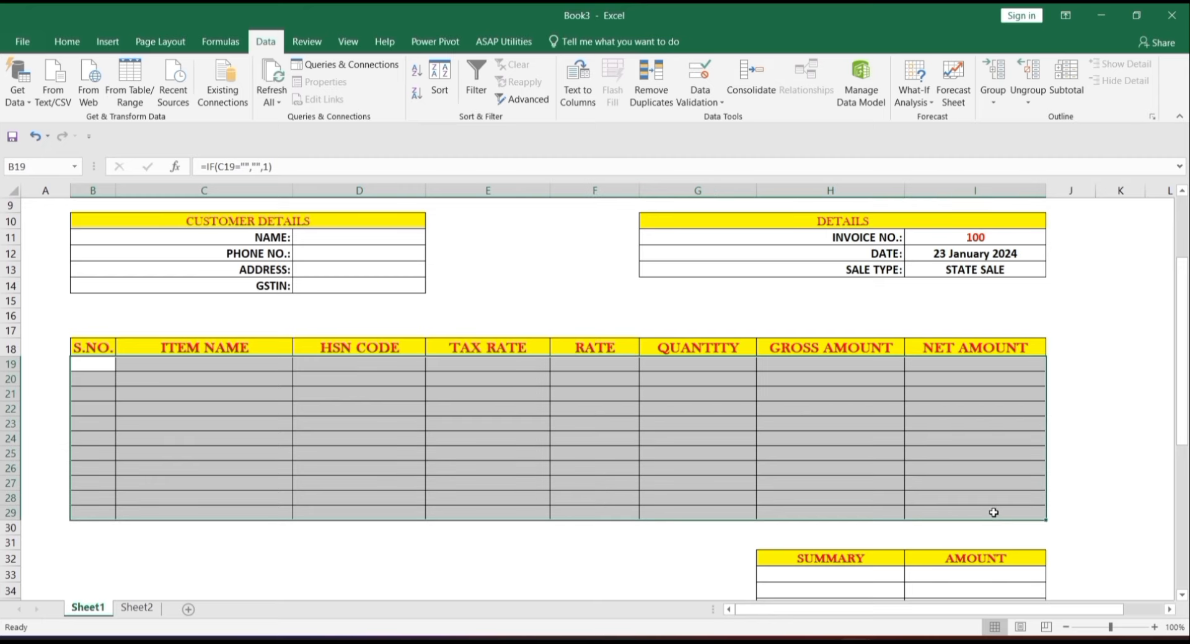
pyautogui.click(67, 41)
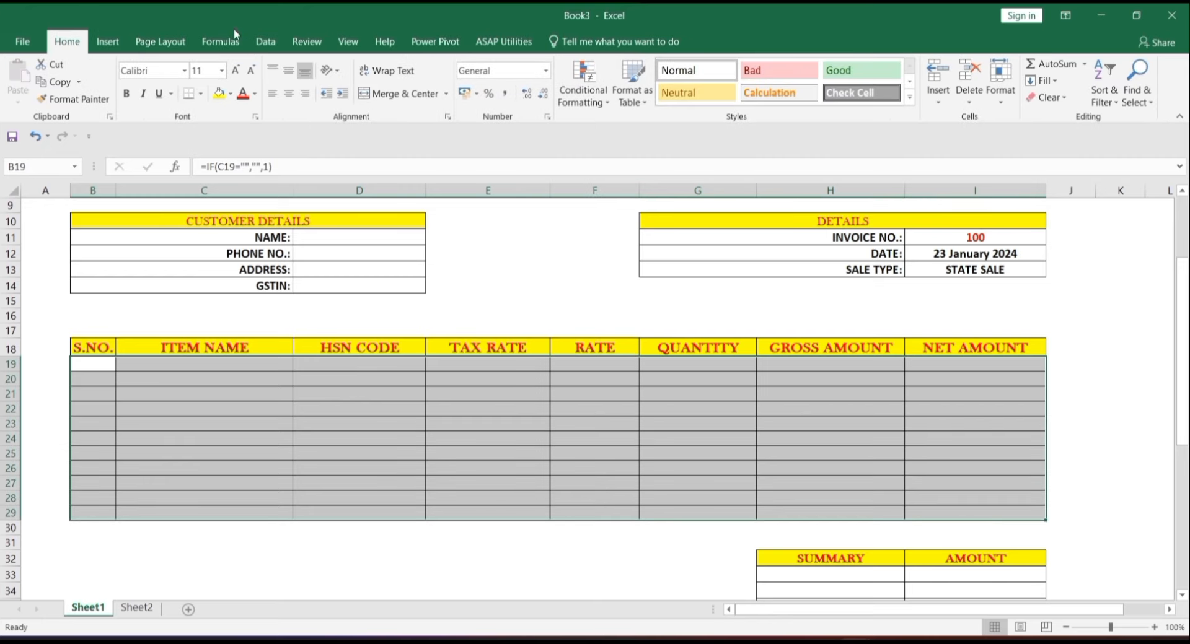
pyautogui.click(241, 72)
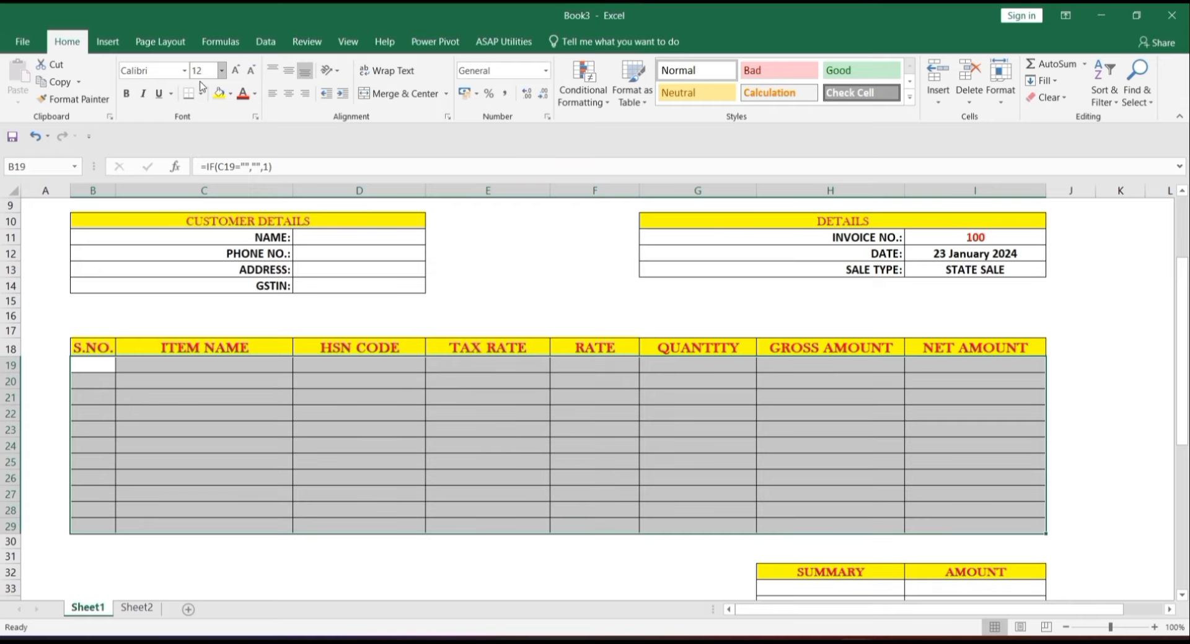
pyautogui.click(125, 93)
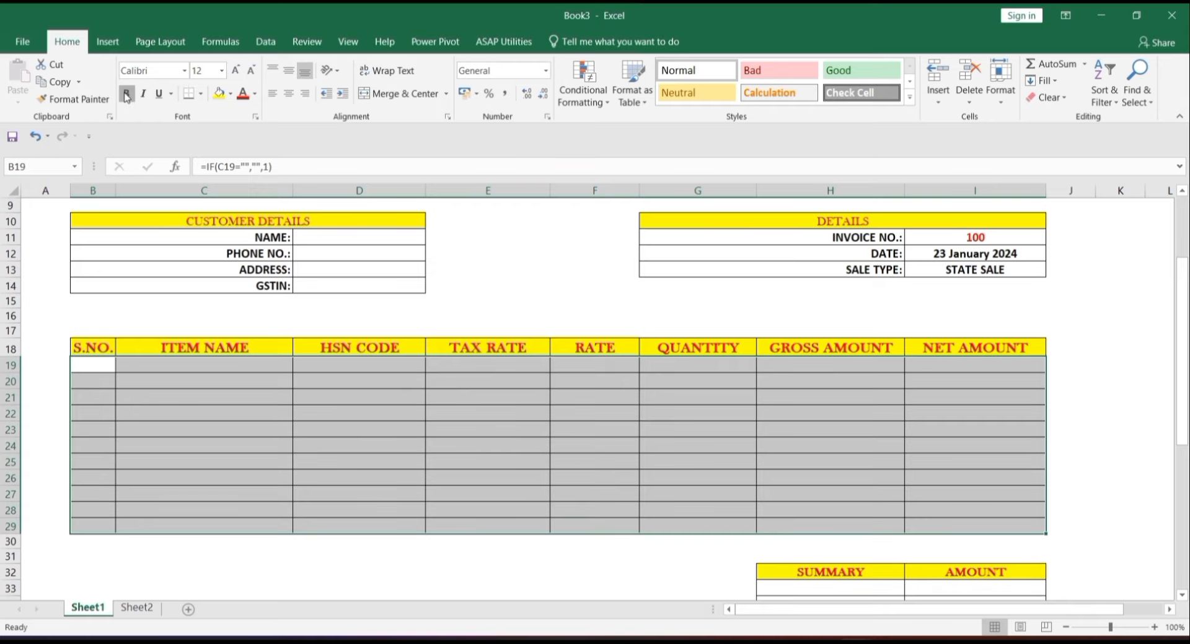
pyautogui.click(288, 70)
pyautogui.click(288, 93)
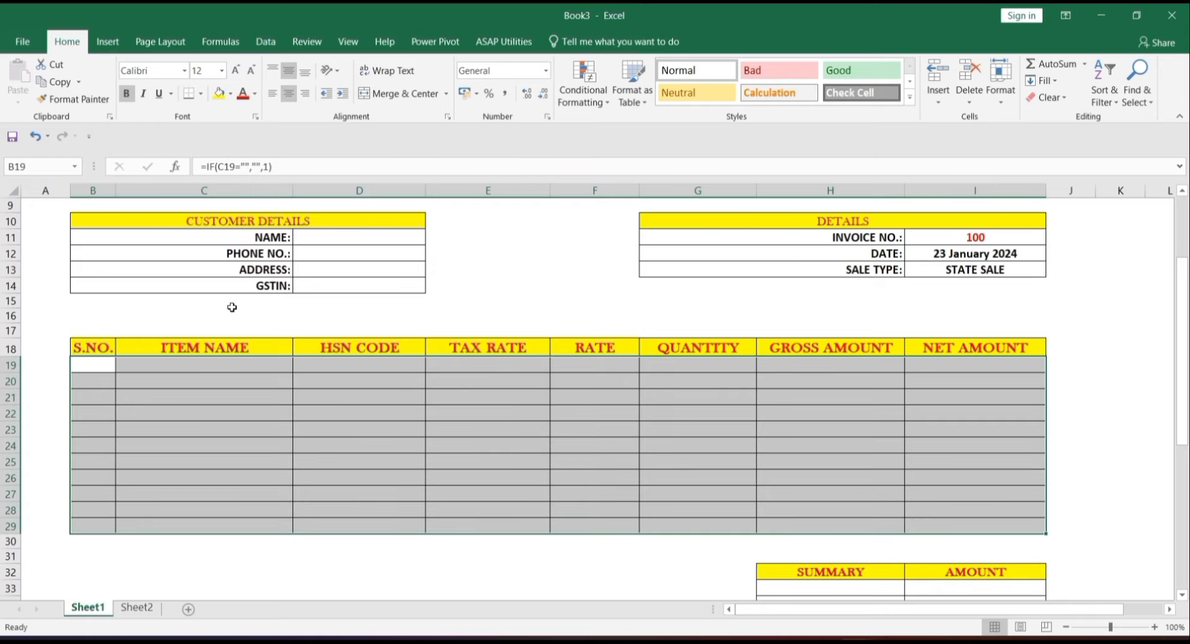
pyautogui.click(192, 385)
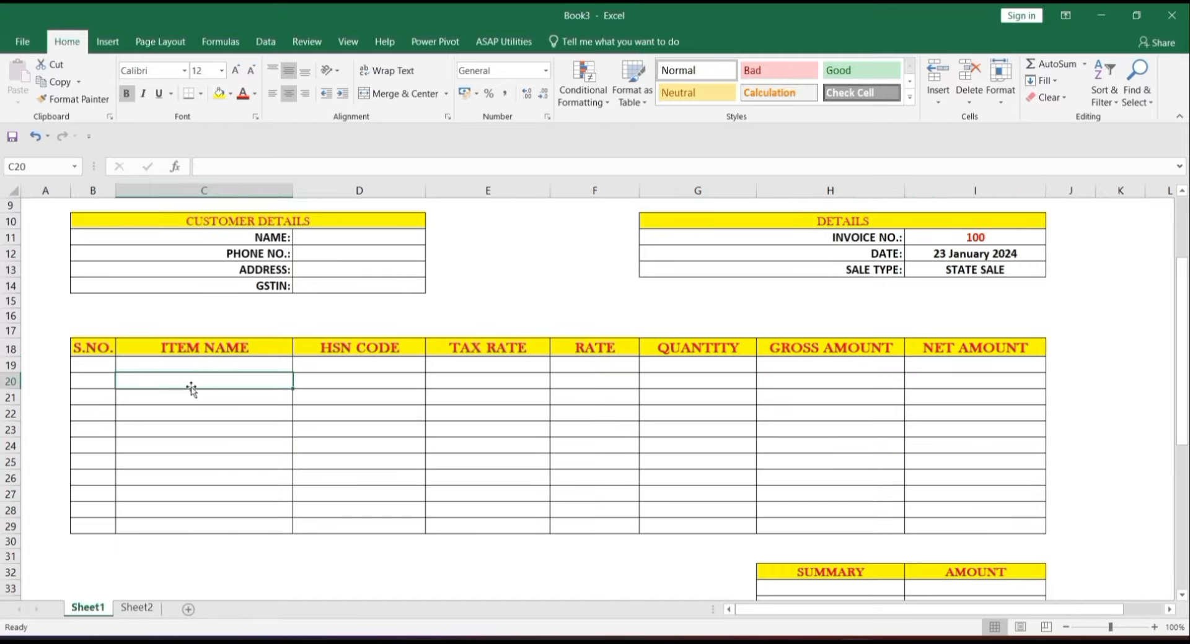
pyautogui.click(111, 382)
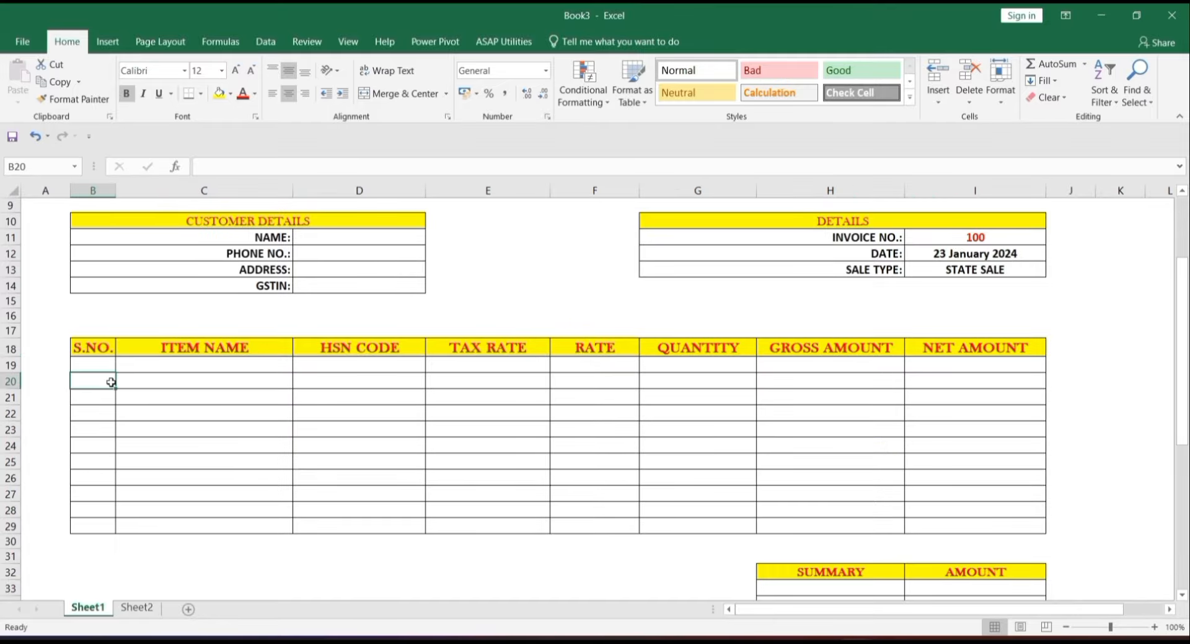
pyautogui.click(145, 367)
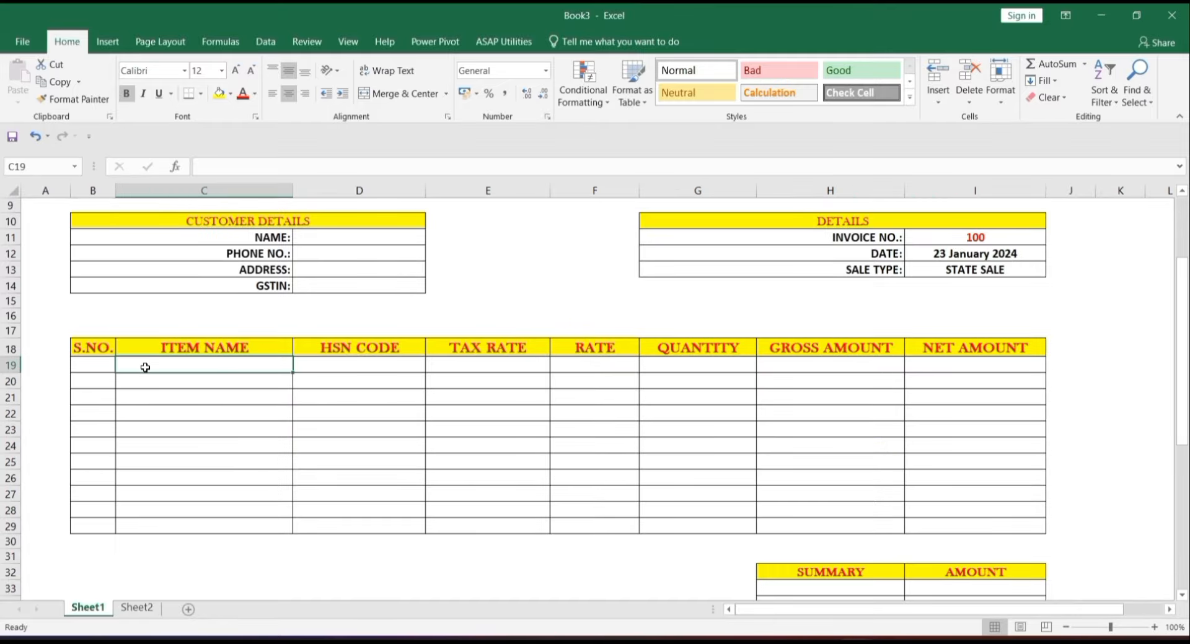
# - Enter test items L and K in C19 and C20 and check the serial cells
pyautogui.write('L')
pyautogui.press('Return')
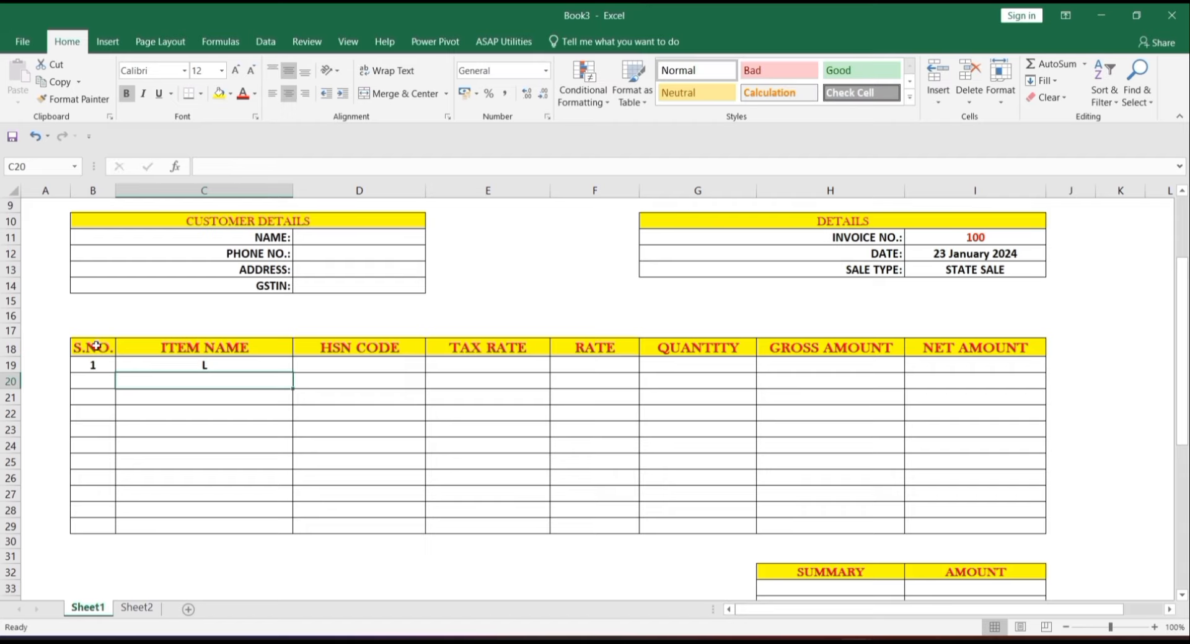
pyautogui.write('K')
pyautogui.press('Return')
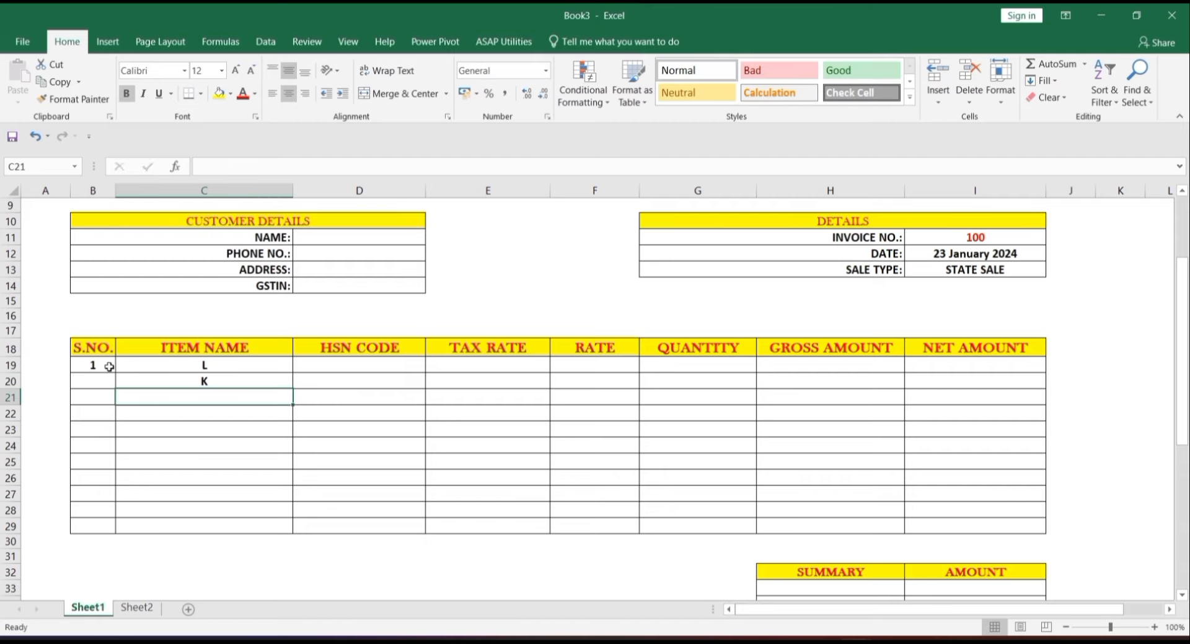
pyautogui.click(103, 367)
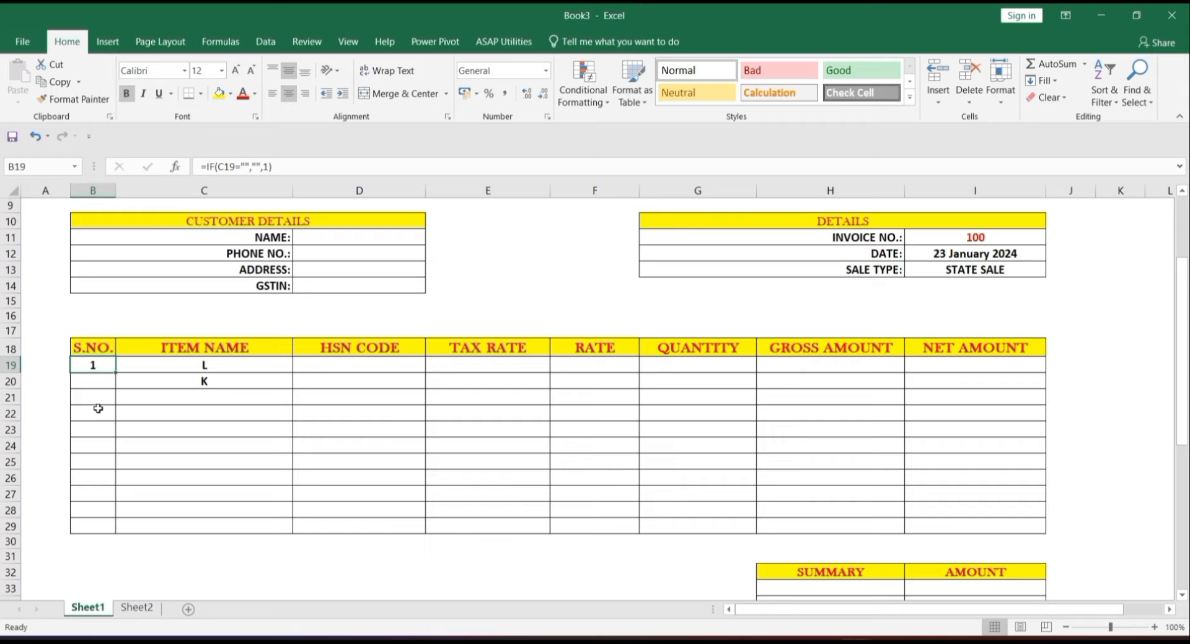
pyautogui.click(106, 380)
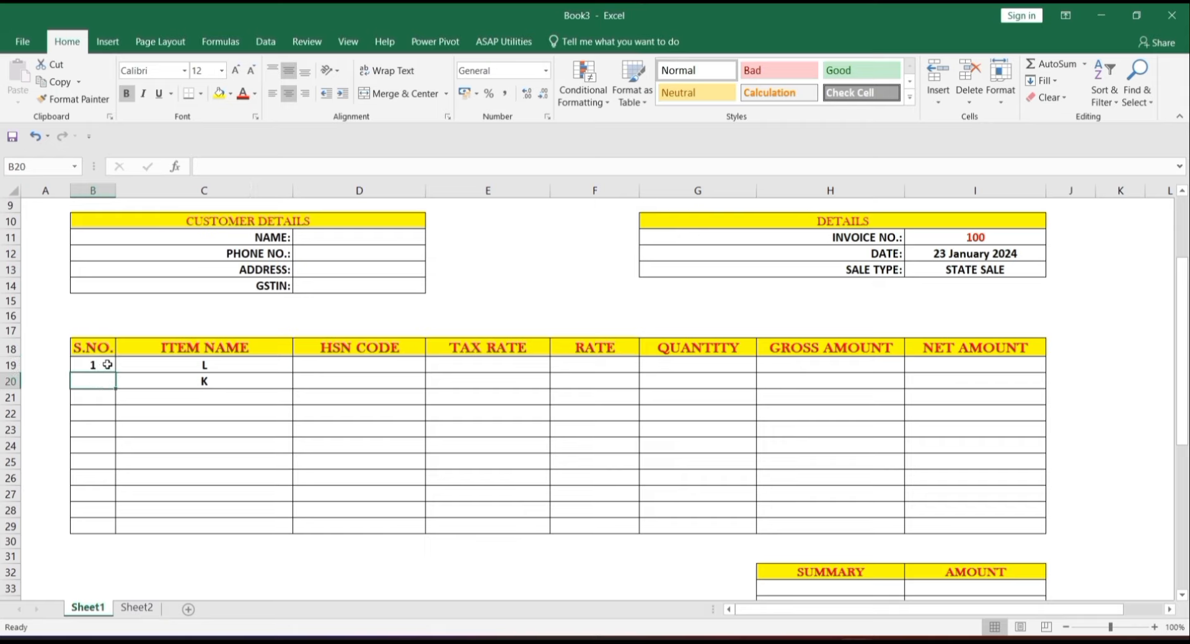
pyautogui.click(203, 382)
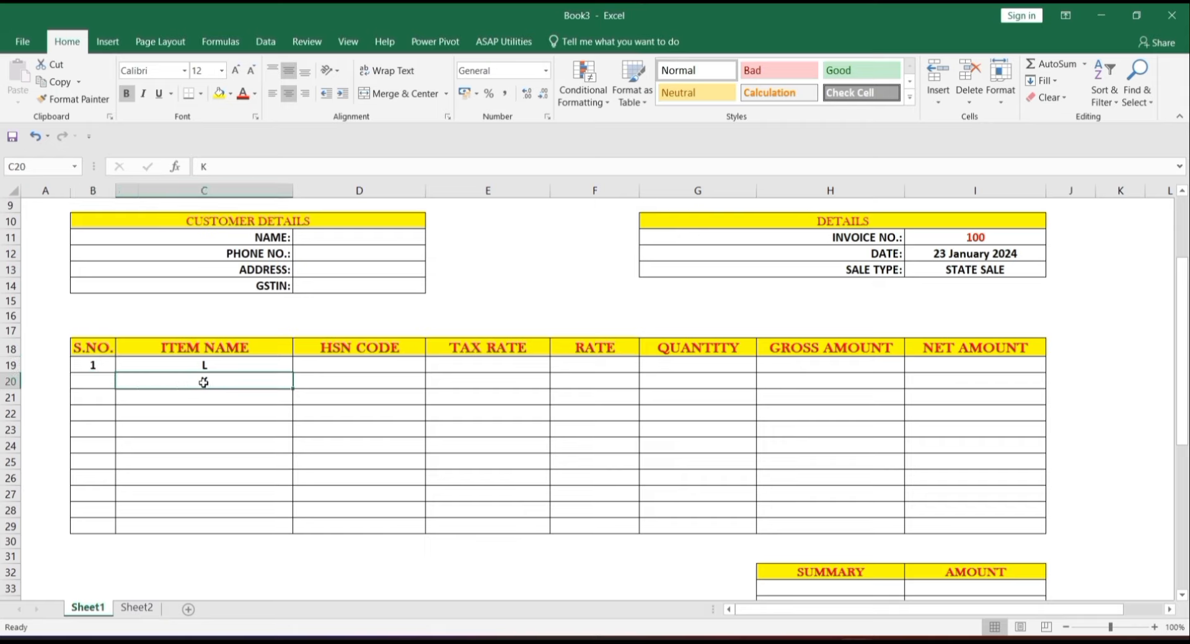
# - Enter =IF(C20="","",B19+1) in B20 to number the next item
pyautogui.click(93, 381)
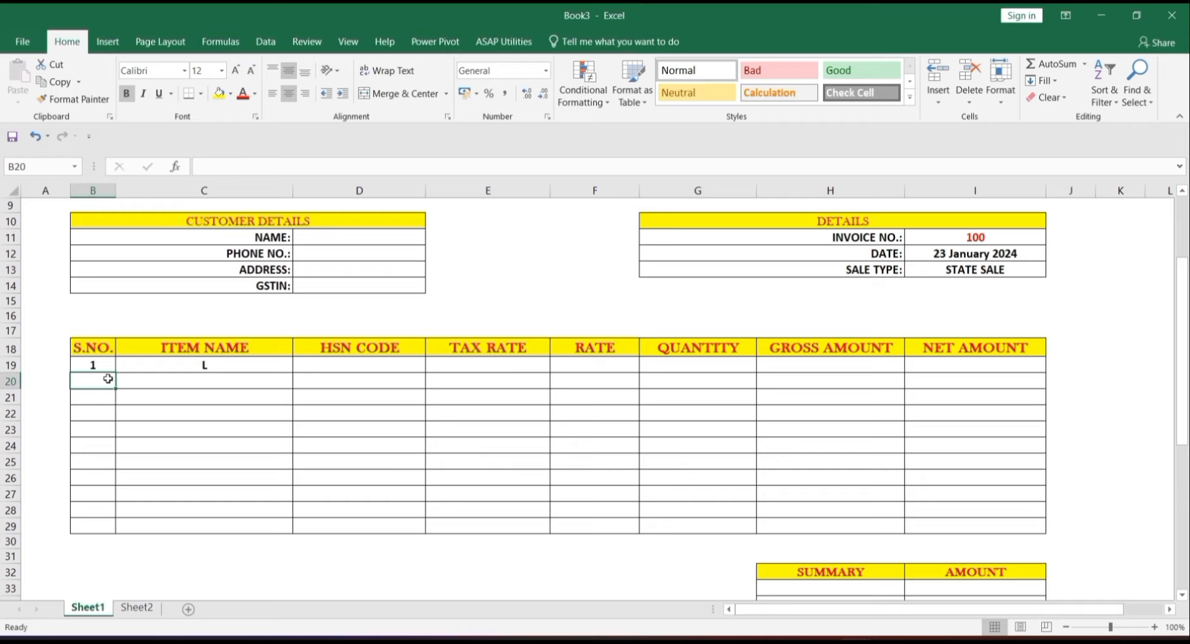
pyautogui.write('=IF(')
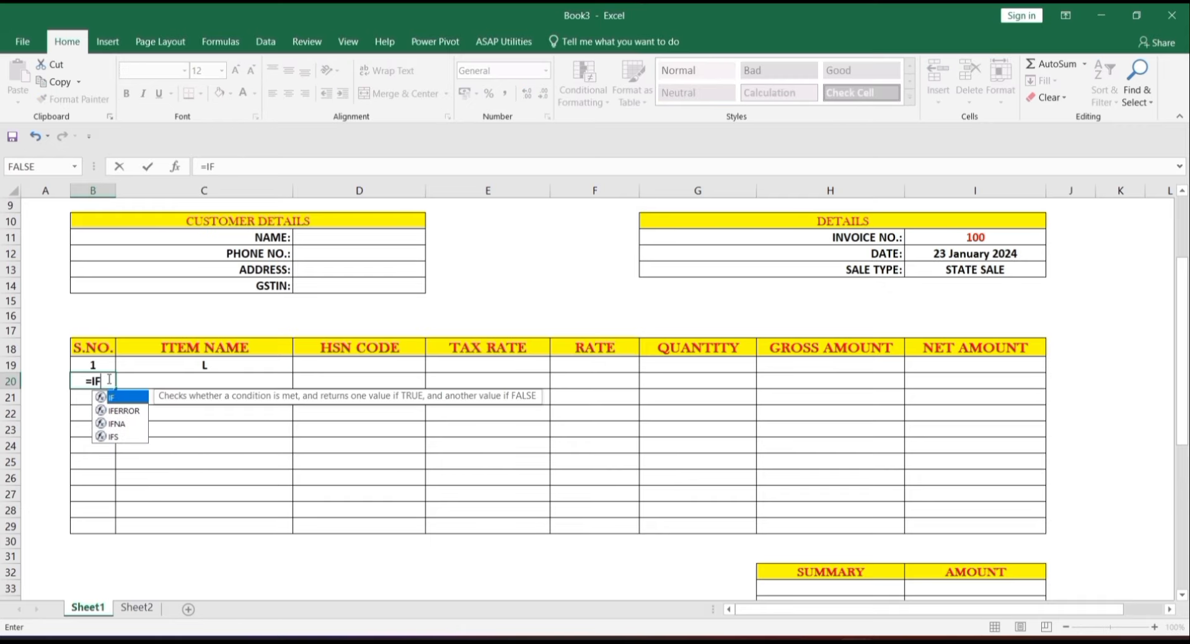
pyautogui.click(199, 380)
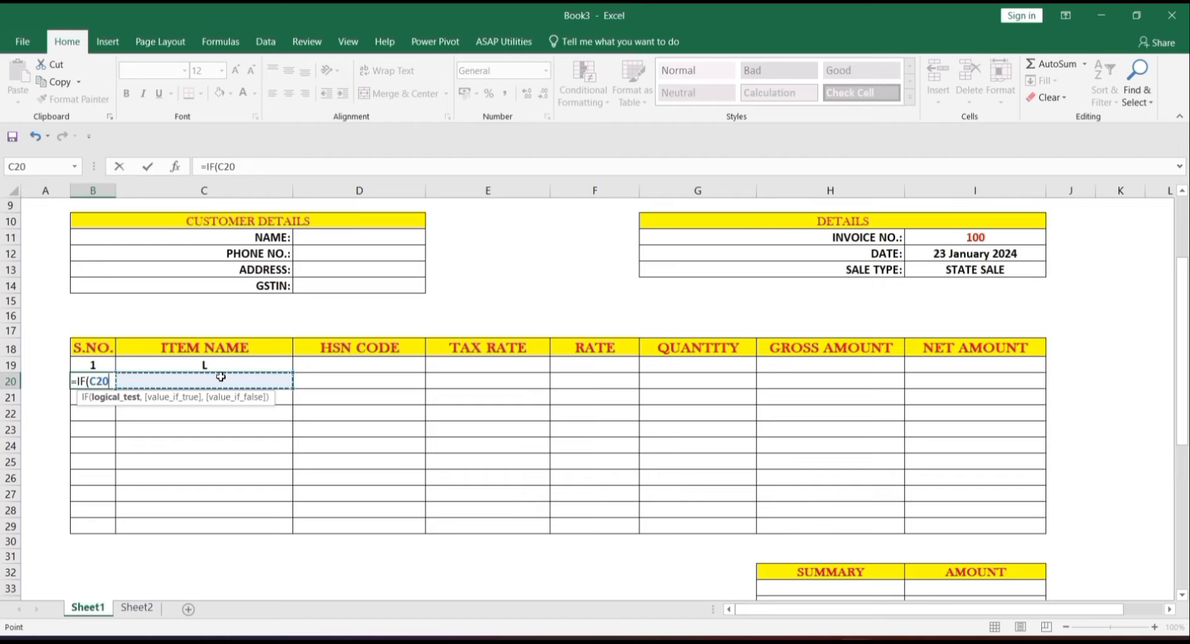
pyautogui.write('=')
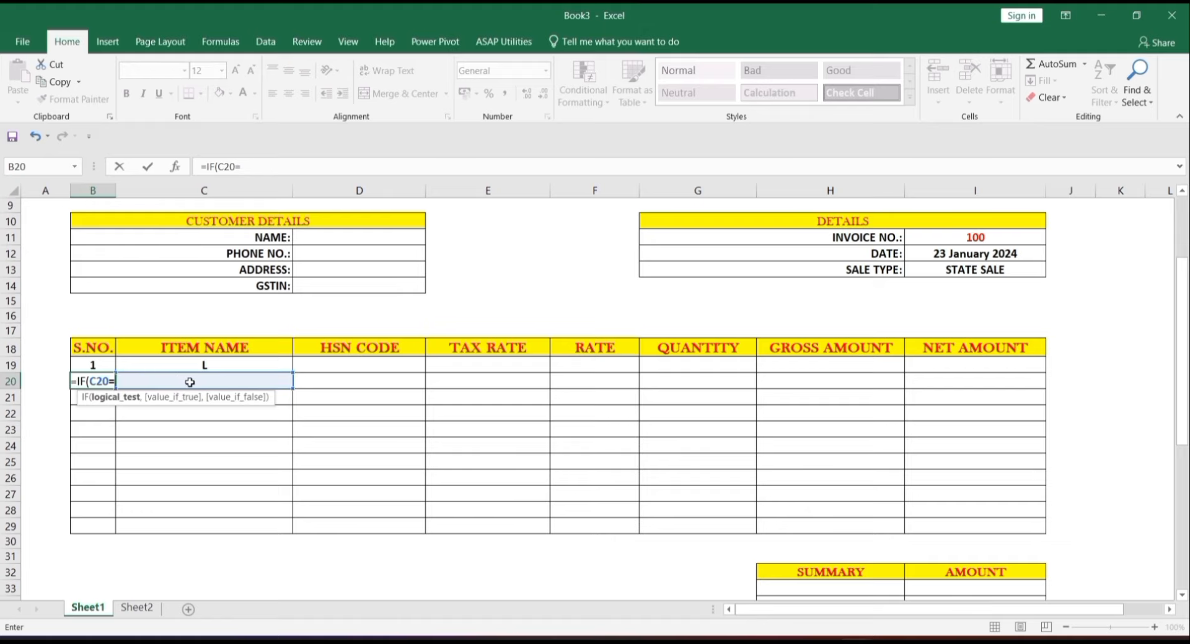
pyautogui.write('""')
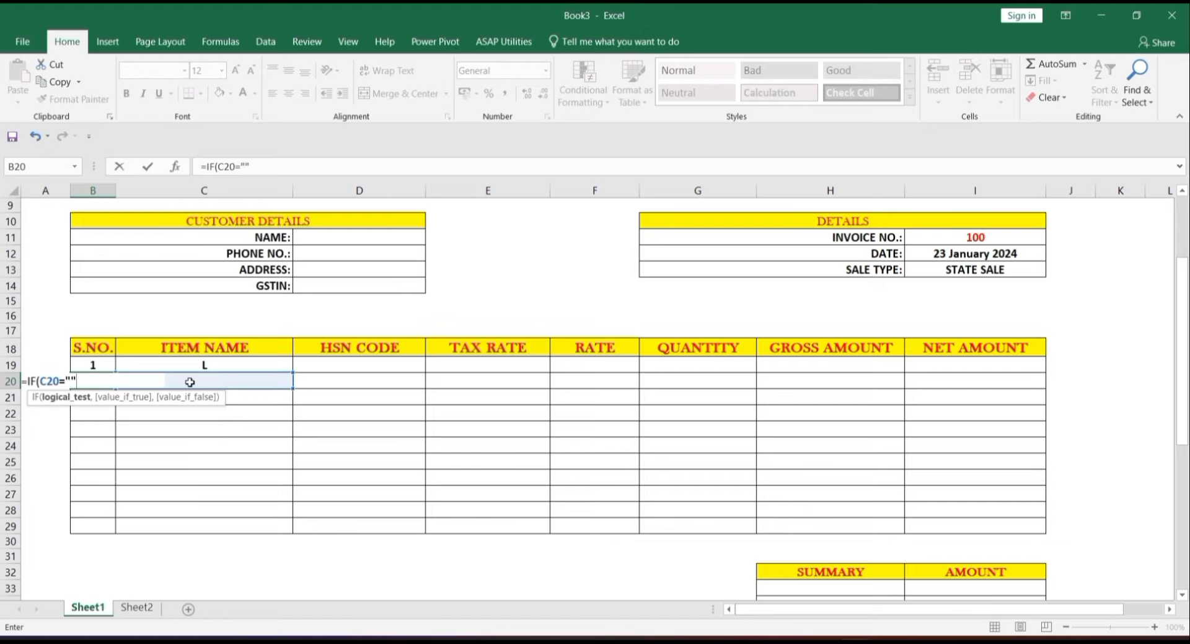
pyautogui.write(',')
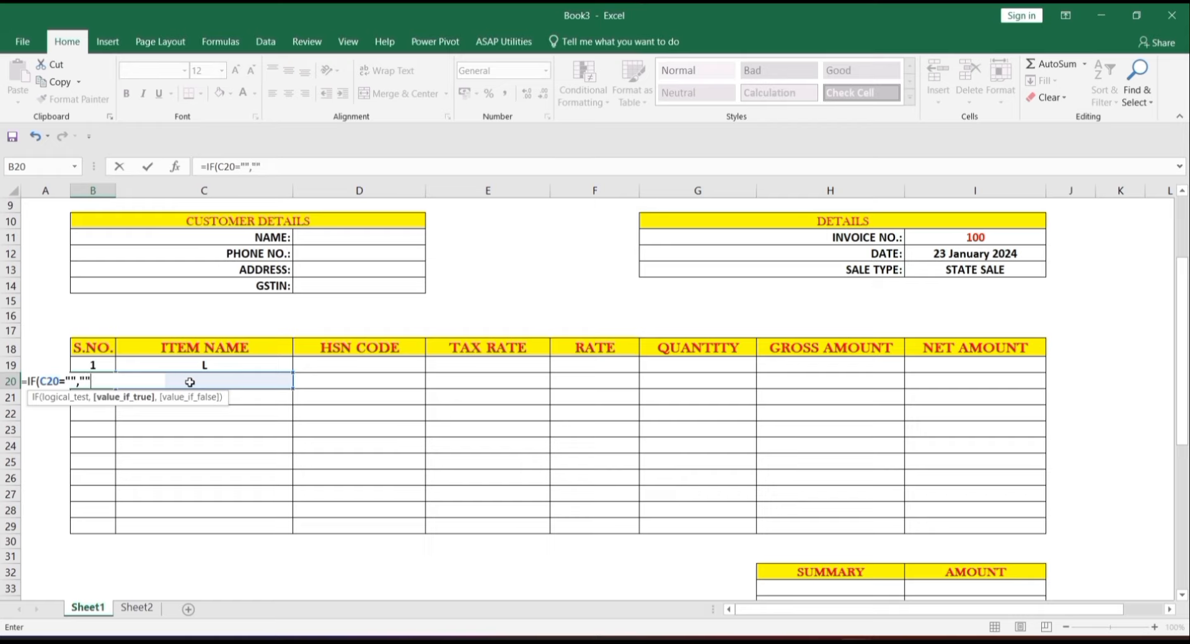
pyautogui.write('"",')
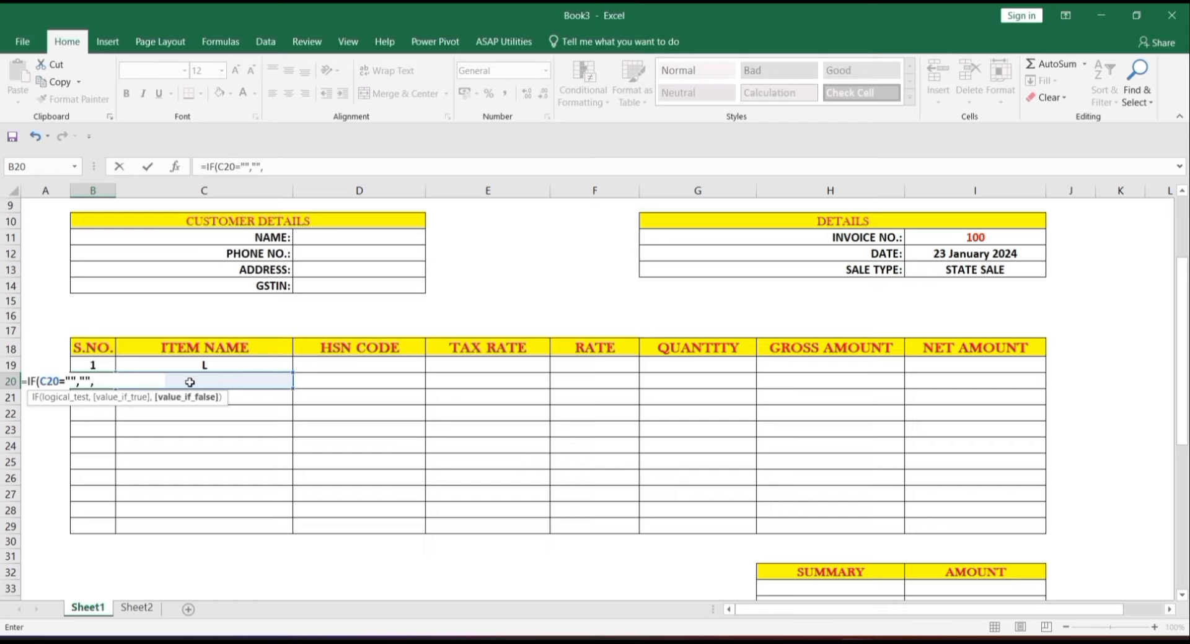
pyautogui.click(99, 368)
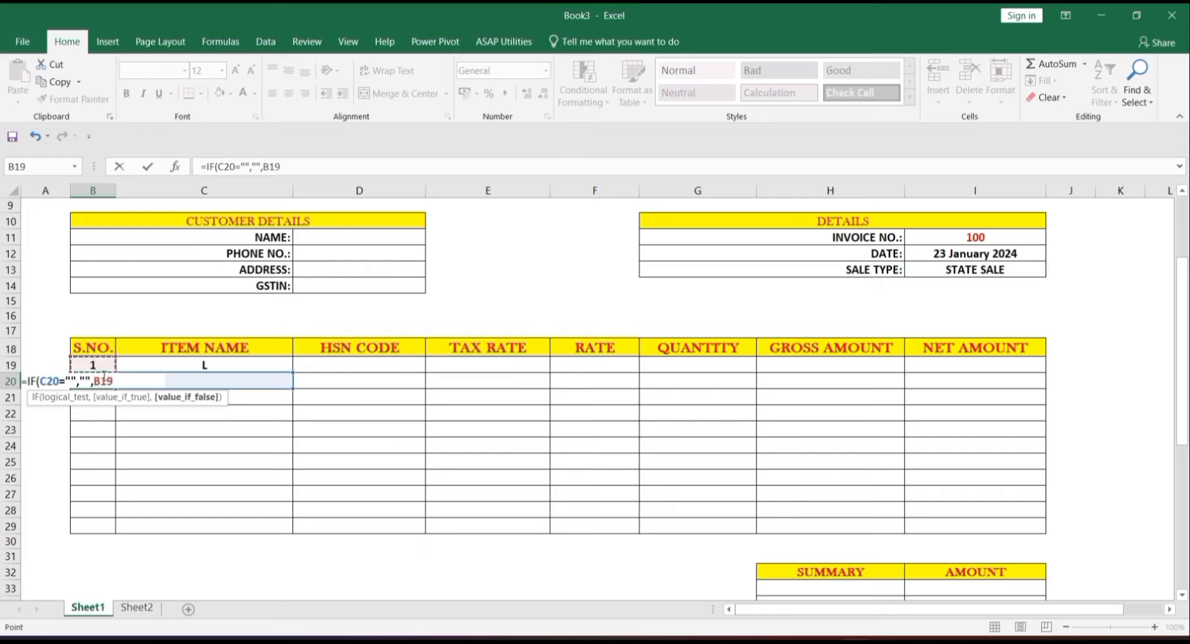
pyautogui.write('+1)')
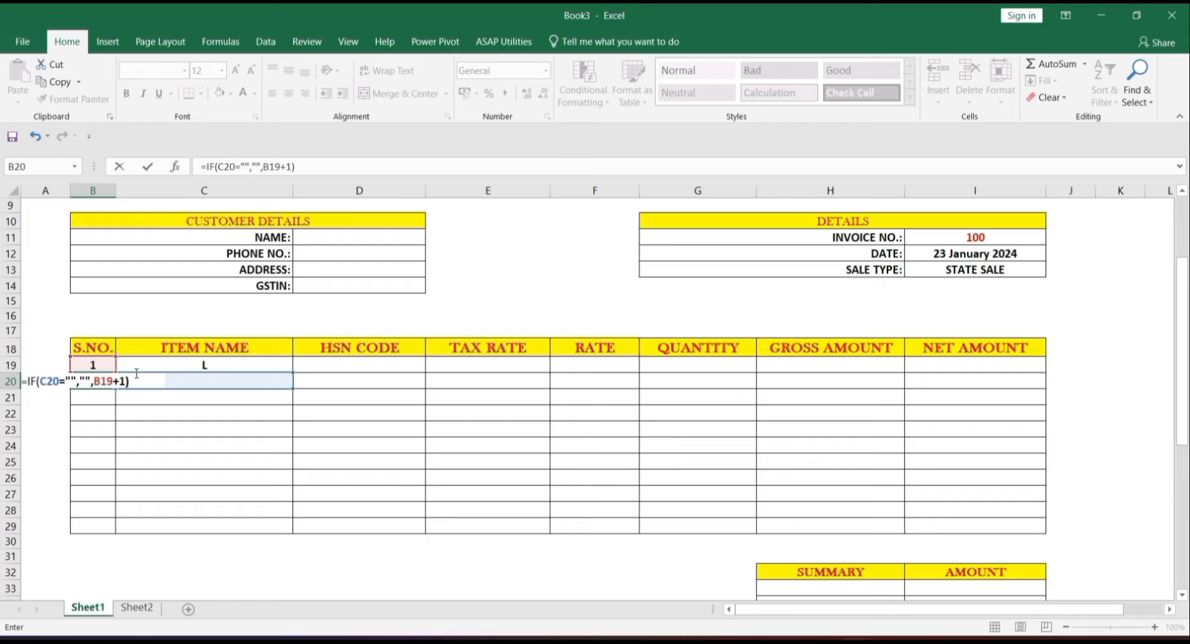
pyautogui.press('Return')
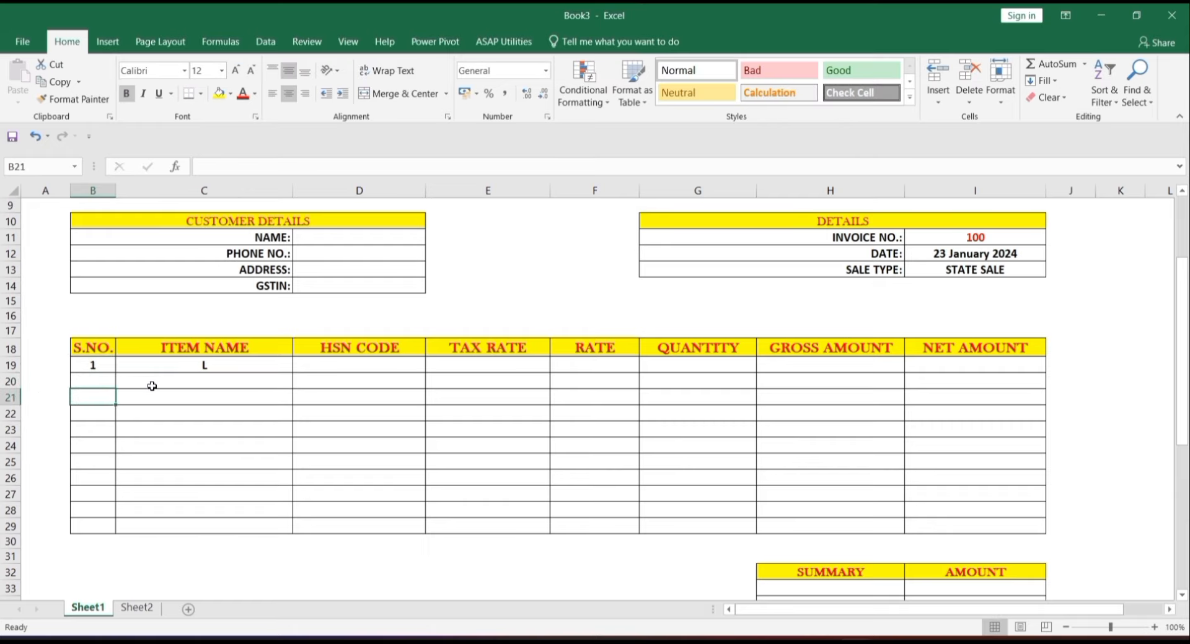
# - Copy the B20 serial formula down to B29, testing with item K in C20
pyautogui.click(151, 386)
pyautogui.write('K')
pyautogui.press('Return')
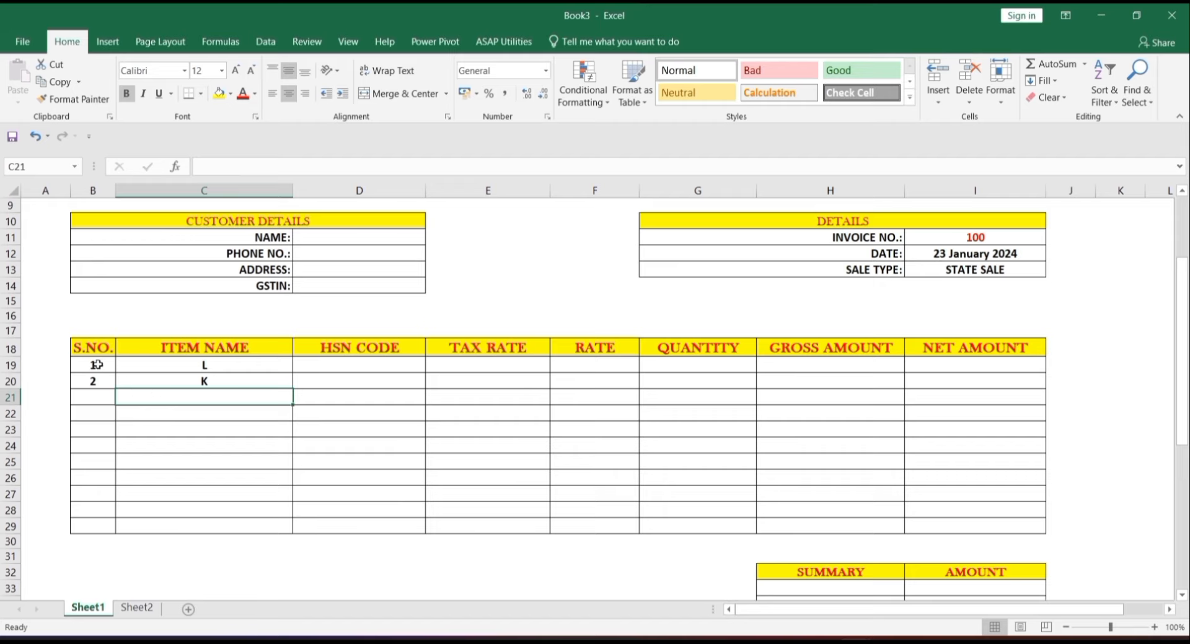
pyautogui.click(106, 386)
pyautogui.moveTo(115, 389); pyautogui.dragTo(105, 528)
pyautogui.click(182, 426)
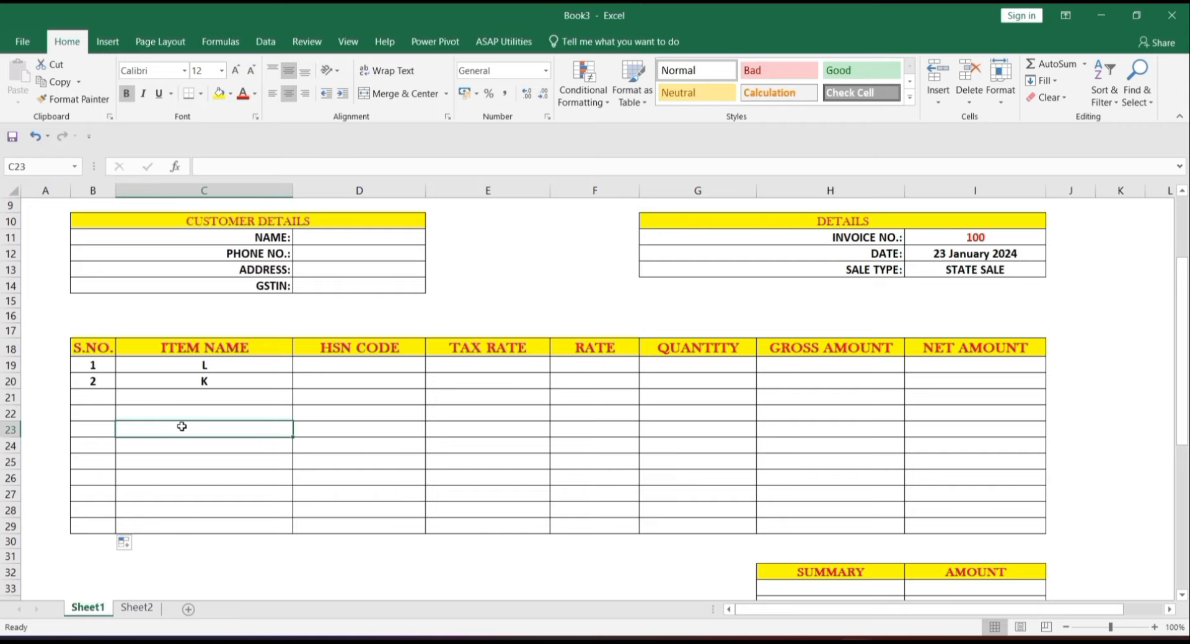
# - Test with item D in C21, then clear the test item names L, K and D
pyautogui.click(214, 397)
pyautogui.write('D')
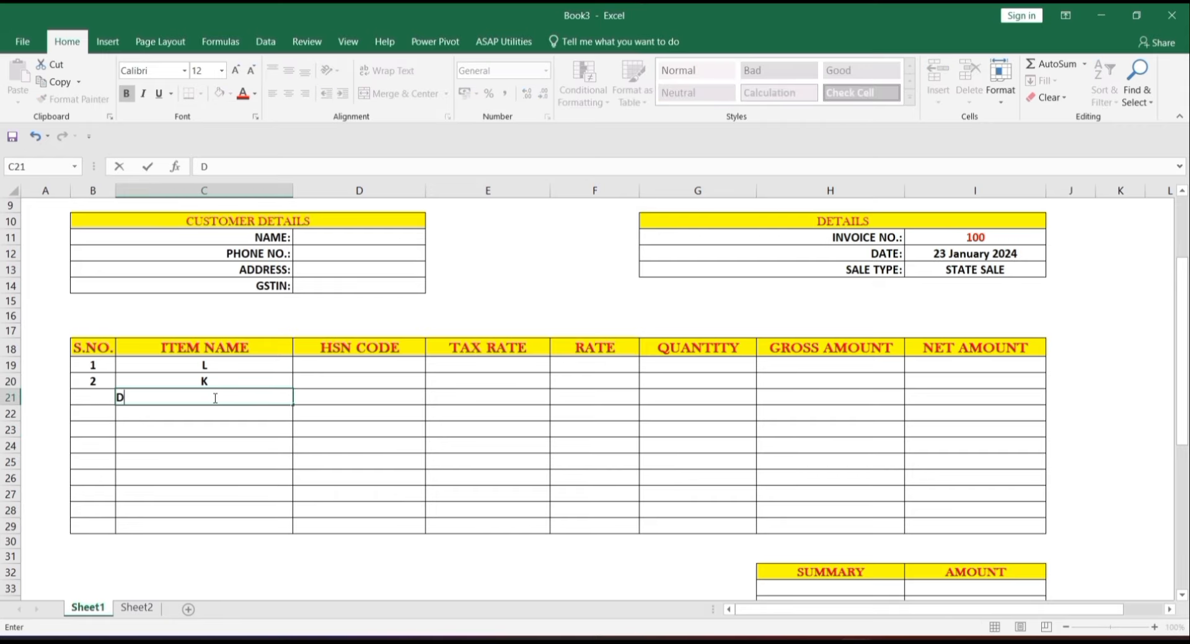
pyautogui.press('Return')
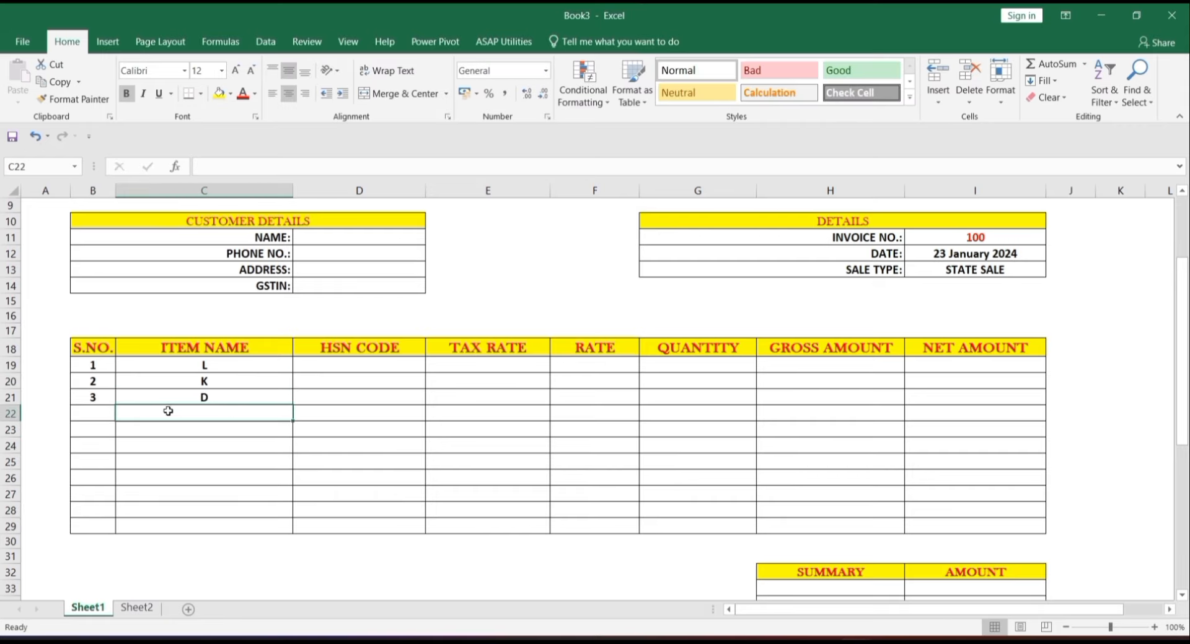
pyautogui.moveTo(176, 365); pyautogui.dragTo(216, 409)
pyautogui.press('Delete')
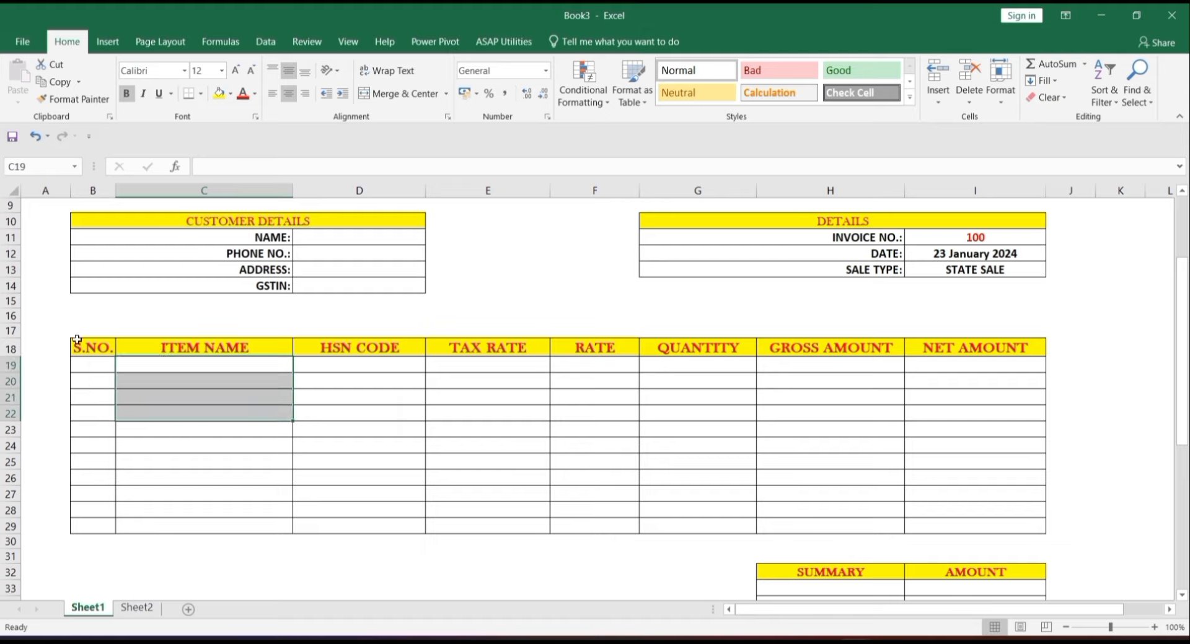
pyautogui.click(232, 361)
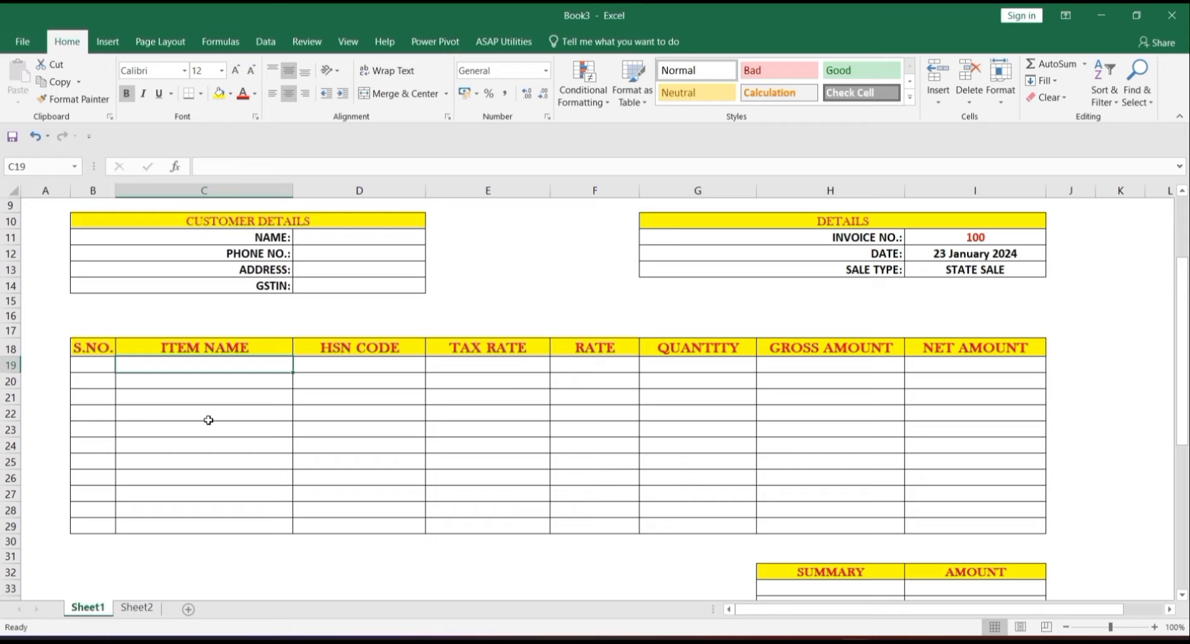
pyautogui.click(217, 388)
pyautogui.doubleClick(224, 365)
pyautogui.click(236, 393)
pyautogui.doubleClick(235, 366)
pyautogui.moveTo(255, 371); pyautogui.dragTo(215, 525)
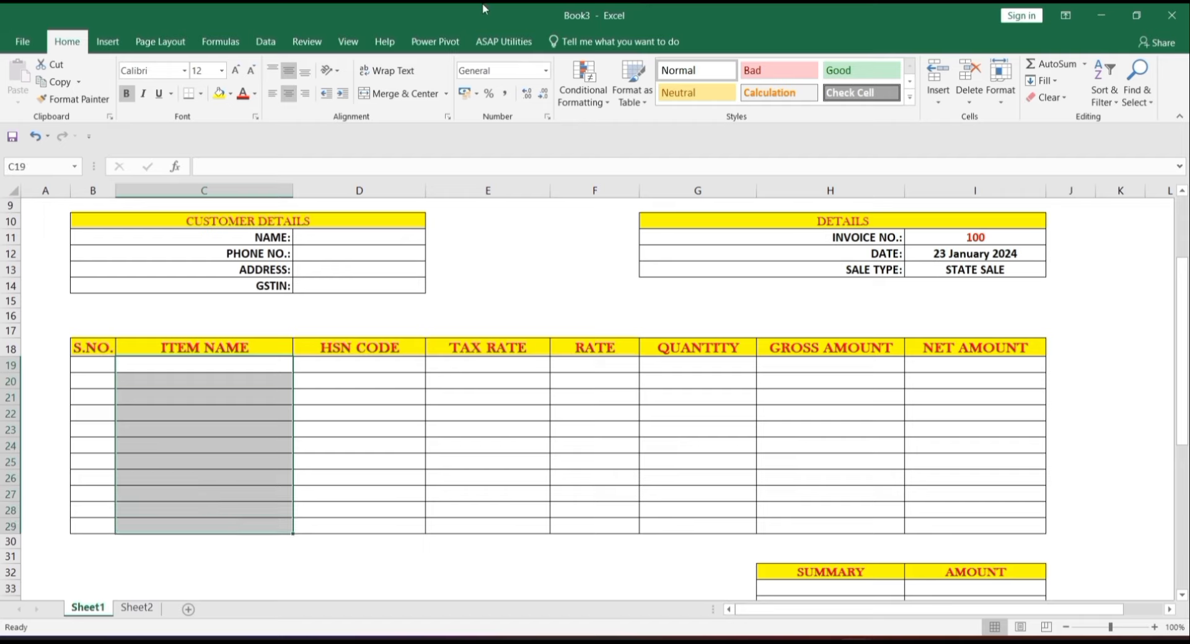
# - Give C19:C29 a dropdown list of product names from Sheet2!$C$2:$C$11
pyautogui.click(268, 40)
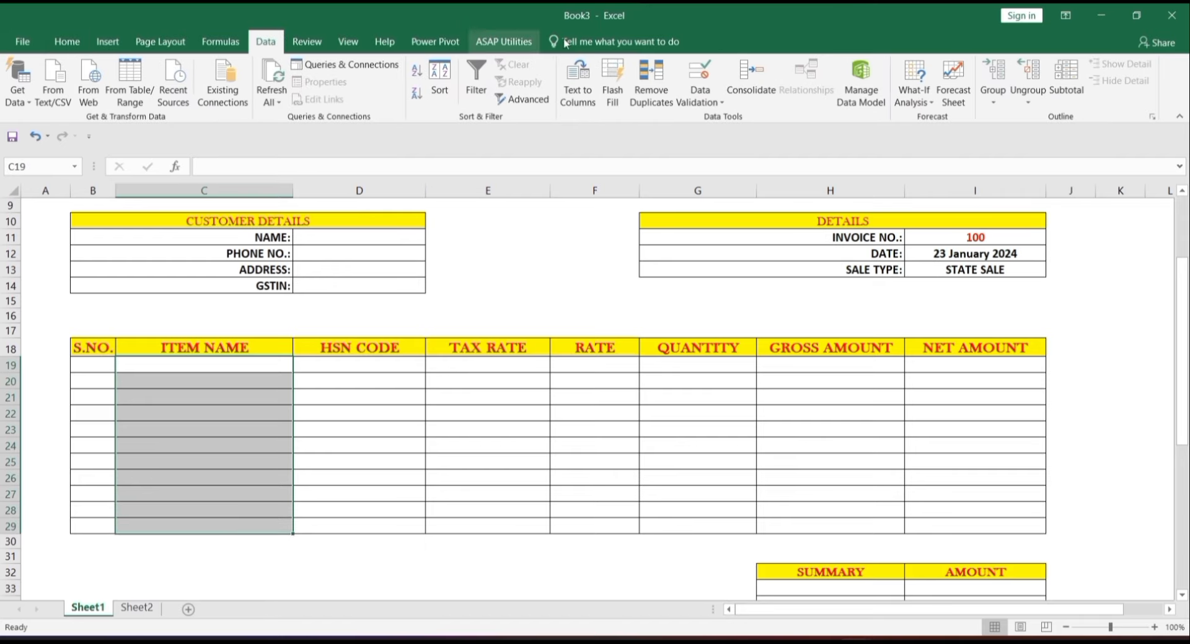
pyautogui.click(685, 68)
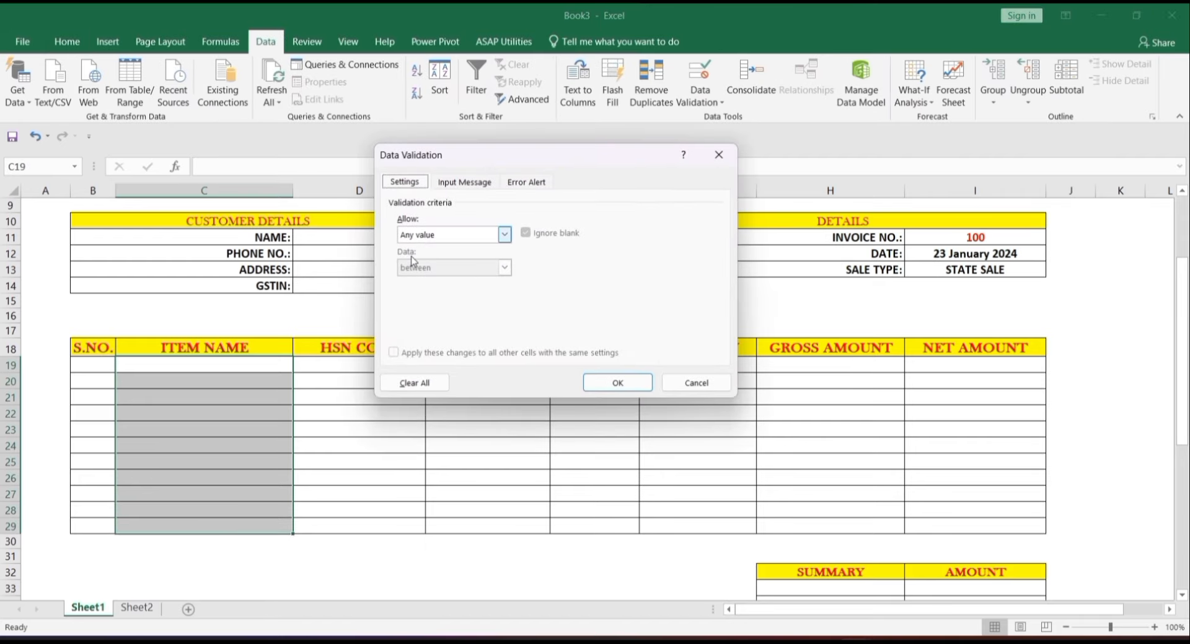
pyautogui.click(505, 235)
pyautogui.click(465, 280)
pyautogui.click(521, 301)
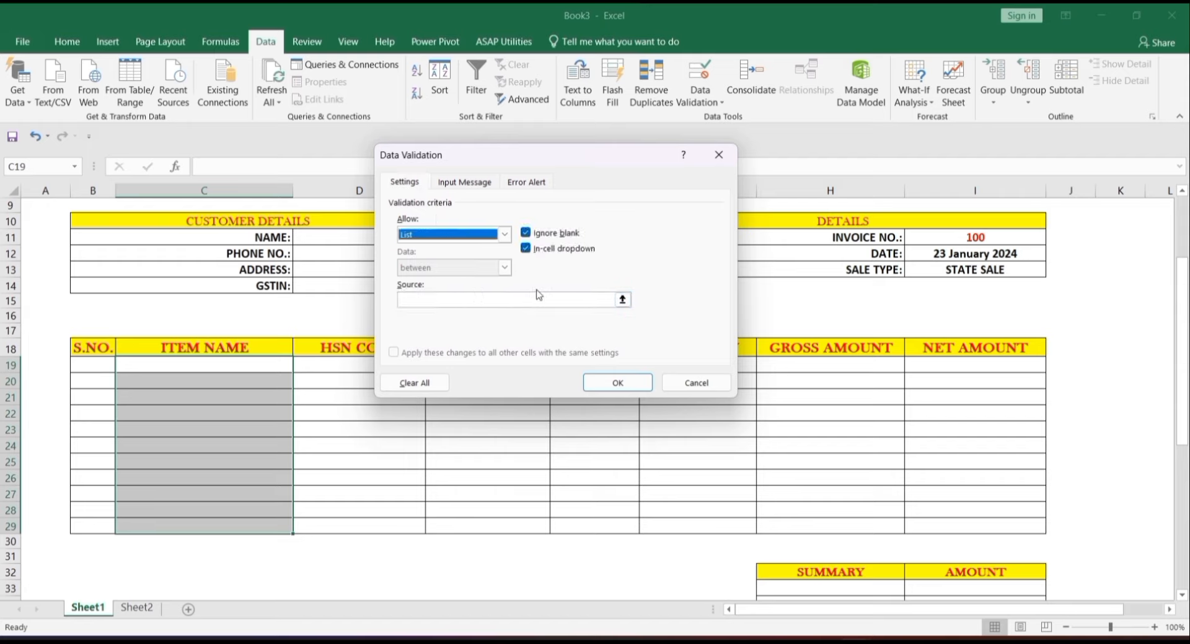
pyautogui.click(623, 299)
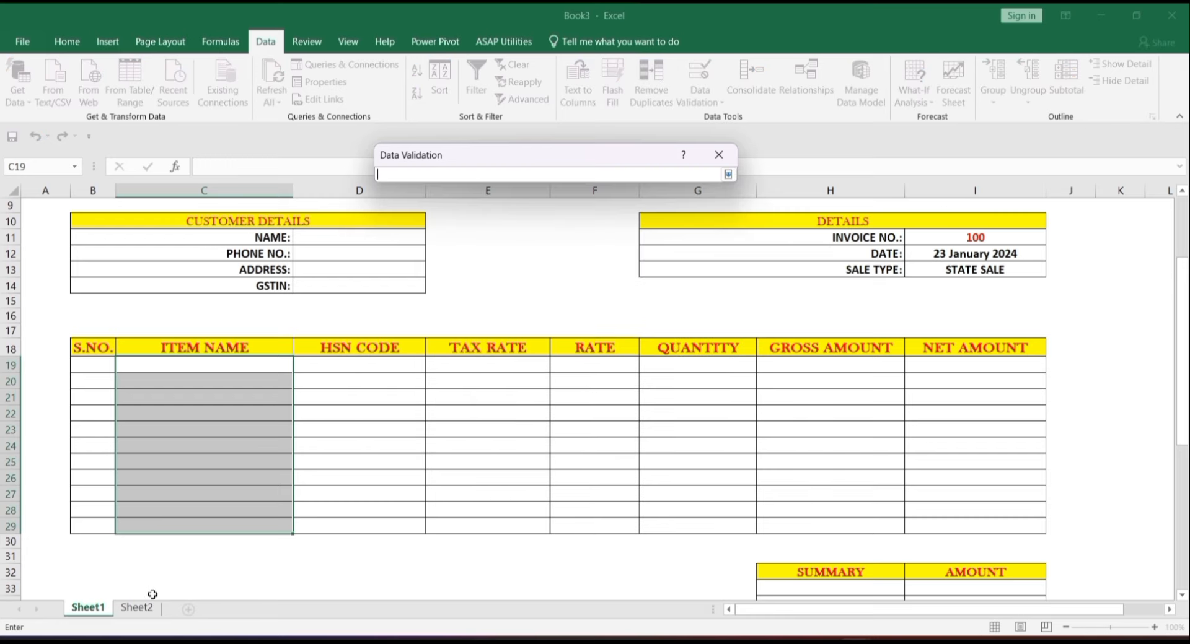
pyautogui.click(137, 607)
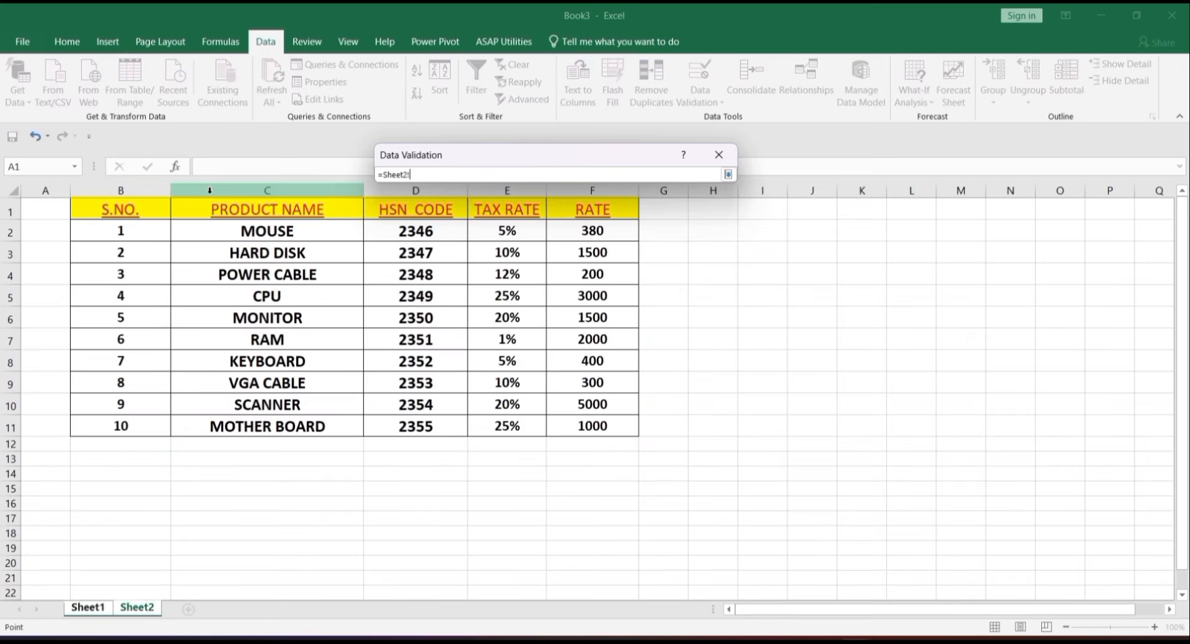
pyautogui.moveTo(233, 227); pyautogui.dragTo(285, 419)
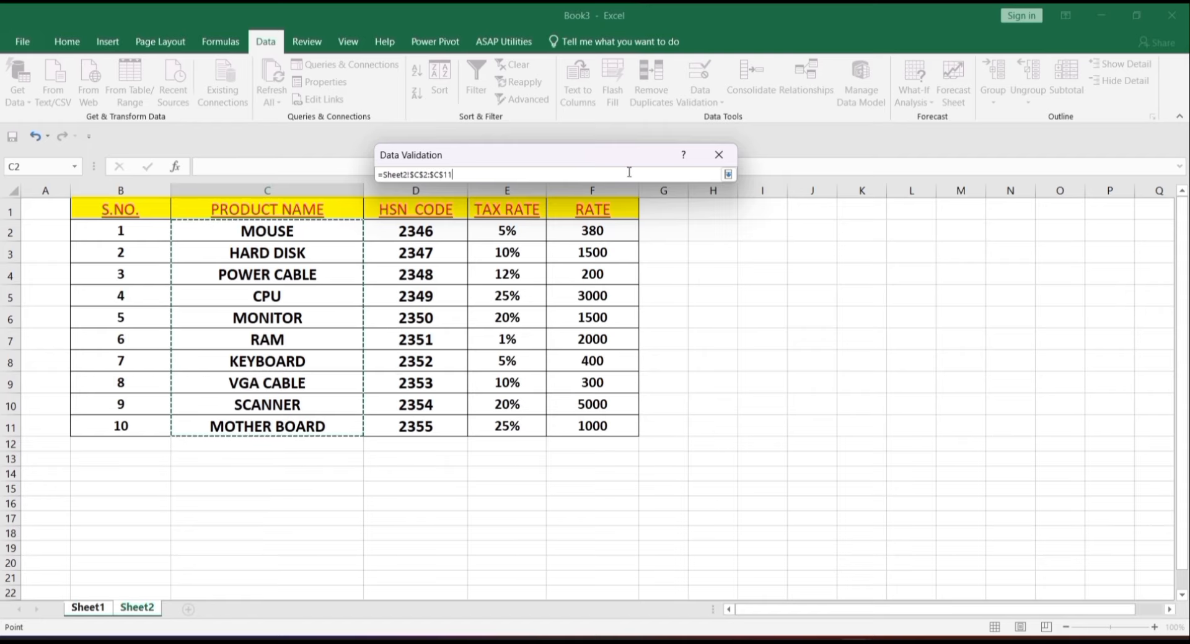
pyautogui.press('Return')
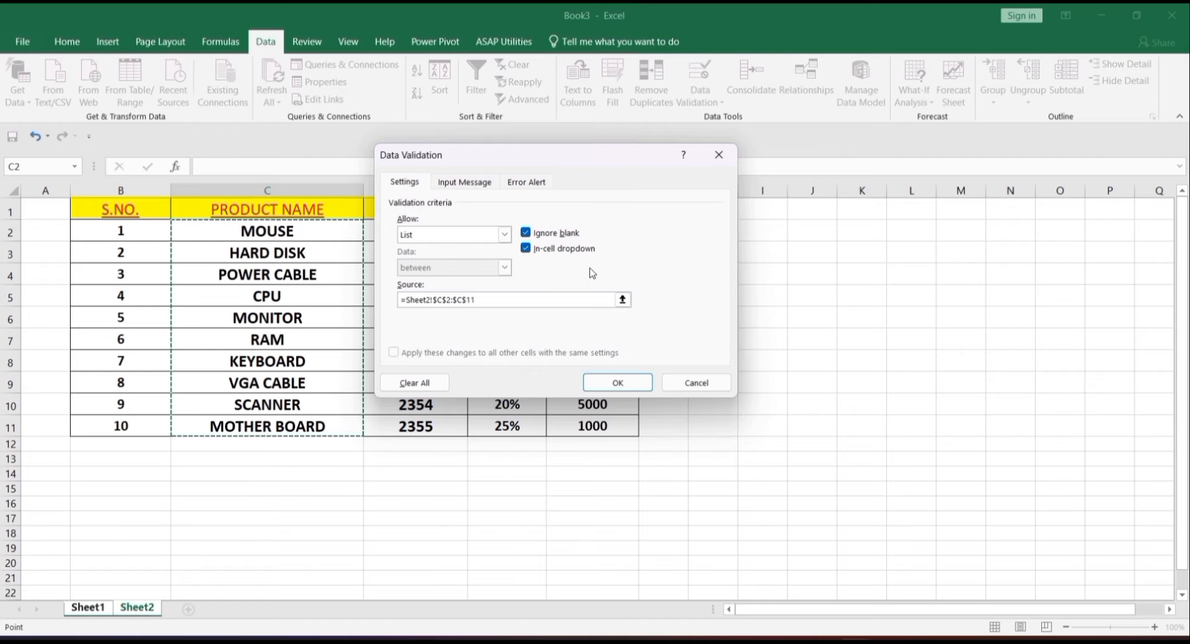
pyautogui.click(600, 388)
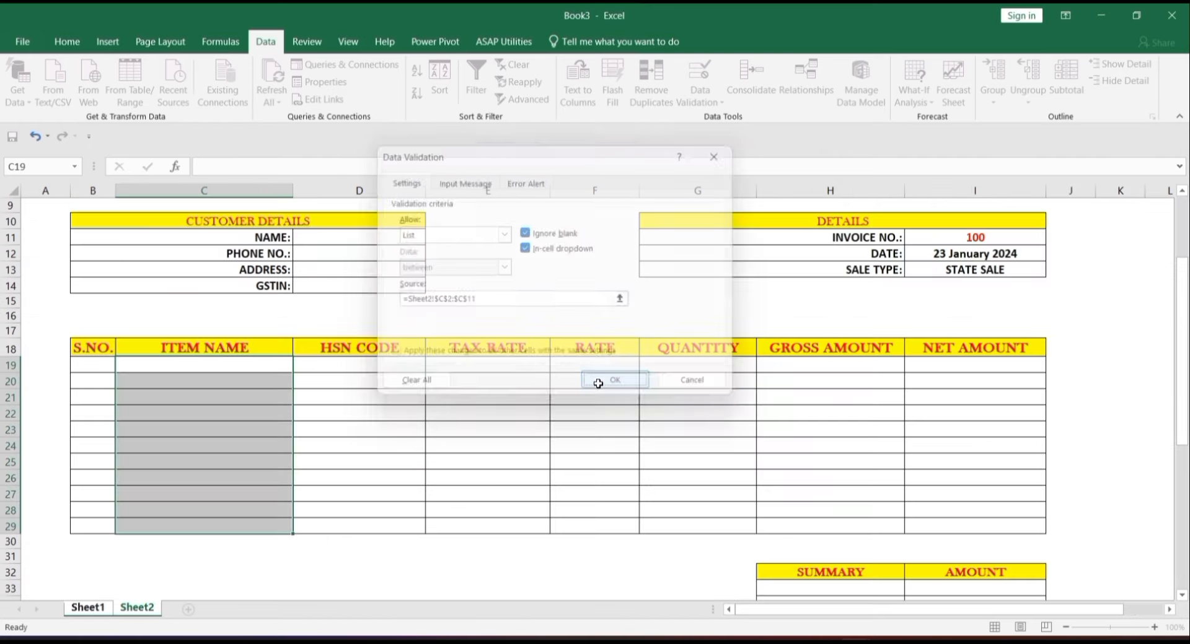
pyautogui.click(184, 408)
pyautogui.click(300, 414)
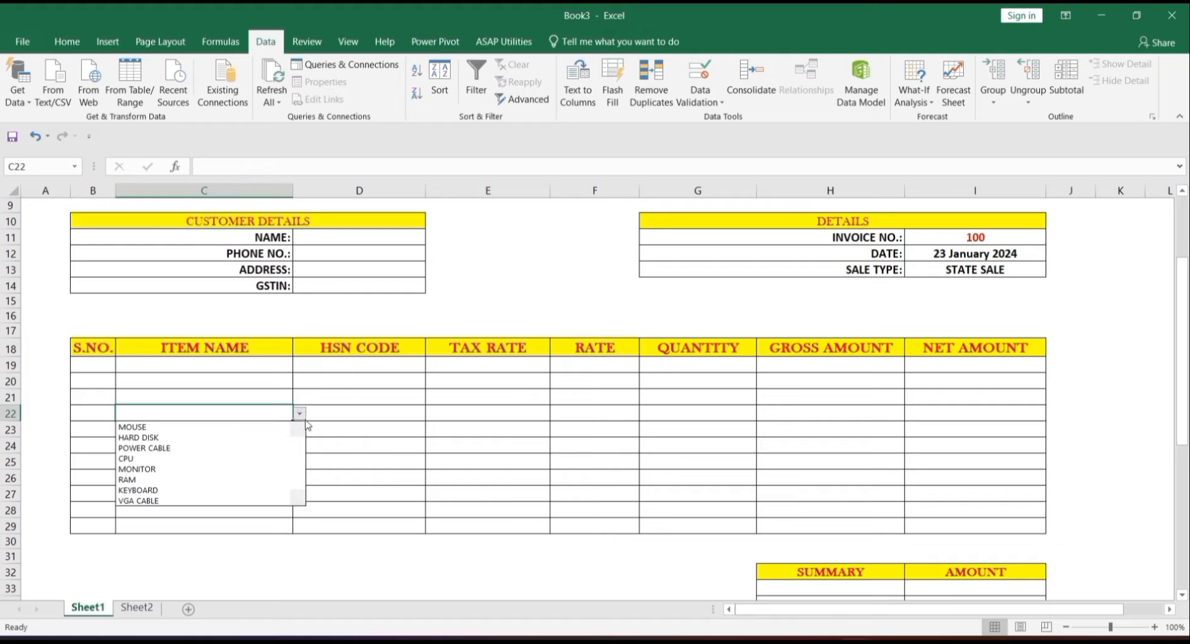
pyautogui.click(261, 439)
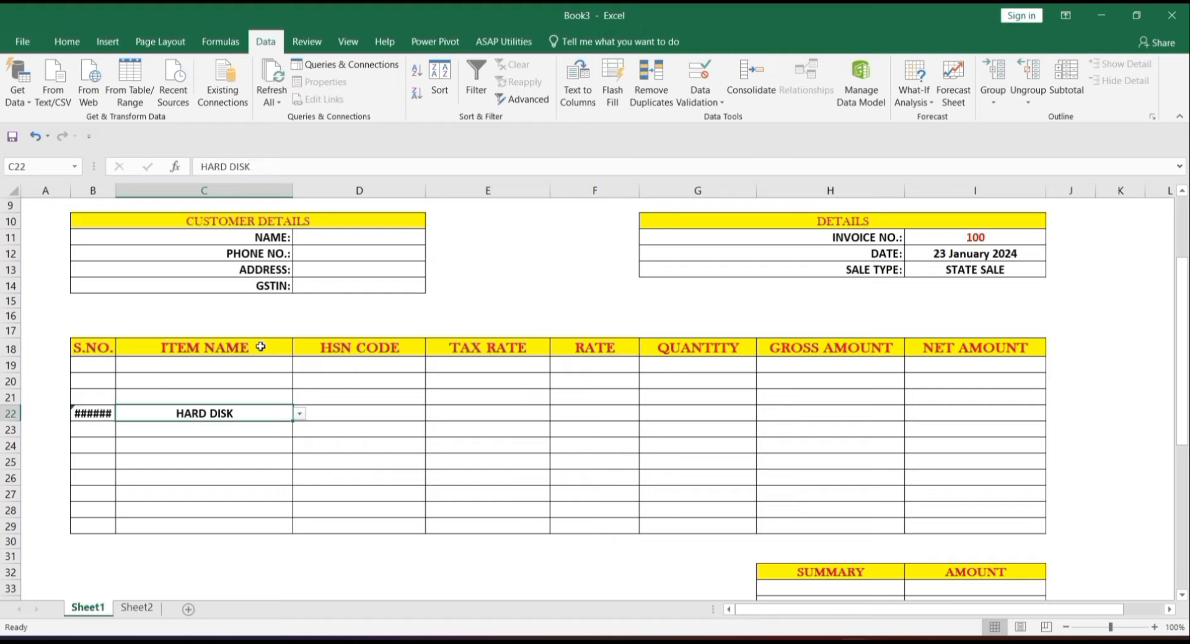
pyautogui.click(264, 367)
pyautogui.click(300, 366)
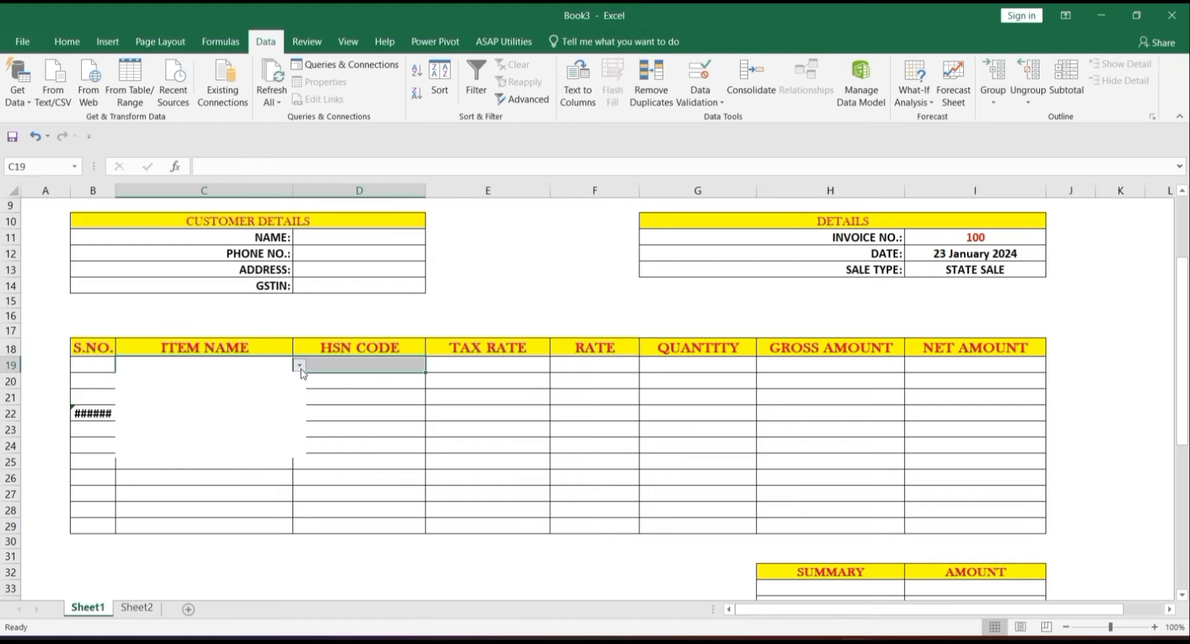
pyautogui.click(265, 401)
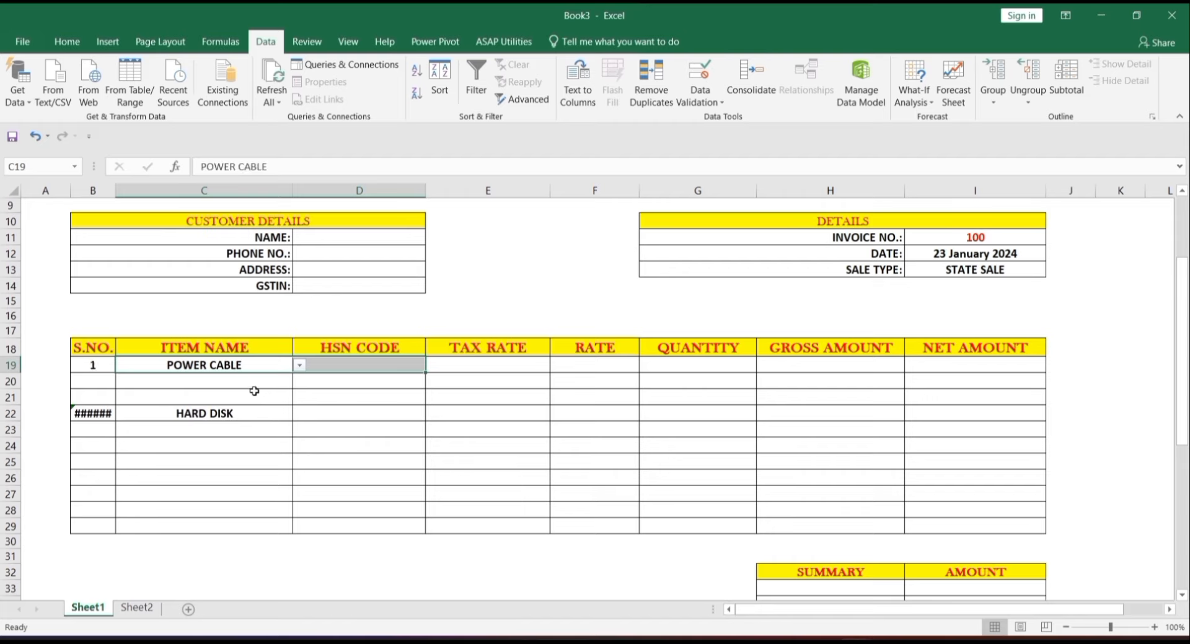
pyautogui.click(254, 394)
pyautogui.click(302, 401)
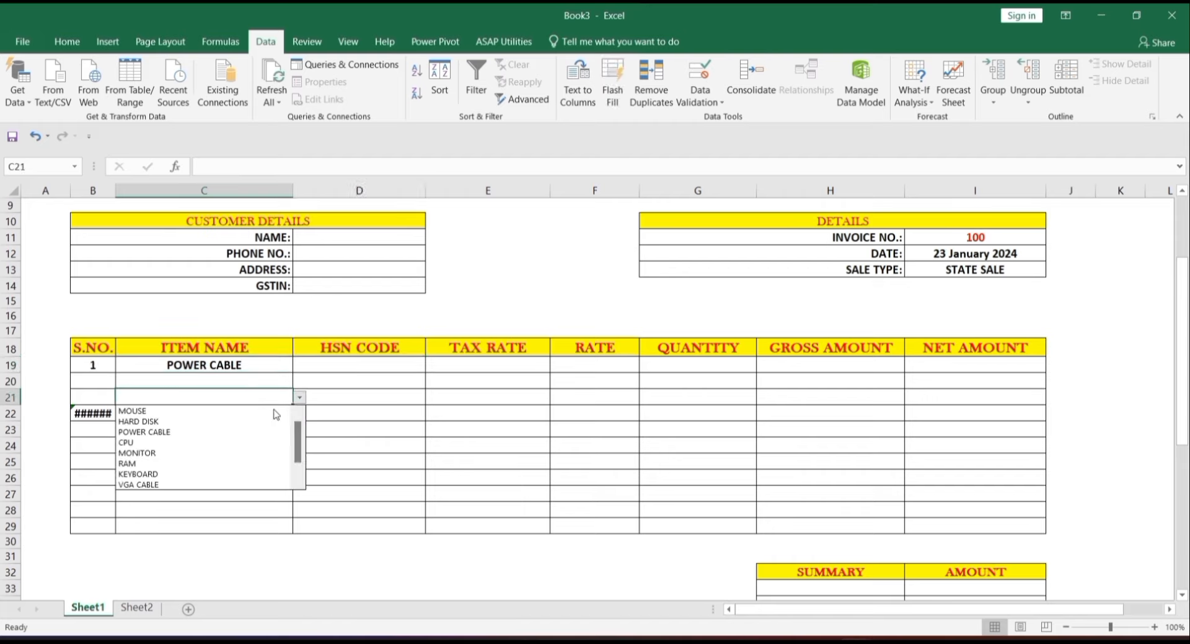
pyautogui.click(266, 425)
pyautogui.click(261, 377)
pyautogui.click(300, 384)
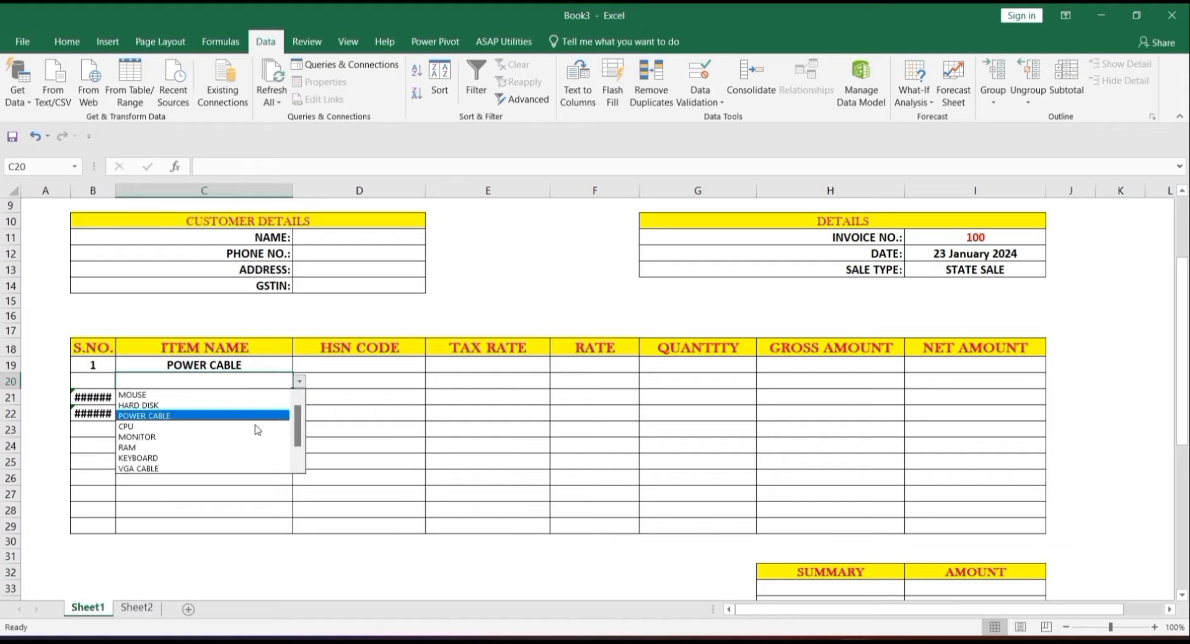
pyautogui.click(249, 448)
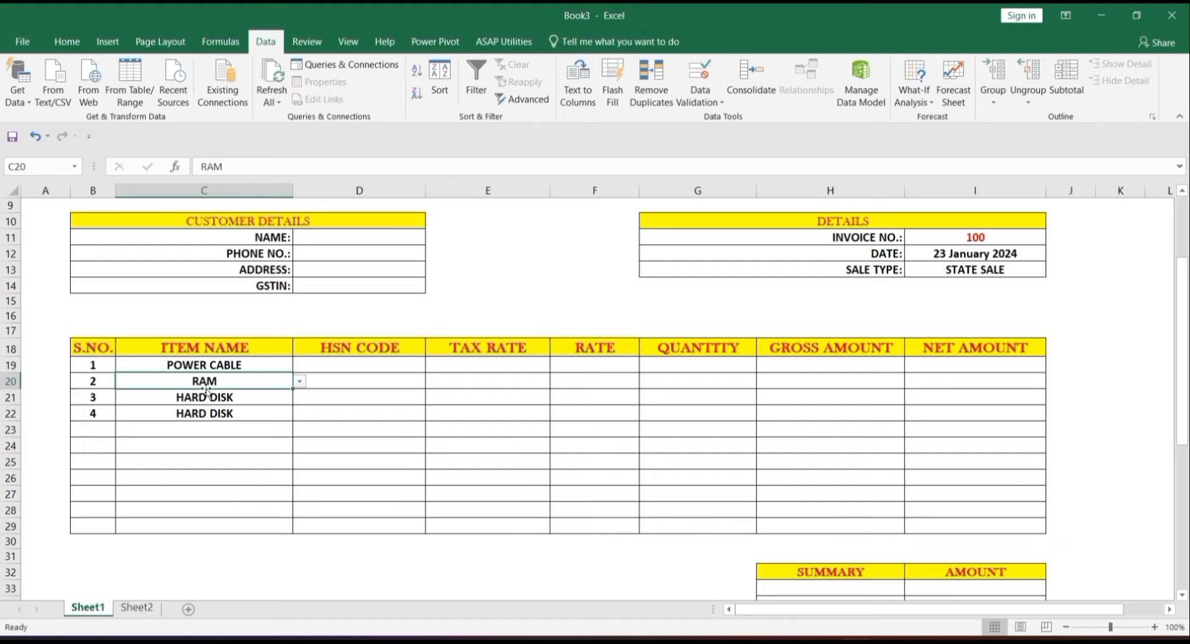
pyautogui.click(286, 511)
pyautogui.click(299, 511)
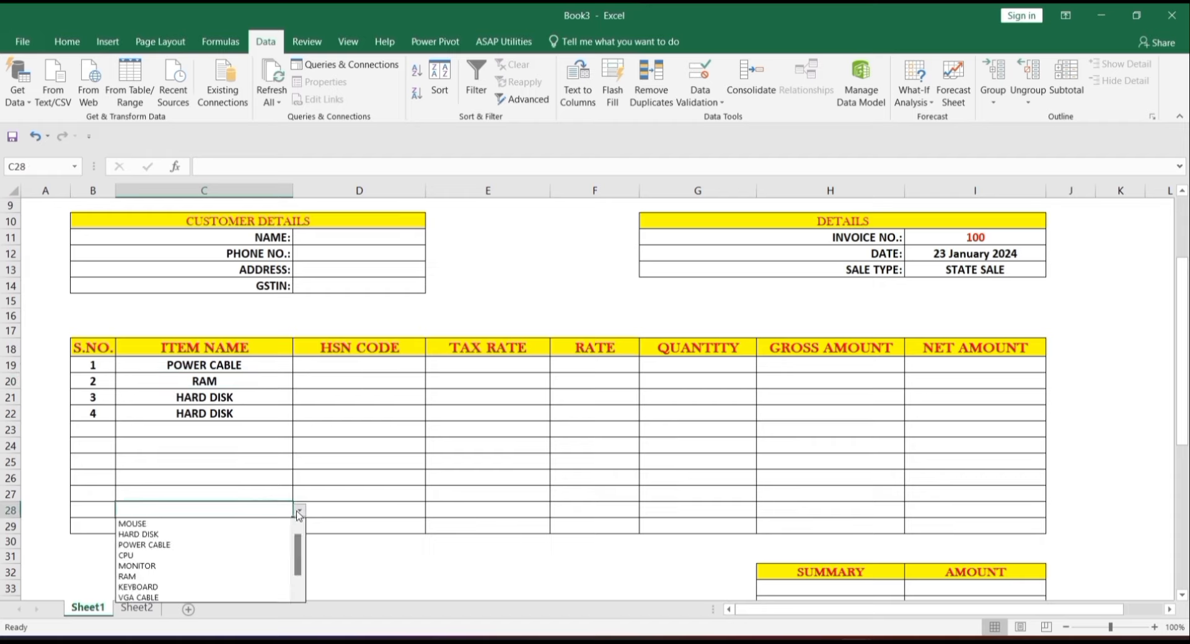
pyautogui.press('Escape')
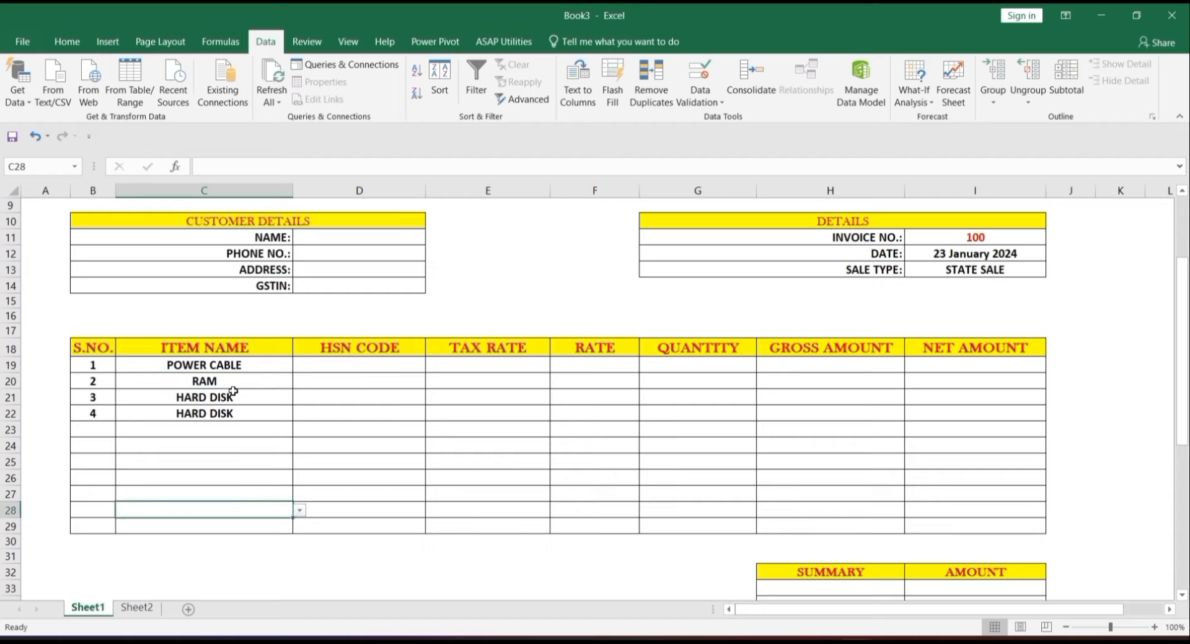
pyautogui.moveTo(206, 363); pyautogui.dragTo(215, 429)
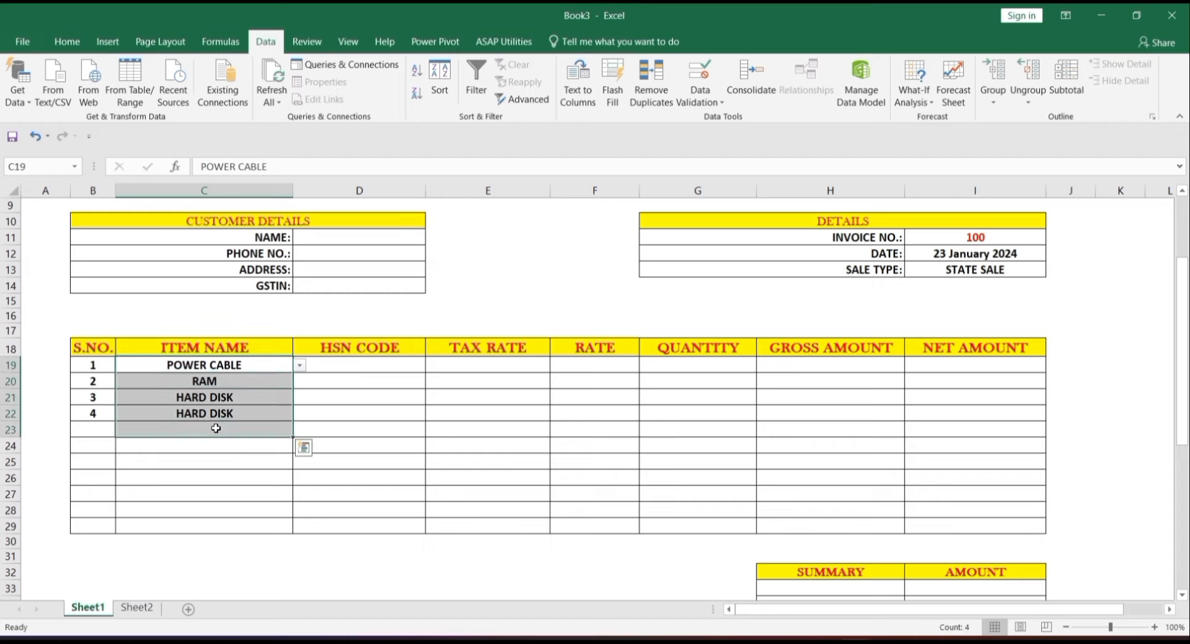
pyautogui.press('Delete')
pyautogui.click(342, 369)
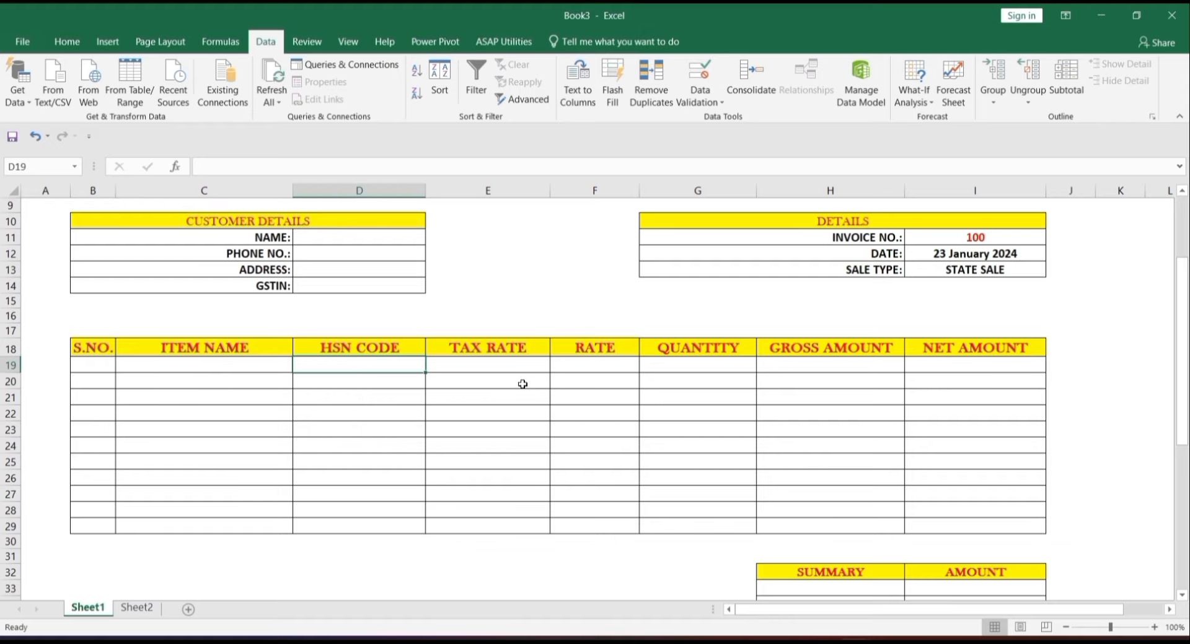
pyautogui.click(232, 368)
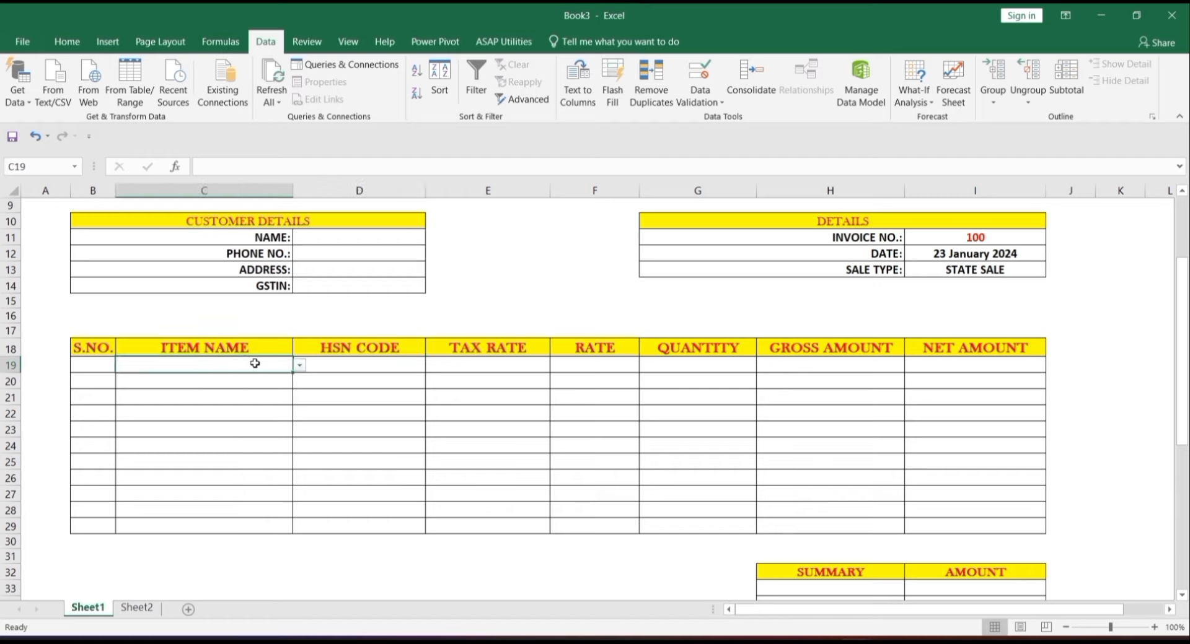
pyautogui.click(299, 365)
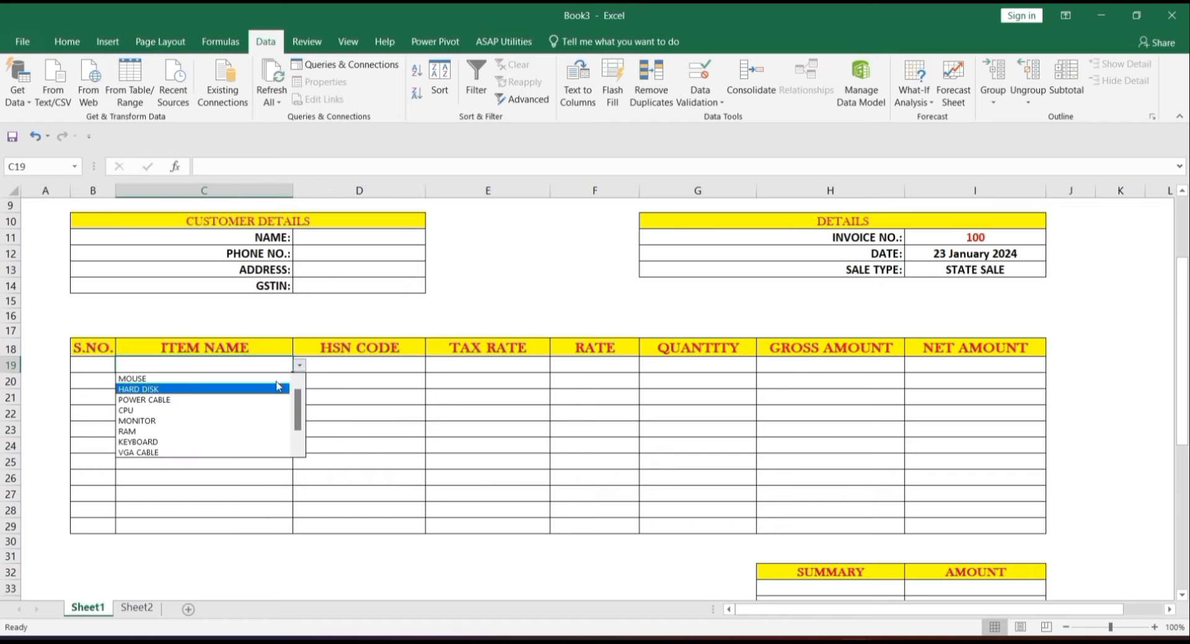
pyautogui.click(283, 379)
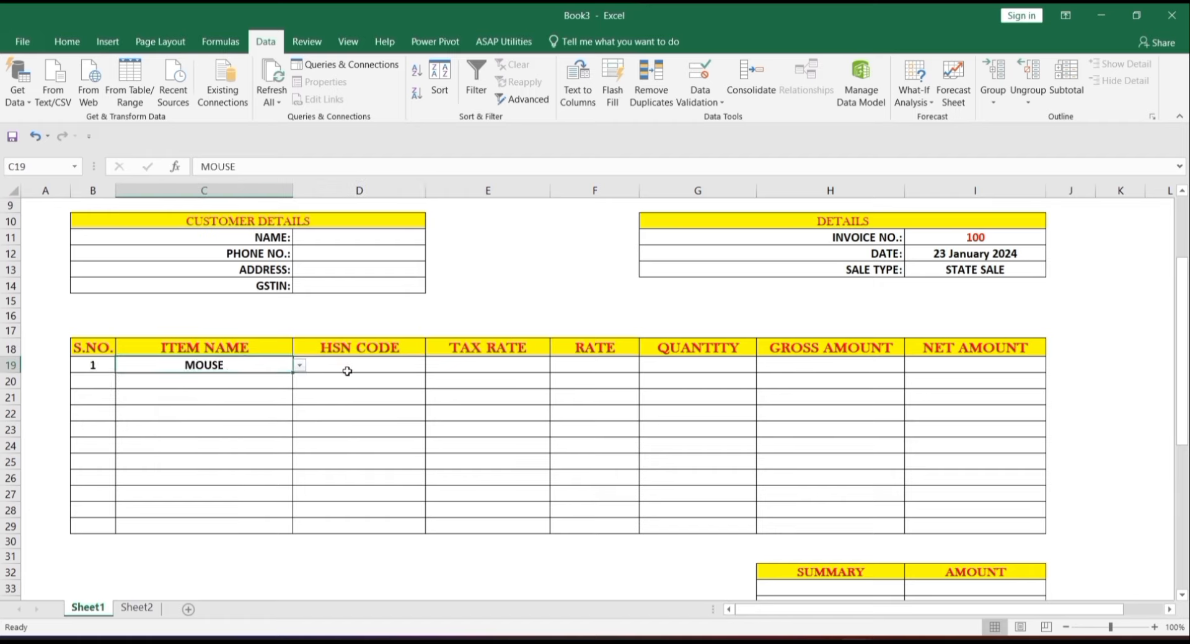
pyautogui.click(347, 370)
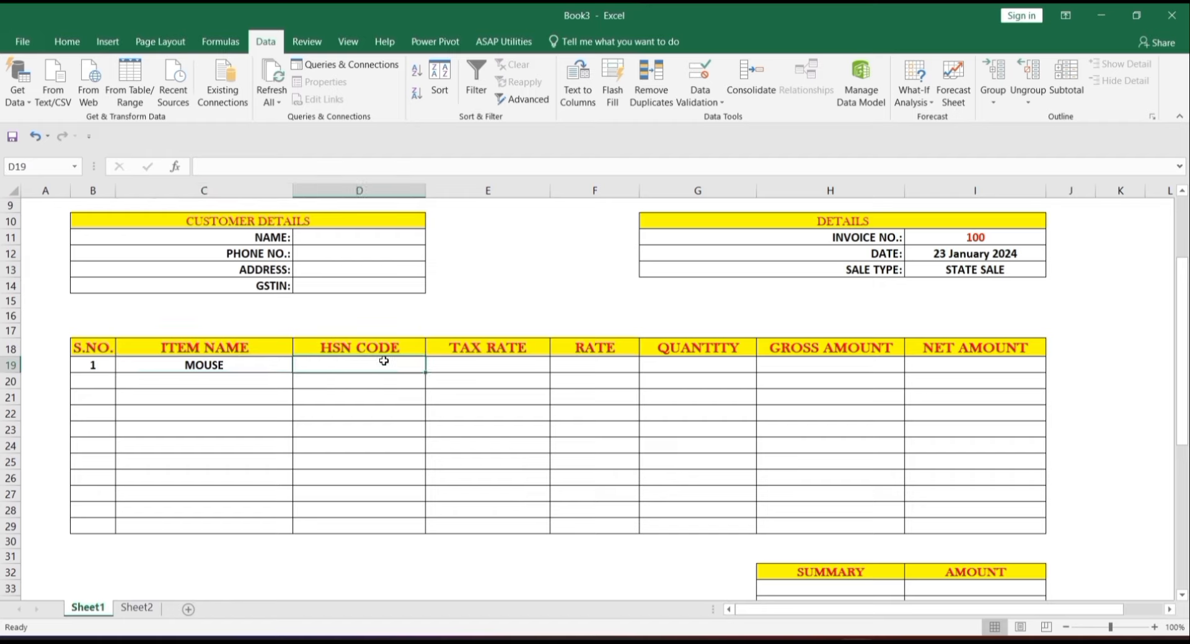
pyautogui.click(481, 364)
pyautogui.click(590, 366)
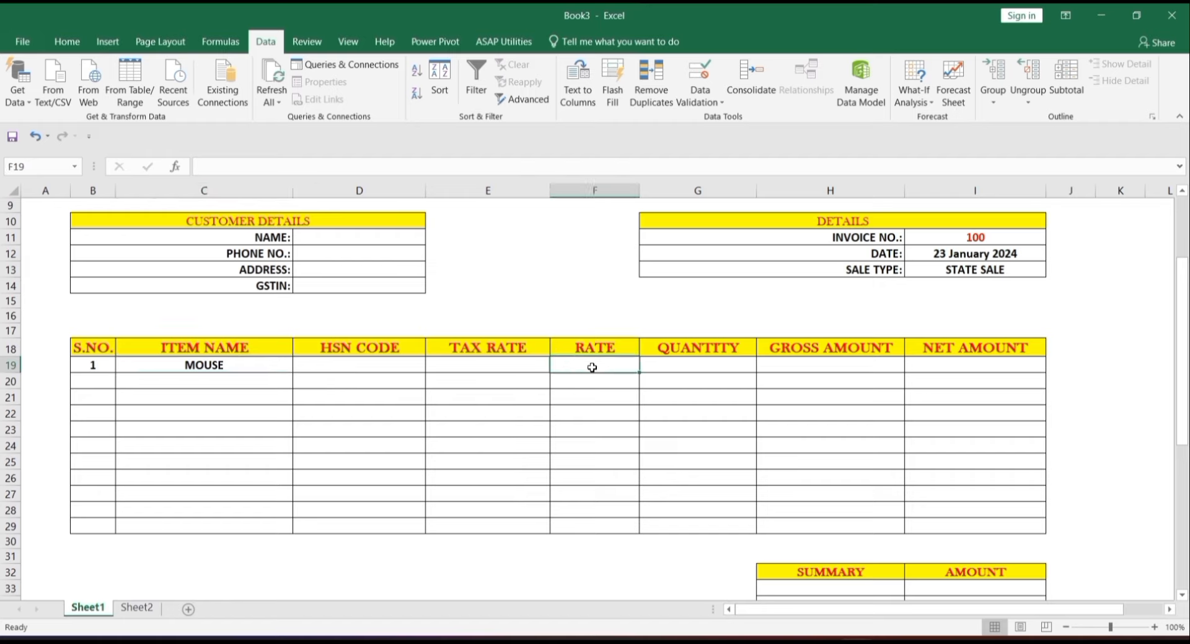
pyautogui.moveTo(404, 370); pyautogui.dragTo(567, 364)
pyautogui.click(515, 397)
pyautogui.click(390, 363)
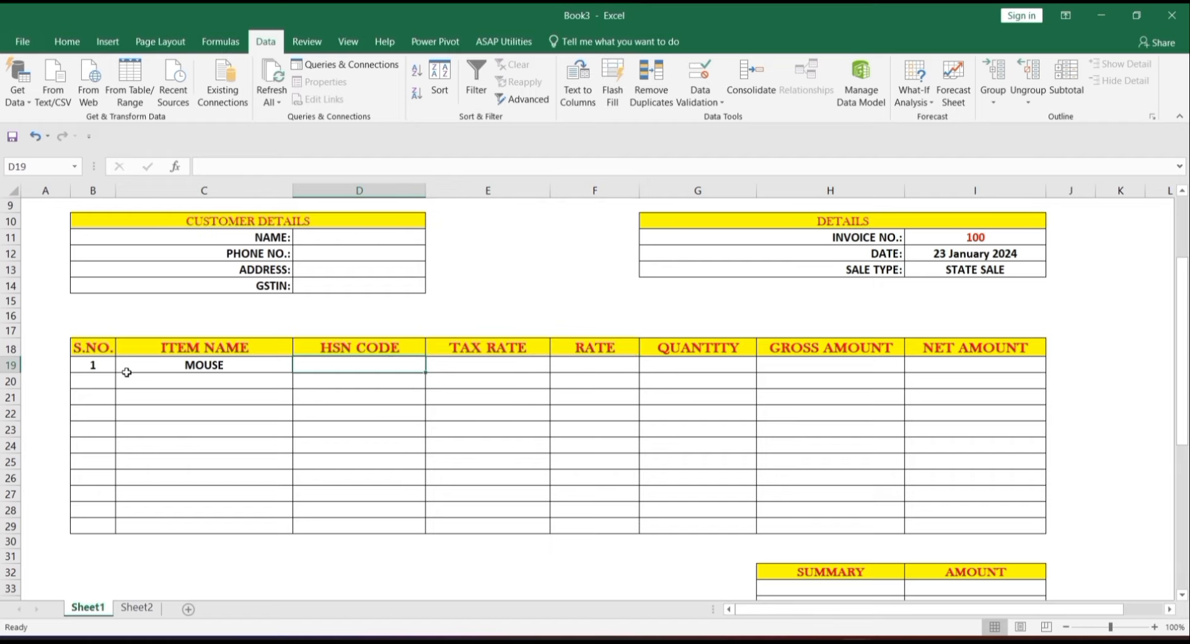
pyautogui.click(158, 367)
pyautogui.press('Delete')
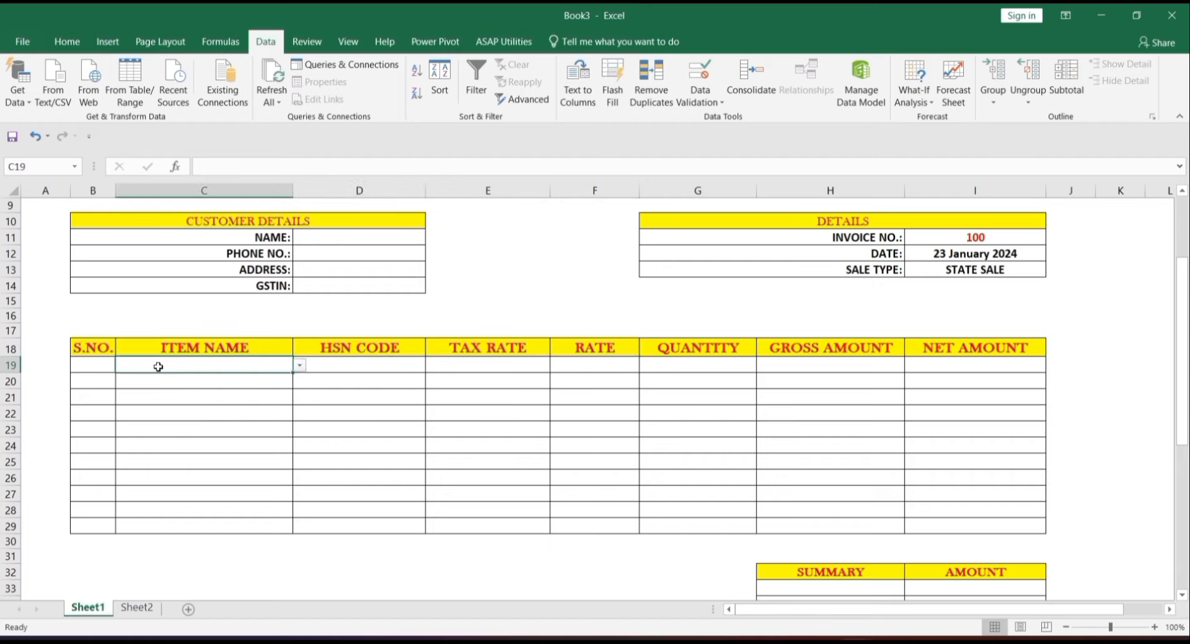
pyautogui.click(410, 367)
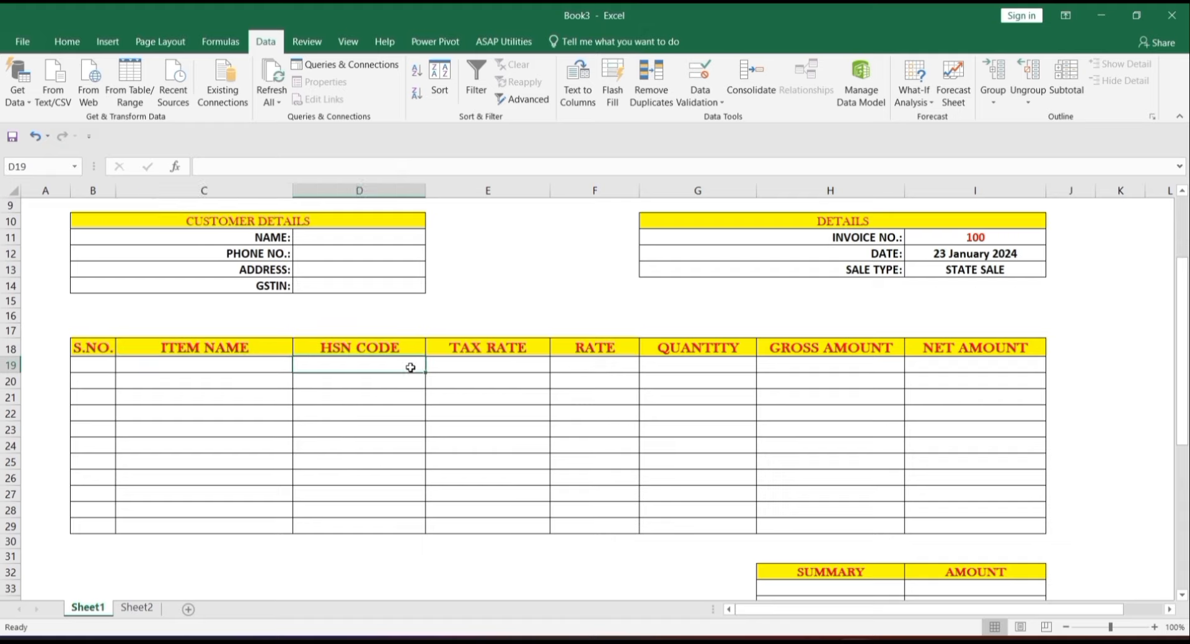
pyautogui.write('=')
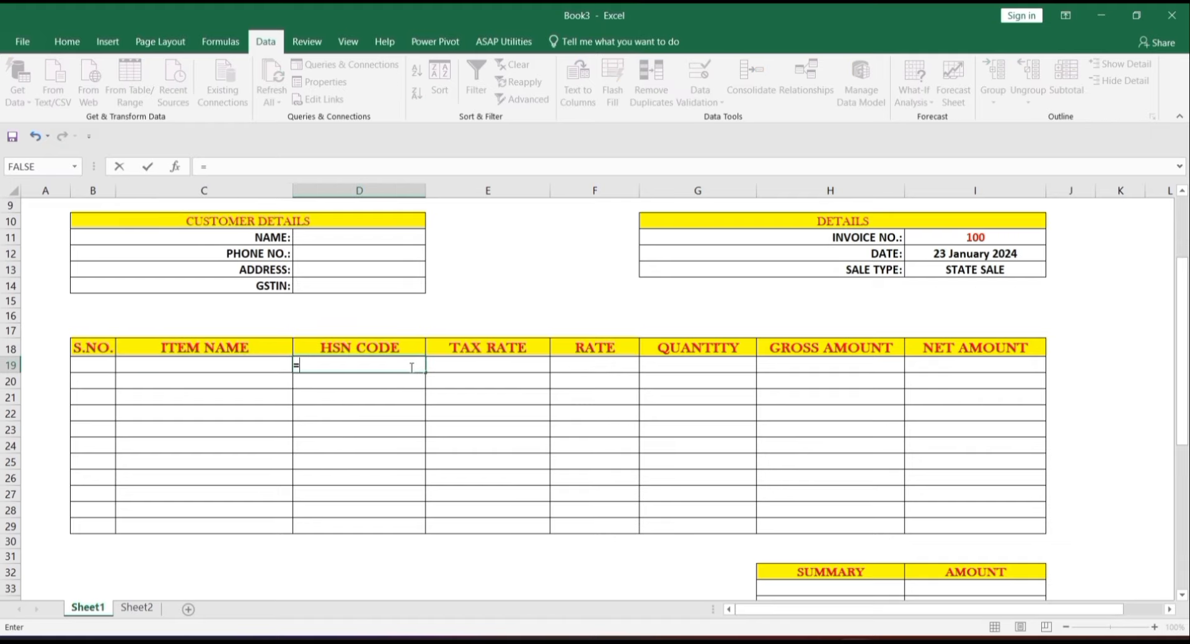
pyautogui.write('vloo')
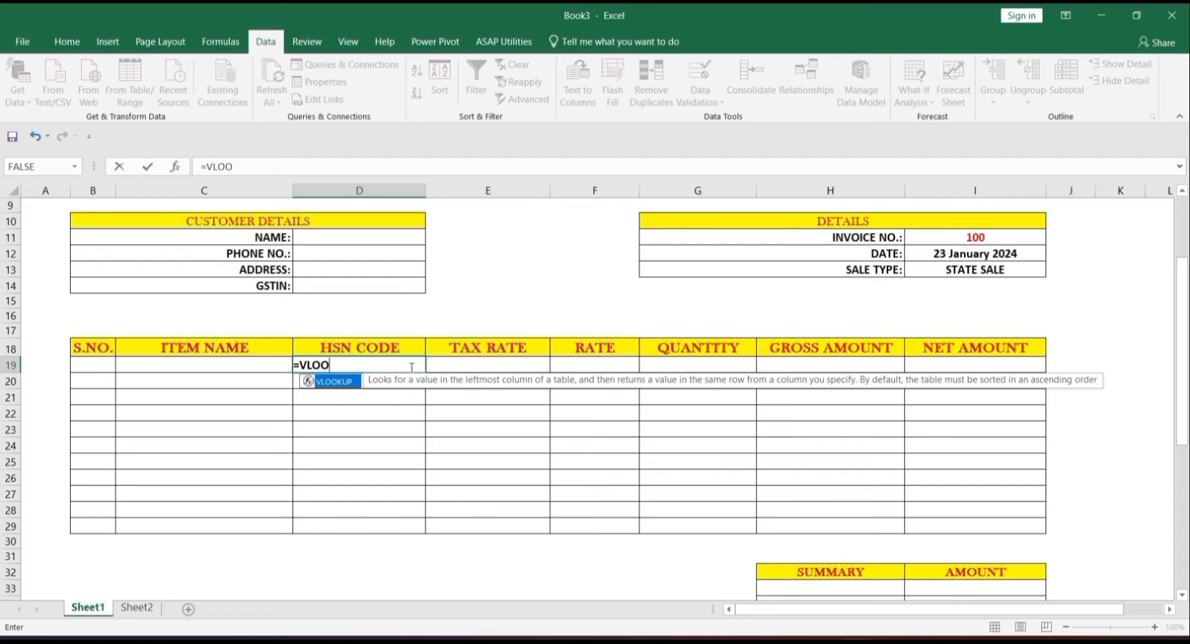
# - Complete =VLOOKUP(C19,Sheet2!C1:F11,2,0) in D19 to fetch the HSN code
pyautogui.press('Tab')
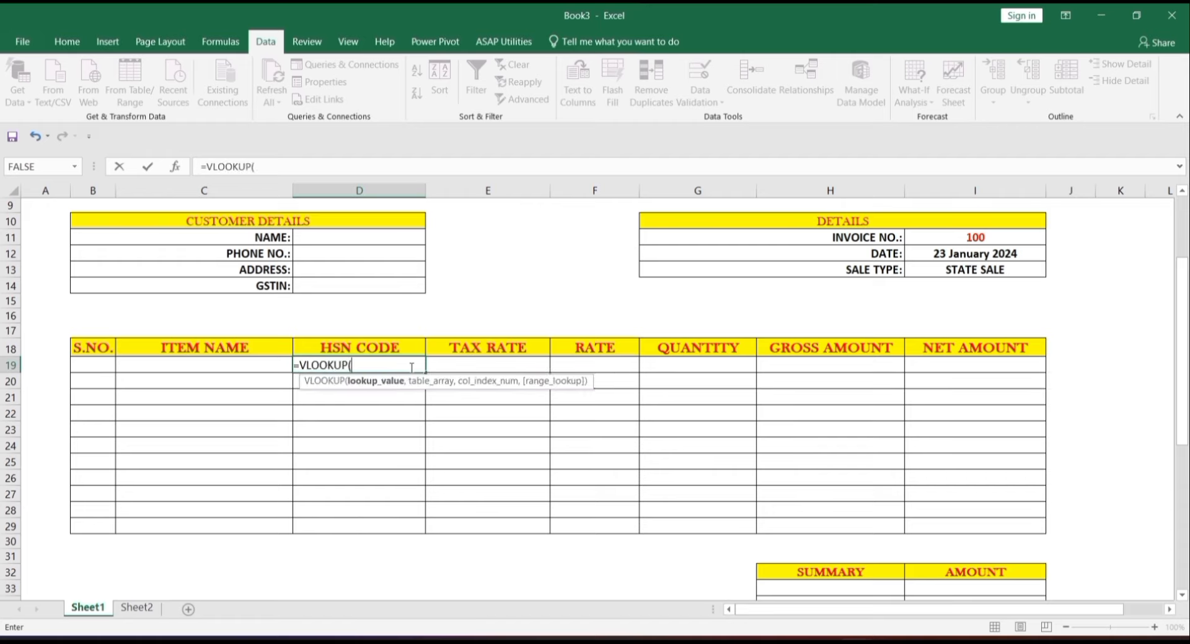
pyautogui.click(254, 371)
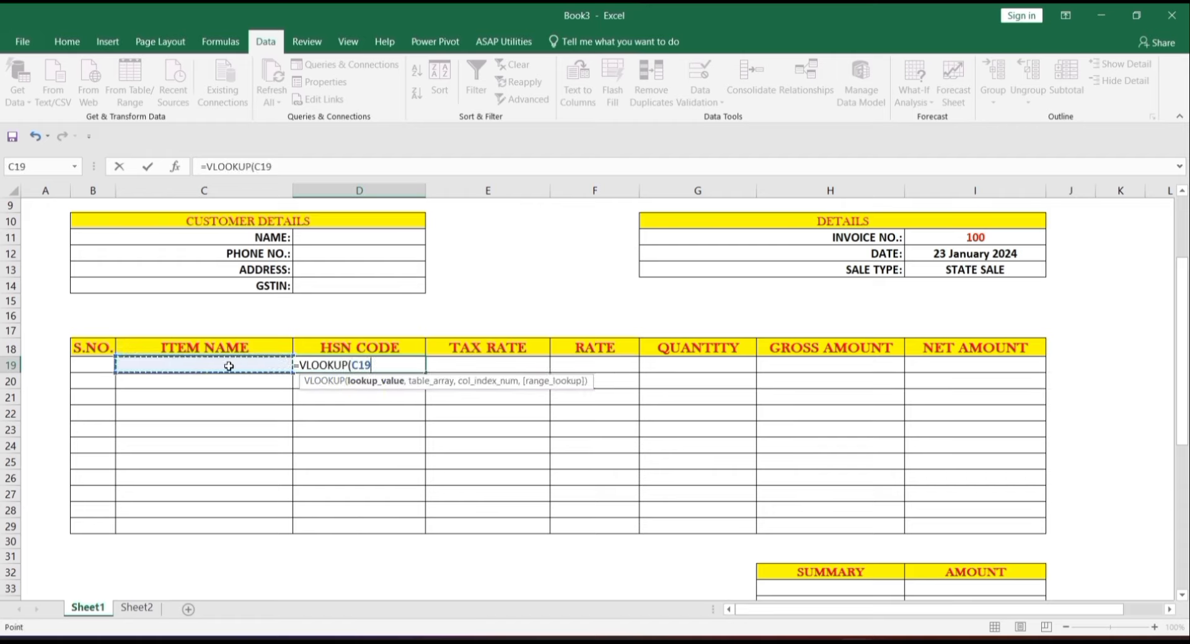
pyautogui.write(',')
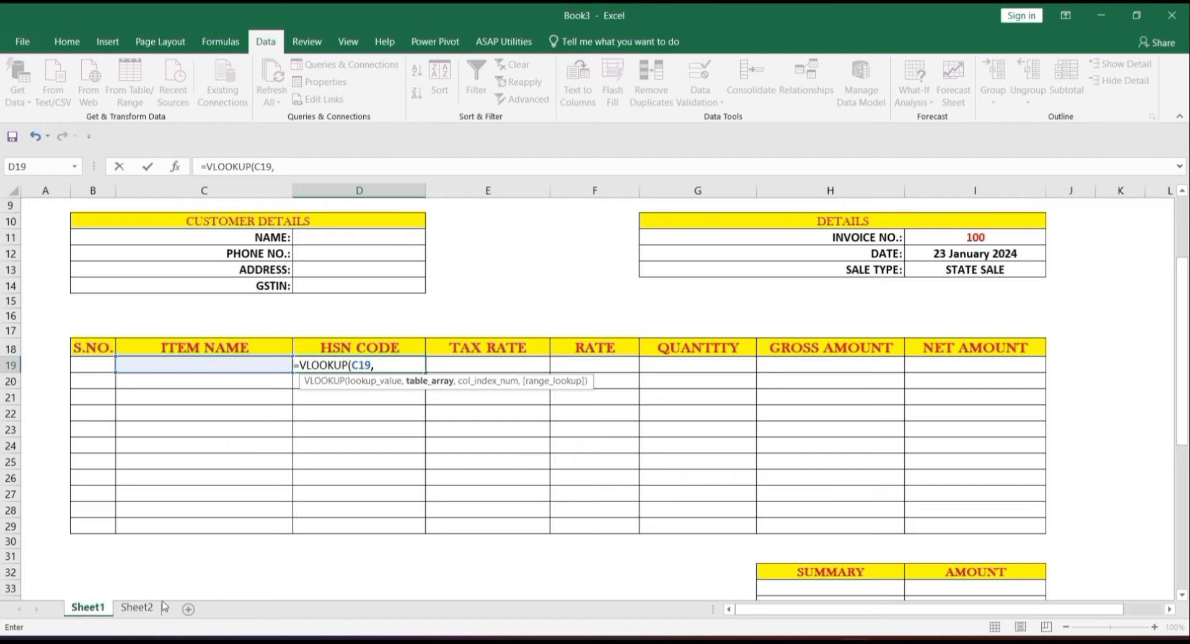
pyautogui.click(140, 608)
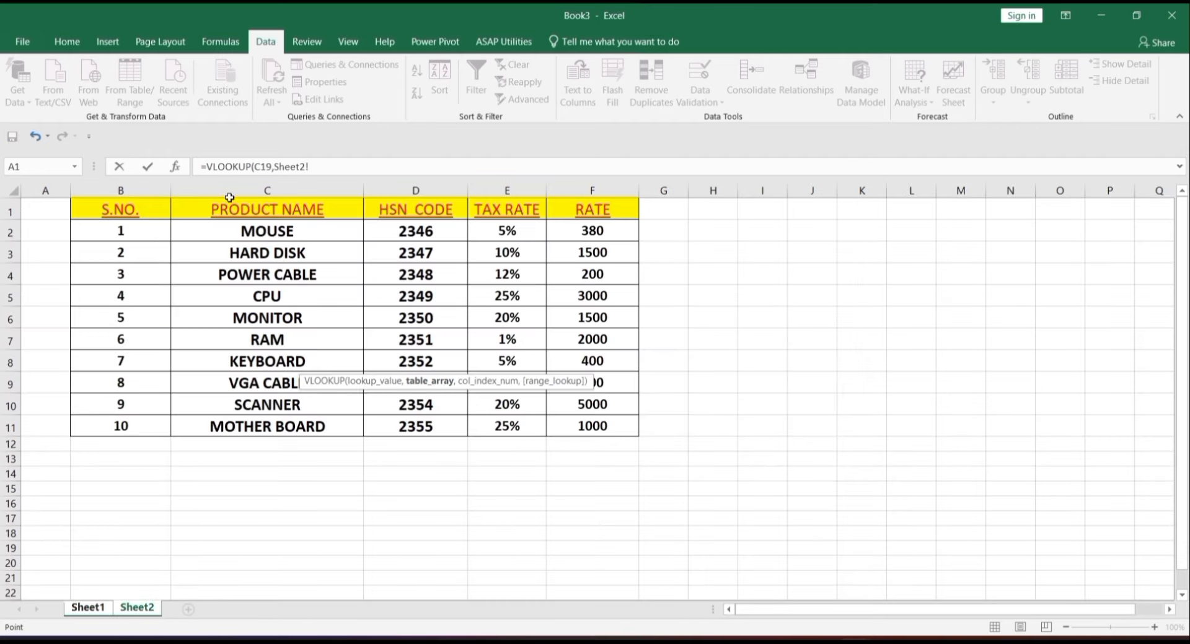
pyautogui.click(254, 209)
pyautogui.moveTo(254, 210); pyautogui.dragTo(587, 427)
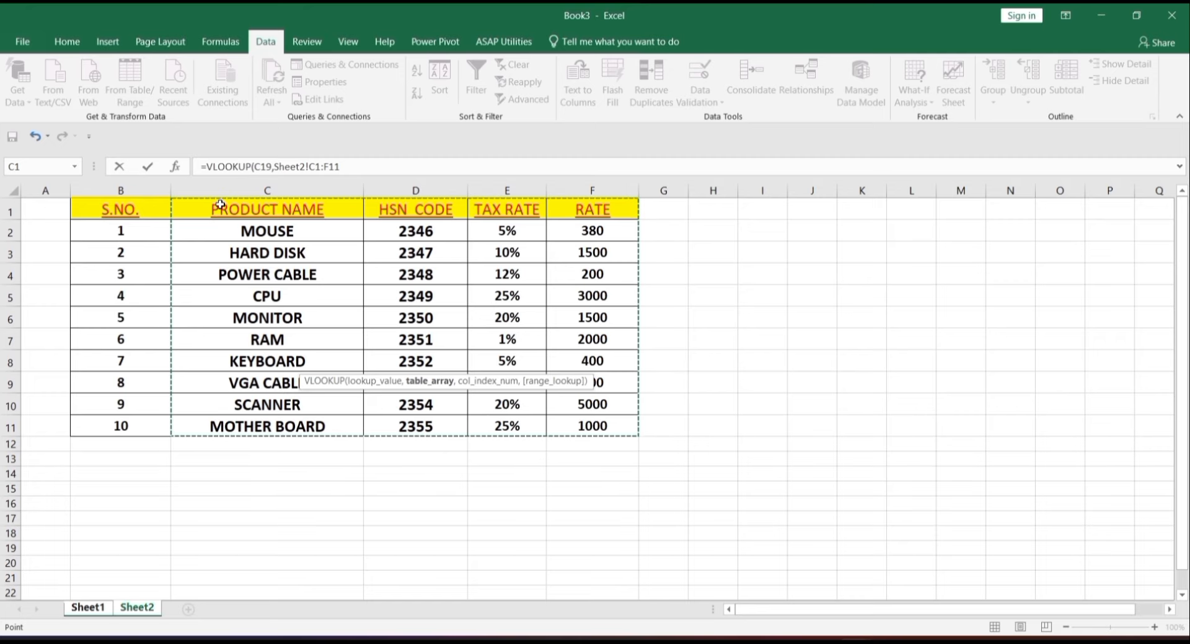
pyautogui.write(',')
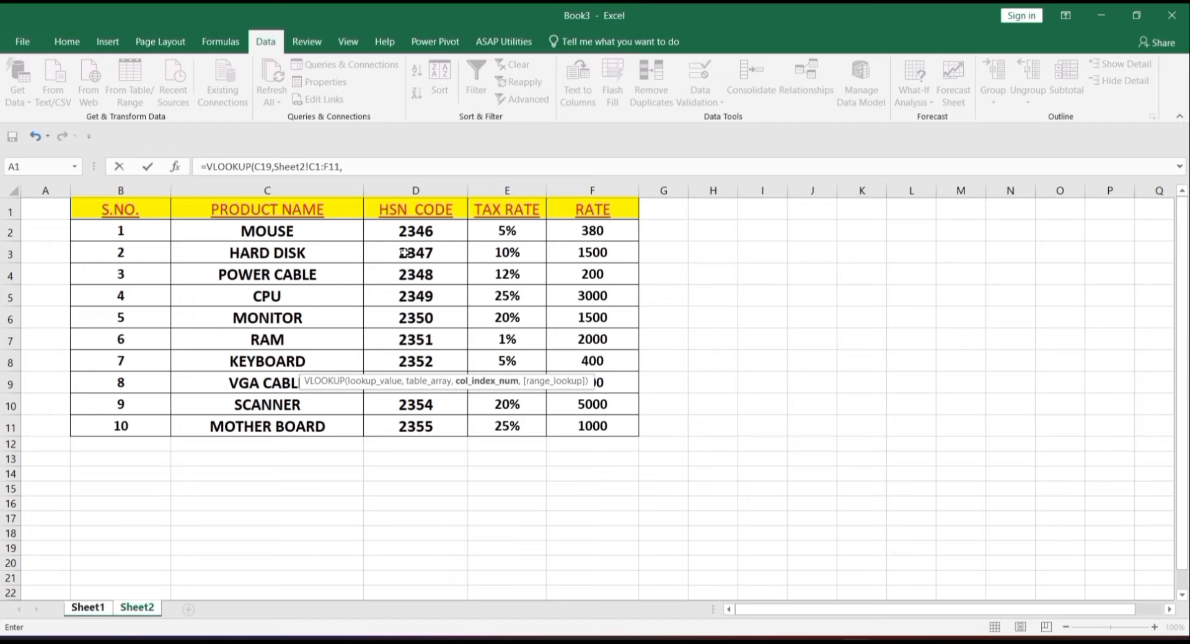
pyautogui.write(',0')
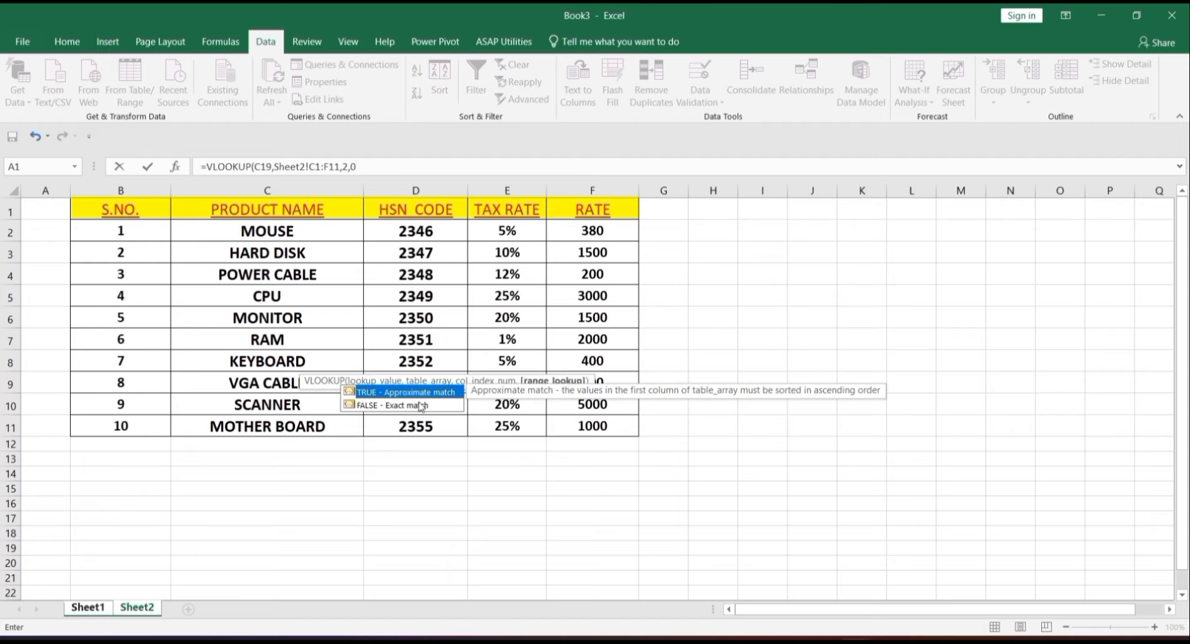
pyautogui.press('Return')
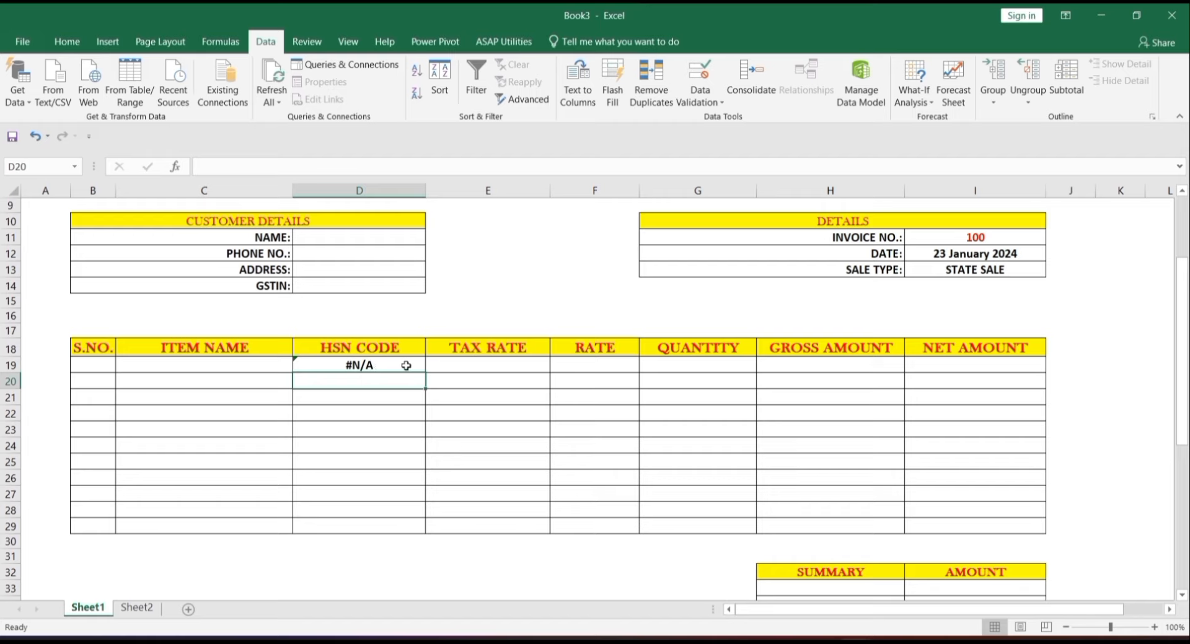
pyautogui.click(406, 366)
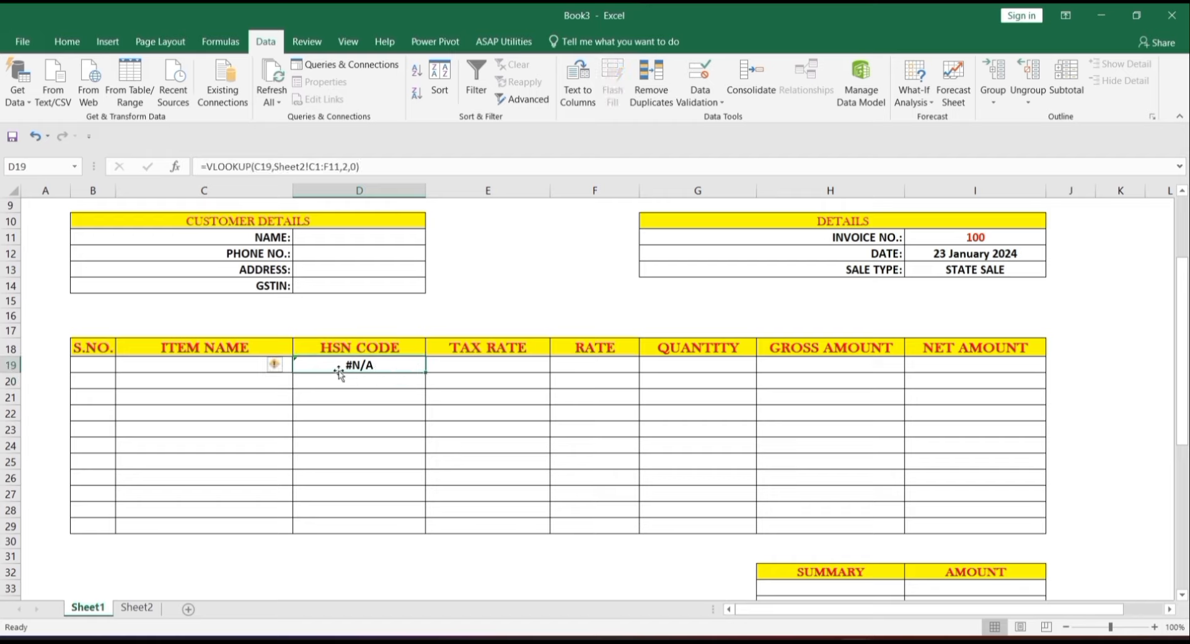
pyautogui.click(229, 367)
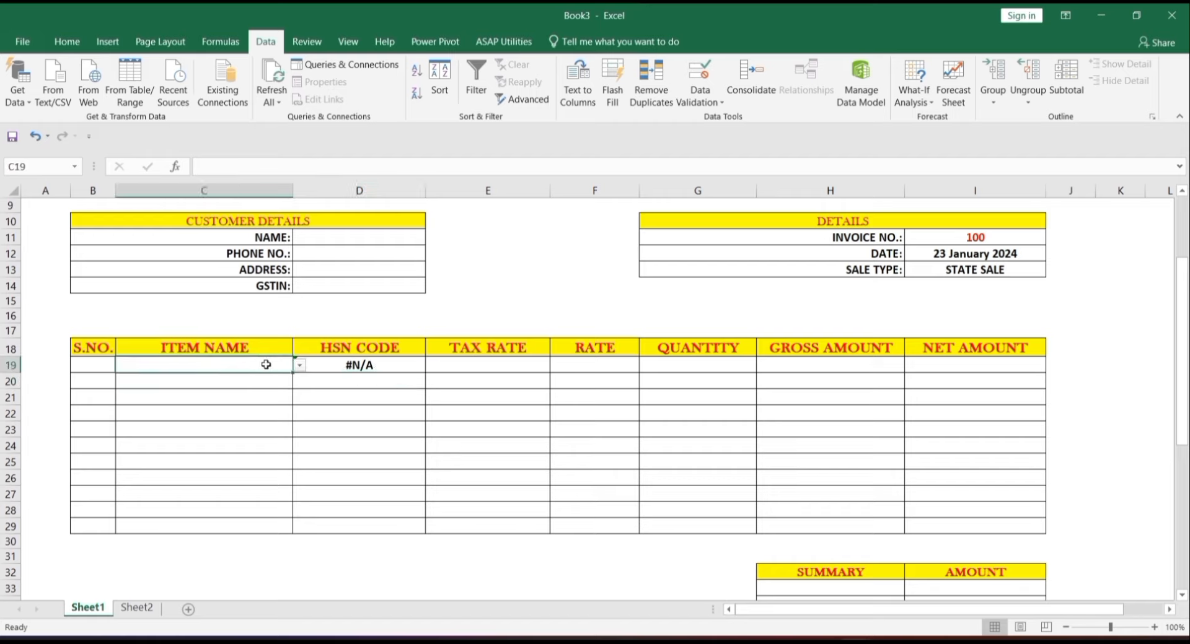
pyautogui.click(298, 366)
pyautogui.click(275, 395)
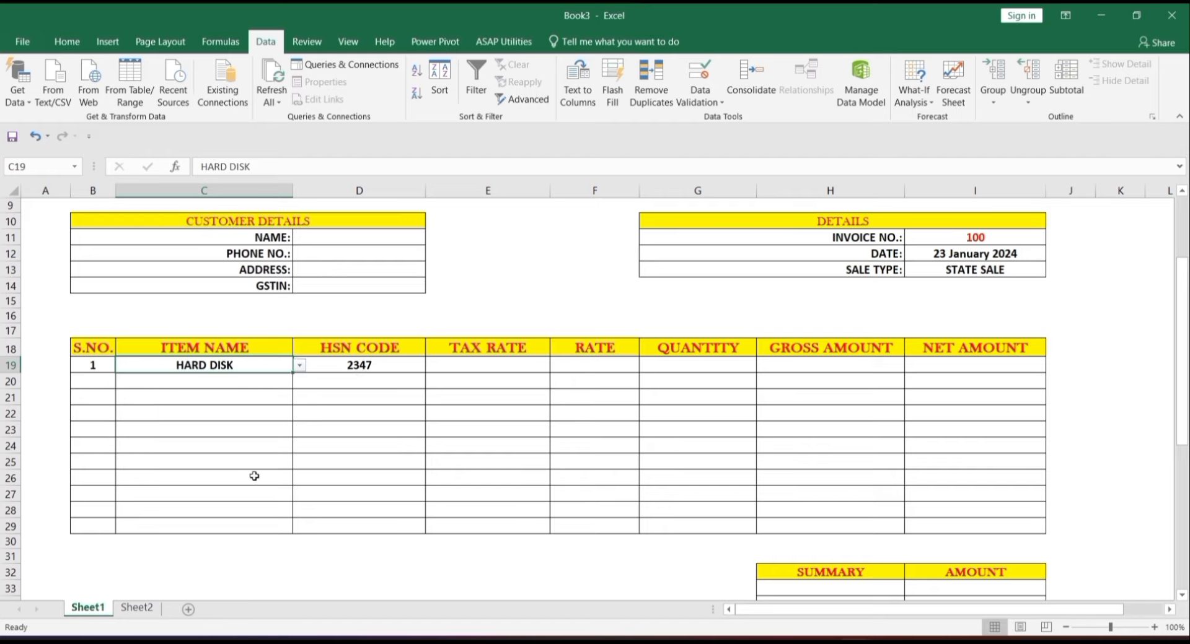
pyautogui.click(136, 609)
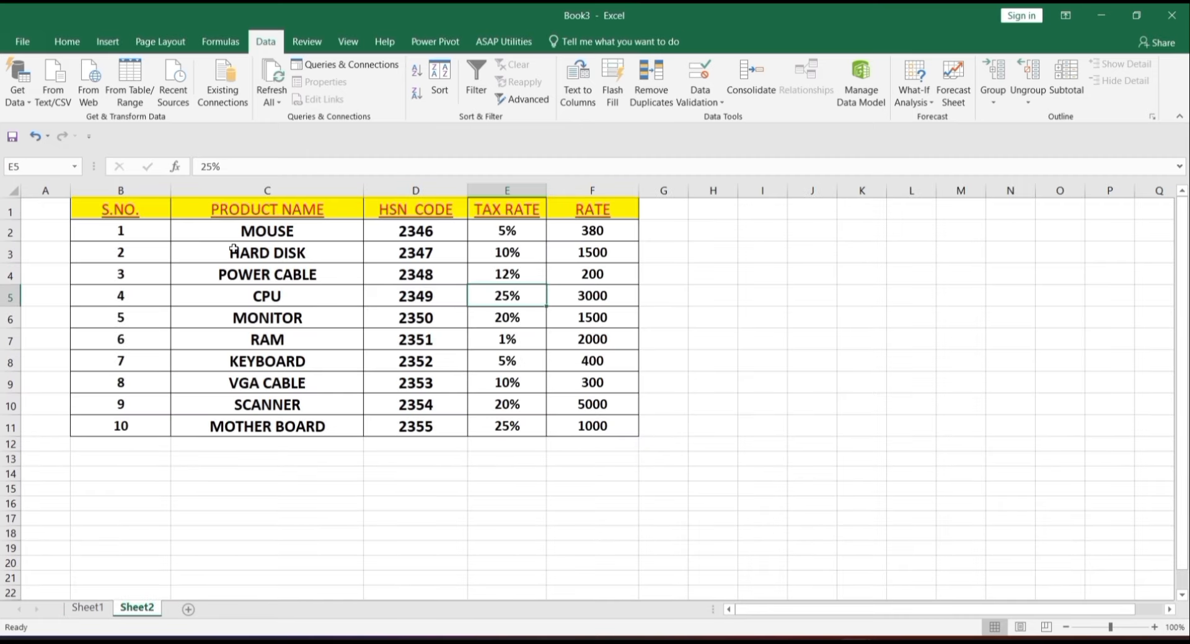
pyautogui.moveTo(293, 253); pyautogui.dragTo(443, 254)
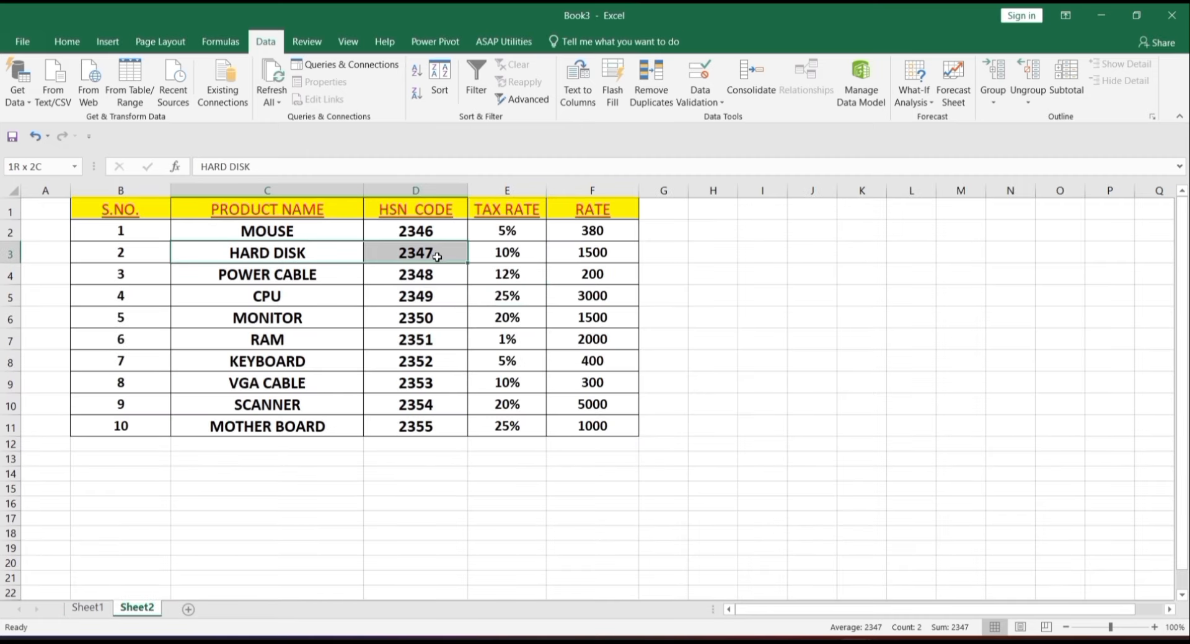
pyautogui.moveTo(273, 253); pyautogui.dragTo(234, 486)
pyautogui.click(133, 561)
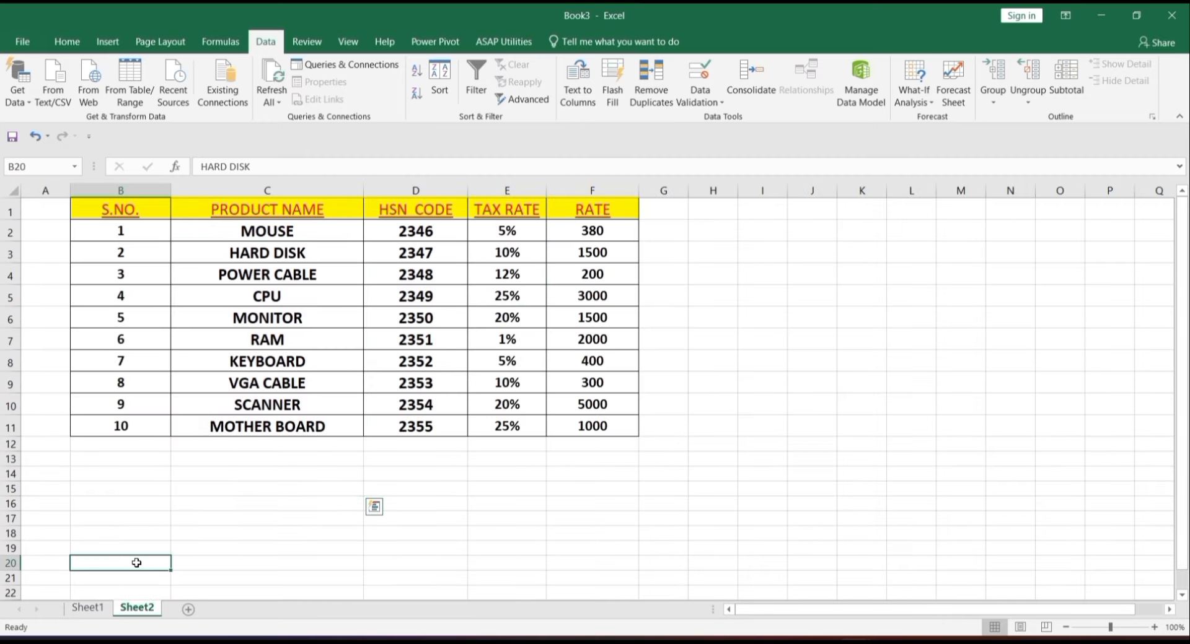
pyautogui.click(88, 608)
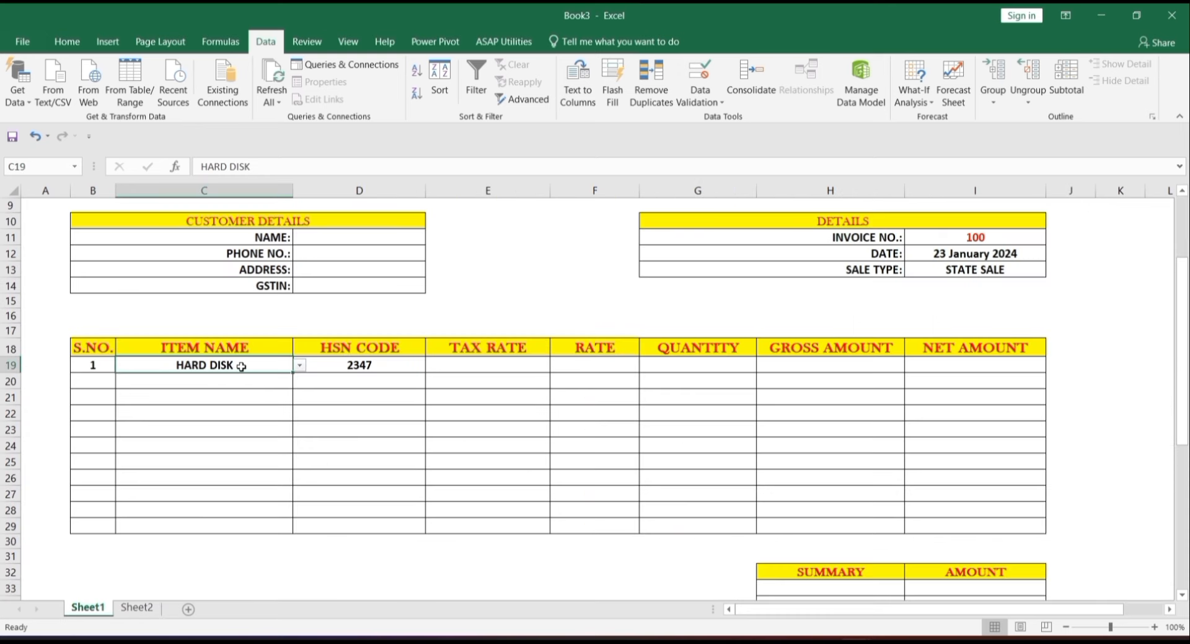
pyautogui.press('Delete')
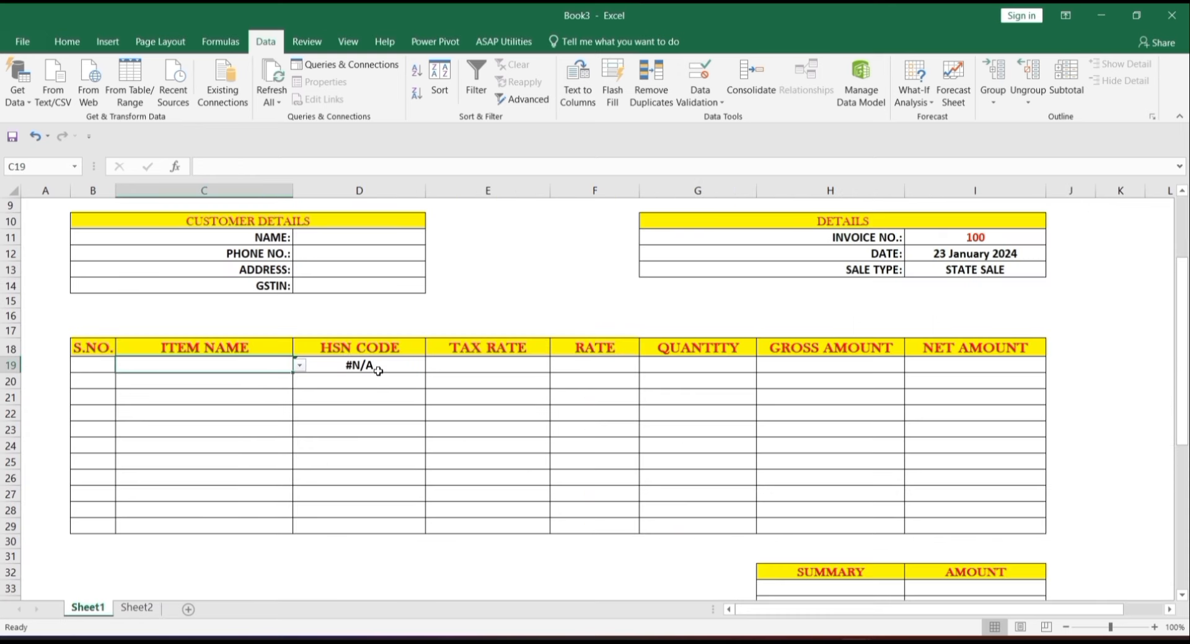
pyautogui.click(379, 369)
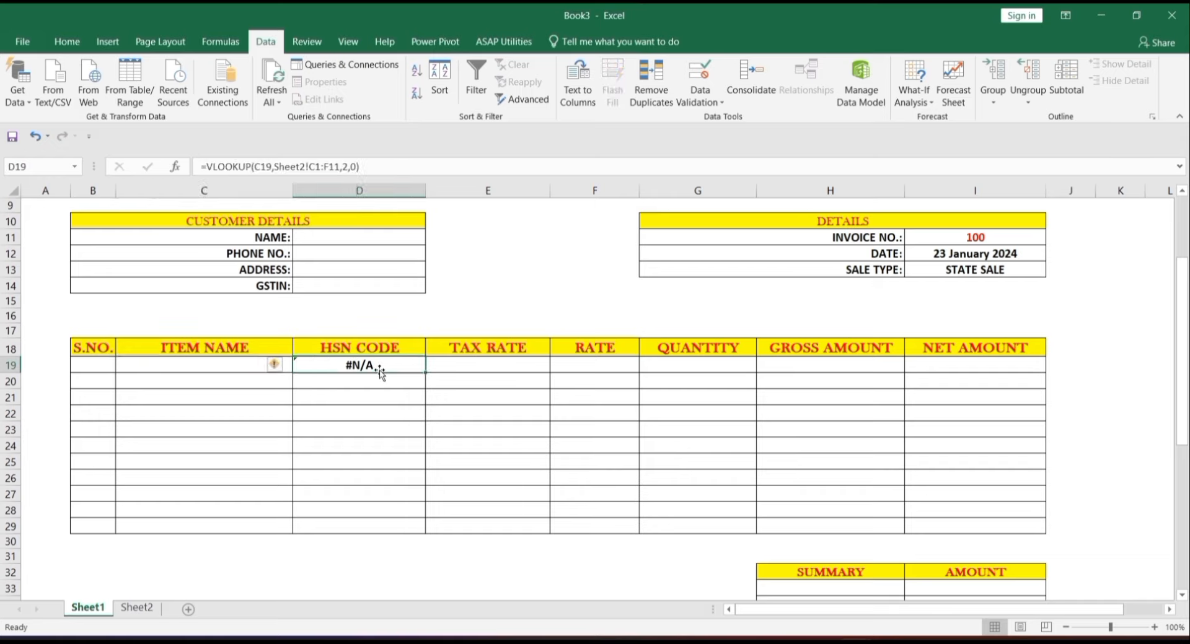
pyautogui.doubleClick(382, 365)
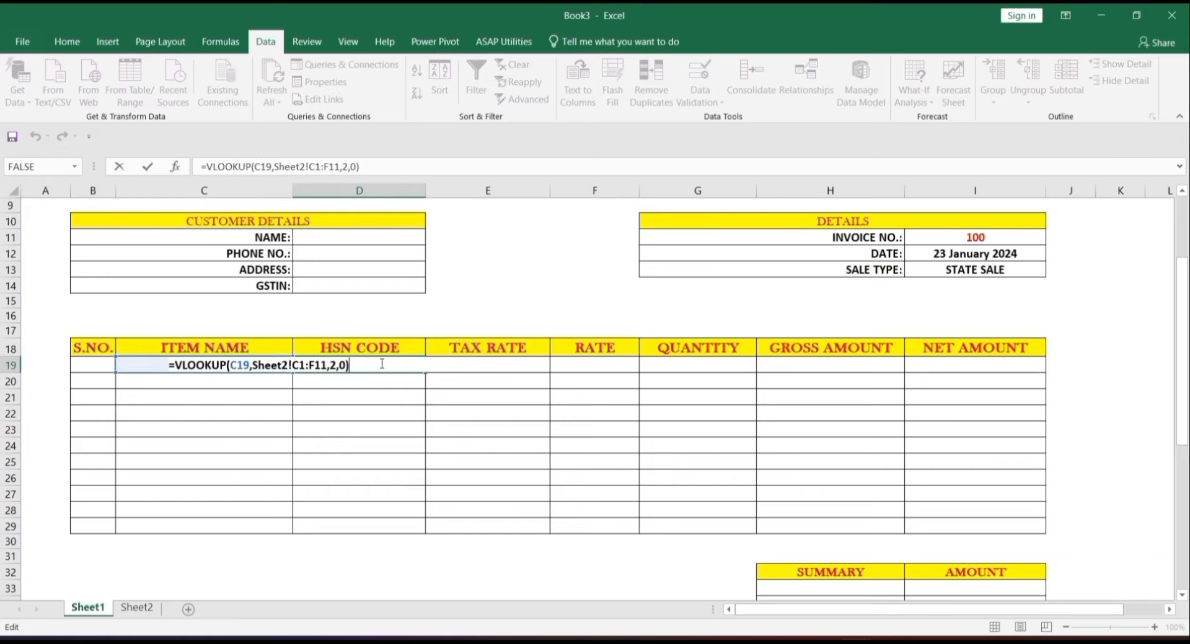
# - Wrap the D19 lookup in IFERROR returning "" and fill it down to D29
pyautogui.click(175, 365)
pyautogui.write('IFER')
pyautogui.press('Tab')
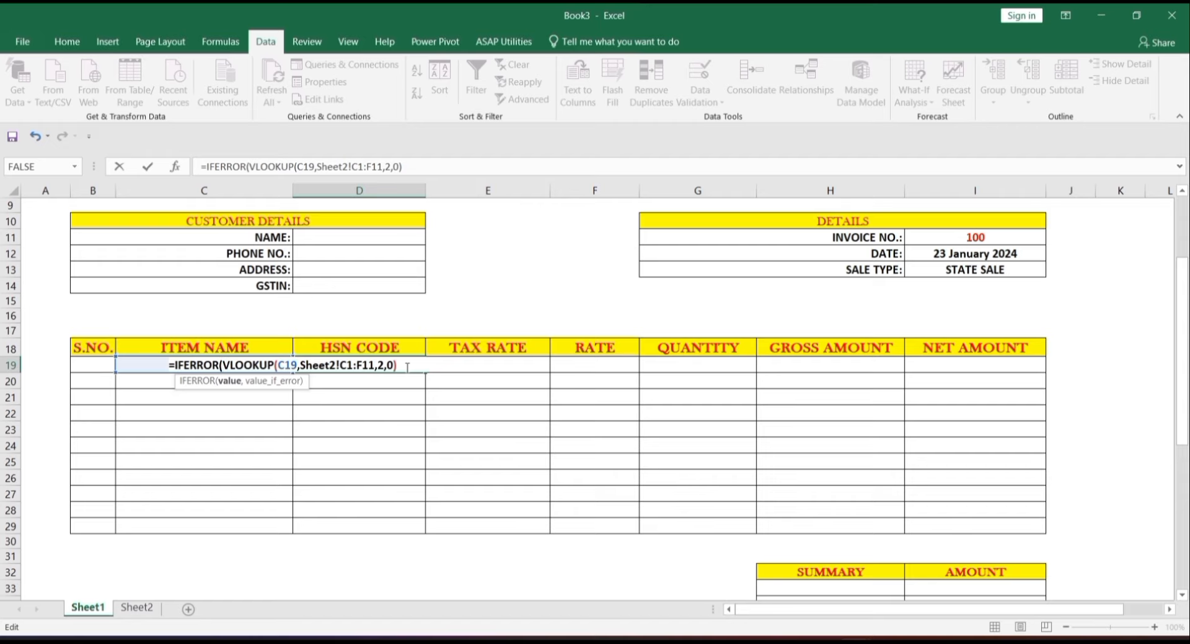
pyautogui.write(',""')
pyautogui.write(')')
pyautogui.hotkey('ctrl', 'Return')
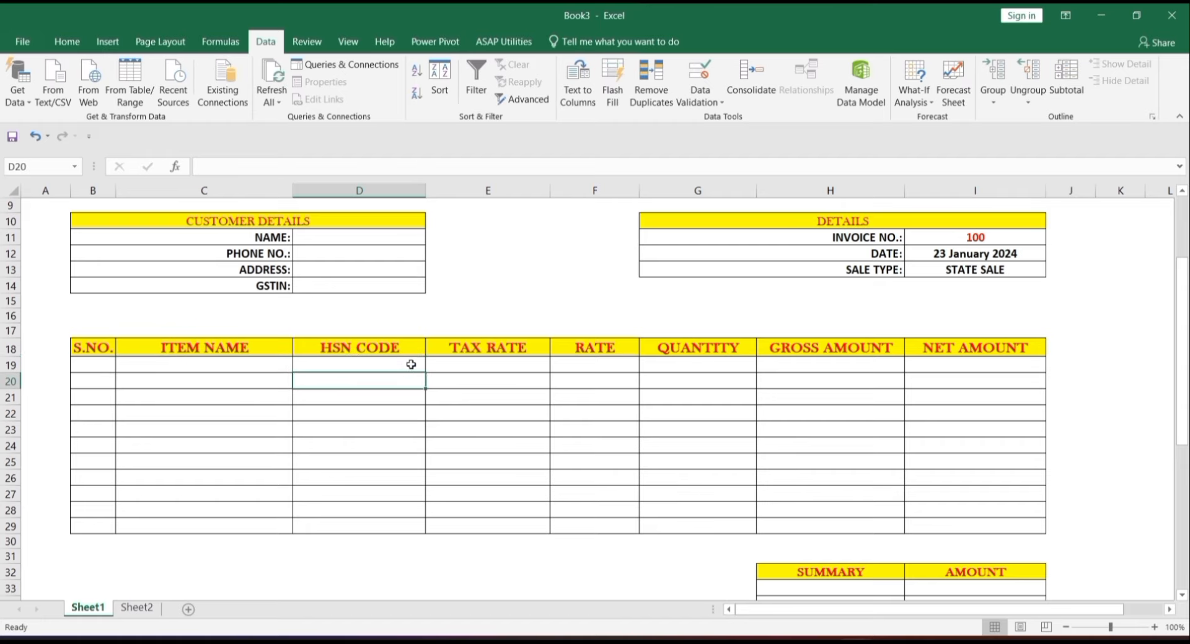
pyautogui.moveTo(427, 373); pyautogui.dragTo(416, 527)
pyautogui.click(277, 369)
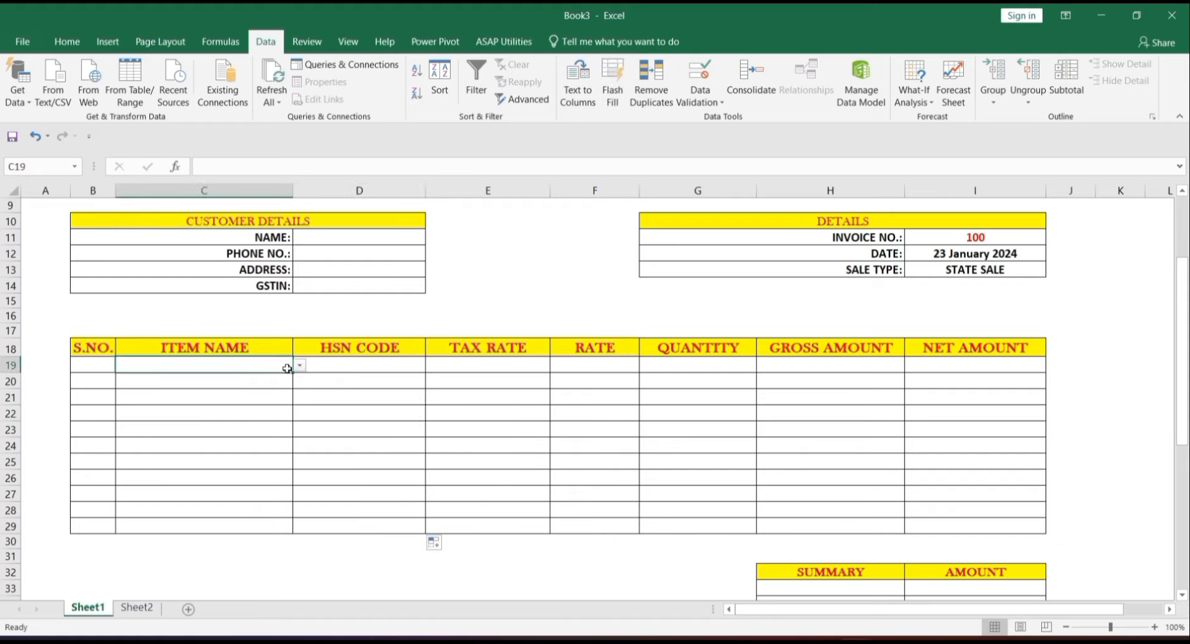
# - Test the HSN lookup with HARD DISK in C19, then clear C19 and E19
pyautogui.click(299, 366)
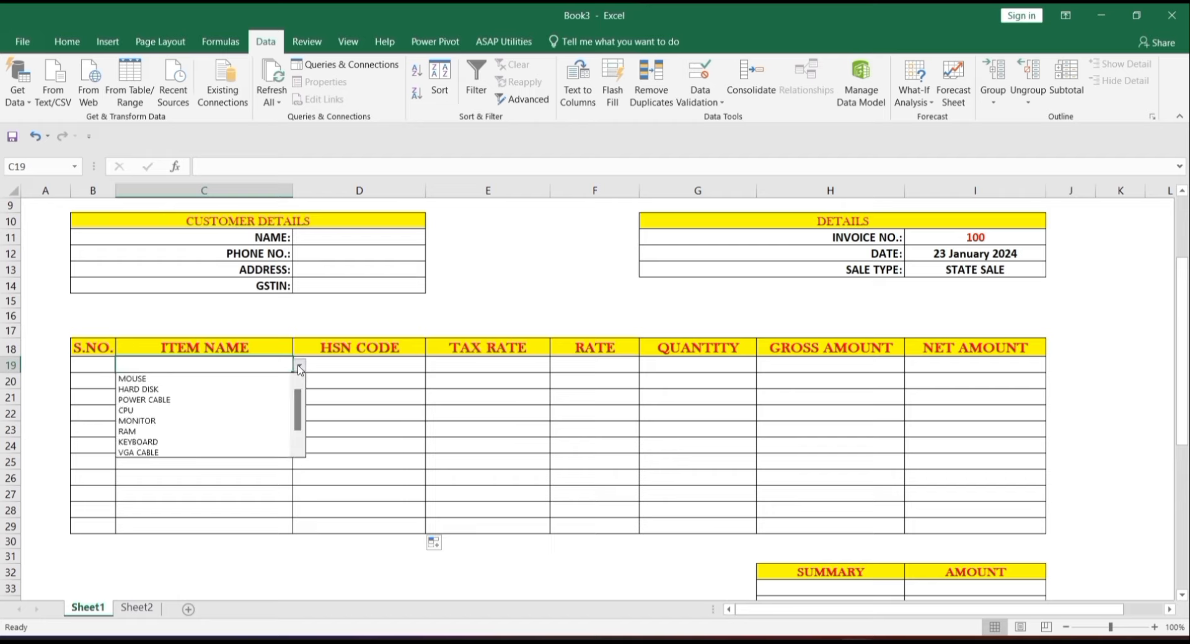
pyautogui.click(271, 389)
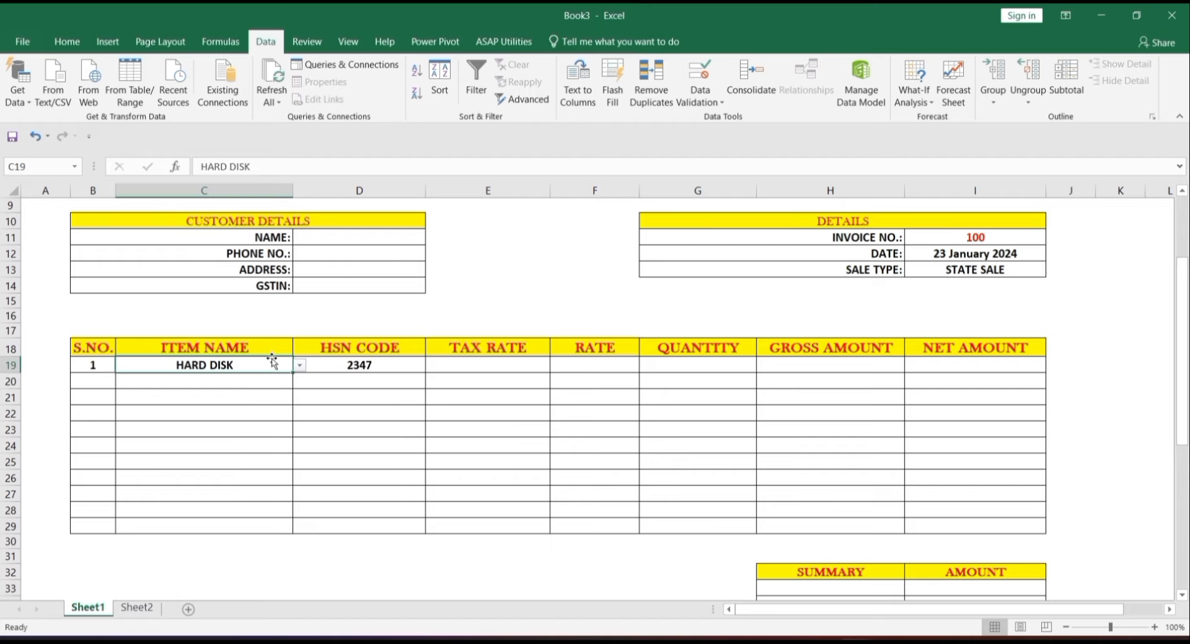
pyautogui.press('Delete')
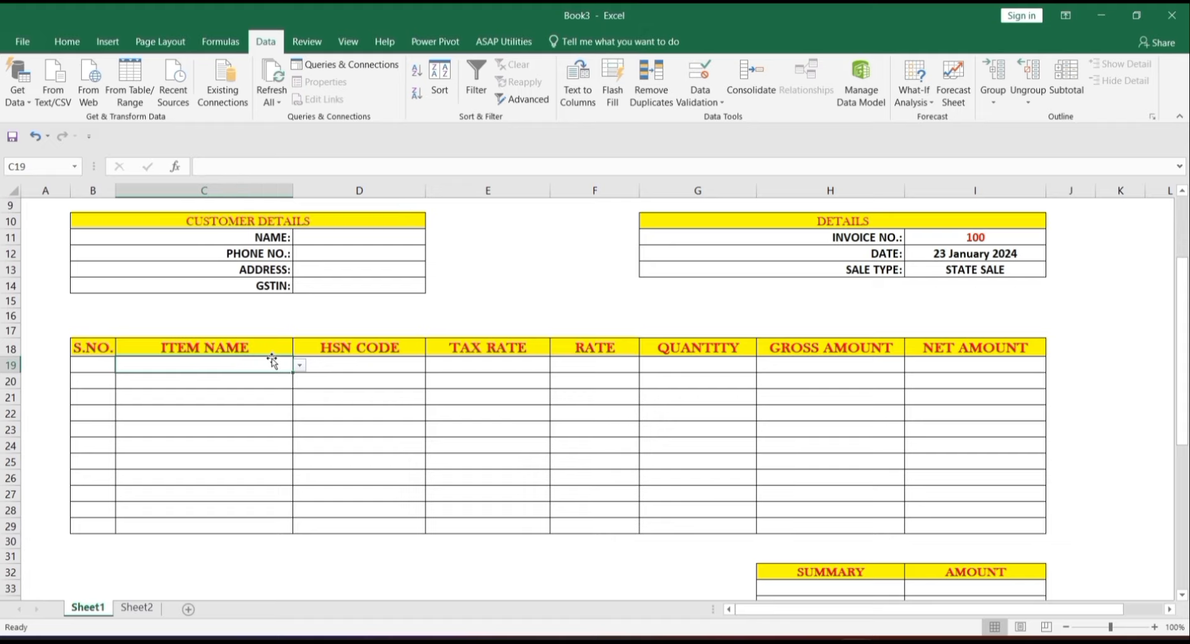
pyautogui.click(368, 366)
pyautogui.click(471, 365)
pyautogui.press('Delete')
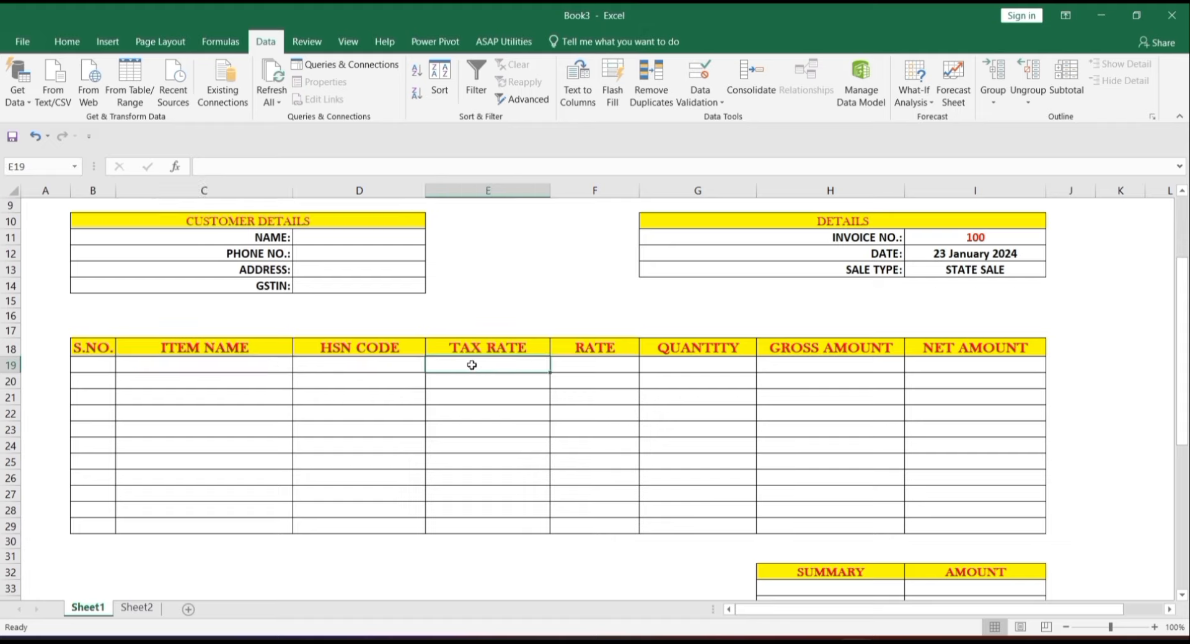
# - Enter =VLOOKUP(C19,Sheet2!C1:F11,3,0) in E19 to fetch the tax rate
pyautogui.write('=VLOO')
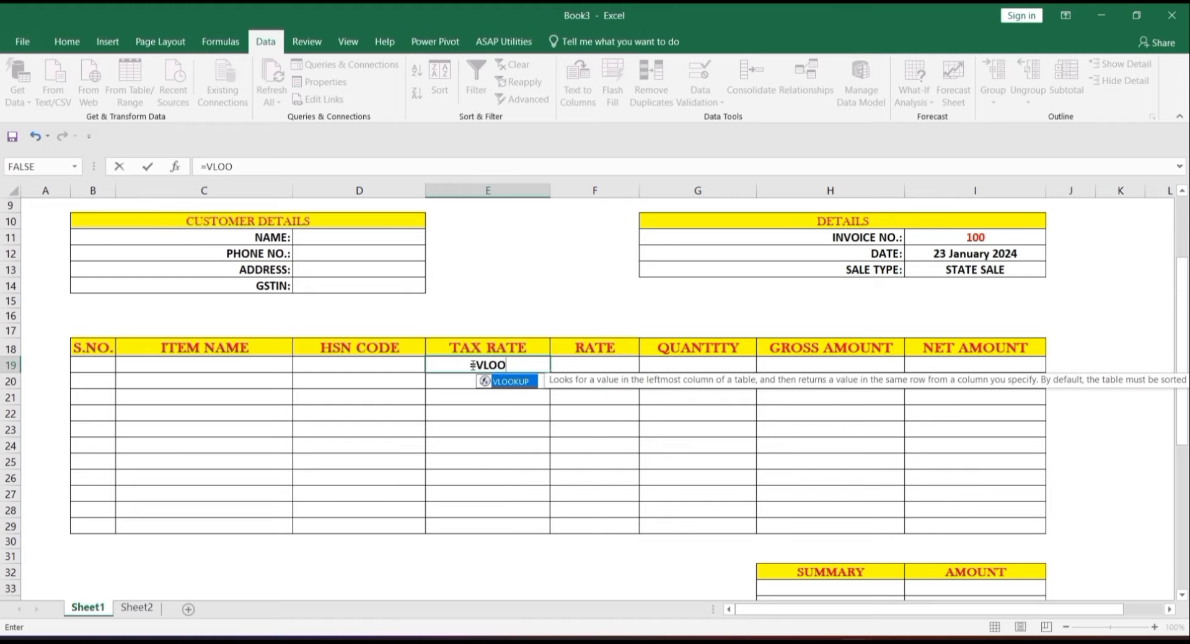
pyautogui.press('Tab')
pyautogui.click(249, 365)
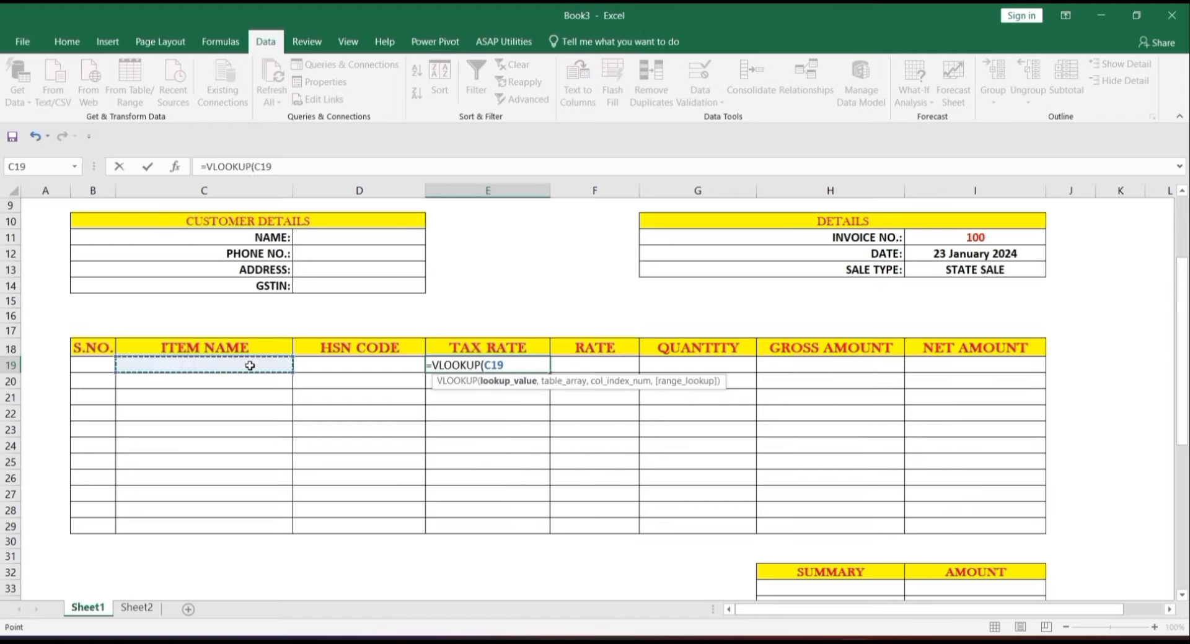
pyautogui.write("'")
pyautogui.write(',')
pyautogui.click(137, 607)
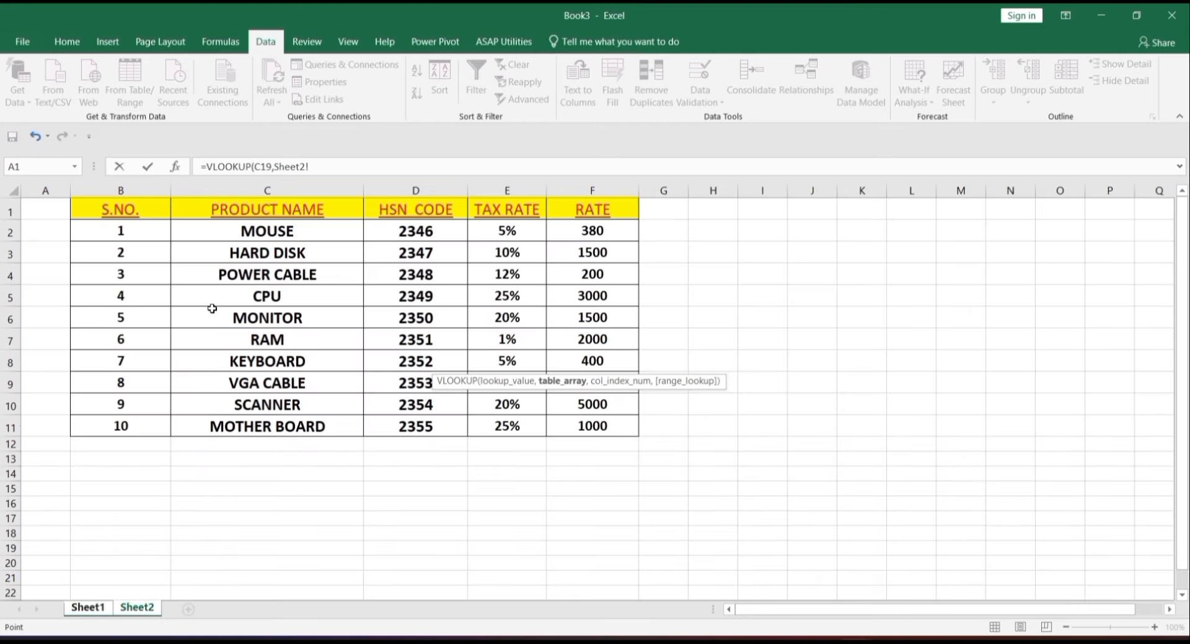
pyautogui.moveTo(270, 209); pyautogui.dragTo(589, 427)
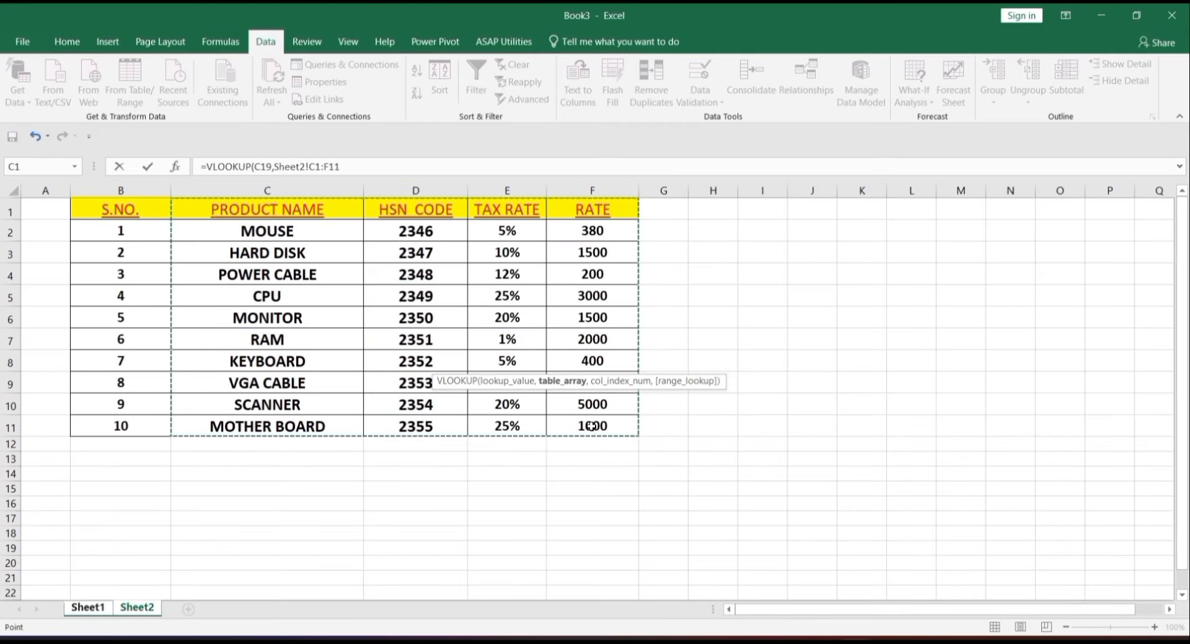
pyautogui.write(',')
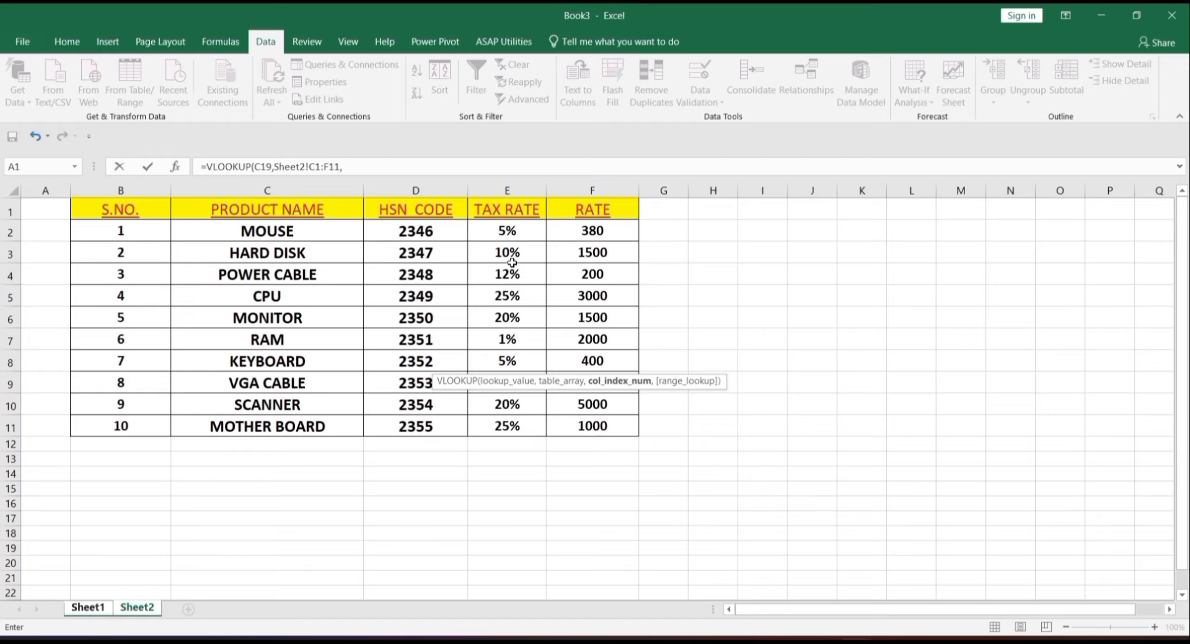
pyautogui.write('3,0')
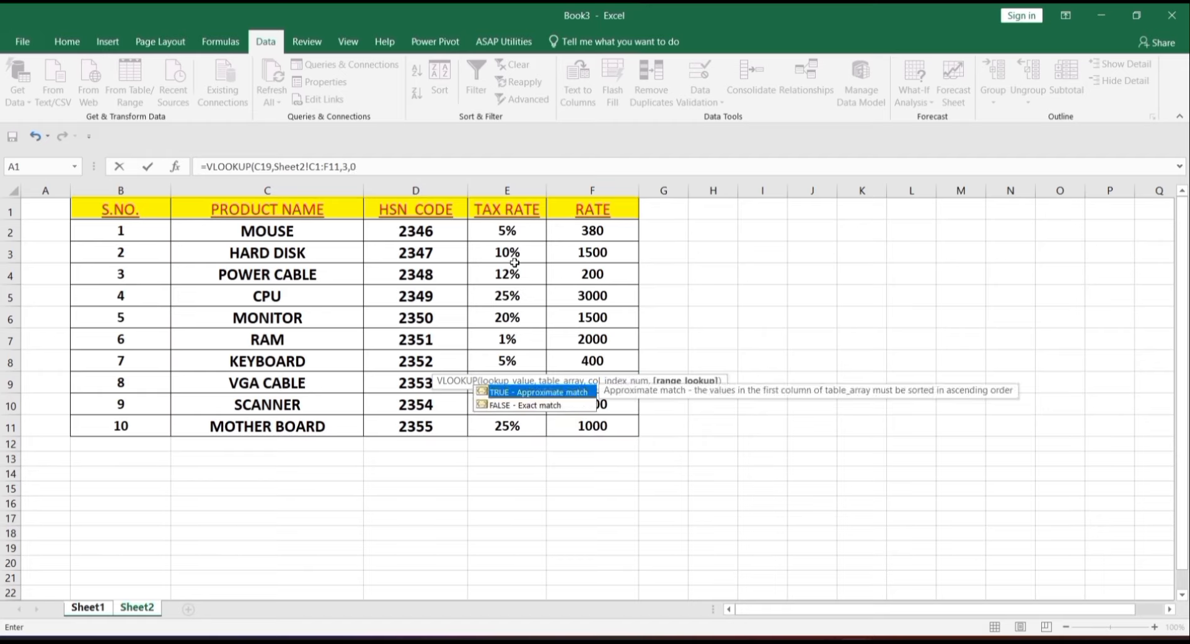
pyautogui.press('Return')
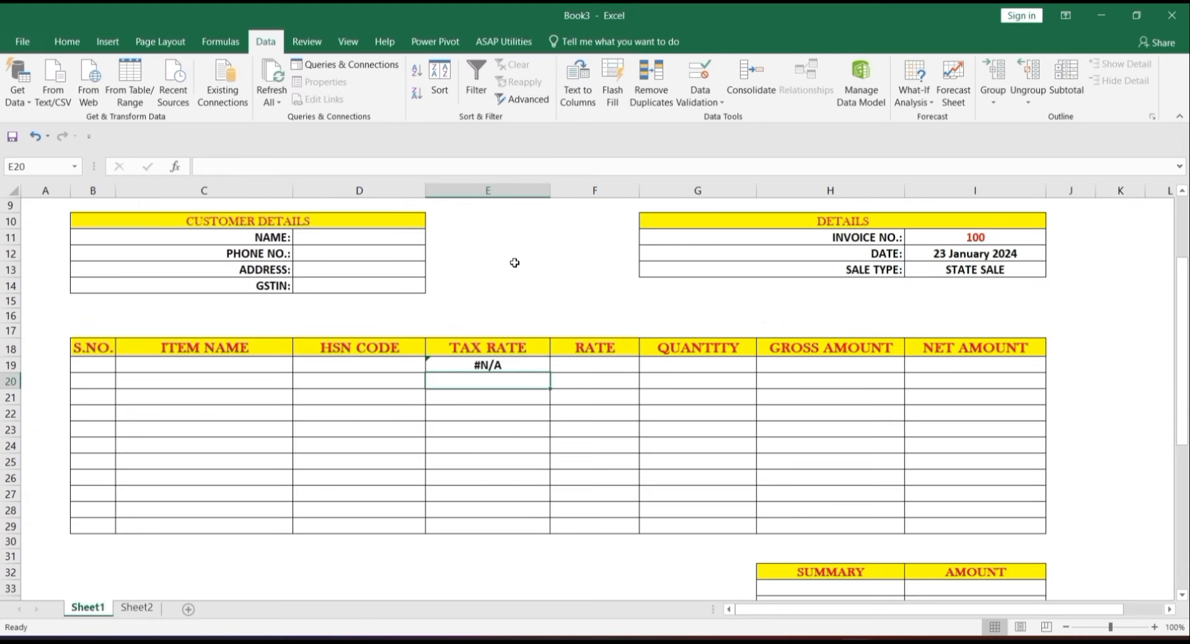
pyautogui.click(502, 365)
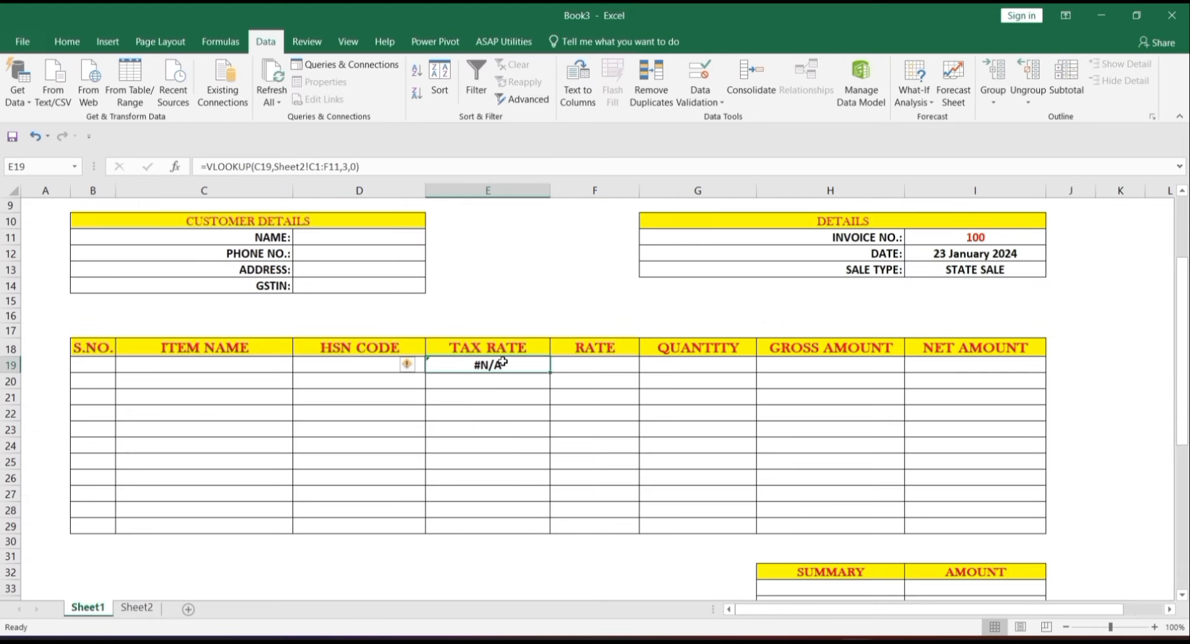
# - Wrap E19's tax-rate VLOOKUP in IFERROR with a blank "" fallback and fill it down to E29
pyautogui.doubleClick(502, 365)
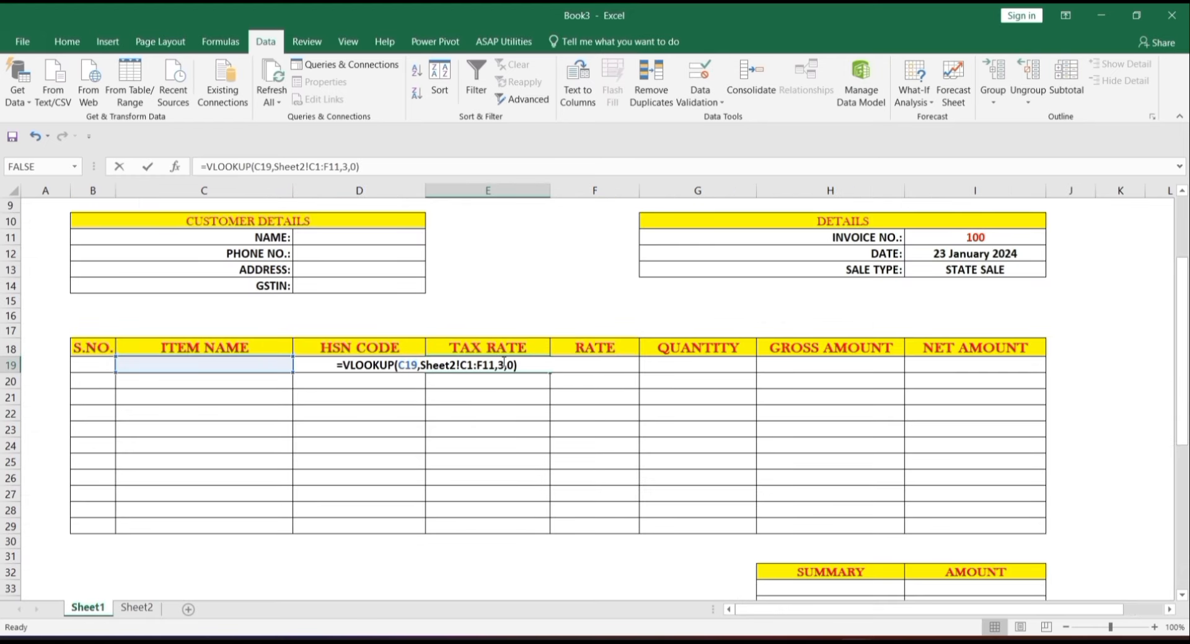
pyautogui.click(343, 365)
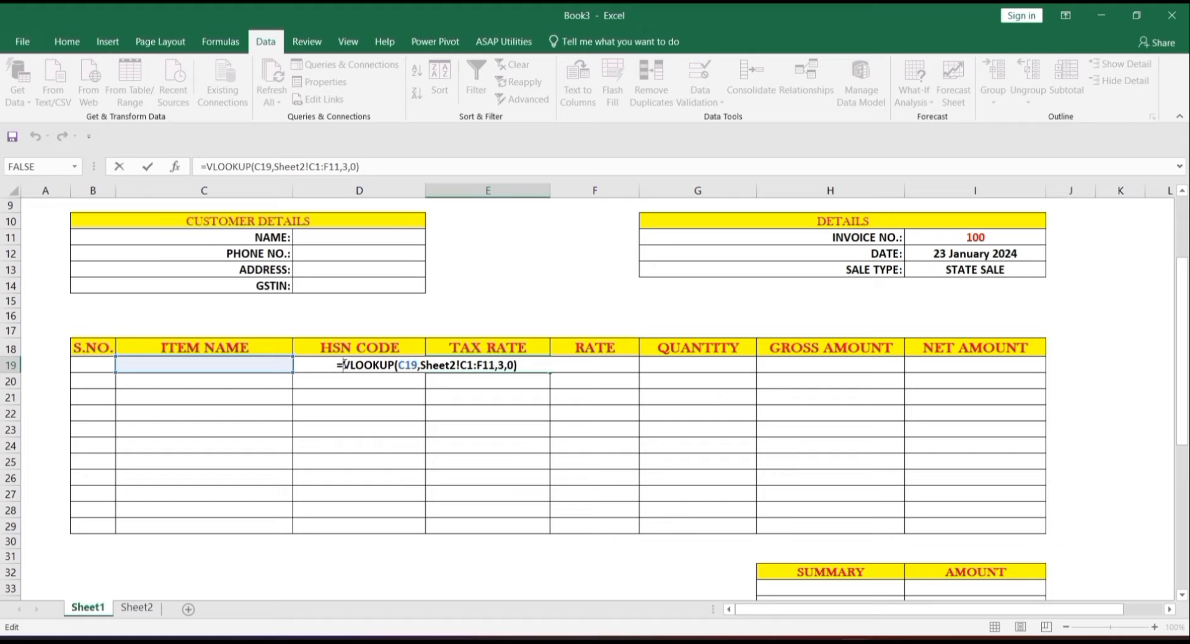
pyautogui.write('IFER')
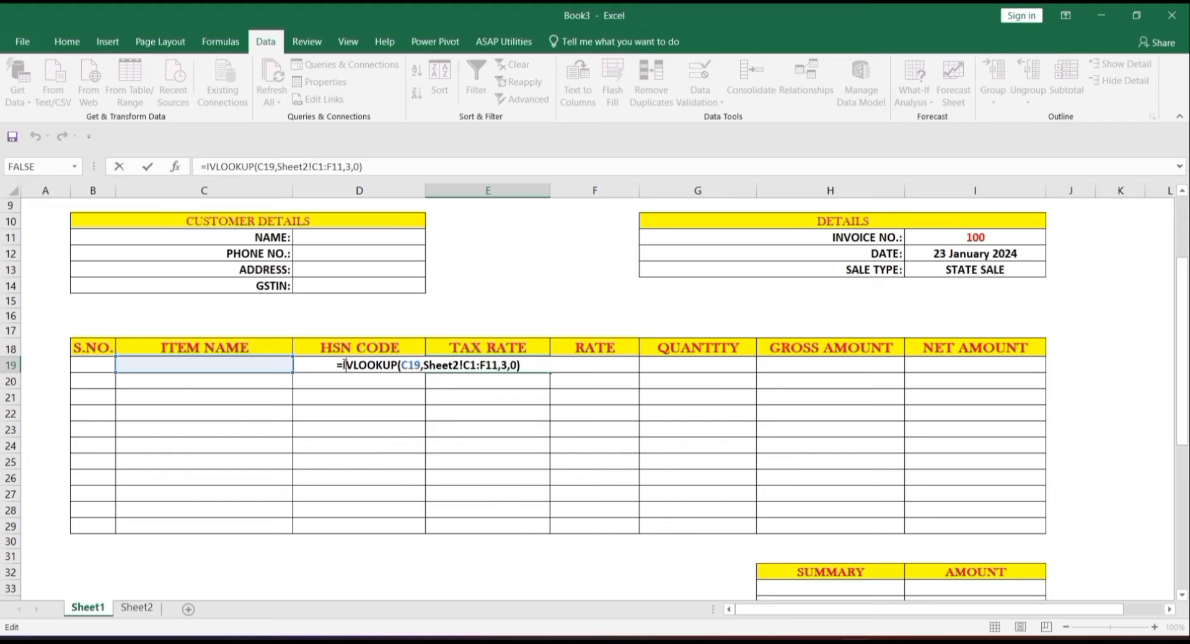
pyautogui.press('Tab')
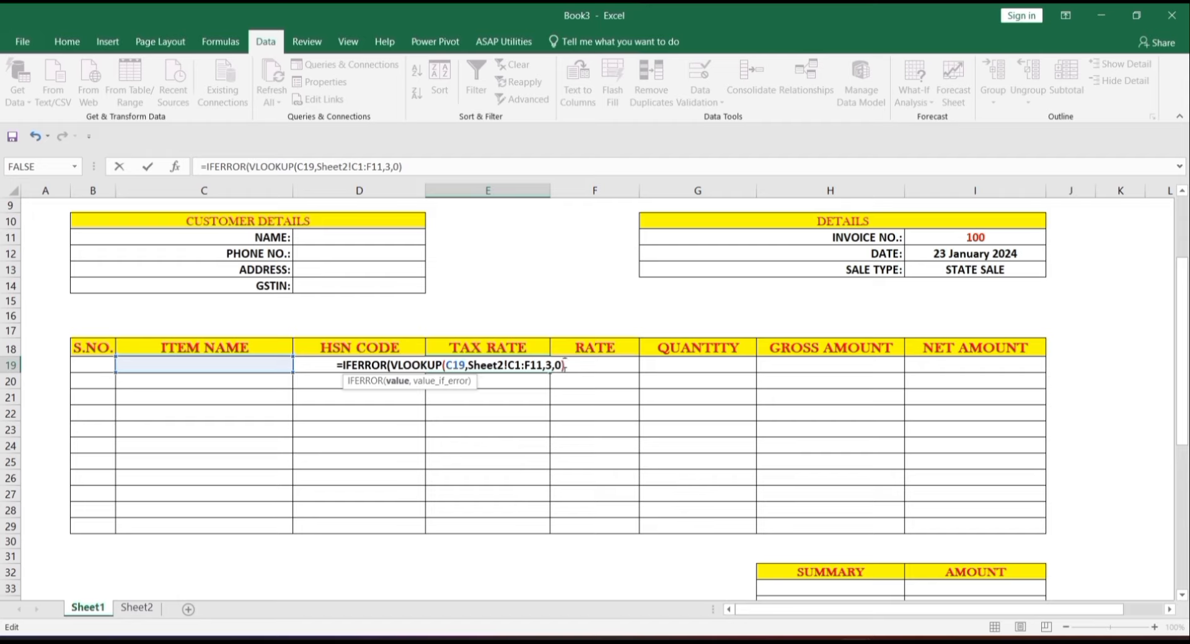
pyautogui.write(',"")')
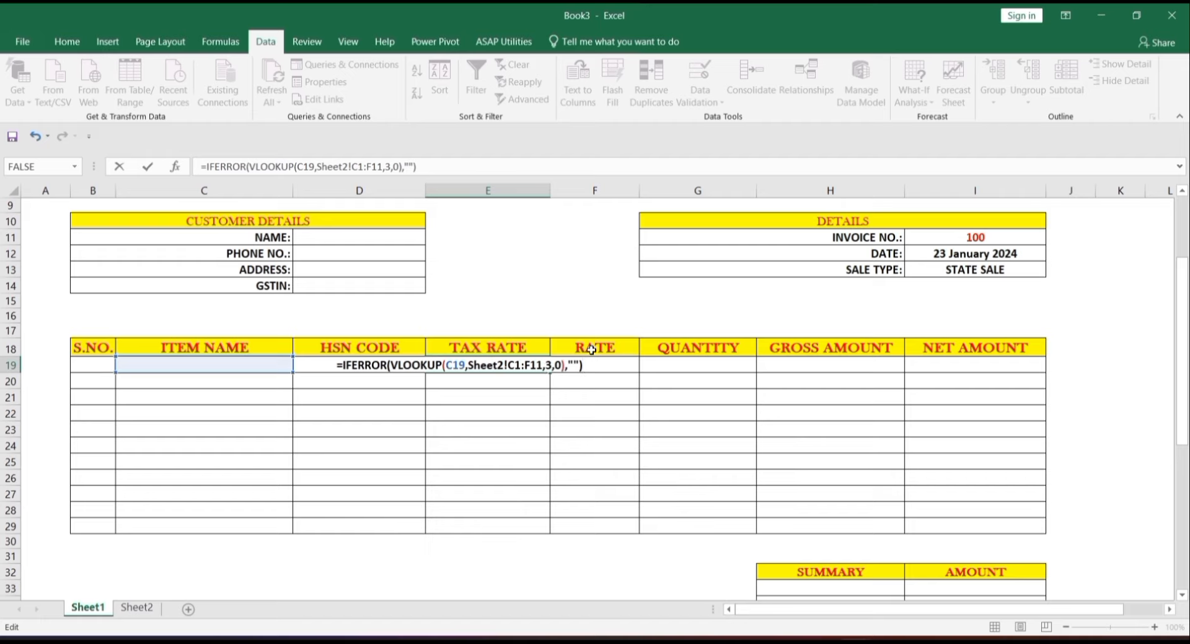
pyautogui.press('Return')
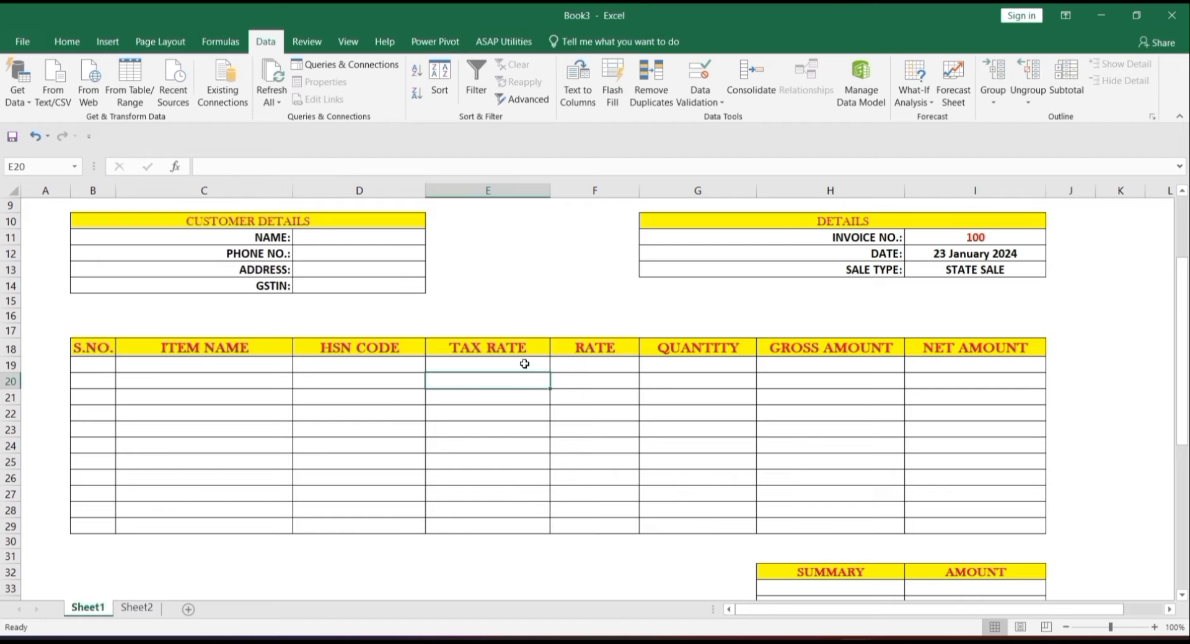
pyautogui.click(524, 364)
pyautogui.moveTo(549, 373); pyautogui.dragTo(537, 529)
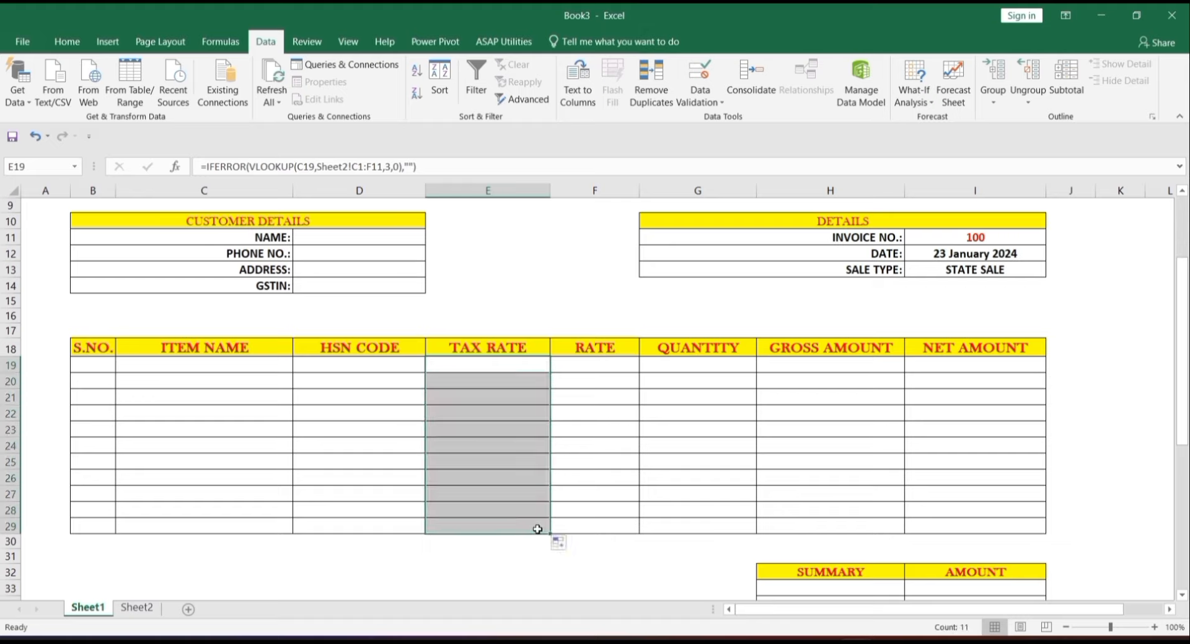
# - Enter =VLOOKUP(C19,Sheet2!C1:F11,4,0) in F19 to fetch the item's rate
pyautogui.click(608, 365)
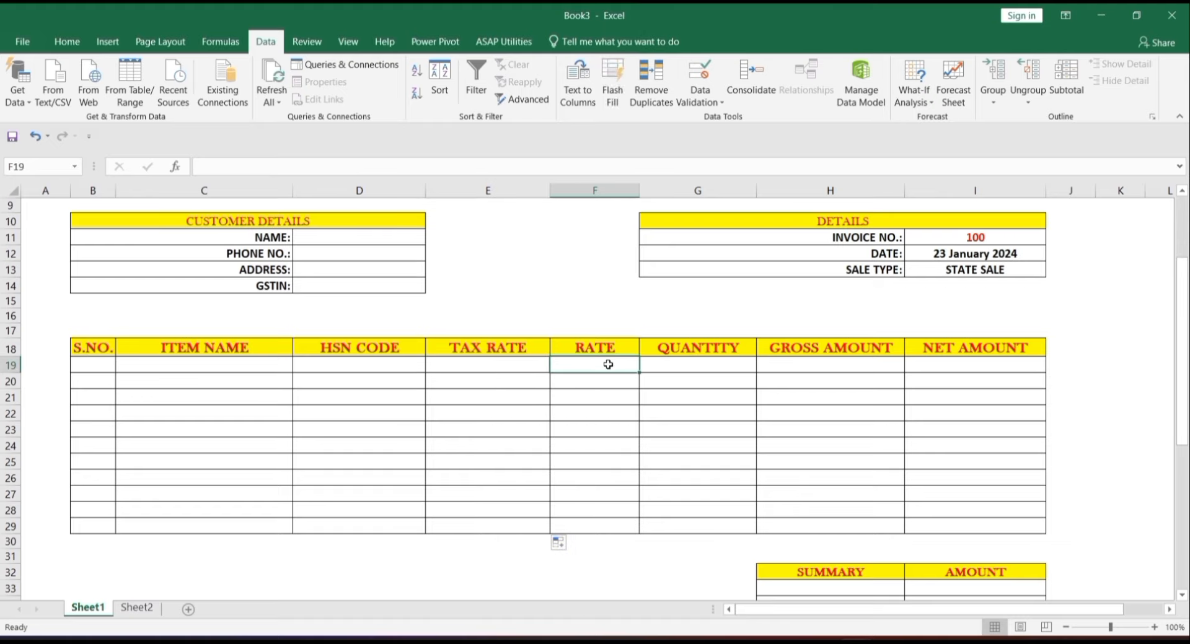
pyautogui.write('=VLOO')
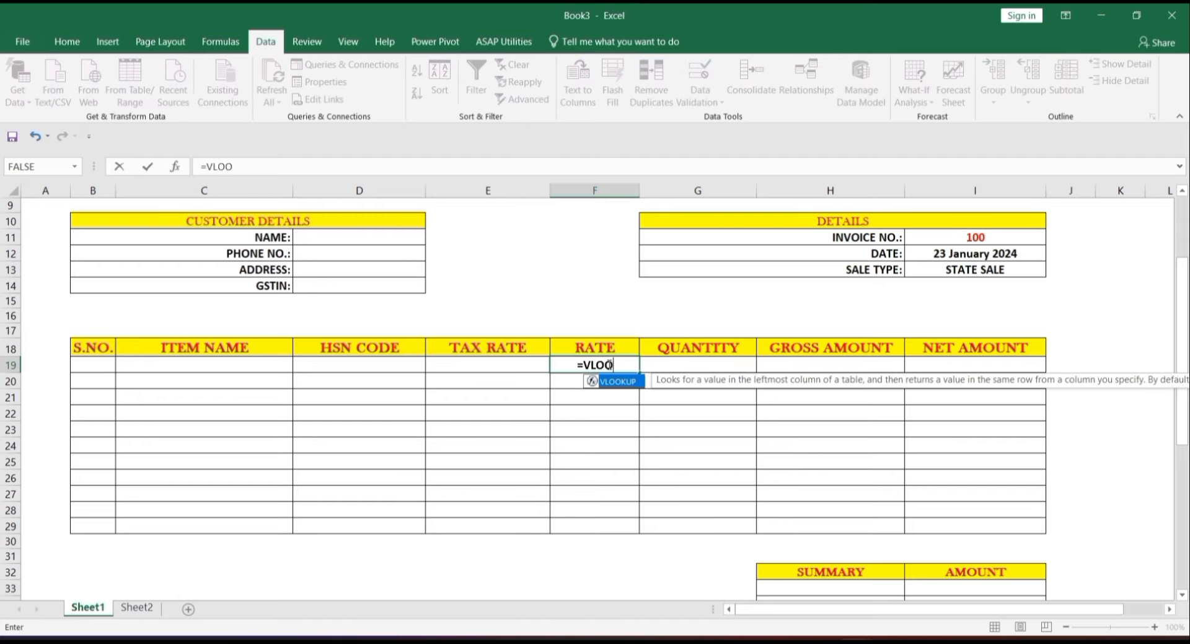
pyautogui.press('Tab')
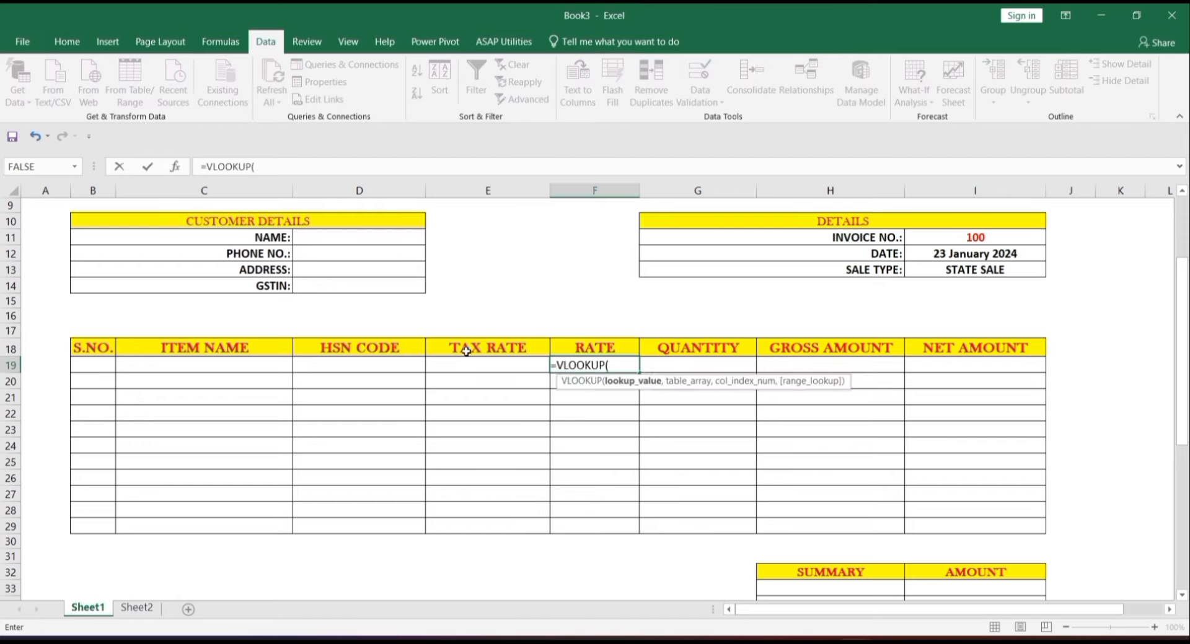
pyautogui.click(267, 365)
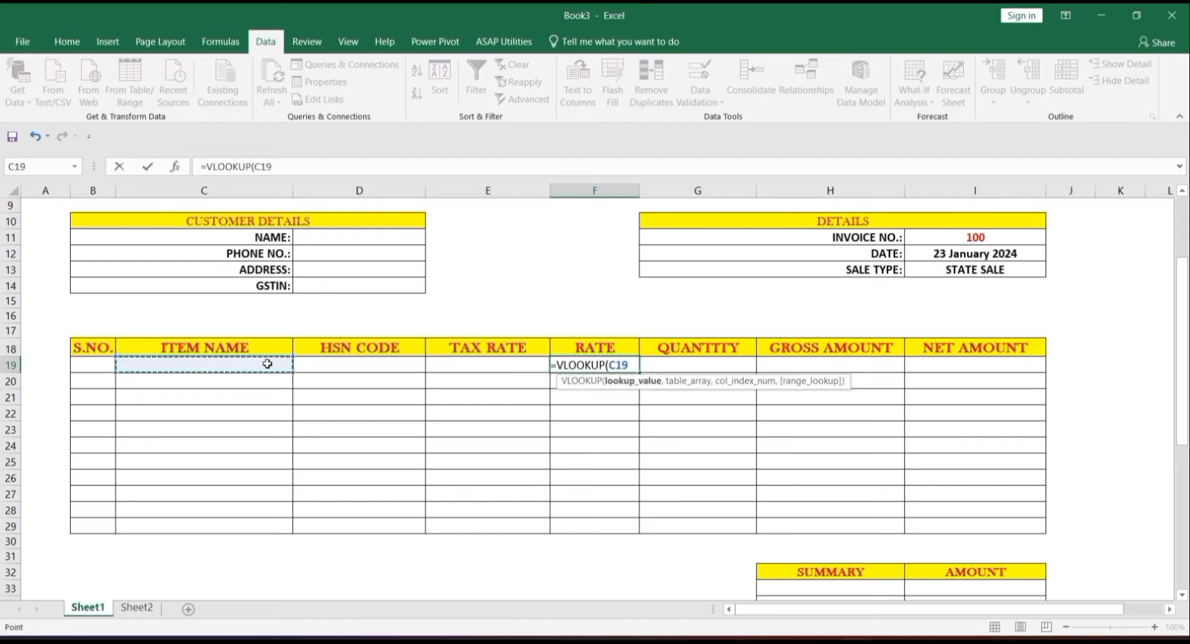
pyautogui.write(',')
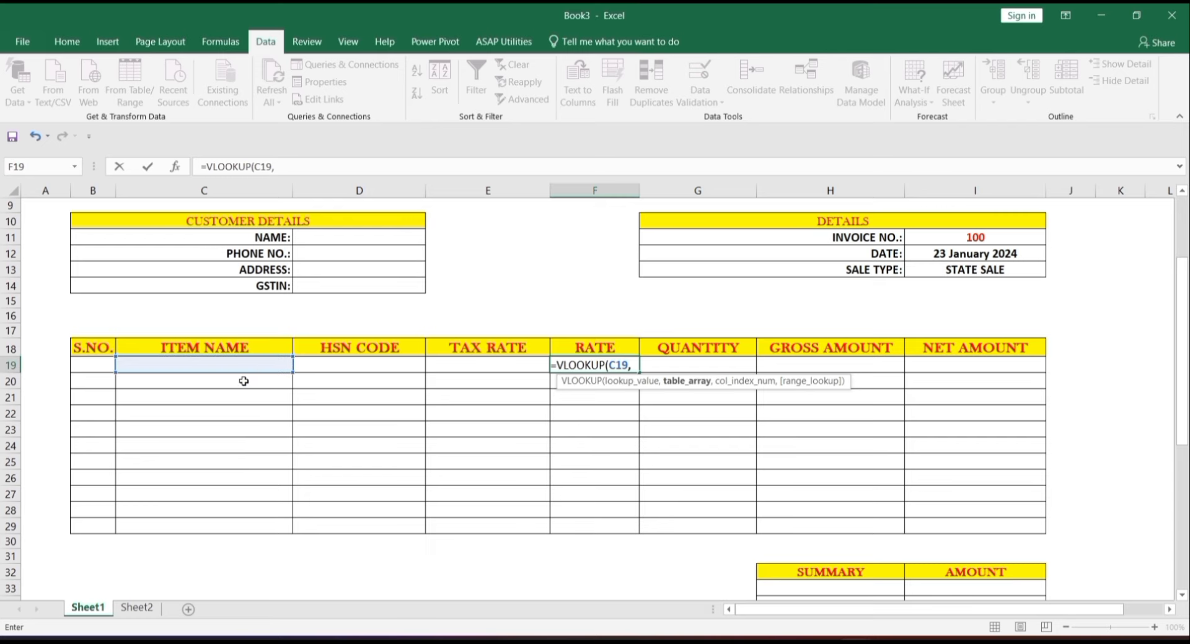
pyautogui.click(136, 610)
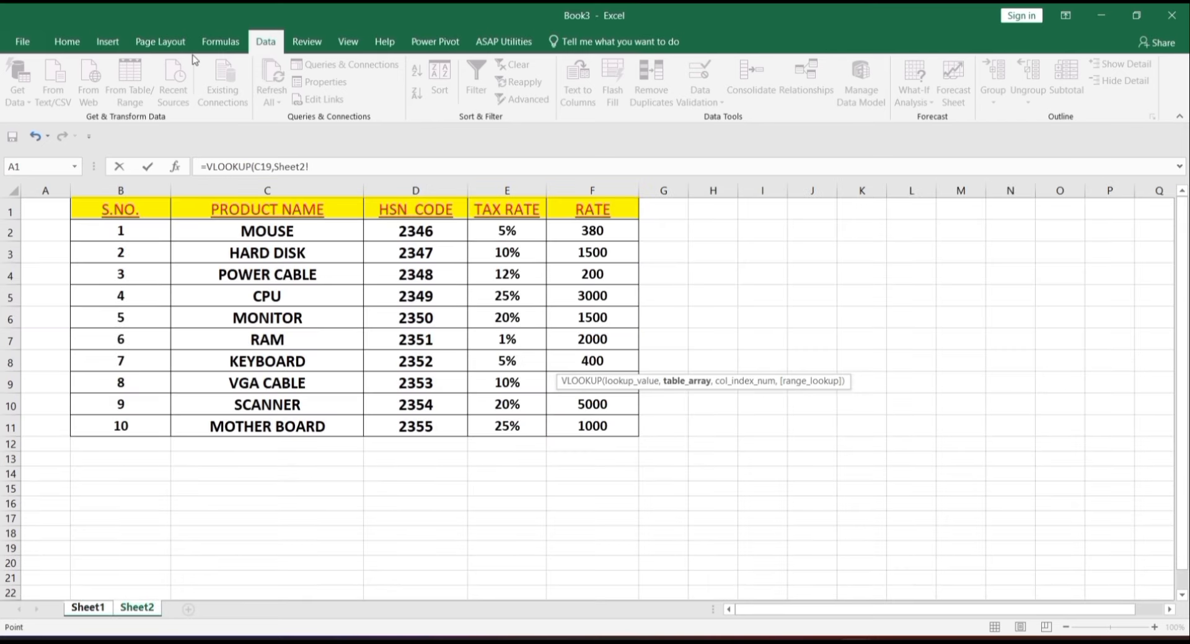
pyautogui.moveTo(247, 210); pyautogui.dragTo(596, 426)
pyautogui.write(',')
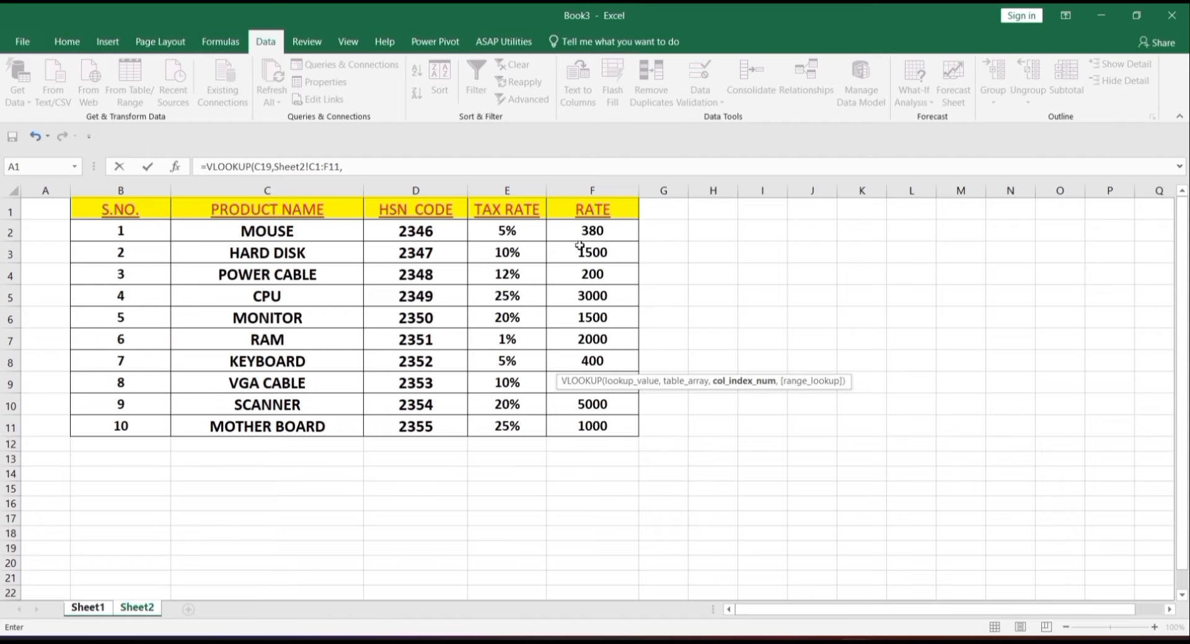
pyautogui.write('4,0')
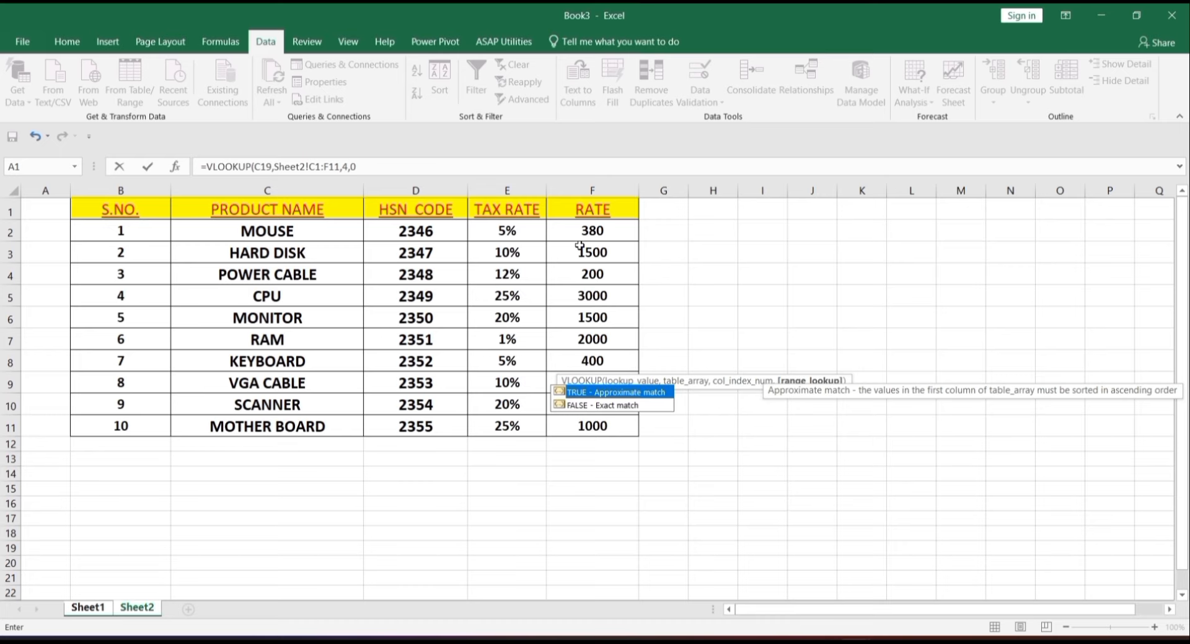
pyautogui.press('Return')
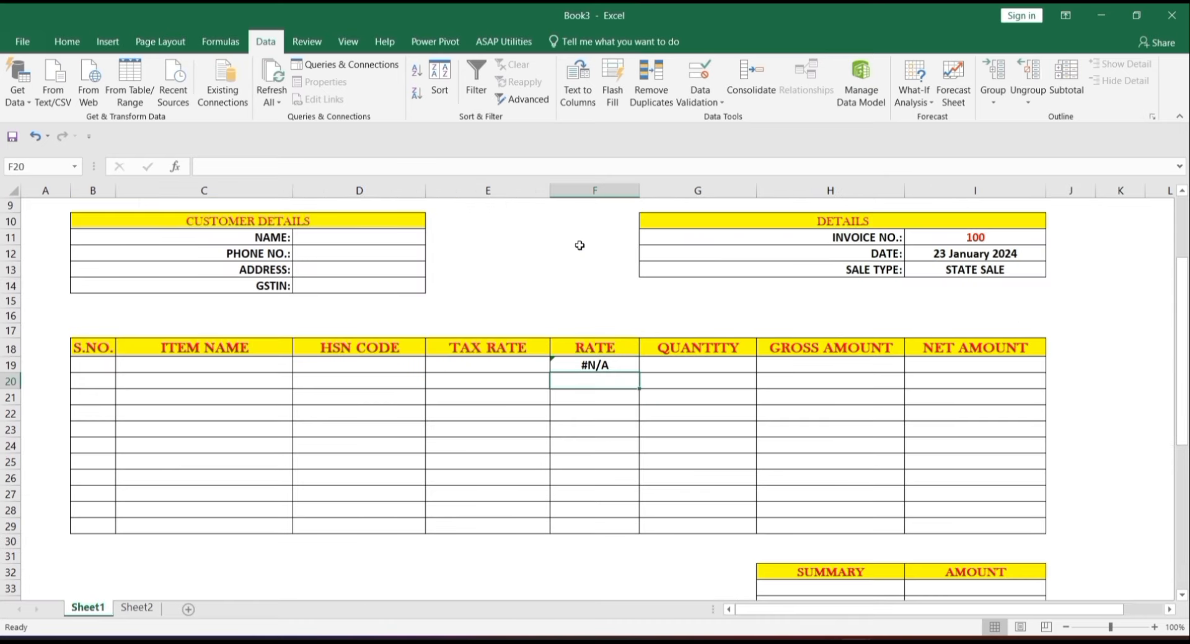
# - Wrap F19's rate lookup in IFERROR with a blank fallback and copy it down to F29
pyautogui.doubleClick(601, 366)
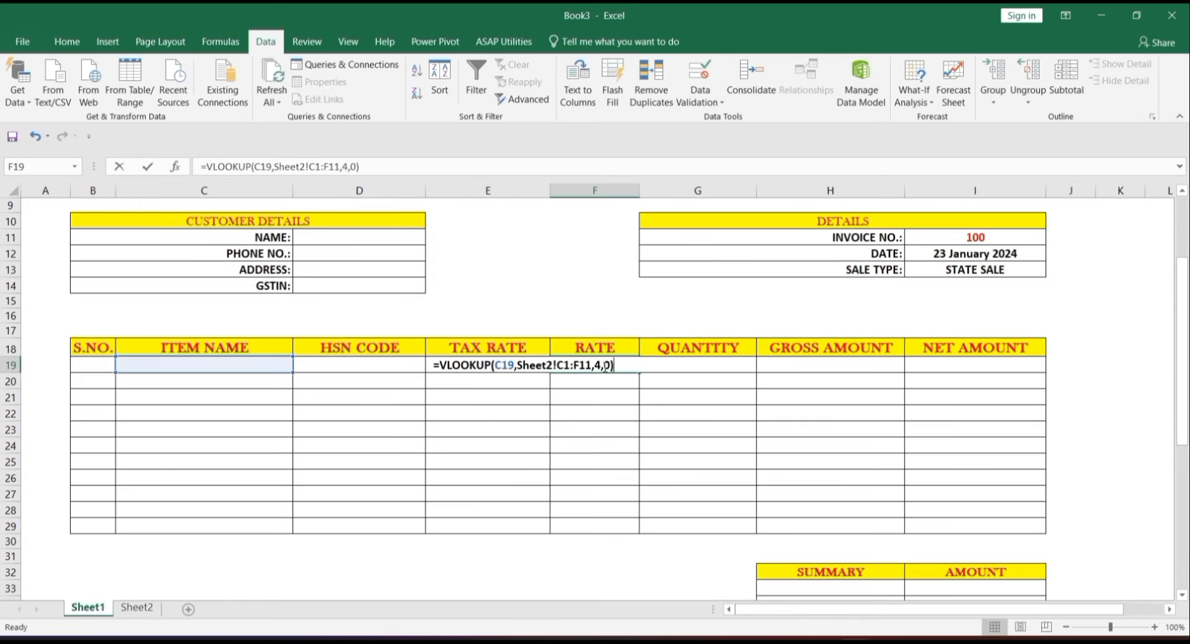
pyautogui.click(440, 366)
pyautogui.write('IFER')
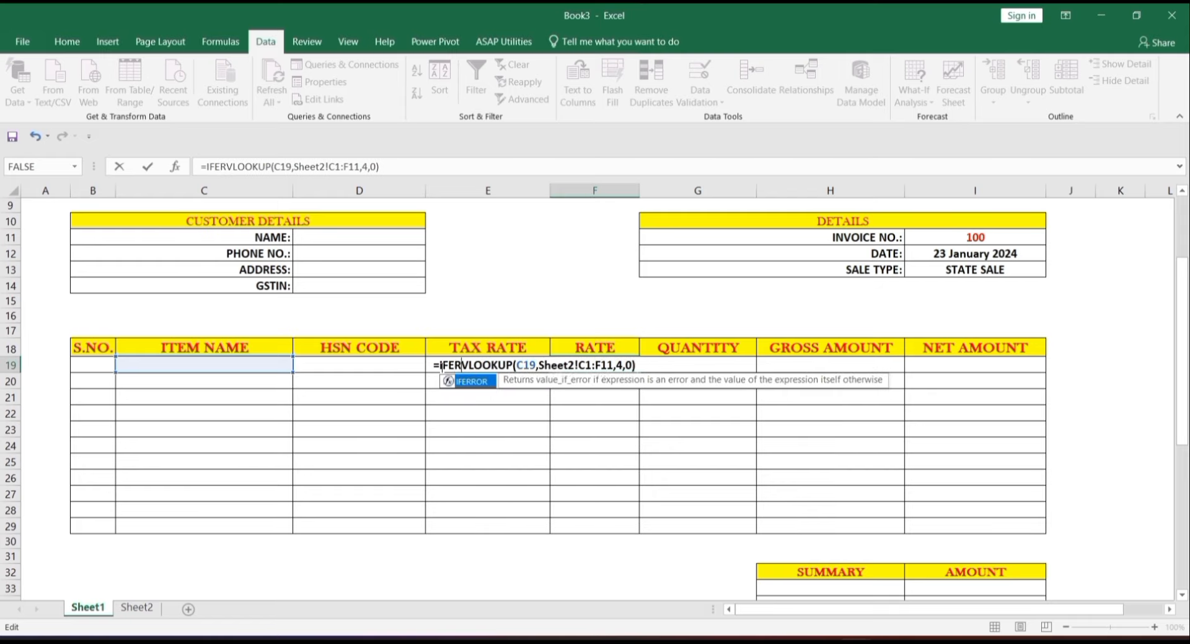
pyautogui.press('Tab')
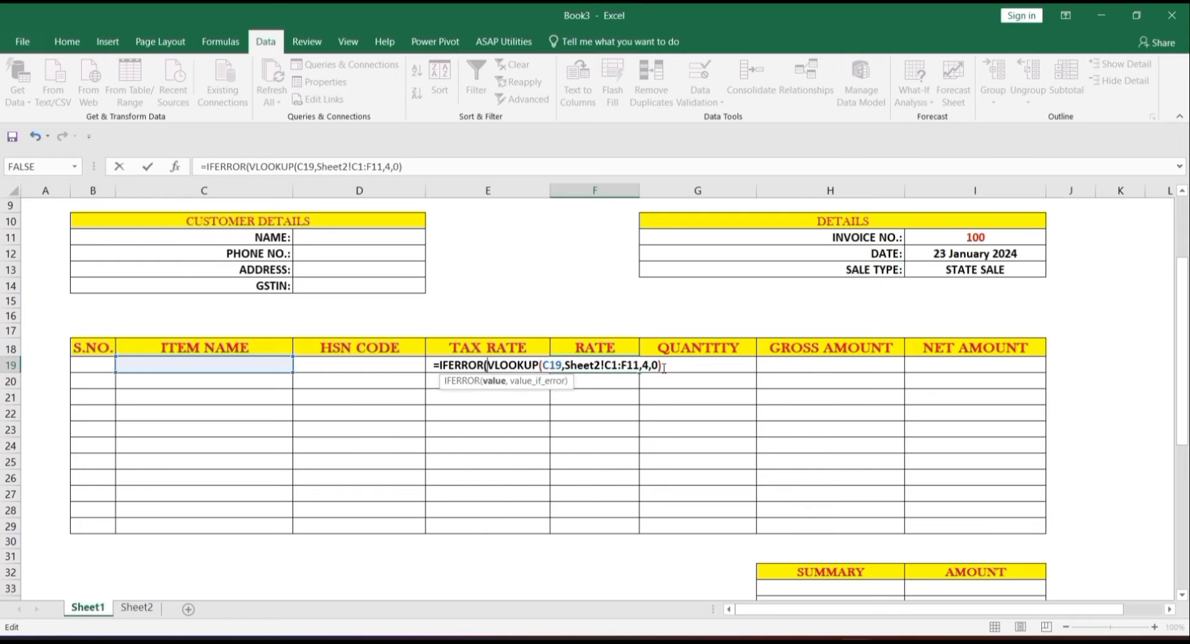
pyautogui.write(',"")')
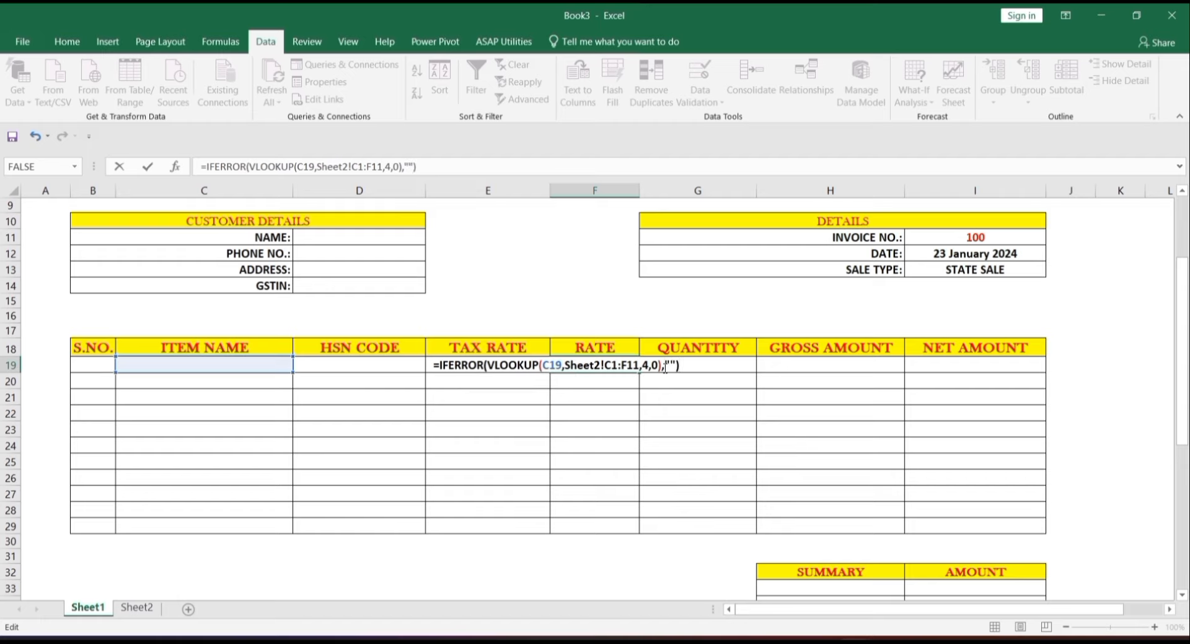
pyautogui.press('Return')
pyautogui.press('Up')
pyautogui.moveTo(640, 373); pyautogui.dragTo(632, 531)
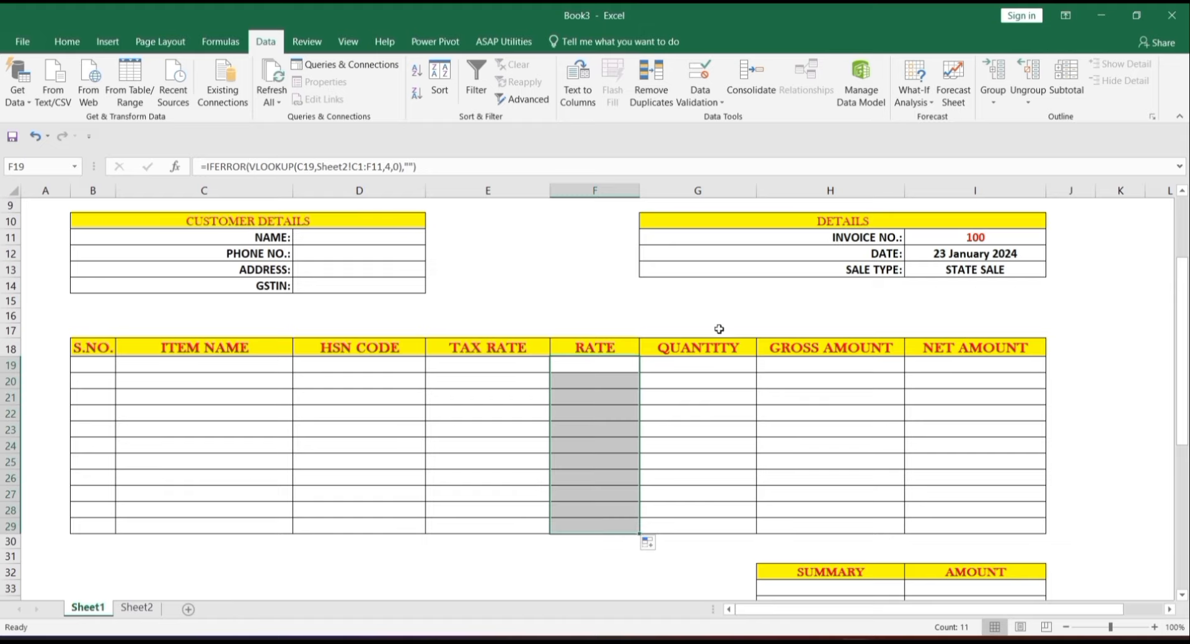
pyautogui.click(706, 372)
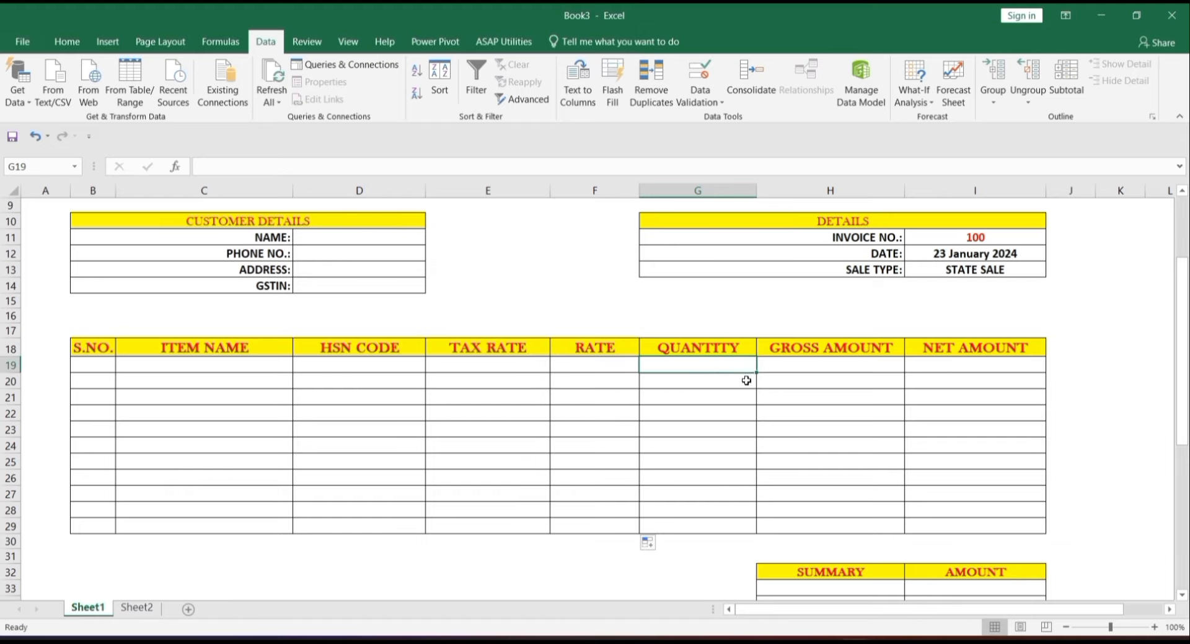
# - Enter =F19*G19 in H19 to multiply rate by quantity
pyautogui.click(730, 380)
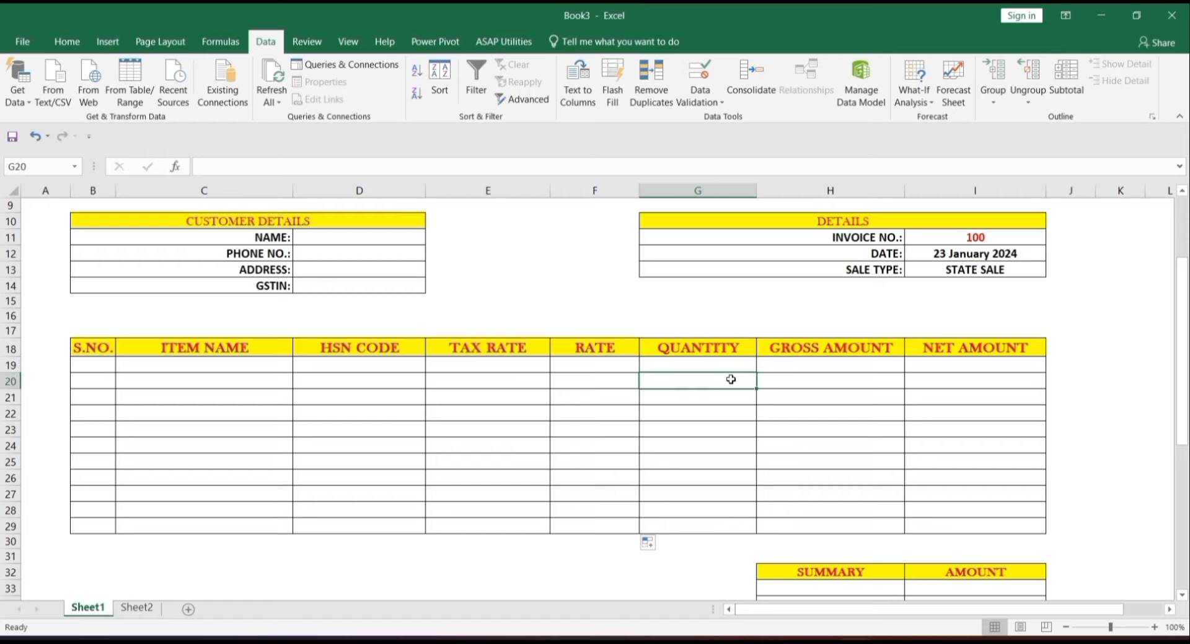
pyautogui.click(828, 368)
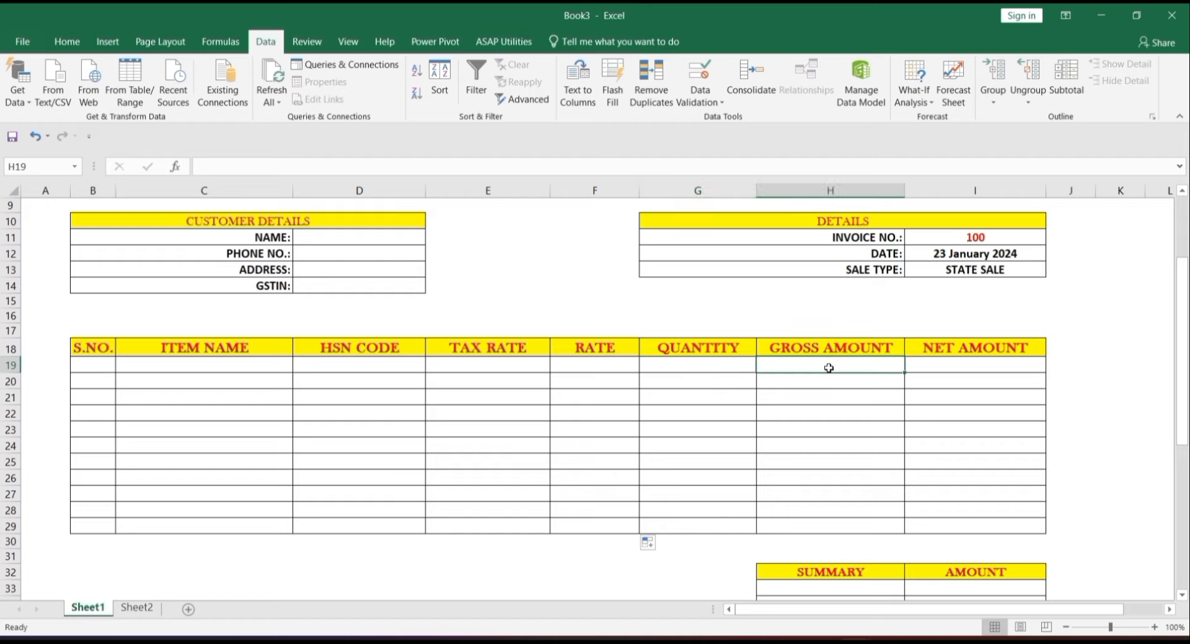
pyautogui.write('=')
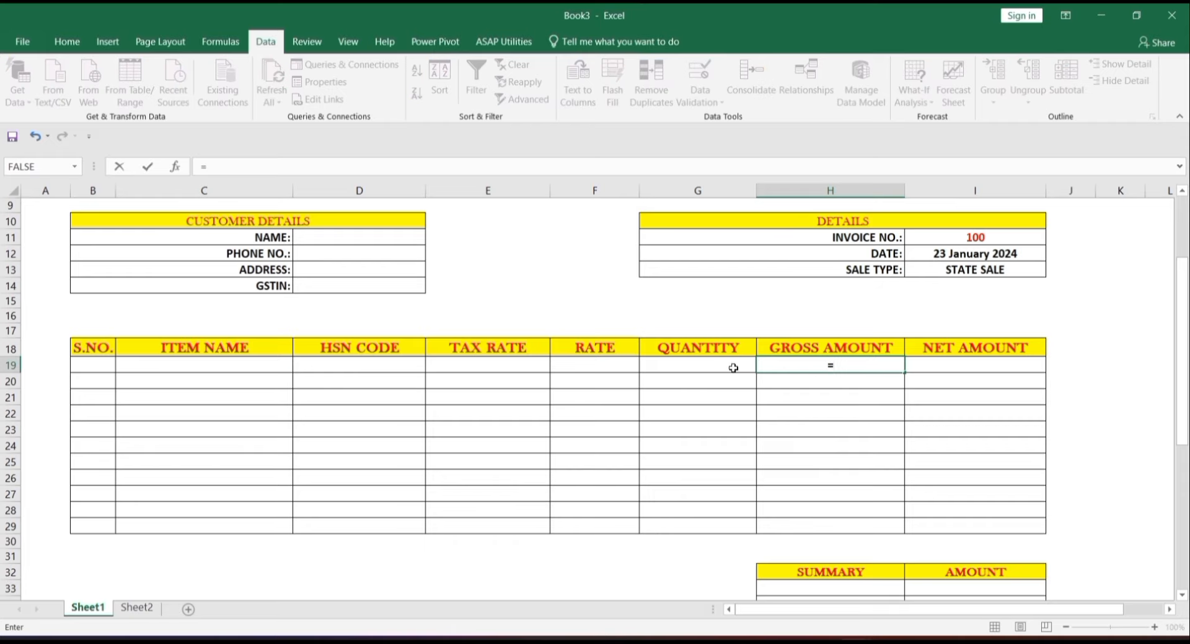
pyautogui.click(597, 369)
pyautogui.write('*')
pyautogui.click(708, 369)
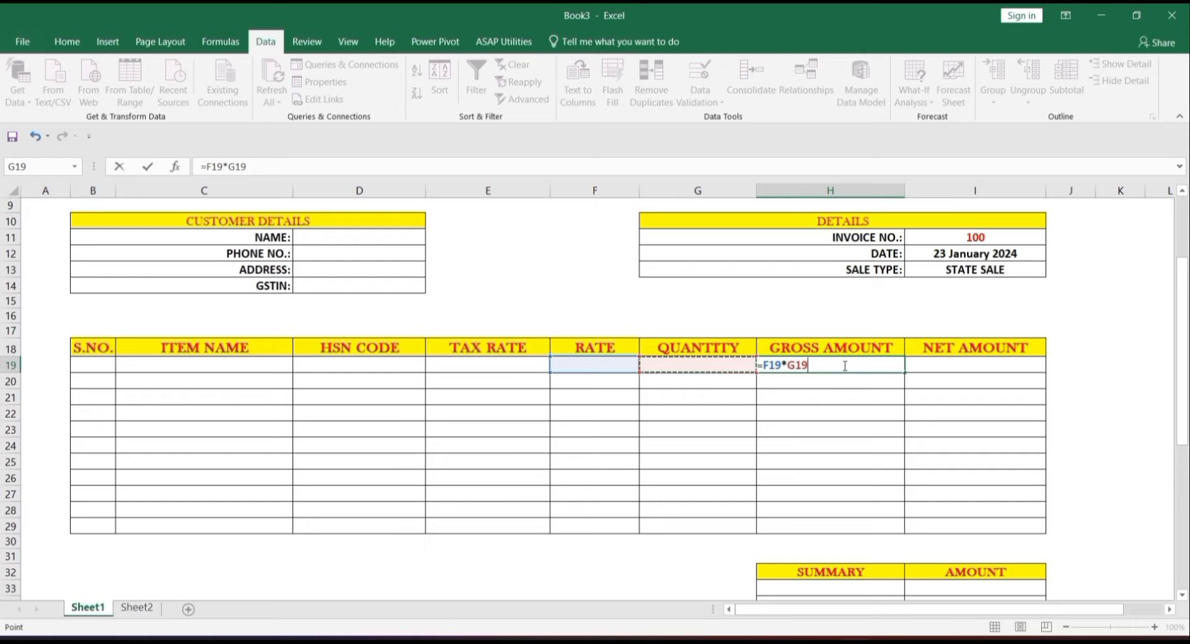
pyautogui.press('Return')
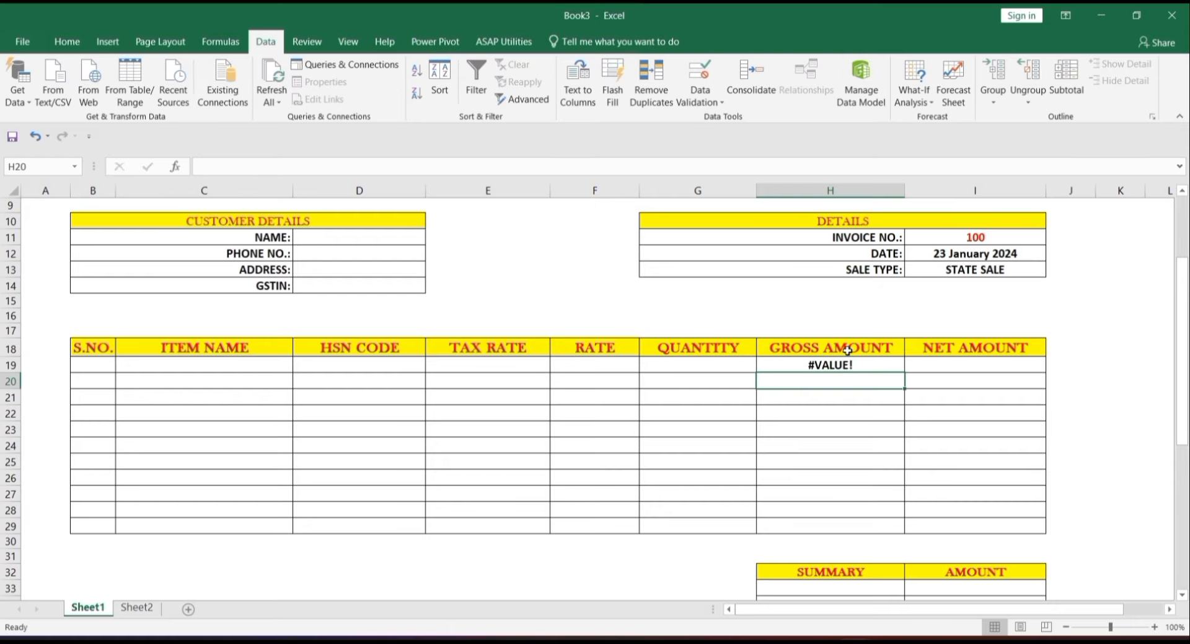
# - Change H19 to =IFERROR(F19*G19,"") and fill it down to H29
pyautogui.doubleClick(852, 365)
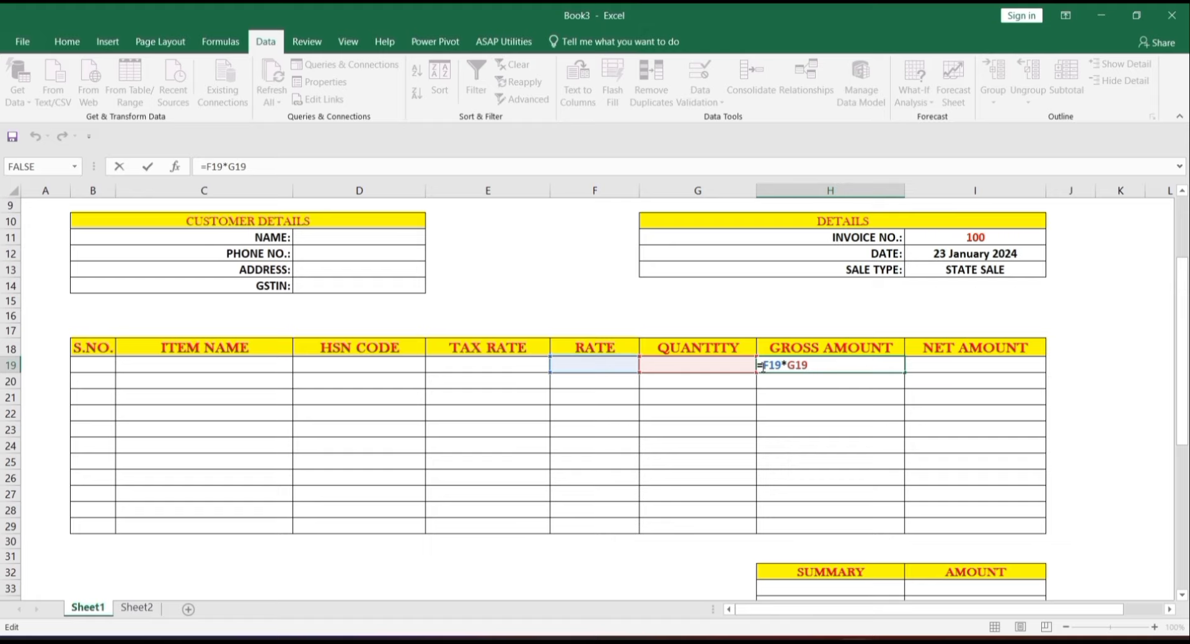
pyautogui.click(763, 366)
pyautogui.write('IFERROR(')
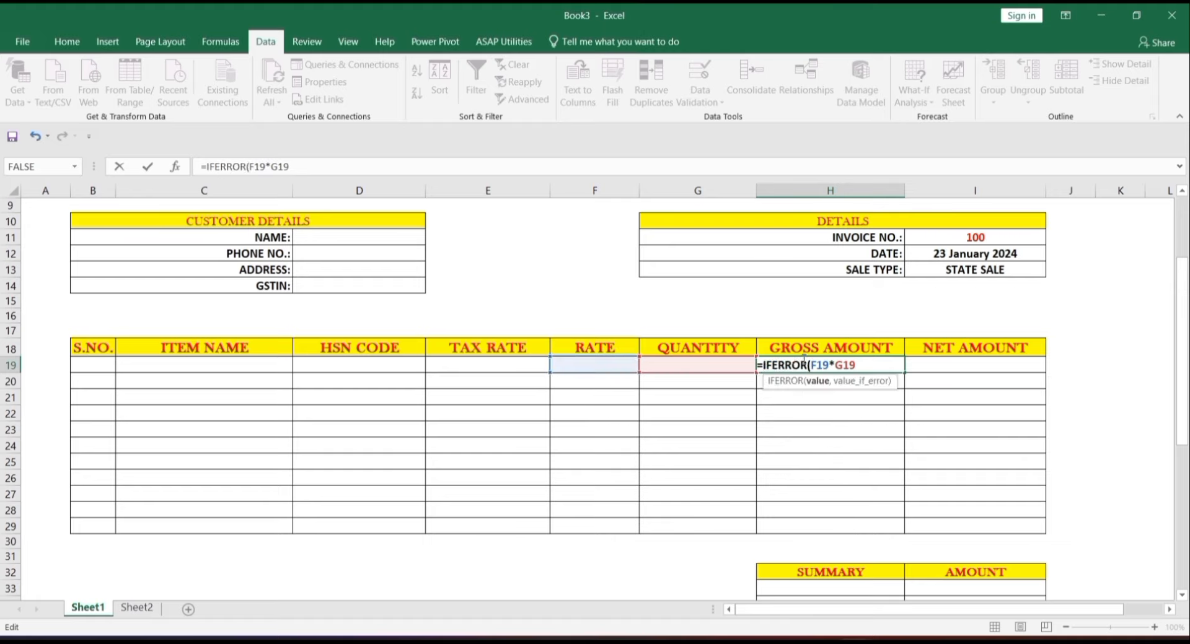
pyautogui.click(867, 363)
pyautogui.write(',""')
pyautogui.press('Return')
pyautogui.click(855, 365)
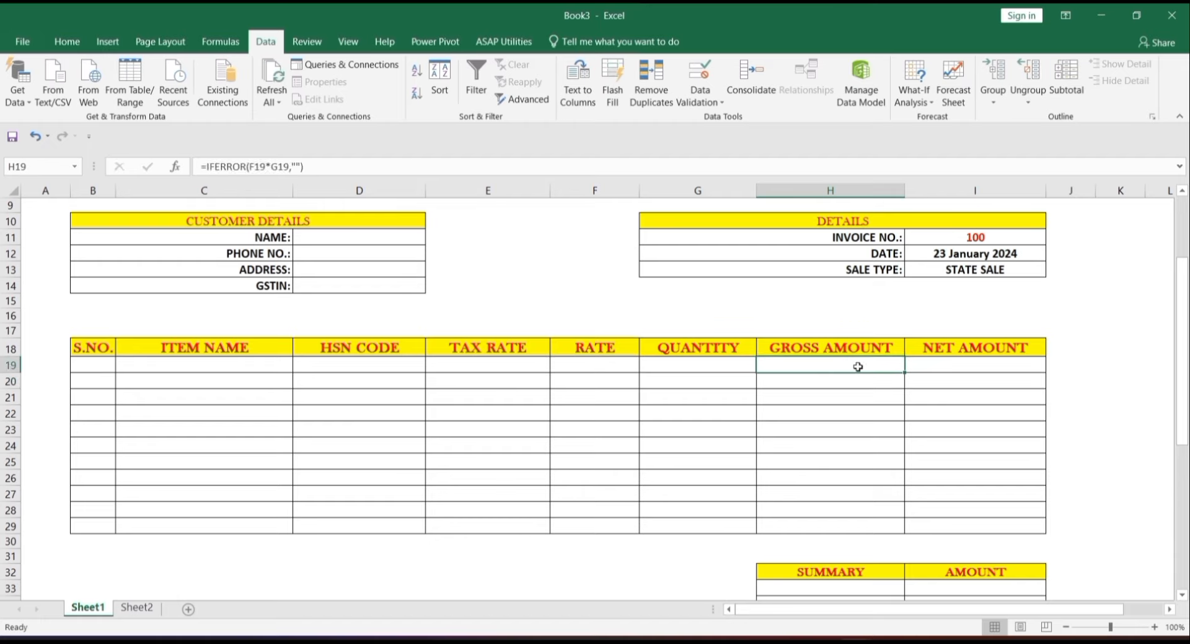
pyautogui.moveTo(903, 372); pyautogui.dragTo(880, 528)
pyautogui.click(932, 477)
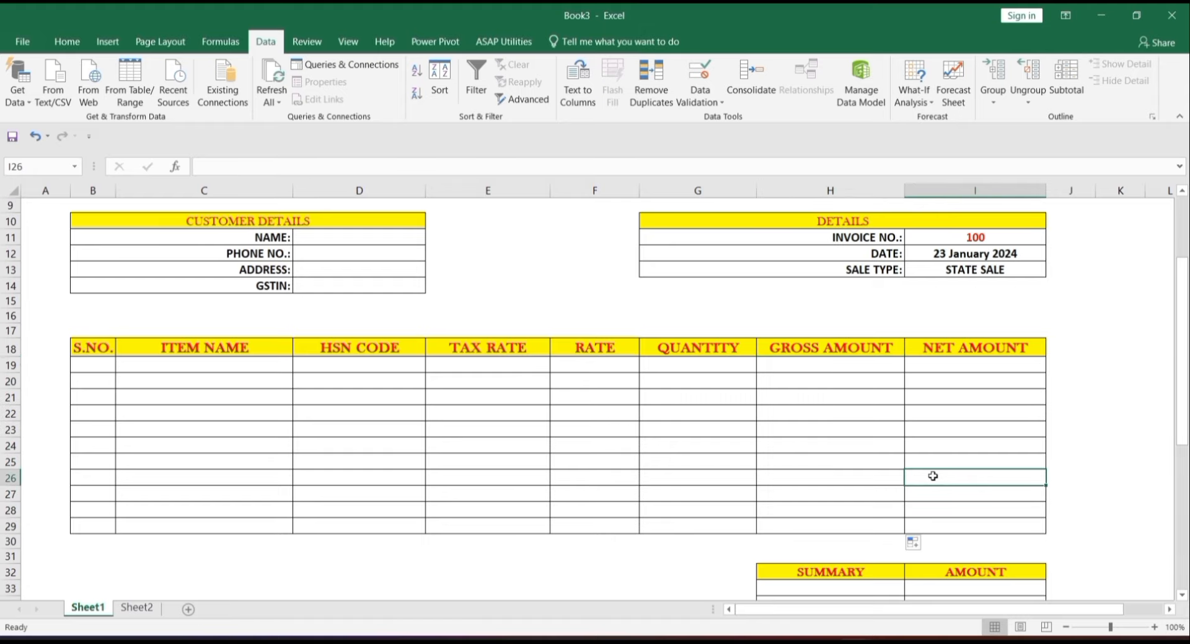
# - Enter =H19+H19*E19 in I19 to add tax to the gross amount
pyautogui.click(956, 364)
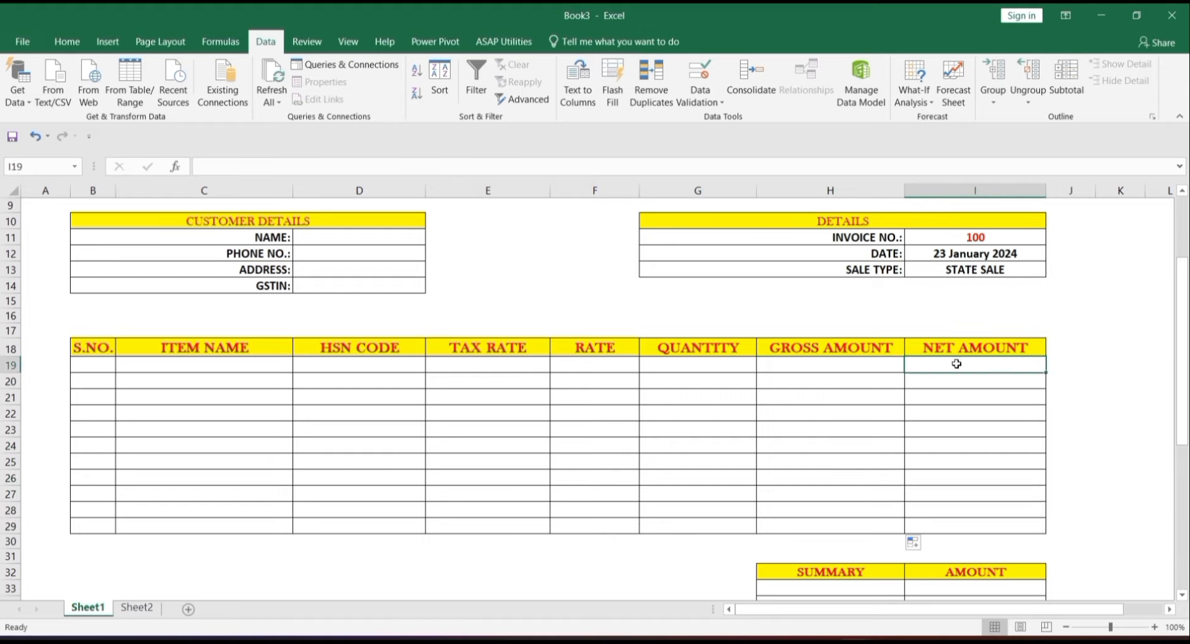
pyautogui.press('Delete')
pyautogui.write('=')
pyautogui.click(881, 368)
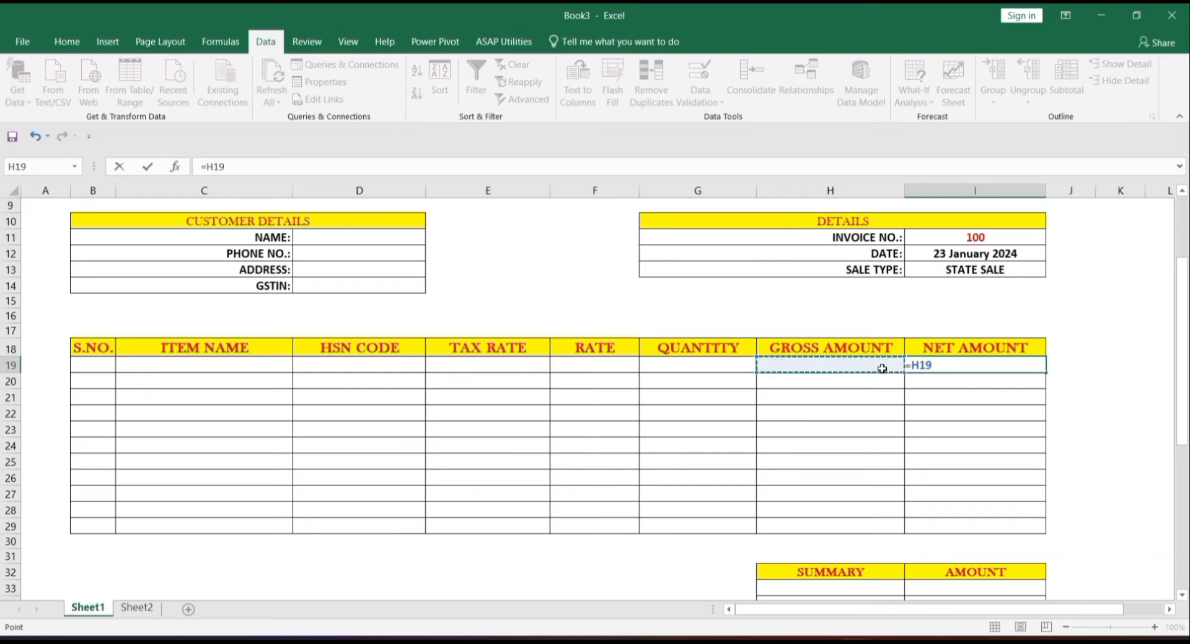
pyautogui.write('+')
pyautogui.click(882, 368)
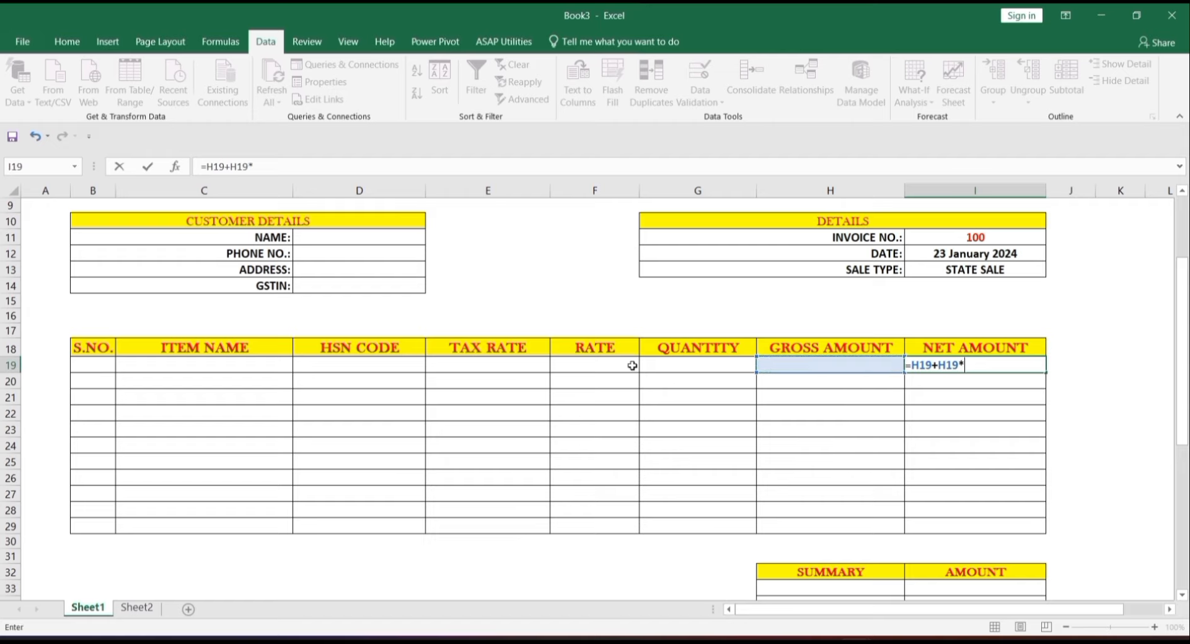
pyautogui.click(523, 366)
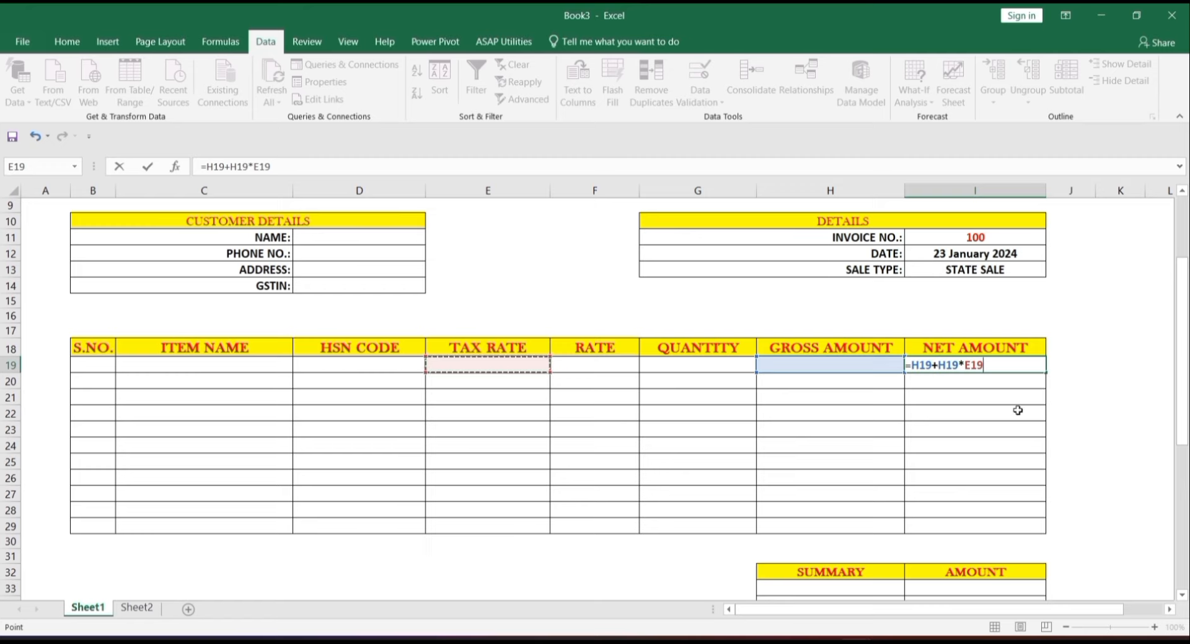
pyautogui.hotkey('ctrl', 'Return')
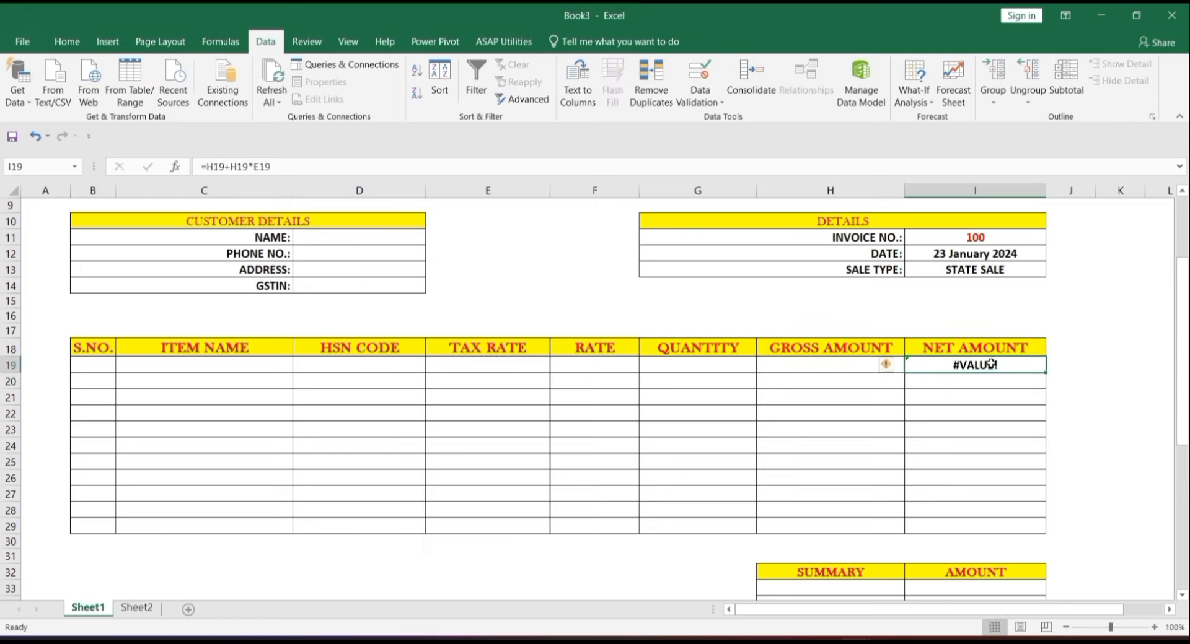
# - Wrap I19's net amount formula in IFERROR with a blank fallback and fill down to I29
pyautogui.doubleClick(990, 365)
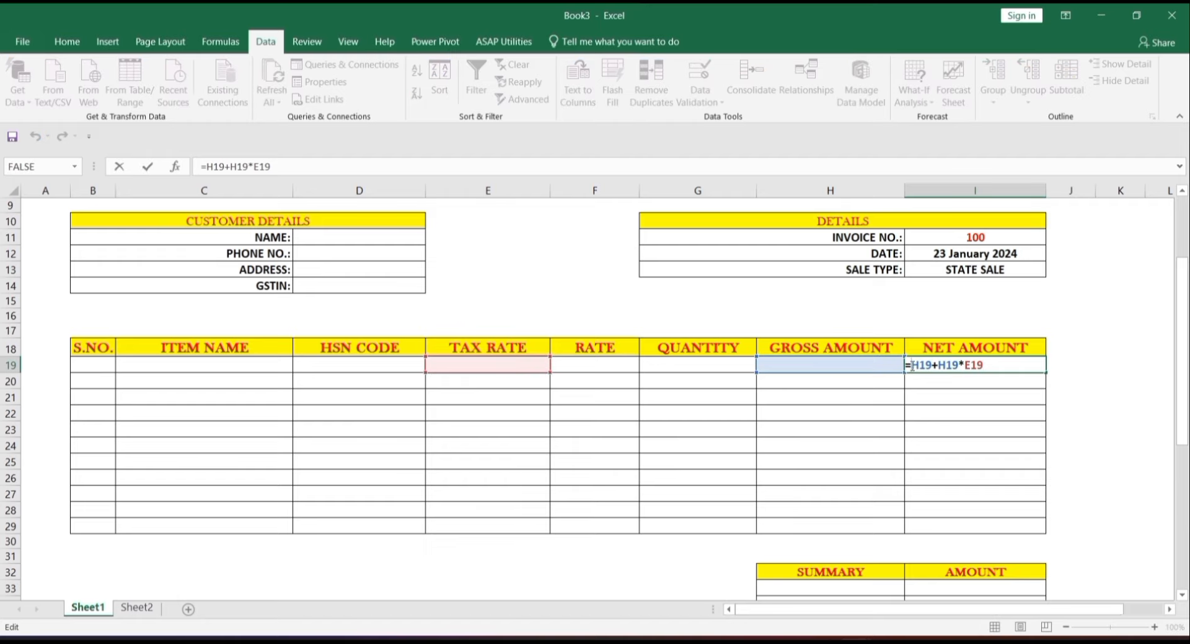
pyautogui.write('IFER')
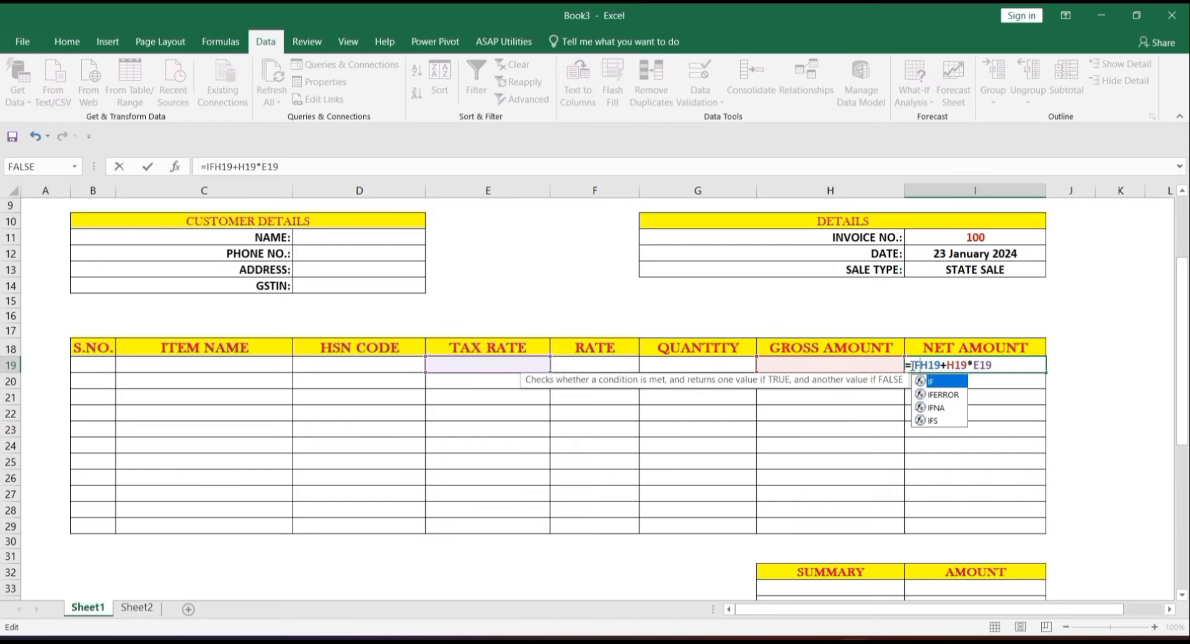
pyautogui.press('Tab')
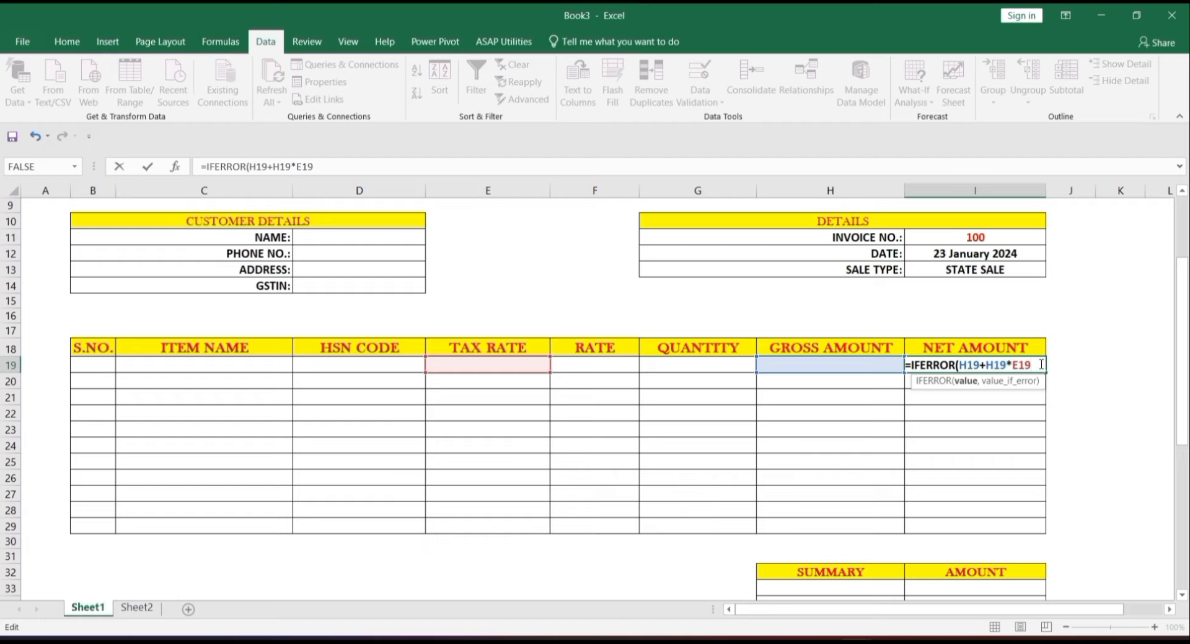
pyautogui.write(',"")')
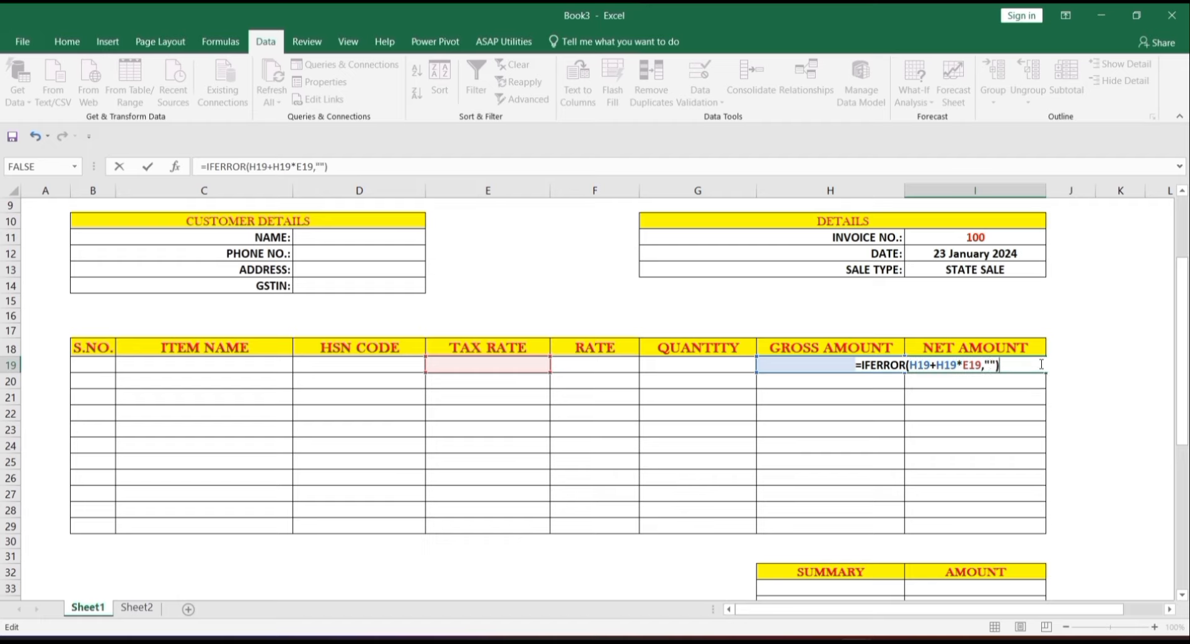
pyautogui.press('Return')
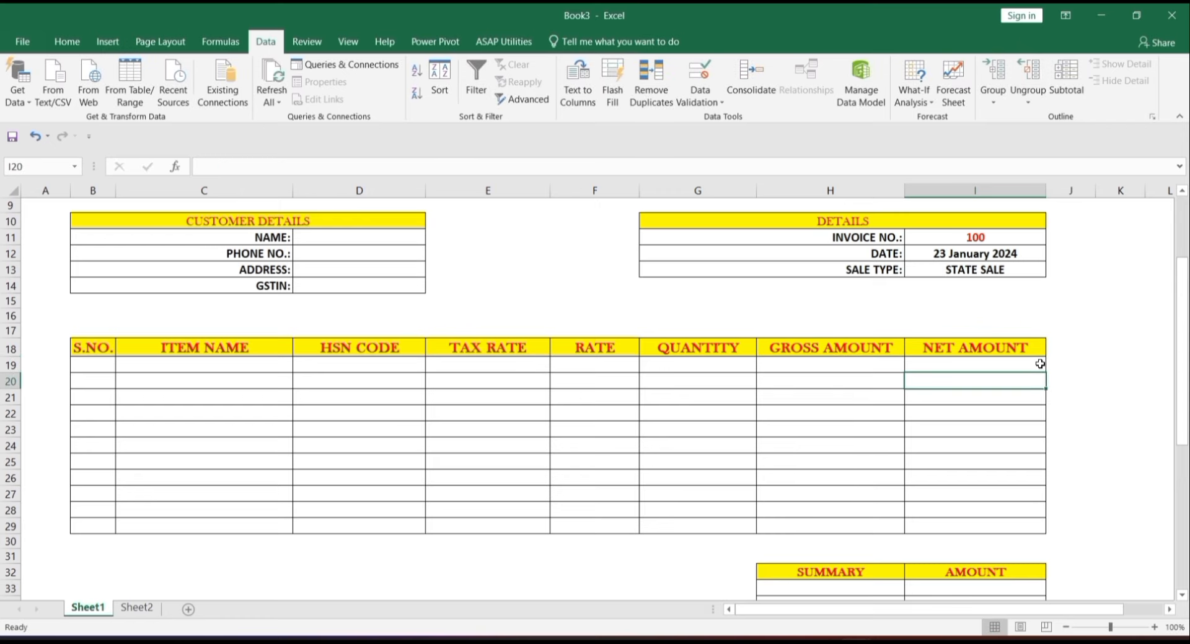
pyautogui.click(1039, 363)
pyautogui.moveTo(1045, 372); pyautogui.dragTo(997, 532)
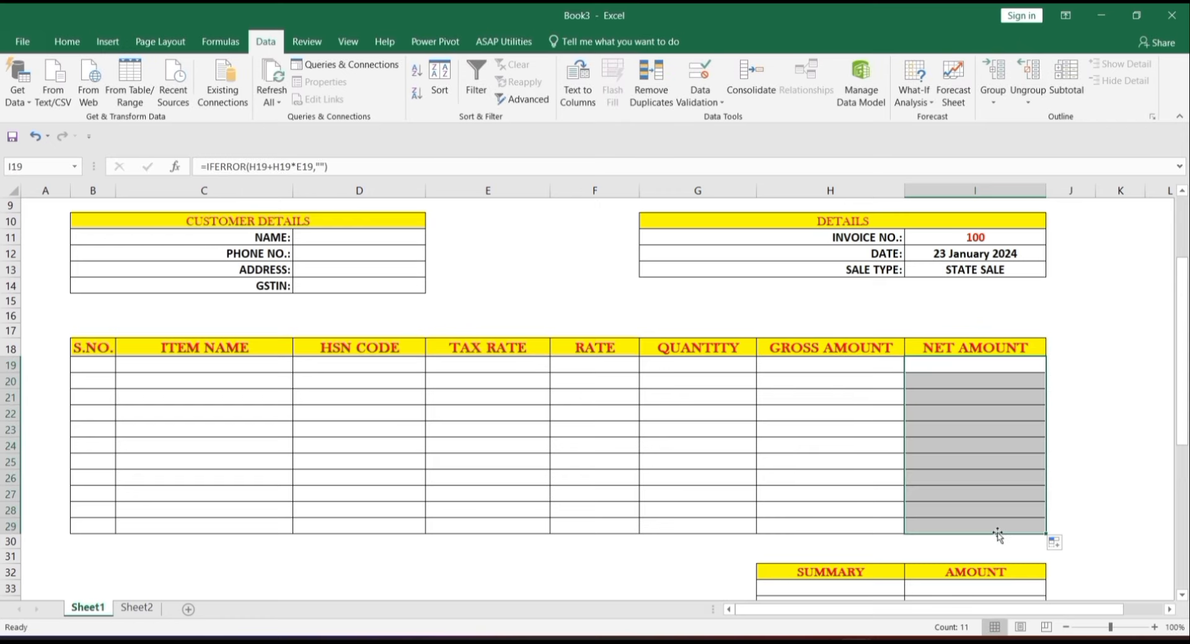
# - Test row 19 with item MOUSE and quantity 2, checking gross 760 and net 798
pyautogui.click(591, 364)
pyautogui.click(264, 367)
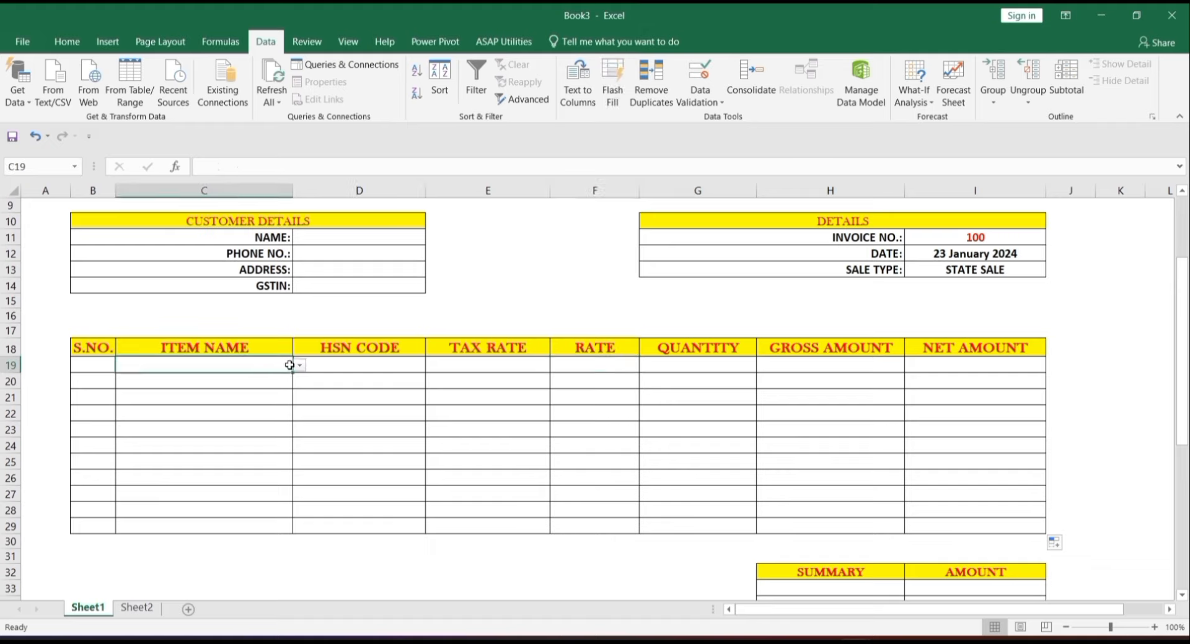
pyautogui.click(299, 365)
pyautogui.click(278, 376)
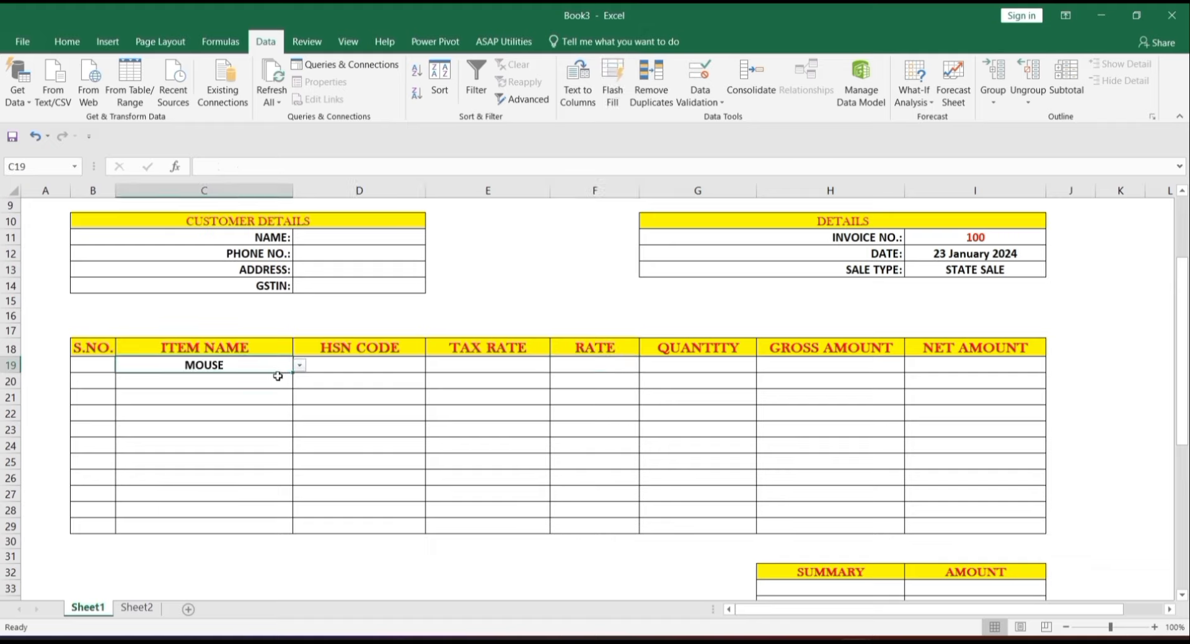
pyautogui.click(698, 364)
pyautogui.write('2')
pyautogui.press('Return')
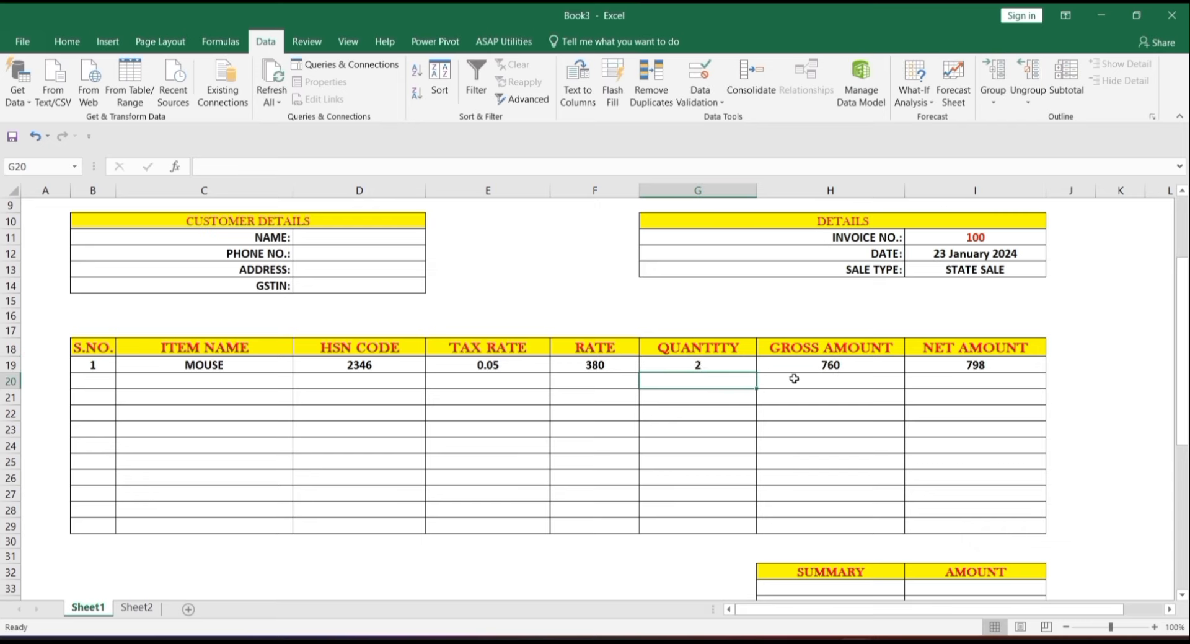
pyautogui.click(830, 366)
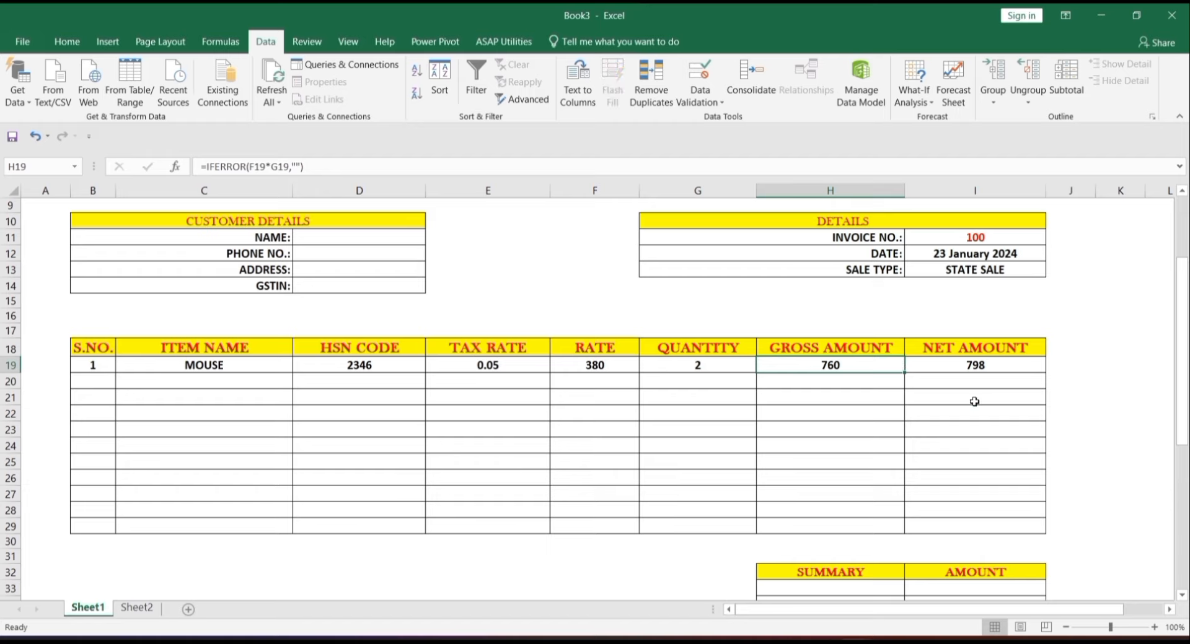
pyautogui.press('Down')
pyautogui.press('Down')
pyautogui.press('Down')
pyautogui.press('Down')
pyautogui.press('Down')
pyautogui.press('Down')
pyautogui.press('Down')
pyautogui.press('Down')
pyautogui.press('Down')
pyautogui.press('Down')
pyautogui.press('Down')
pyautogui.press('Down')
pyautogui.press('Down')
pyautogui.press('Down')
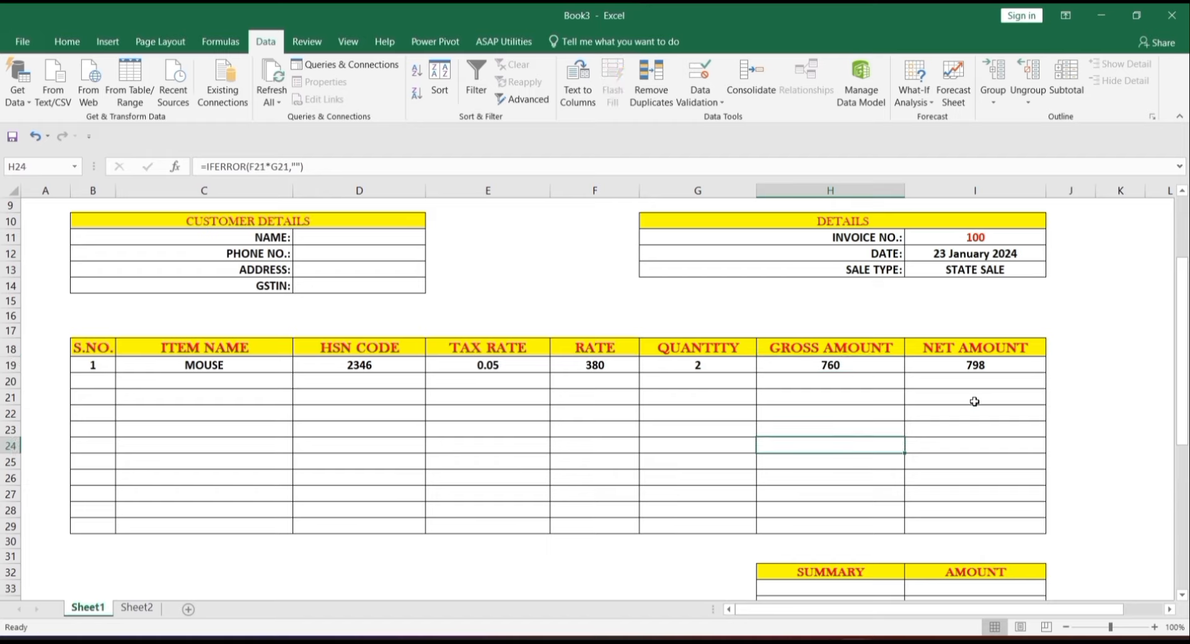
pyautogui.press('Down')
pyautogui.press('Down')
pyautogui.press('Down')
pyautogui.press('Down')
pyautogui.press('Down')
pyautogui.press('Down')
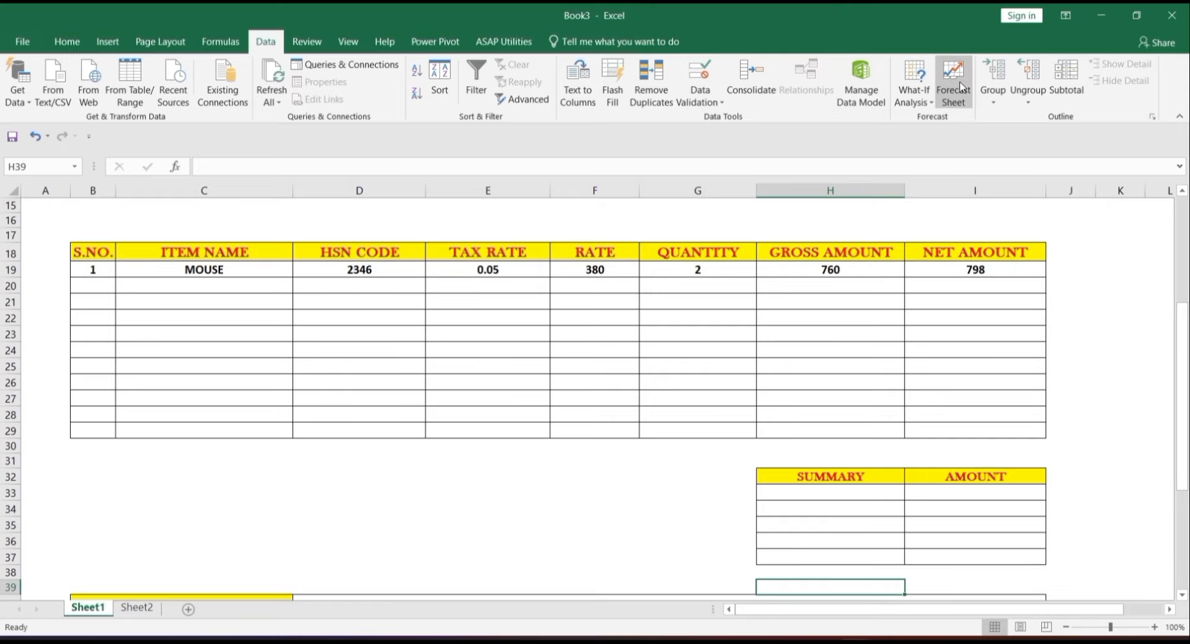
# - Collapse the ribbon and label H33 GROSS AMOUNT and H37 GRAND TOTAL
pyautogui.hotkey('ctrl', 'F1')
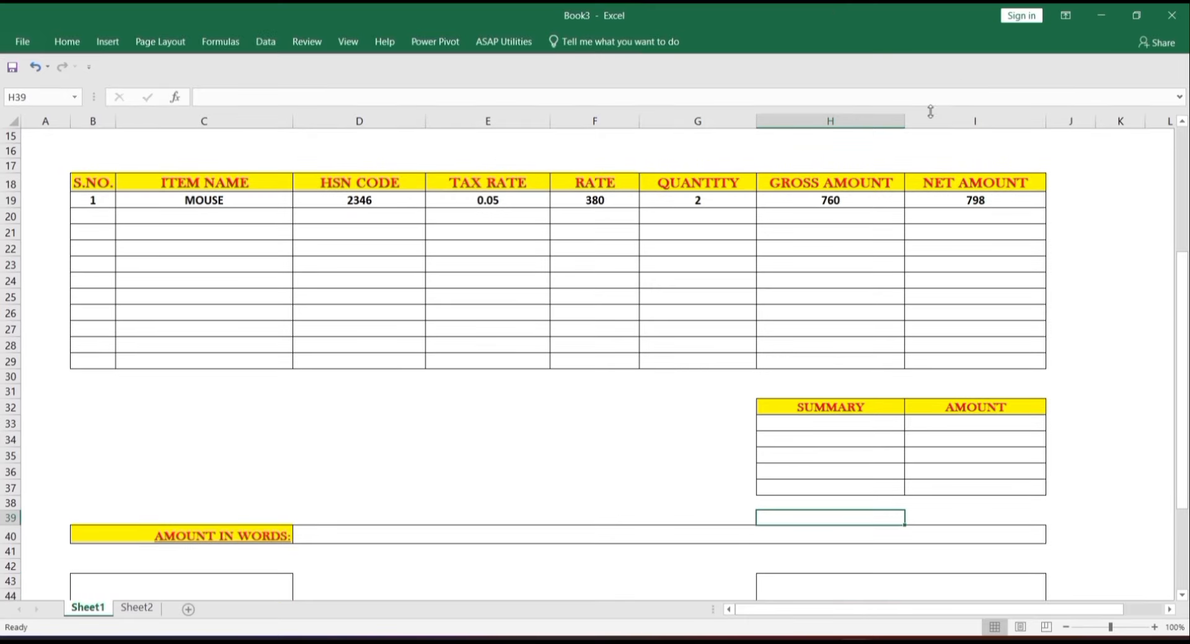
pyautogui.scroll(2, 852, 502)
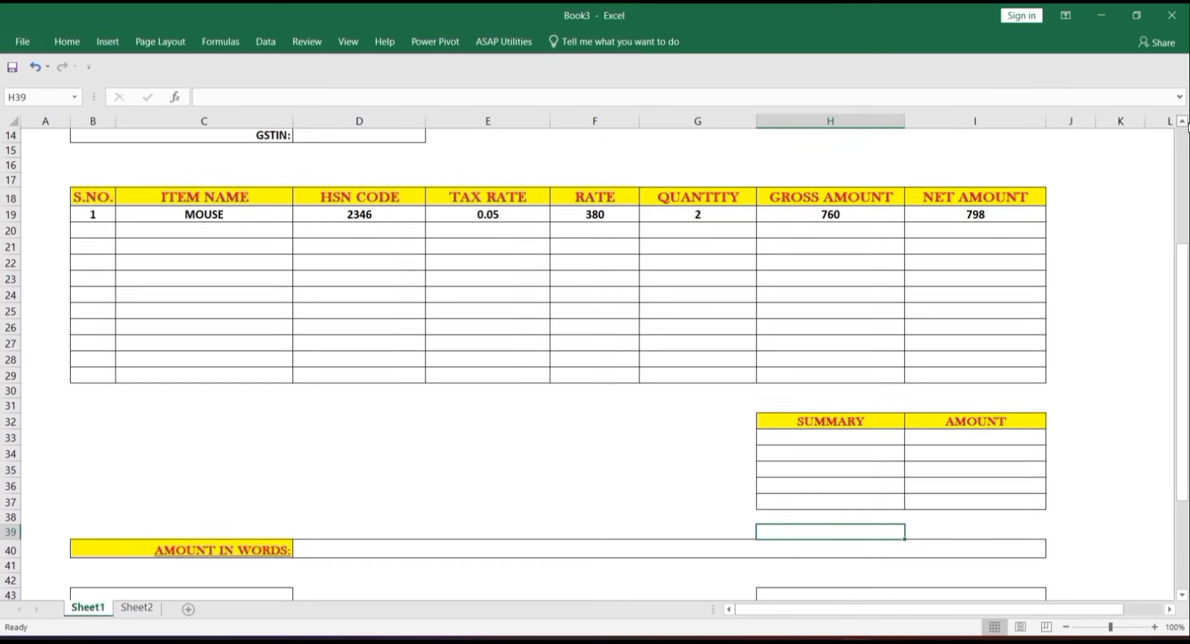
pyautogui.click(853, 502)
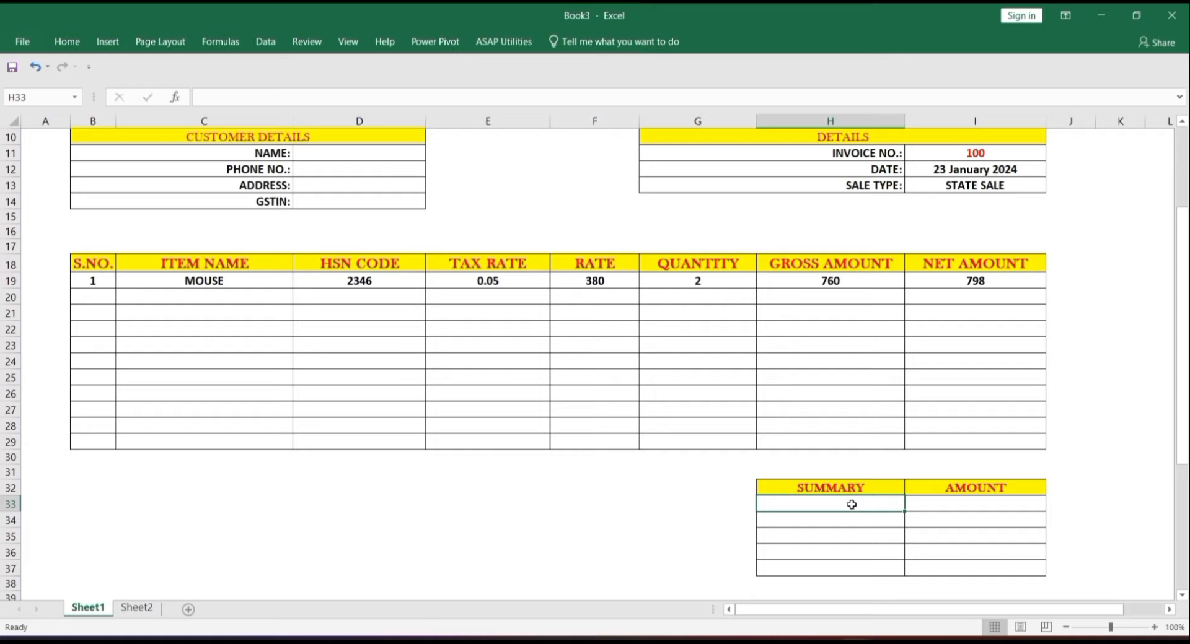
pyautogui.write('GR')
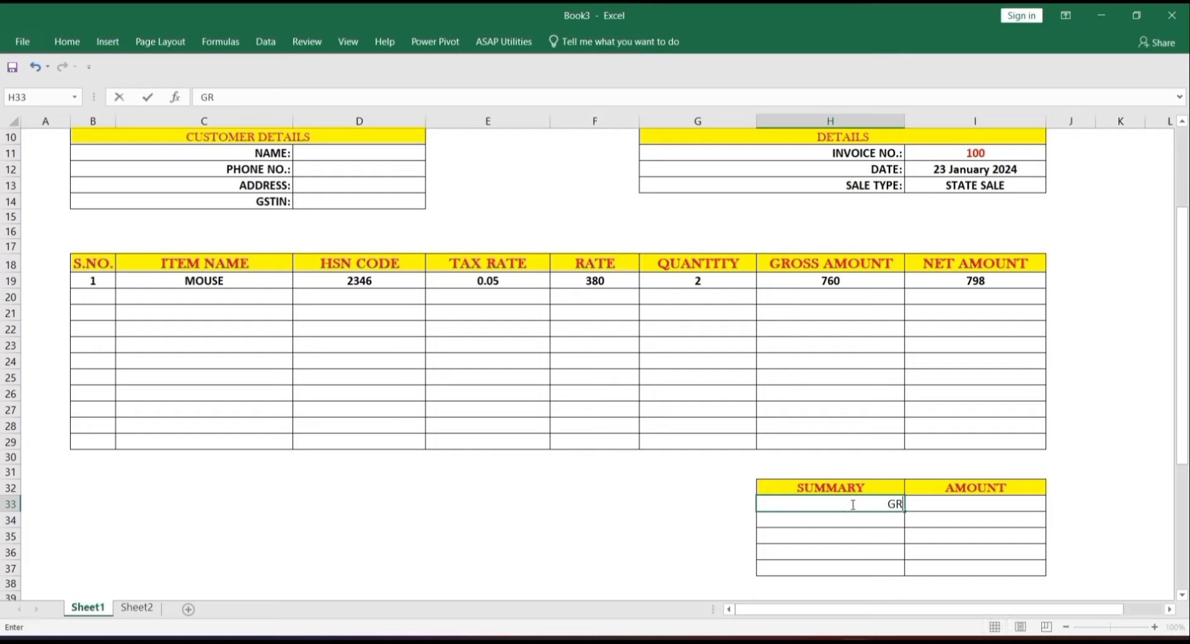
pyautogui.write('OSS AMOUNT')
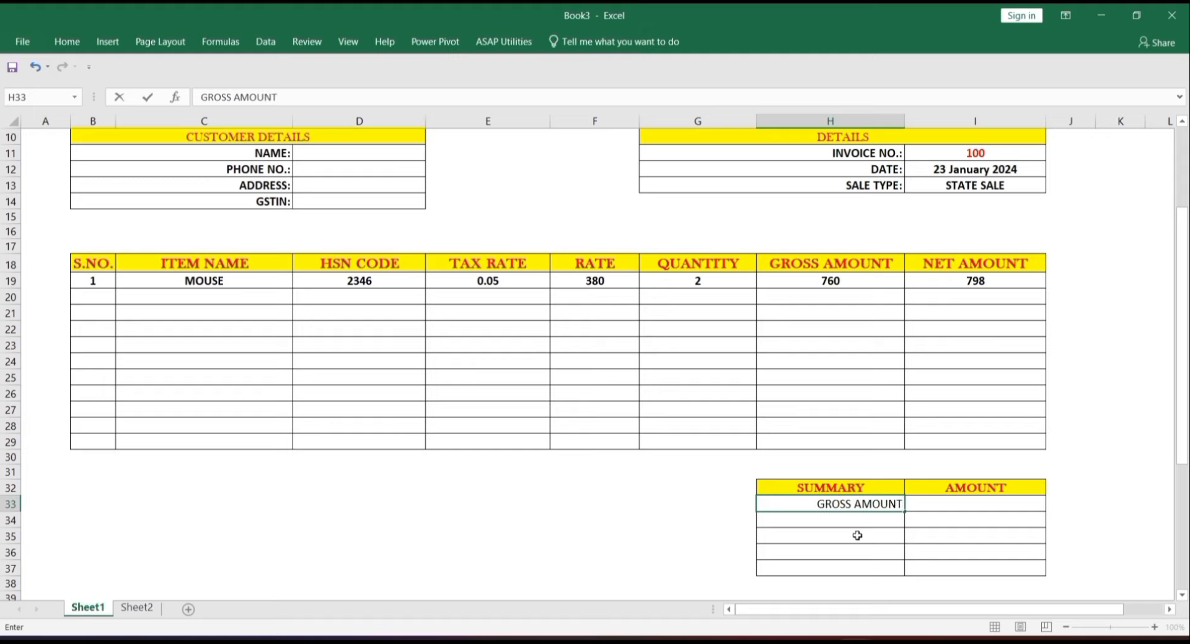
pyautogui.click(863, 573)
pyautogui.write('GRAND')
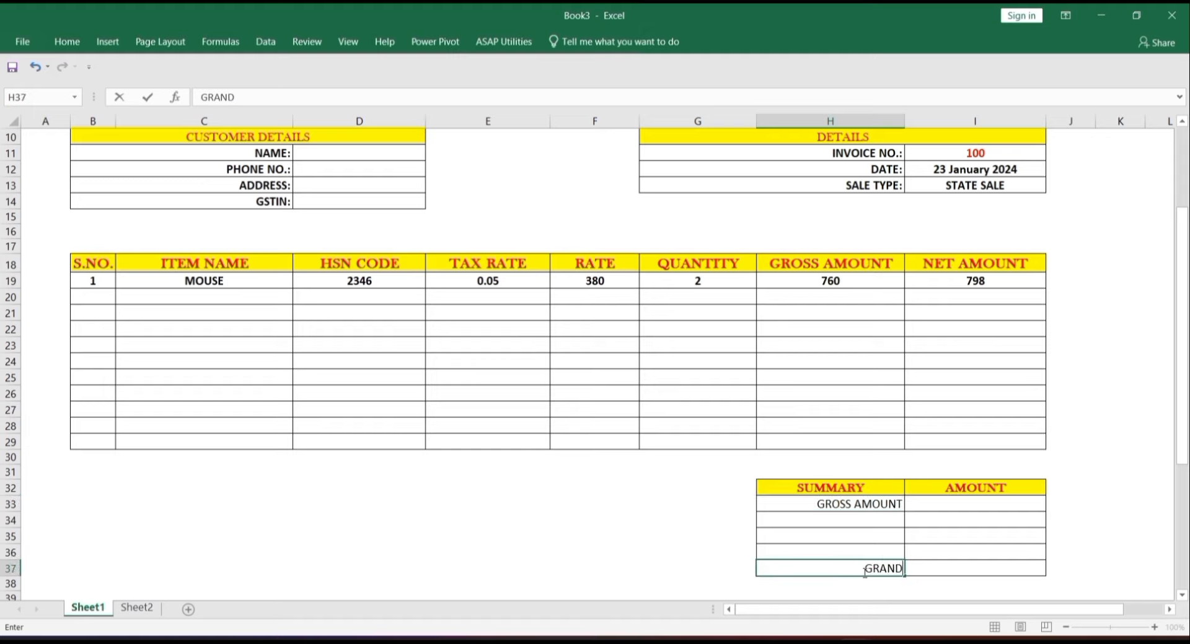
pyautogui.write(' TOTAL')
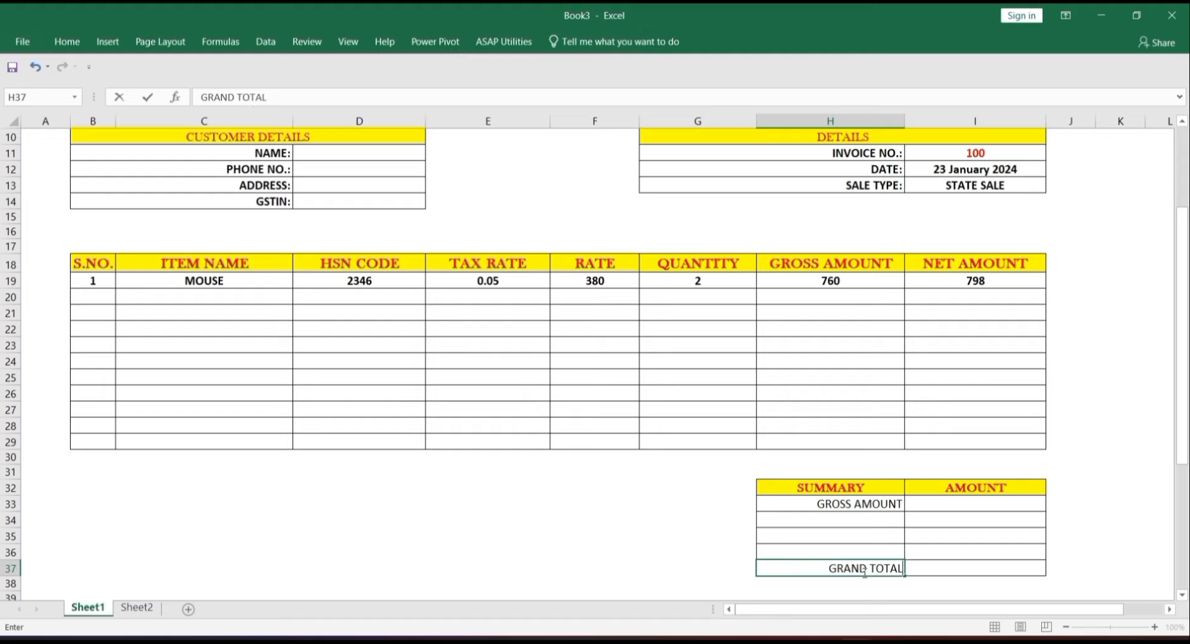
pyautogui.press('Return')
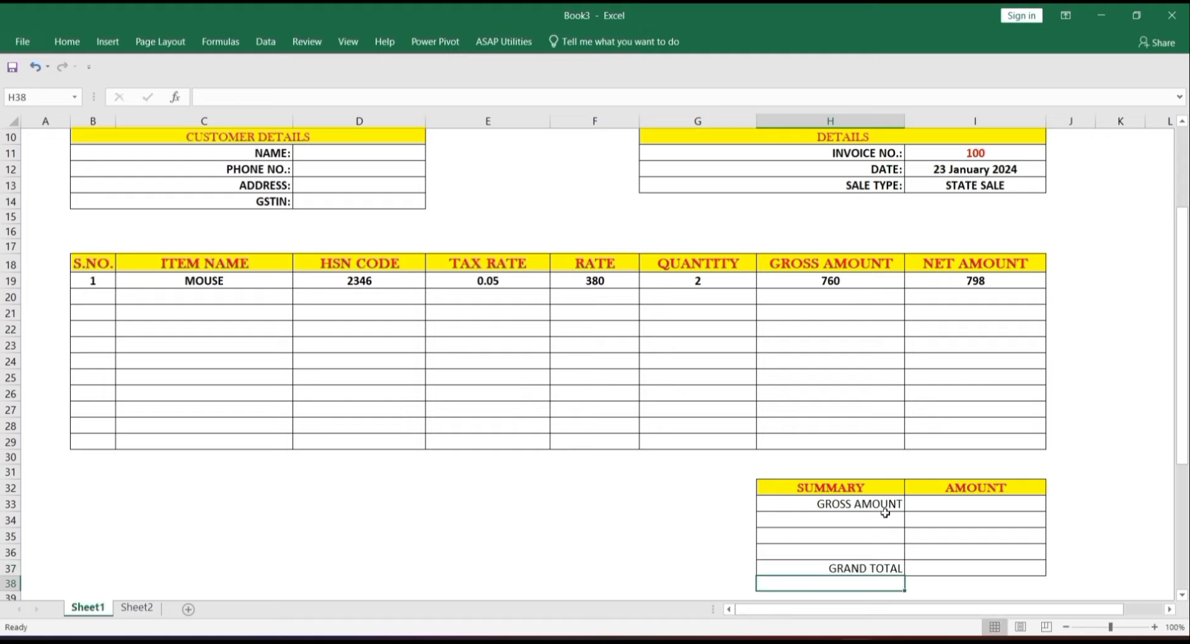
# - Switch the sale type in I13 to INTERSTATE SALE
pyautogui.click(870, 523)
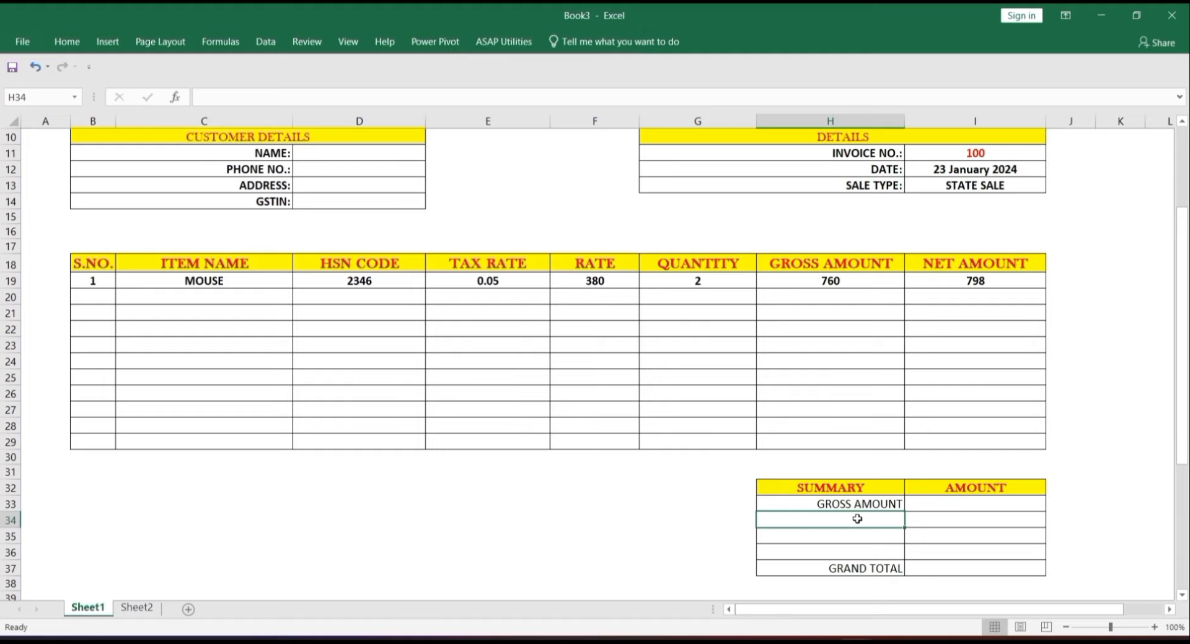
pyautogui.moveTo(1016, 186); pyautogui.dragTo(1052, 187)
pyautogui.click(1052, 187)
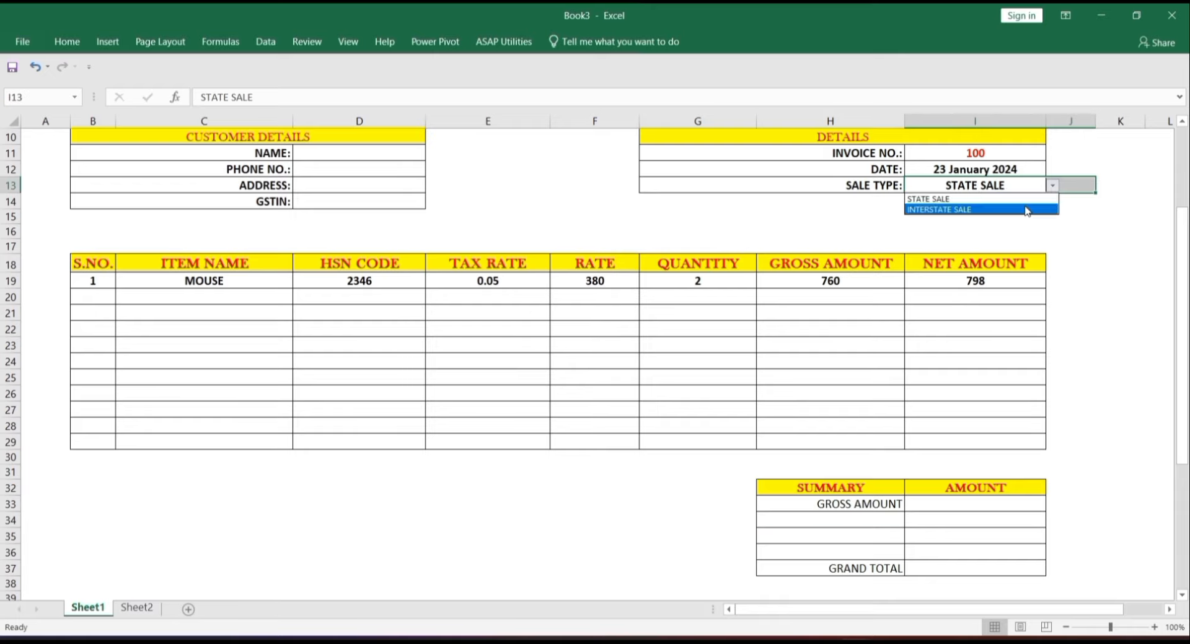
pyautogui.click(1028, 210)
# - Enter =IF(I13="INTERSTATE SALE","IGST","") in H34 so it shows IGST
pyautogui.click(819, 523)
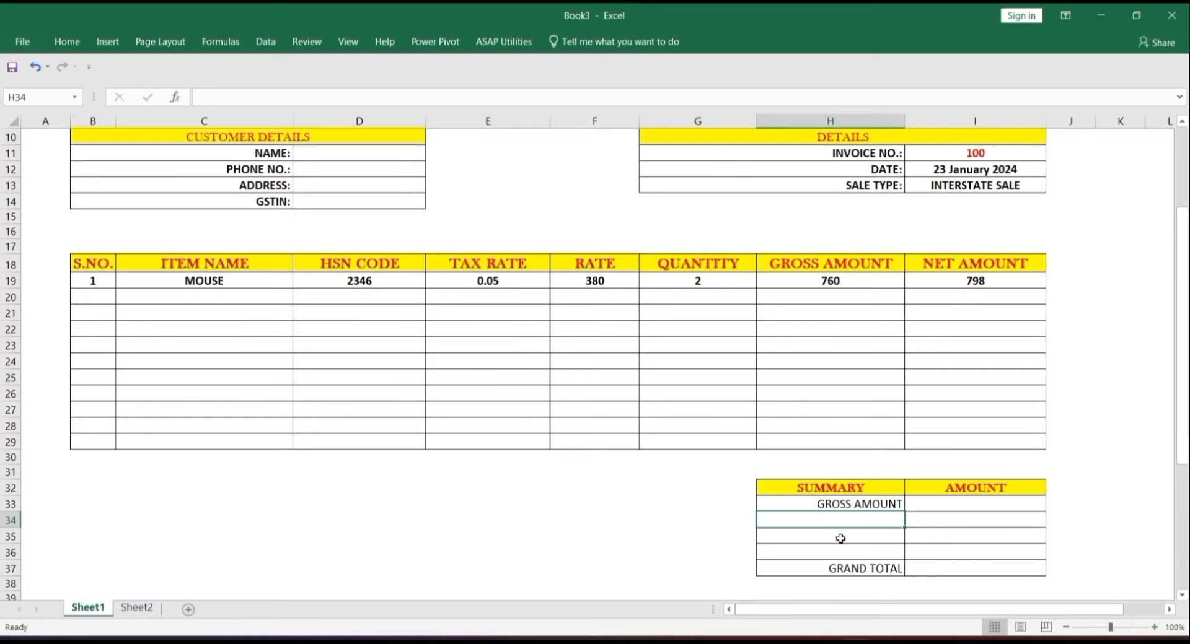
pyautogui.click(840, 538)
pyautogui.click(850, 553)
pyautogui.click(868, 519)
pyautogui.write('=IF')
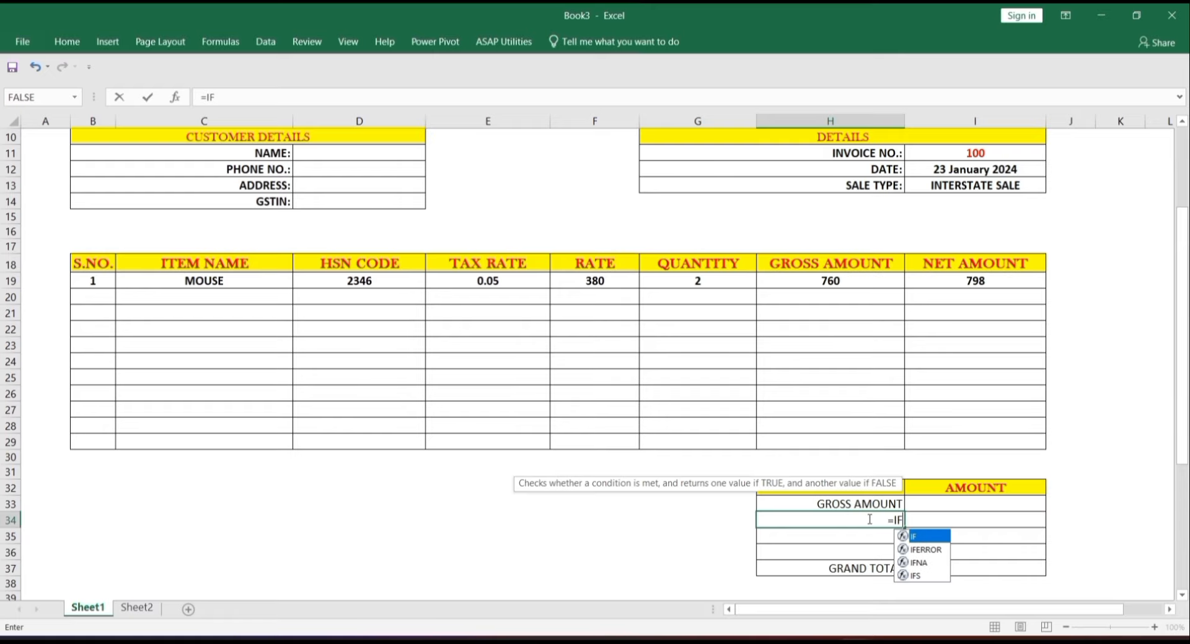
pyautogui.write('(')
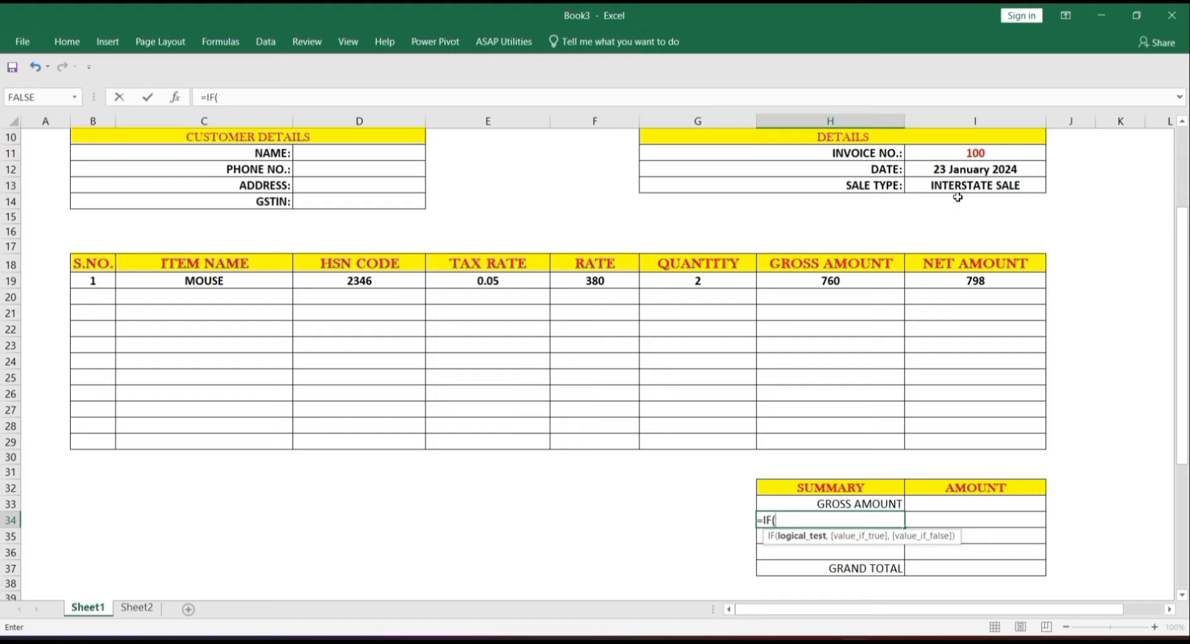
pyautogui.click(964, 183)
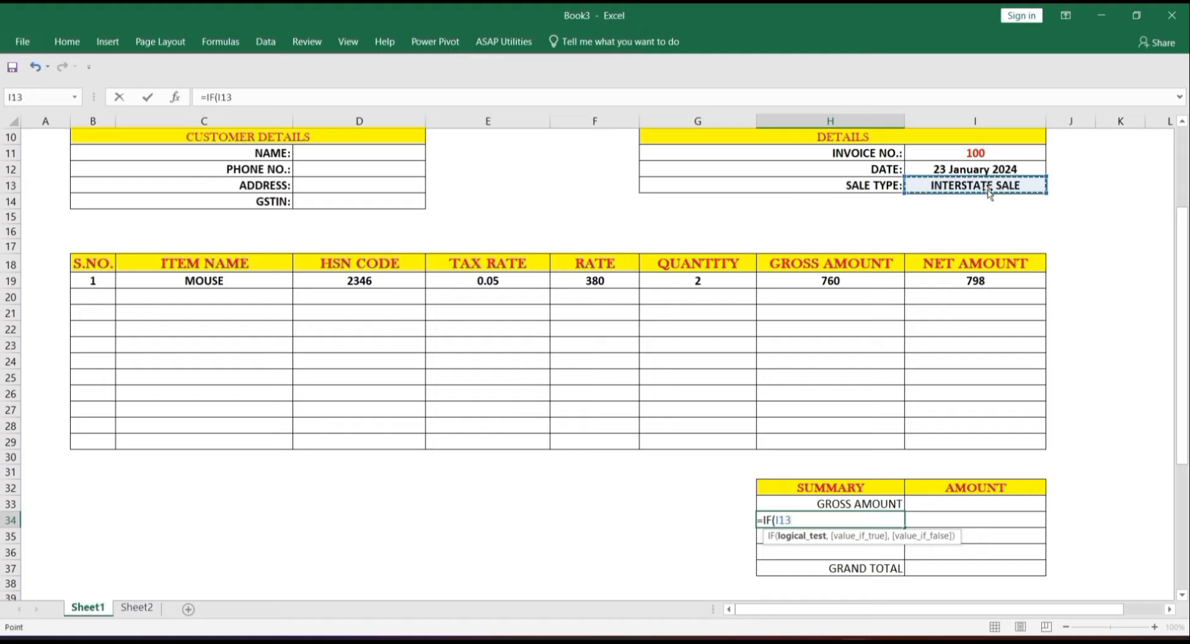
pyautogui.write('=')
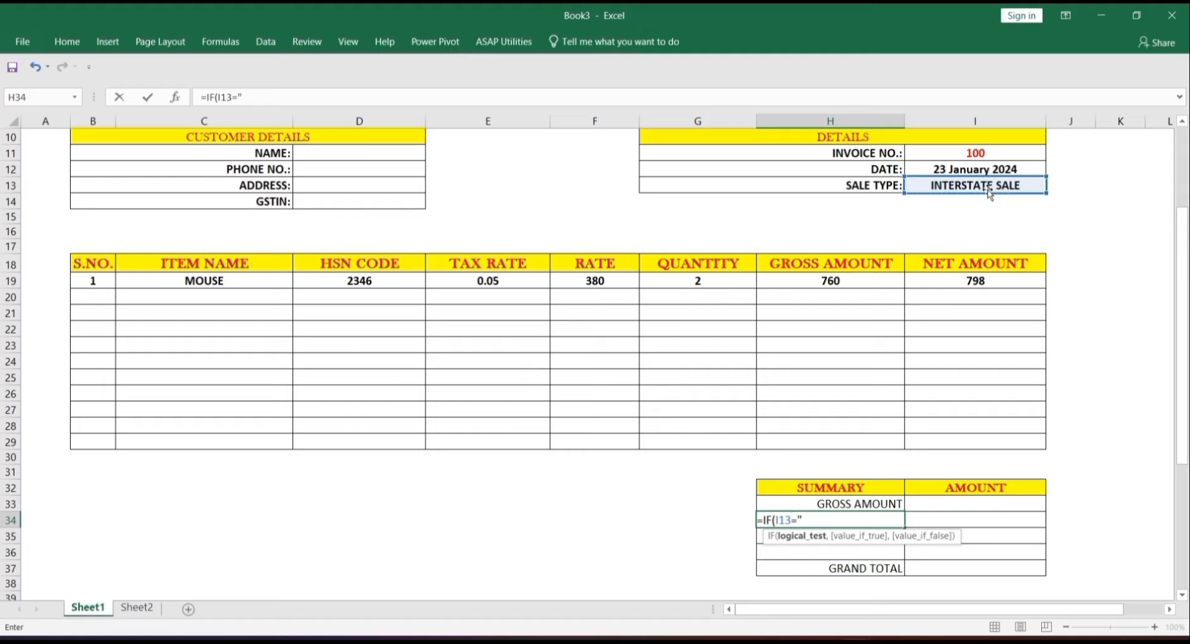
pyautogui.write('"INTERSTAT')
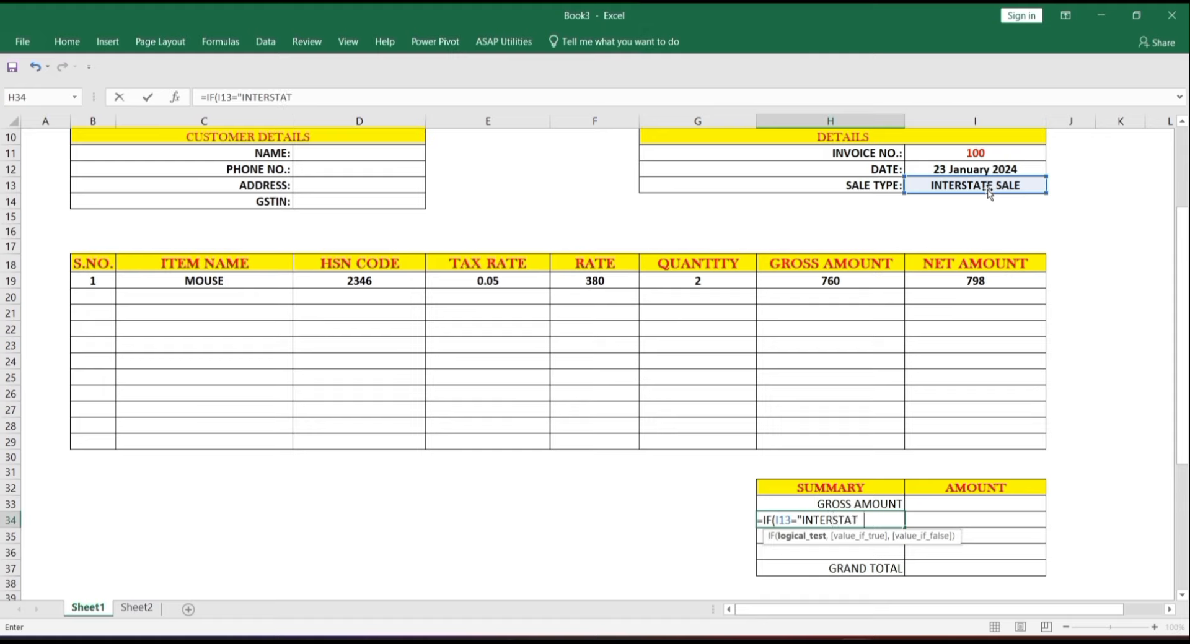
pyautogui.write('E SALE",')
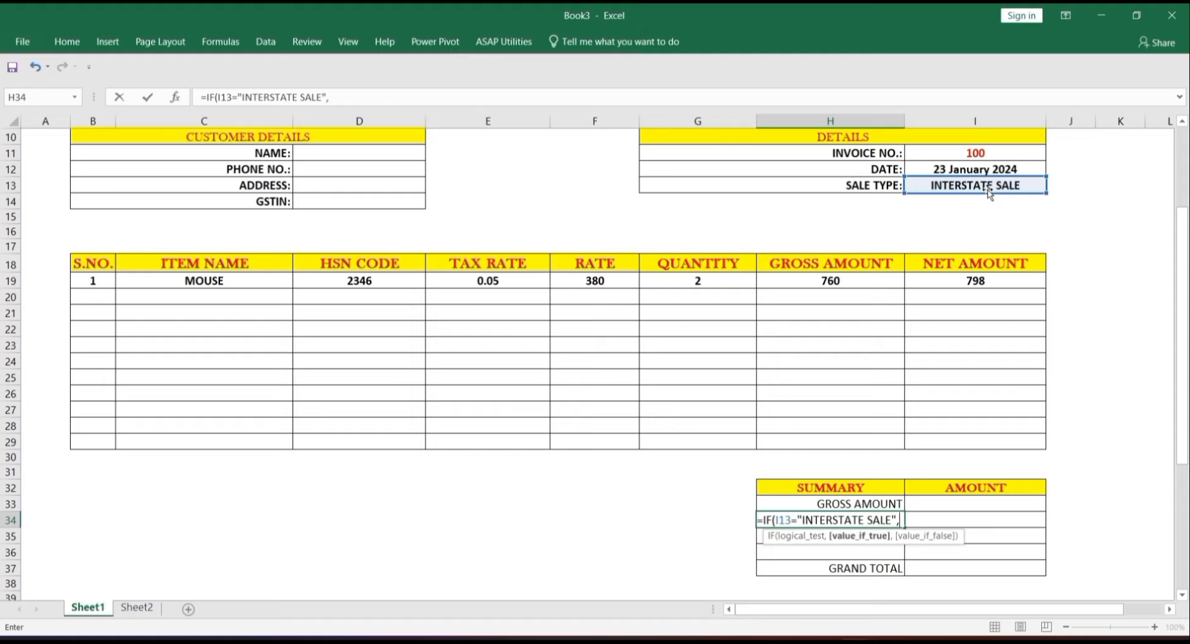
pyautogui.write('"')
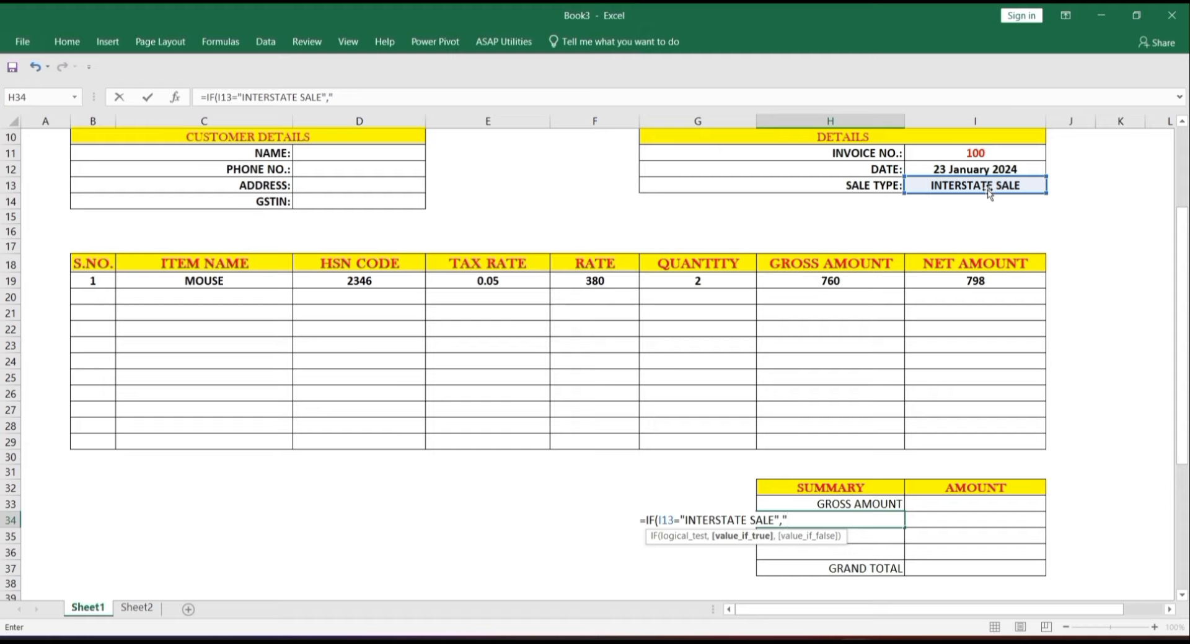
pyautogui.write('IGST",')
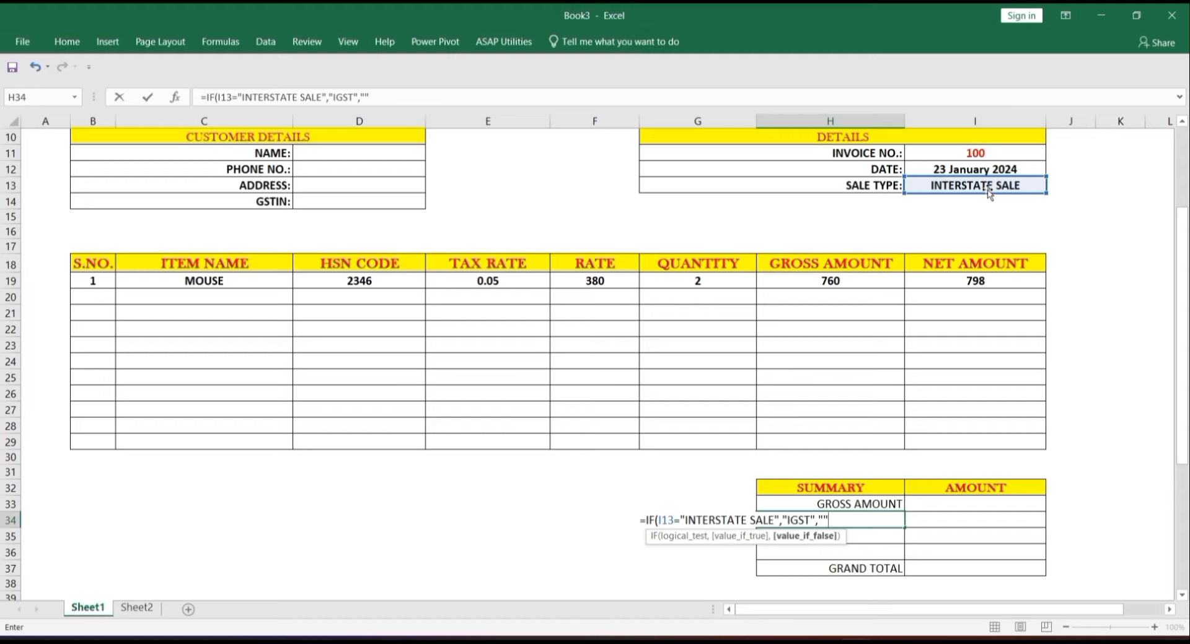
pyautogui.write('"")')
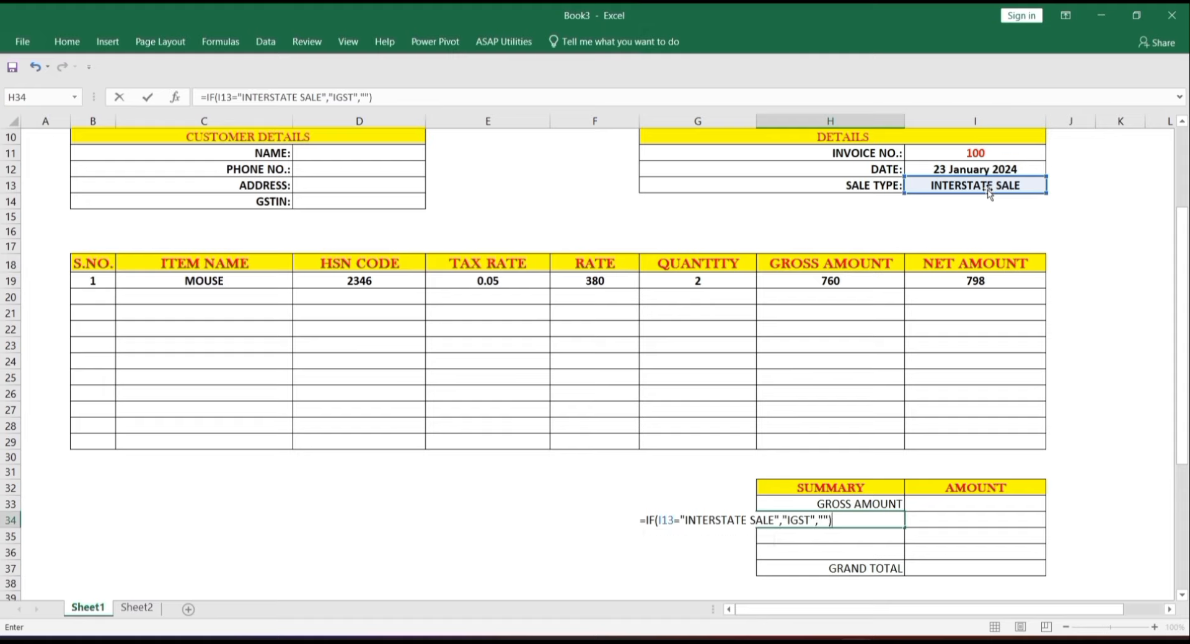
pyautogui.press('Return')
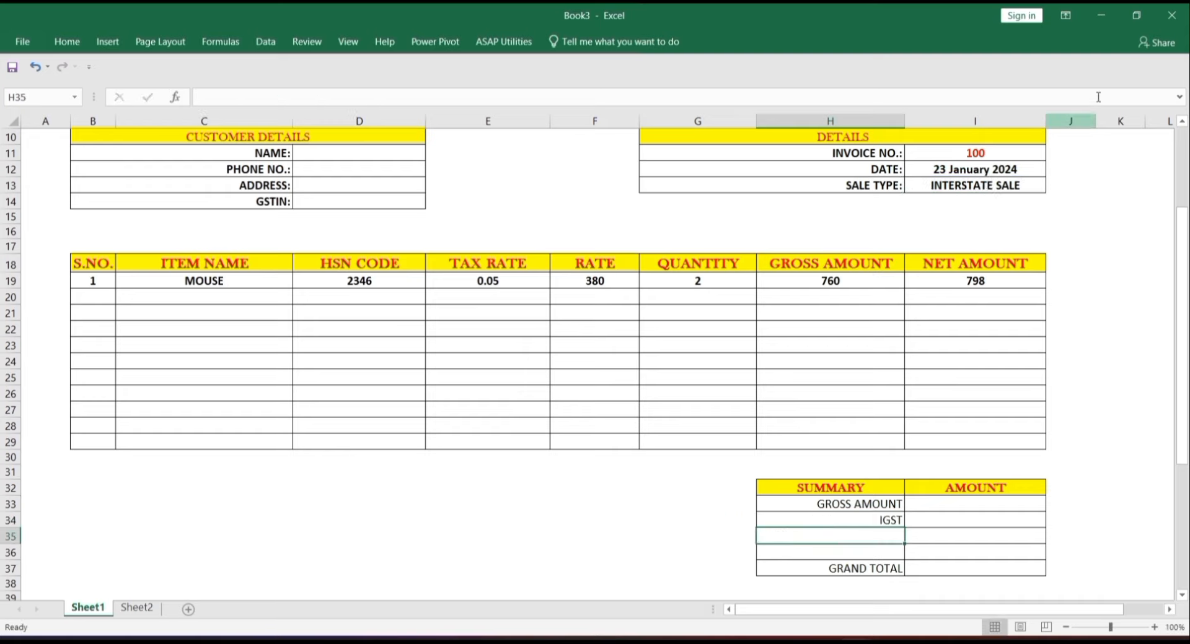
pyautogui.click(1032, 185)
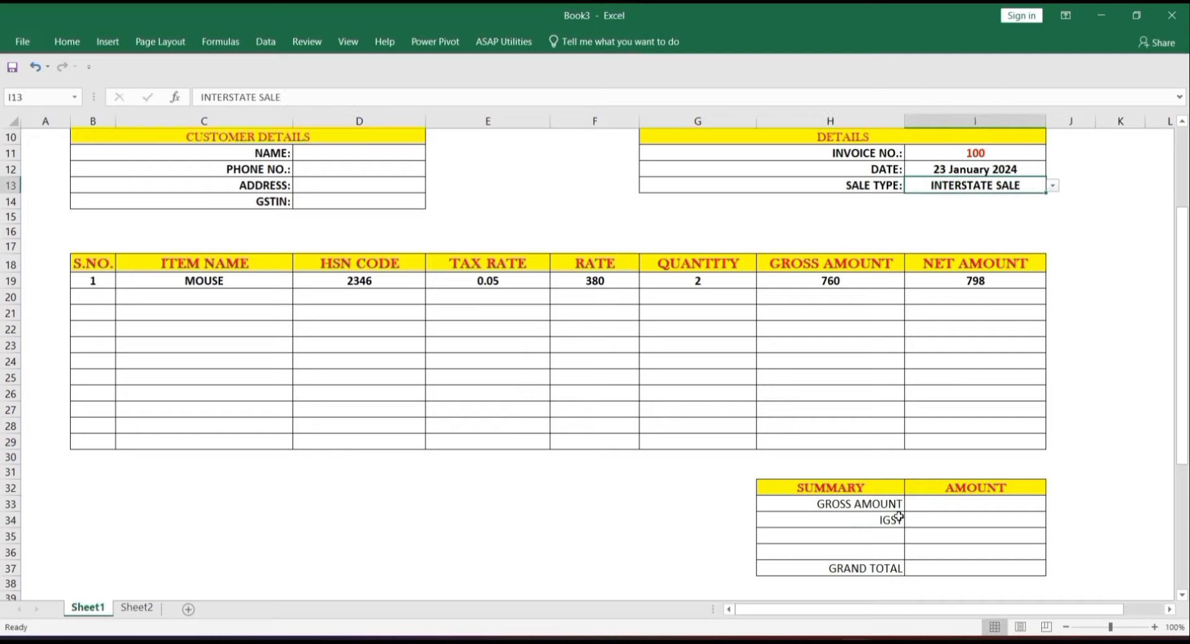
pyautogui.moveTo(877, 507); pyautogui.dragTo(867, 567)
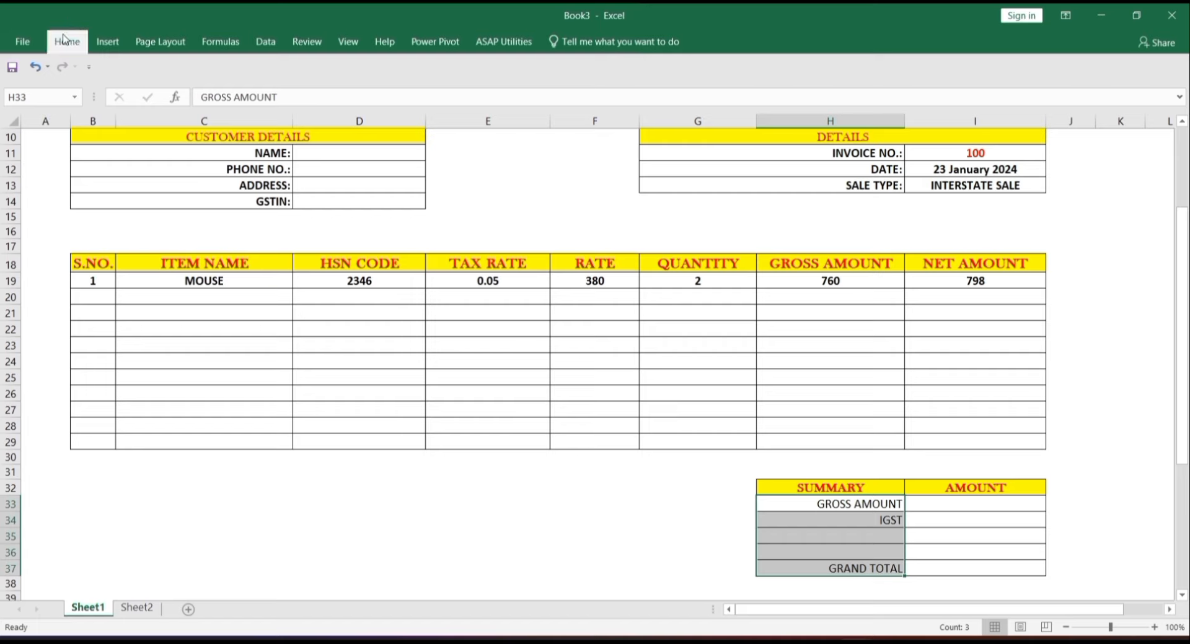
# - Make the summary labels in H33:H37 14 pt, bold and centred
pyautogui.click(66, 41)
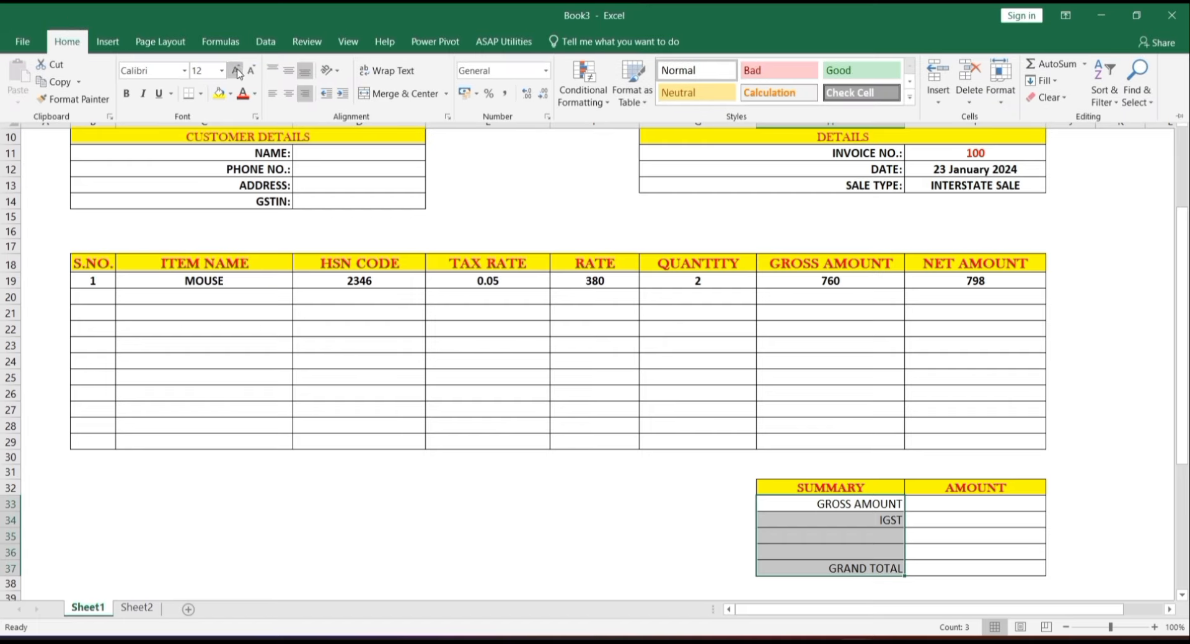
pyautogui.click(236, 70)
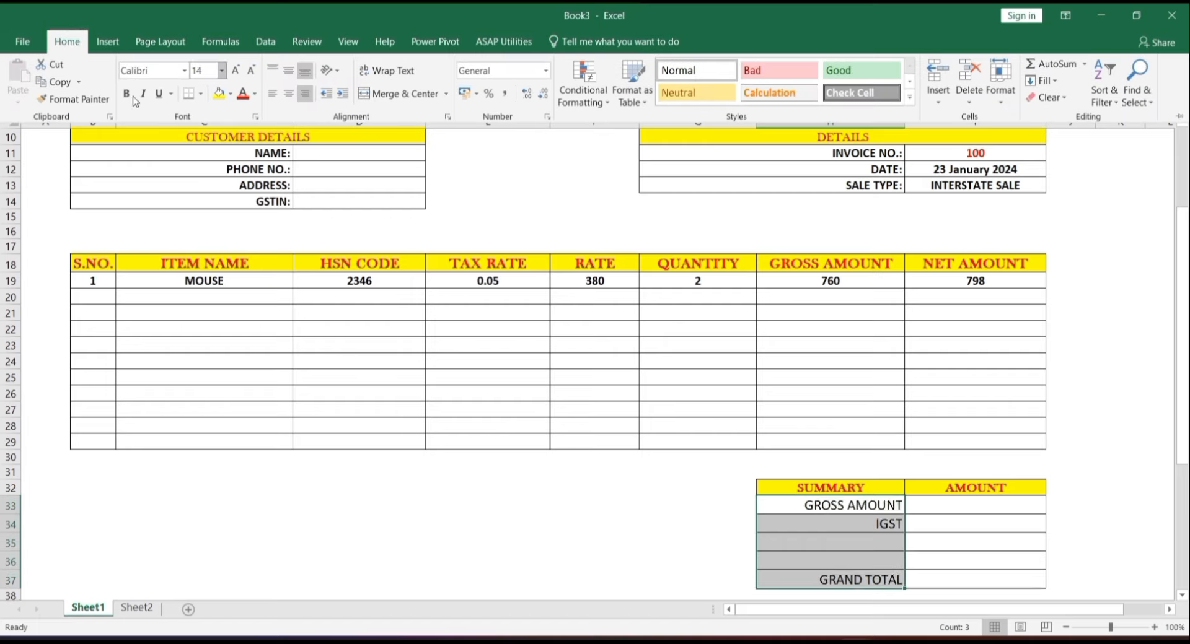
pyautogui.click(129, 94)
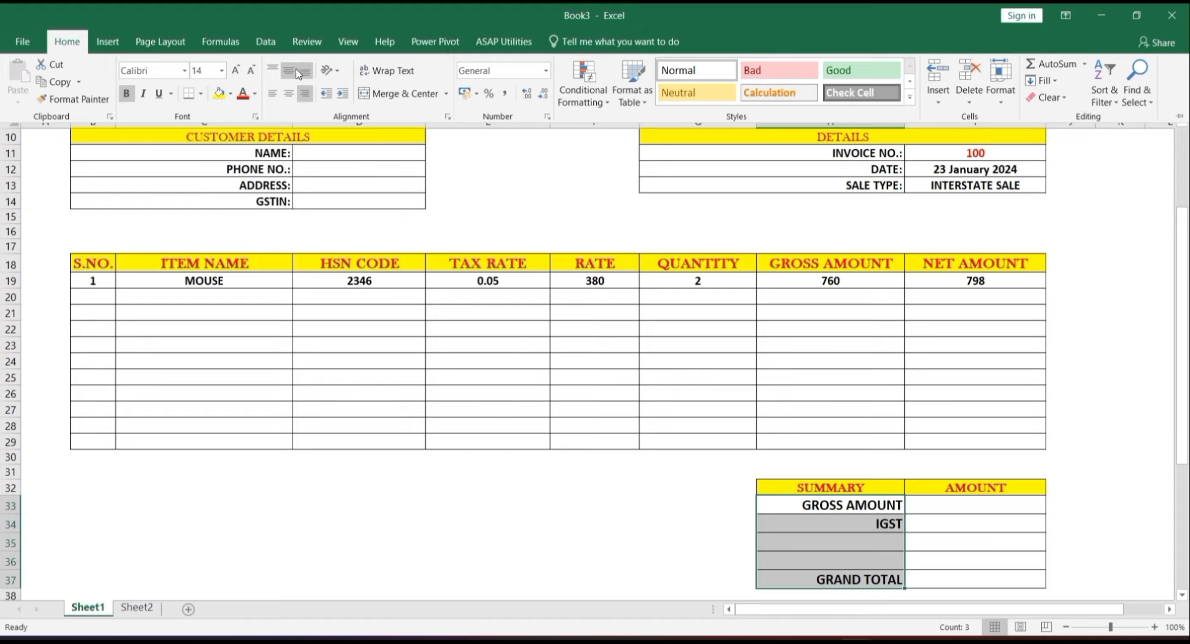
pyautogui.click(290, 95)
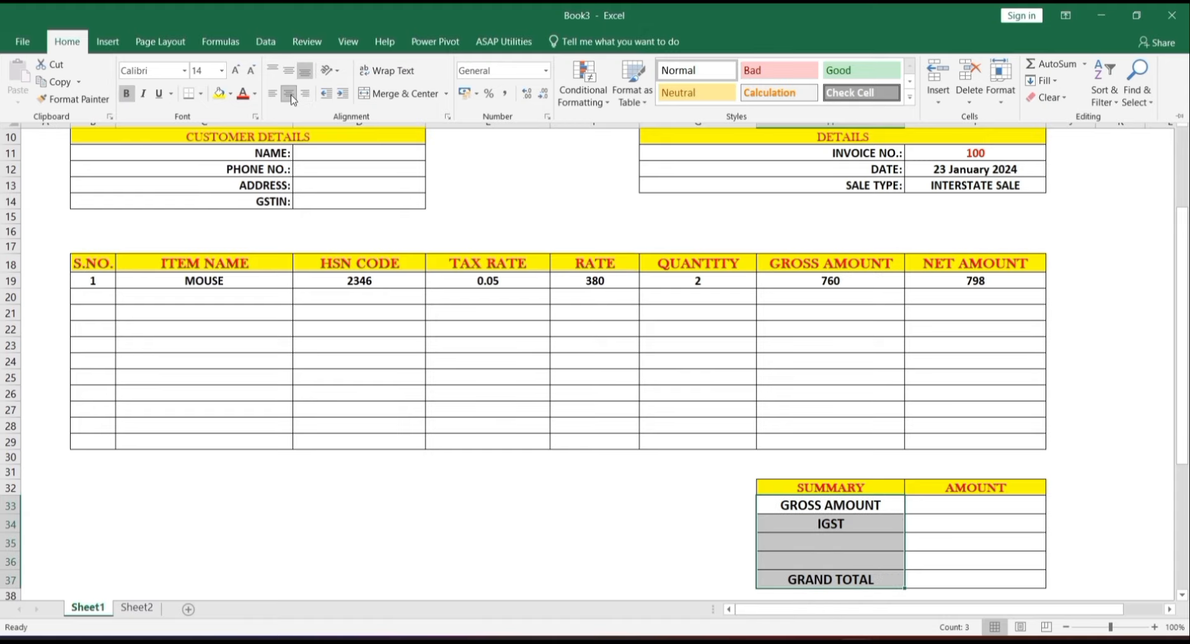
pyautogui.click(844, 529)
pyautogui.click(844, 528)
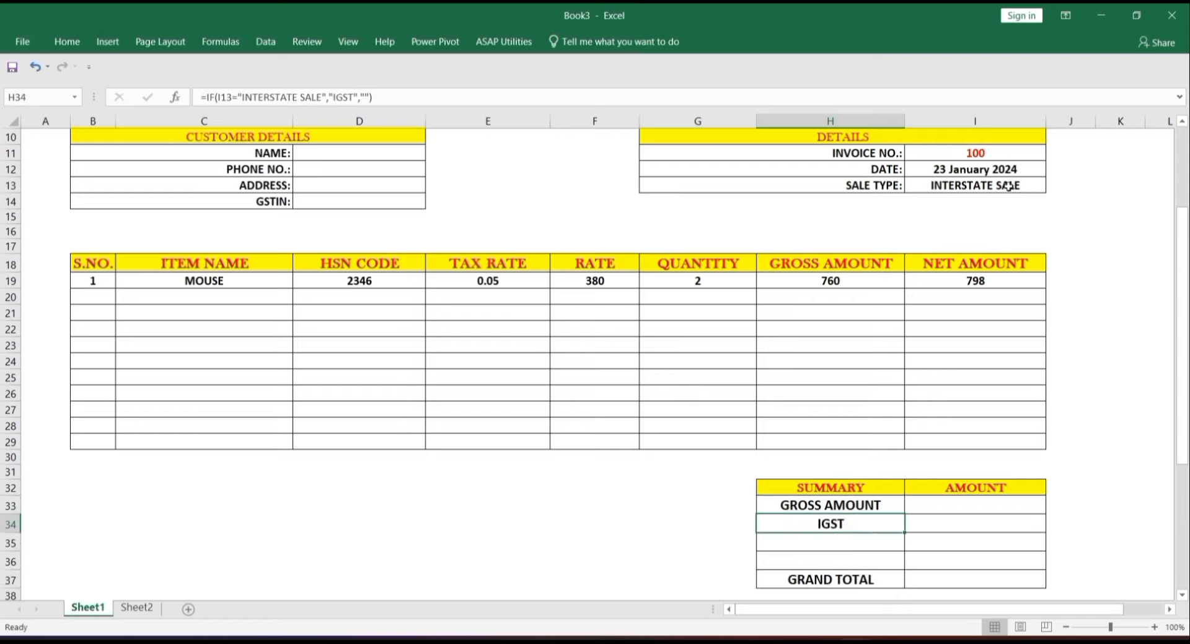
pyautogui.click(1008, 186)
# - Change the sale type in I13 back to STATE SALE
pyautogui.click(1052, 185)
pyautogui.click(1043, 205)
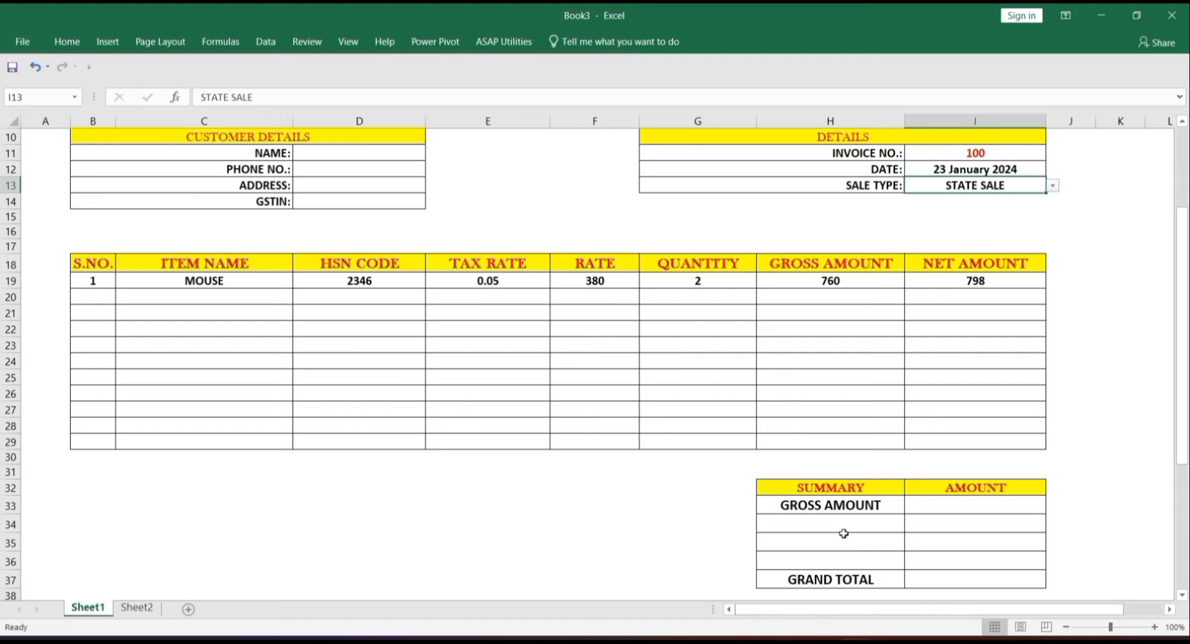
pyautogui.click(806, 555)
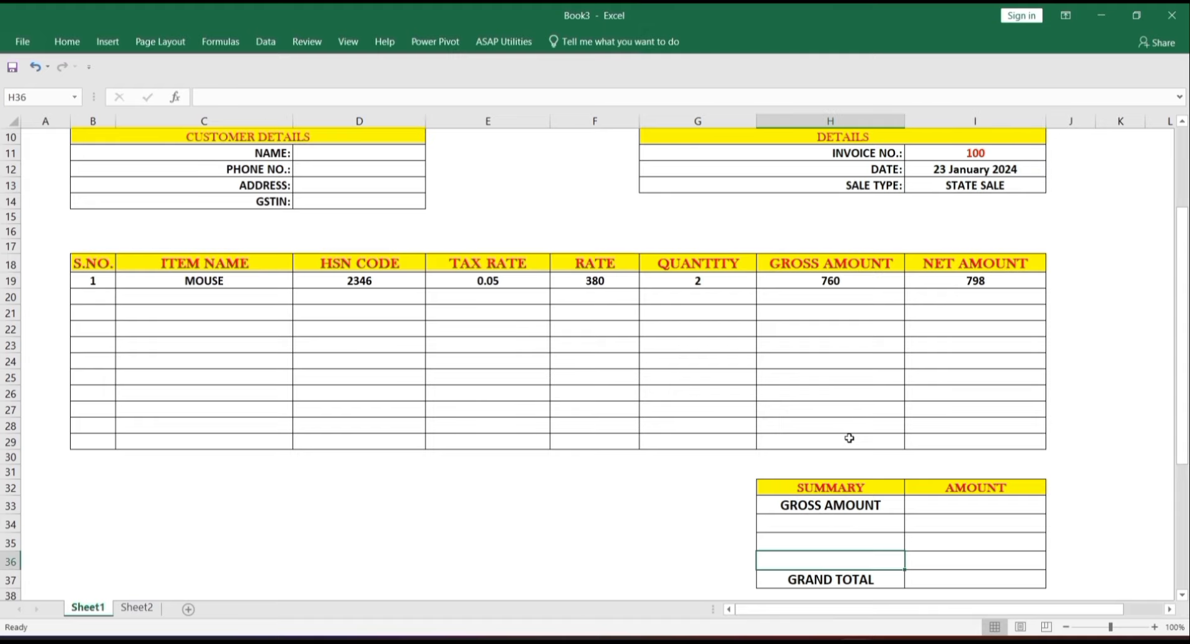
pyautogui.click(805, 543)
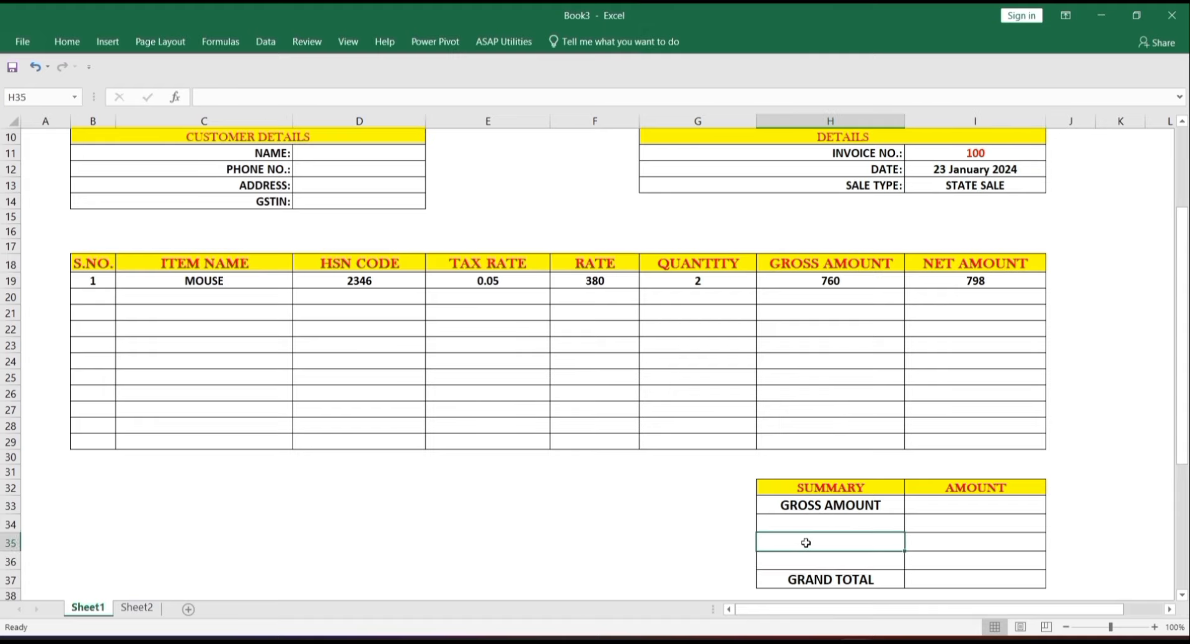
pyautogui.click(809, 558)
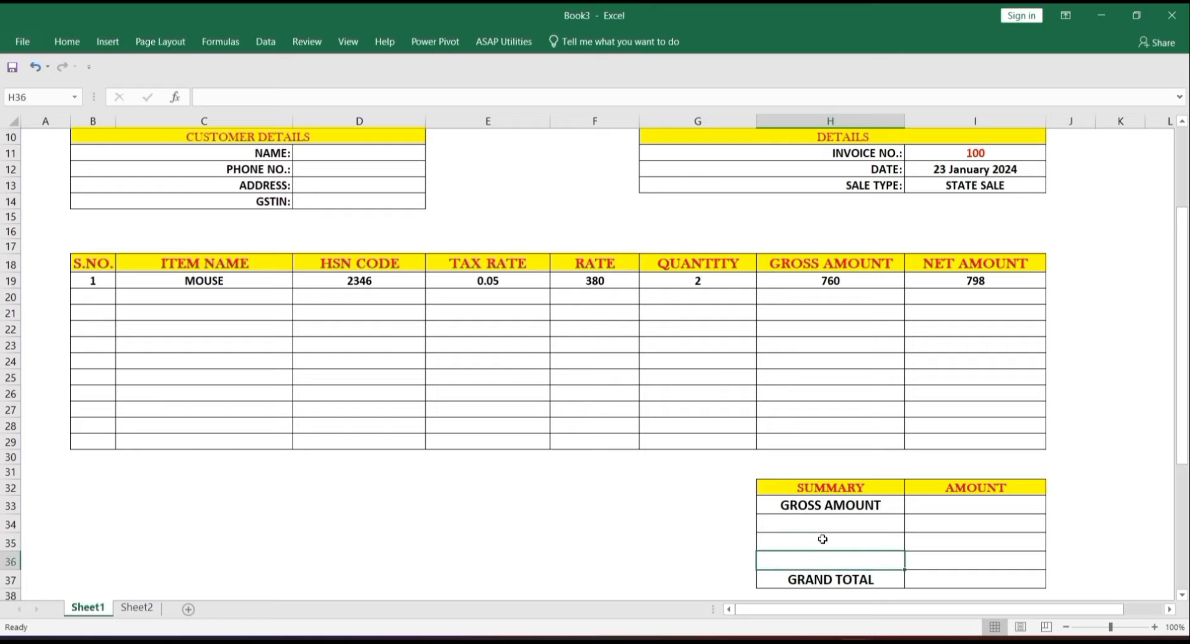
# - Enter =IF(I13="STATE SALE","CGST","") in H35 to show CGST for state sales
pyautogui.click(823, 540)
pyautogui.write('=F')
pyautogui.press('BackSpace')
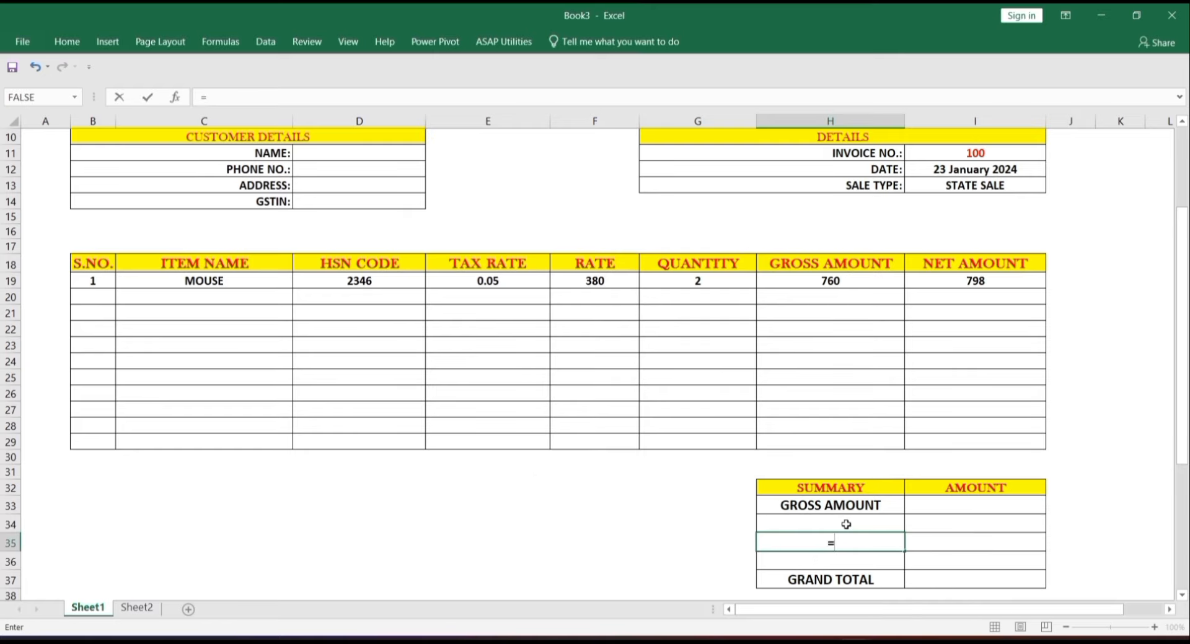
pyautogui.write('IF(')
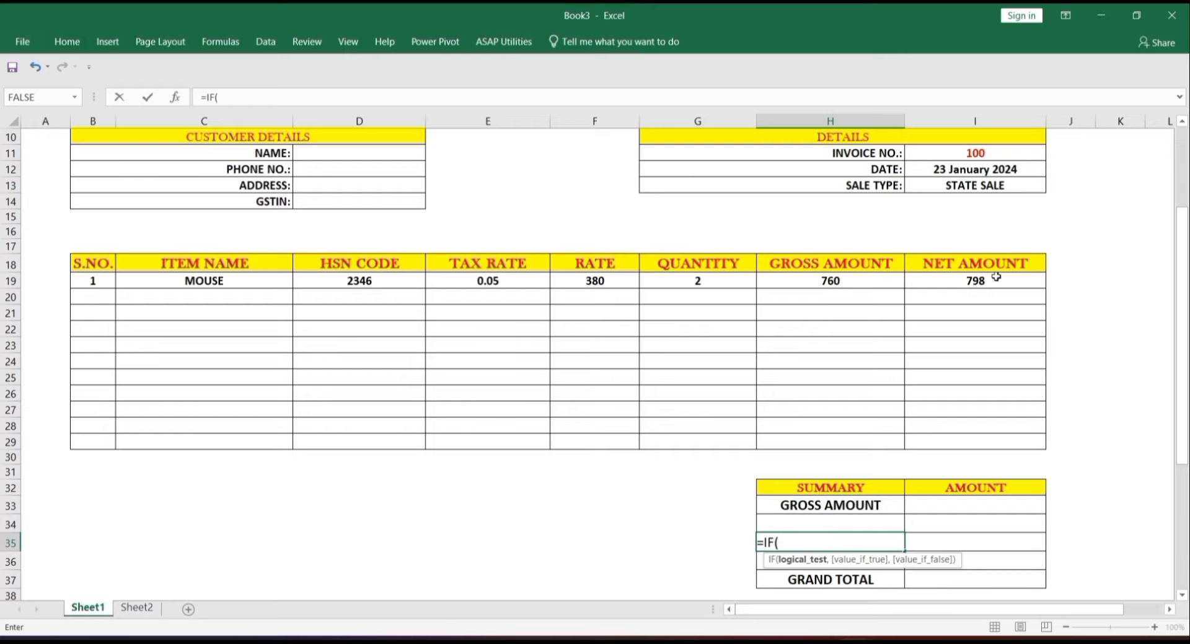
pyautogui.click(1018, 187)
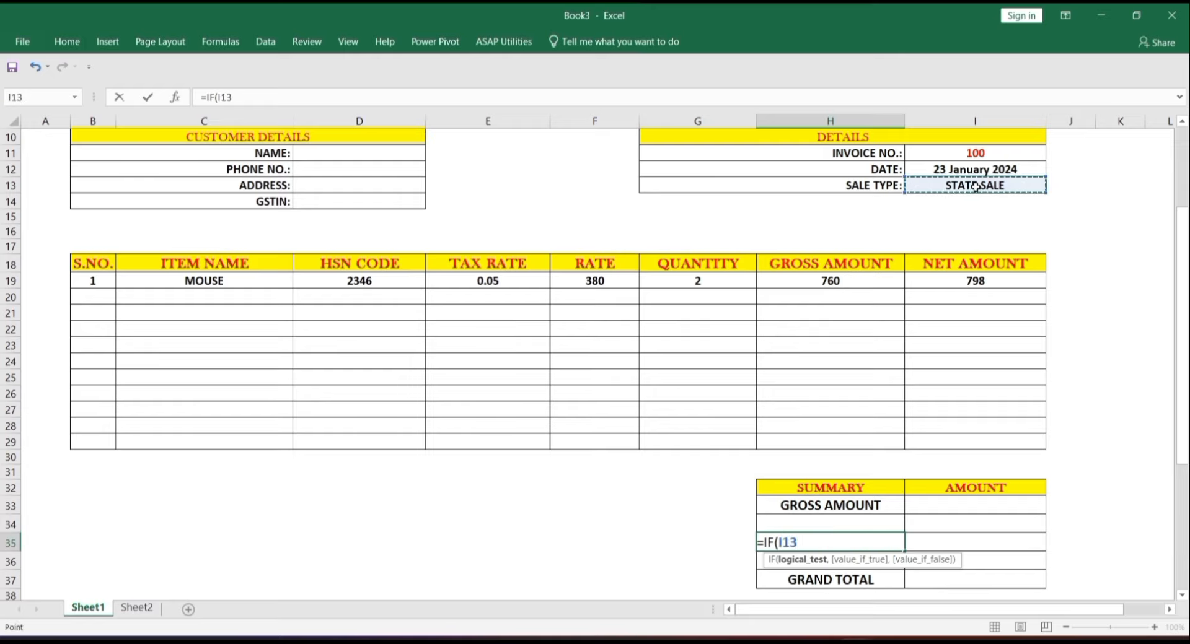
pyautogui.write('=')
pyautogui.write('"STAT')
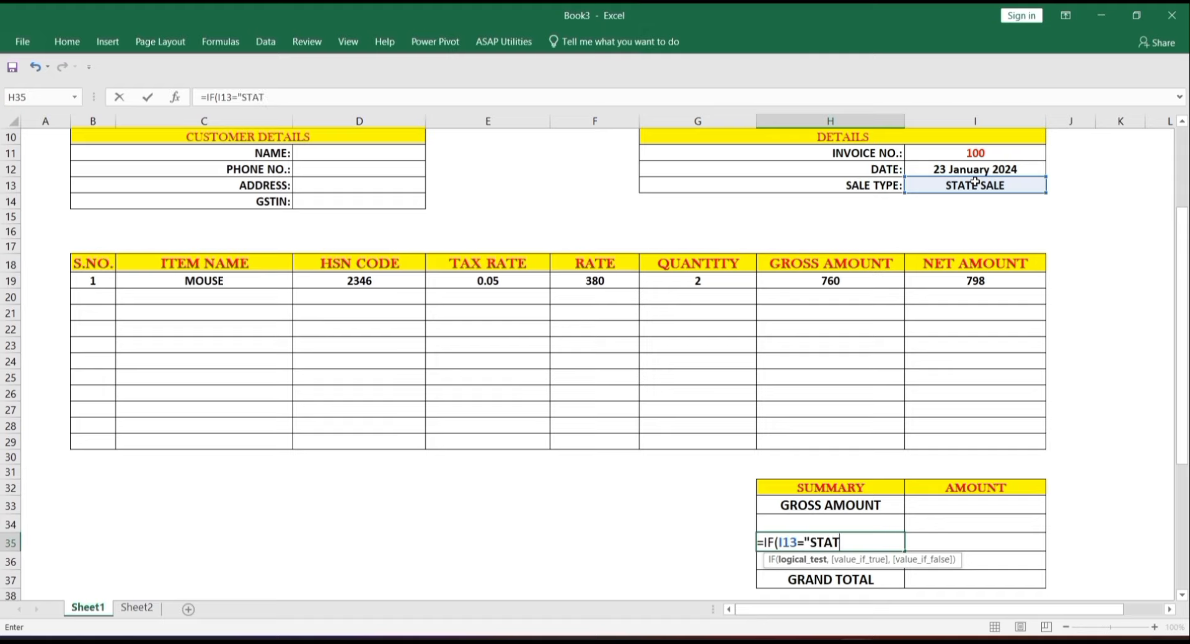
pyautogui.write('E SALE","CGST"')
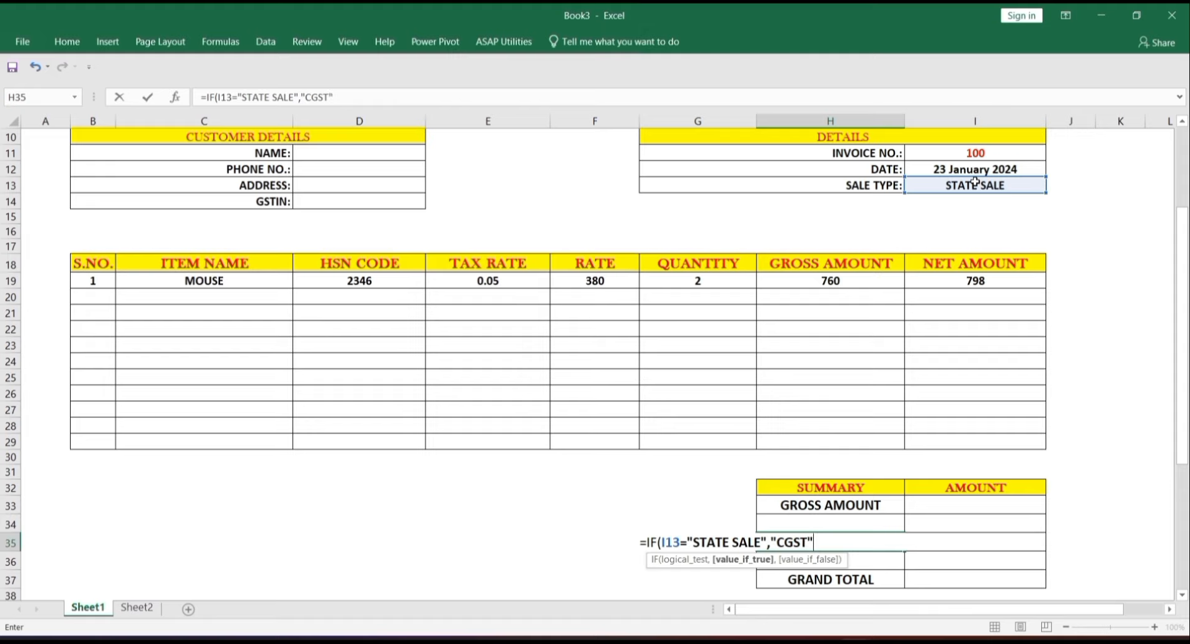
pyautogui.write(',')
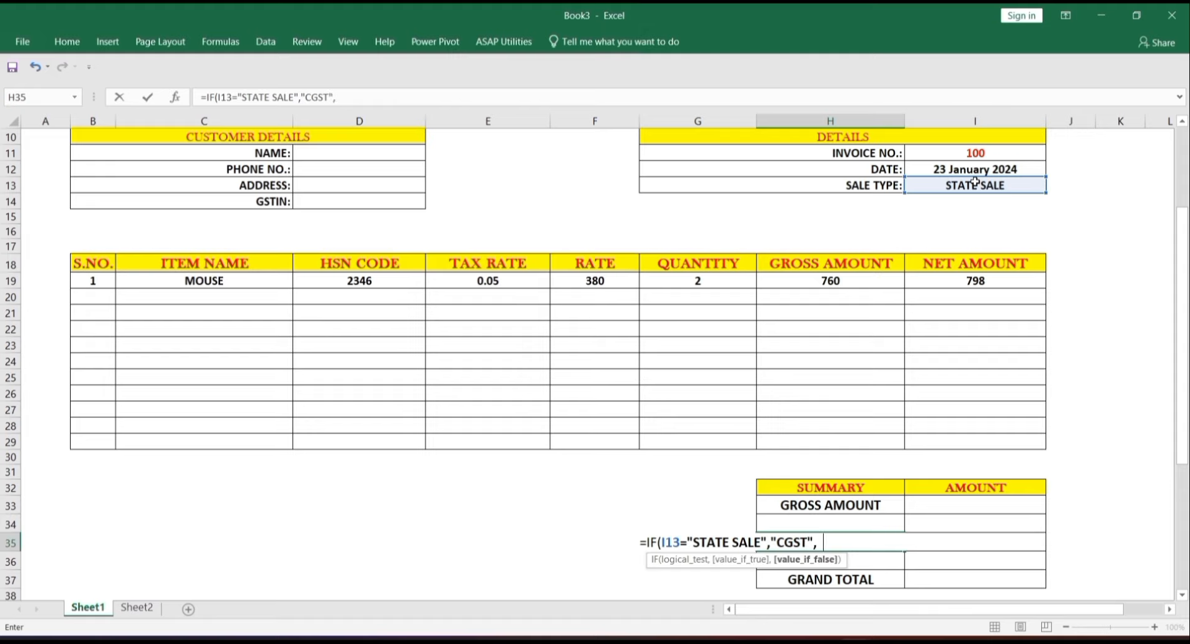
pyautogui.write('"")')
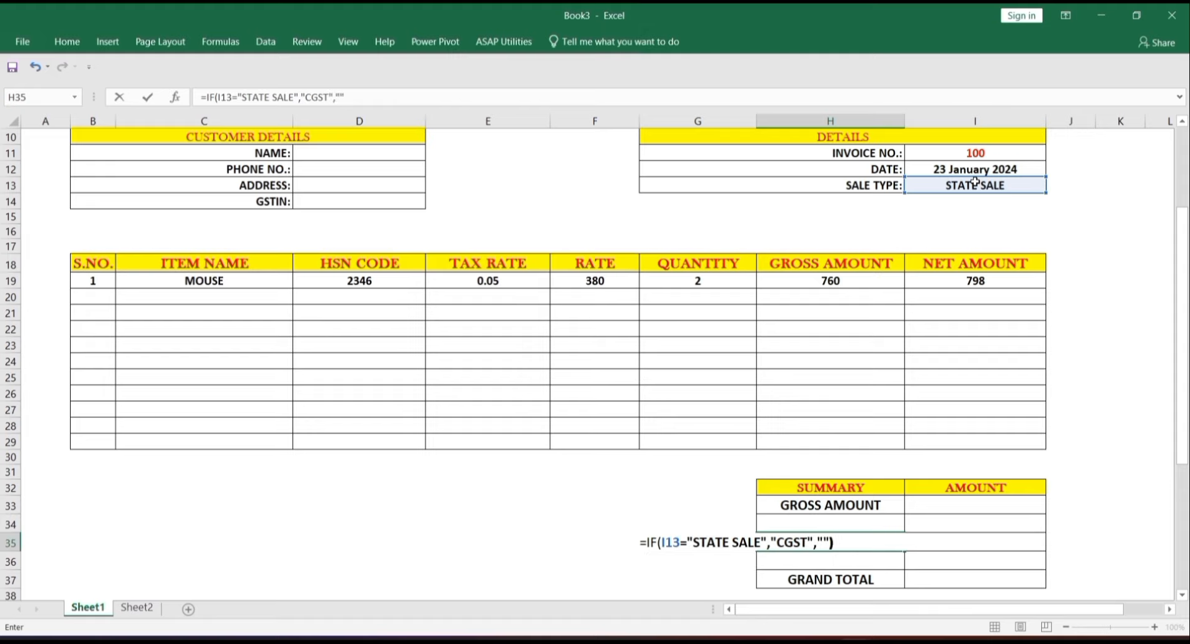
pyautogui.press('Return')
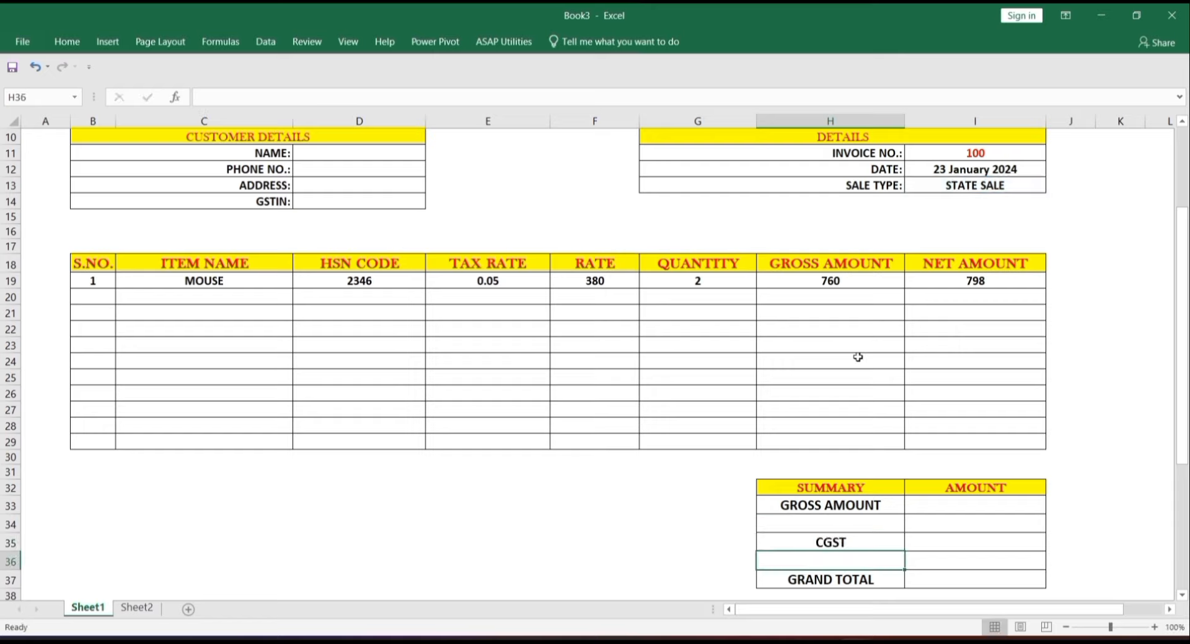
# - Enter =IF(I13="STATE SALE","SGST","") in H36 beneath the CGST label
pyautogui.write('=')
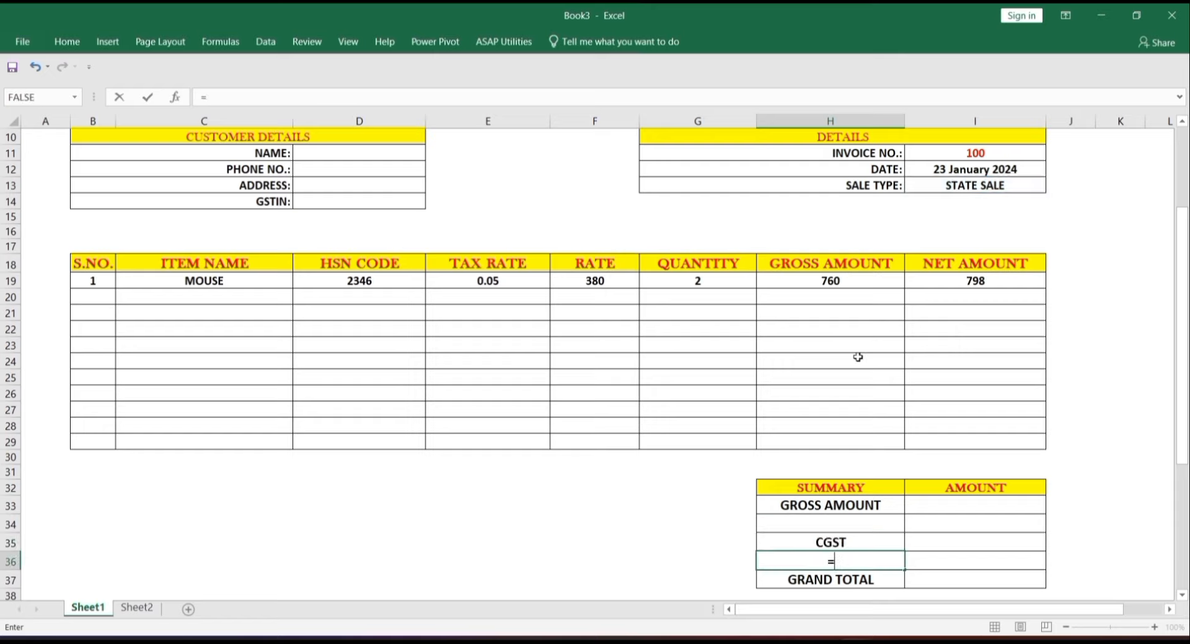
pyautogui.write('IF(')
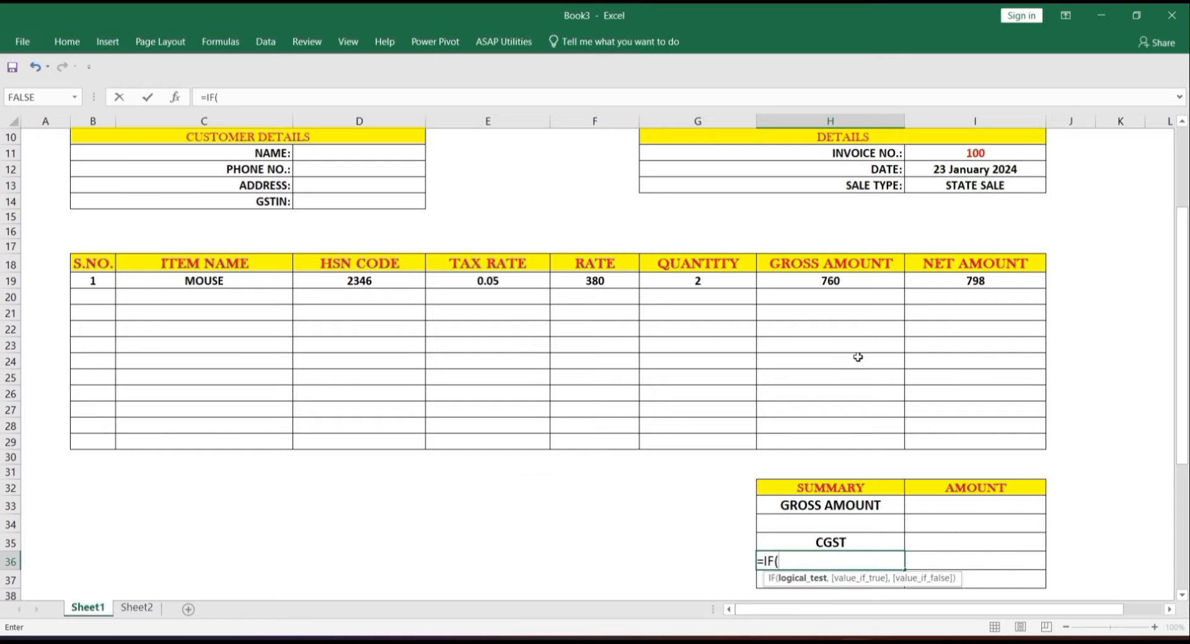
pyautogui.click(981, 182)
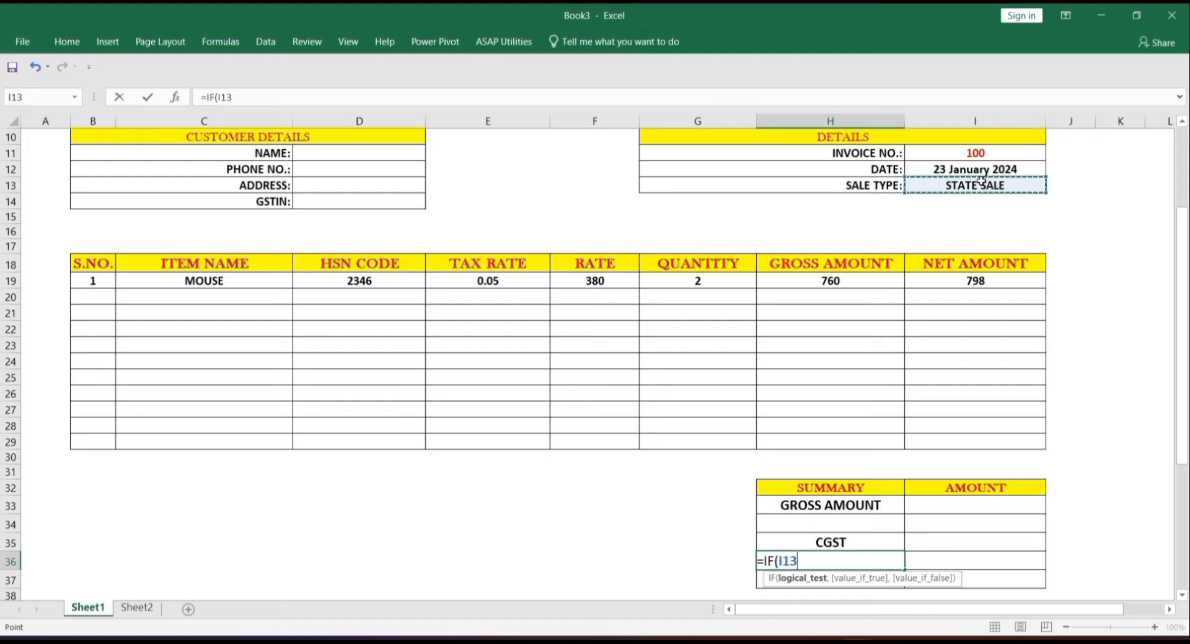
pyautogui.write('="STATE SALE')
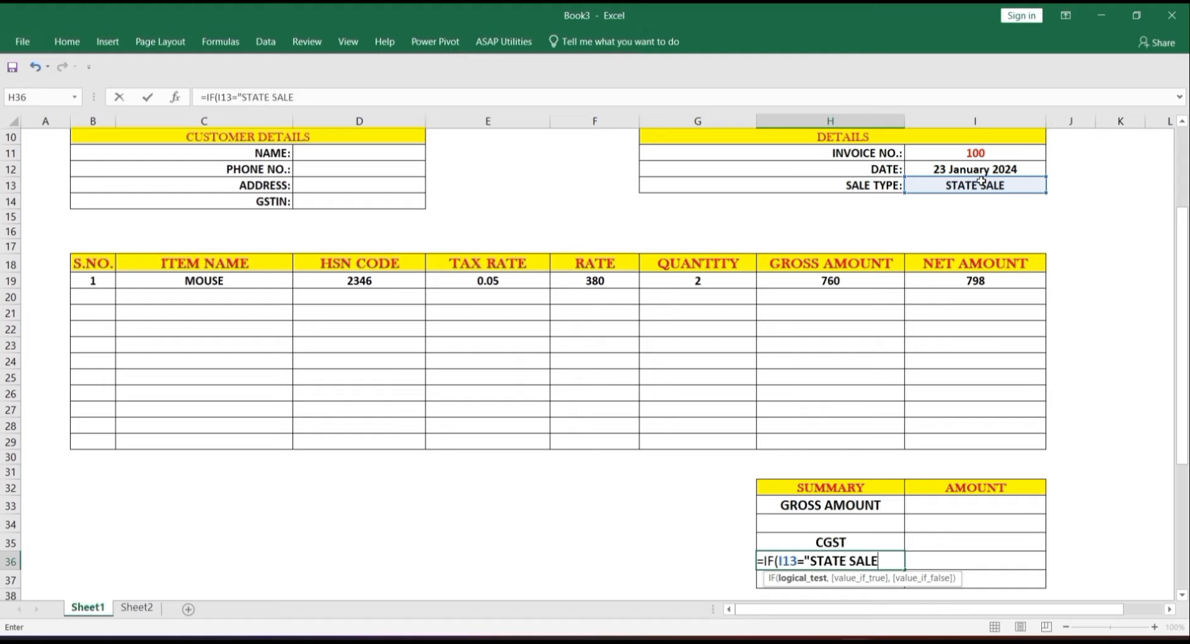
pyautogui.write('",')
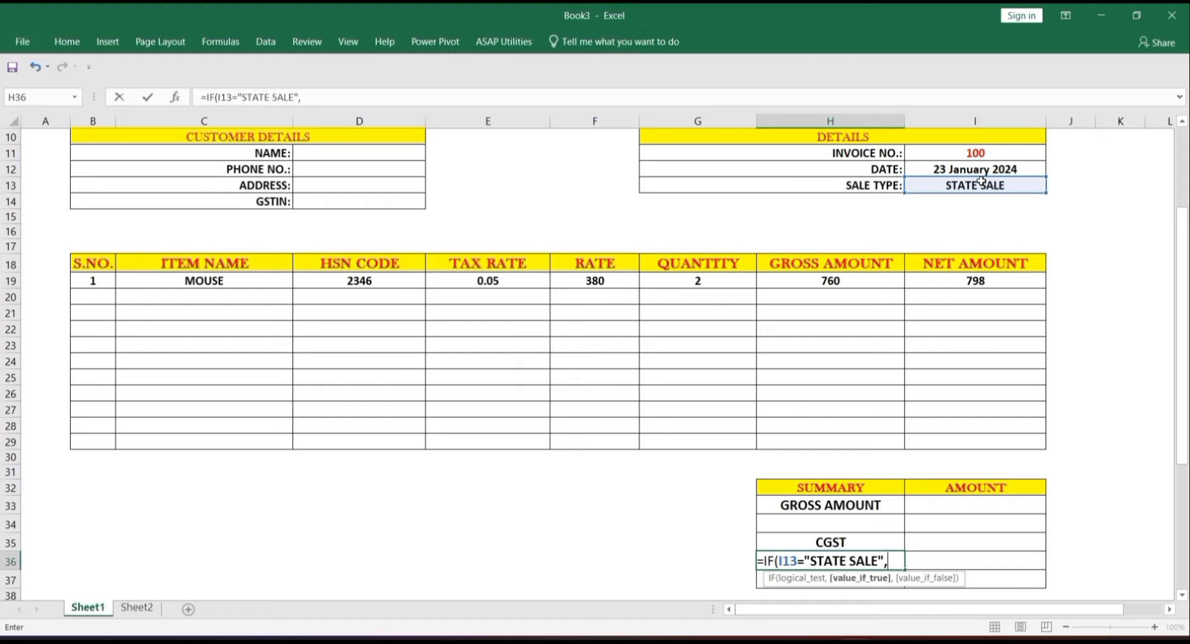
pyautogui.write('"SGST')
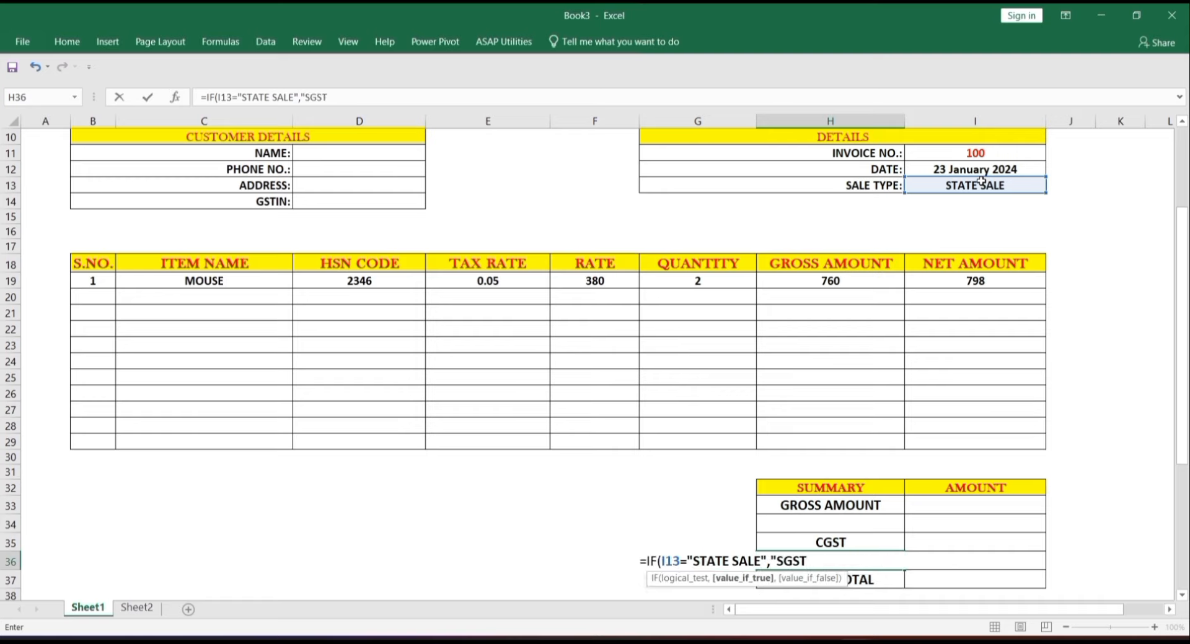
pyautogui.write('",')
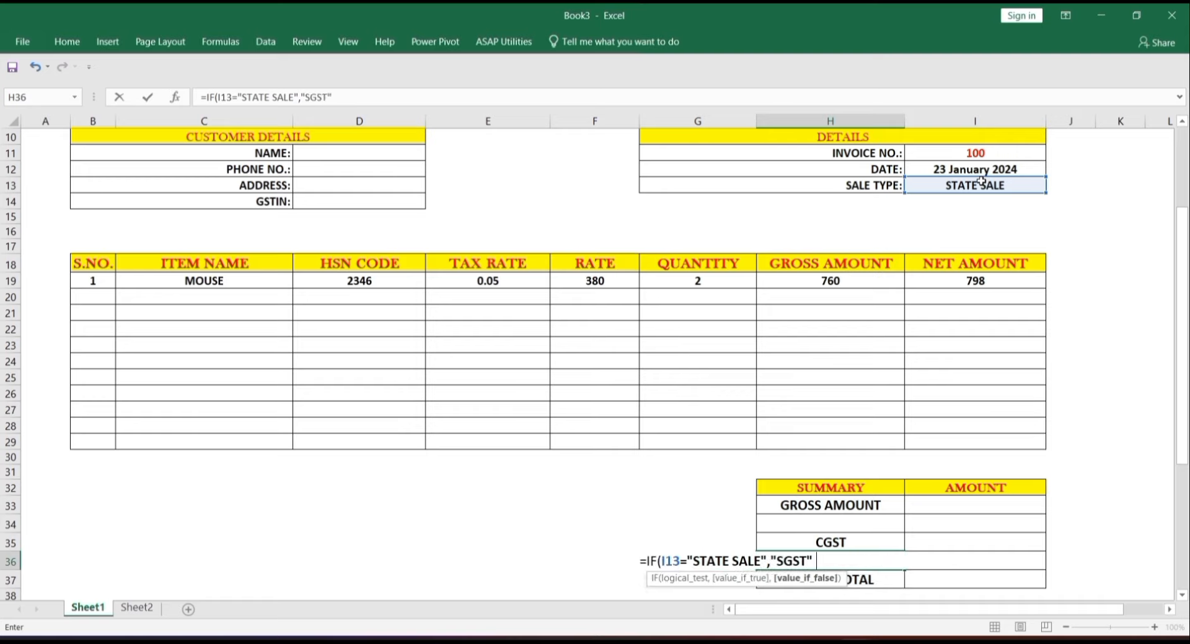
pyautogui.write('"")')
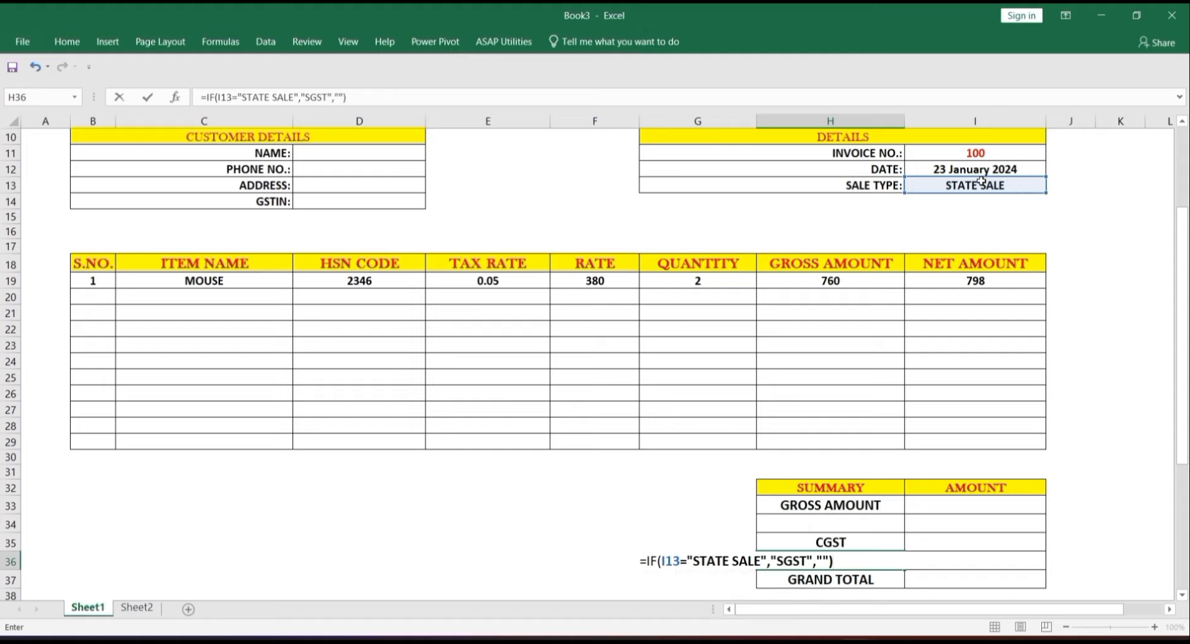
pyautogui.press('Return')
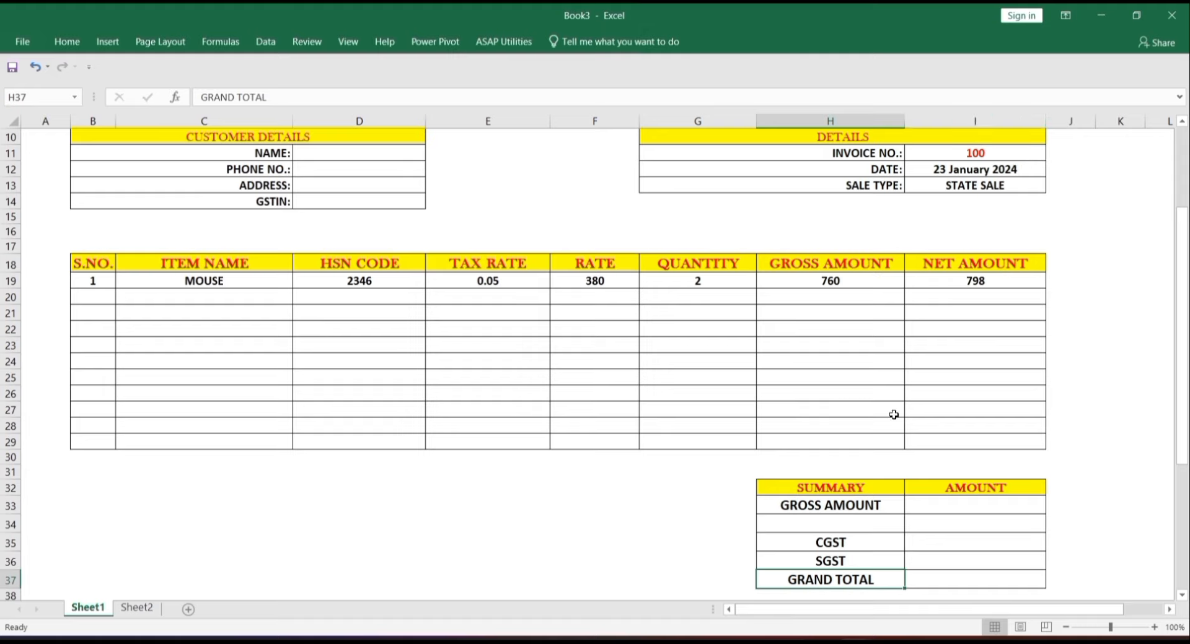
# - Change the sale type in I13 to INTERSTATE SALE so the summary lists IGST only
pyautogui.click(1028, 186)
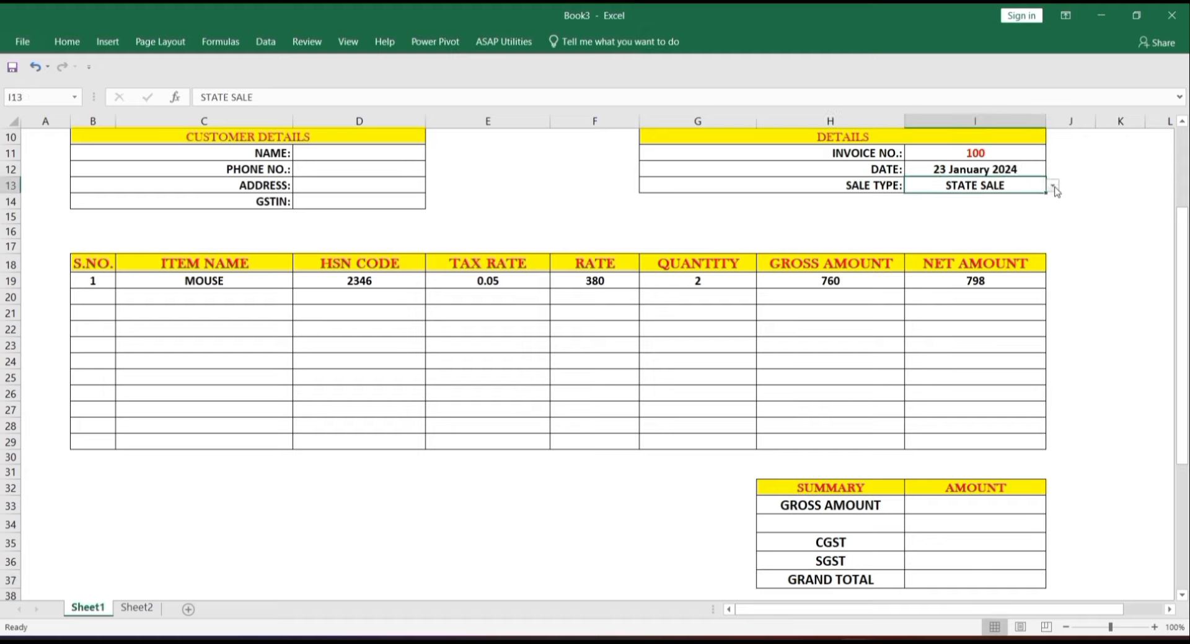
pyautogui.click(1052, 186)
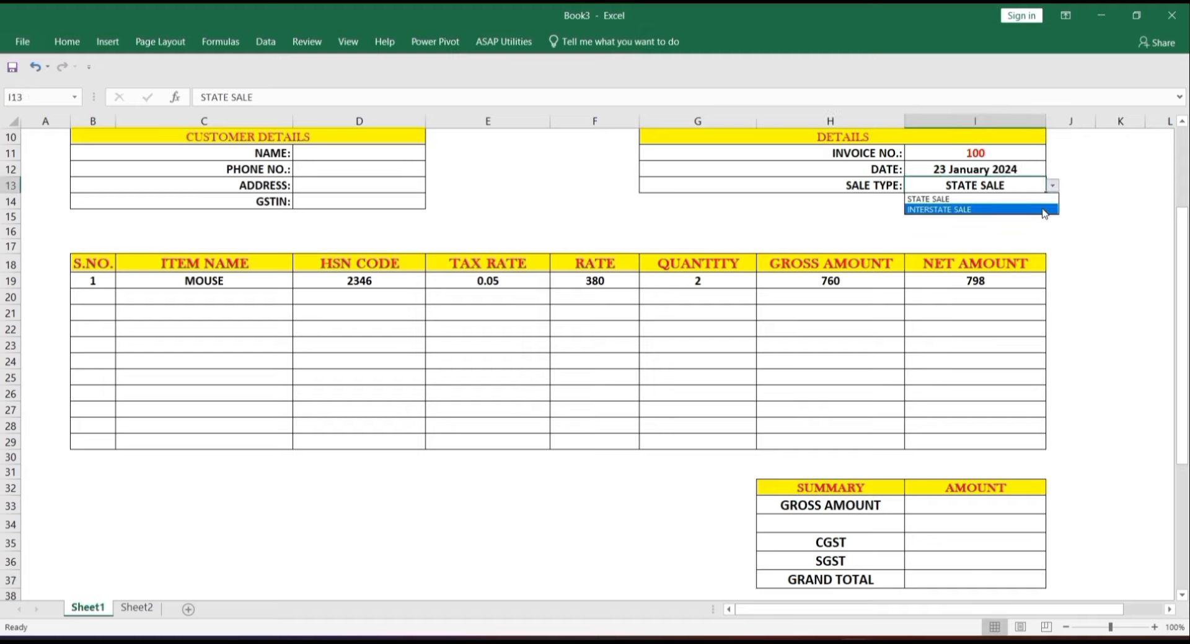
pyautogui.click(1044, 210)
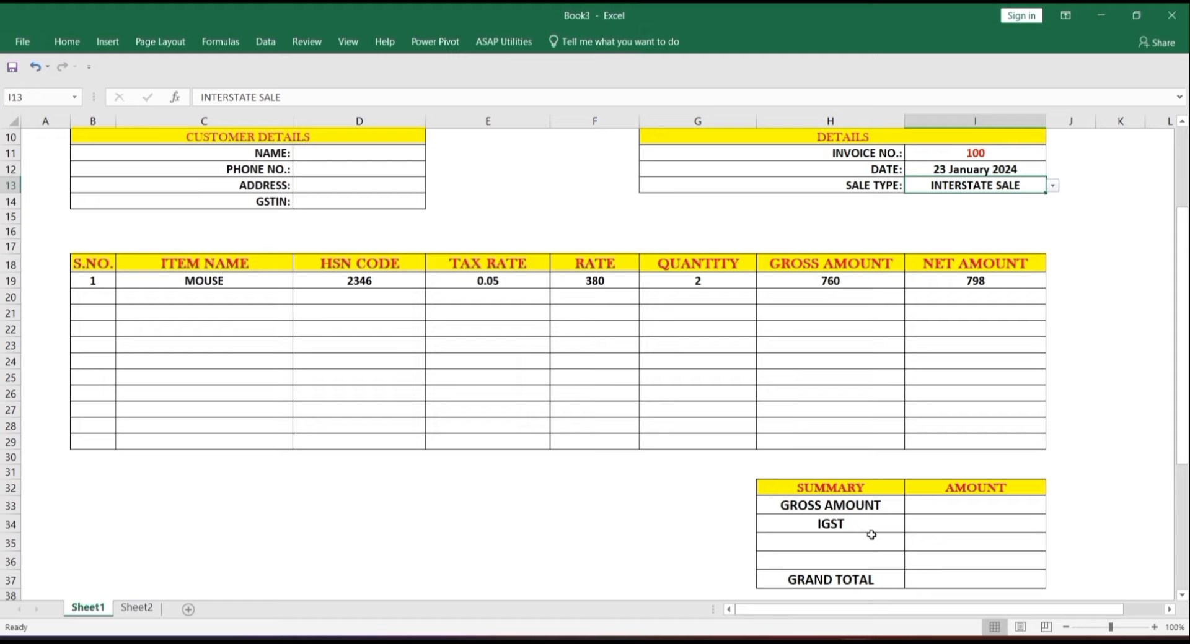
pyautogui.click(978, 508)
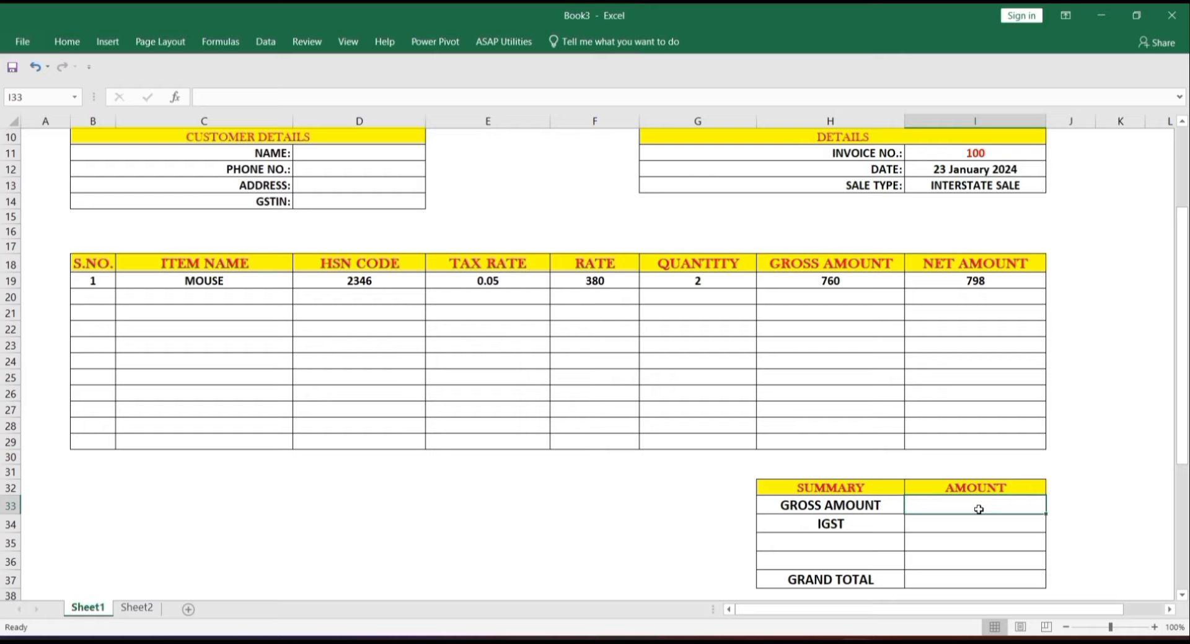
# - Enter =SUM(H19:H29) in I33 so the gross amount shows 760
pyautogui.write('=SUM')
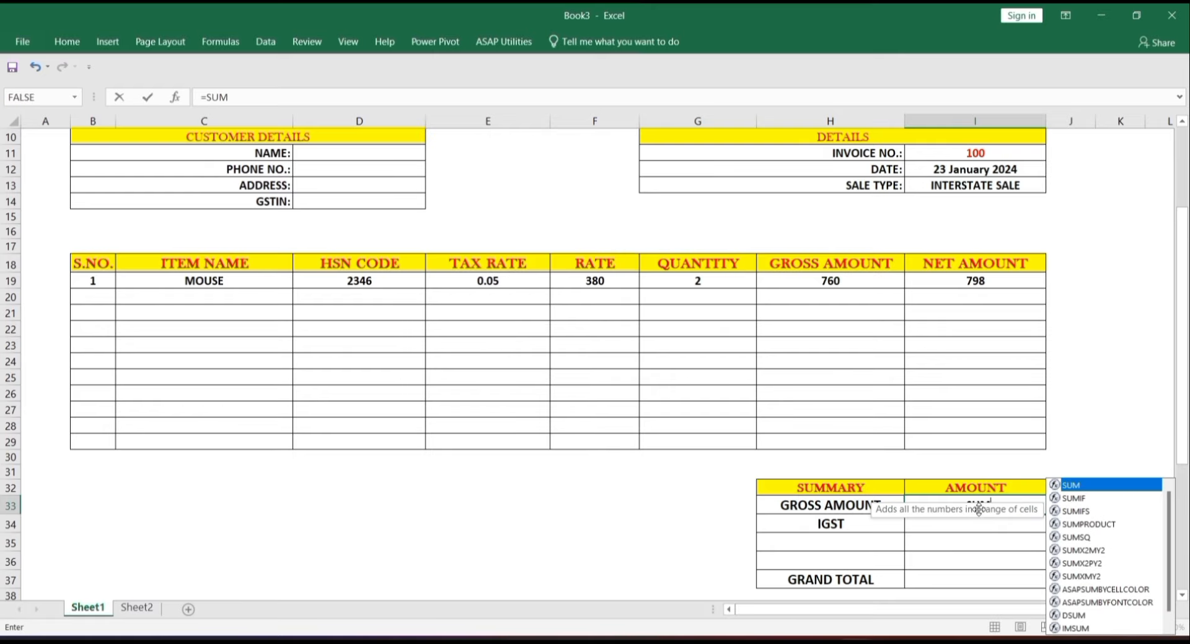
pyautogui.write('(')
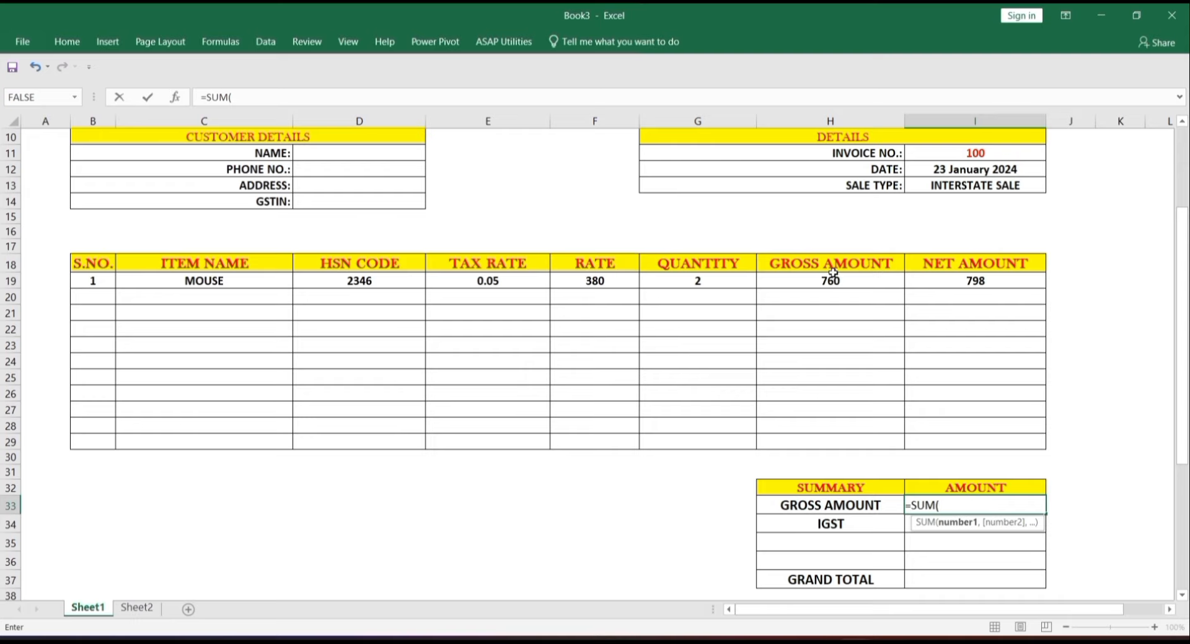
pyautogui.moveTo(834, 280); pyautogui.dragTo(847, 440)
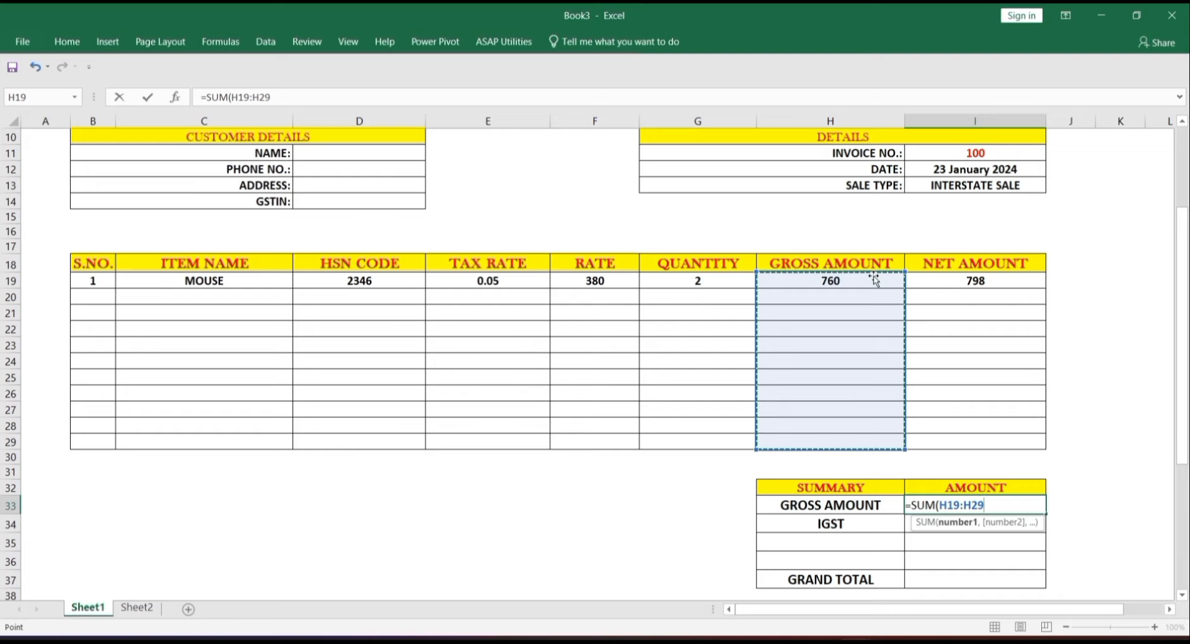
pyautogui.write(')')
pyautogui.press('Return')
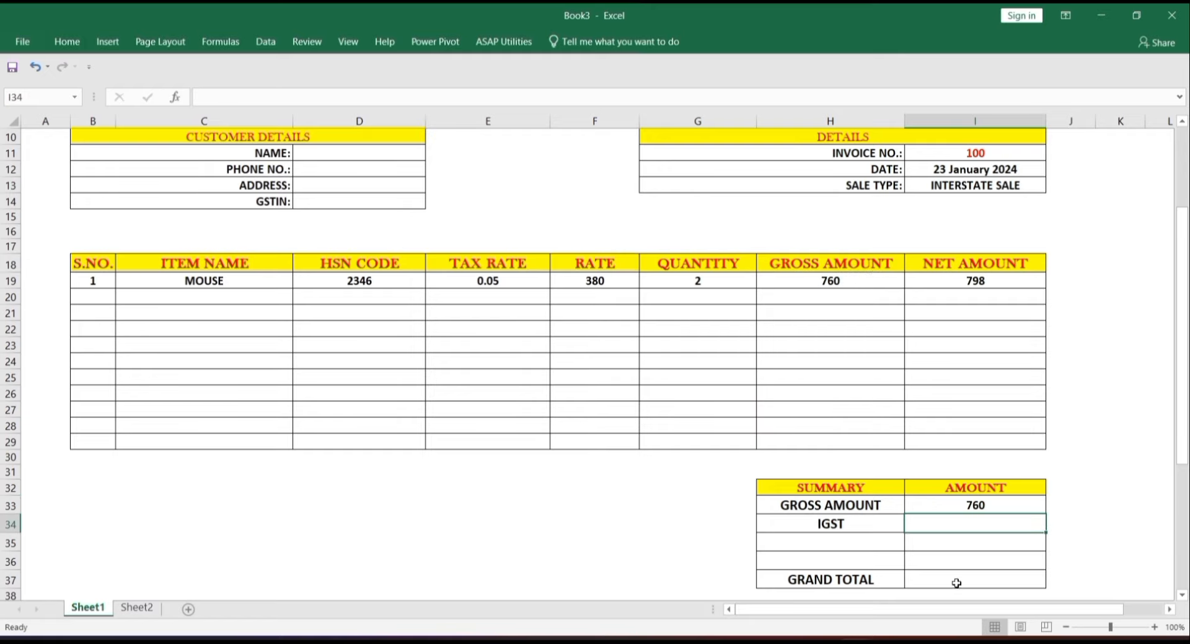
pyautogui.click(957, 583)
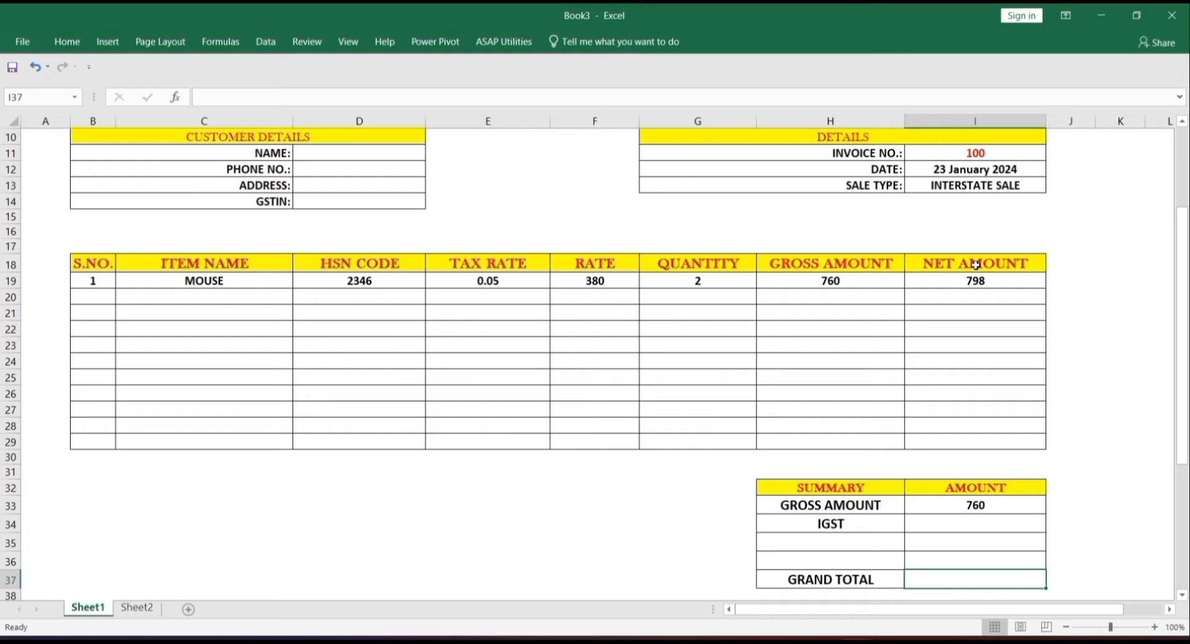
# - Enter =SUM(I19:I29) in the grand total cell I37 so it shows 798
pyautogui.write('=SUM')
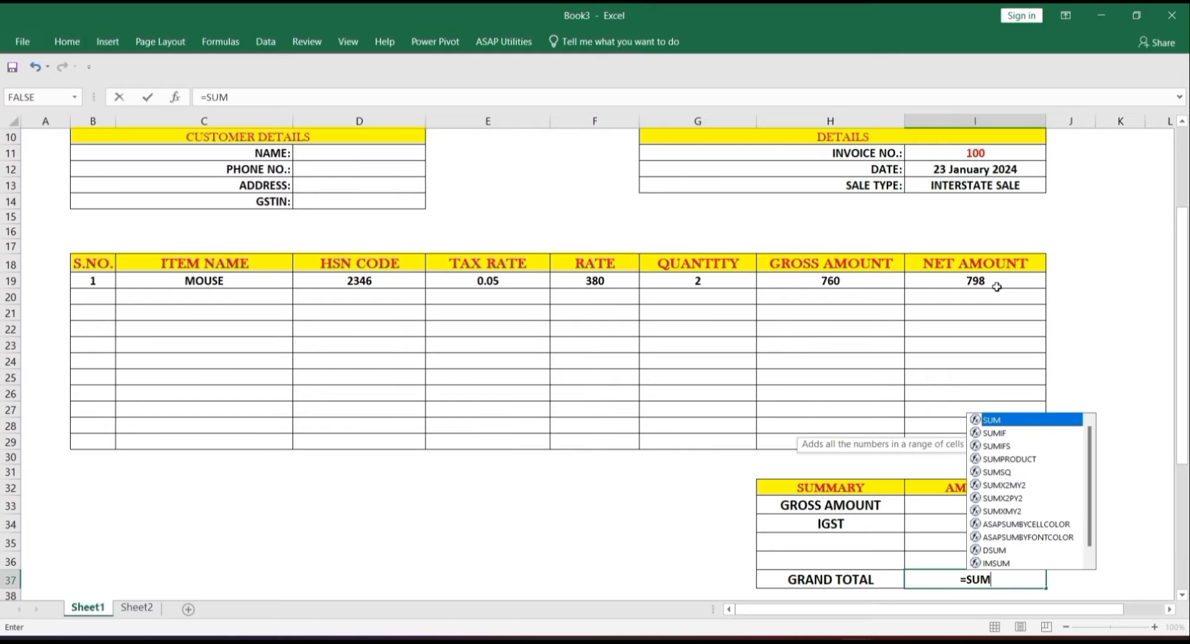
pyautogui.write('(')
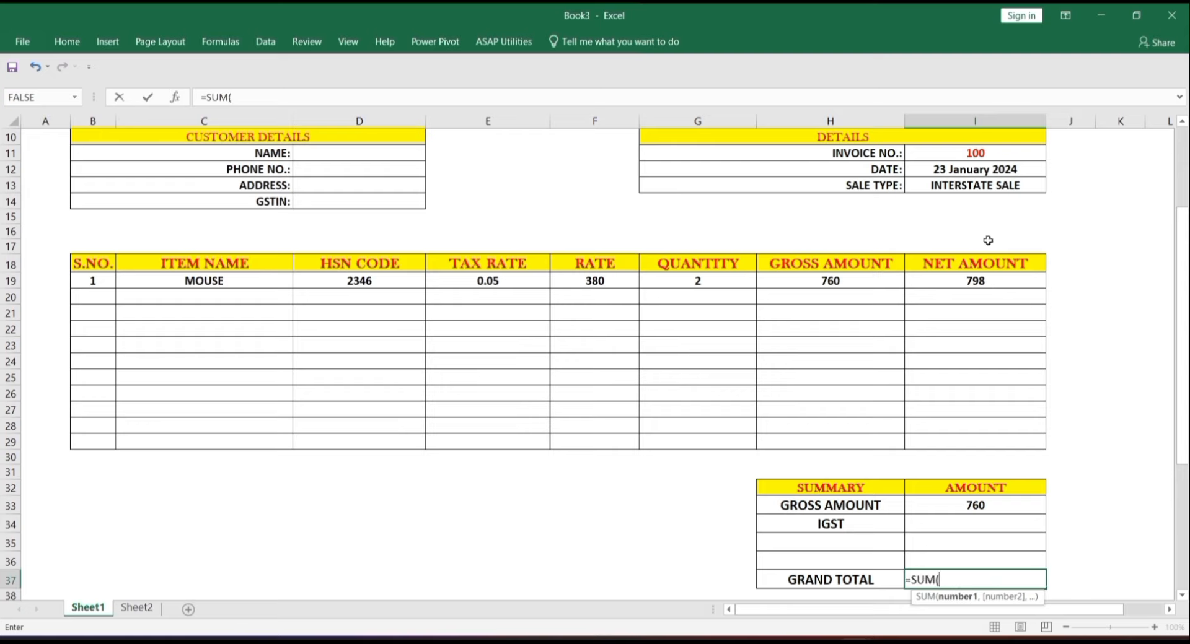
pyautogui.moveTo(989, 281); pyautogui.dragTo(992, 438)
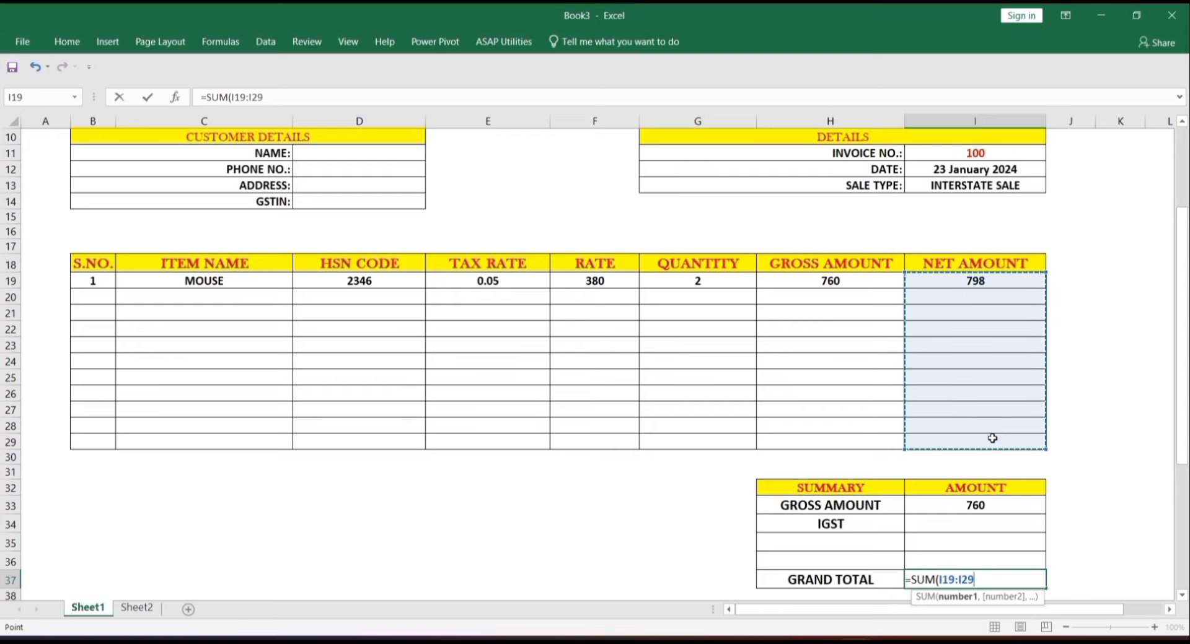
pyautogui.write(')')
pyautogui.press('Return')
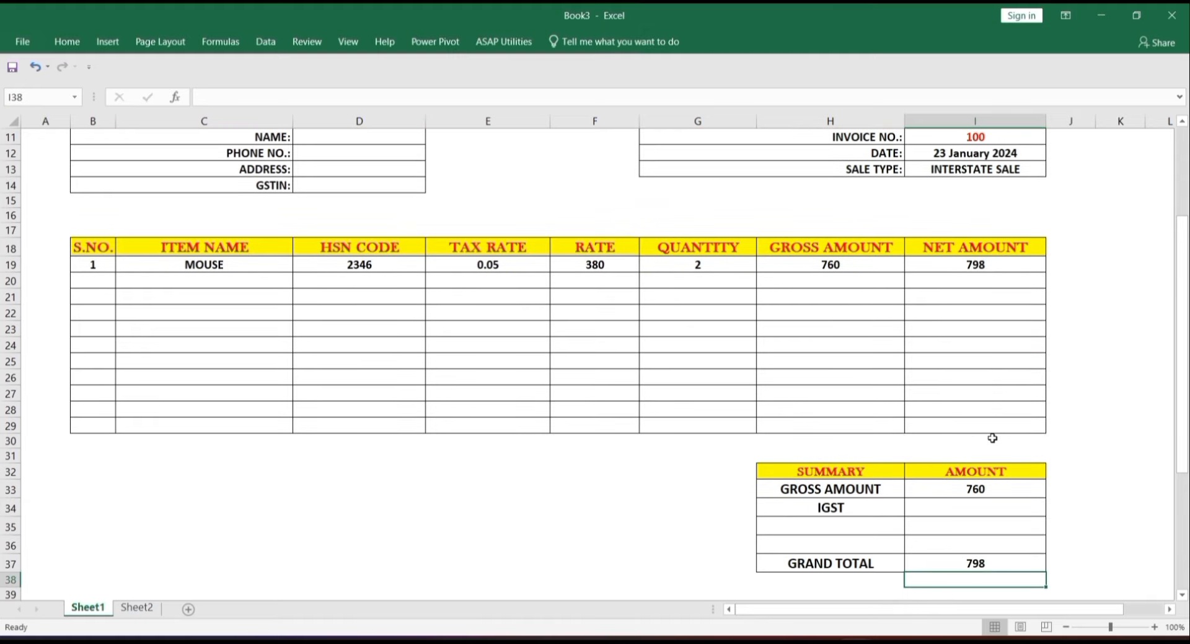
pyautogui.click(942, 507)
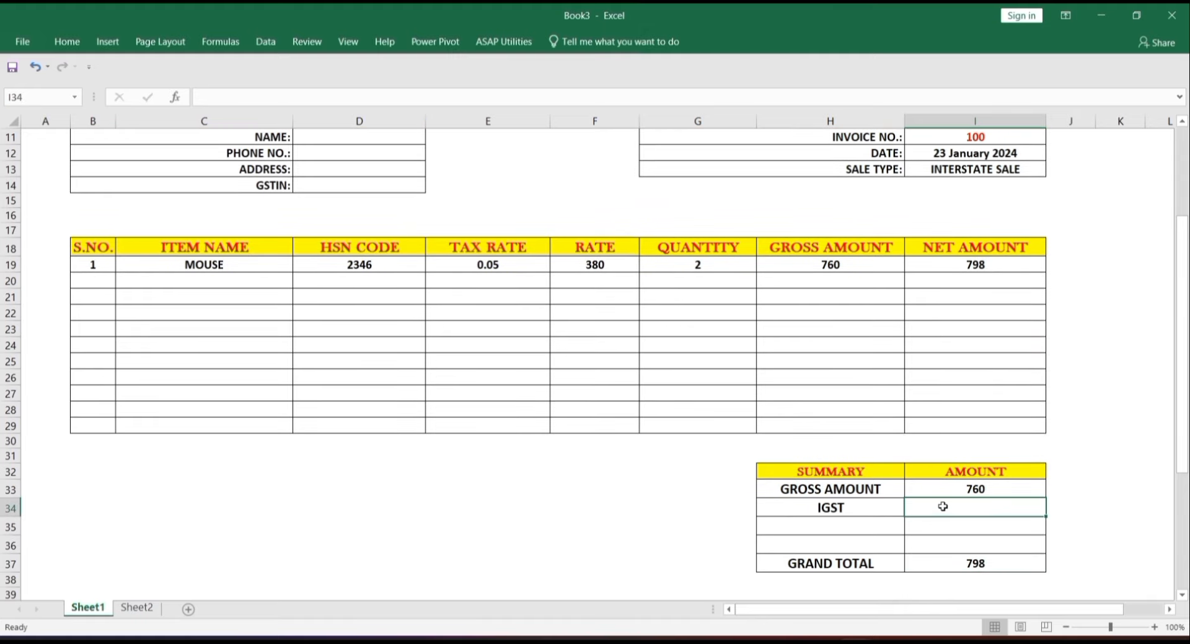
# - Enter =IF(H34="","",I37-I33) in I34 so the IGST amount shows 38
pyautogui.write('=')
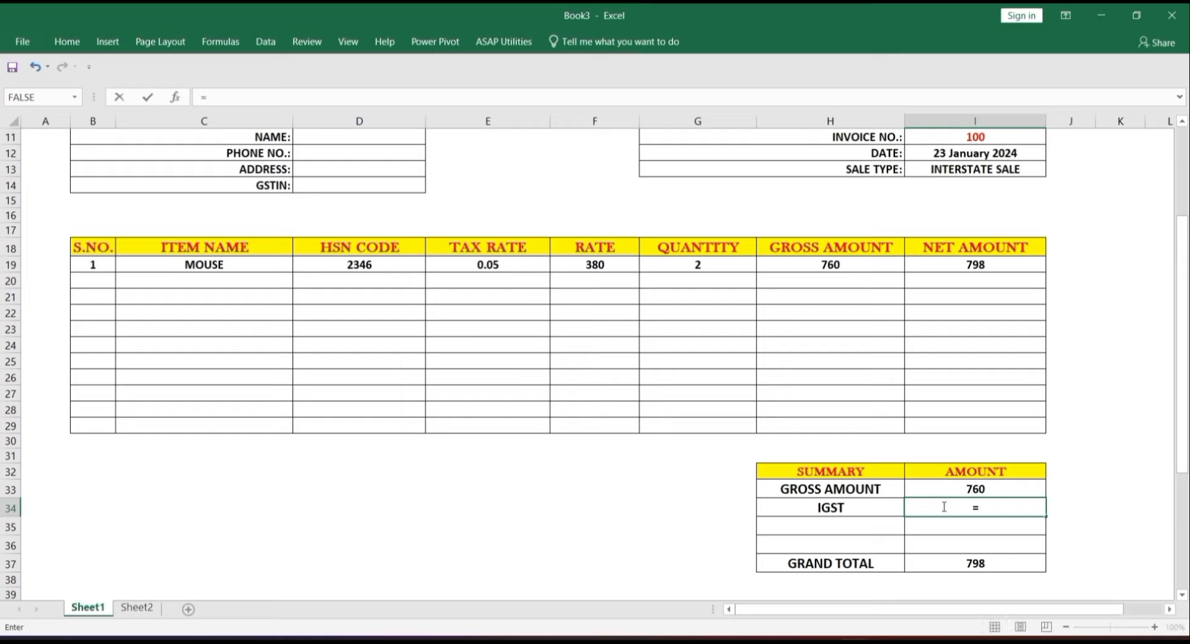
pyautogui.write('IF')
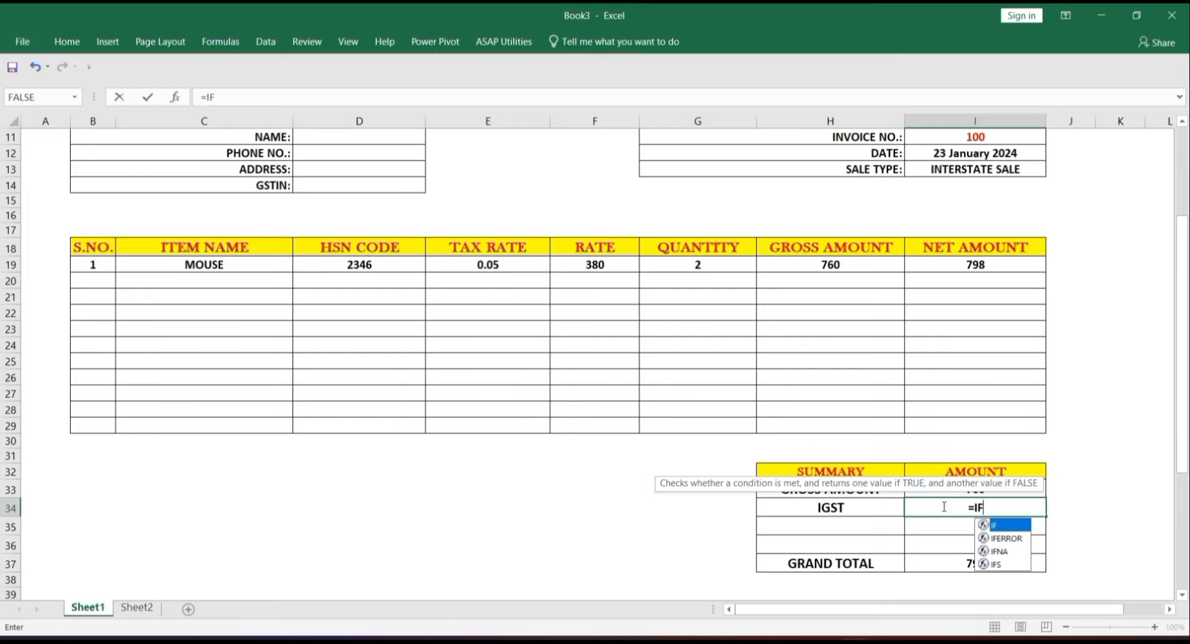
pyautogui.write('Q')
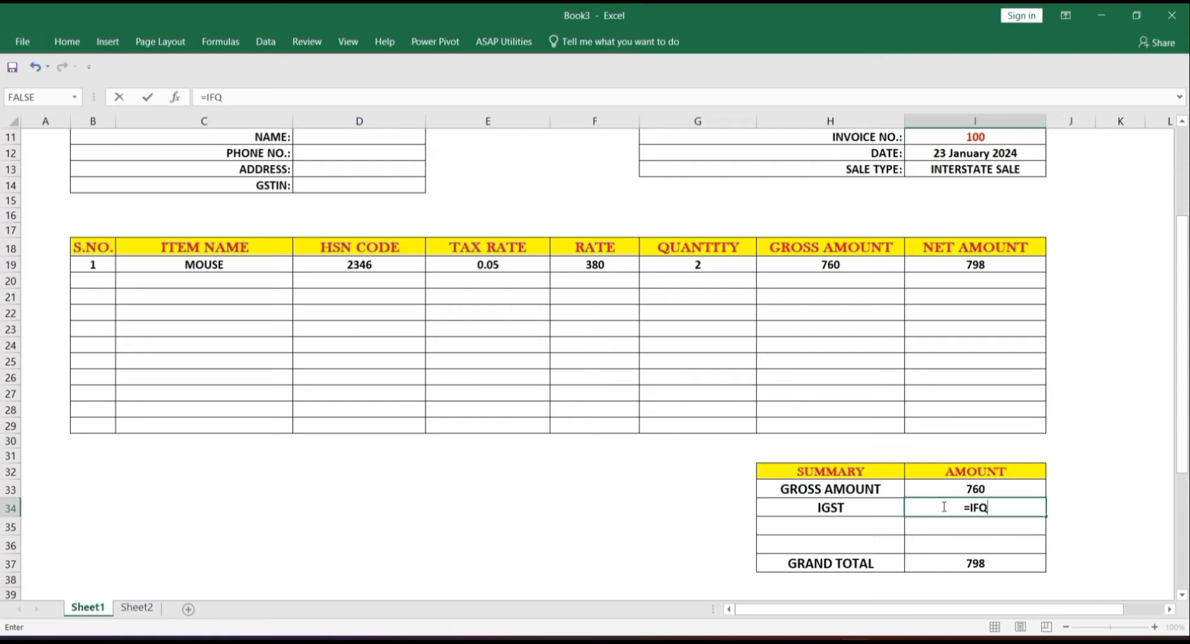
pyautogui.press('BackSpace')
pyautogui.write('(')
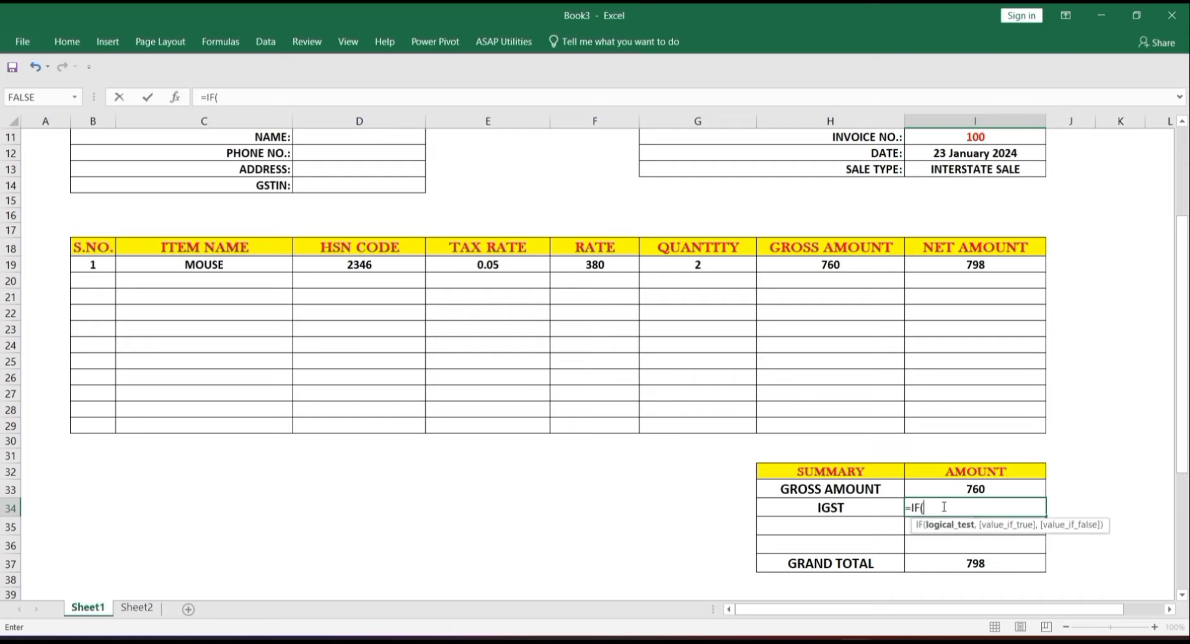
pyautogui.click(840, 507)
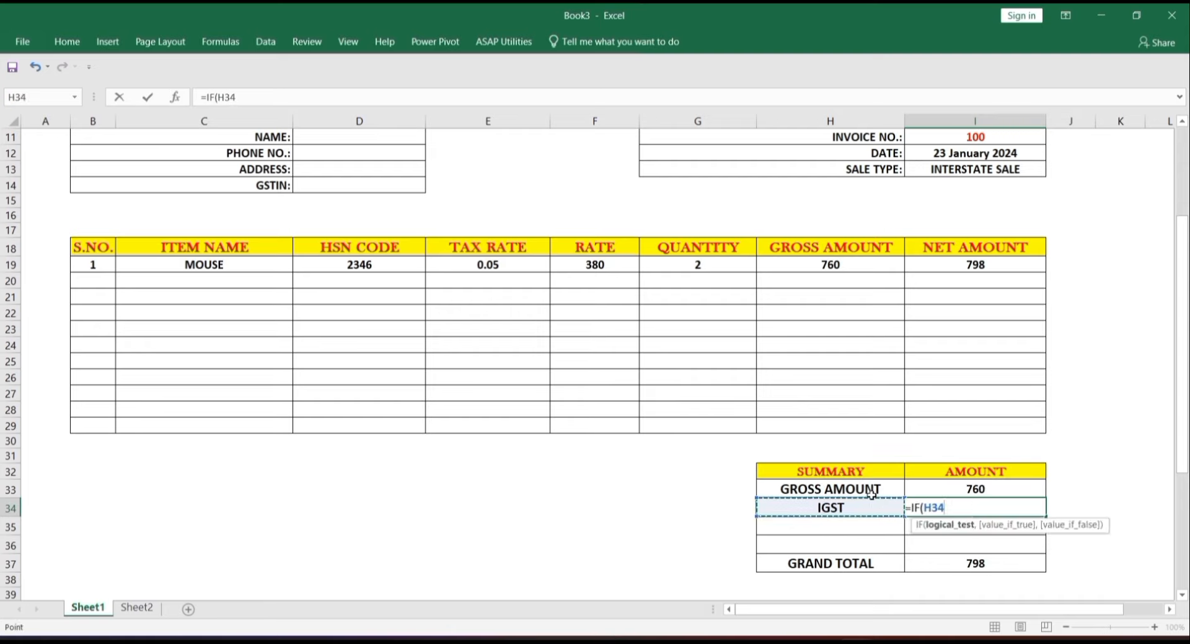
pyautogui.write('=')
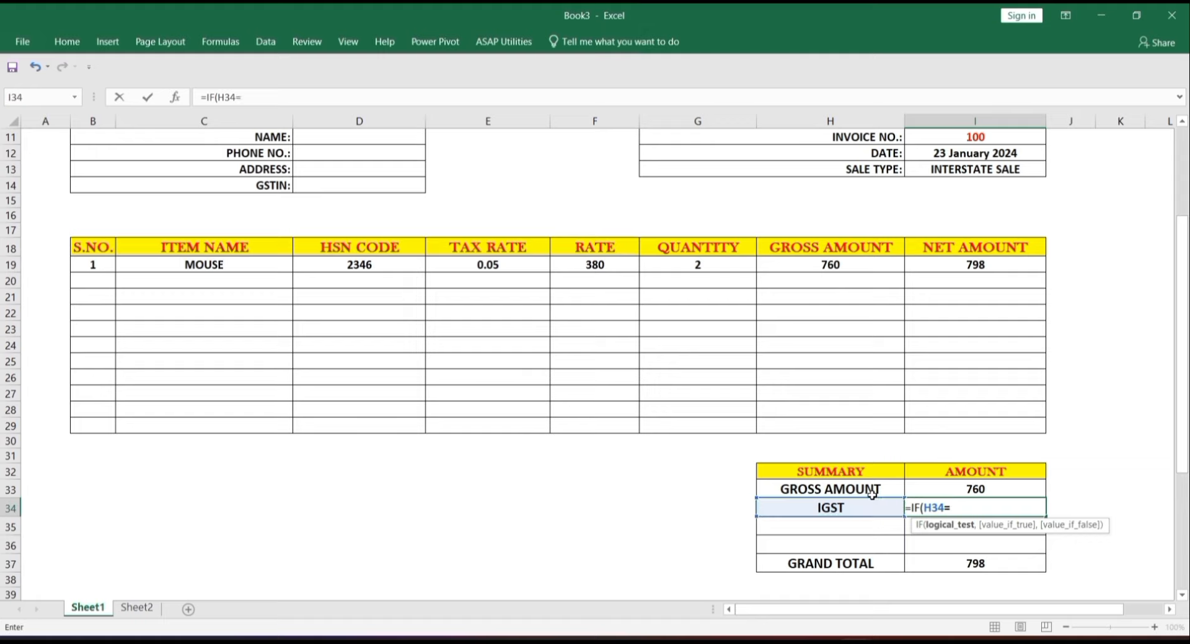
pyautogui.write('"",')
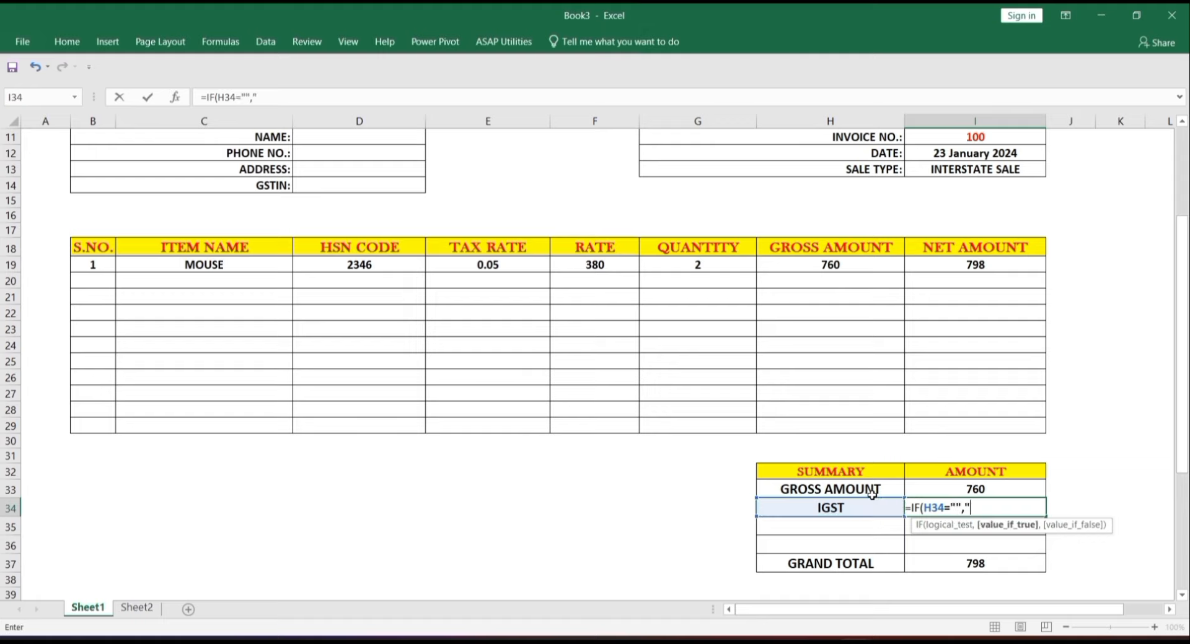
pyautogui.write('"",')
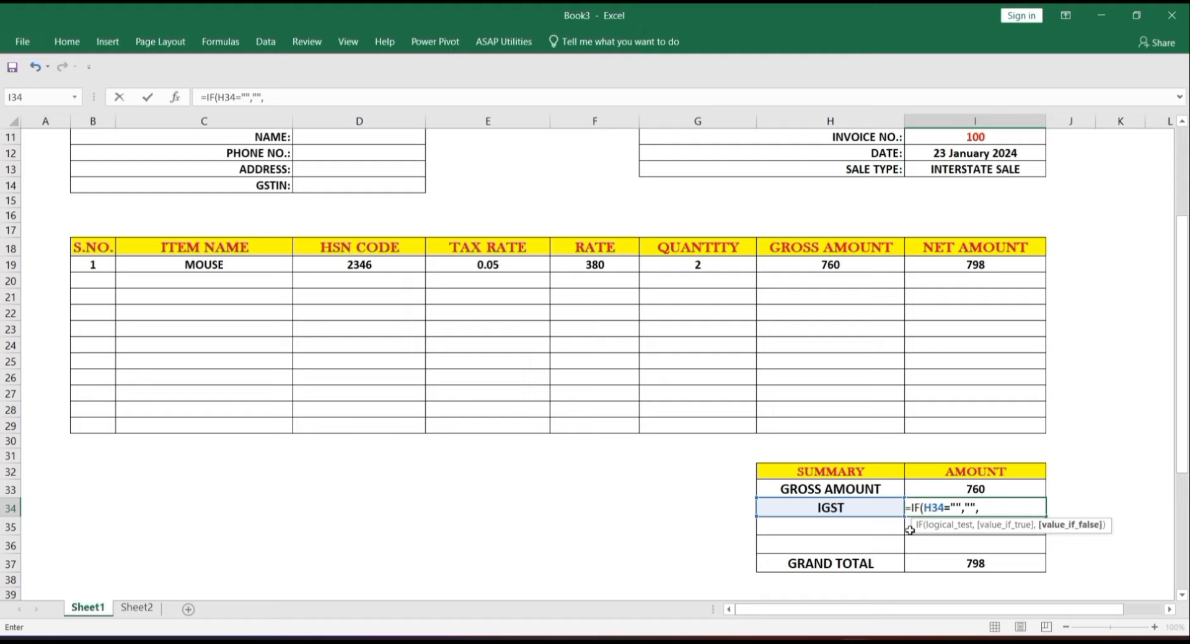
pyautogui.click(935, 568)
pyautogui.write('-')
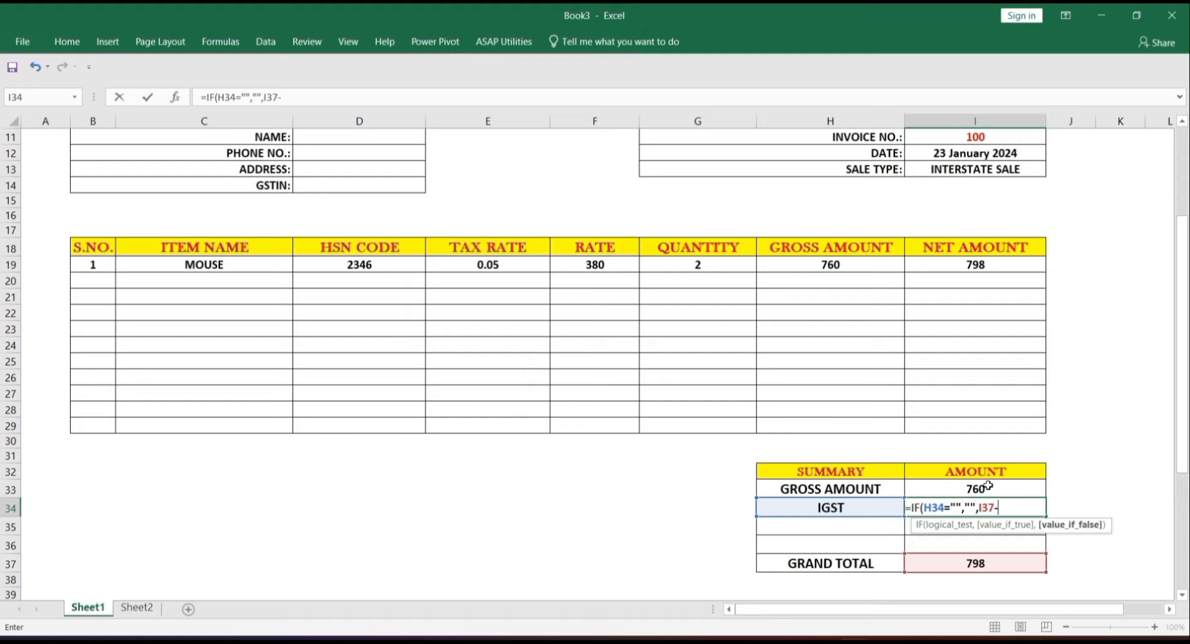
pyautogui.click(987, 489)
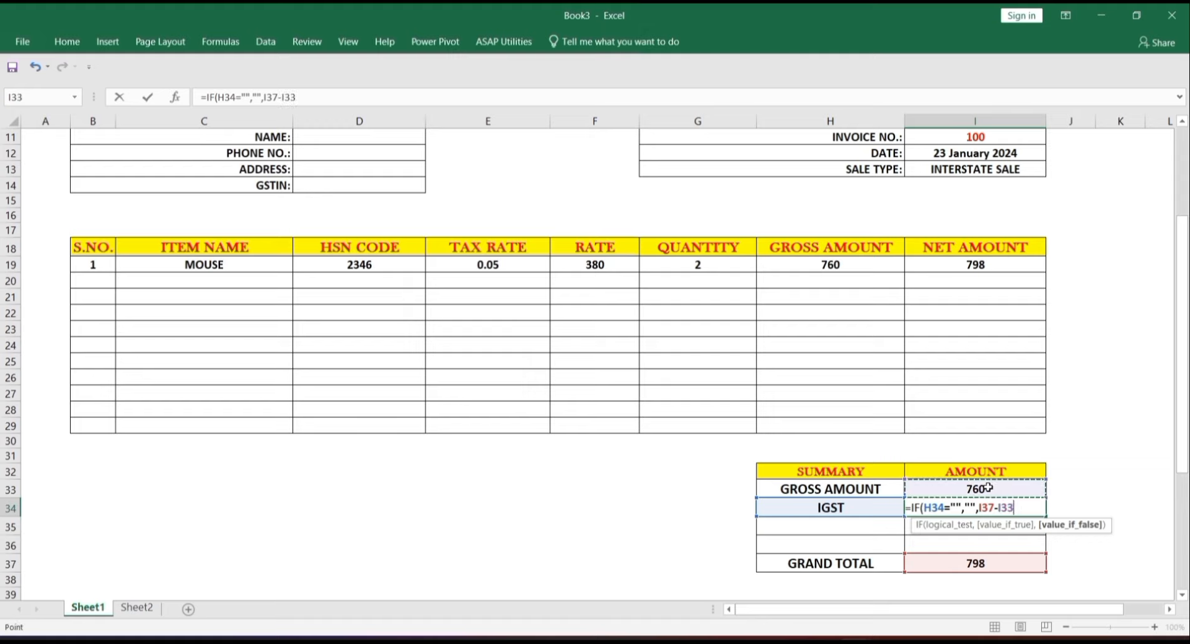
pyautogui.write(')')
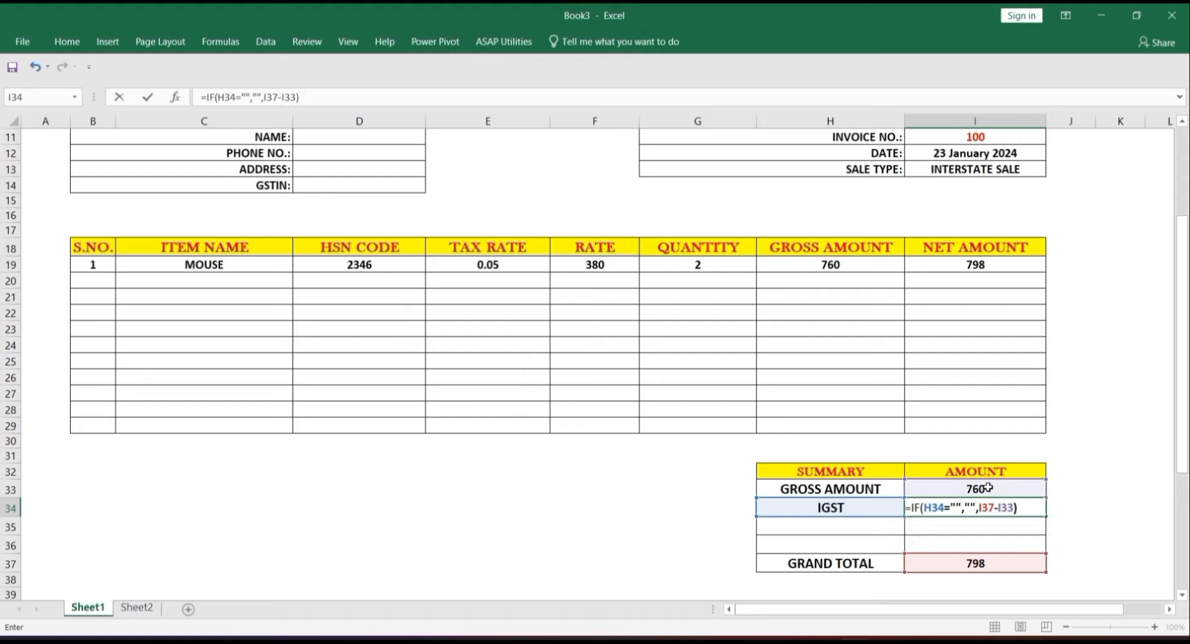
pyautogui.press('Return')
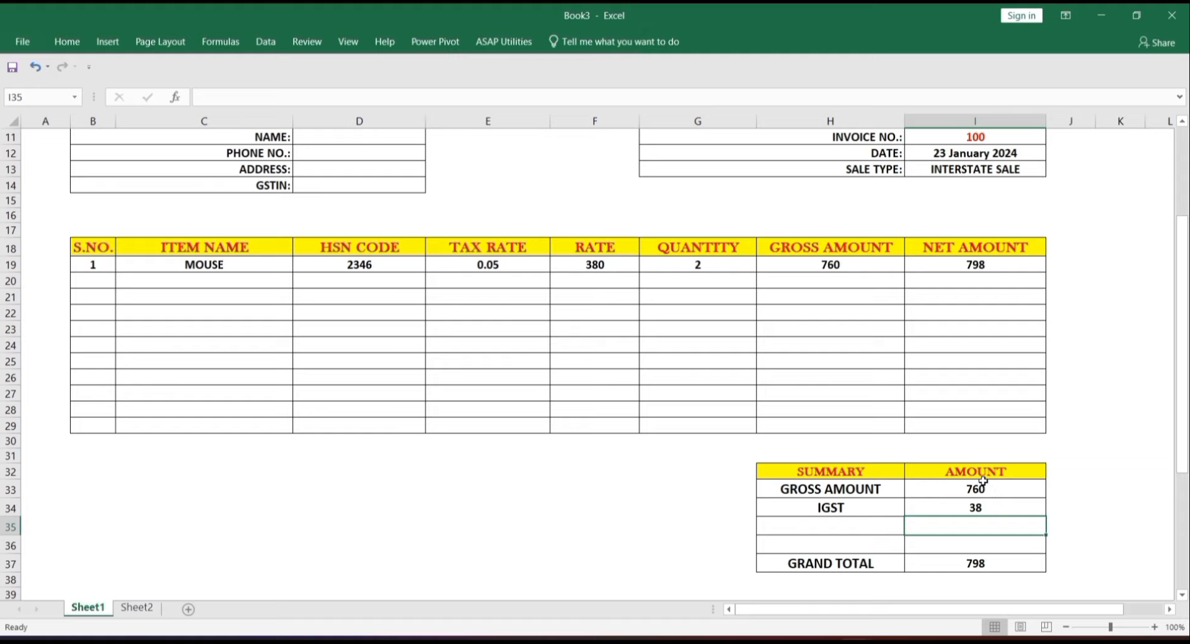
# - Set the sale type in I13 back to STATE SALE so CGST and SGST rows appear
pyautogui.click(1026, 171)
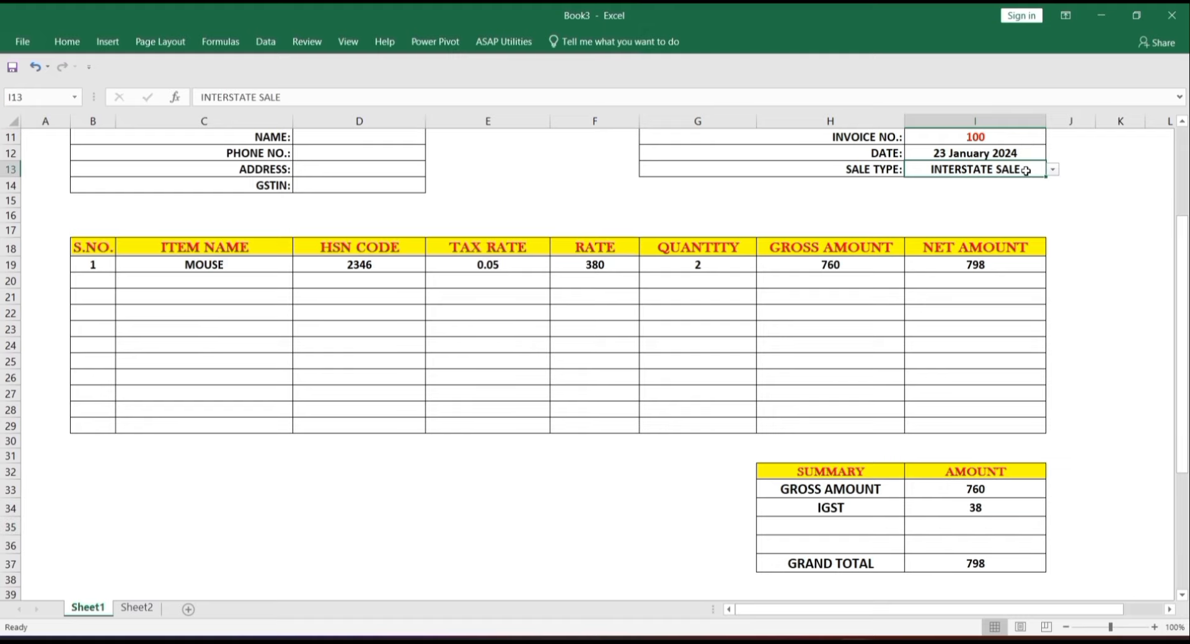
pyautogui.click(1052, 169)
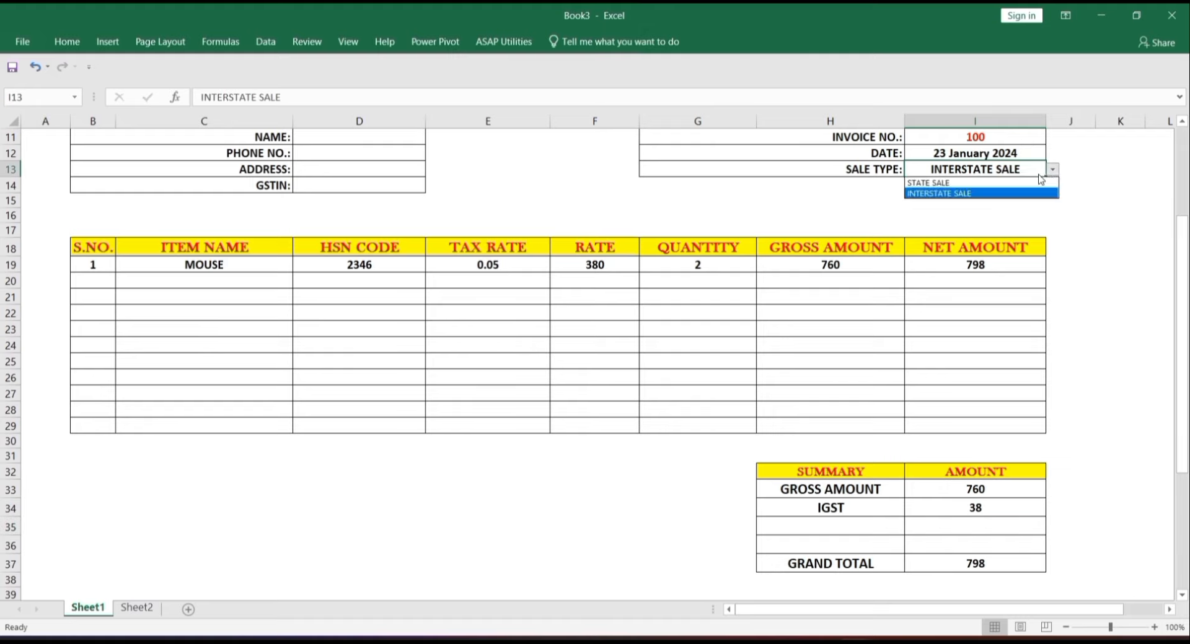
pyautogui.click(1034, 178)
pyautogui.click(1053, 169)
pyautogui.click(1037, 184)
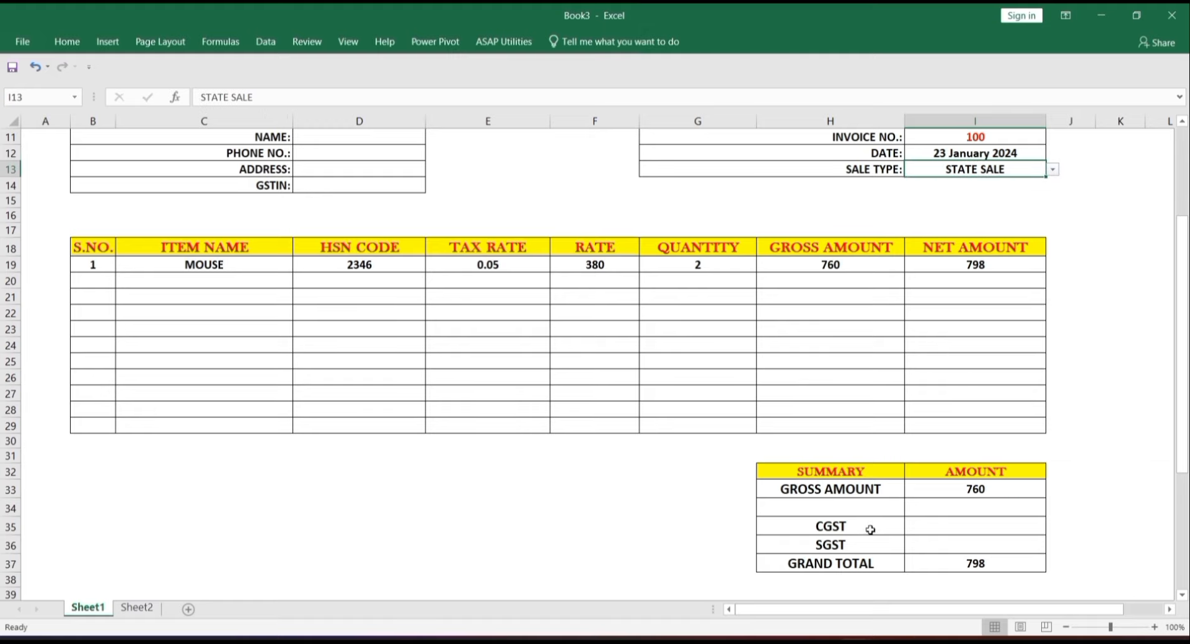
pyautogui.click(950, 524)
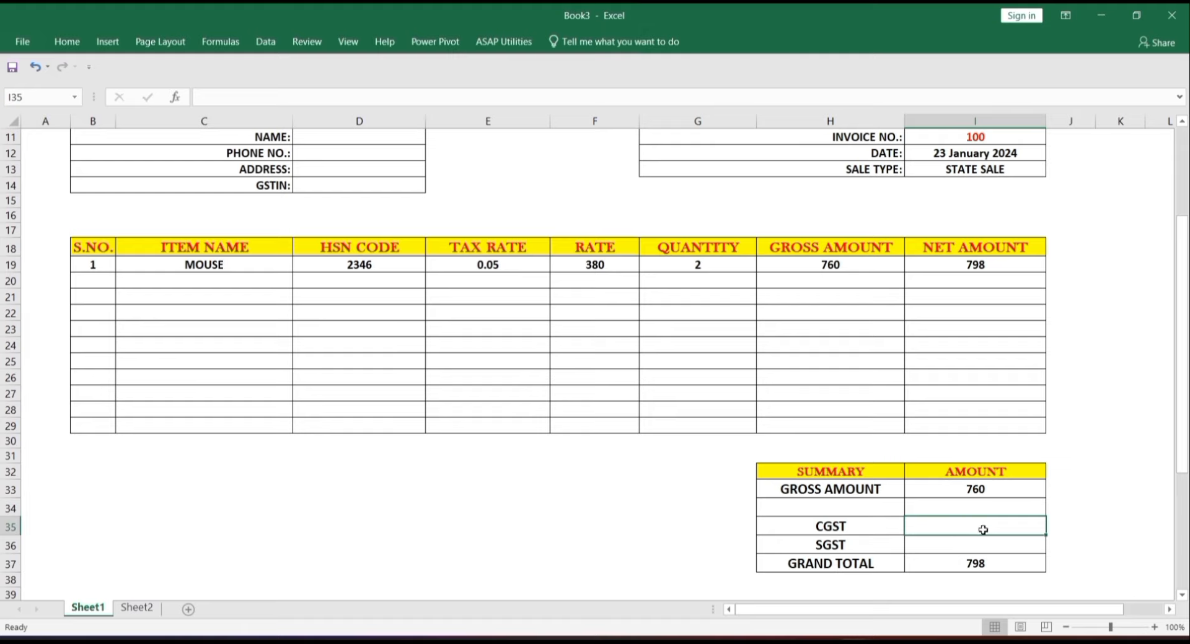
# - Enter =IF(H35="","",(I37-I33)/2) in I35, accepting Excel's correction, so CGST shows 19
pyautogui.write('=')
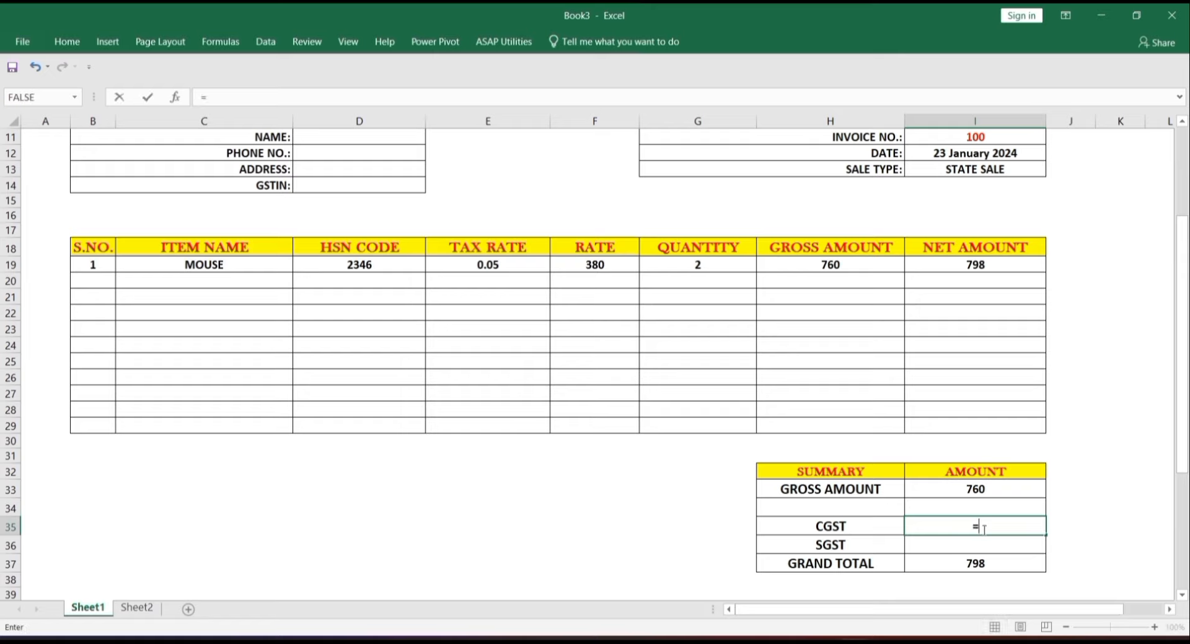
pyautogui.write('IF')
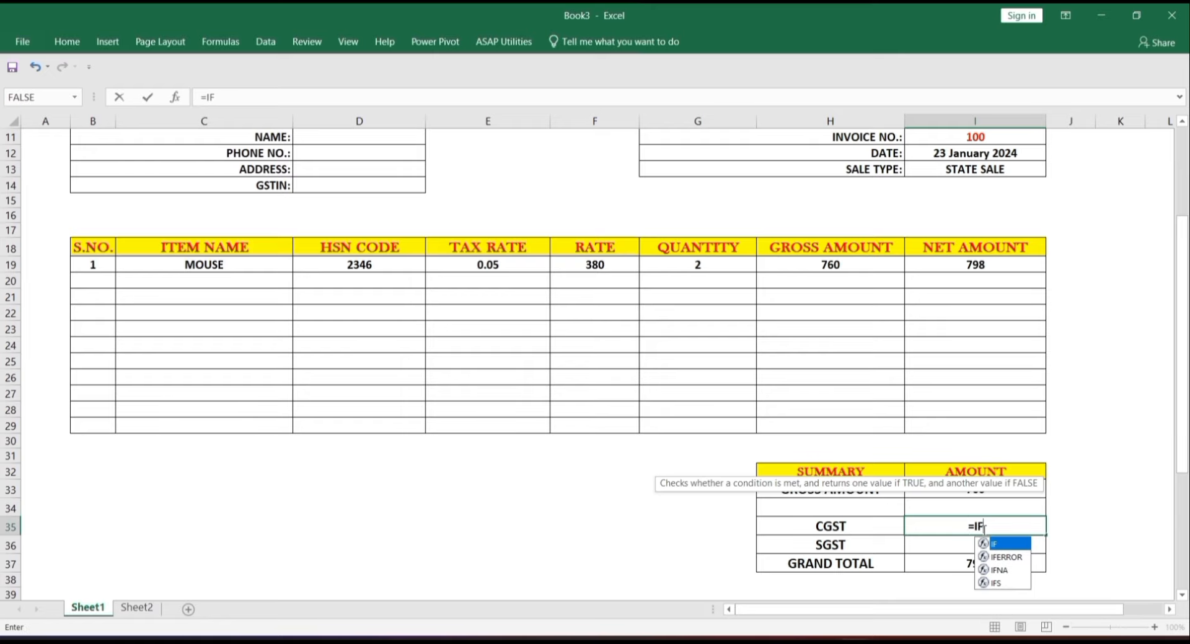
pyautogui.write('(')
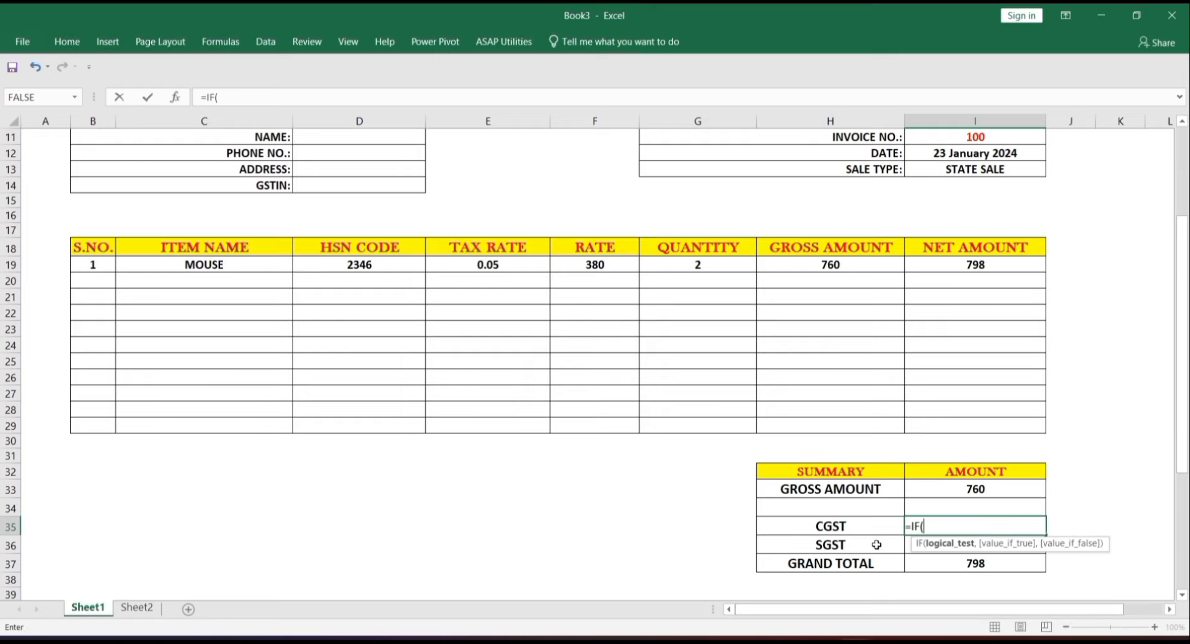
pyautogui.click(872, 530)
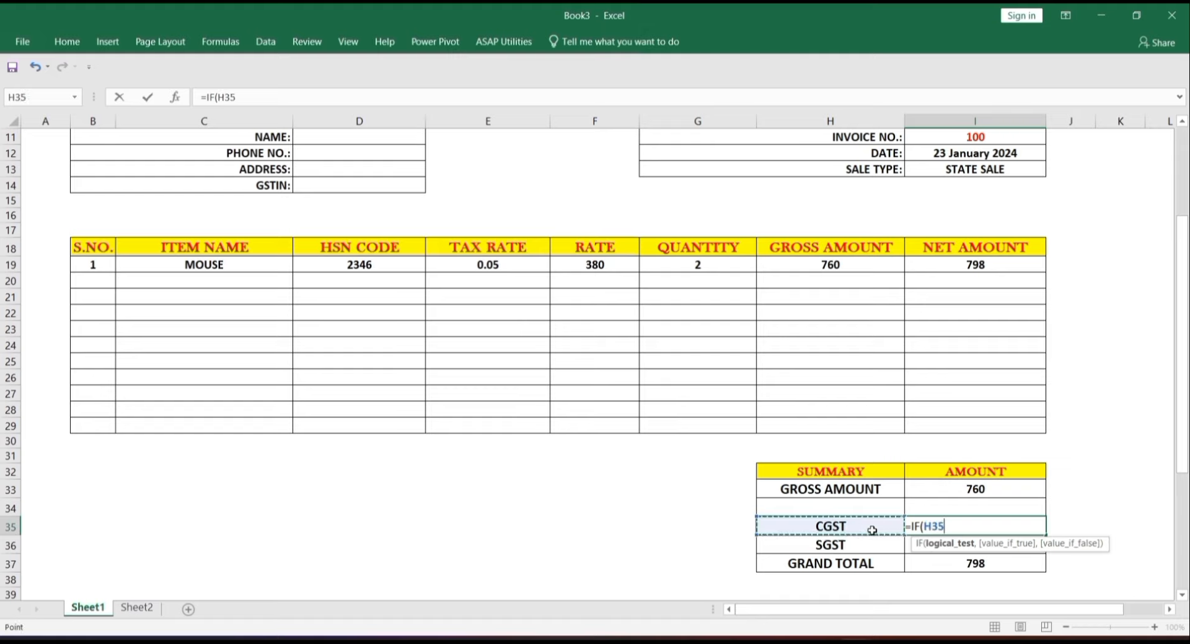
pyautogui.write('=')
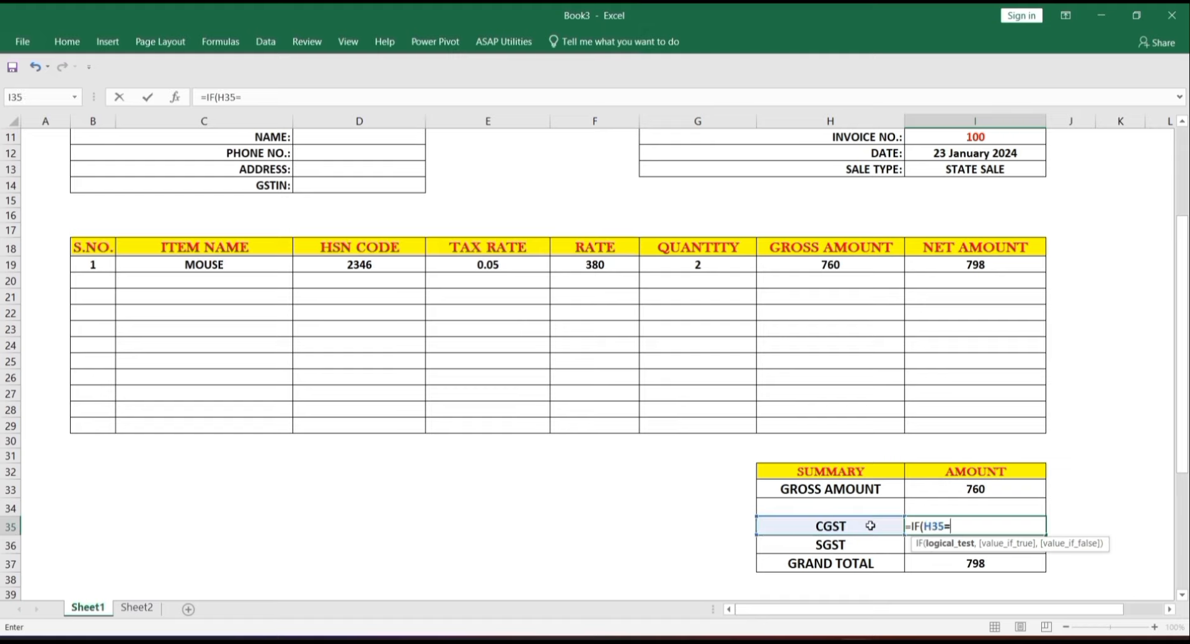
pyautogui.write('"",')
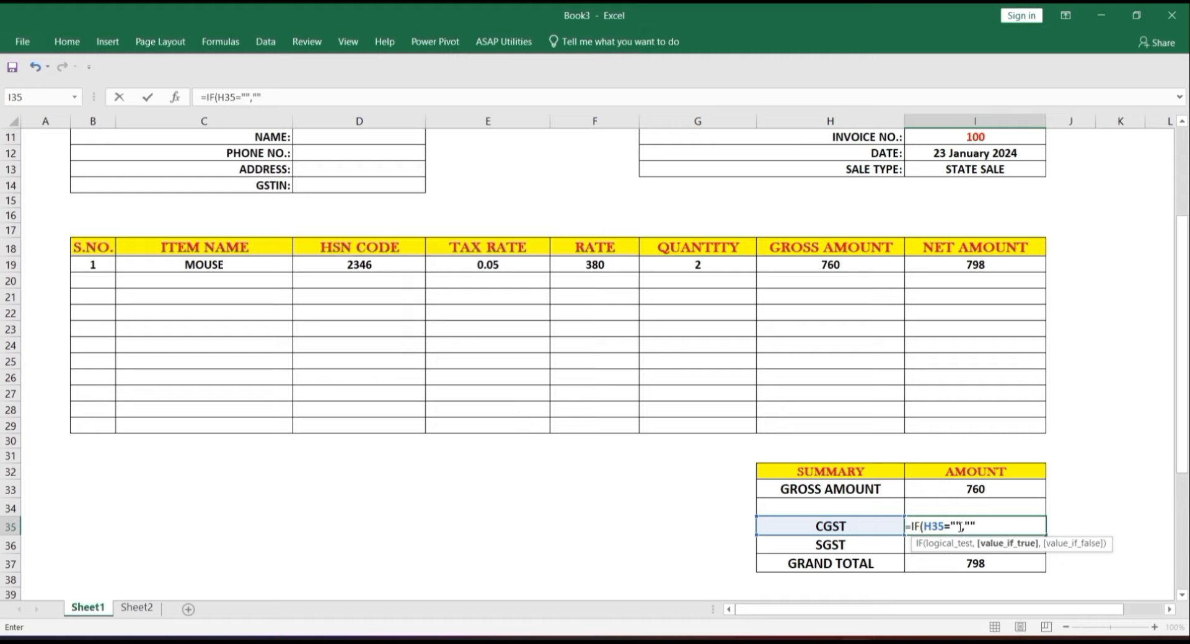
pyautogui.write(',(')
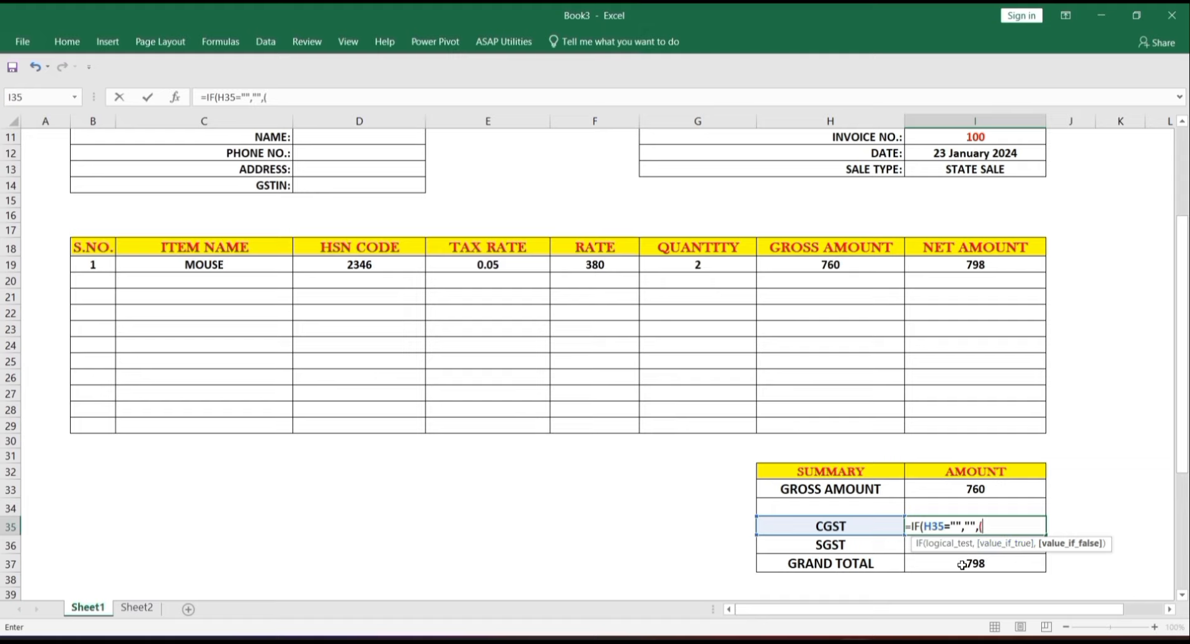
pyautogui.click(961, 565)
pyautogui.write('-')
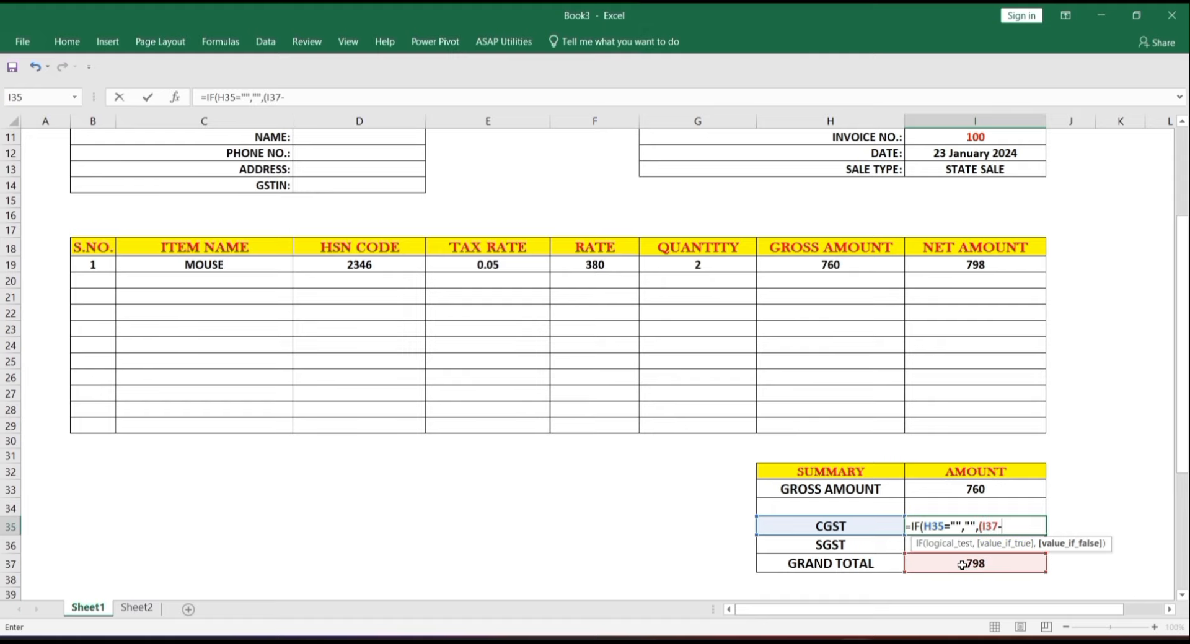
pyautogui.click(990, 487)
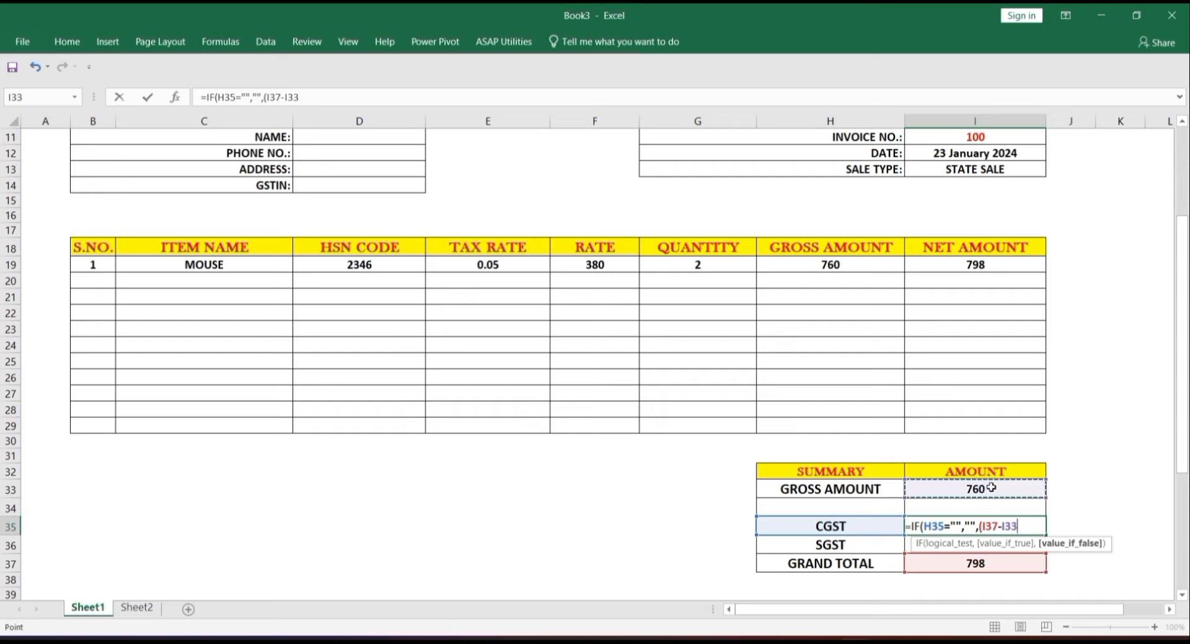
pyautogui.write(')/2')
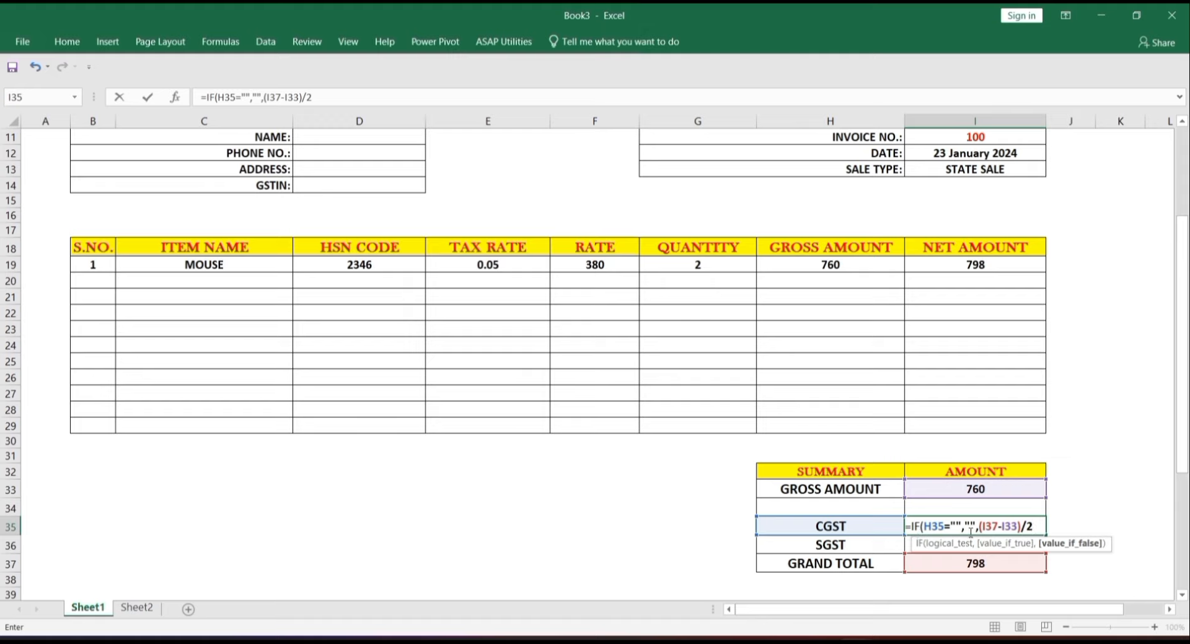
pyautogui.press('Return')
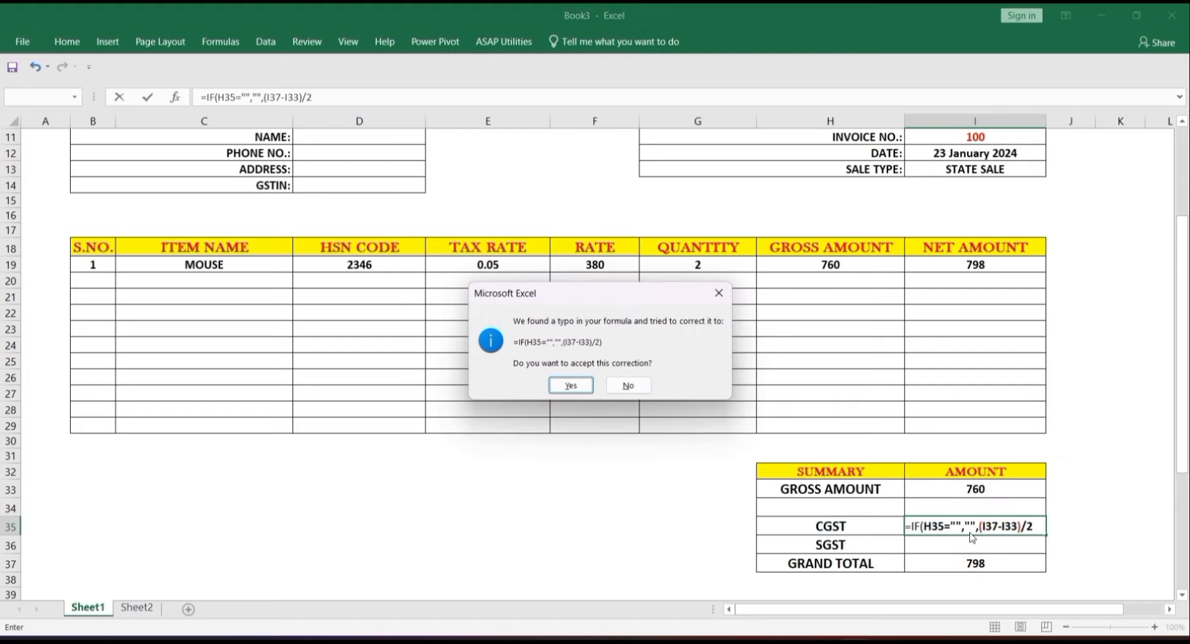
pyautogui.press('Return')
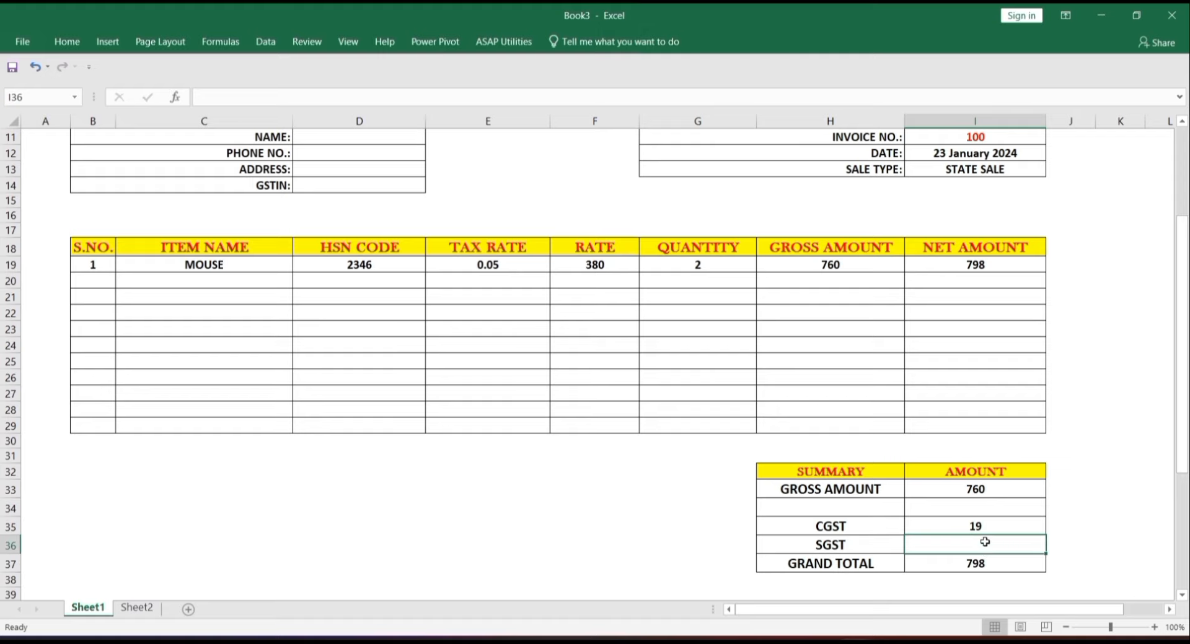
# - Enter =IF(H36="","",(I37-I33)/2) in I36 so the SGST amount shows 19
pyautogui.write('=')
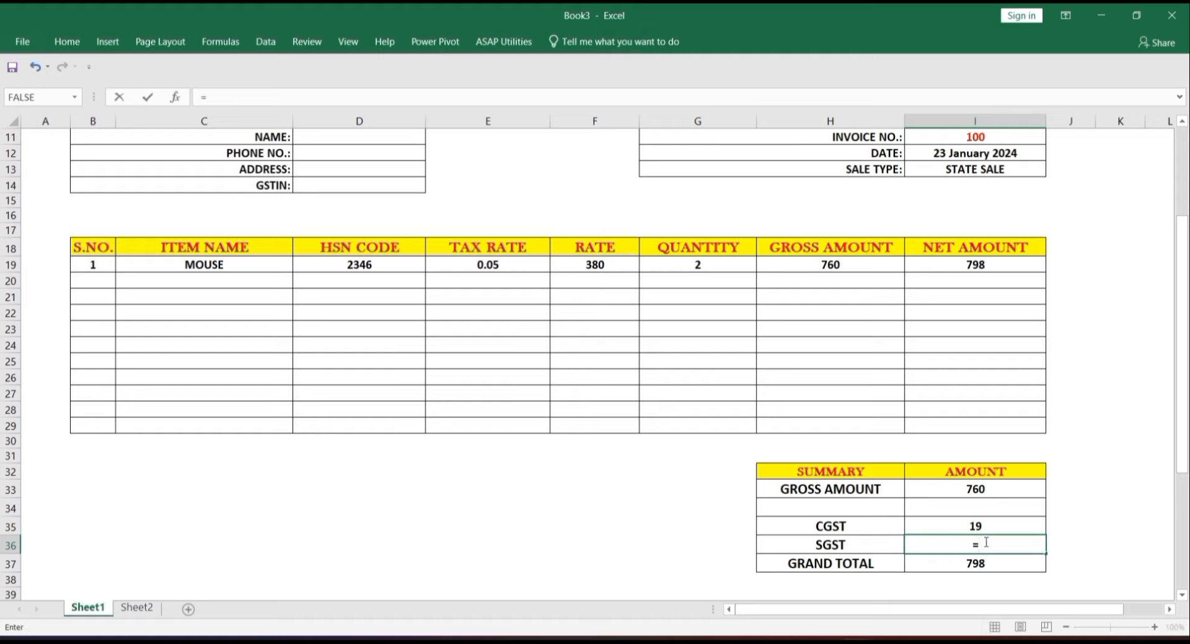
pyautogui.write('IF(')
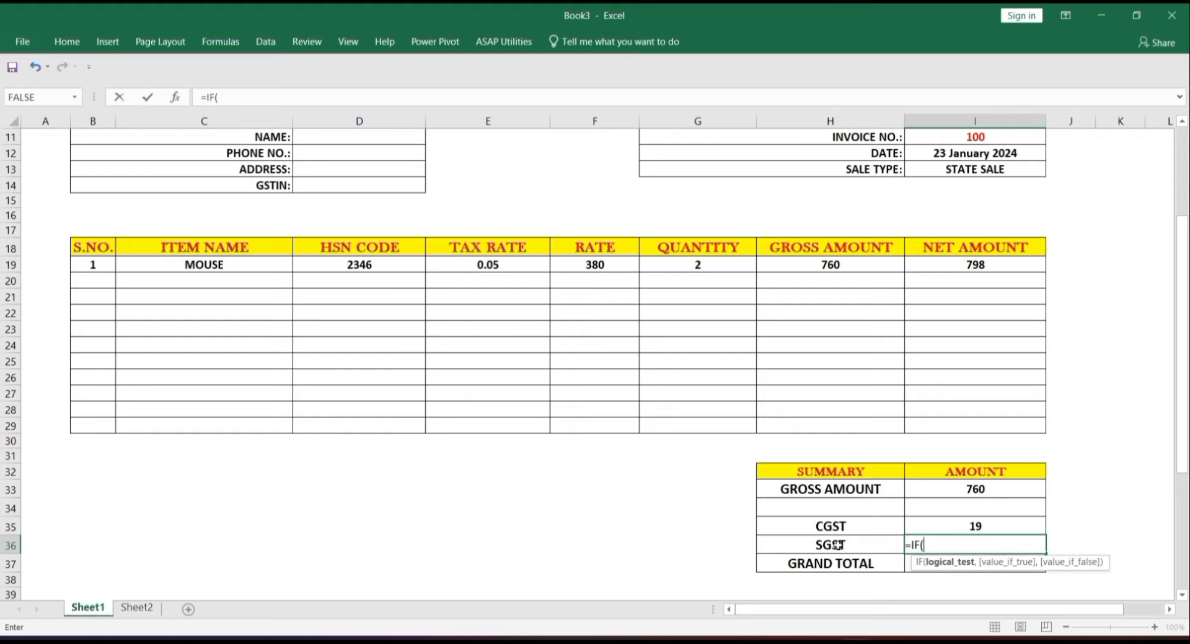
pyautogui.click(834, 546)
pyautogui.write('="","",')
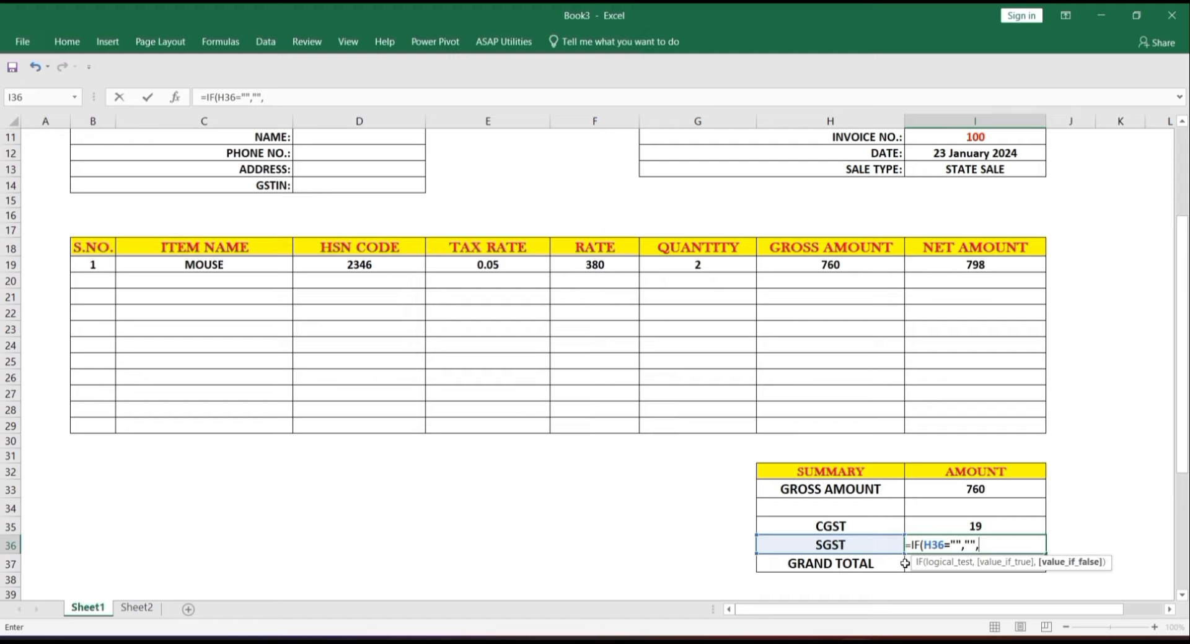
pyautogui.write('(')
pyautogui.click(905, 566)
pyautogui.write('-')
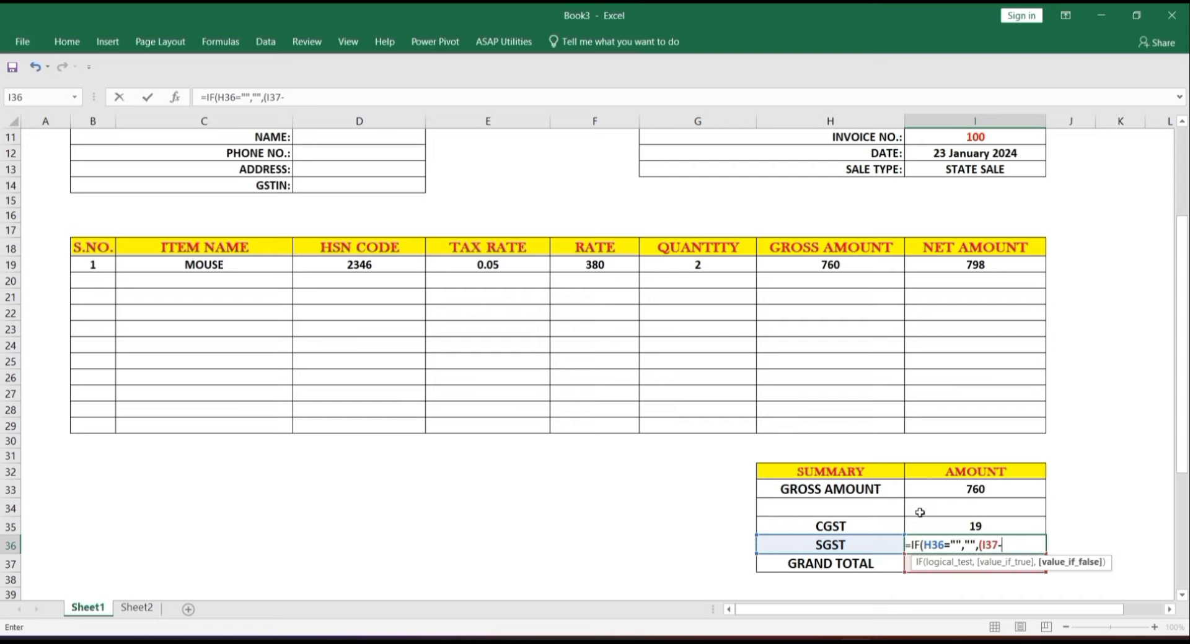
pyautogui.click(942, 490)
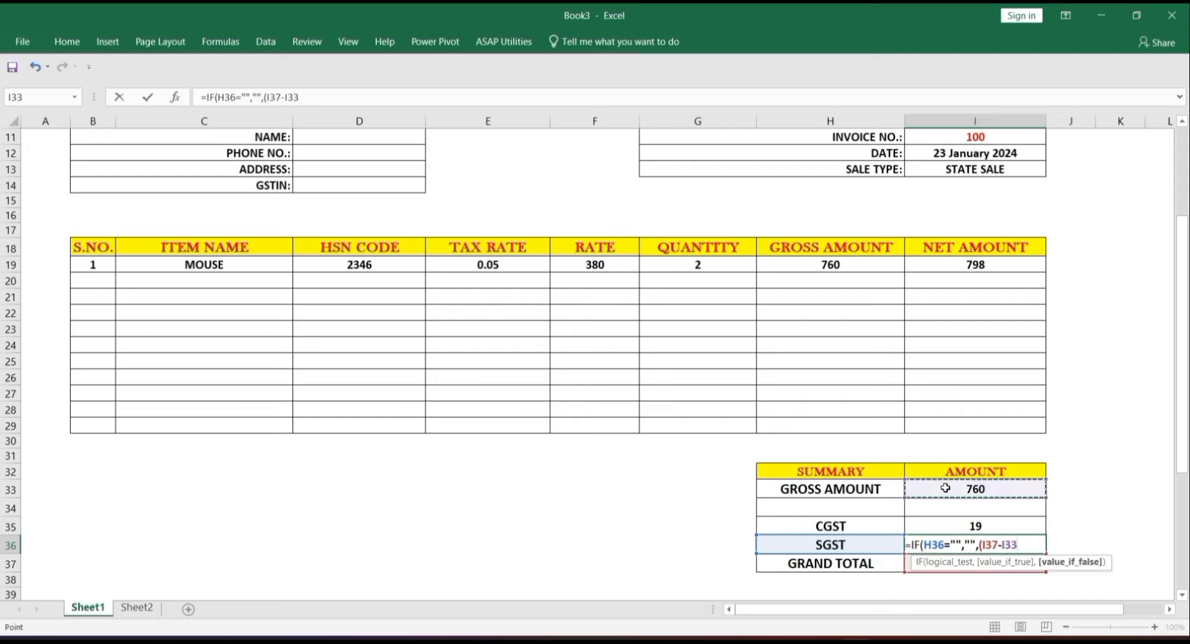
pyautogui.write(')')
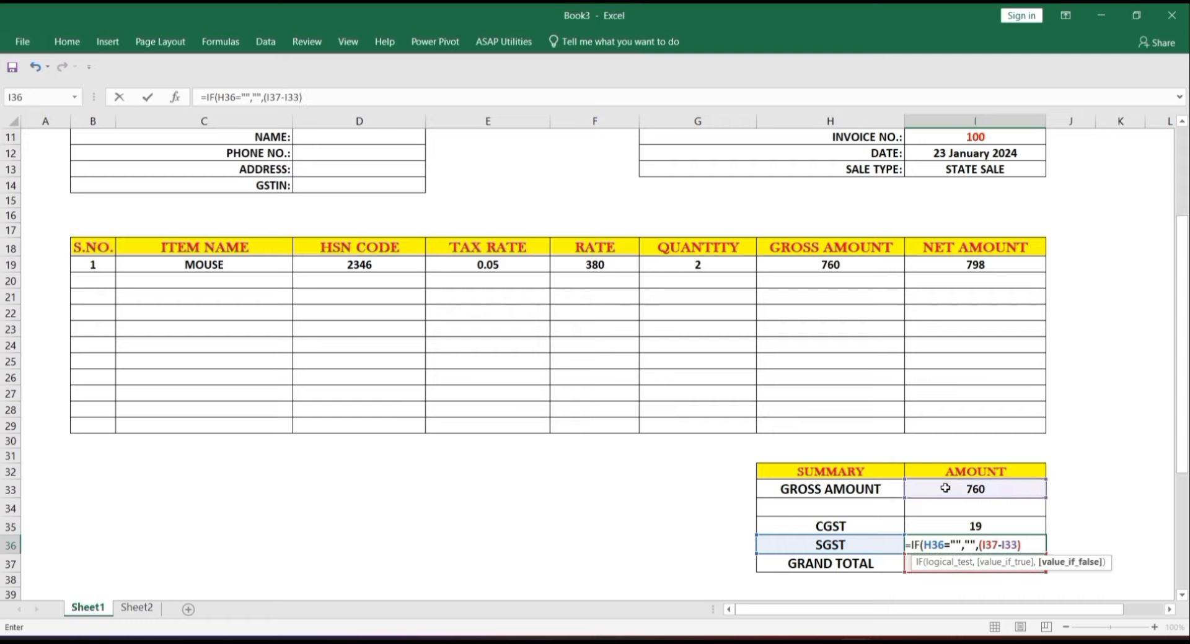
pyautogui.write('/2')
pyautogui.press('Return')
pyautogui.press('Return')
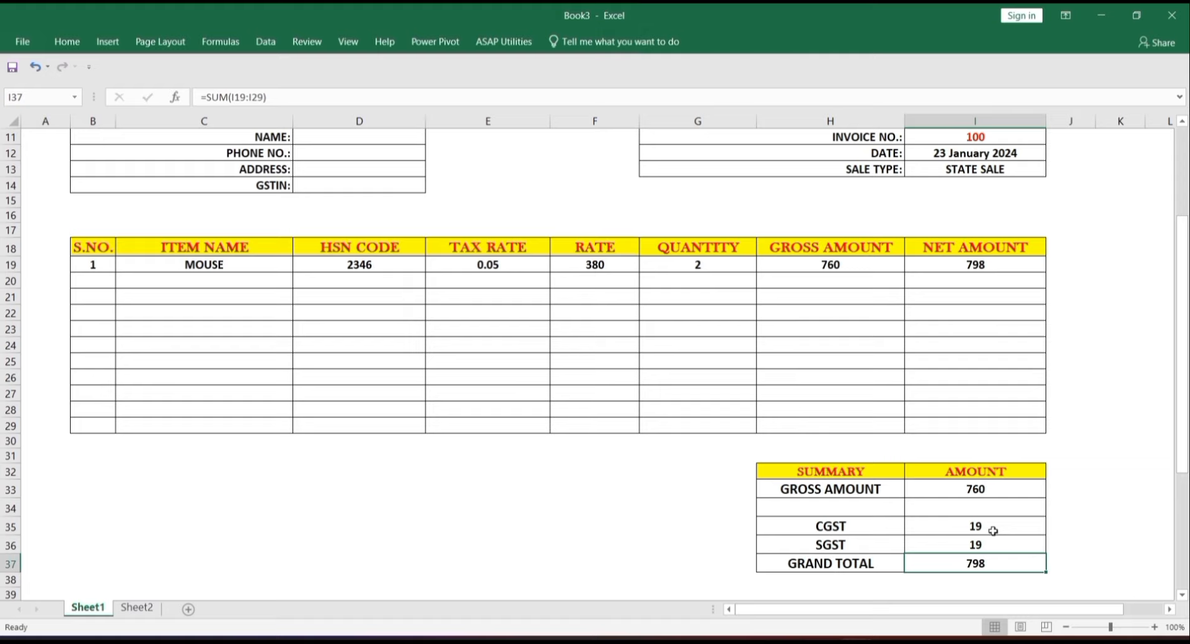
pyautogui.moveTo(1040, 169); pyautogui.dragTo(1054, 169)
pyautogui.click(1052, 169)
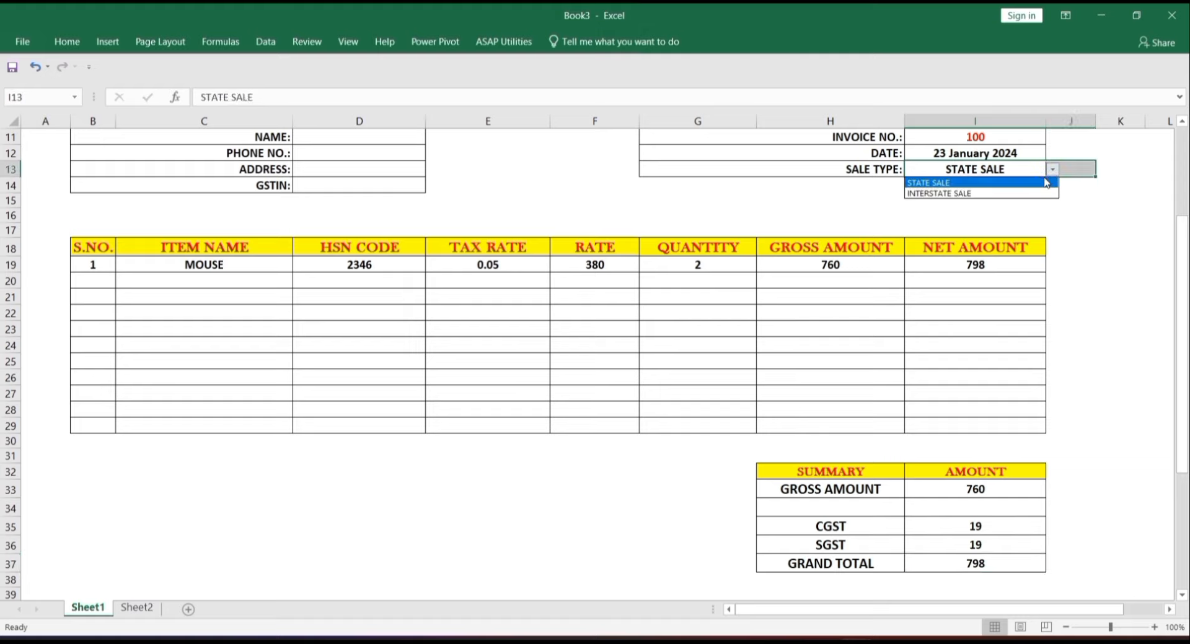
pyautogui.click(1040, 190)
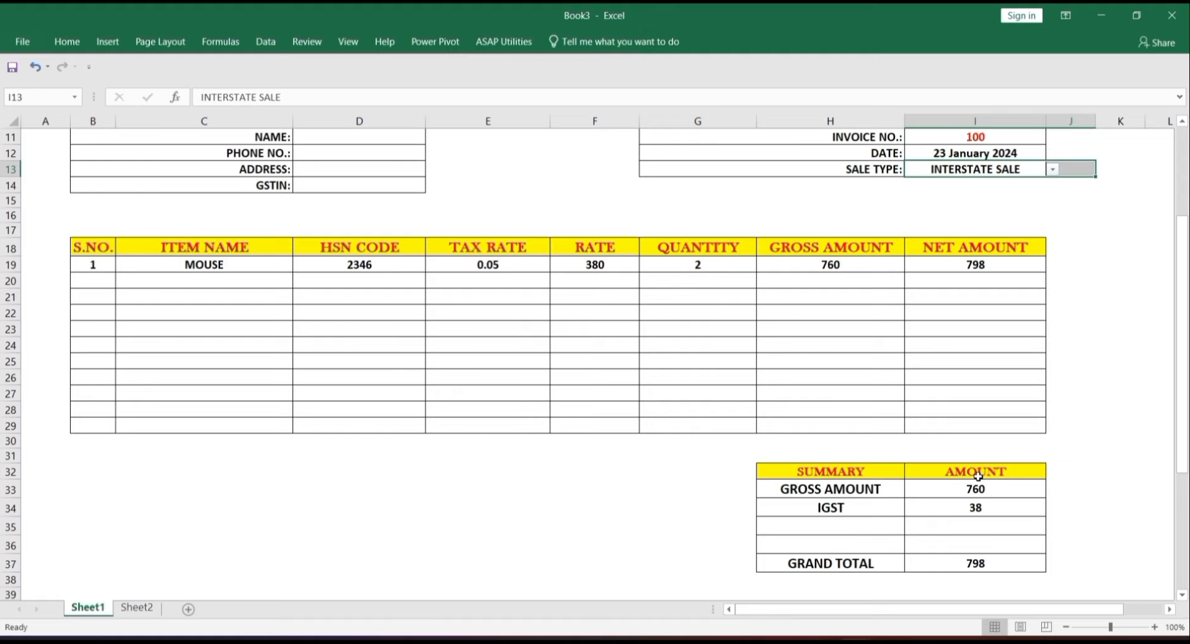
pyautogui.click(1052, 170)
pyautogui.click(1045, 183)
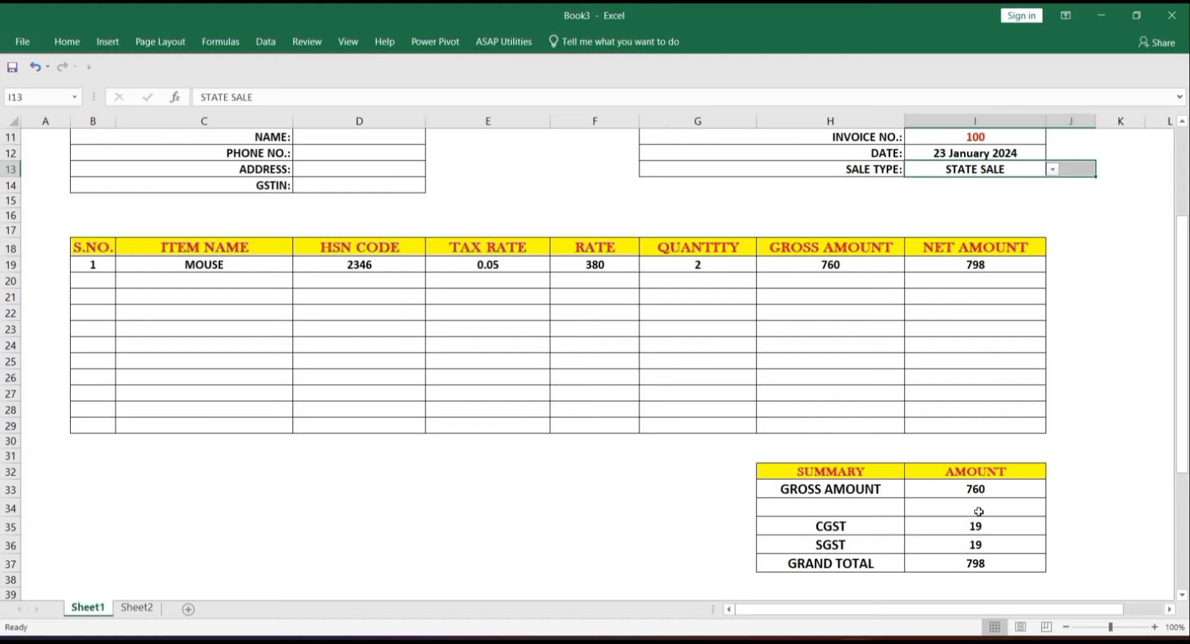
pyautogui.click(993, 534)
pyautogui.press('Down')
pyautogui.press('Down')
pyautogui.press('Down')
pyautogui.press('Down')
pyautogui.press('Down')
pyautogui.press('Down')
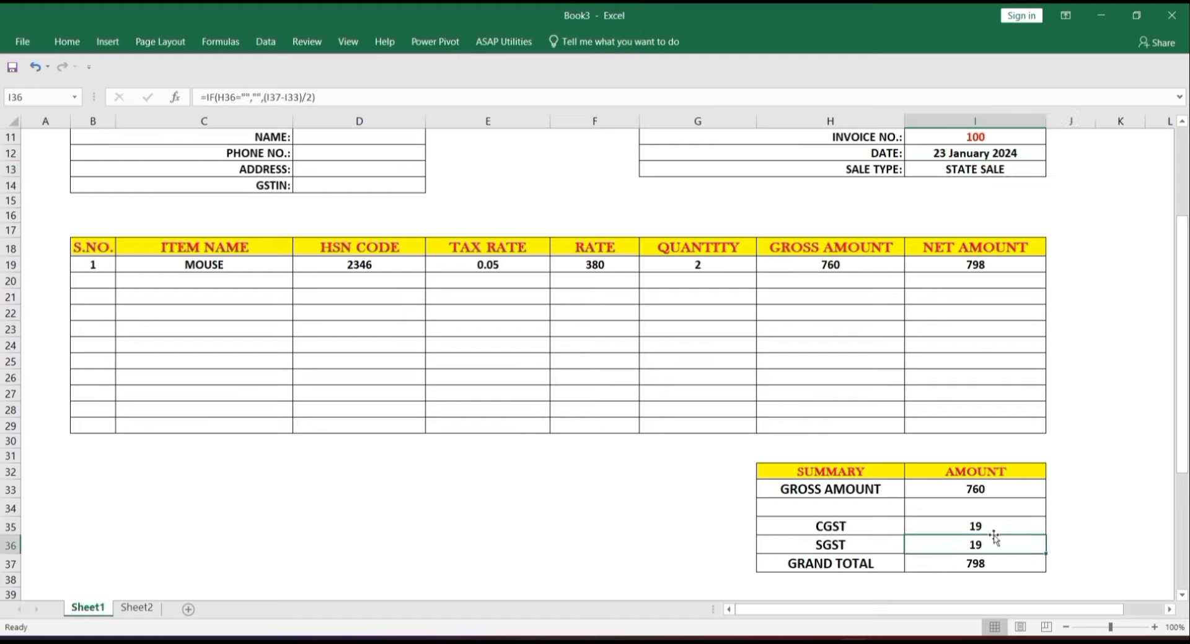
pyautogui.click(581, 542)
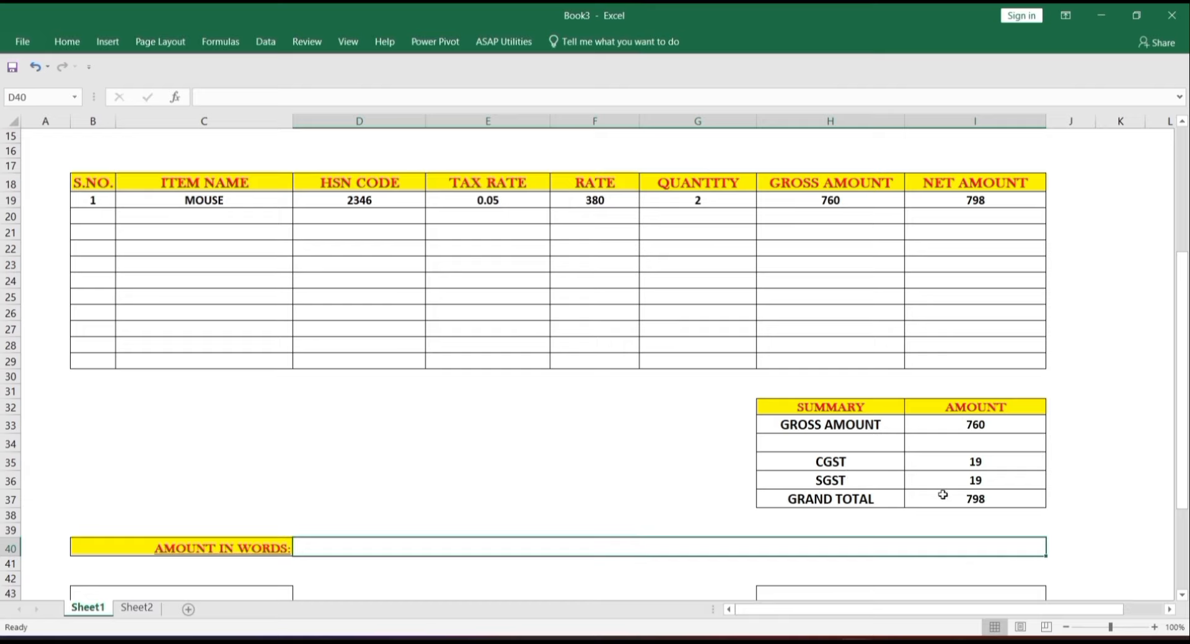
# - Begin typing =SPE in the AMOUNT IN WORDS cell D40 to bring up ASAPSPELLNUMBER
pyautogui.click(968, 494)
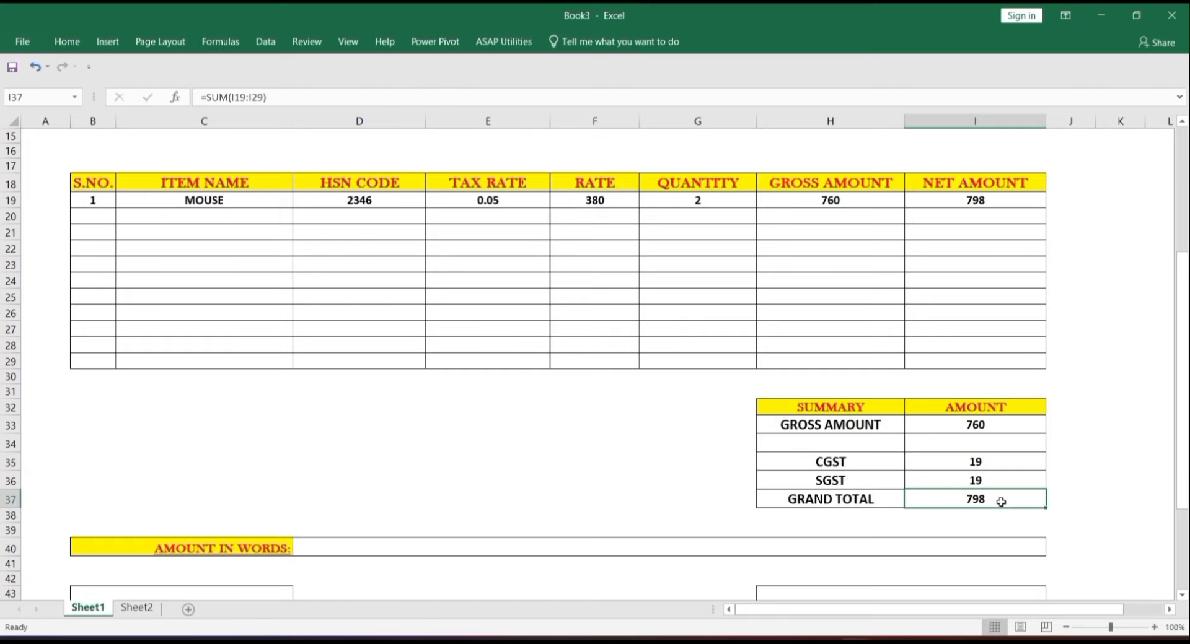
pyautogui.click(734, 549)
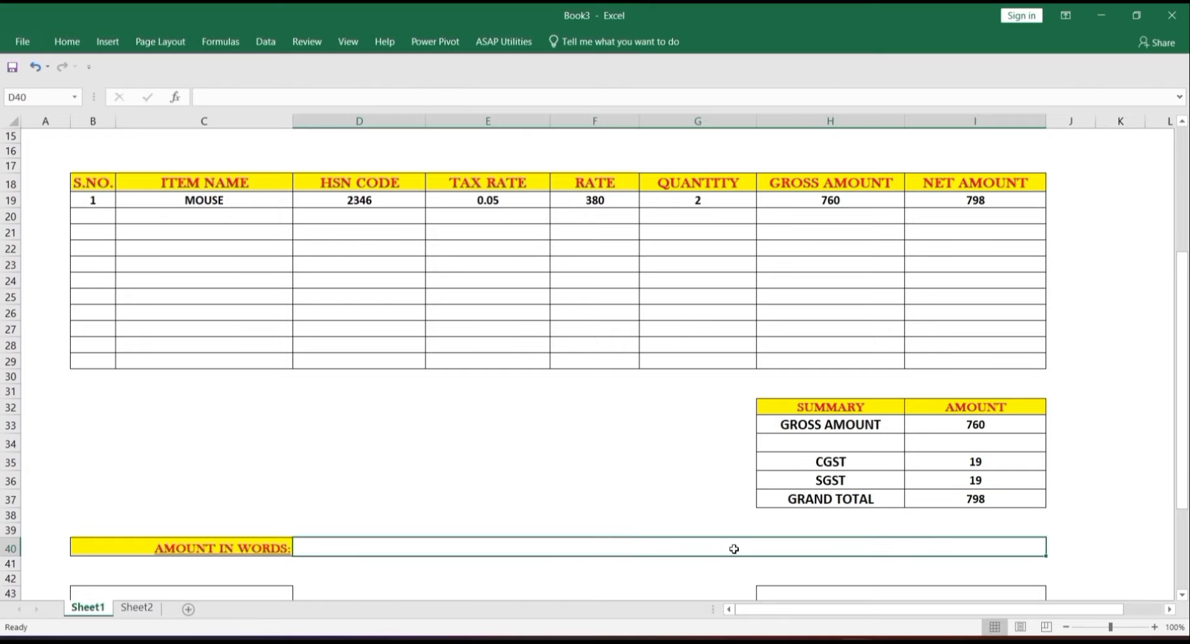
pyautogui.write('=')
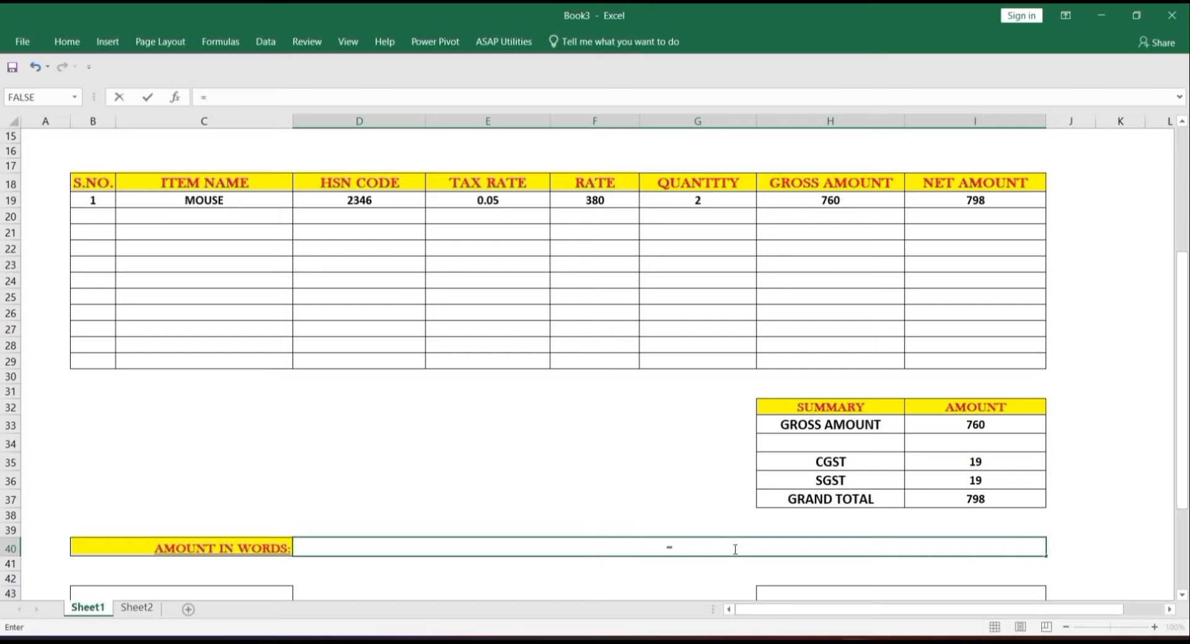
pyautogui.write('SPE')
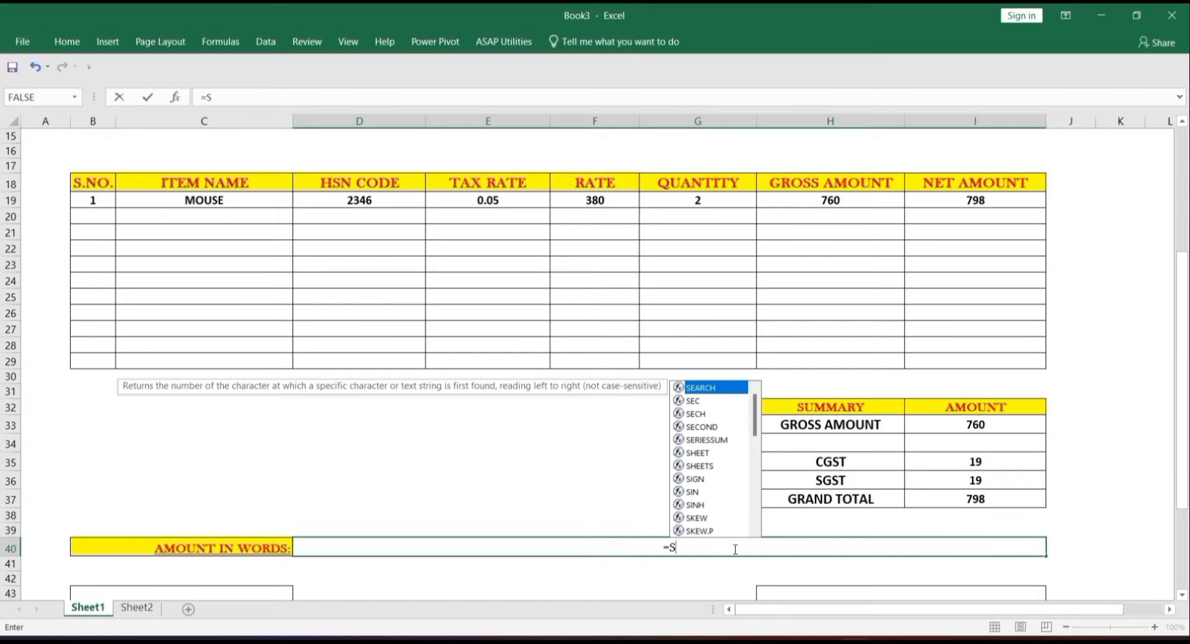
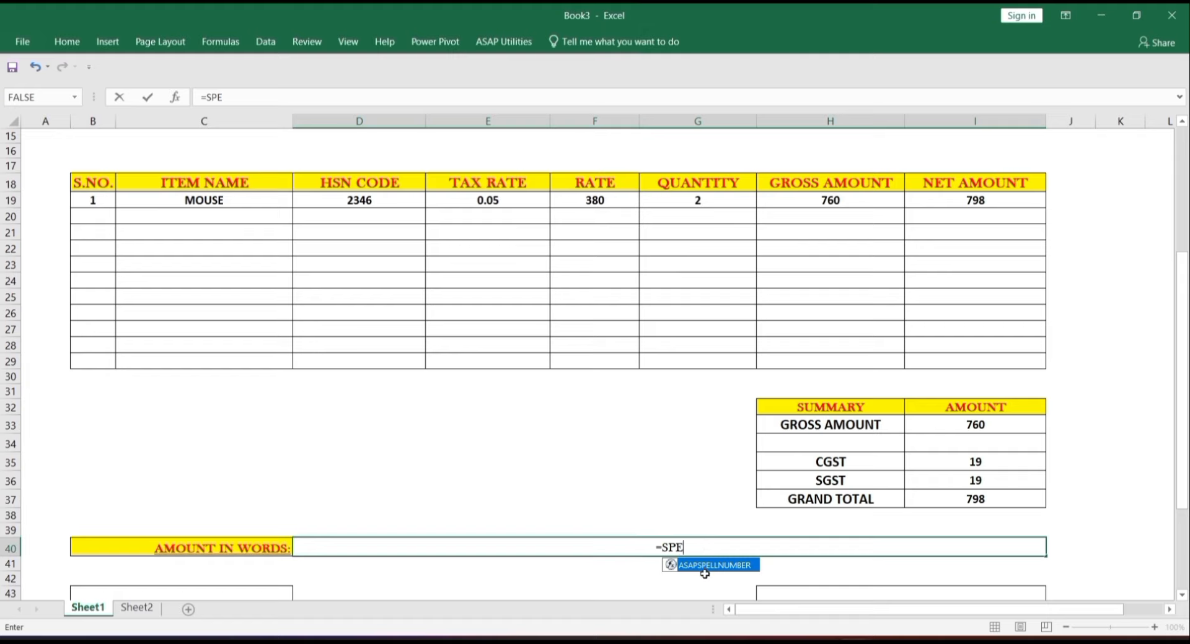
# - Complete =ASAPSPELLNUMBER(I37) in D40 so the grand total 798 is spelled out
pyautogui.doubleClick(740, 565)
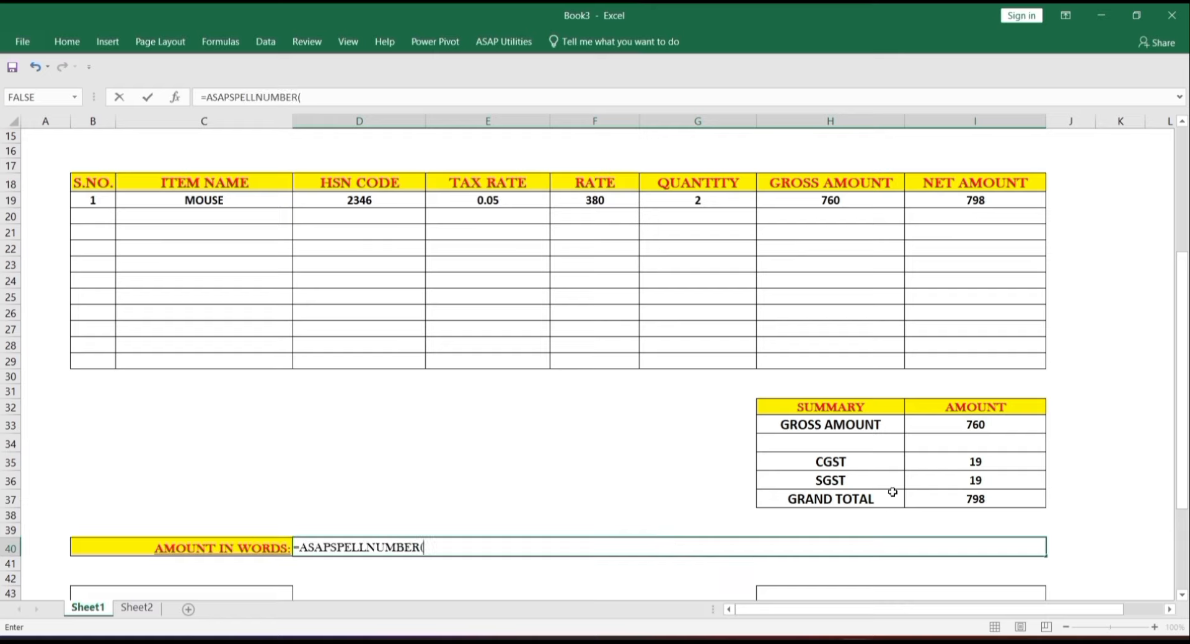
pyautogui.click(945, 498)
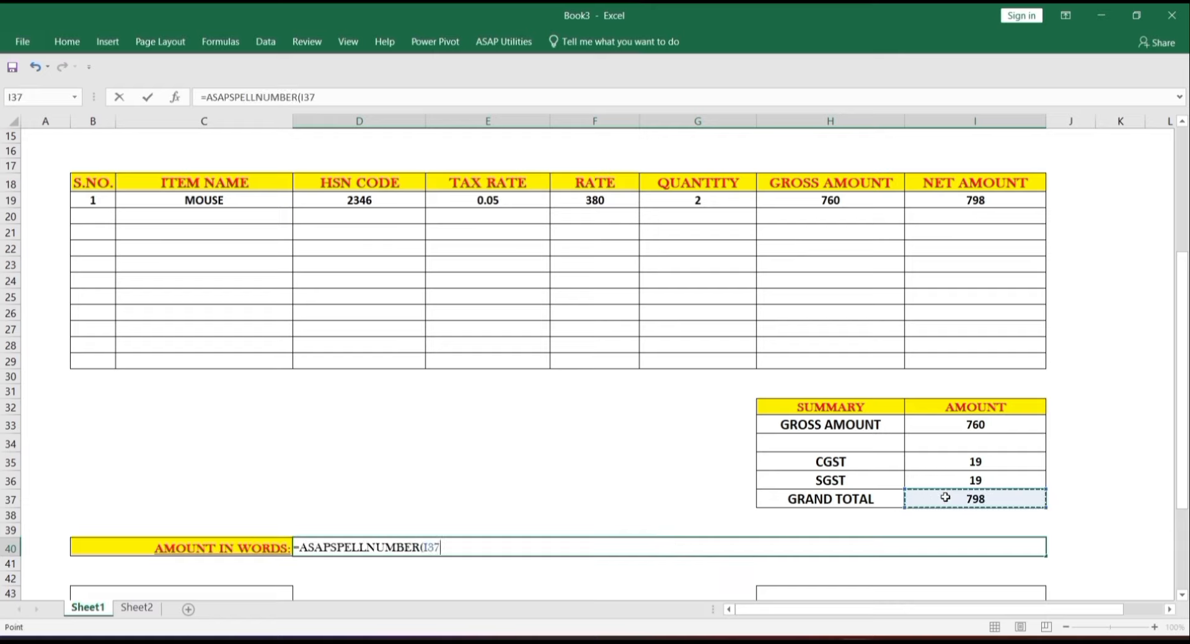
pyautogui.write(')')
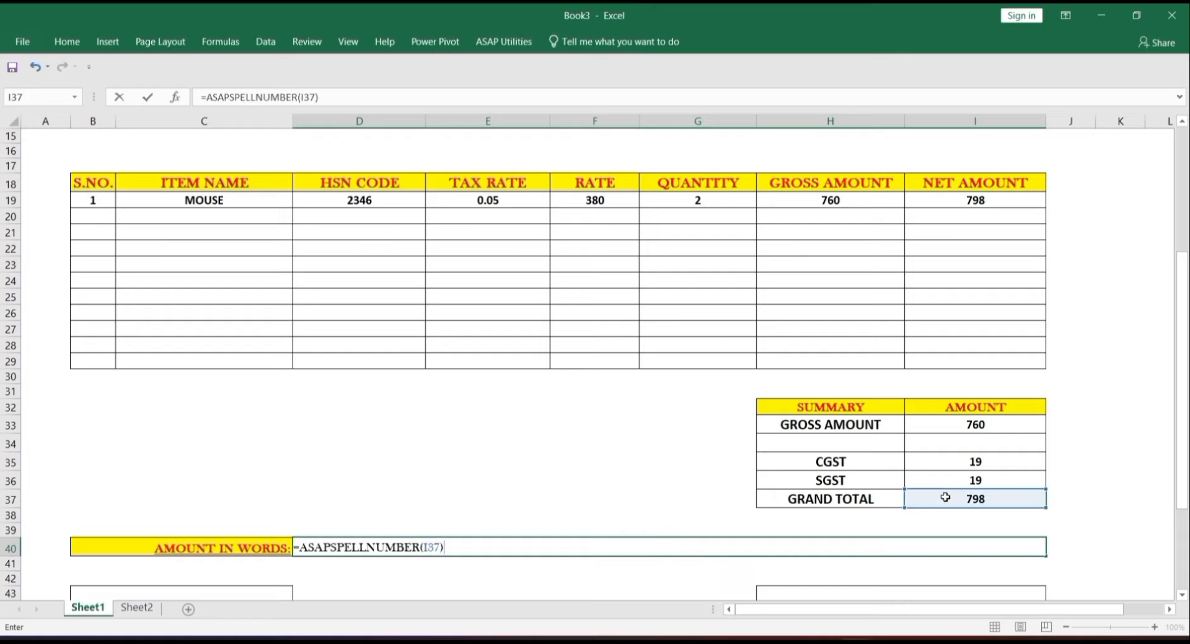
pyautogui.press('Return')
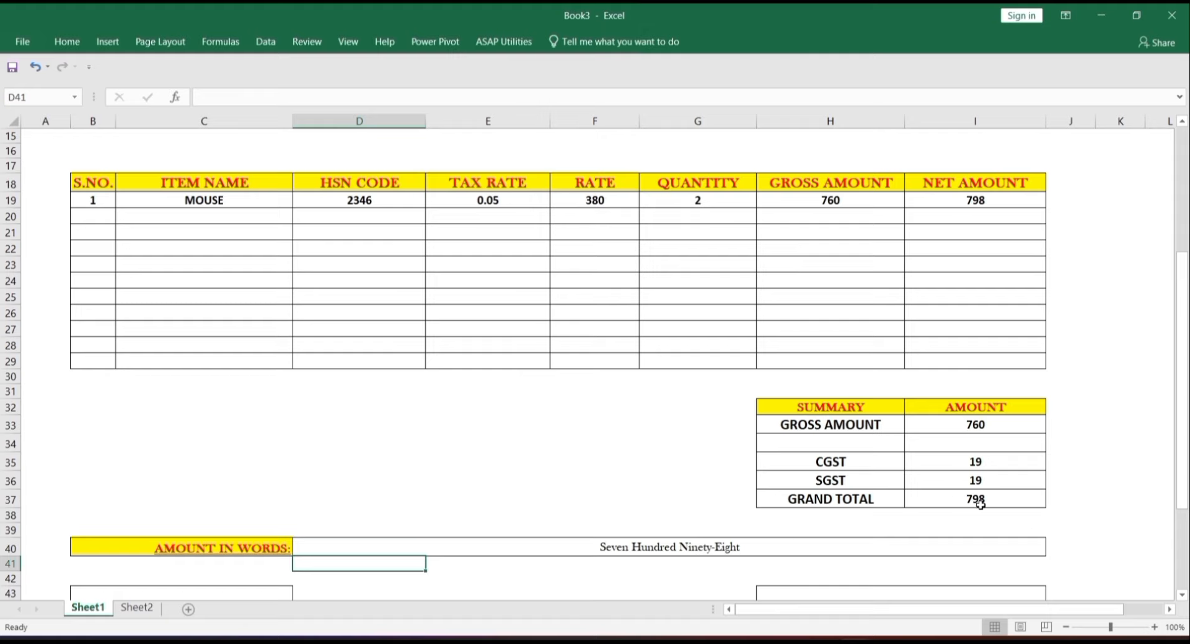
# - Review the amount-in-words formula, the signature area and the top of the invoice
pyautogui.click(708, 555)
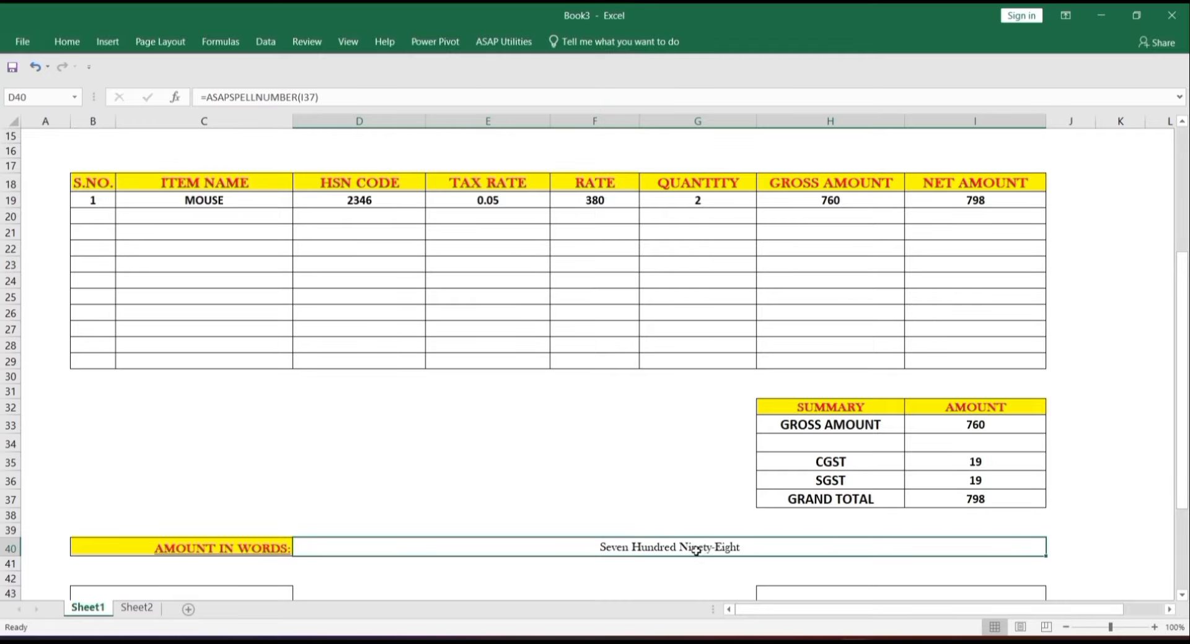
pyautogui.press('Down')
pyautogui.press('Down')
pyautogui.press('Down')
pyautogui.press('Down')
pyautogui.press('Down')
pyautogui.press('Down')
pyautogui.press('Down')
pyautogui.press('Down')
pyautogui.press('Down')
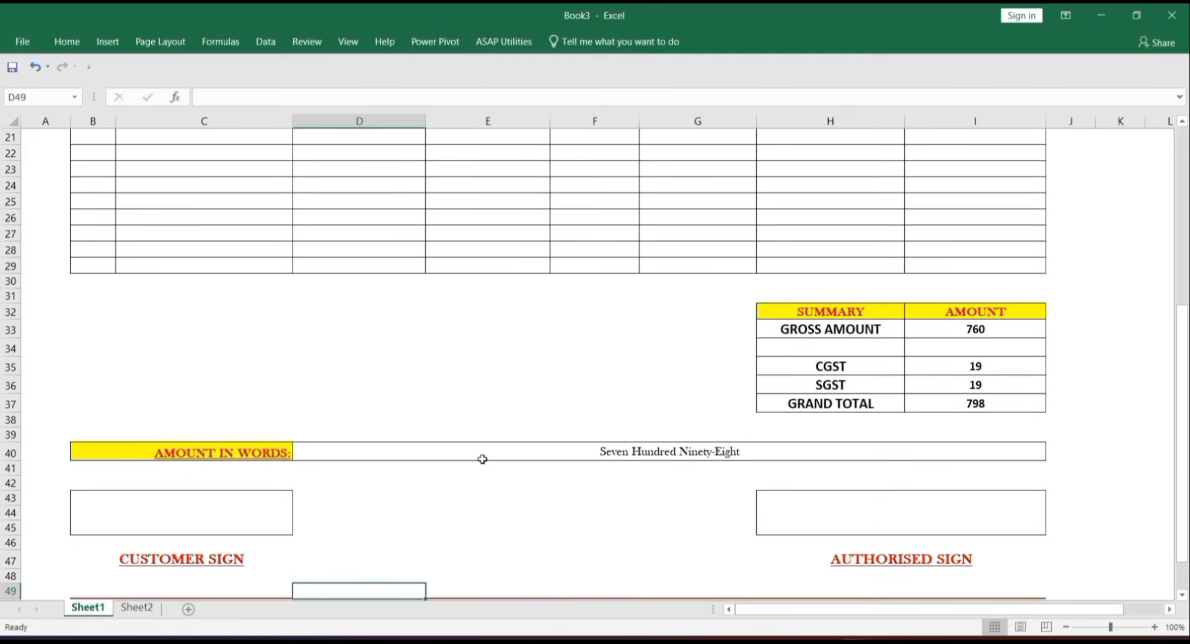
pyautogui.click(253, 502)
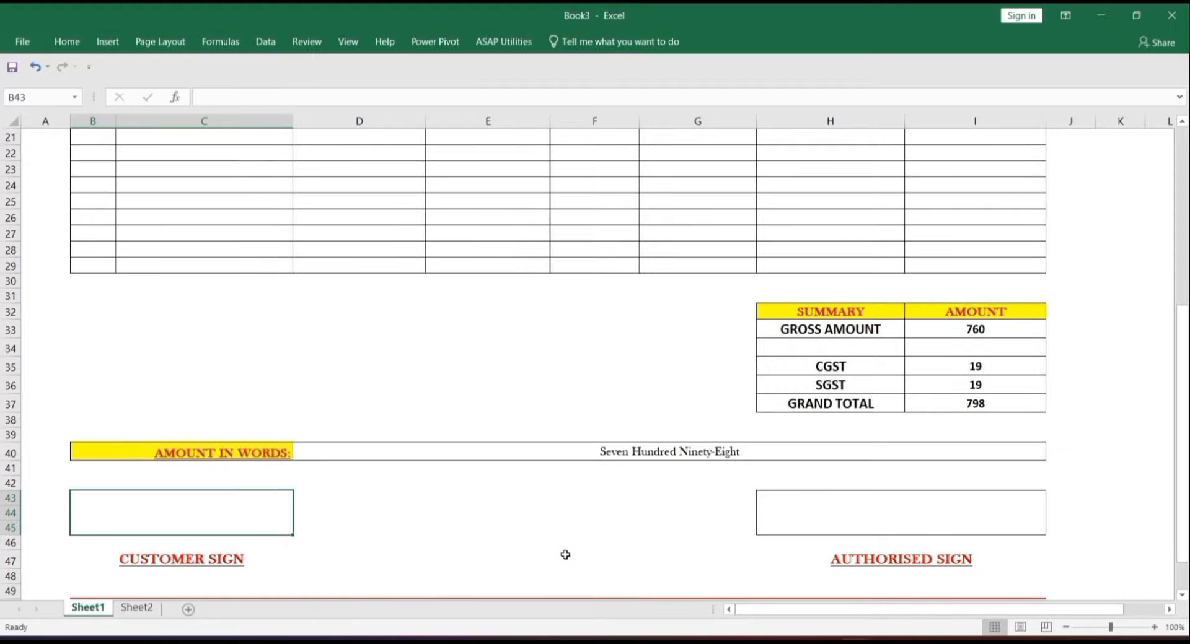
pyautogui.press('Up')
pyautogui.press('Up')
pyautogui.press('Up')
pyautogui.press('Up')
pyautogui.press('Up')
pyautogui.press('Up')
pyautogui.press('Up')
pyautogui.press('Up')
pyautogui.press('Up')
pyautogui.press('Up')
pyautogui.press('Up')
pyautogui.press('Up')
pyautogui.press('Up')
pyautogui.press('Up')
pyautogui.press('Up')
pyautogui.press('Up')
pyautogui.press('Up')
pyautogui.press('Up')
pyautogui.press('Up')
pyautogui.press('Up')
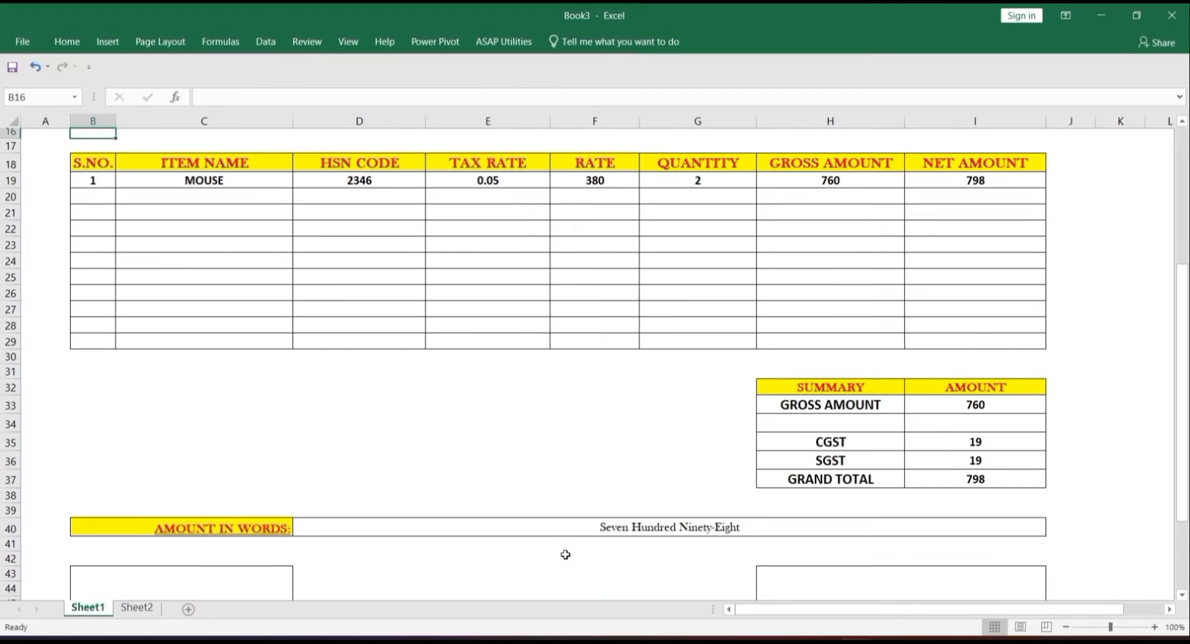
pyautogui.press('Up')
pyautogui.press('Up')
pyautogui.press('Up')
pyautogui.press('Up')
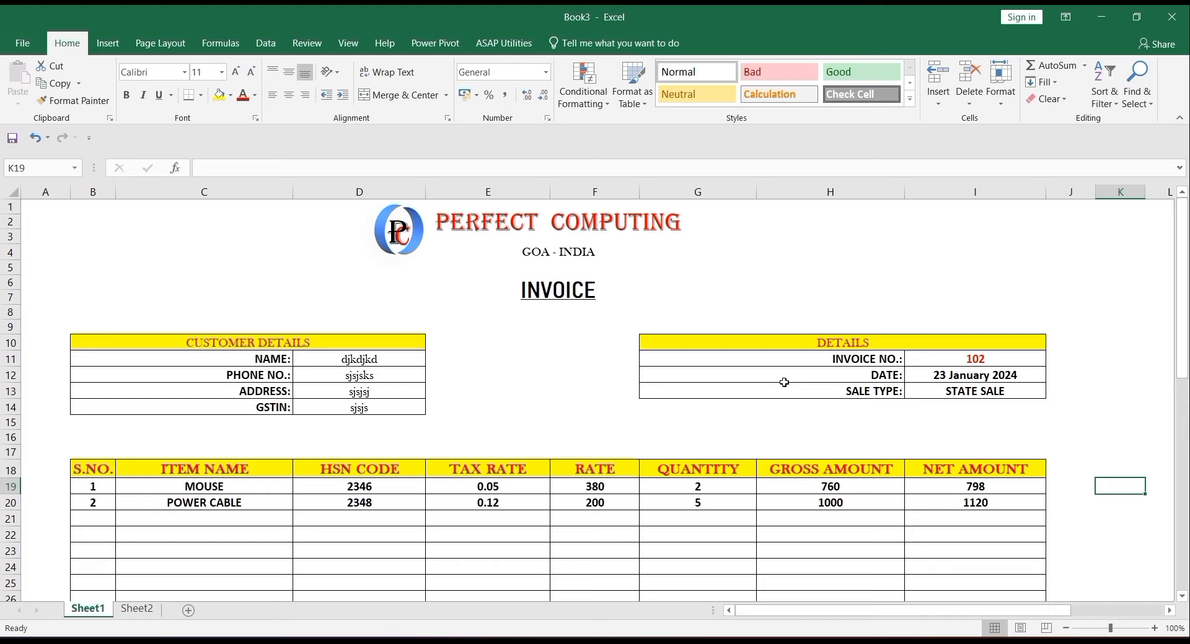
# - Select cell K13, an empty cell to the right of the details table
pyautogui.click(1106, 391)
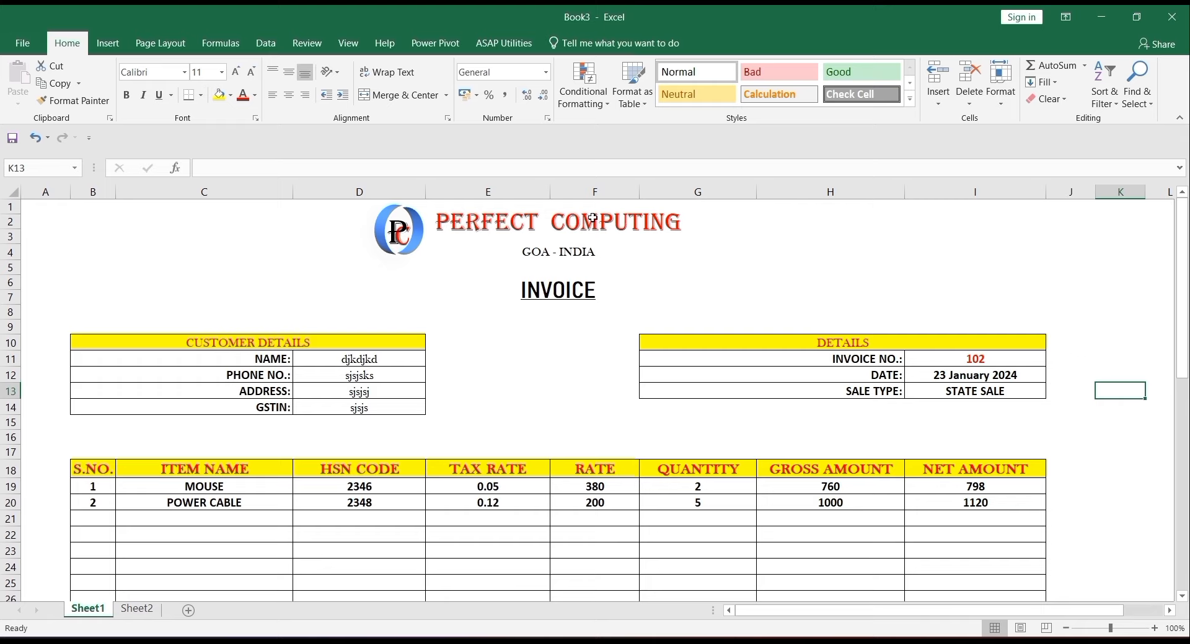
# - Draw a rounded rectangle to the right of the invoice details table
pyautogui.click(115, 44)
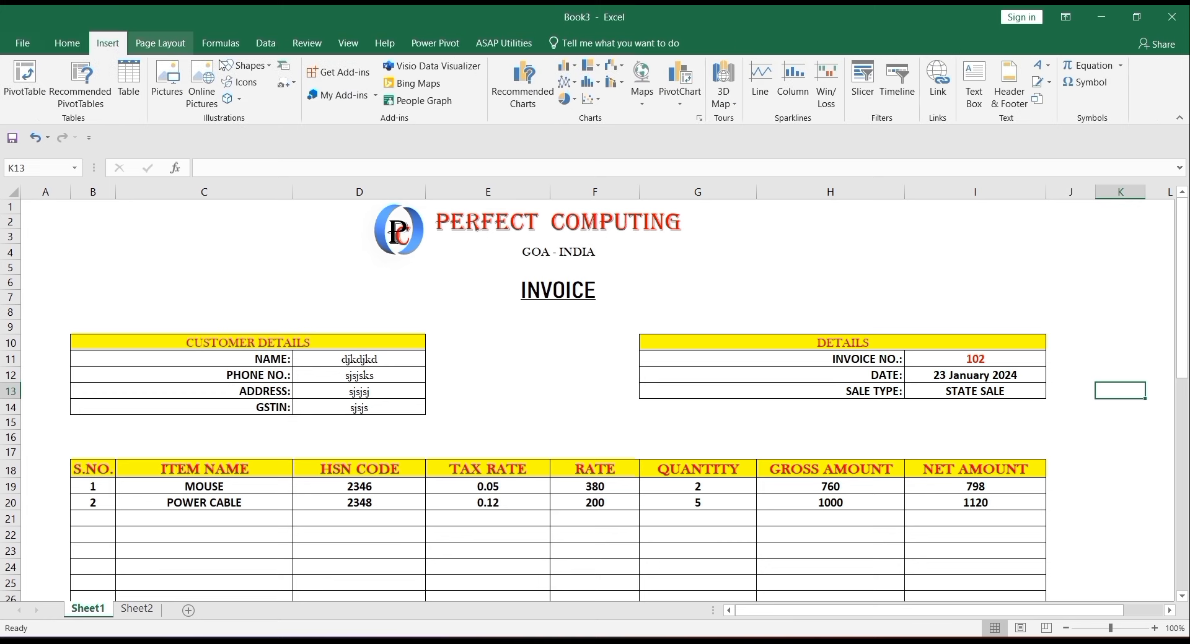
pyautogui.click(246, 65)
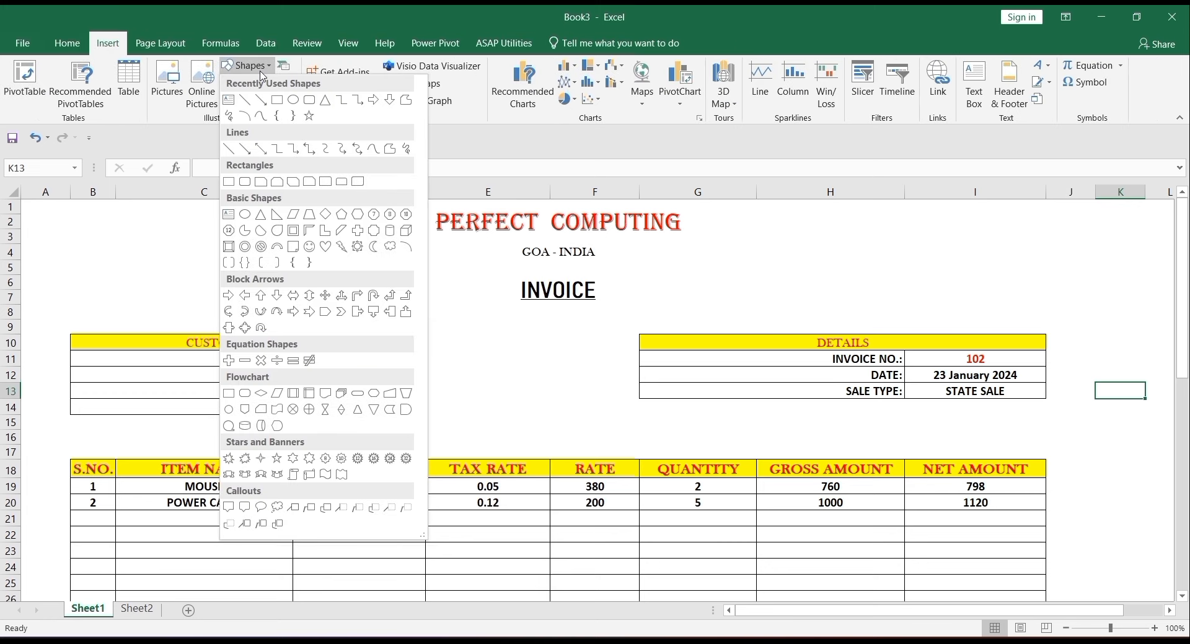
pyautogui.click(315, 101)
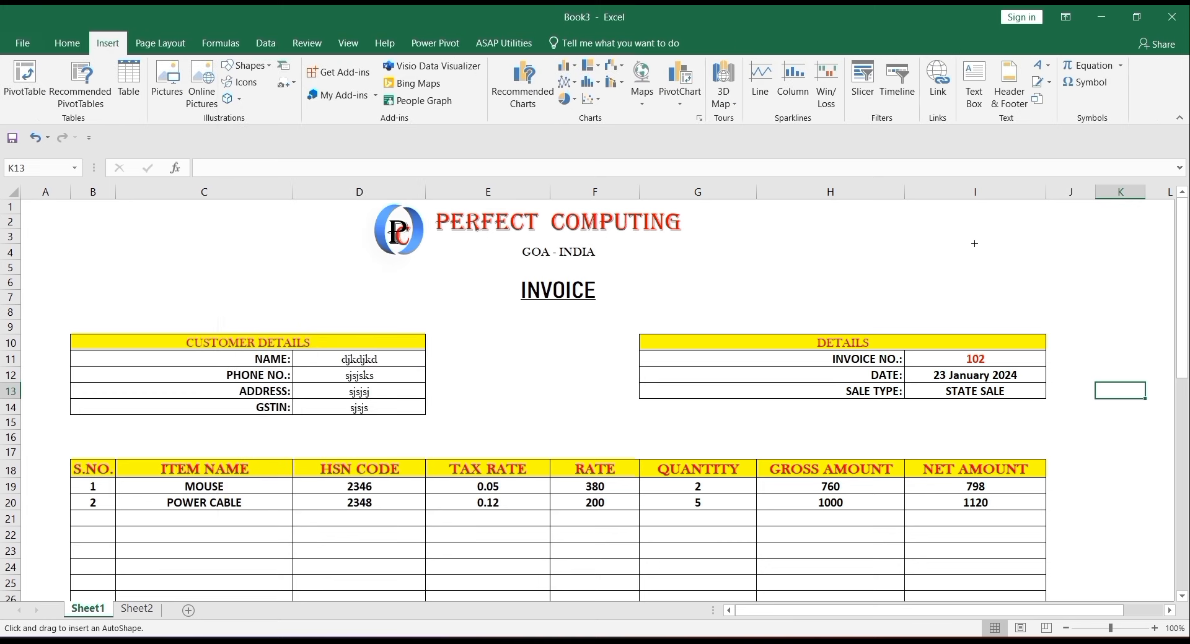
pyautogui.moveTo(1071, 337); pyautogui.dragTo(1162, 392)
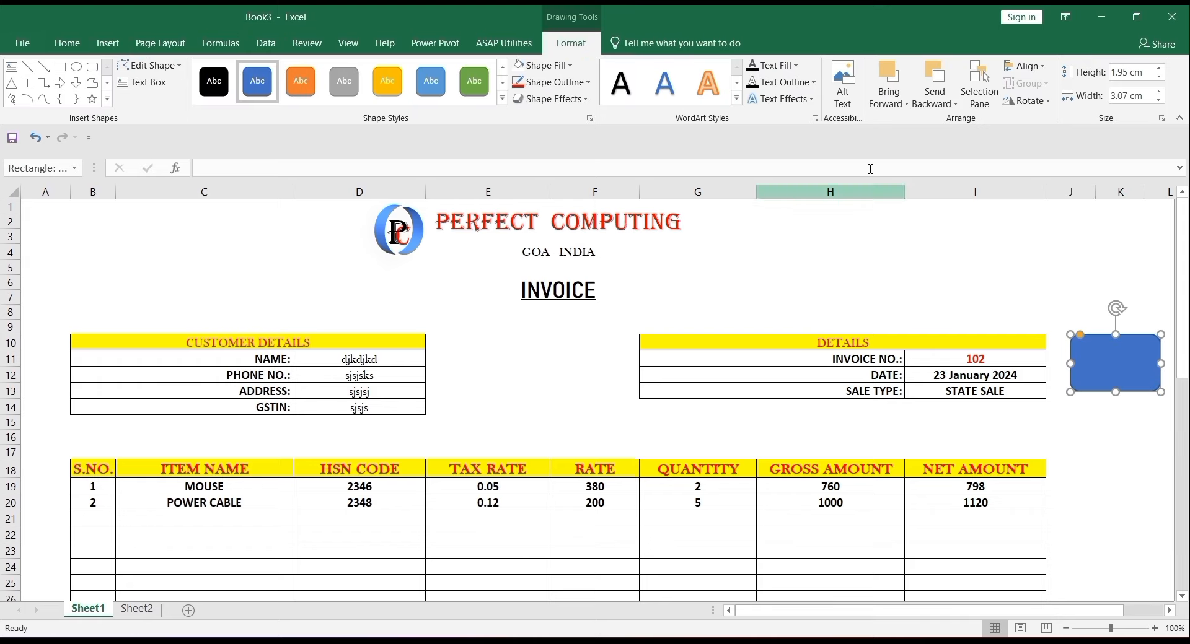
# - Give the rectangle a white fill, red outline and a shadowed preset effect
pyautogui.click(564, 66)
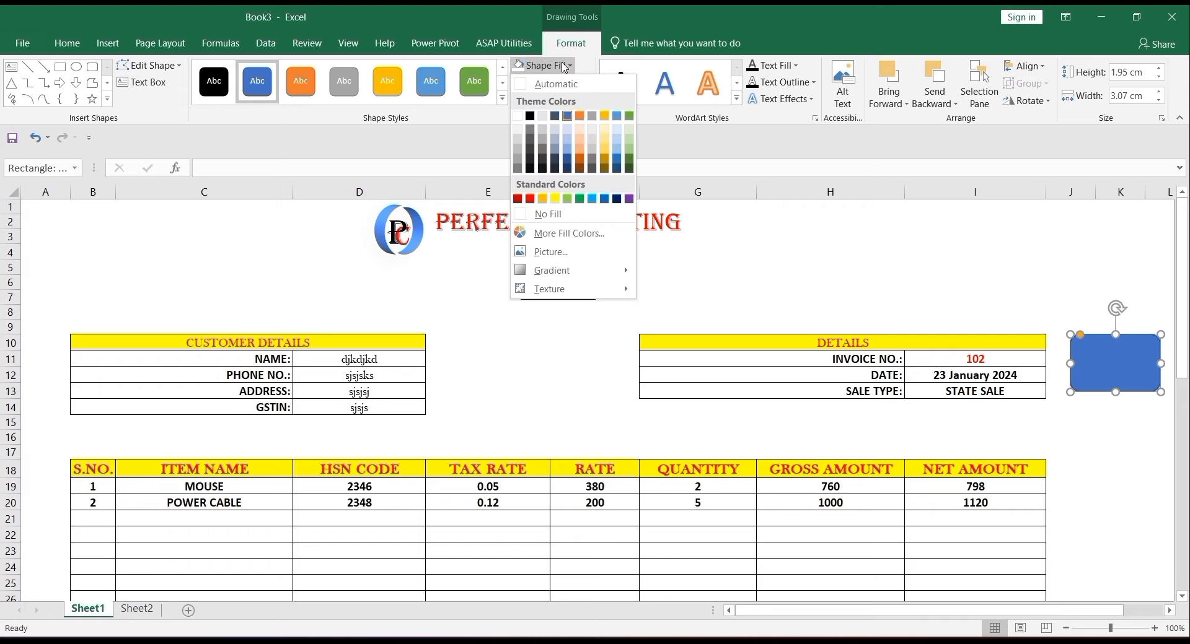
pyautogui.click(518, 117)
pyautogui.click(567, 84)
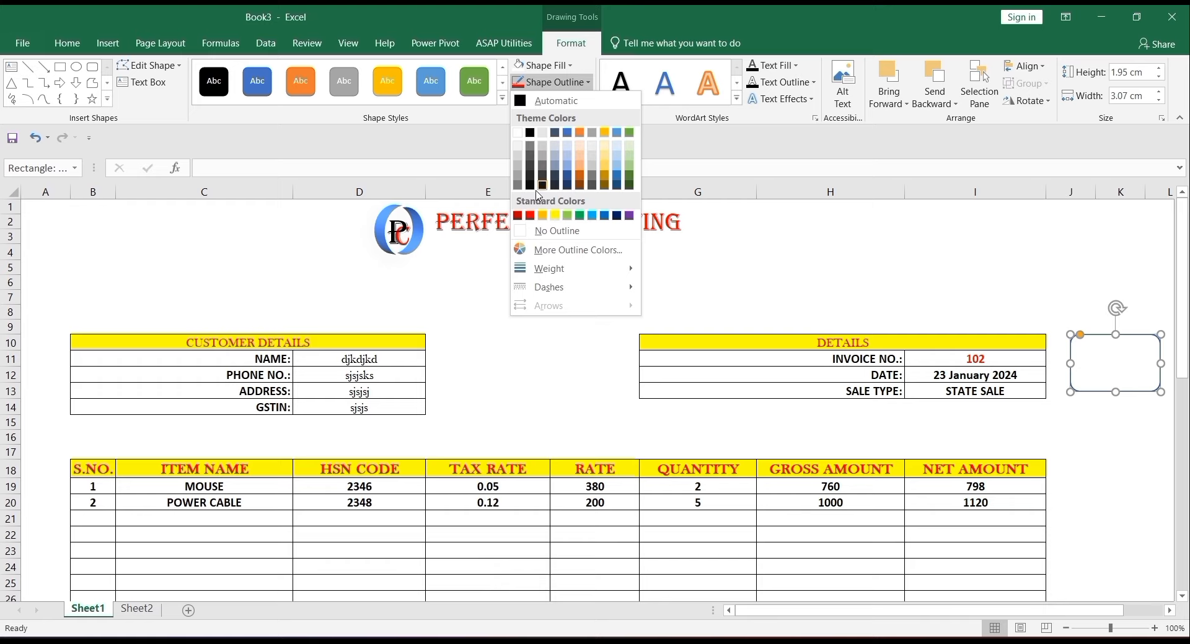
pyautogui.click(530, 215)
pyautogui.click(562, 99)
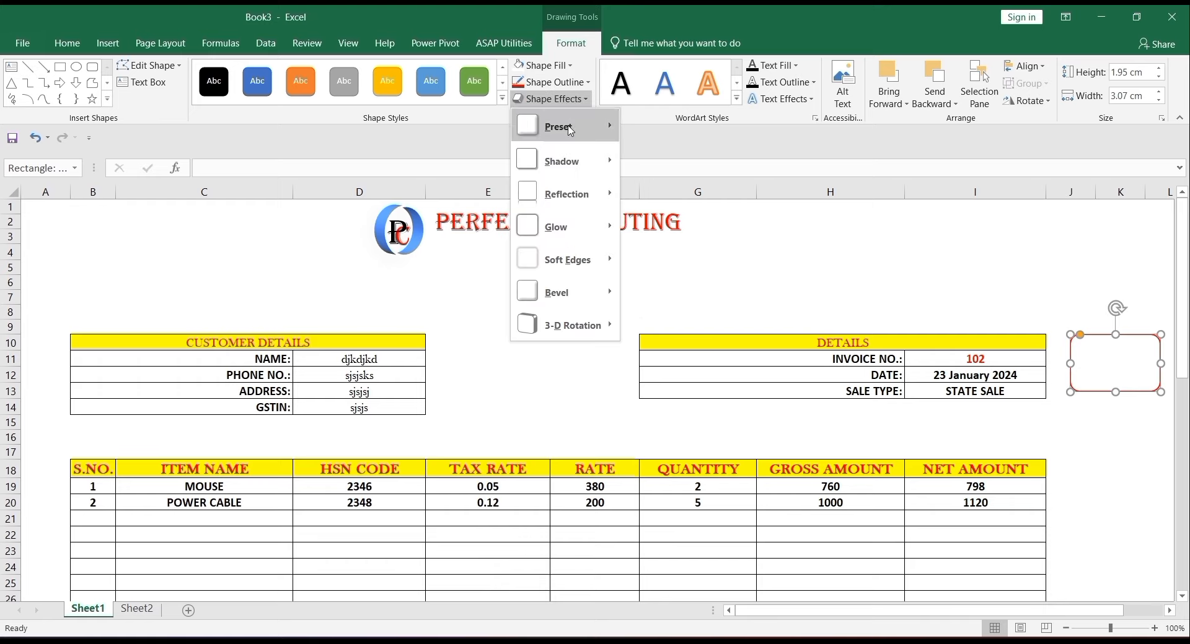
pyautogui.moveTo(561, 125)
pyautogui.click(646, 216)
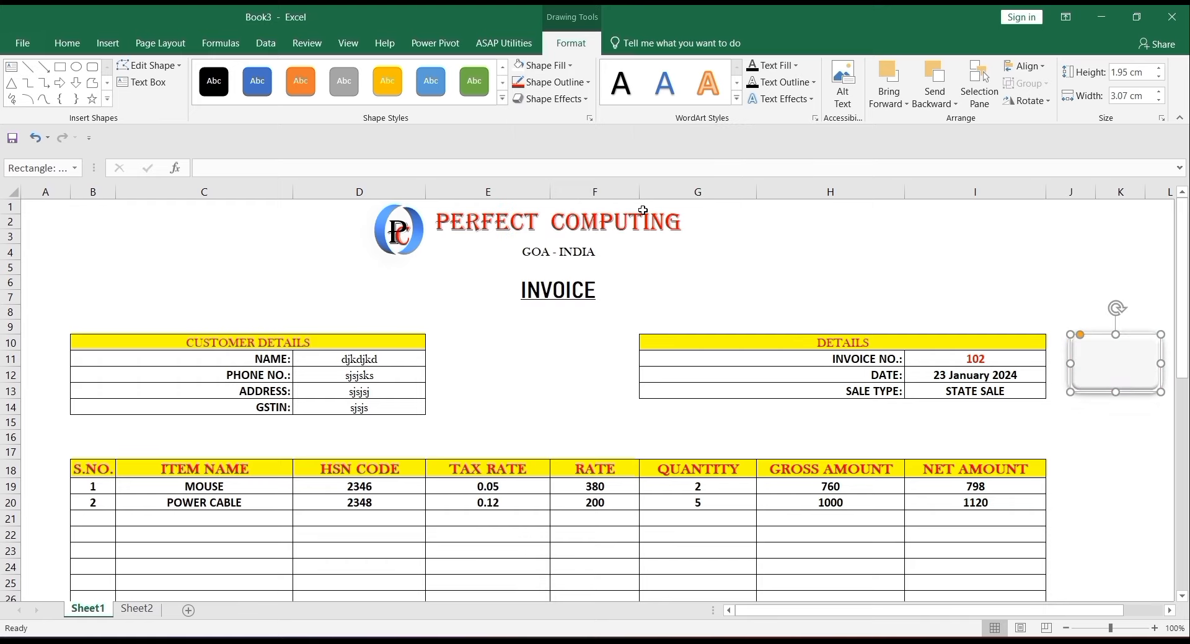
pyautogui.click(1115, 369)
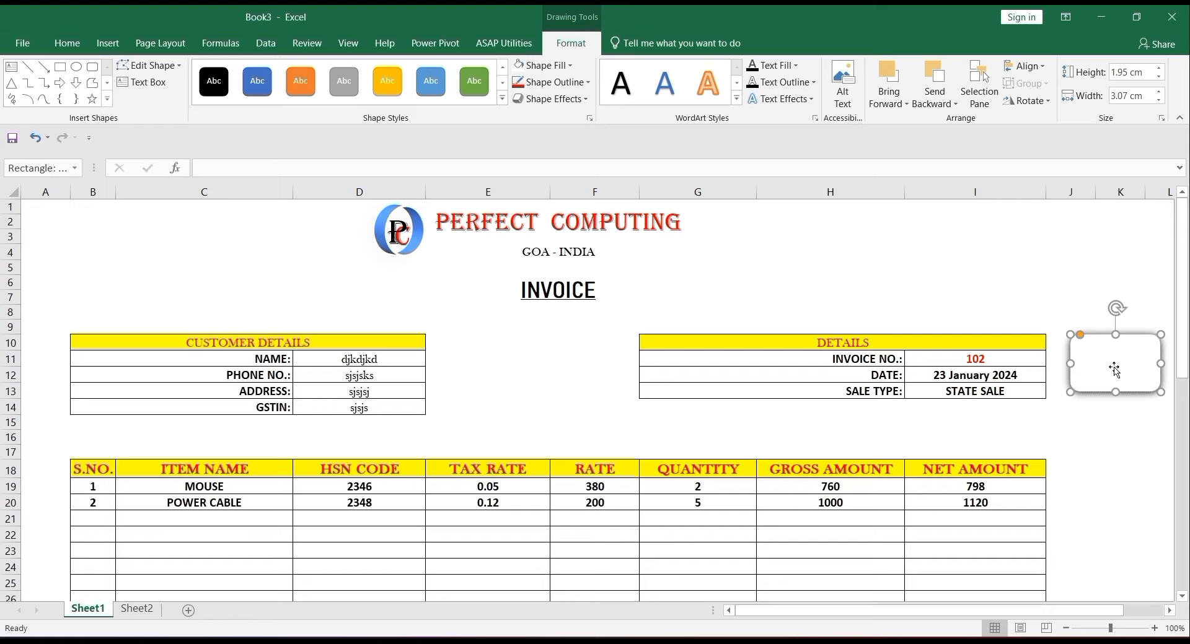
# - Format the NEW INVOICE text at size 16, centred, red, bold and underlined
pyautogui.hotkey('ctrl', 'a')
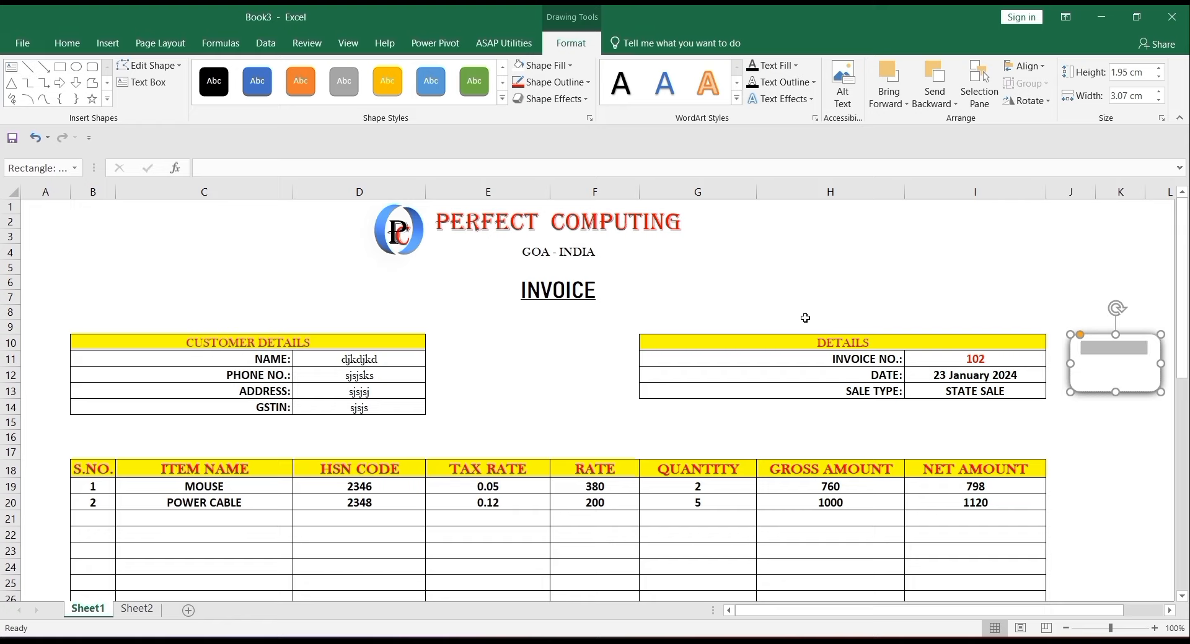
pyautogui.click(64, 47)
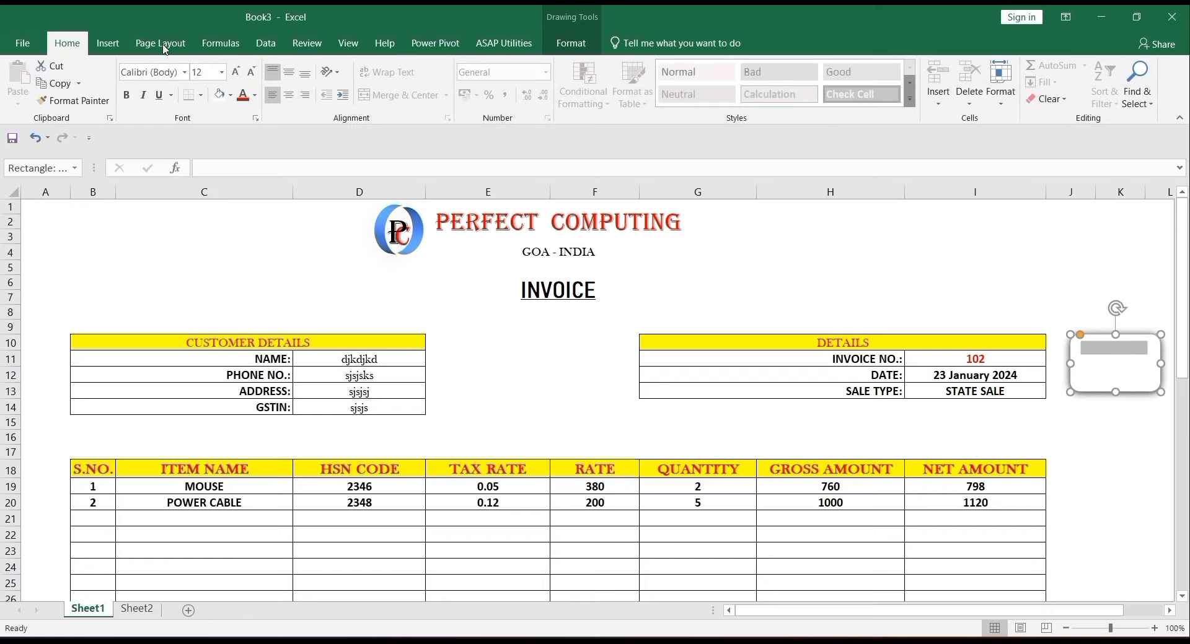
pyautogui.click(237, 73)
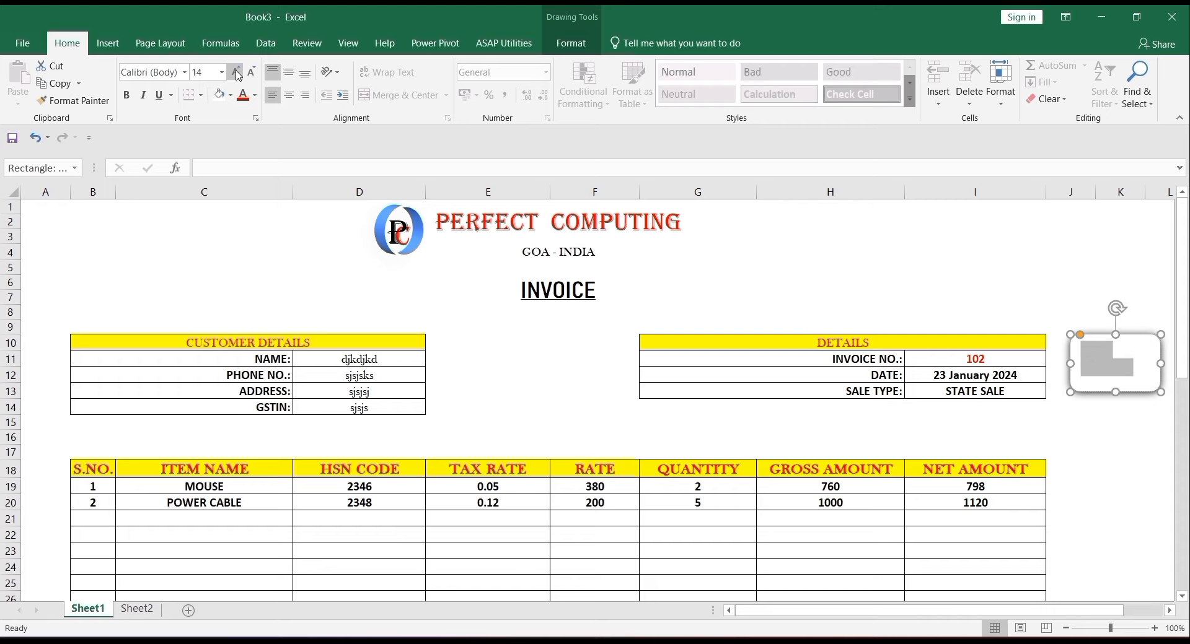
pyautogui.click(289, 72)
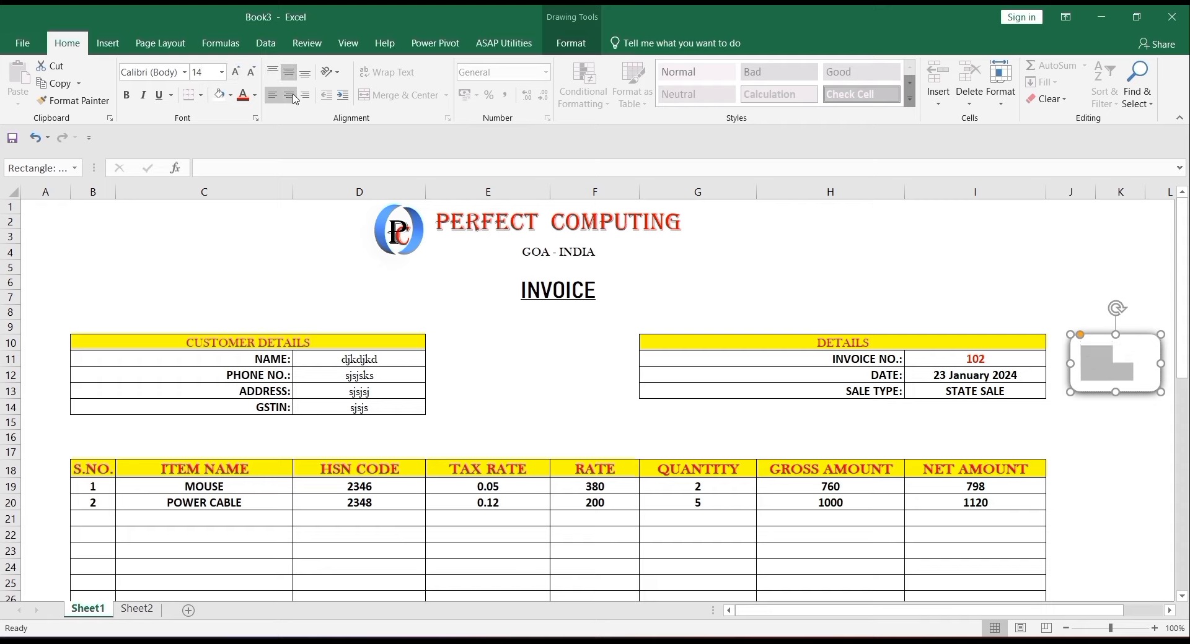
pyautogui.click(294, 97)
pyautogui.click(243, 97)
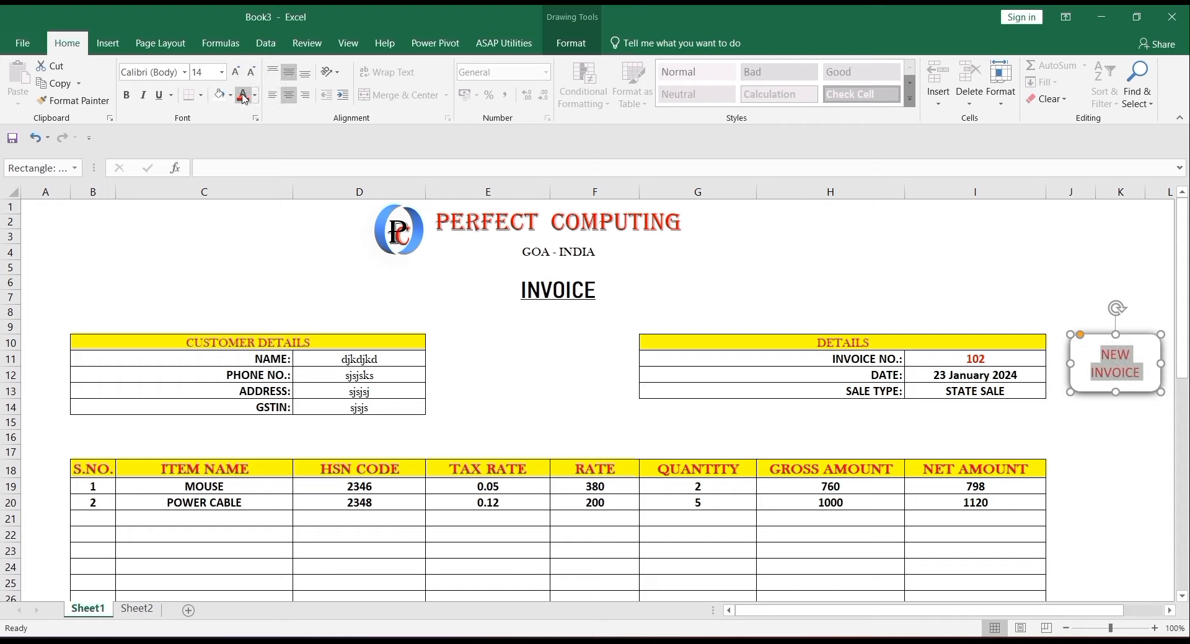
pyautogui.click(235, 72)
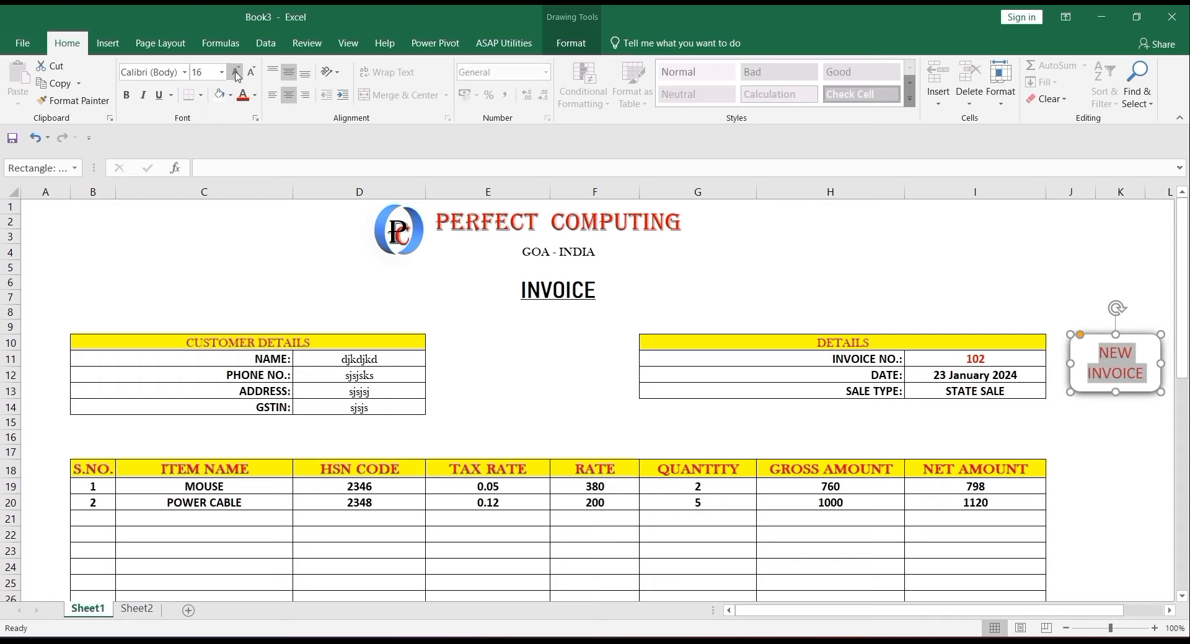
pyautogui.click(127, 96)
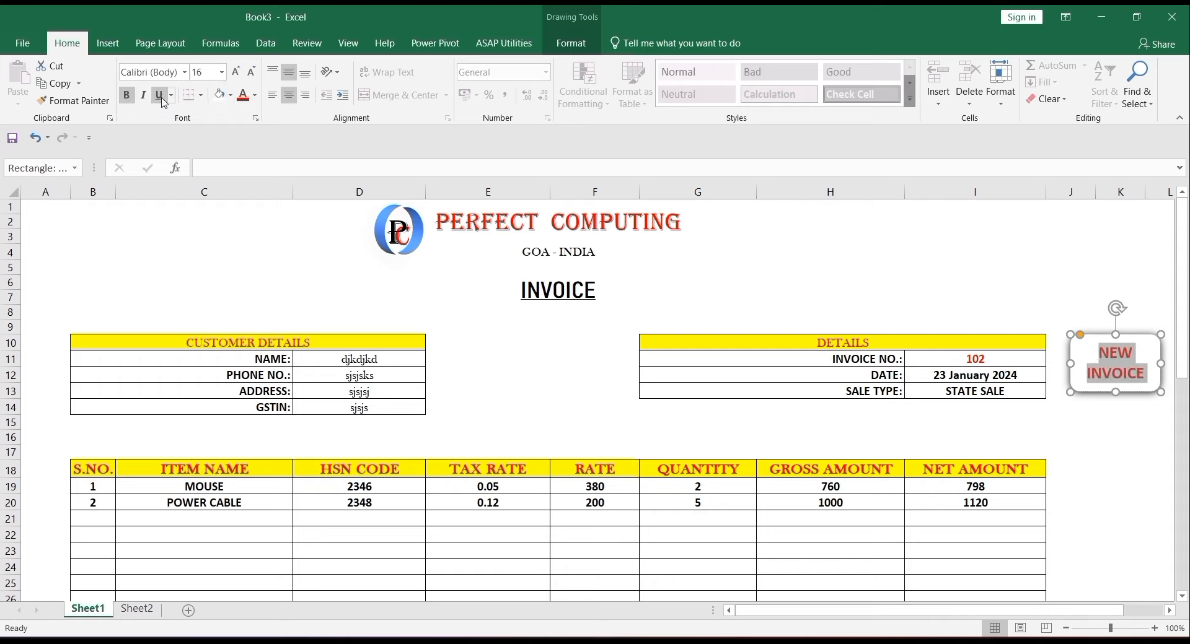
pyautogui.click(160, 98)
# - Check the finished NEW INVOICE button, then open the Visual Basic editor with Alt+F11
pyautogui.click(1120, 422)
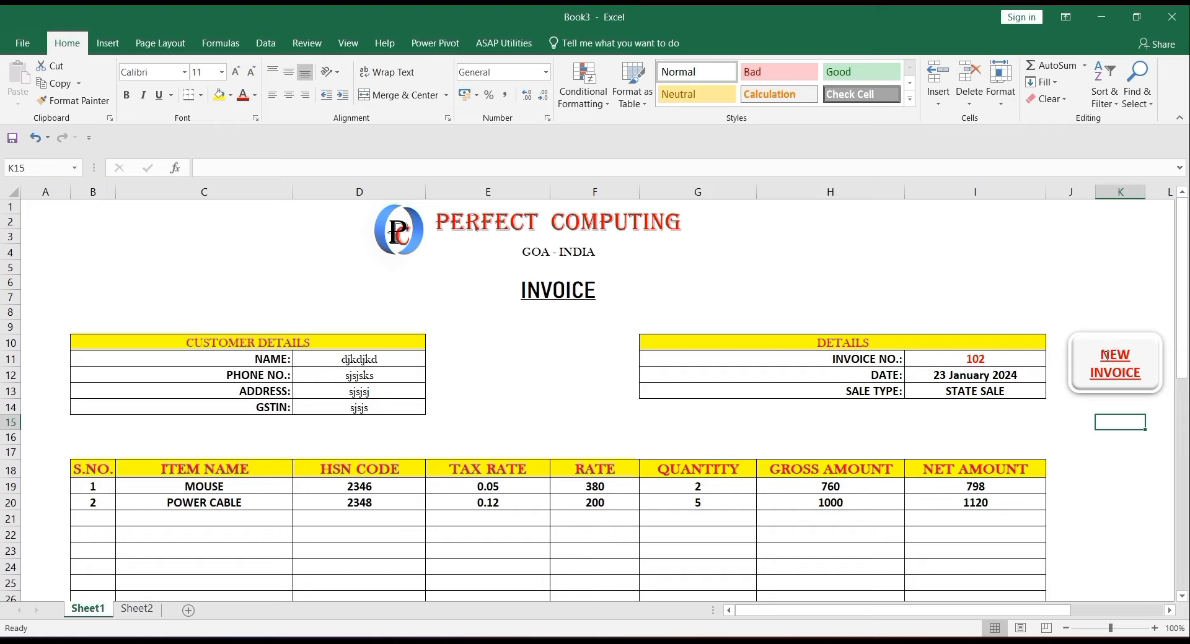
pyautogui.click(1106, 356)
pyautogui.click(1119, 411)
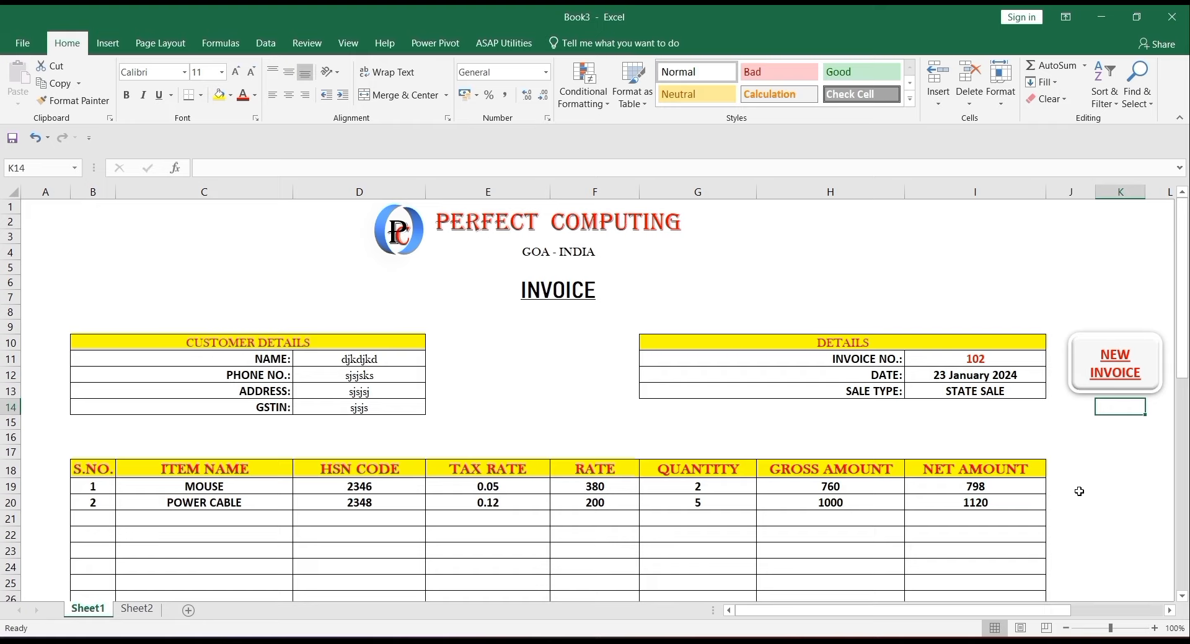
pyautogui.hotkey('alt', 'F11')
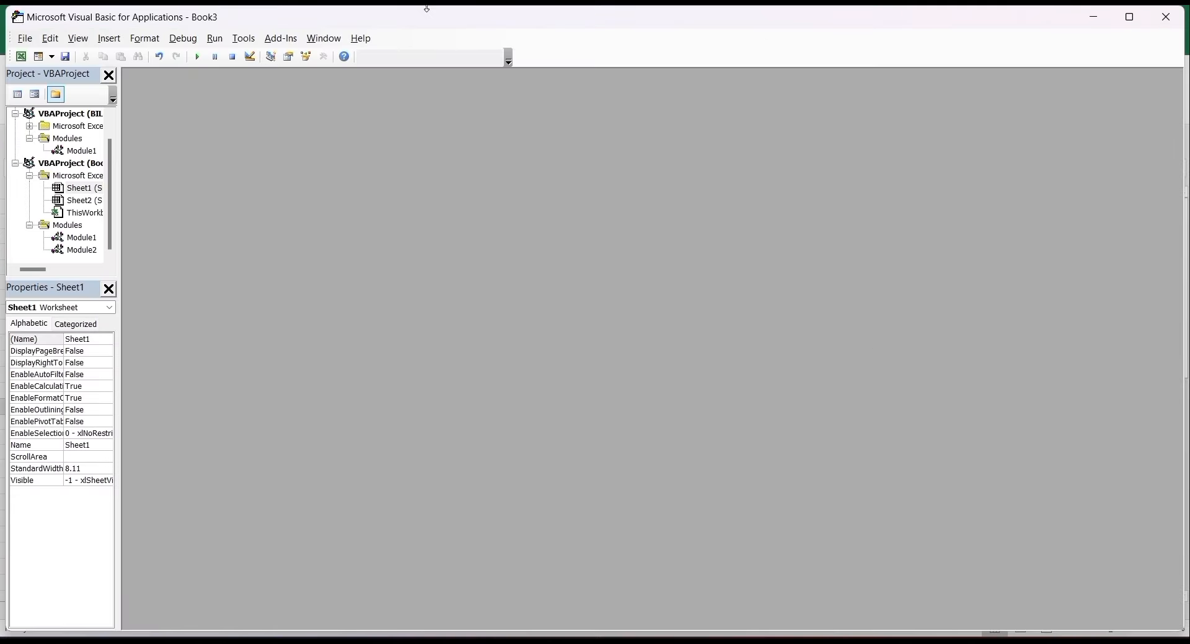
# - Insert a new code module and declare Sub NEWINVOICE
pyautogui.click(106, 40)
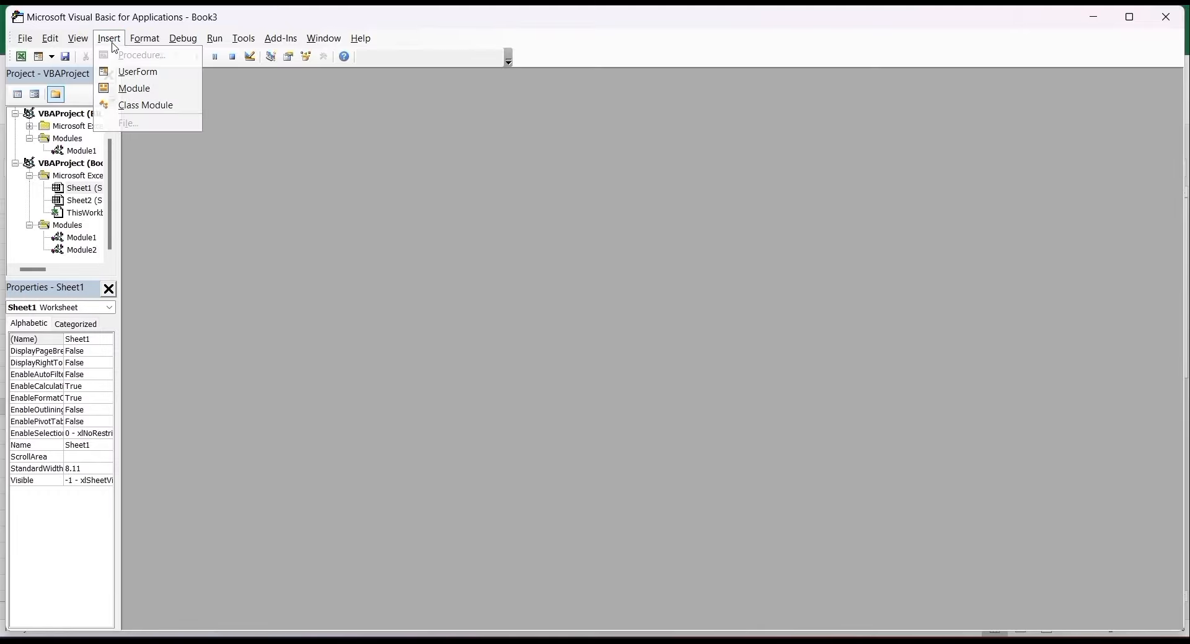
pyautogui.click(138, 92)
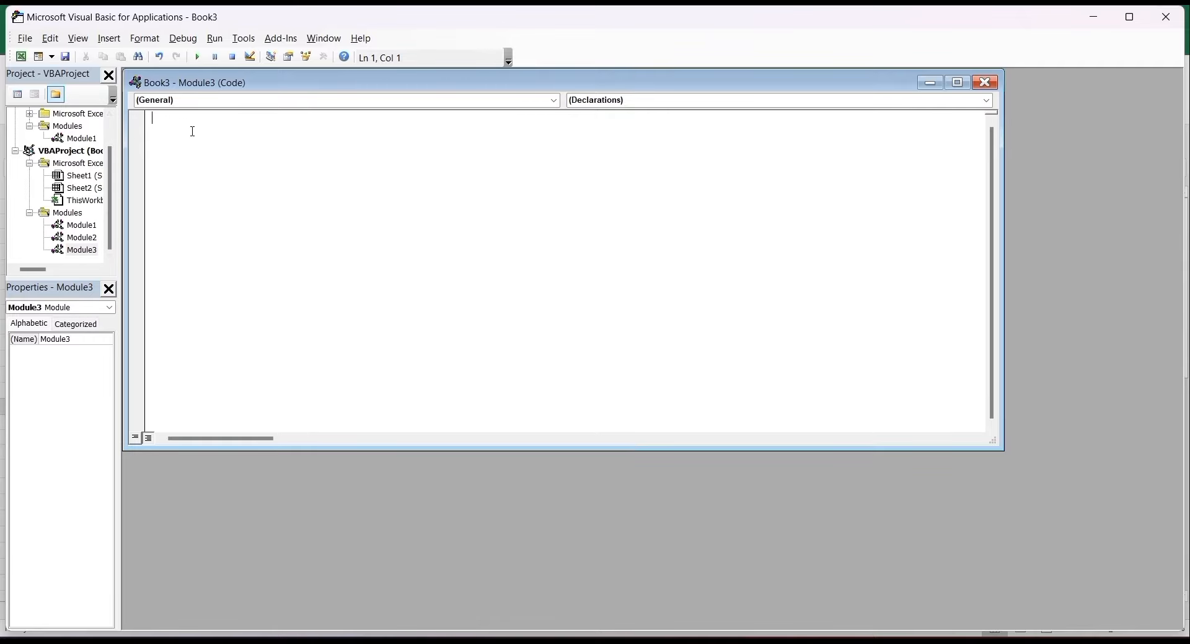
pyautogui.write('SUB NEWINVOICE')
pyautogui.press('Return')
# - Add Range("i11").Value = Range("i11").Value + 1 after confirming the invoice number is in I11
pyautogui.write('range')
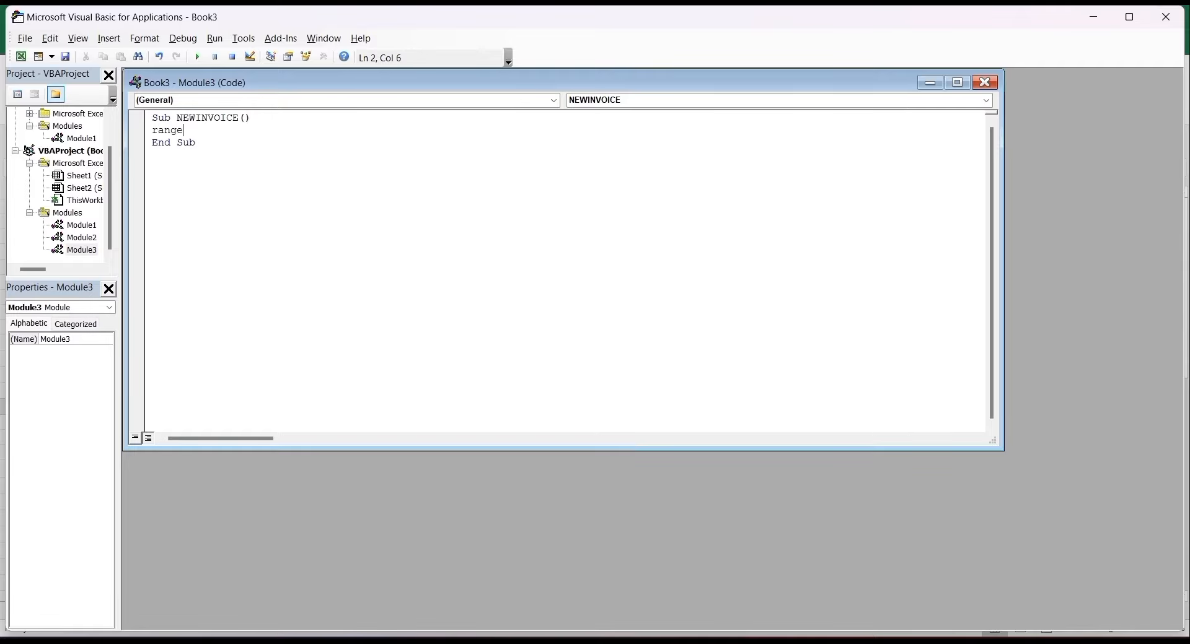
pyautogui.write('("')
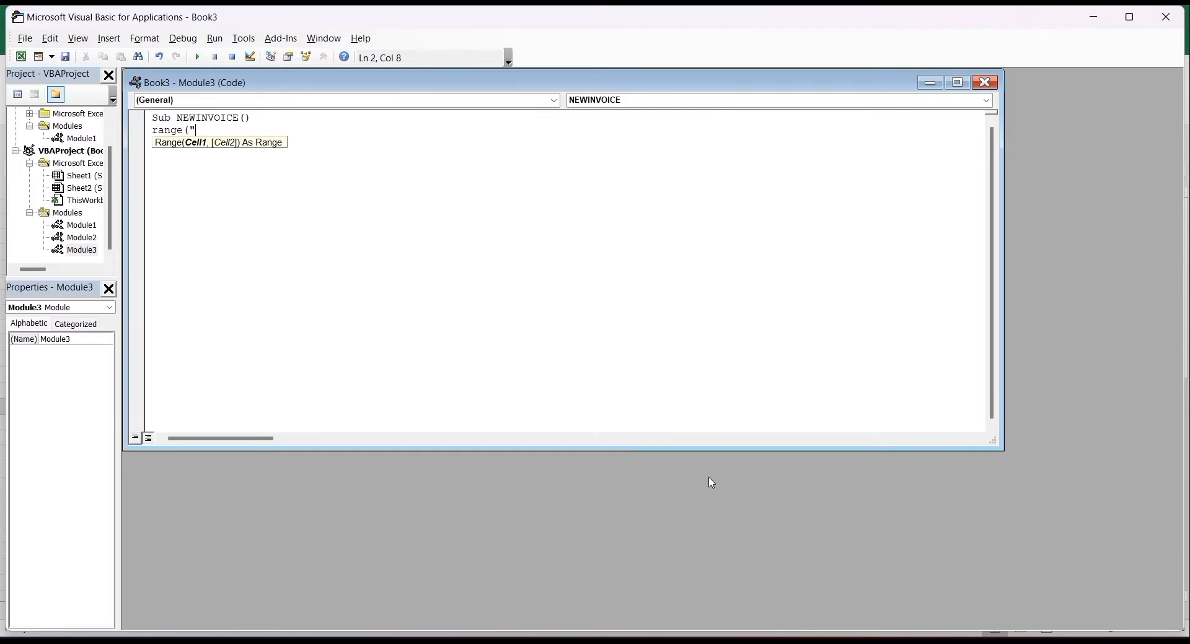
pyautogui.moveTo(859, 641)
pyautogui.click(863, 600)
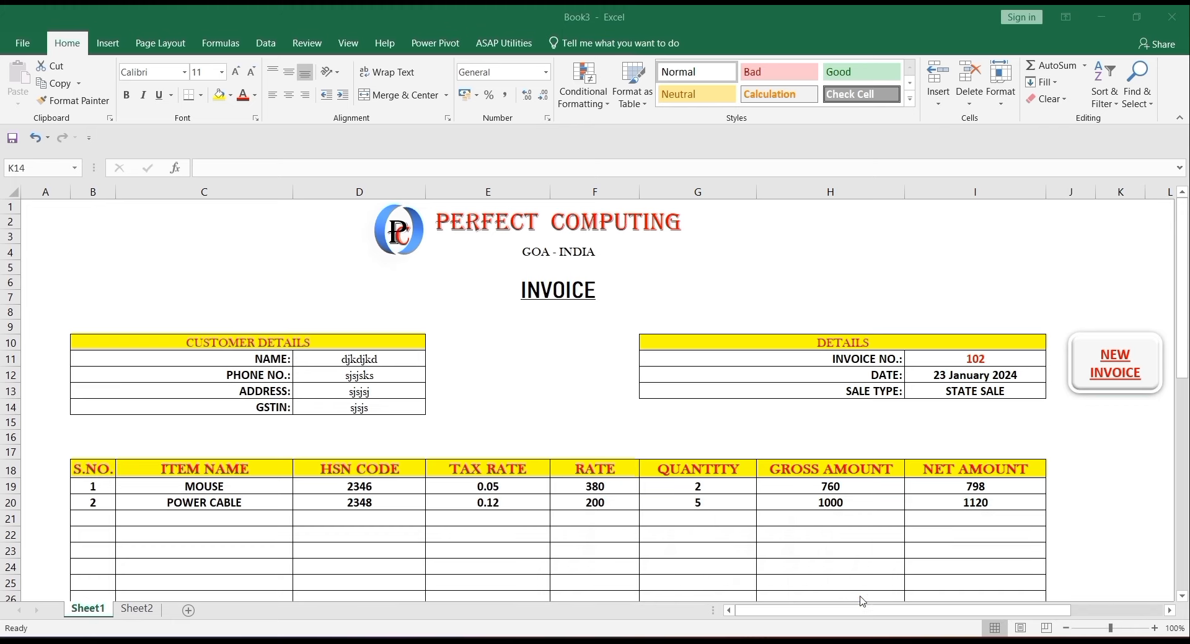
pyautogui.click(942, 359)
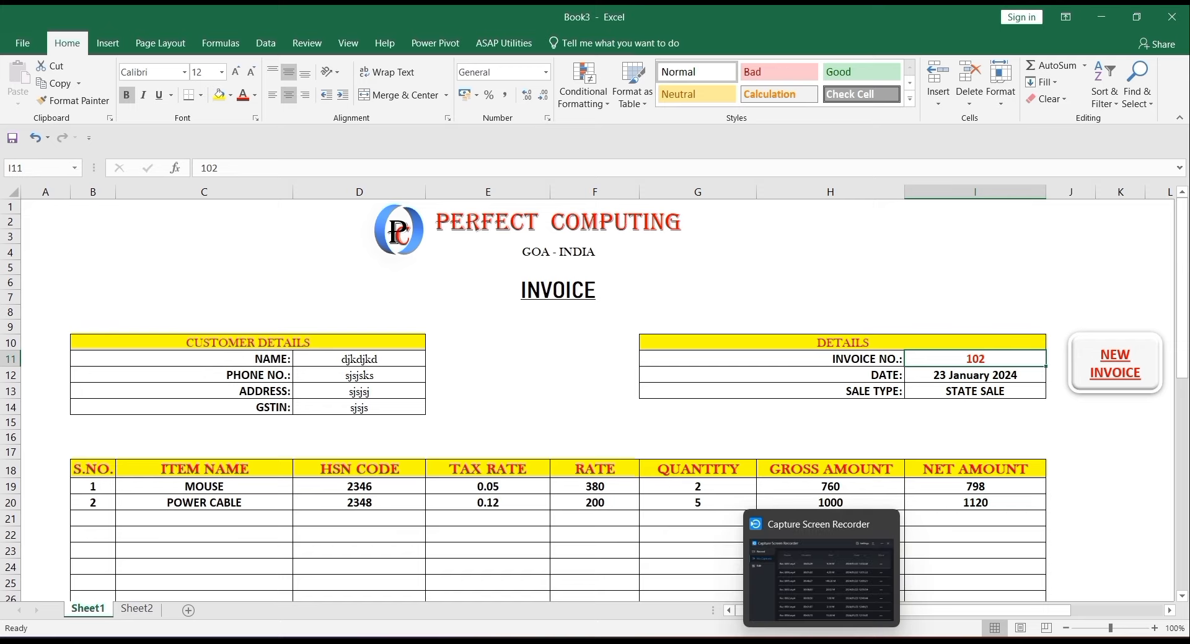
pyautogui.moveTo(855, 643)
pyautogui.click(954, 614)
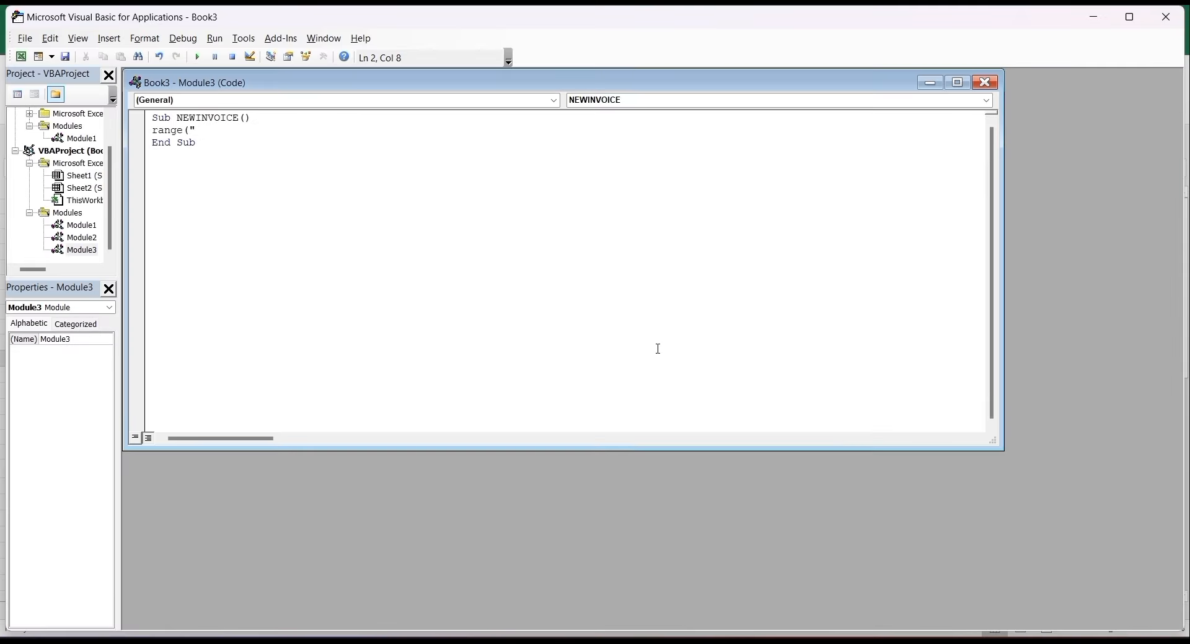
pyautogui.write('i11").')
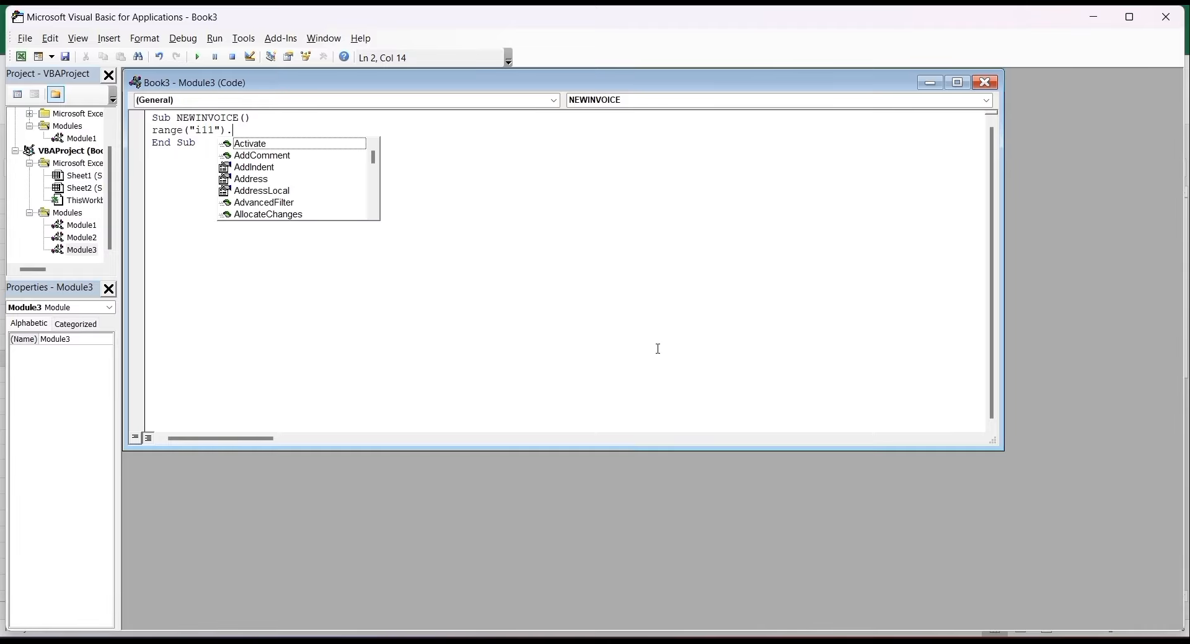
pyautogui.write('Value=')
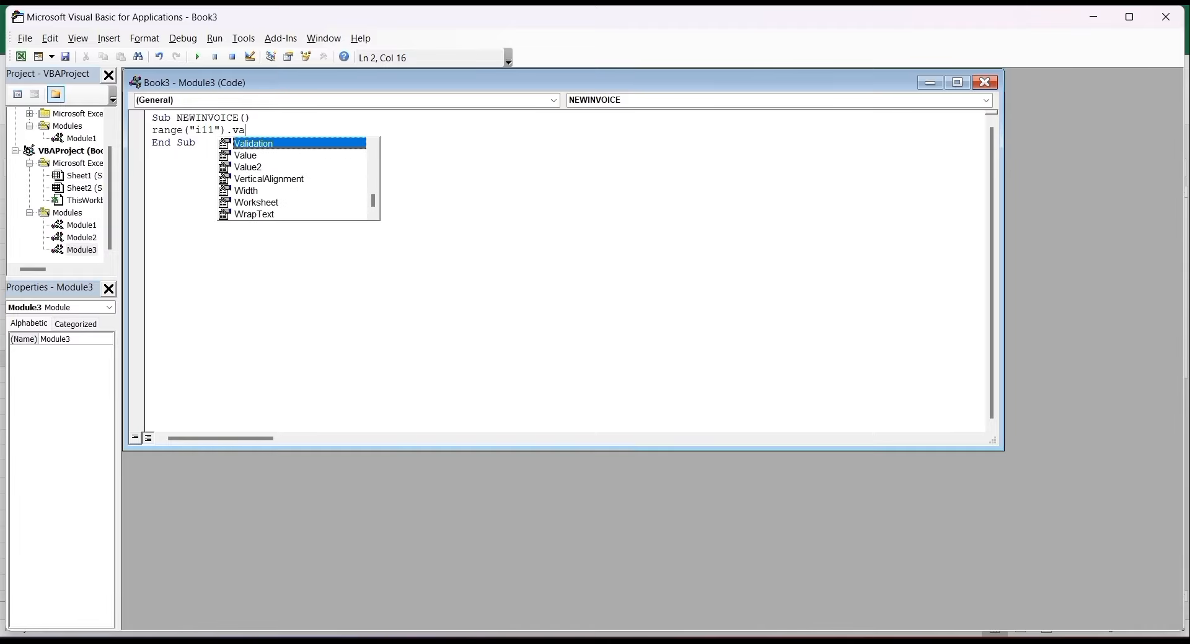
pyautogui.write('range')
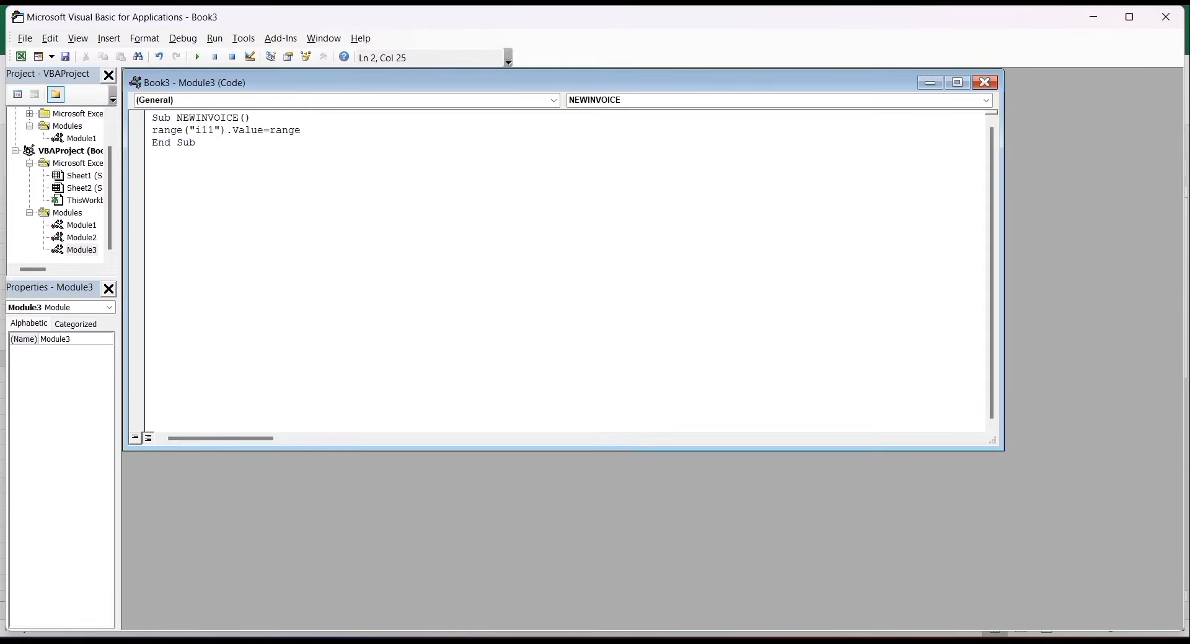
pyautogui.write('("')
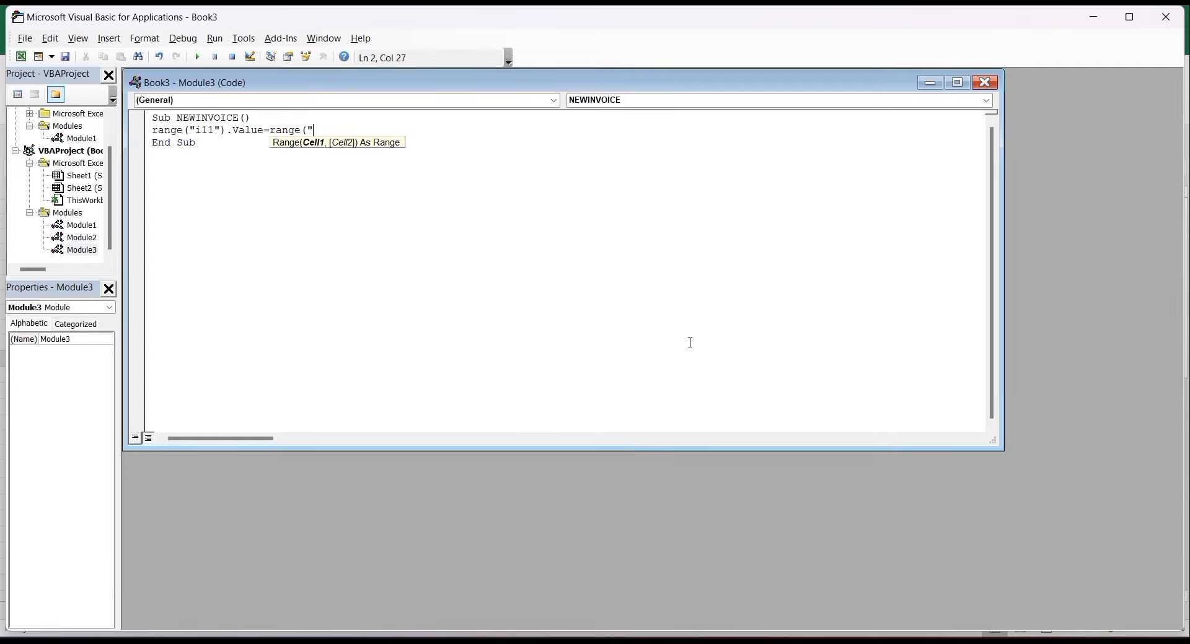
pyautogui.write('i11")')
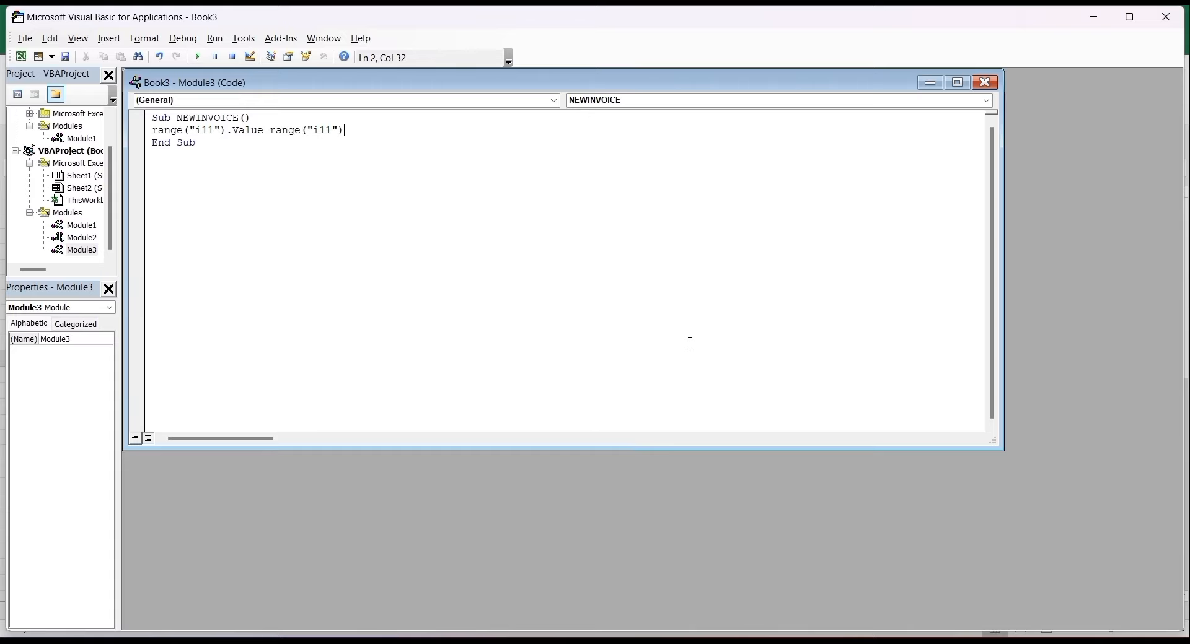
pyautogui.write('.value+1')
pyautogui.press('Return')
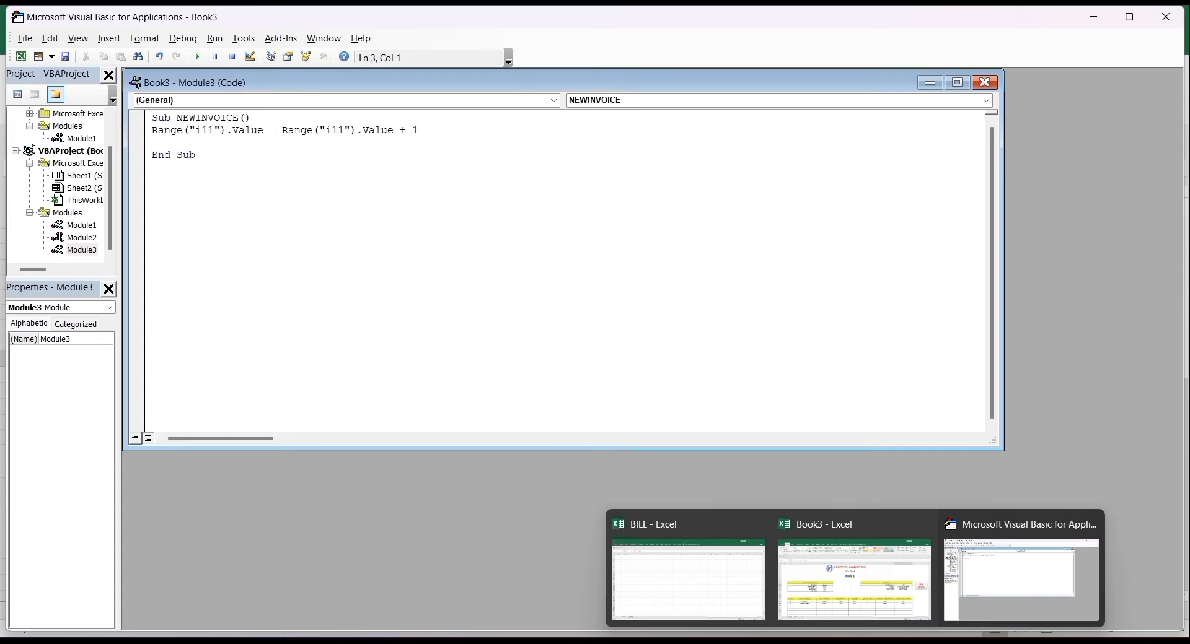
pyautogui.click(867, 579)
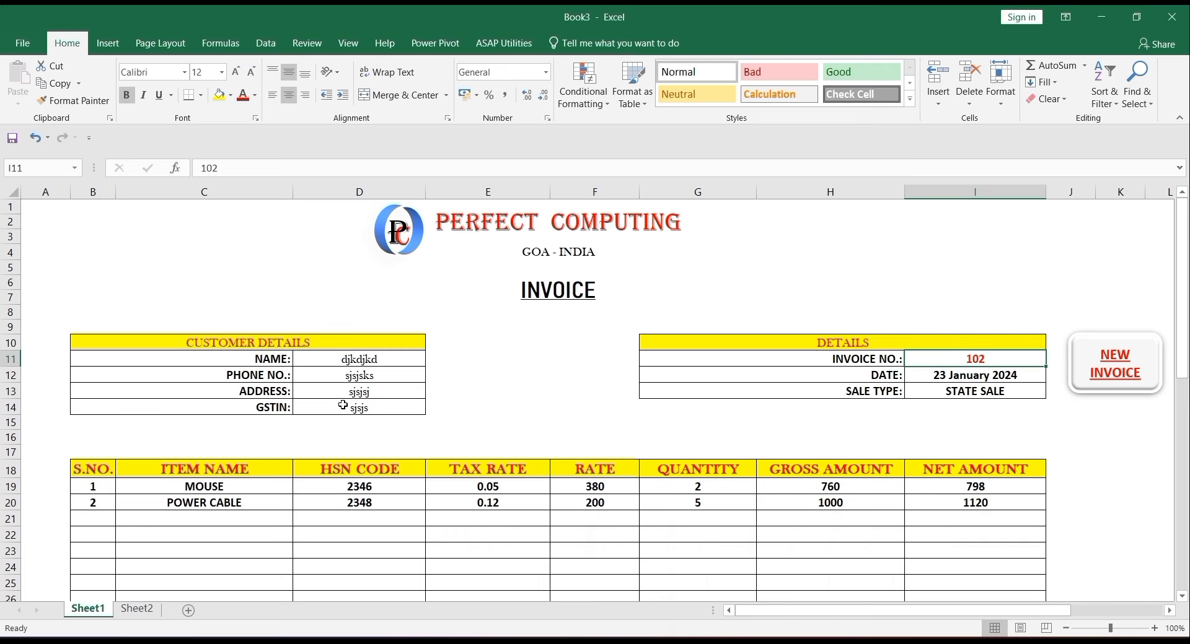
pyautogui.click(354, 361)
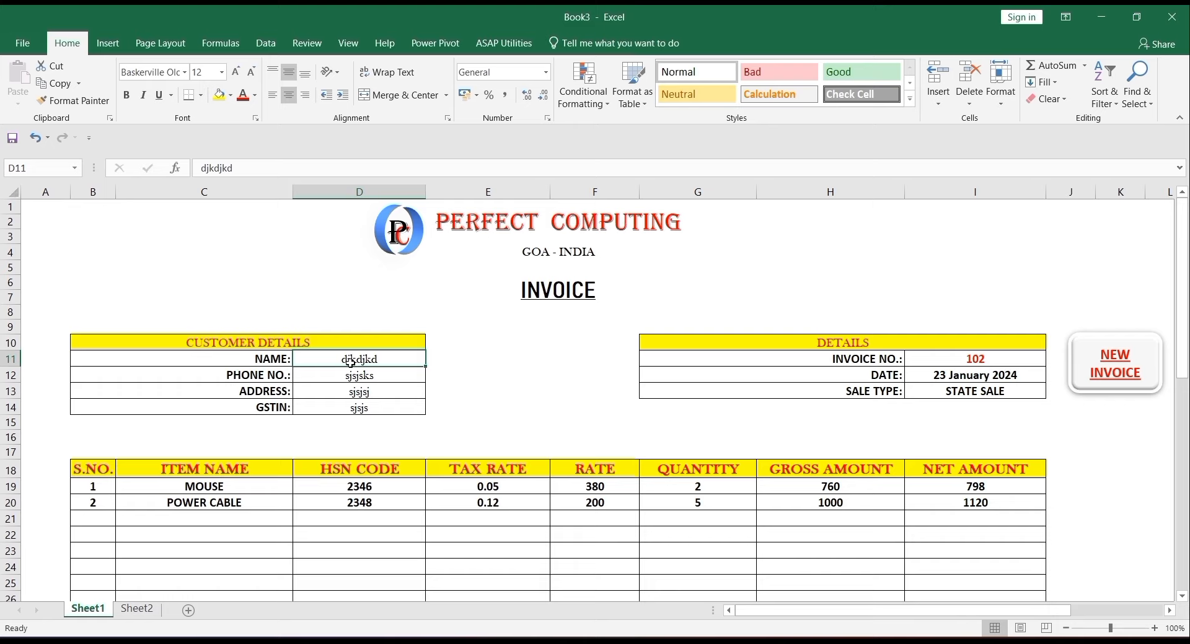
pyautogui.click(370, 408)
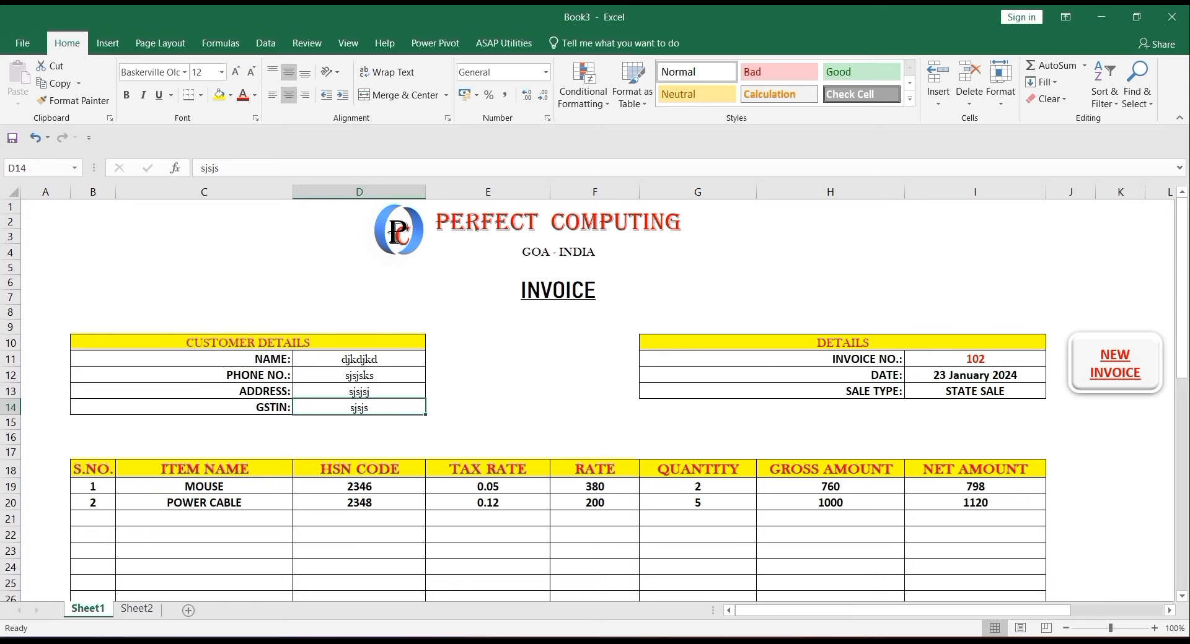
pyautogui.moveTo(855, 642)
pyautogui.click(997, 579)
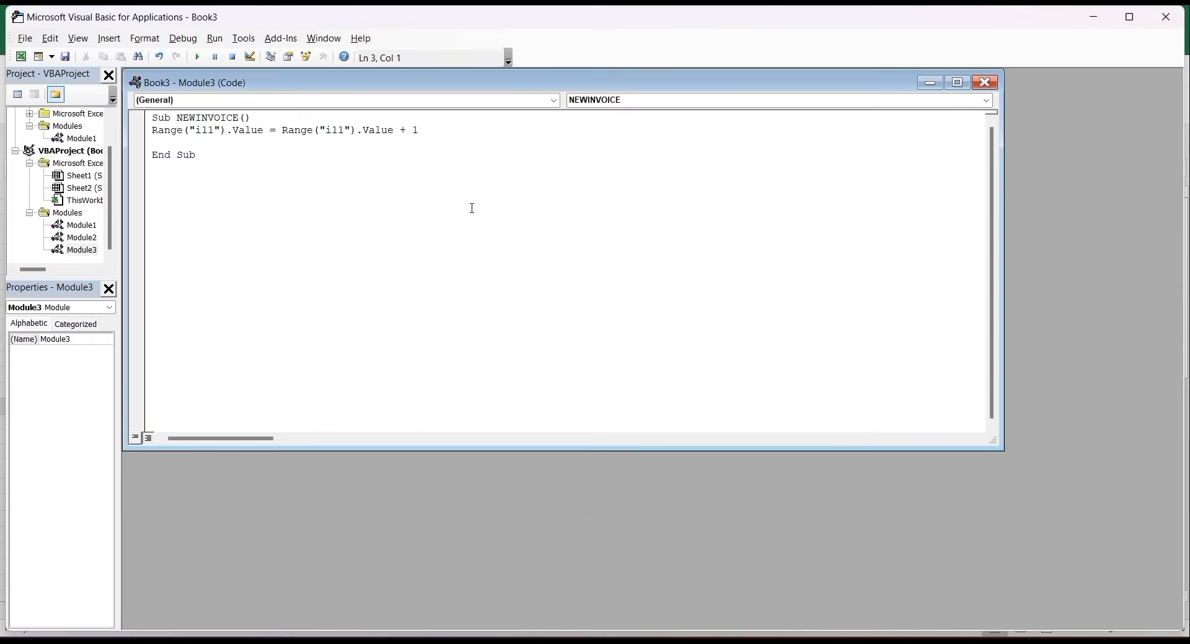
# - Add Range("d11:d14").ClearContents to NEWINVOICE to wipe the customer details
pyautogui.write('range("d11')
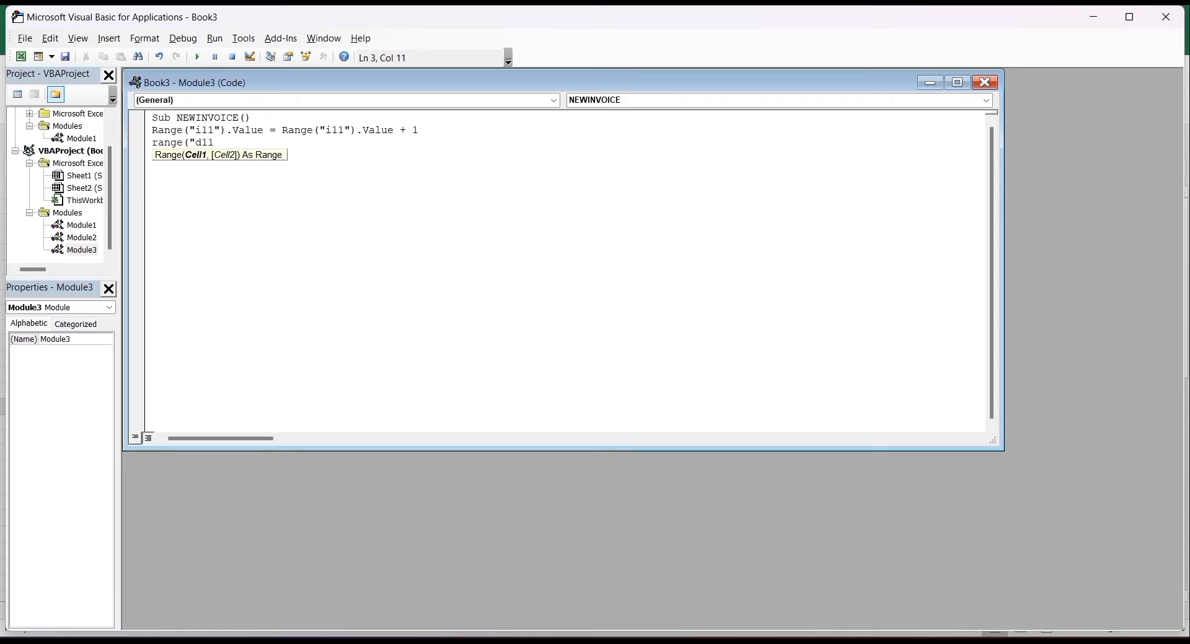
pyautogui.write(':d14")')
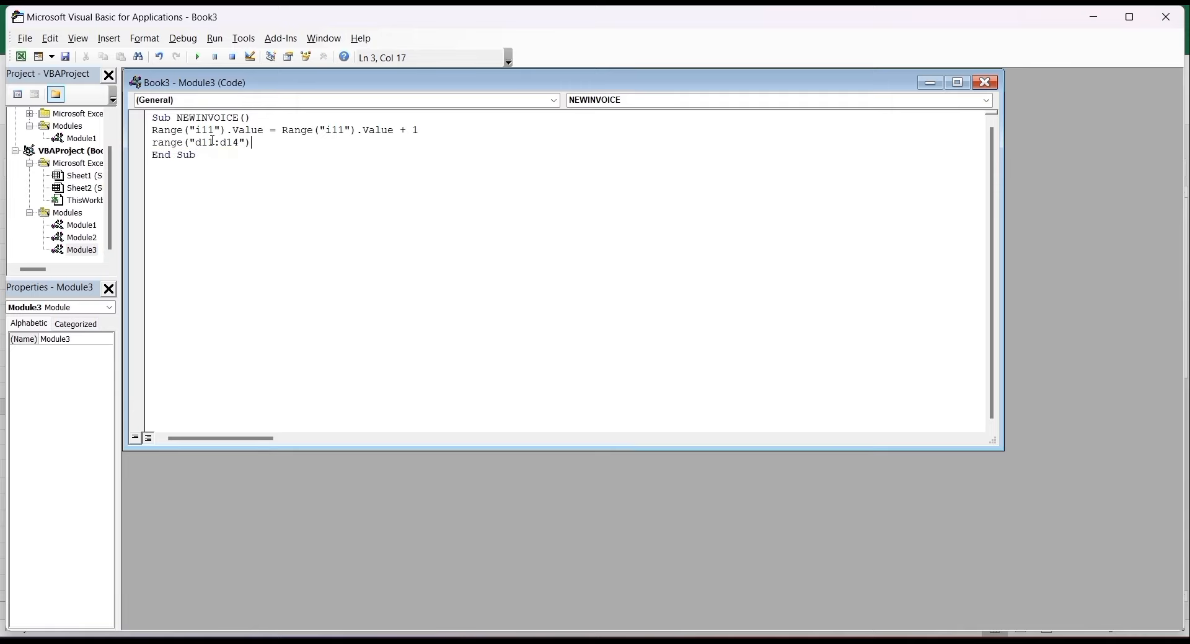
pyautogui.write('.')
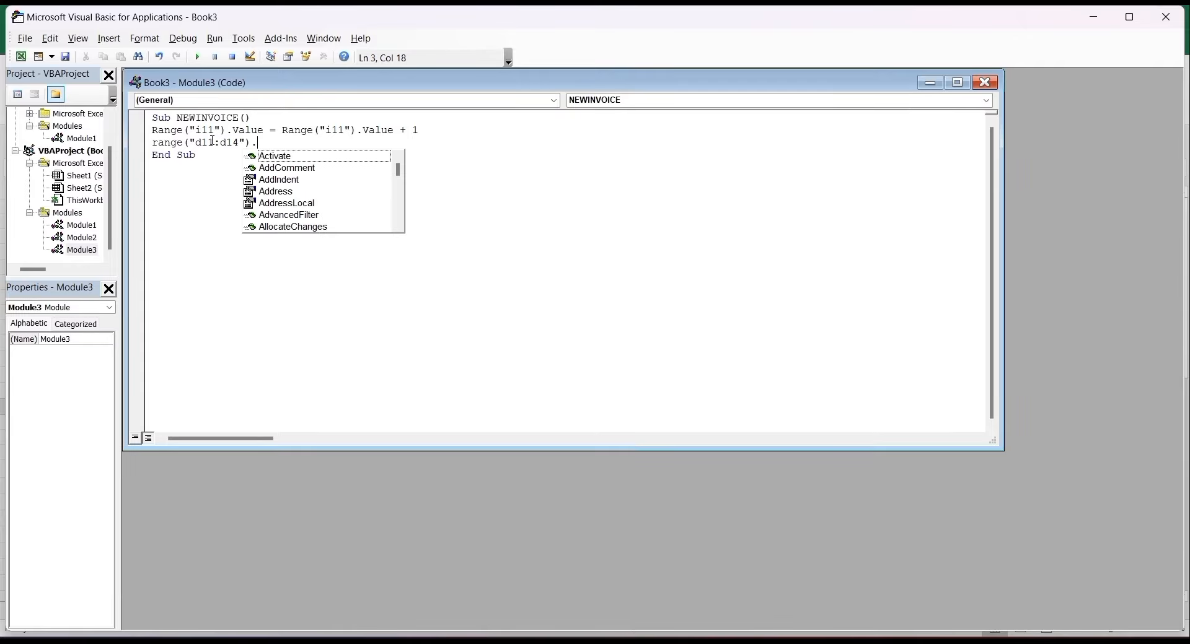
pyautogui.write('clear')
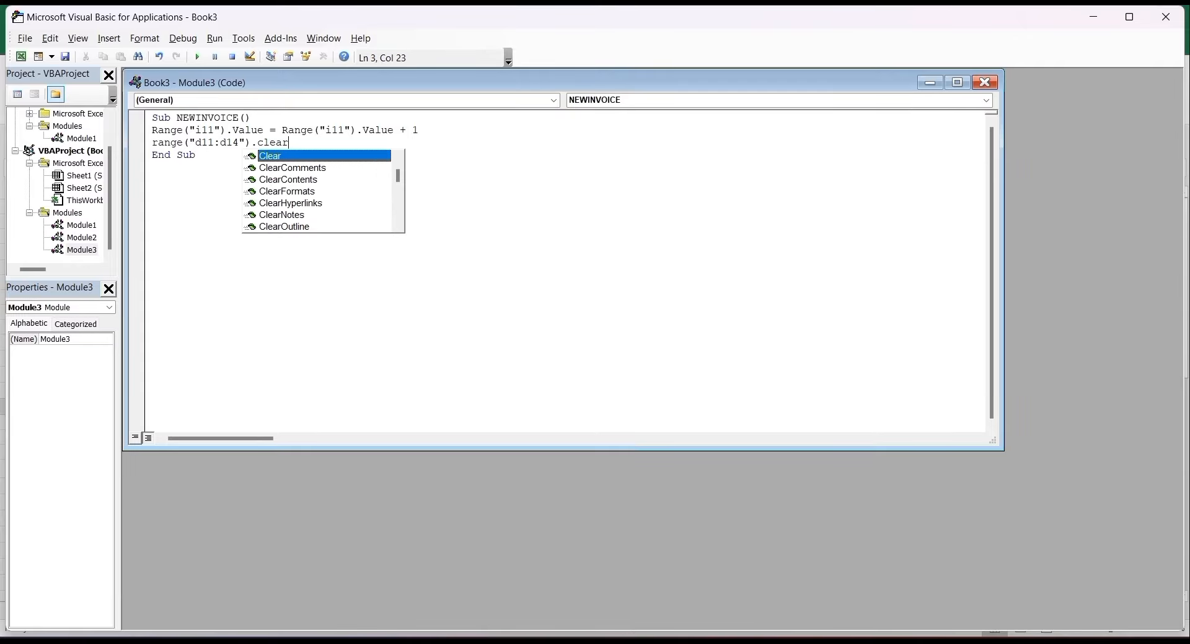
pyautogui.press('Down')
pyautogui.press('Down')
pyautogui.press('Tab')
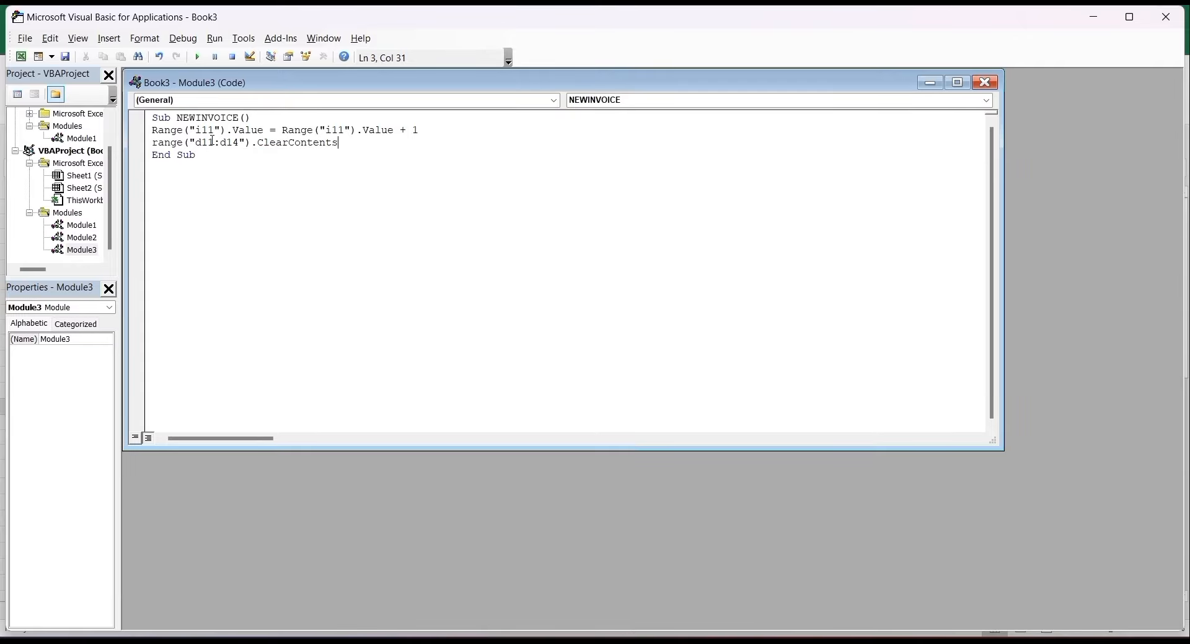
pyautogui.press('Return')
pyautogui.moveTo(859, 641)
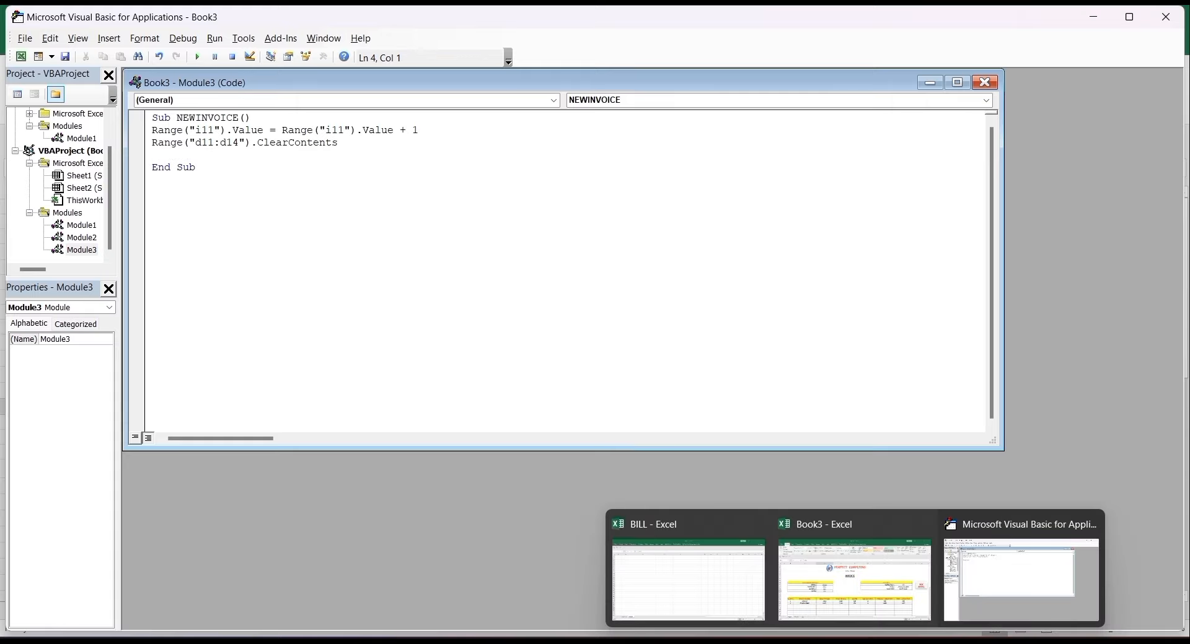
pyautogui.click(854, 579)
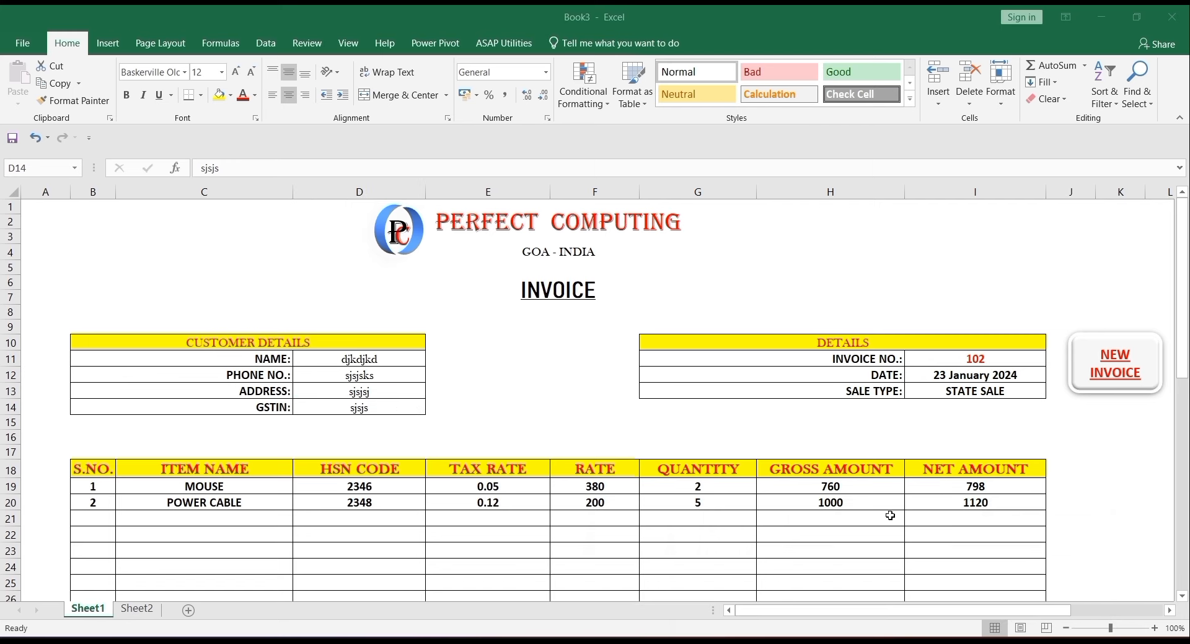
# - Assign the Module3.NEWINVOICE macro to the NEW INVOICE shape
pyautogui.keyDown('ctrl'); pyautogui.click(1100, 373); pyautogui.keyUp('ctrl')
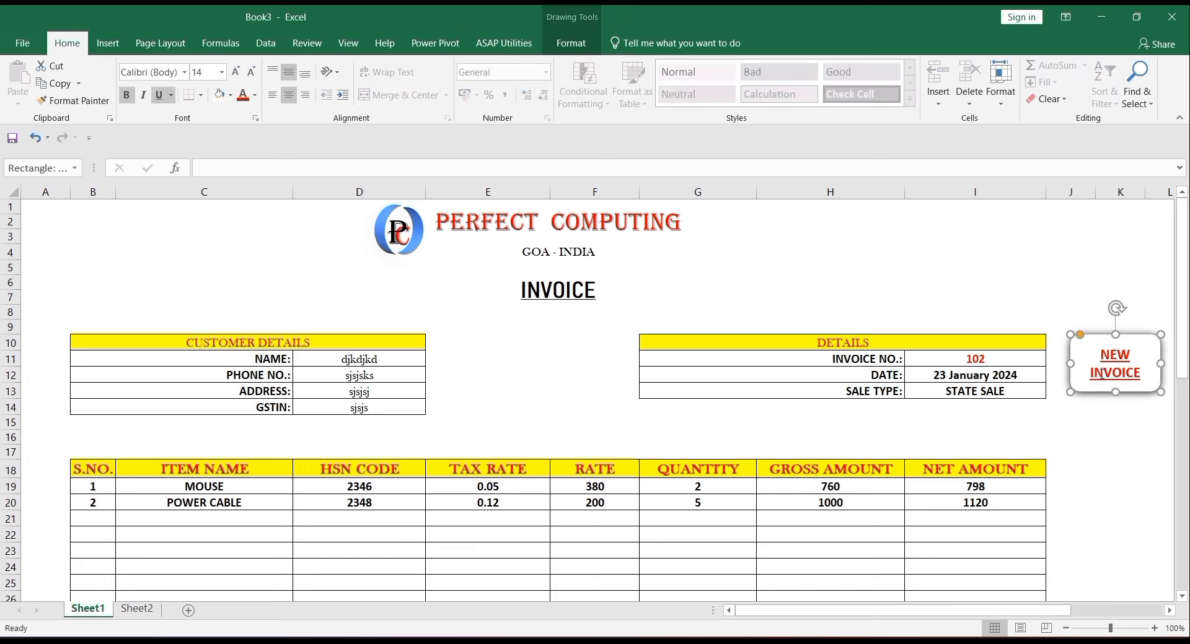
pyautogui.rightClick(1101, 373)
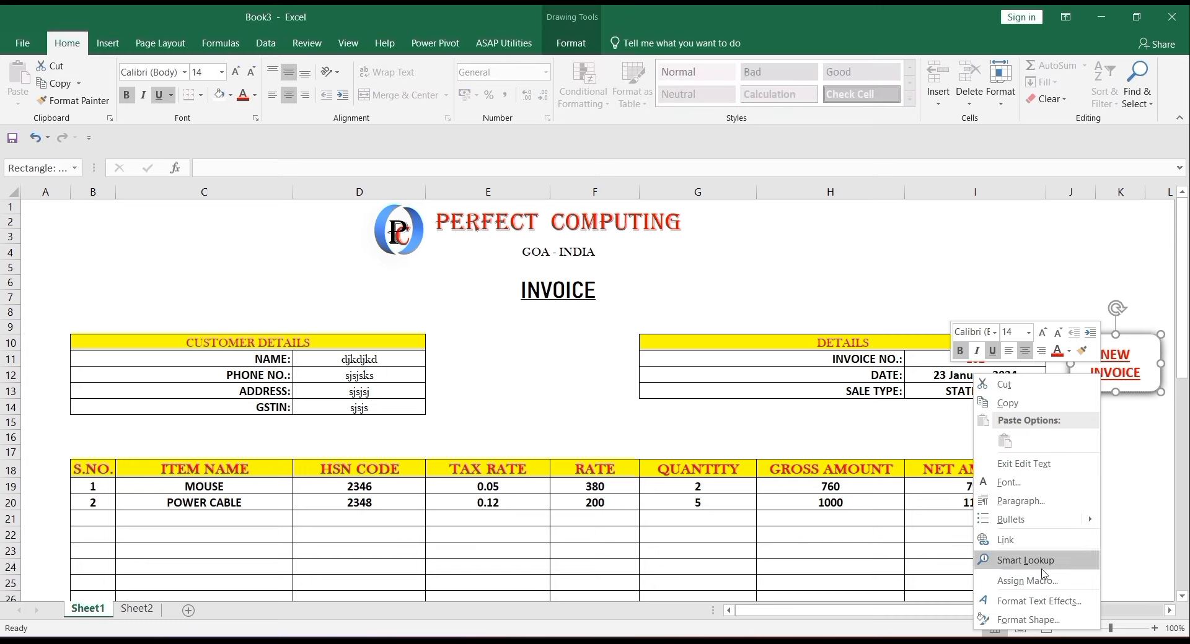
pyautogui.click(1043, 584)
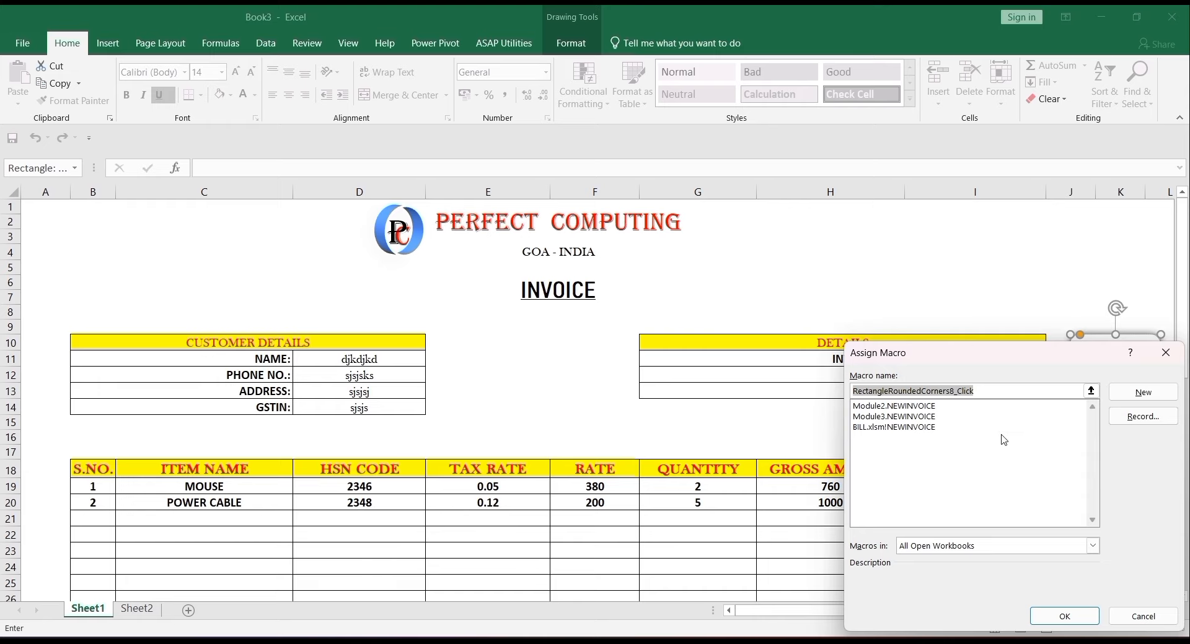
pyautogui.click(908, 421)
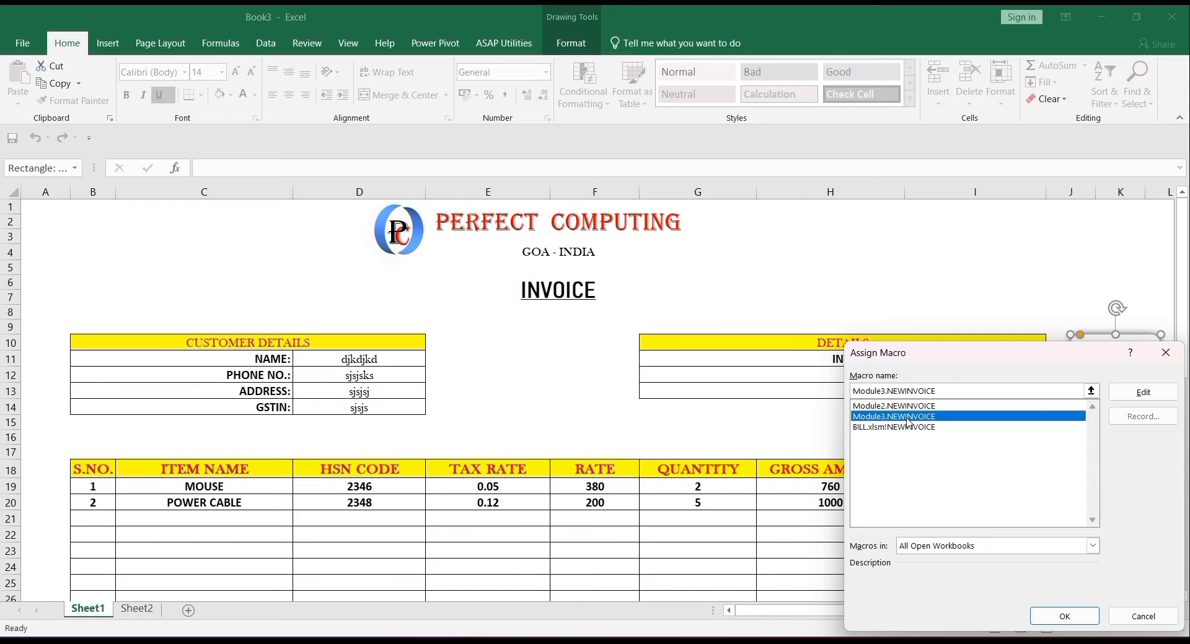
pyautogui.press('Return')
pyautogui.click(1152, 458)
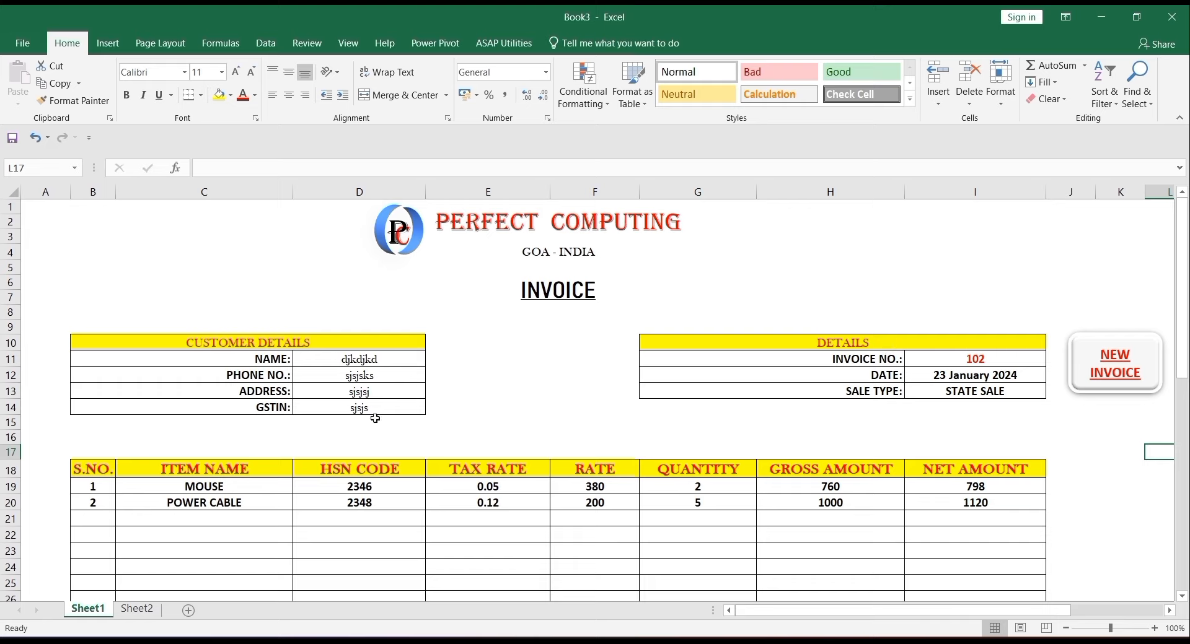
# - Run the NEW INVOICE button, advancing the invoice to 103 and clearing customer details
pyautogui.click(1118, 389)
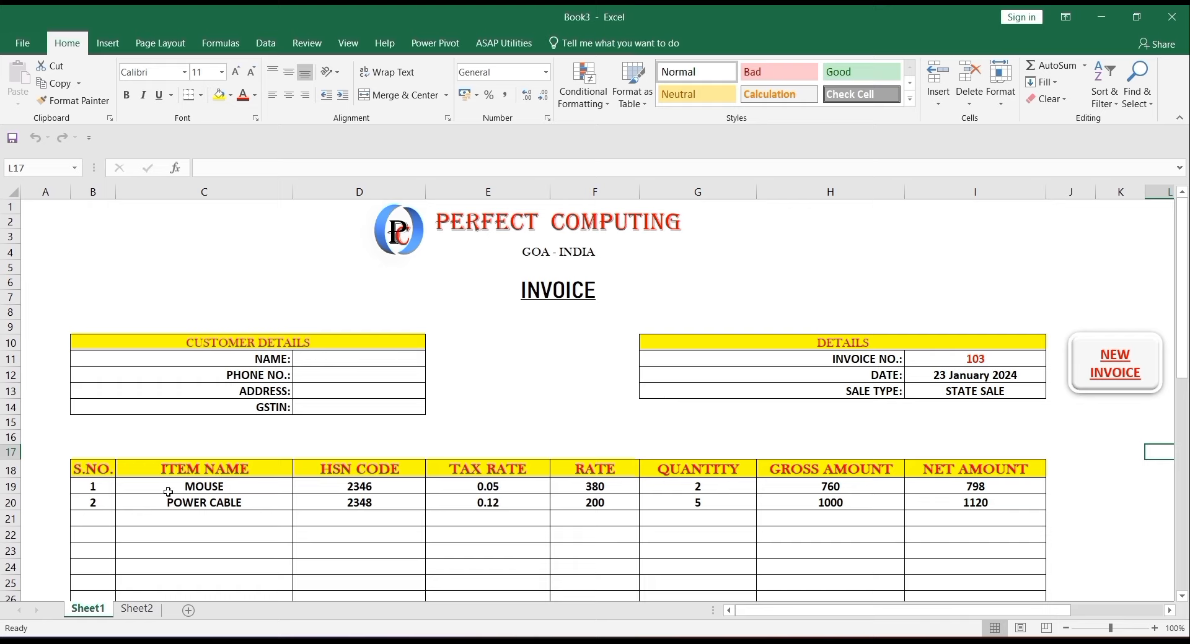
pyautogui.click(277, 450)
pyautogui.press('Down')
pyautogui.press('Down')
pyautogui.press('Down')
pyautogui.press('Down')
pyautogui.press('Down')
pyautogui.press('Down')
pyautogui.press('Down')
pyautogui.press('Down')
pyautogui.press('Down')
pyautogui.press('Down')
pyautogui.press('Down')
pyautogui.press('Down')
pyautogui.press('Down')
pyautogui.press('Down')
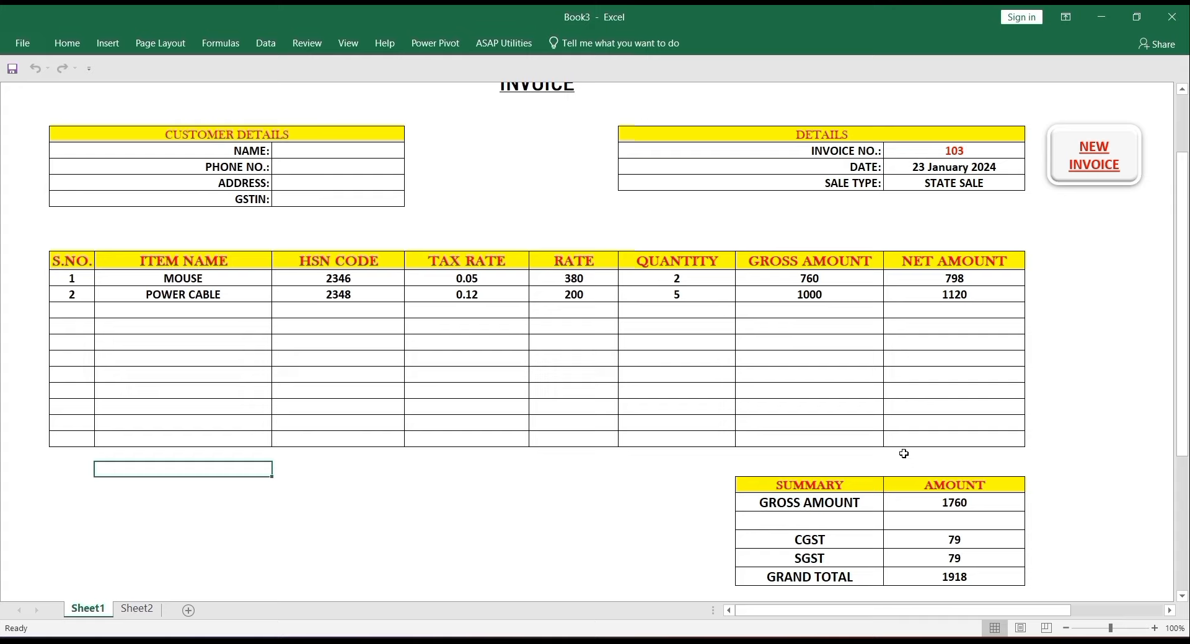
# - Inspect the item ranges C19:C29 and G19:G29, which still hold entries
pyautogui.click(242, 282)
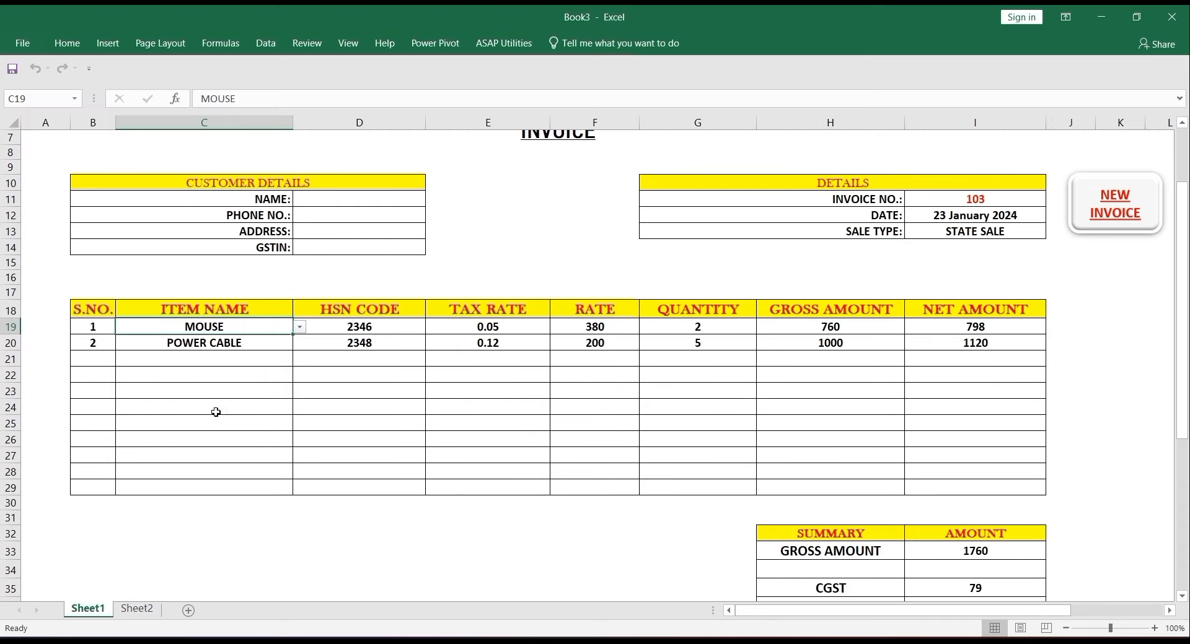
pyautogui.click(243, 493)
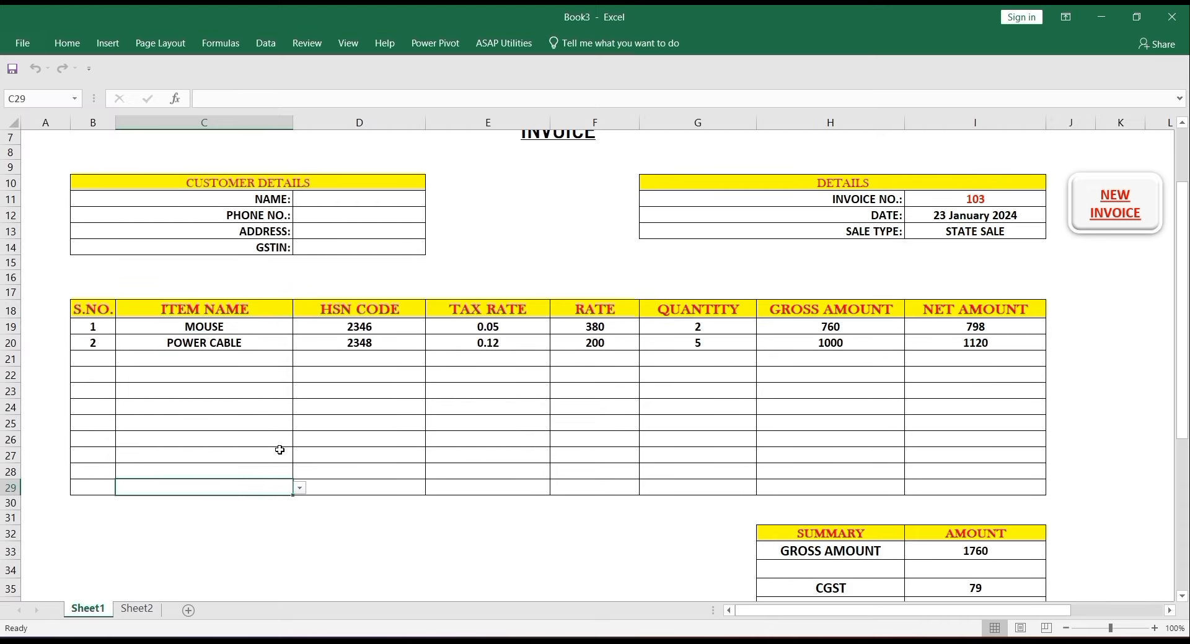
pyautogui.click(676, 332)
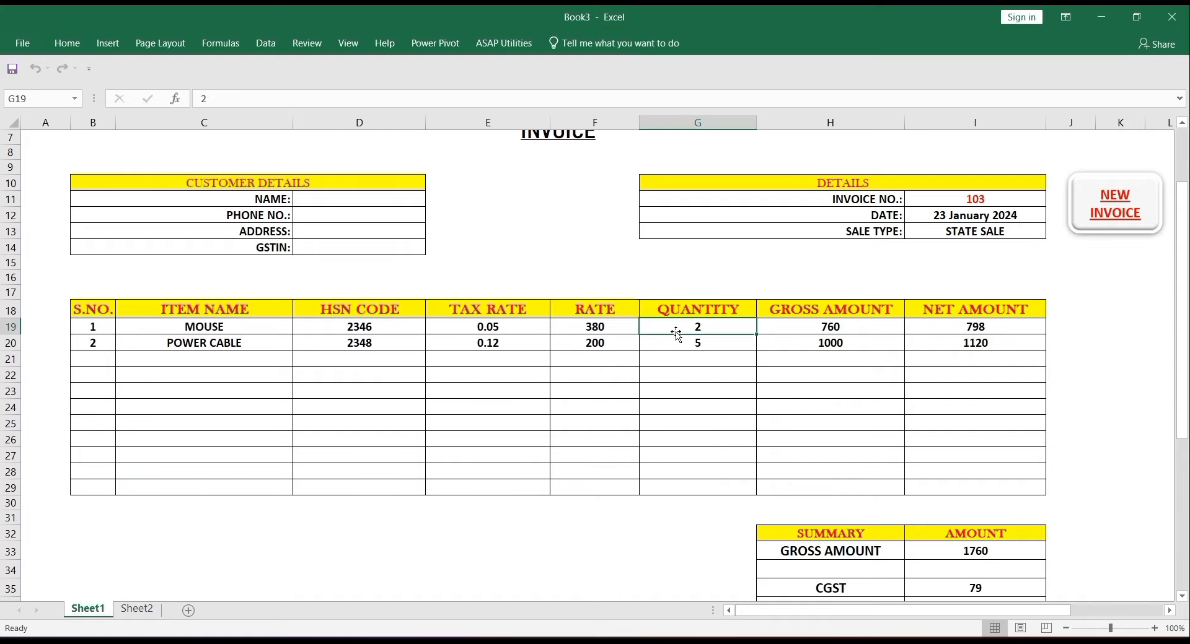
pyautogui.click(689, 484)
pyautogui.moveTo(868, 633)
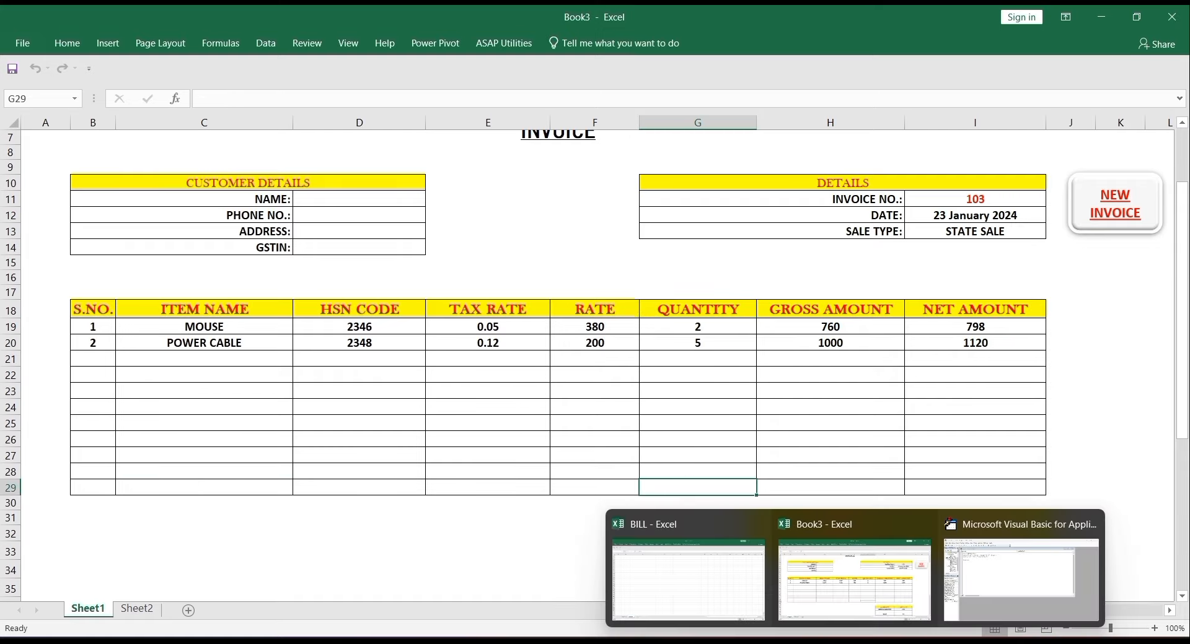
pyautogui.click(965, 589)
# - Add Range("c19:c29").ClearContents and Range("g19:g29").ClearContents lines to NEWINVOICE
pyautogui.click(965, 590)
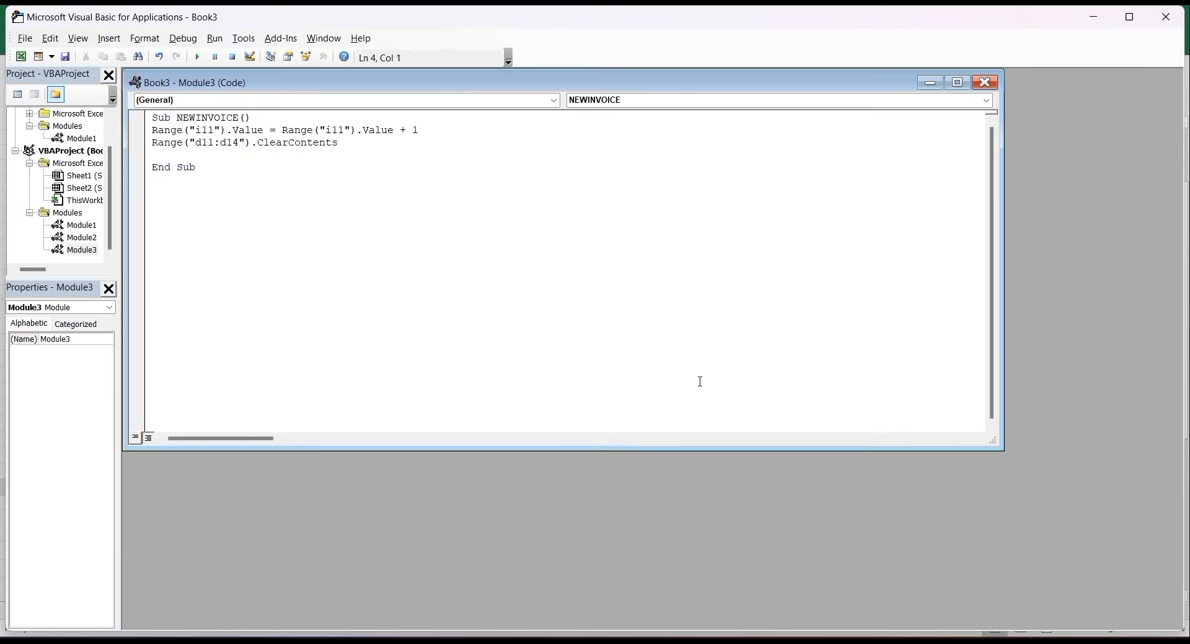
pyautogui.write('range(')
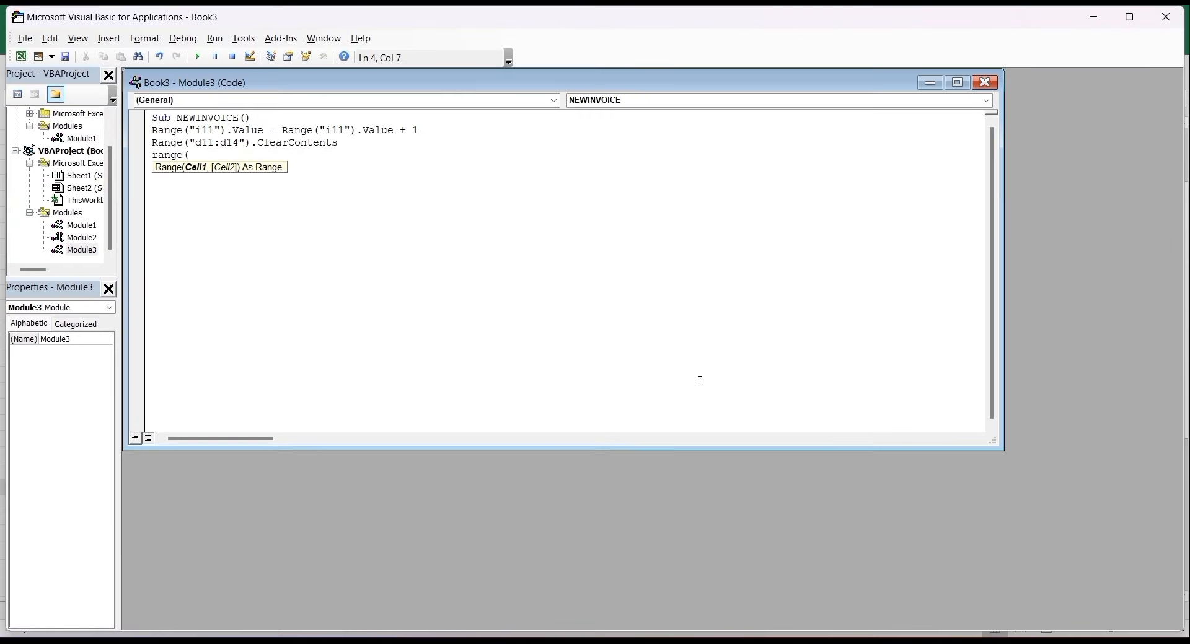
pyautogui.write('"c1')
pyautogui.write('9:c29").')
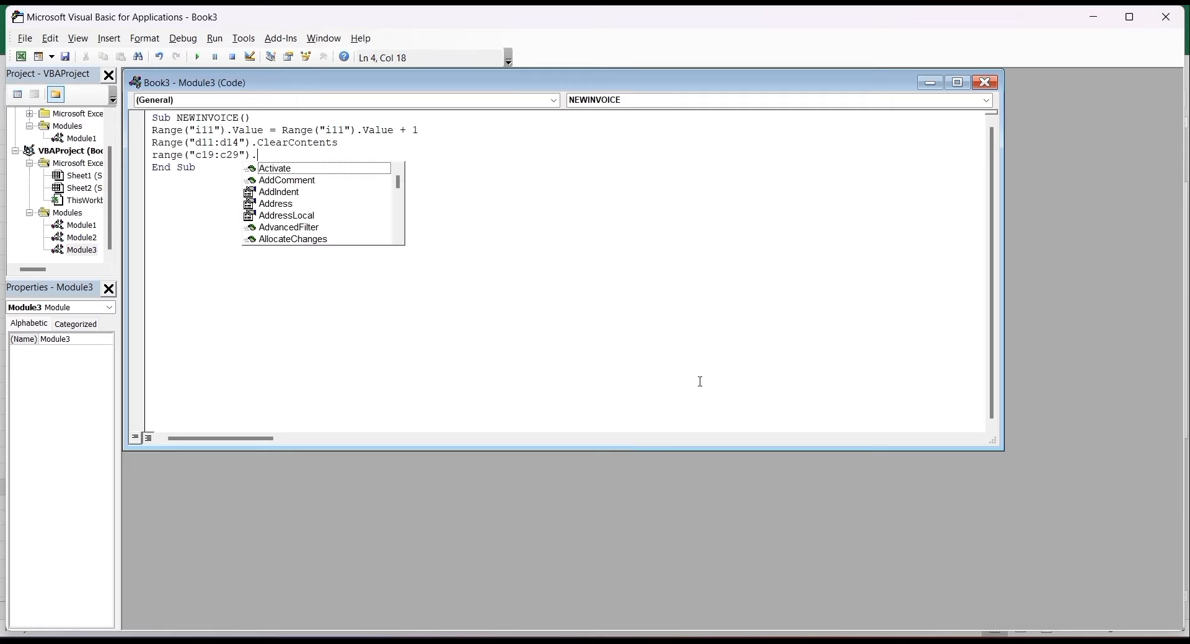
pyautogui.write('clearcon')
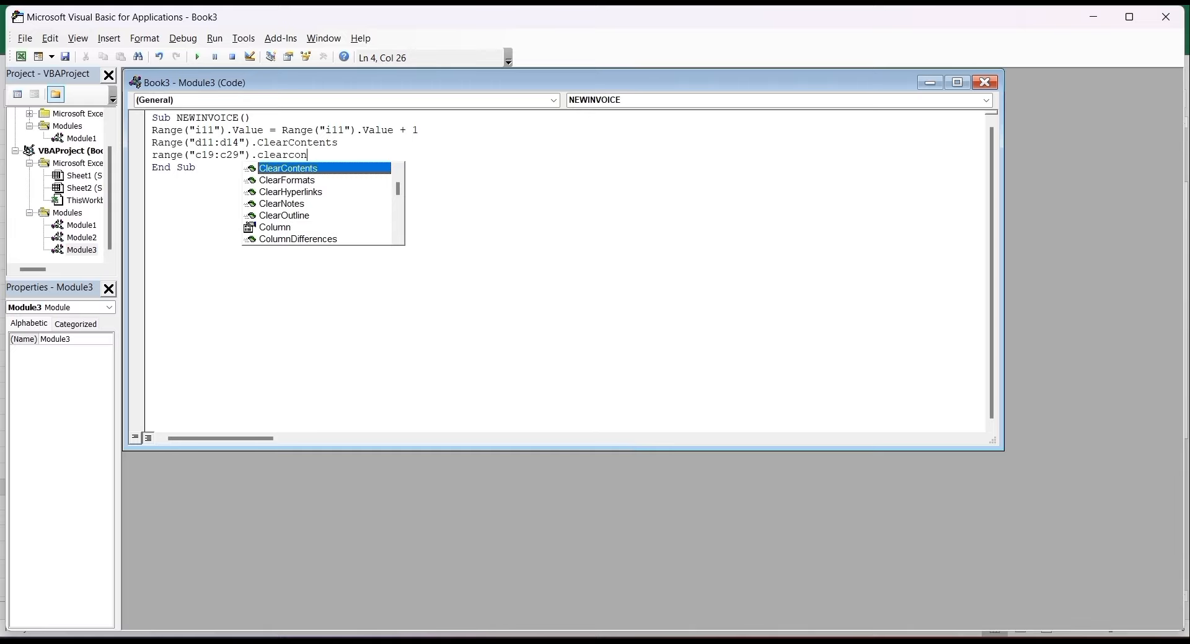
pyautogui.press('Tab')
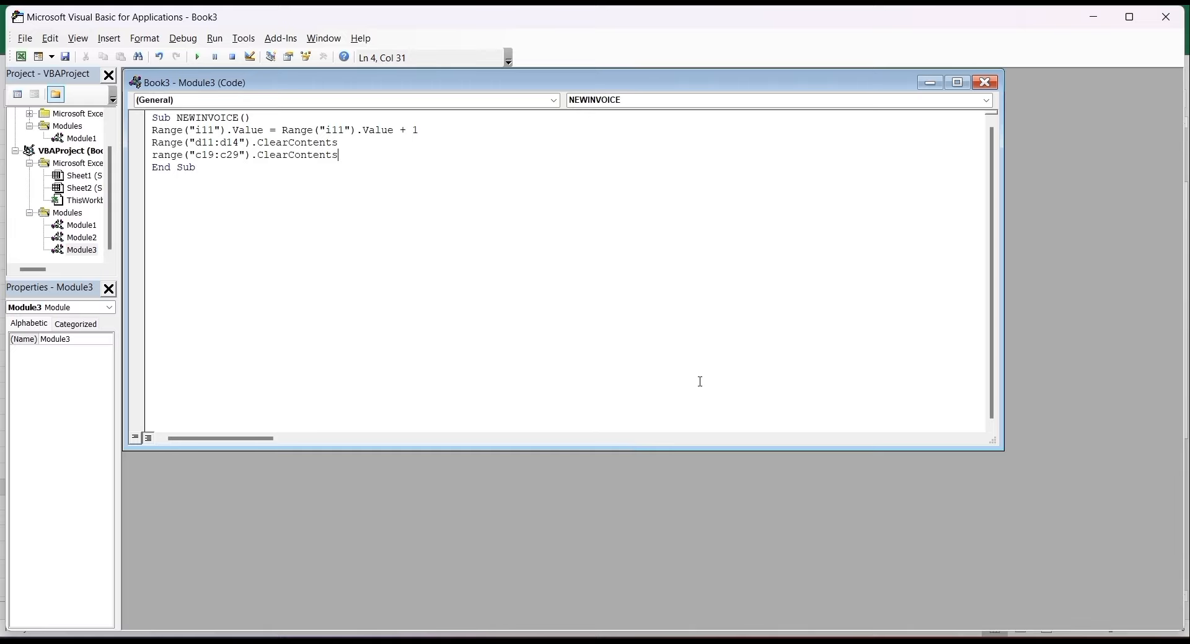
pyautogui.press('Return')
pyautogui.write('range(')
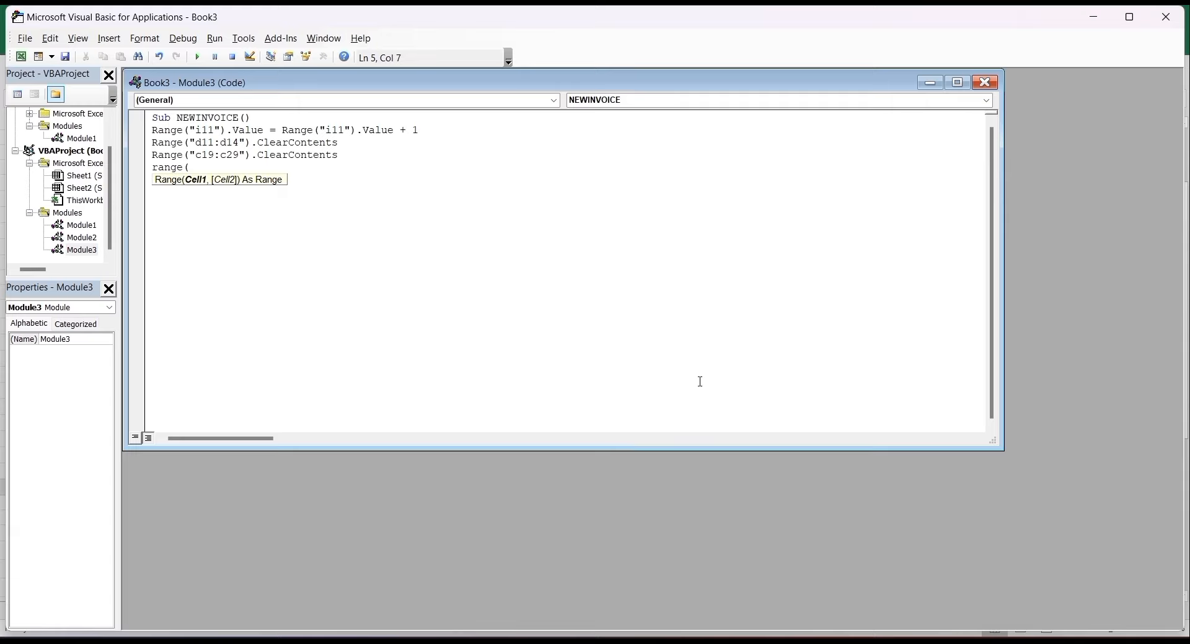
pyautogui.write('"g19')
pyautogui.write(':g29")')
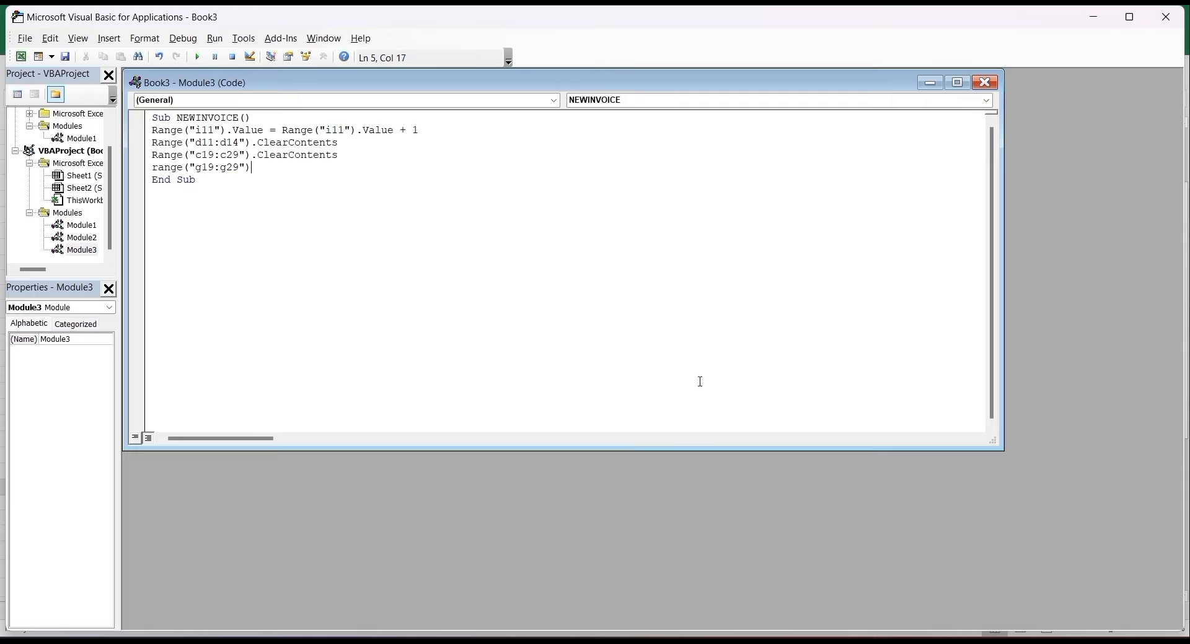
pyautogui.write('.cl')
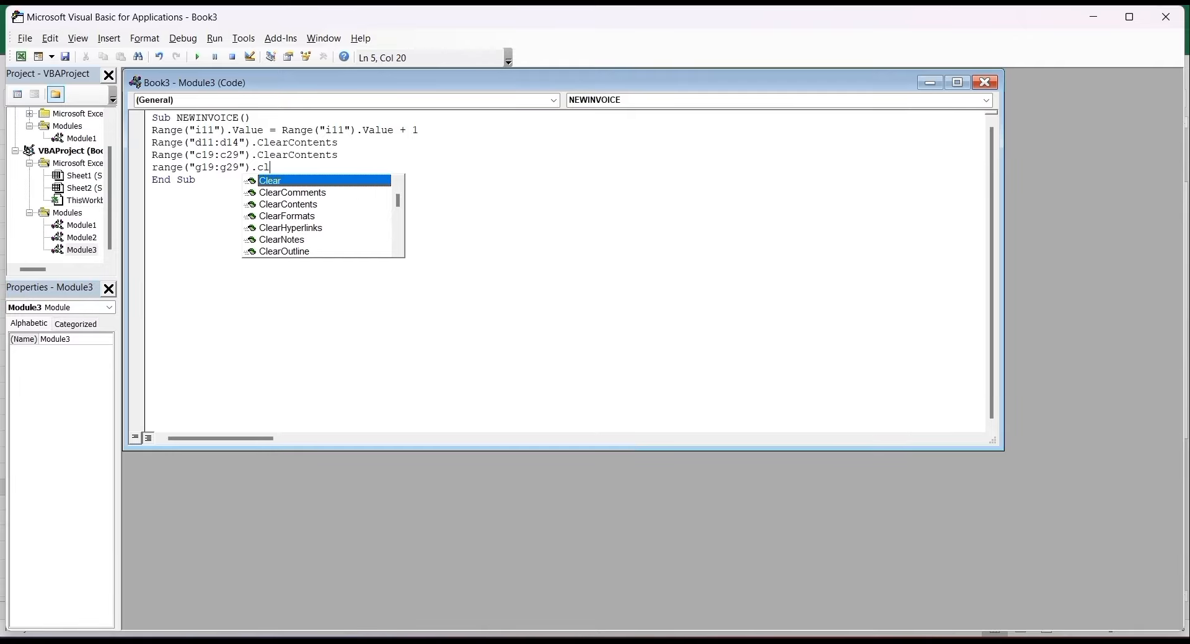
pyautogui.press('Down')
pyautogui.press('Down')
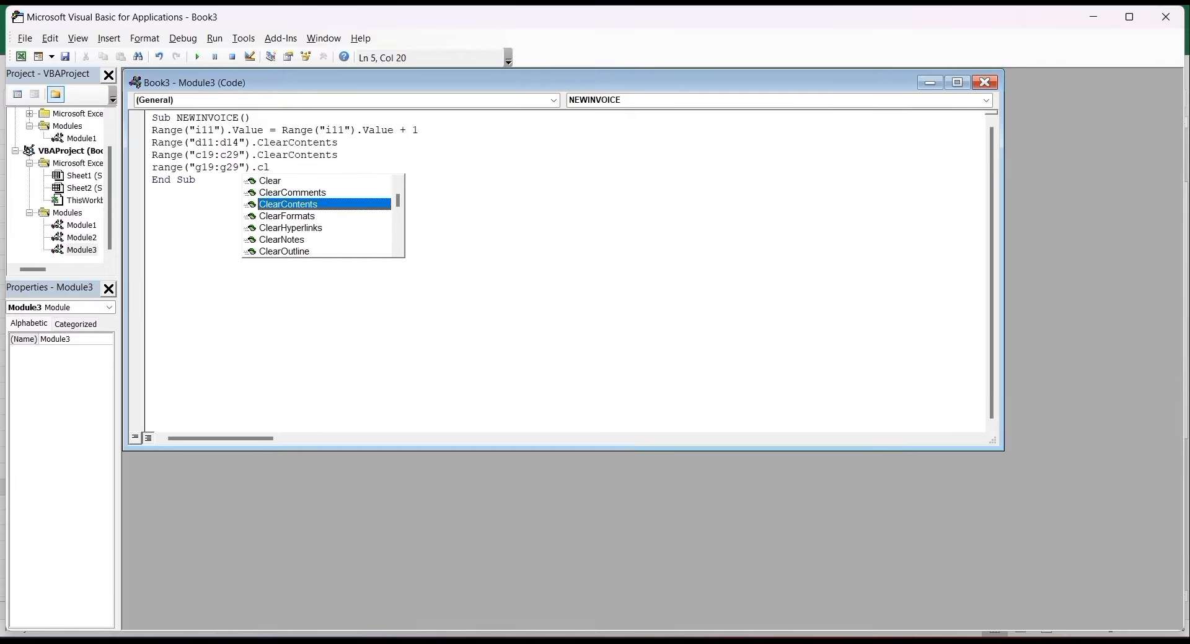
pyautogui.press('Tab')
pyautogui.press('Return')
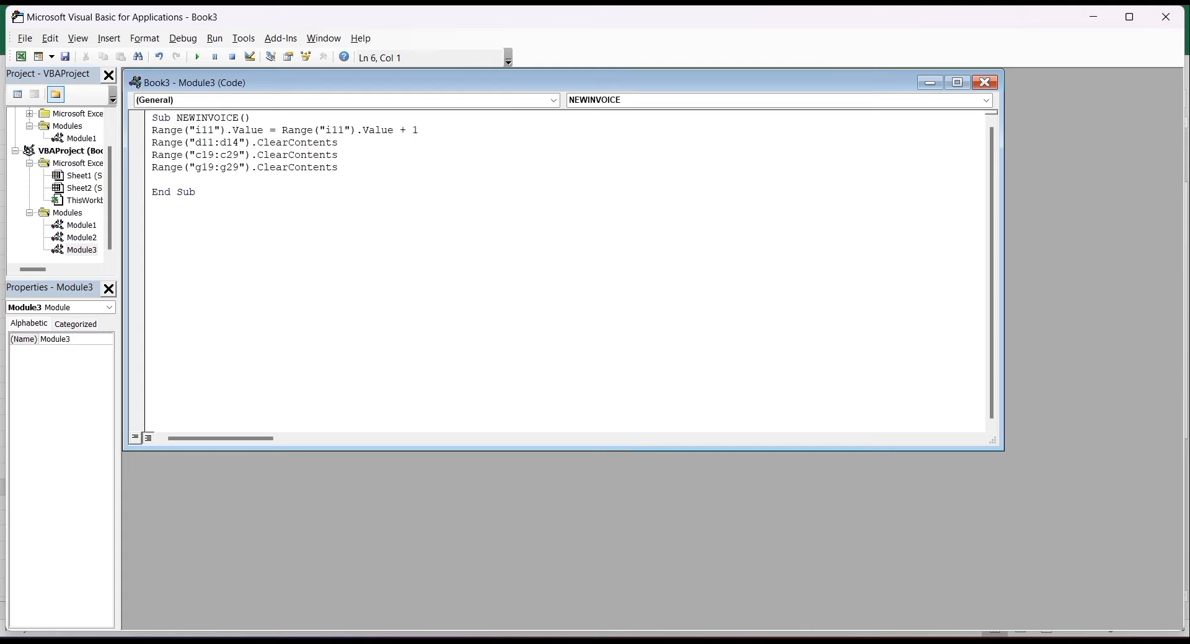
# - Run NEW INVOICE, giving invoice 104 with empty item rows, zero totals and Zero in words
pyautogui.moveTo(915, 631)
pyautogui.click(878, 593)
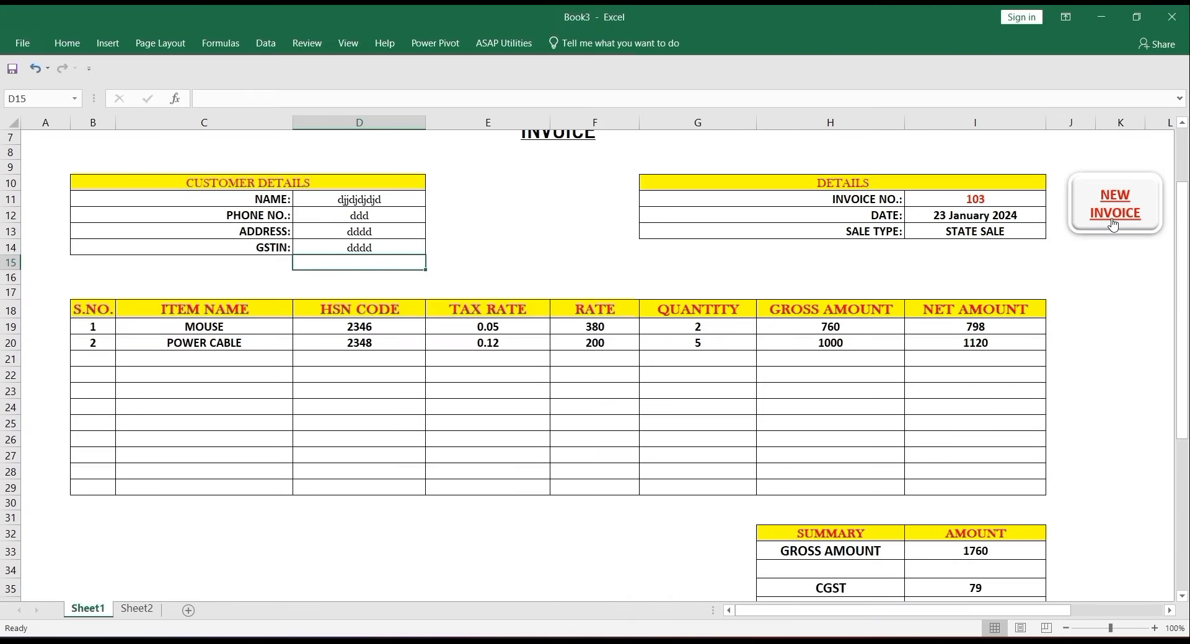
pyautogui.click(1113, 225)
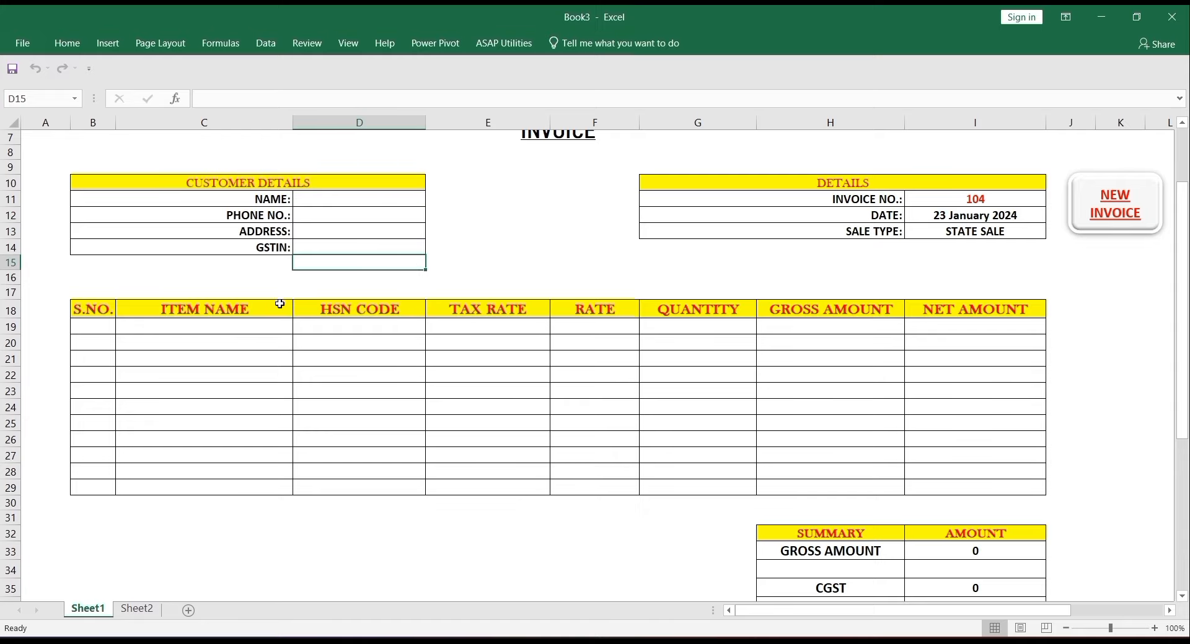
pyautogui.press('Down')
pyautogui.press('Down')
pyautogui.press('Down')
pyautogui.press('Down')
pyautogui.press('Down')
pyautogui.press('Down')
pyautogui.press('Down')
pyautogui.press('Down')
pyautogui.press('Down')
pyautogui.press('Down')
pyautogui.press('Down')
pyautogui.press('Down')
pyautogui.press('Down')
pyautogui.press('Down')
pyautogui.press('Down')
pyautogui.press('Down')
pyautogui.press('Down')
pyautogui.press('Down')
pyautogui.press('Down')
pyautogui.press('Down')
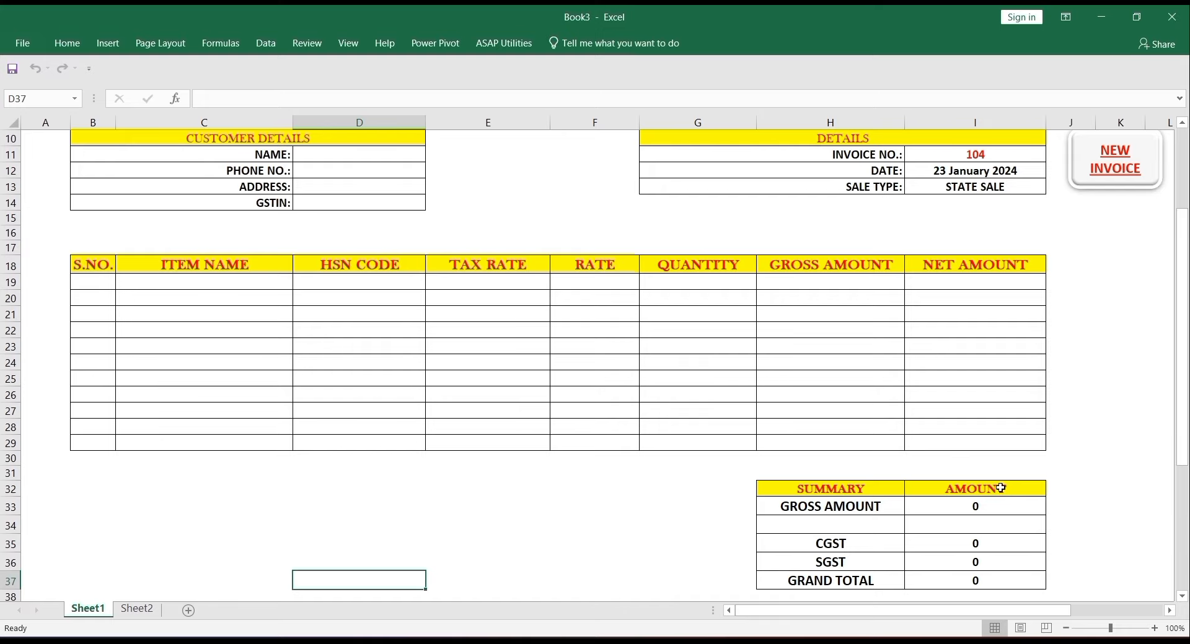
pyautogui.press('Down')
pyautogui.press('Down')
pyautogui.press('Down')
pyautogui.press('Down')
pyautogui.press('Down')
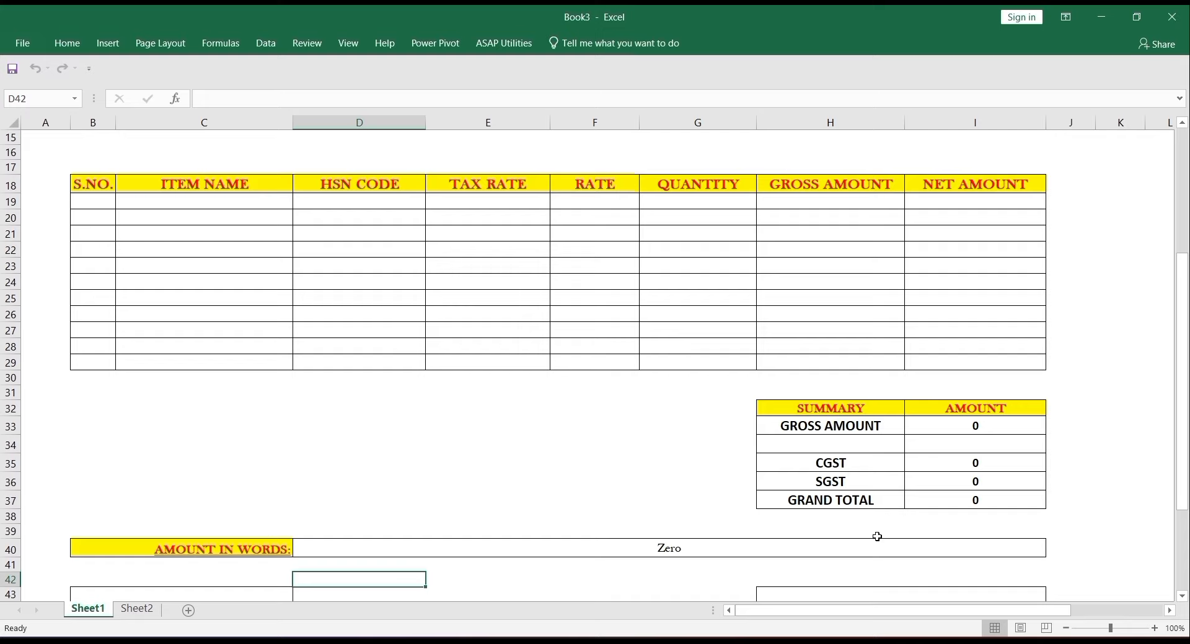
pyautogui.click(347, 50)
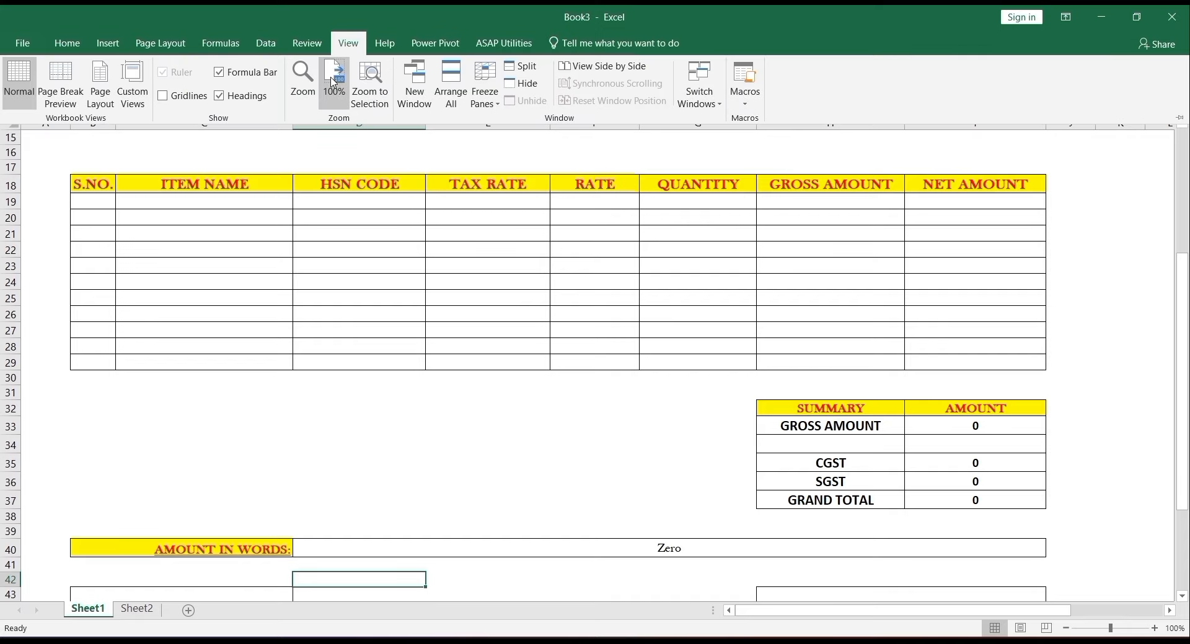
# - Zoom the sheet out to 50% magnification
pyautogui.click(303, 76)
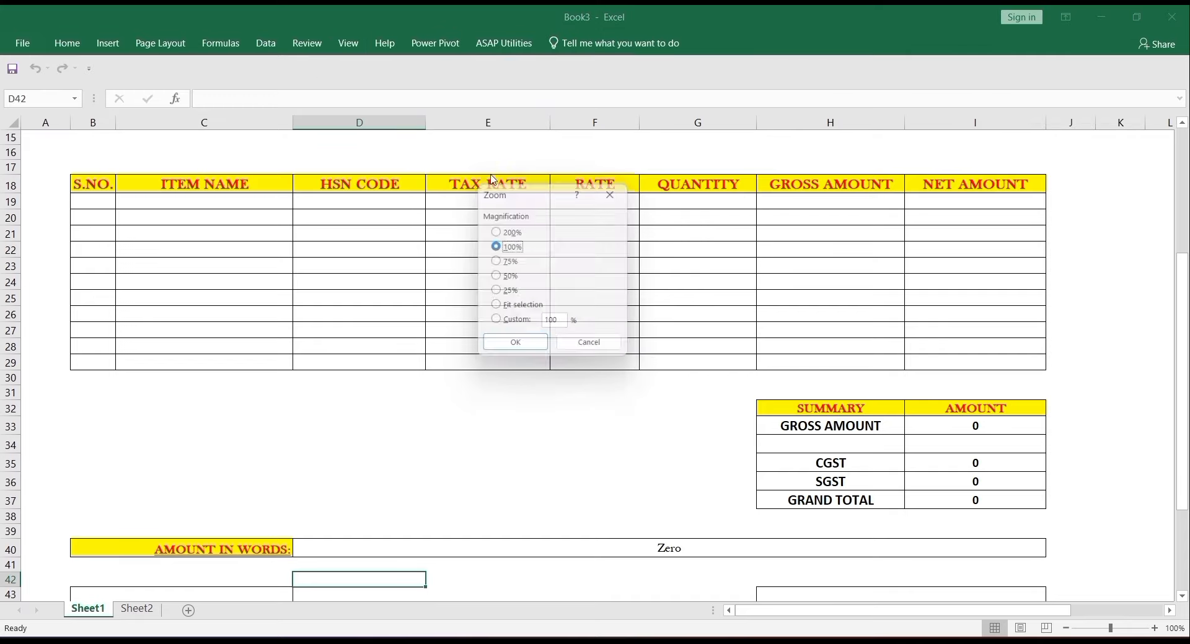
pyautogui.click(510, 279)
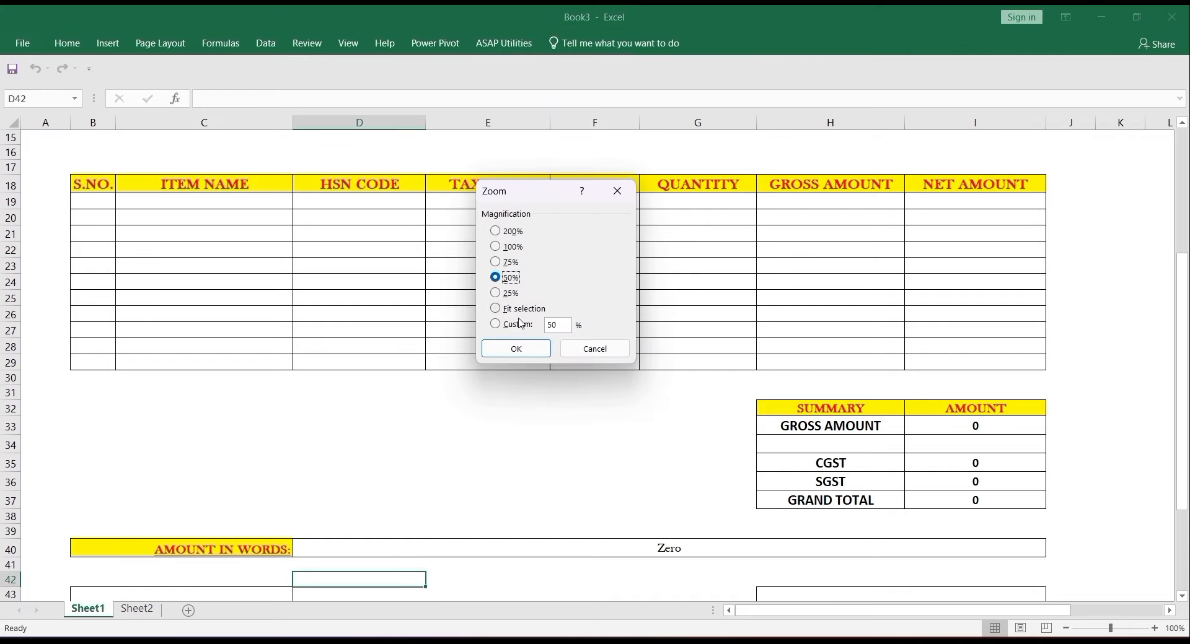
pyautogui.click(521, 345)
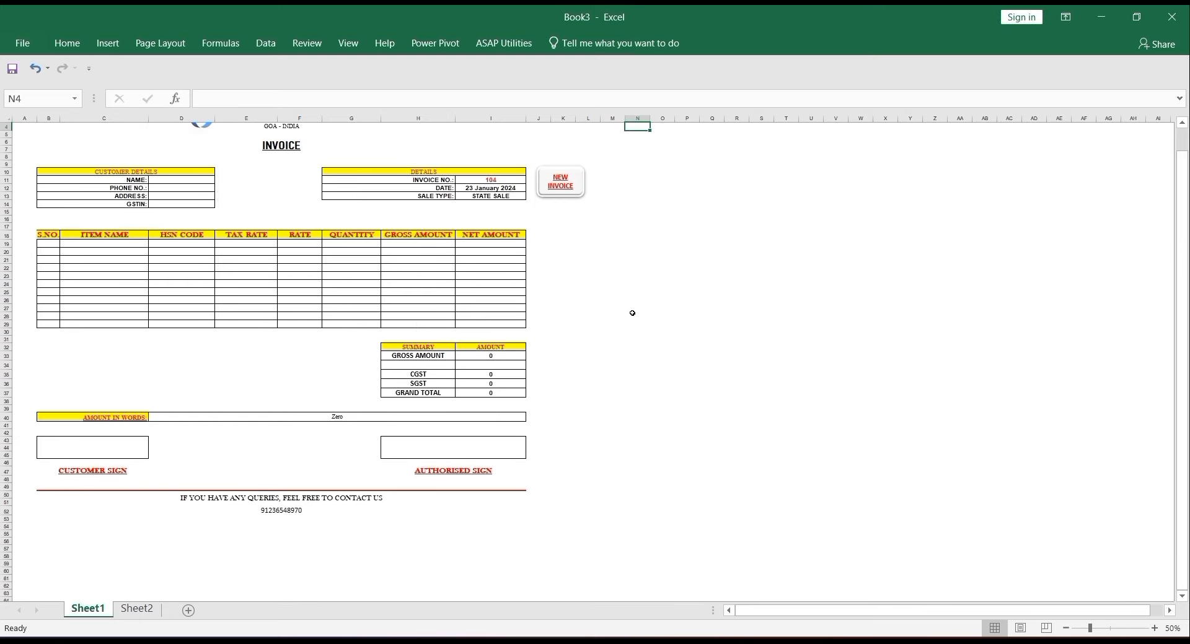
pyautogui.press('Up')
pyautogui.press('Up')
pyautogui.press('Up')
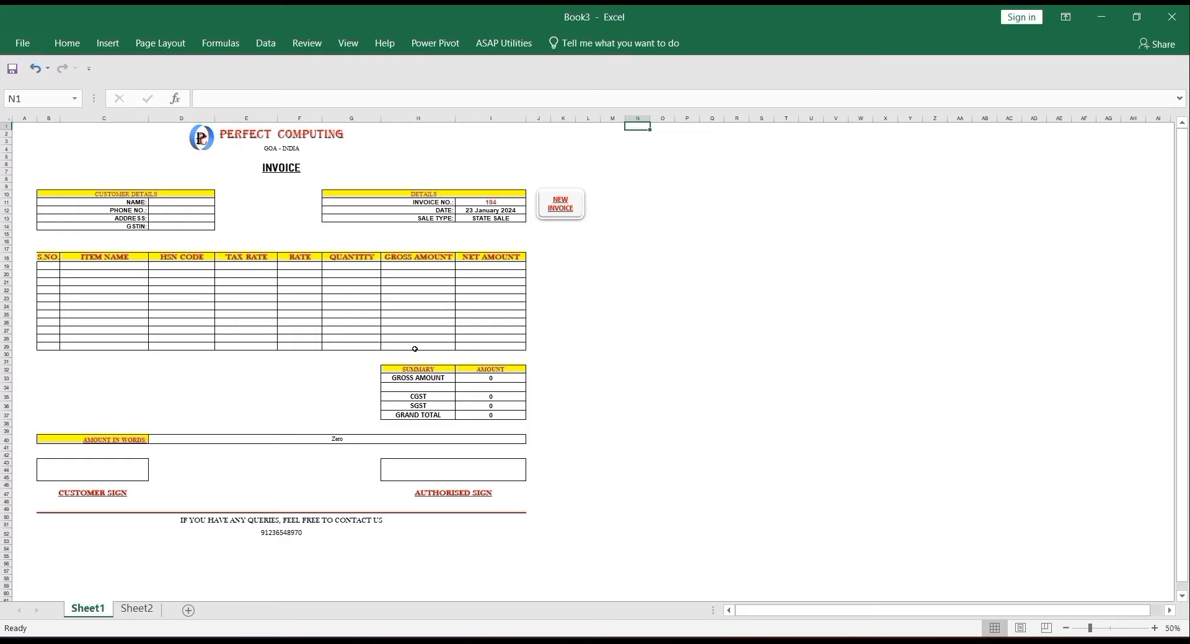
pyautogui.click(551, 234)
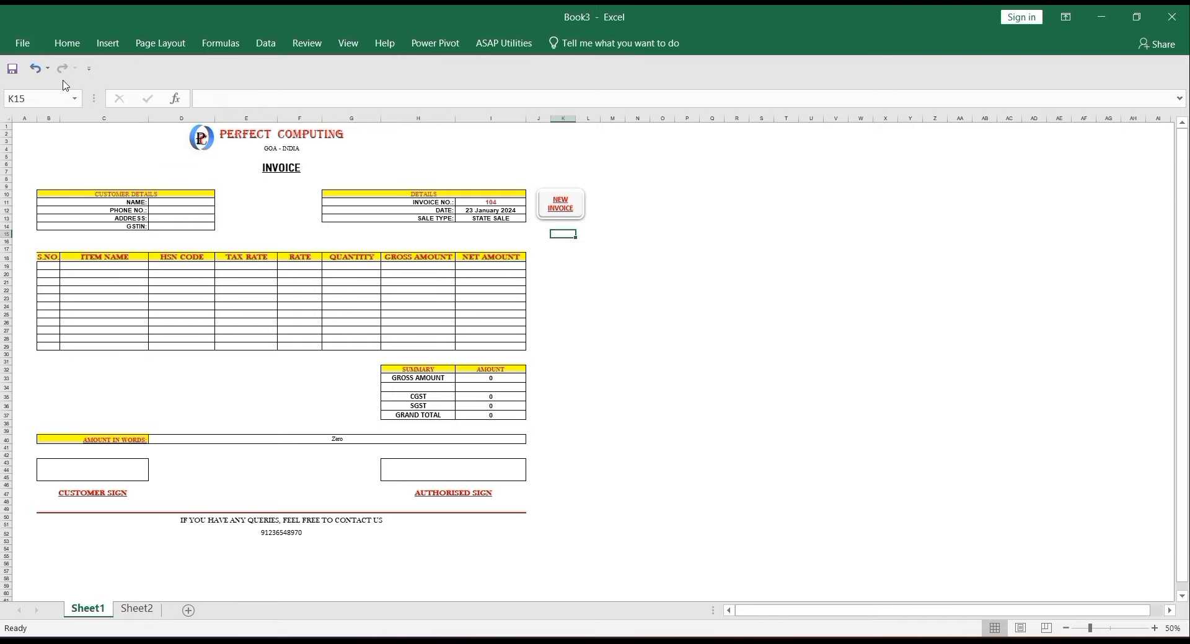
# - Restore 100% zoom and start a new invoice numbered 105
pyautogui.click(35, 68)
pyautogui.click(36, 69)
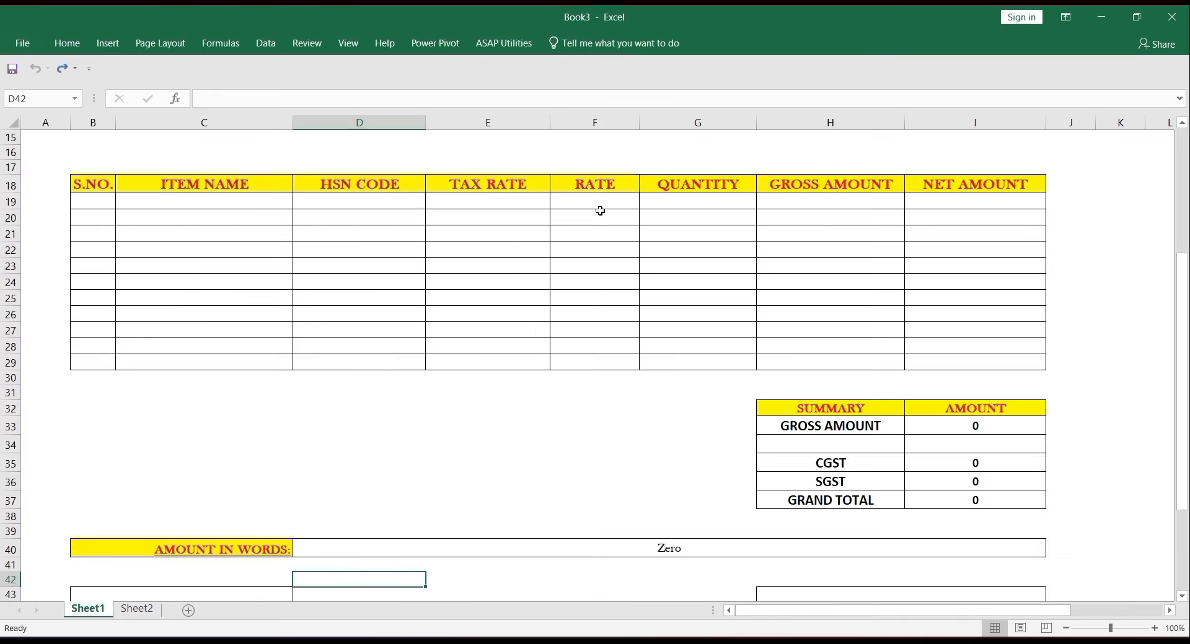
pyautogui.press('Up')
pyautogui.press('Up')
pyautogui.press('Up')
pyautogui.press('Up')
pyautogui.press('Up')
pyautogui.press('Up')
pyautogui.press('Up')
pyautogui.press('Up')
pyautogui.press('Up')
pyautogui.press('Up')
pyautogui.press('Up')
pyautogui.press('Up')
pyautogui.press('Up')
pyautogui.press('Up')
pyautogui.press('Up')
pyautogui.press('Up')
pyautogui.press('Up')
pyautogui.press('Up')
pyautogui.press('Up')
pyautogui.press('Up')
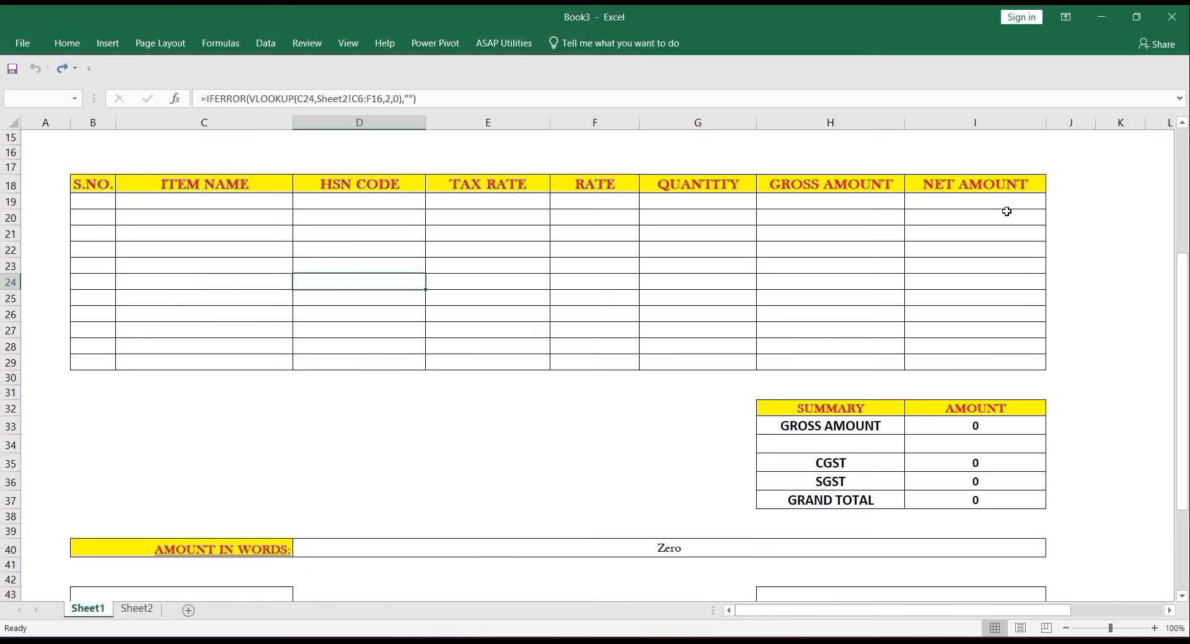
pyautogui.press('Up')
pyautogui.press('Up')
pyautogui.press('Up')
pyautogui.press('Up')
pyautogui.press('Up')
pyautogui.press('Up')
pyautogui.press('Up')
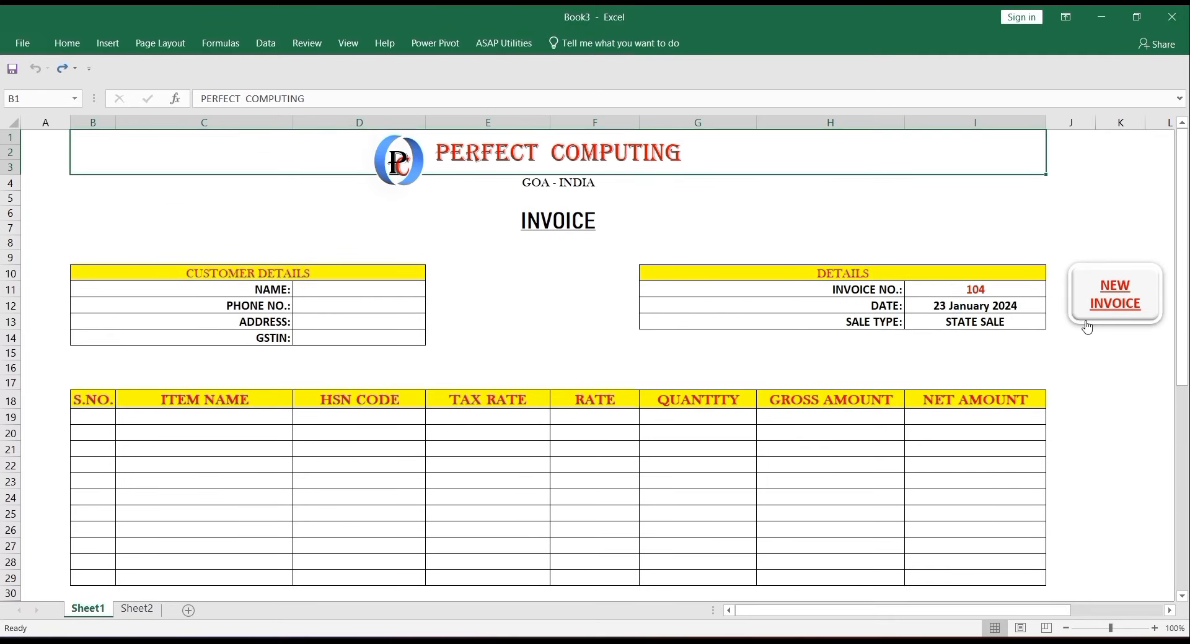
pyautogui.click(1087, 327)
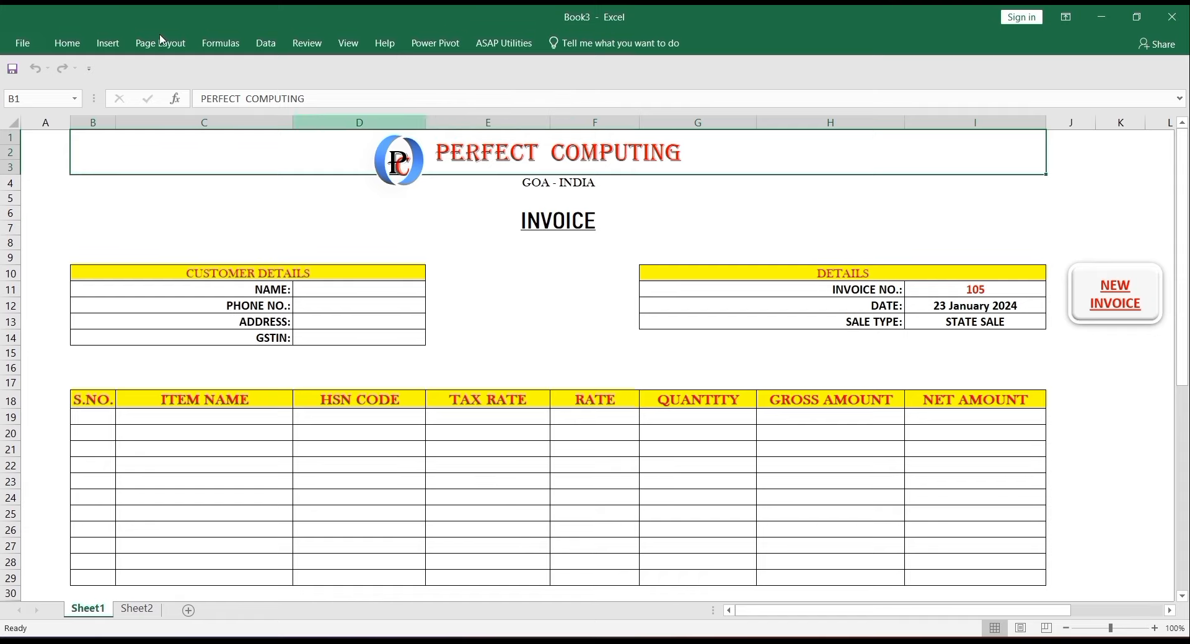
# - Save the workbook as Book3 in Downloads as an Excel Macro-Enabled Workbook
pyautogui.click(34, 41)
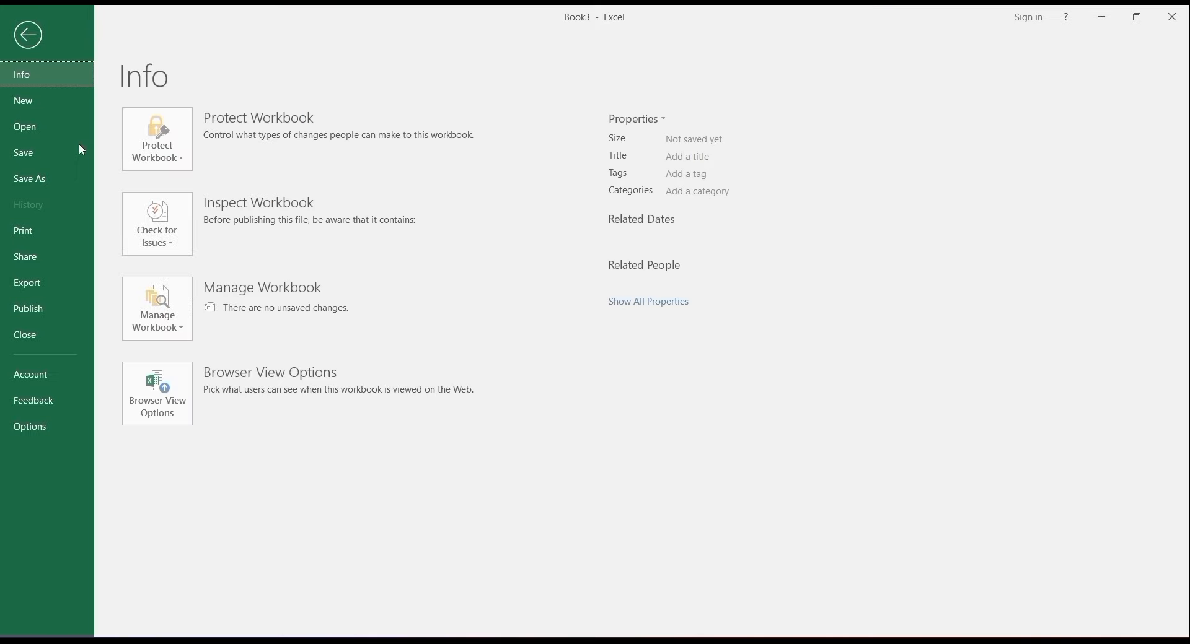
pyautogui.click(59, 179)
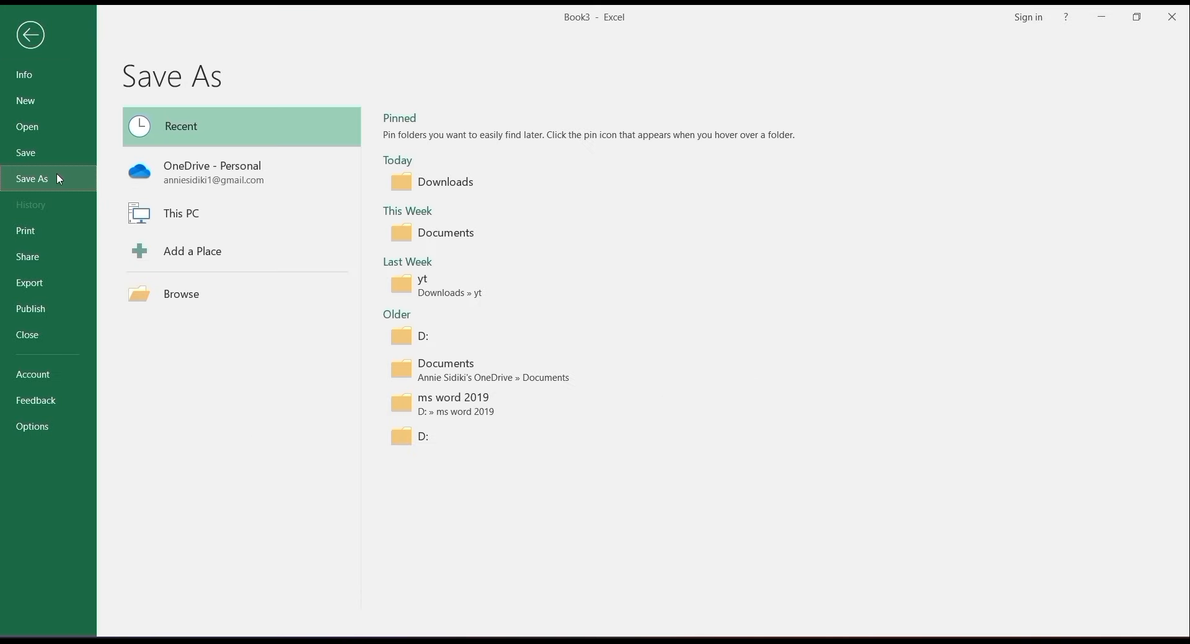
pyautogui.click(235, 297)
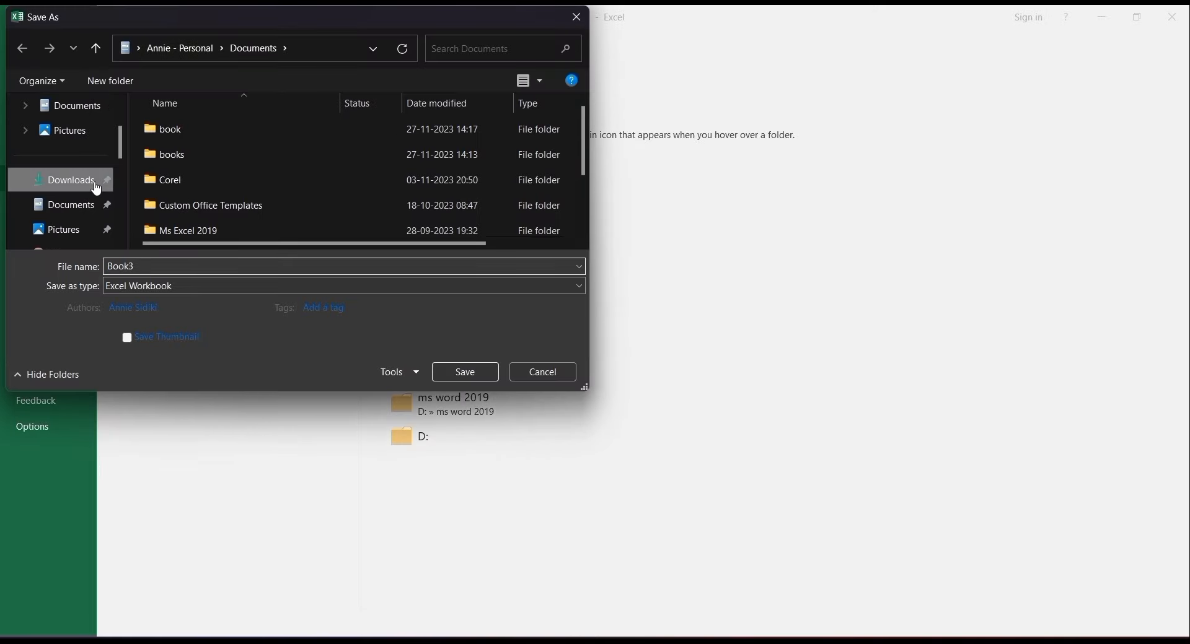
pyautogui.click(96, 186)
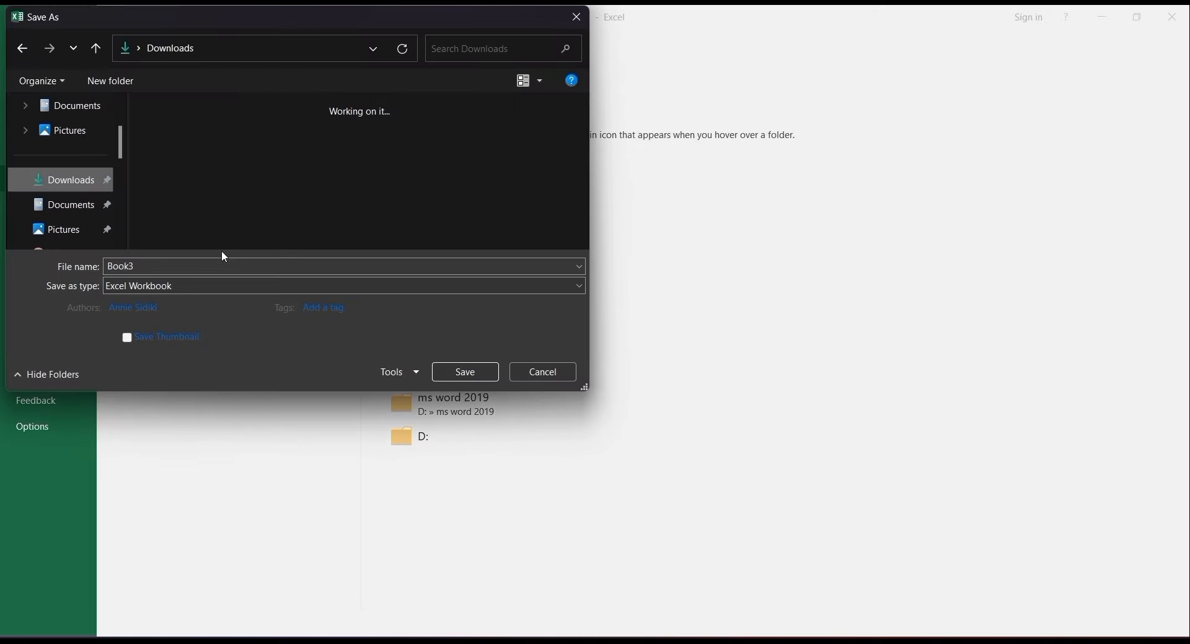
pyautogui.click(223, 285)
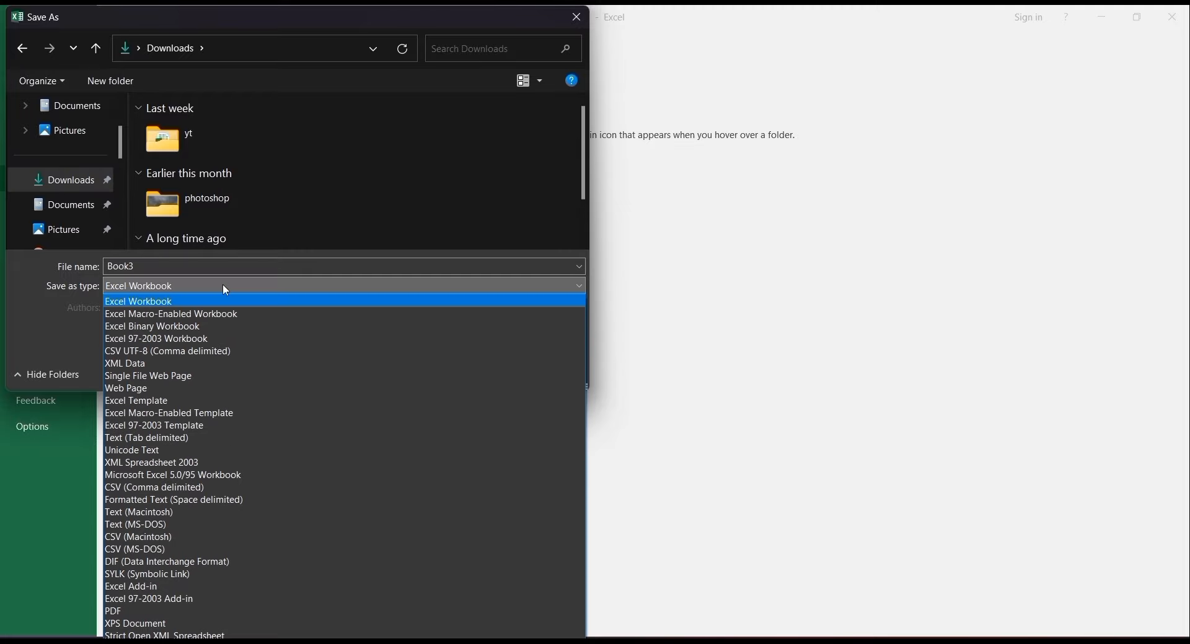
pyautogui.click(227, 317)
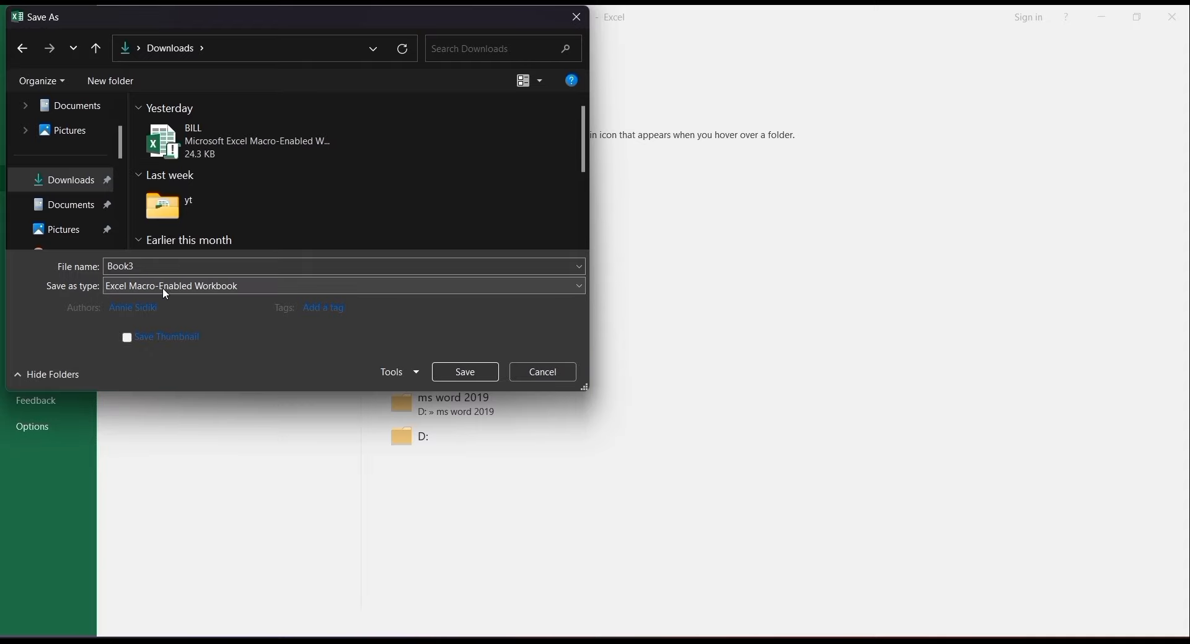
pyautogui.click(457, 375)
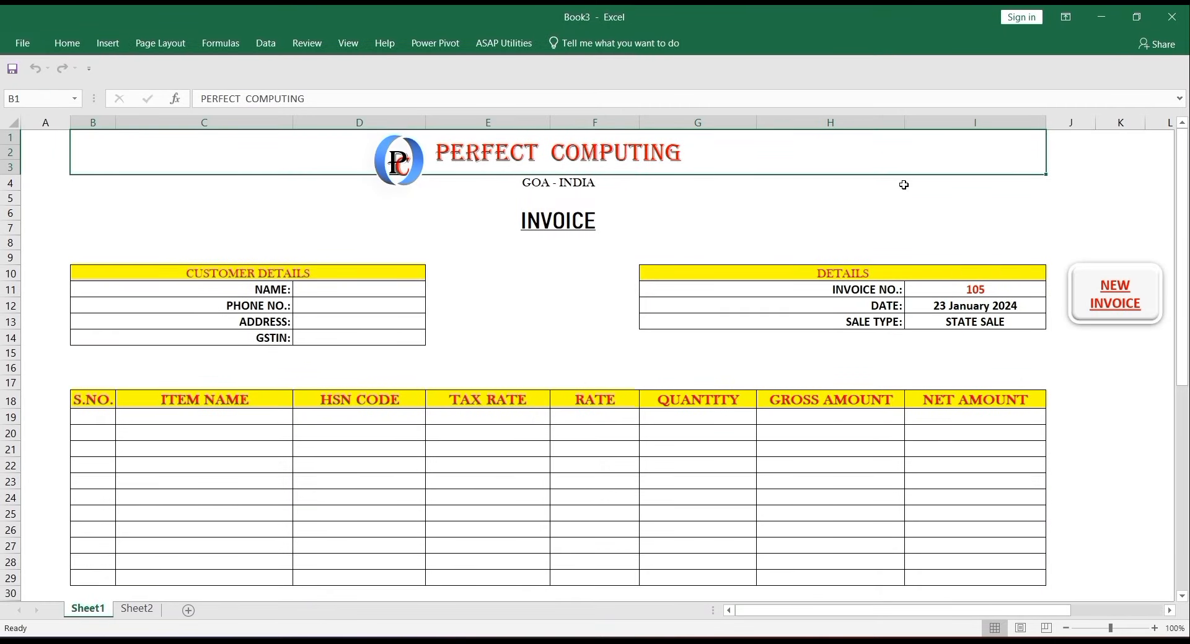
pyautogui.click(957, 219)
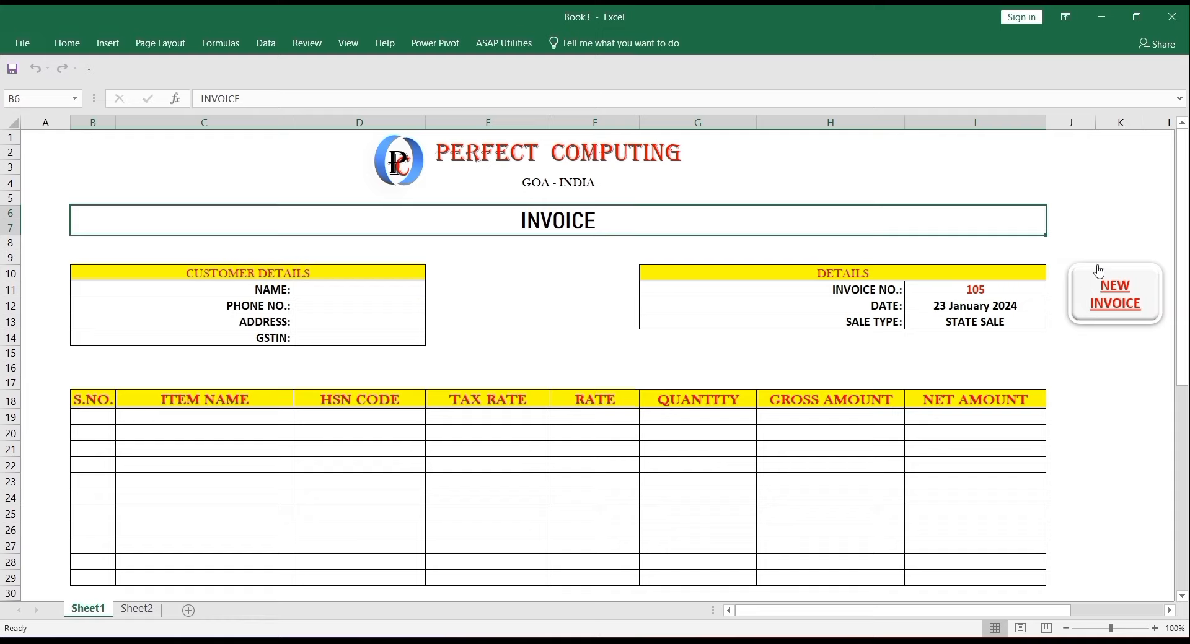
pyautogui.click(1092, 231)
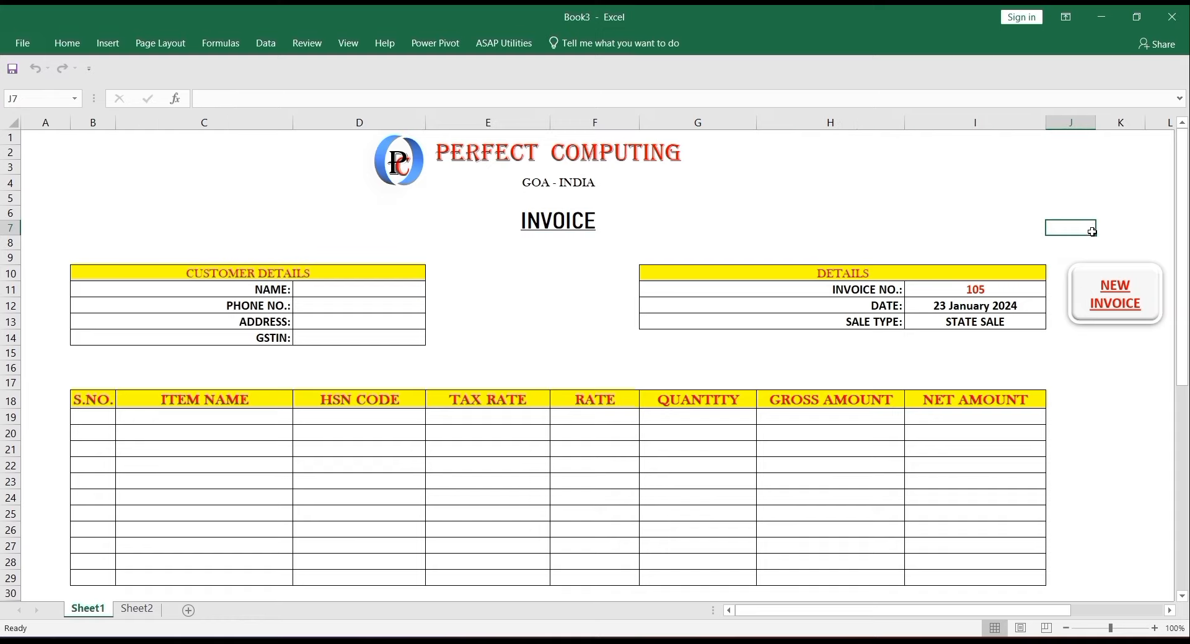